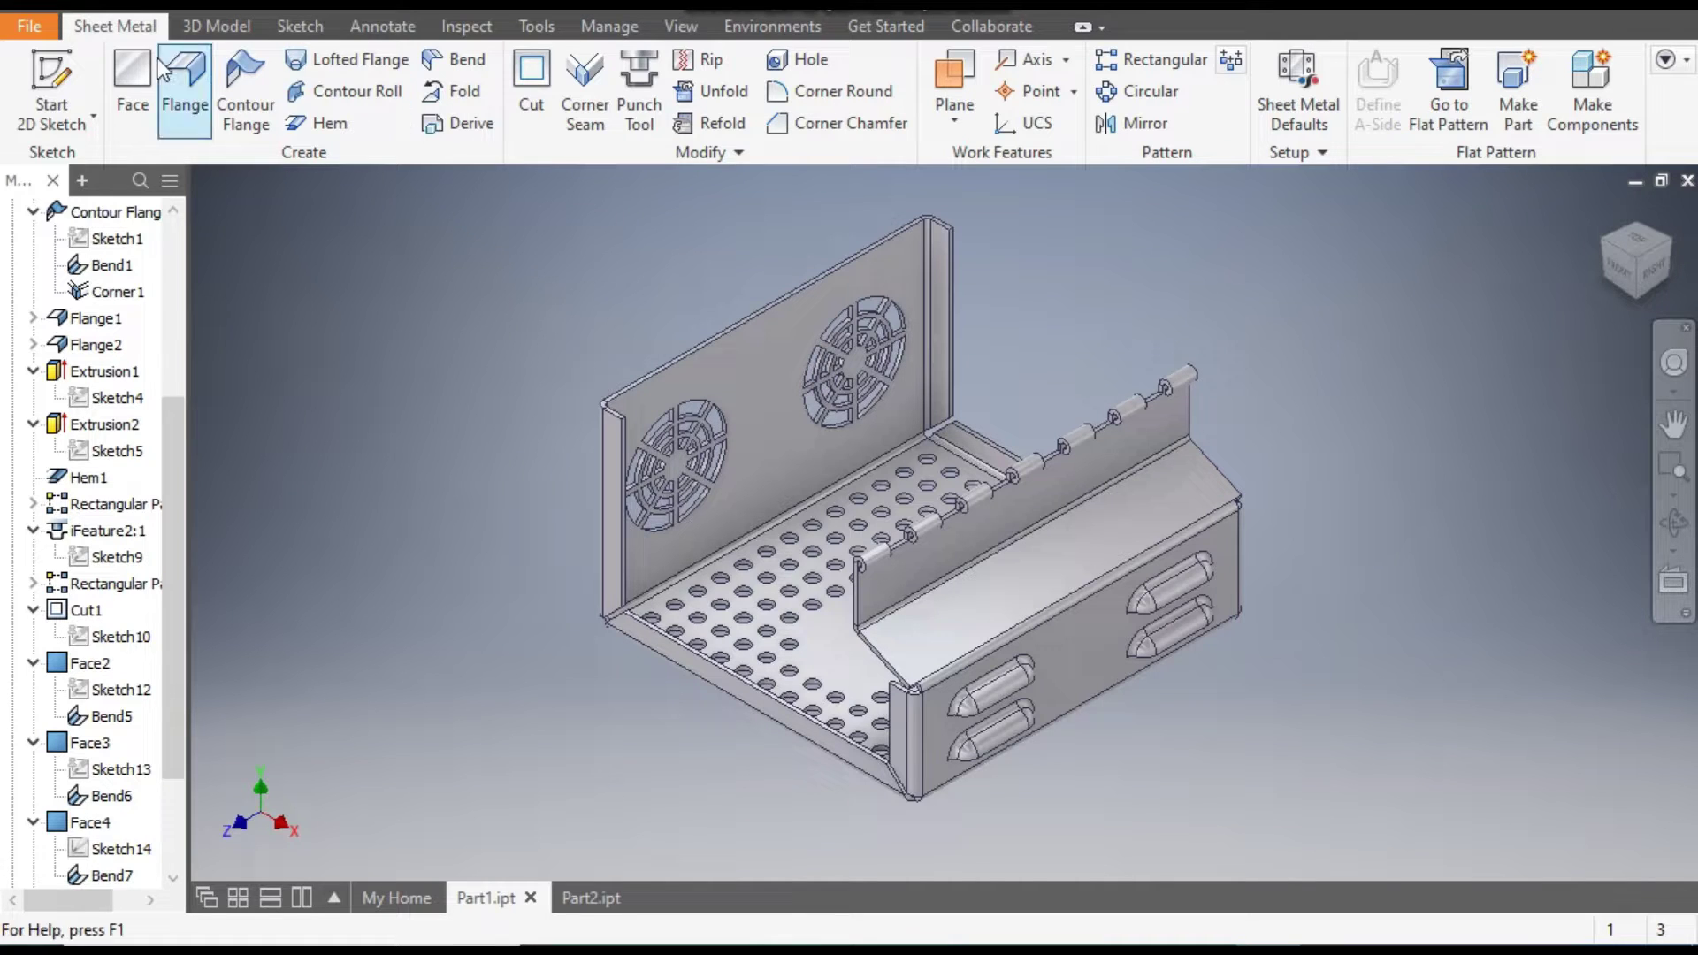
- Create a new part from the metric Sheet Metal (mm).ipt template and start a 2D sketch on the XY plane
{"action": "key", "text": "ctrl+n"}
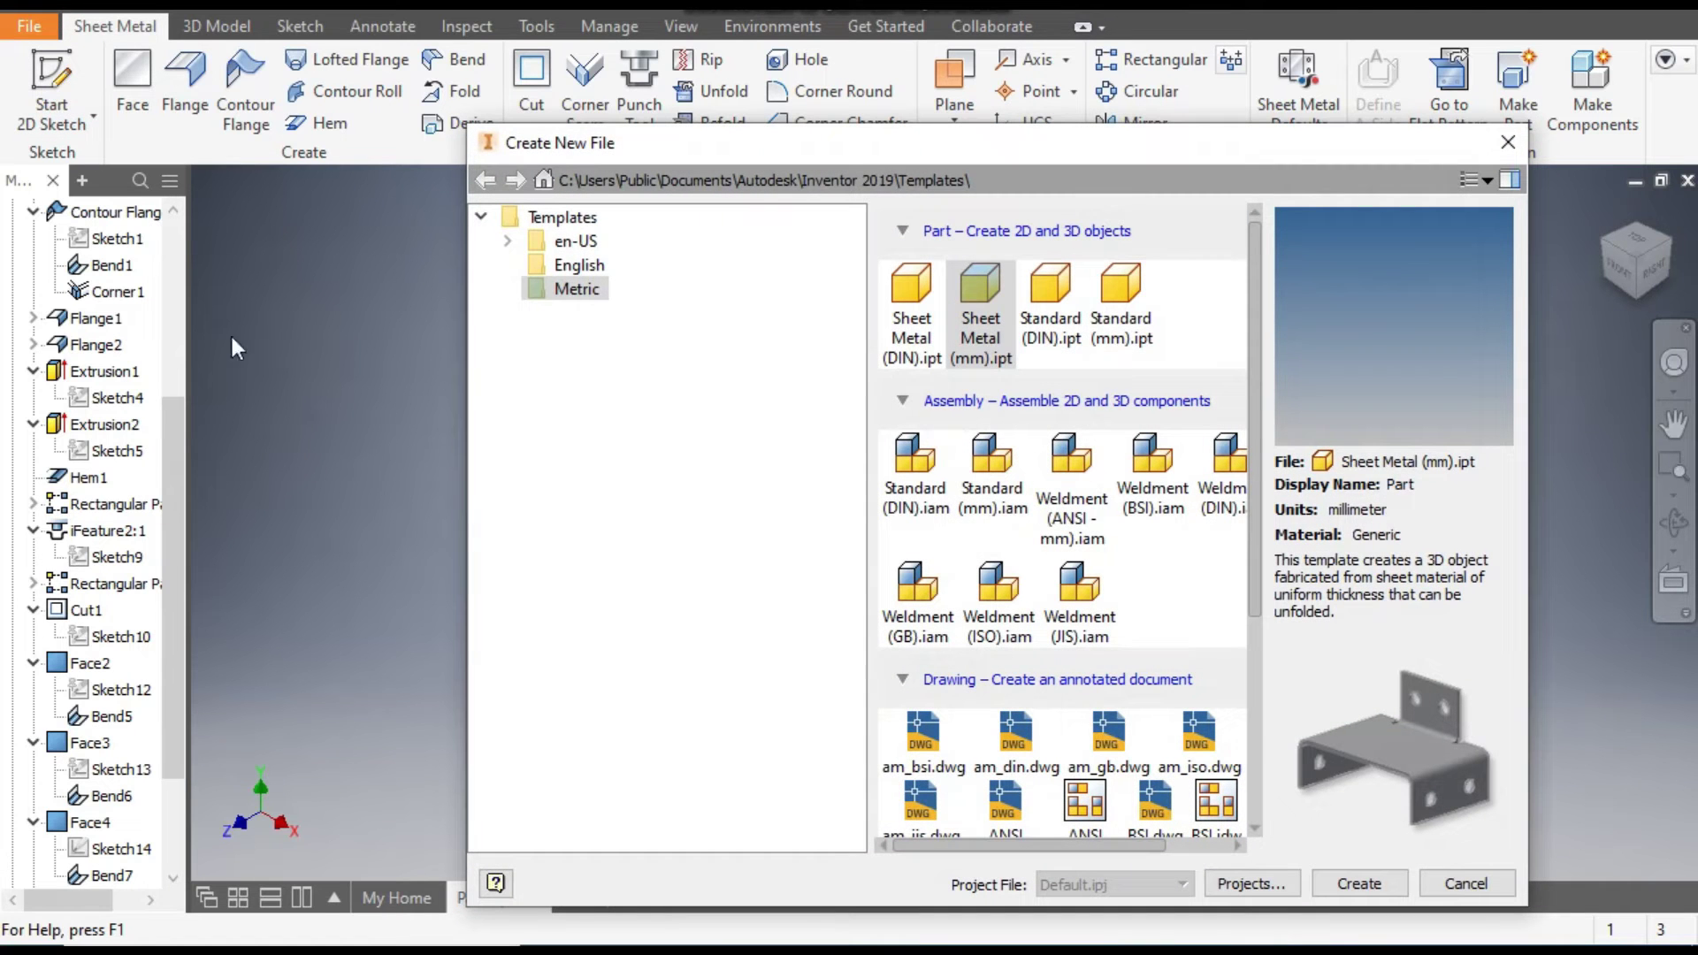
{"action": "left_click", "coordinate": [969, 284]}
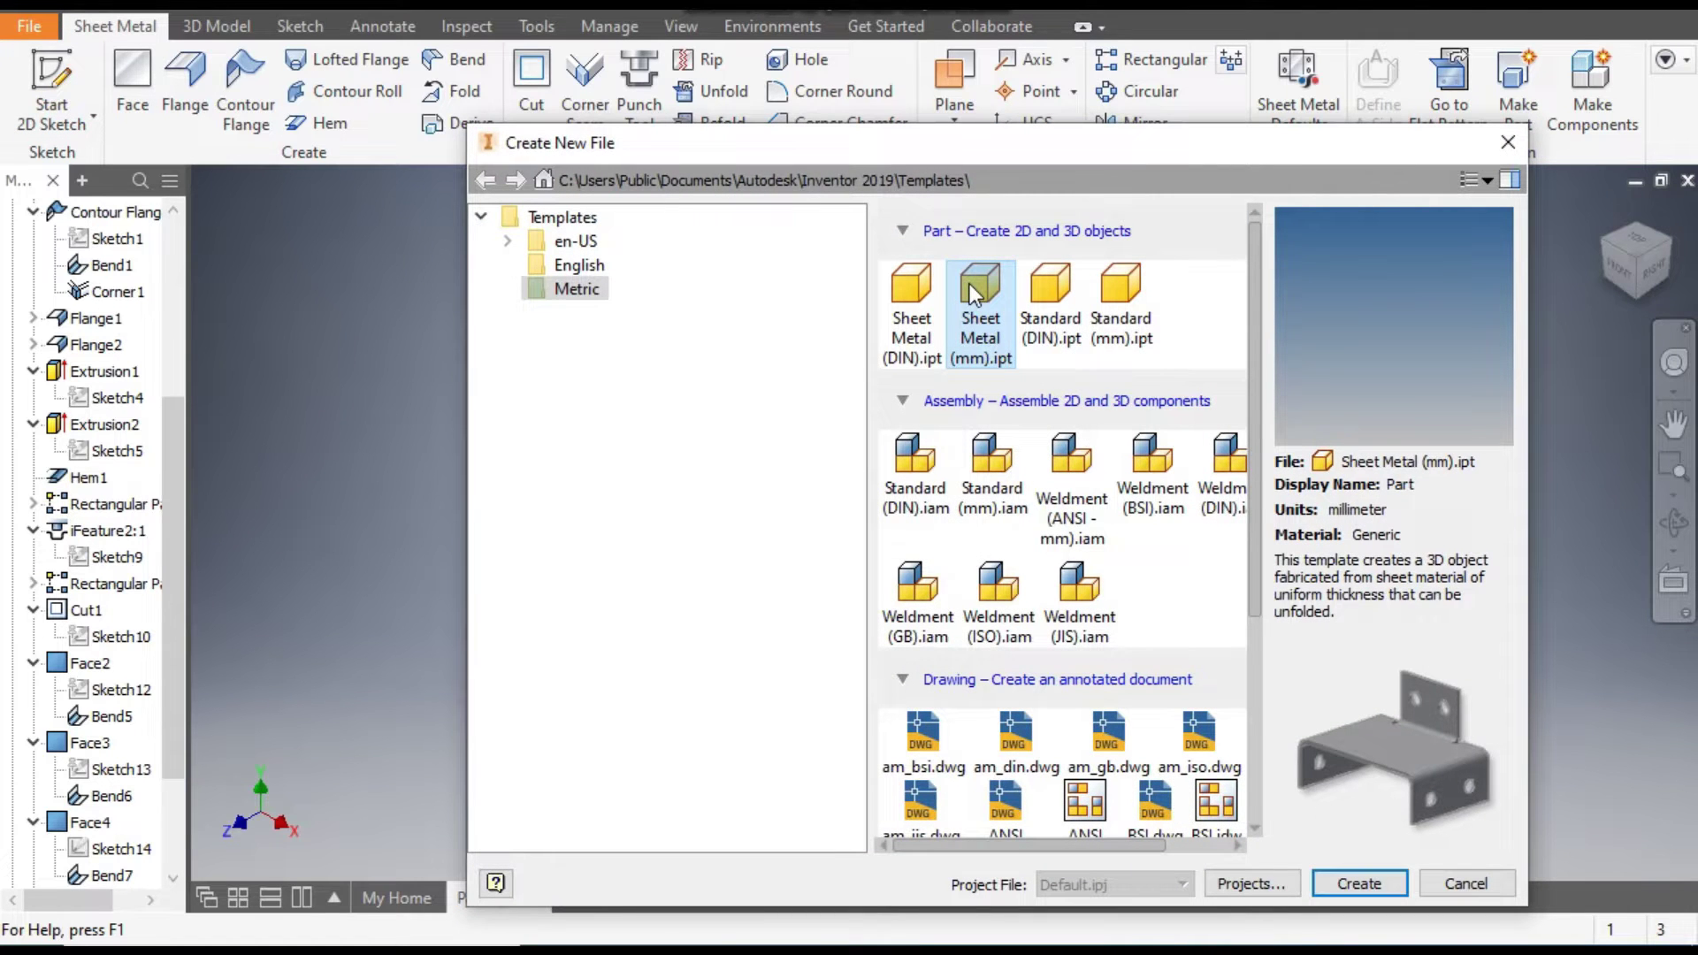
{"action": "left_click", "coordinate": [1337, 887]}
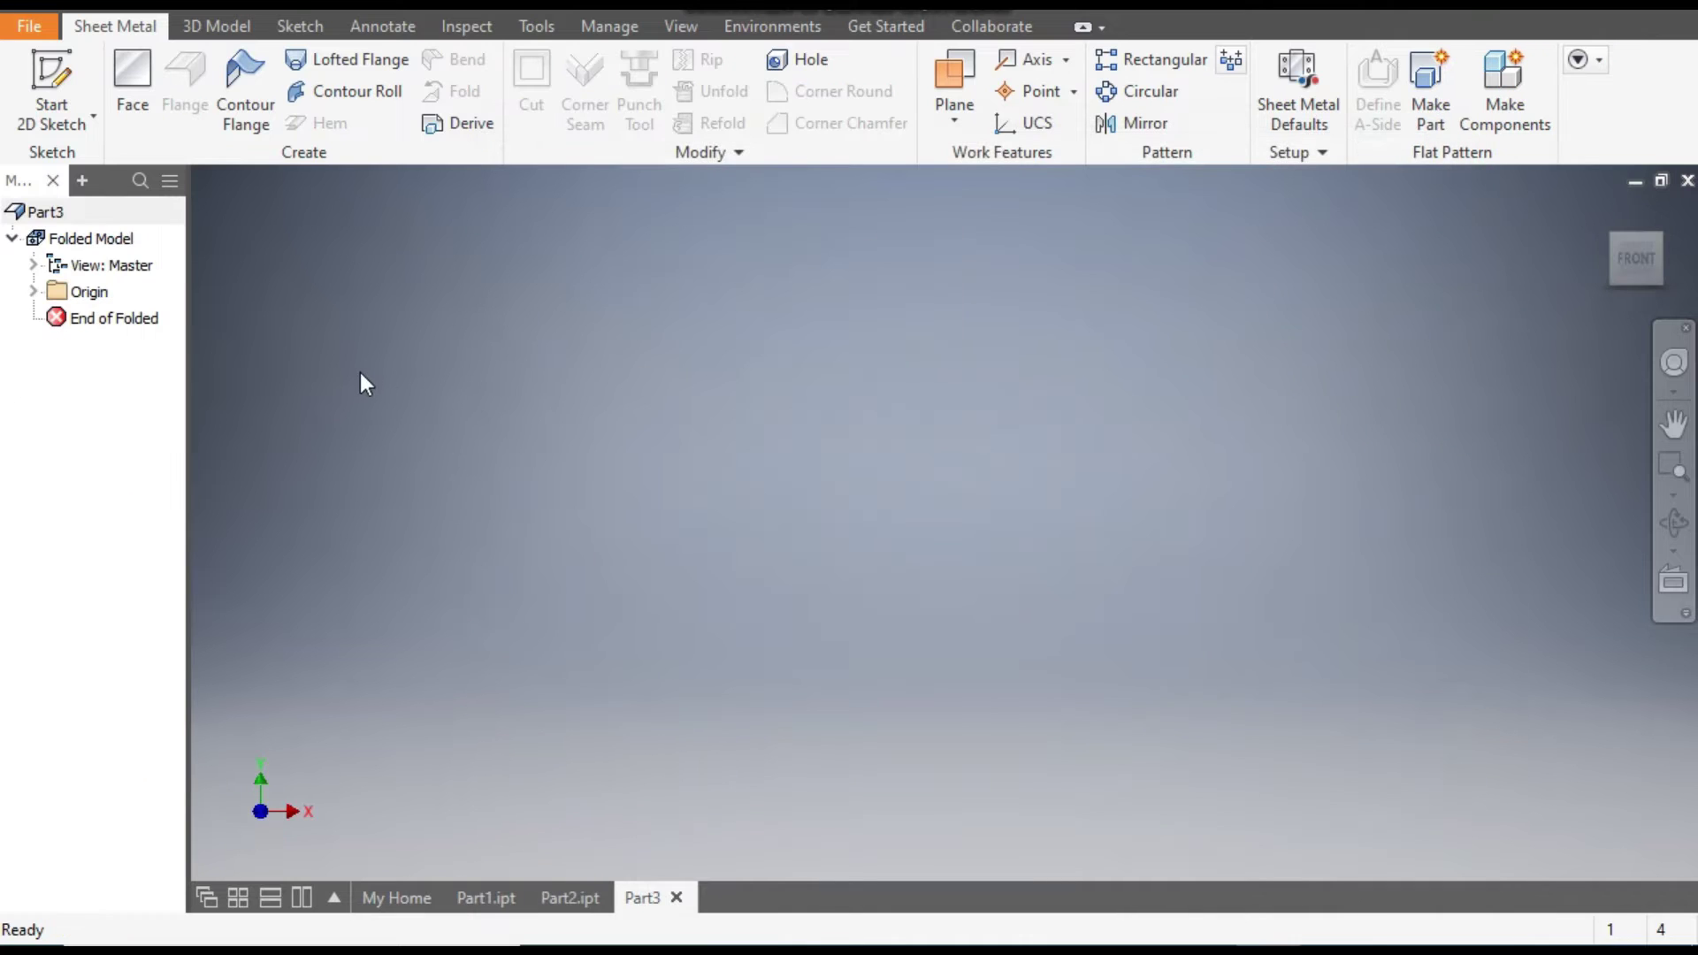
{"action": "left_click", "coordinate": [49, 77]}
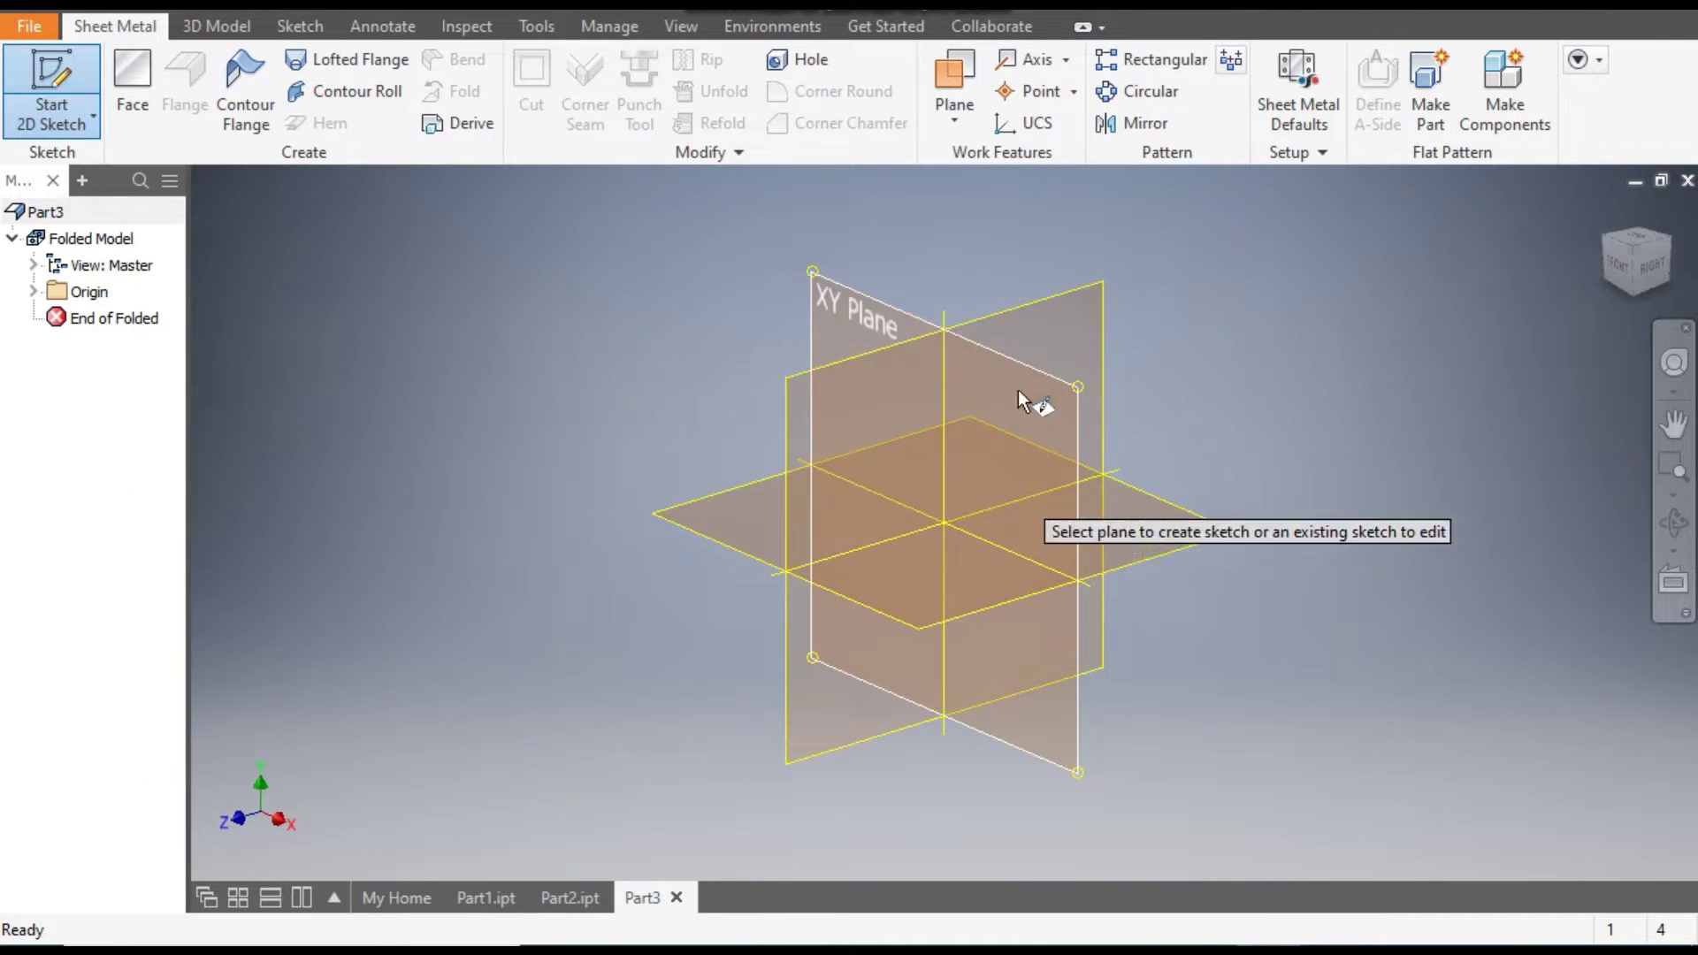
{"action": "left_click", "coordinate": [872, 311]}
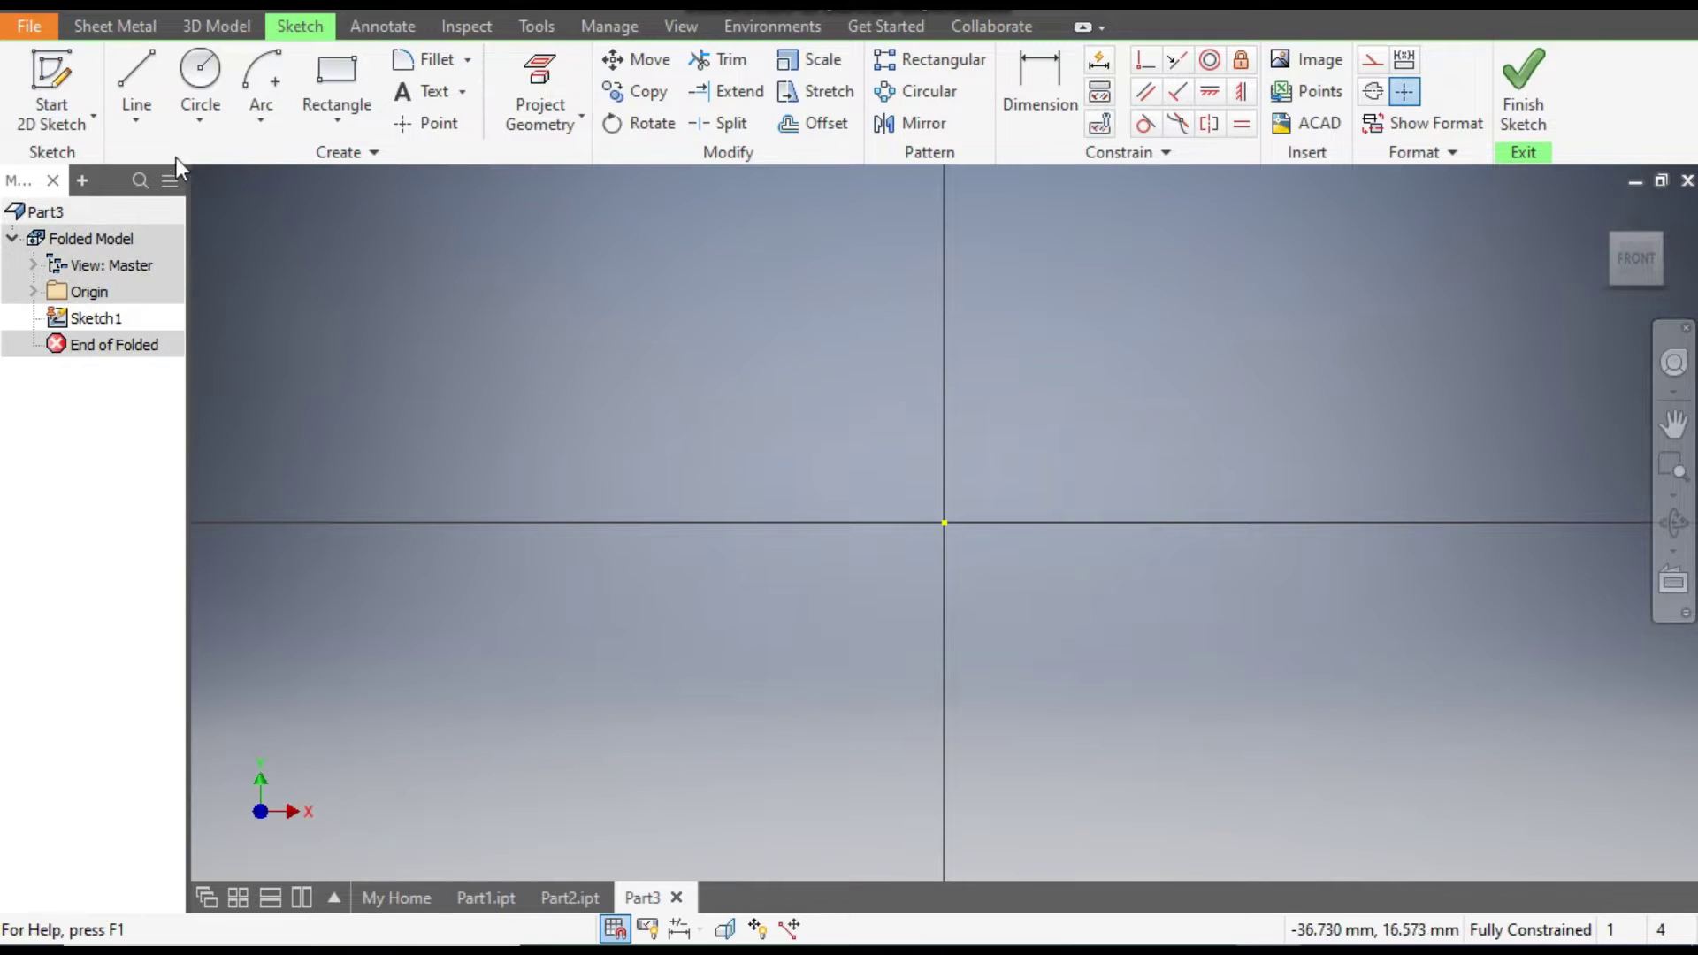
- Draw a 62.5 mm horizontal line leftward from the origin, followed by a 75 mm vertical line upward from its end
{"action": "left_click", "coordinate": [136, 89]}
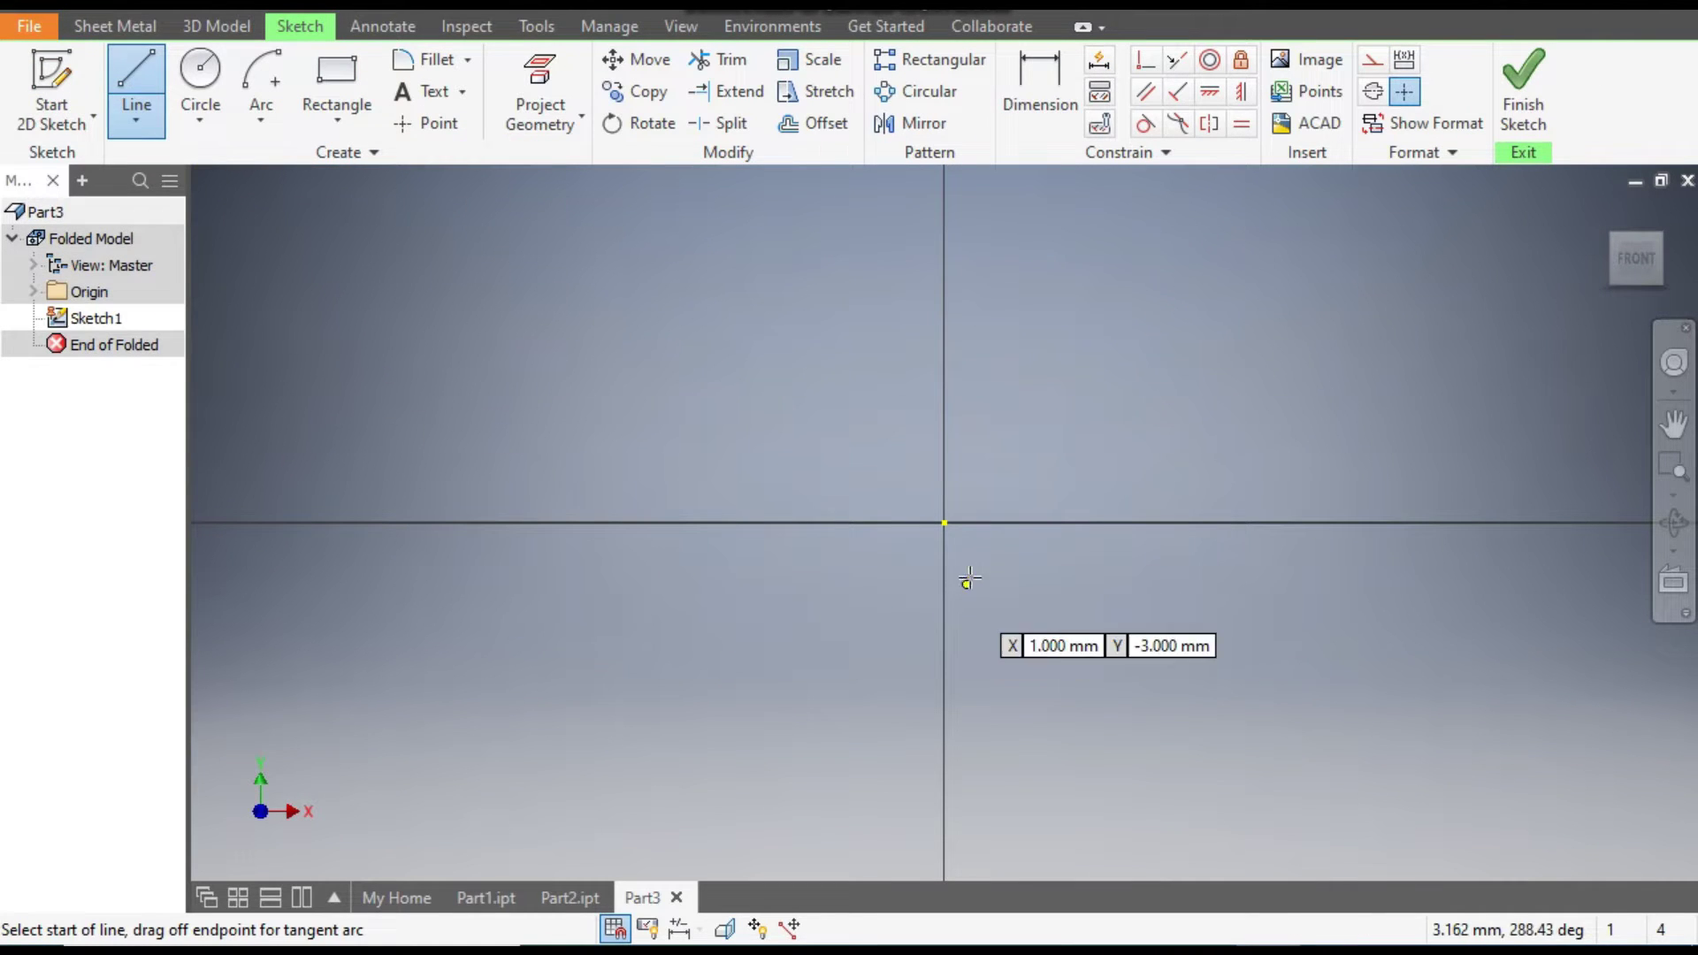
{"action": "left_click", "coordinate": [944, 524]}
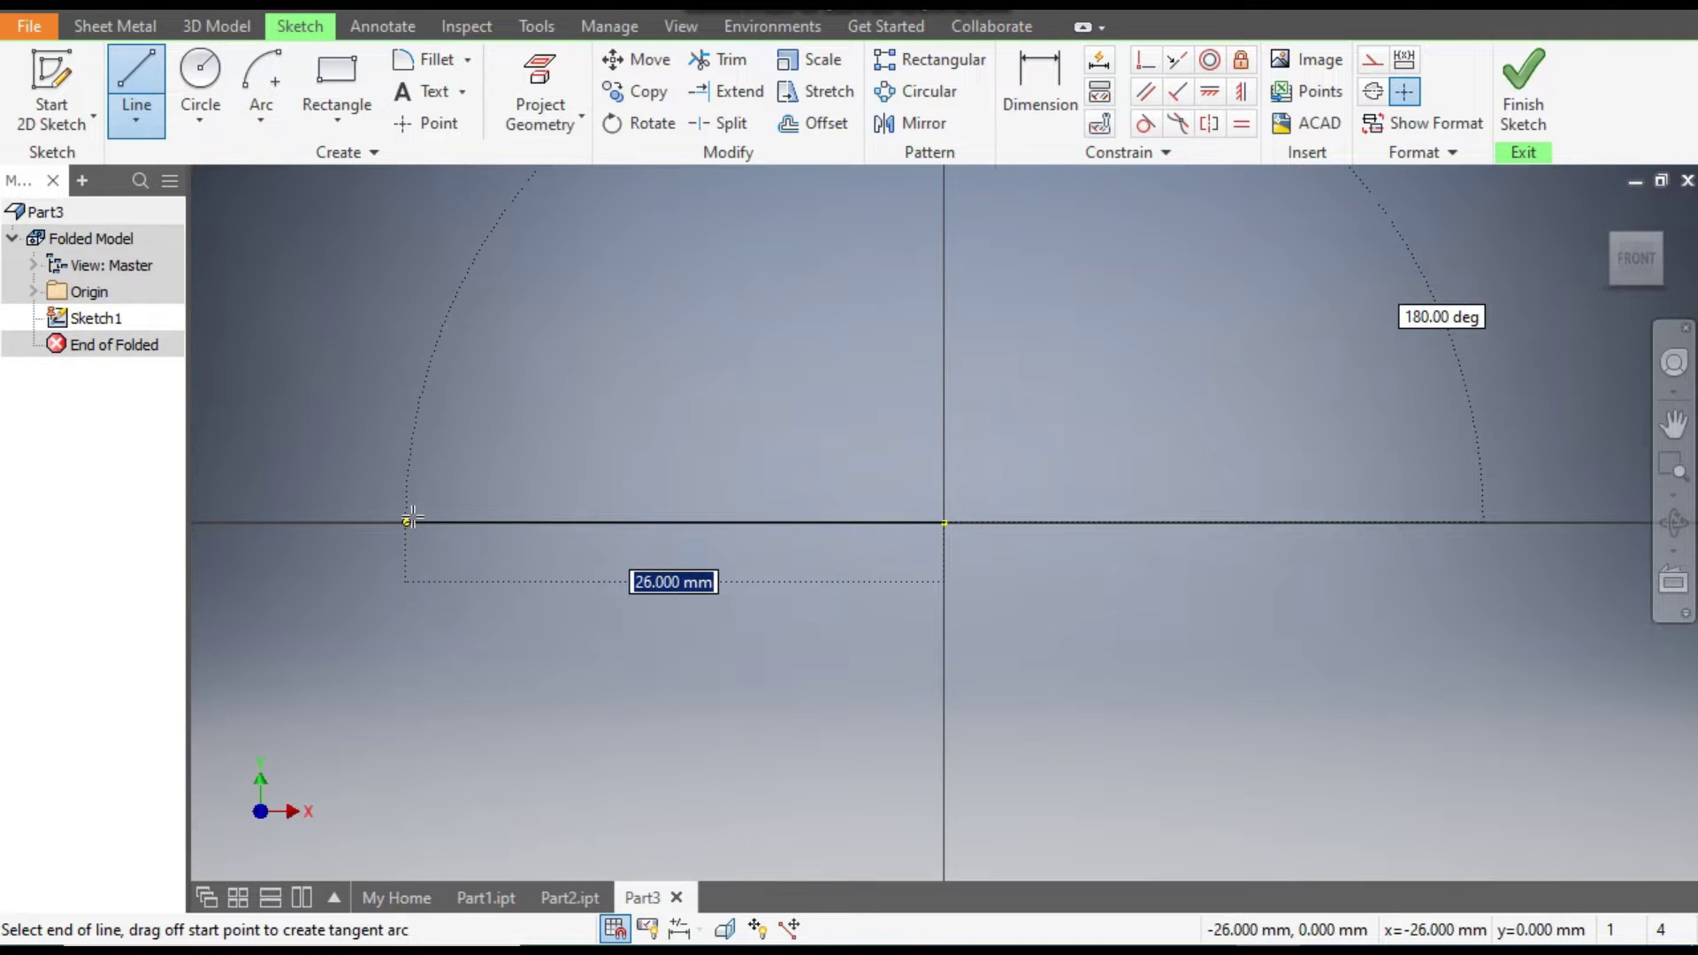
{"action": "type", "text": "62.5"}
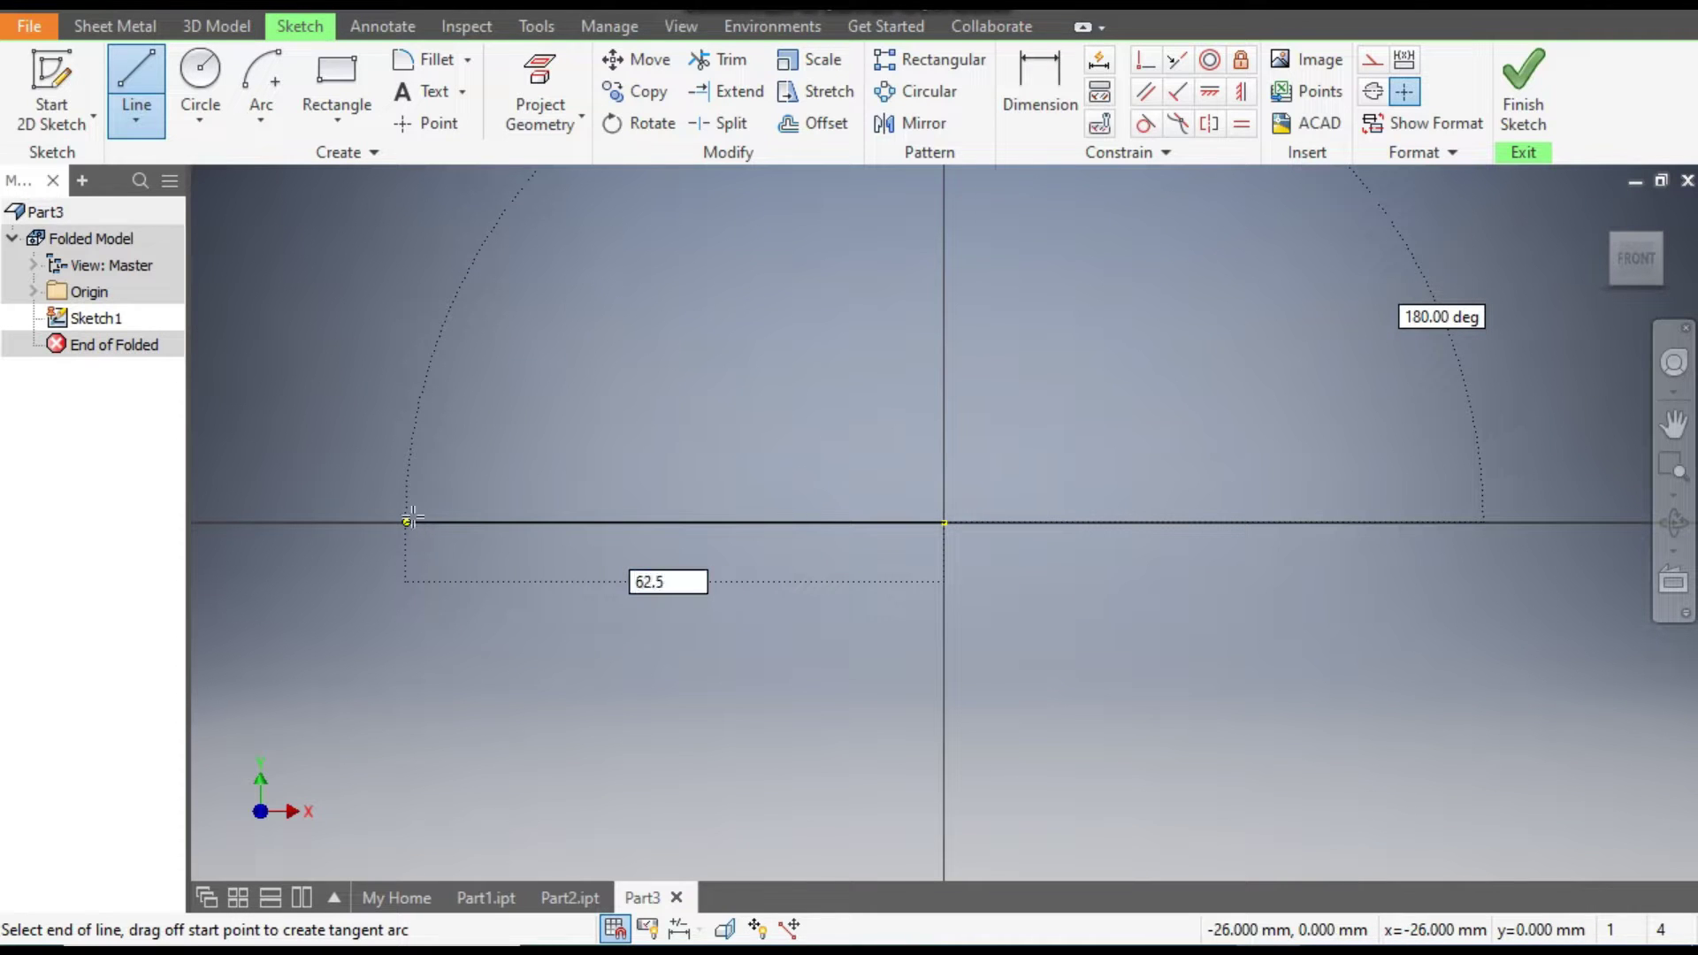
{"action": "key", "text": "Return"}
{"action": "scroll", "coordinate": [1140, 561], "scroll_direction": "down", "scroll_amount": 3}
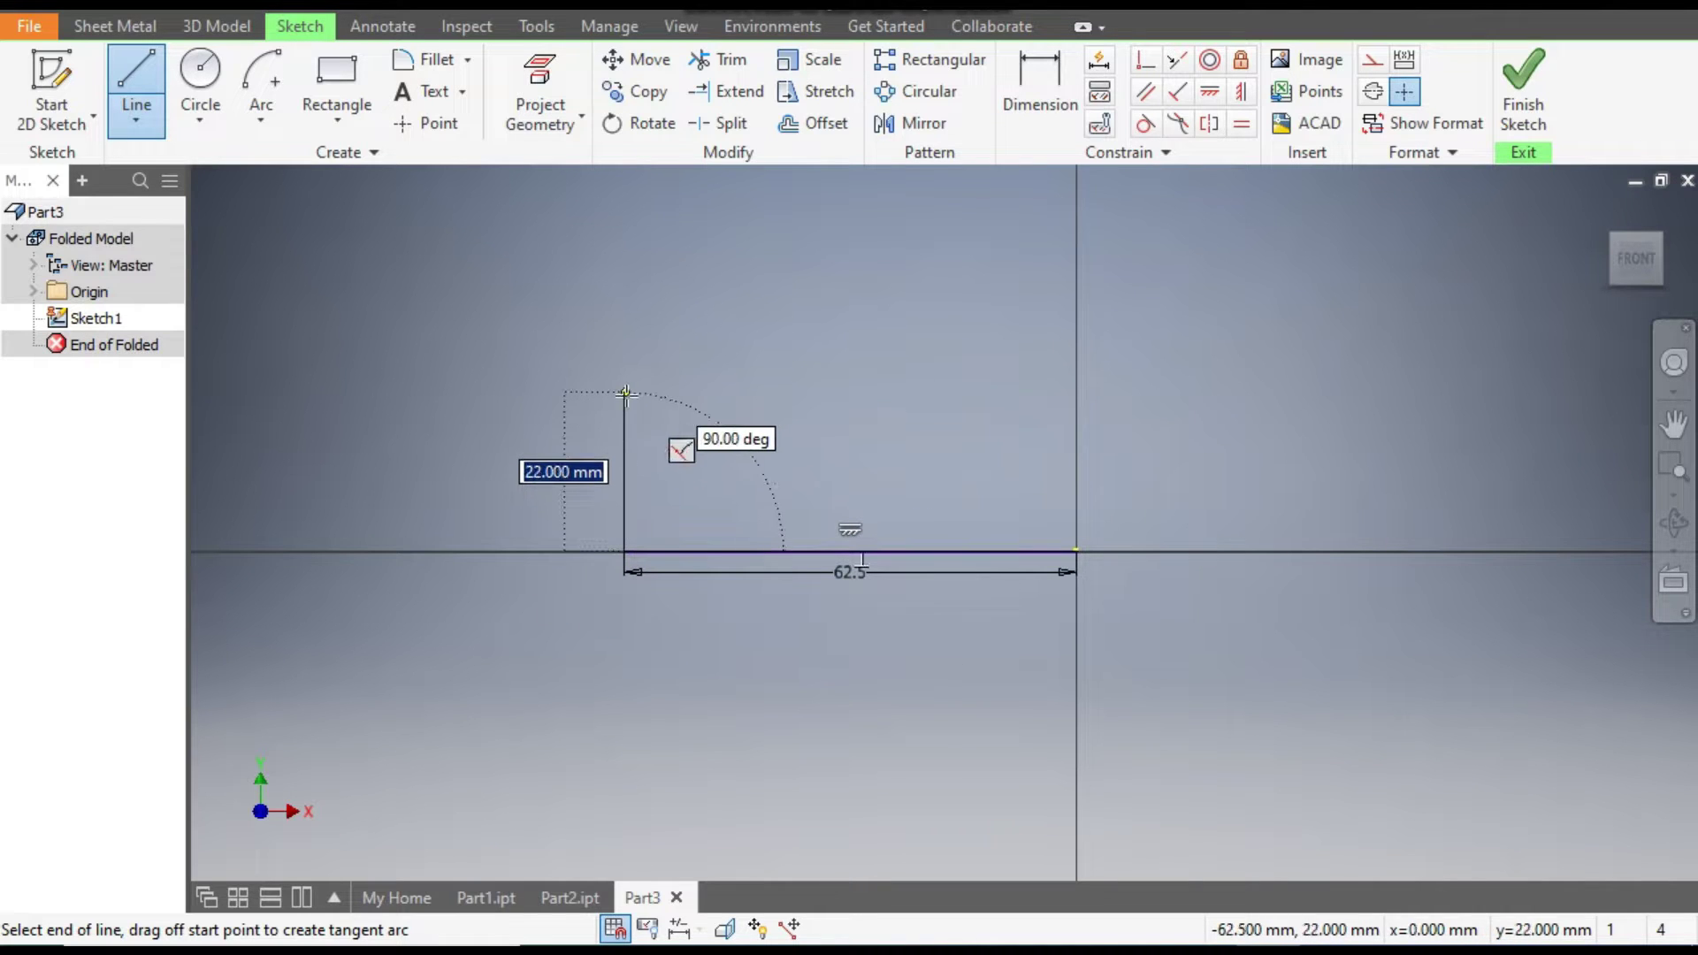
{"action": "type", "text": "75"}
{"action": "key", "text": "Return"}
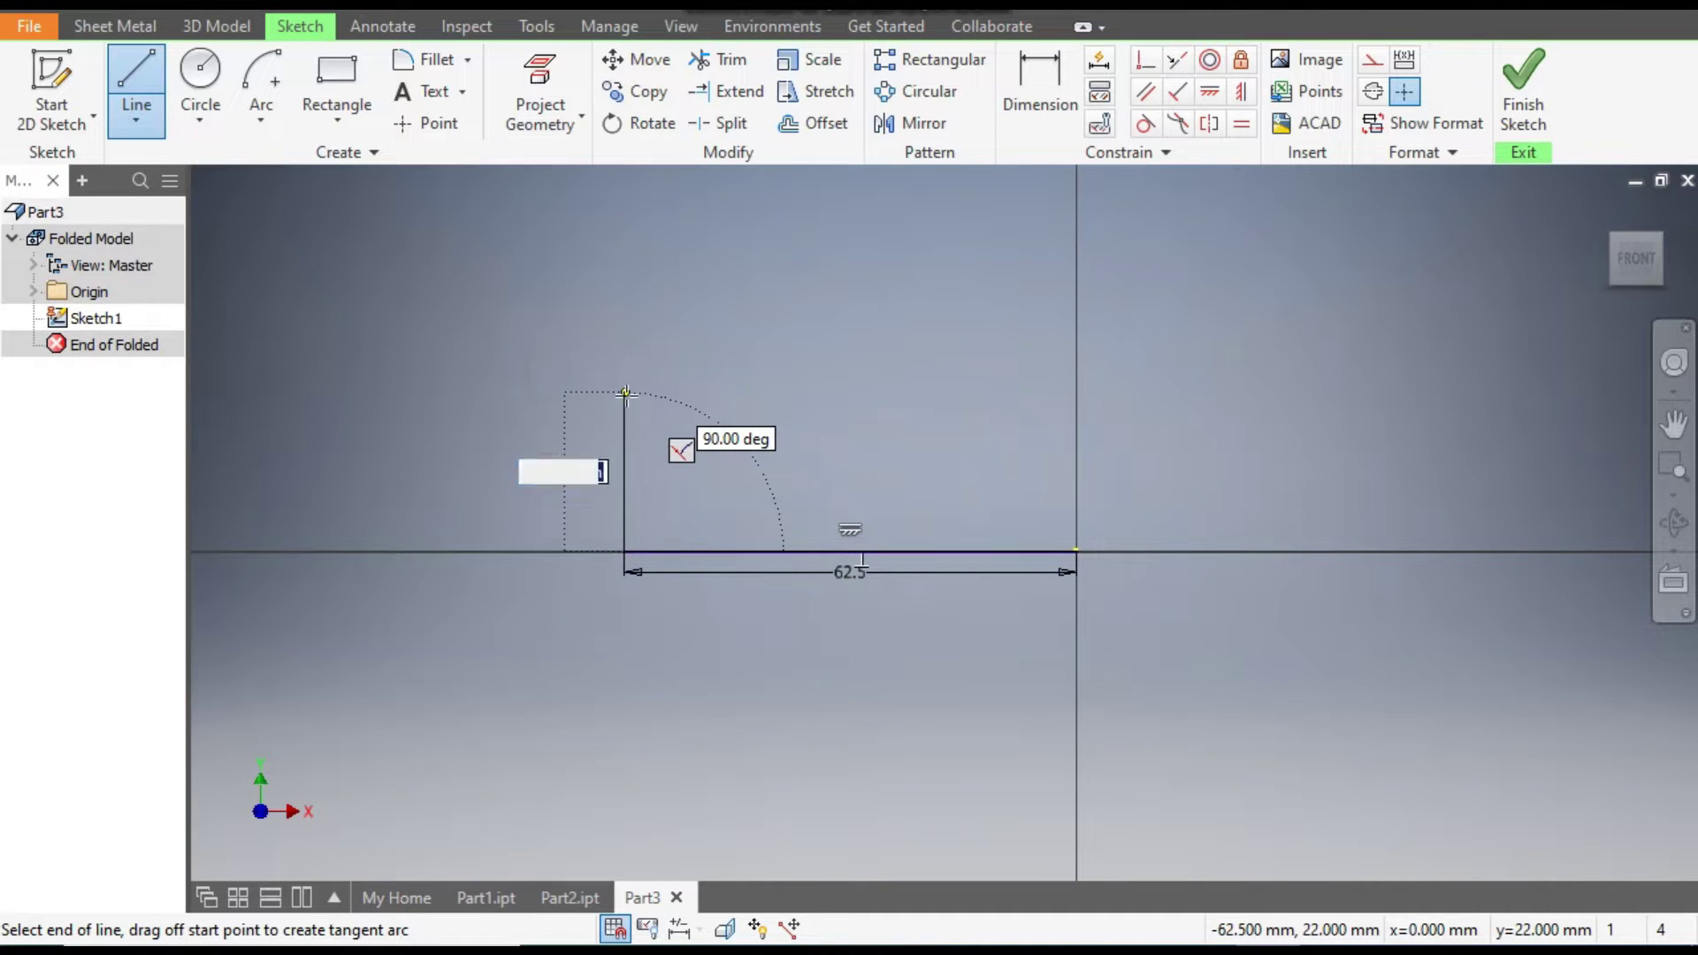
{"action": "key", "text": "Escape"}
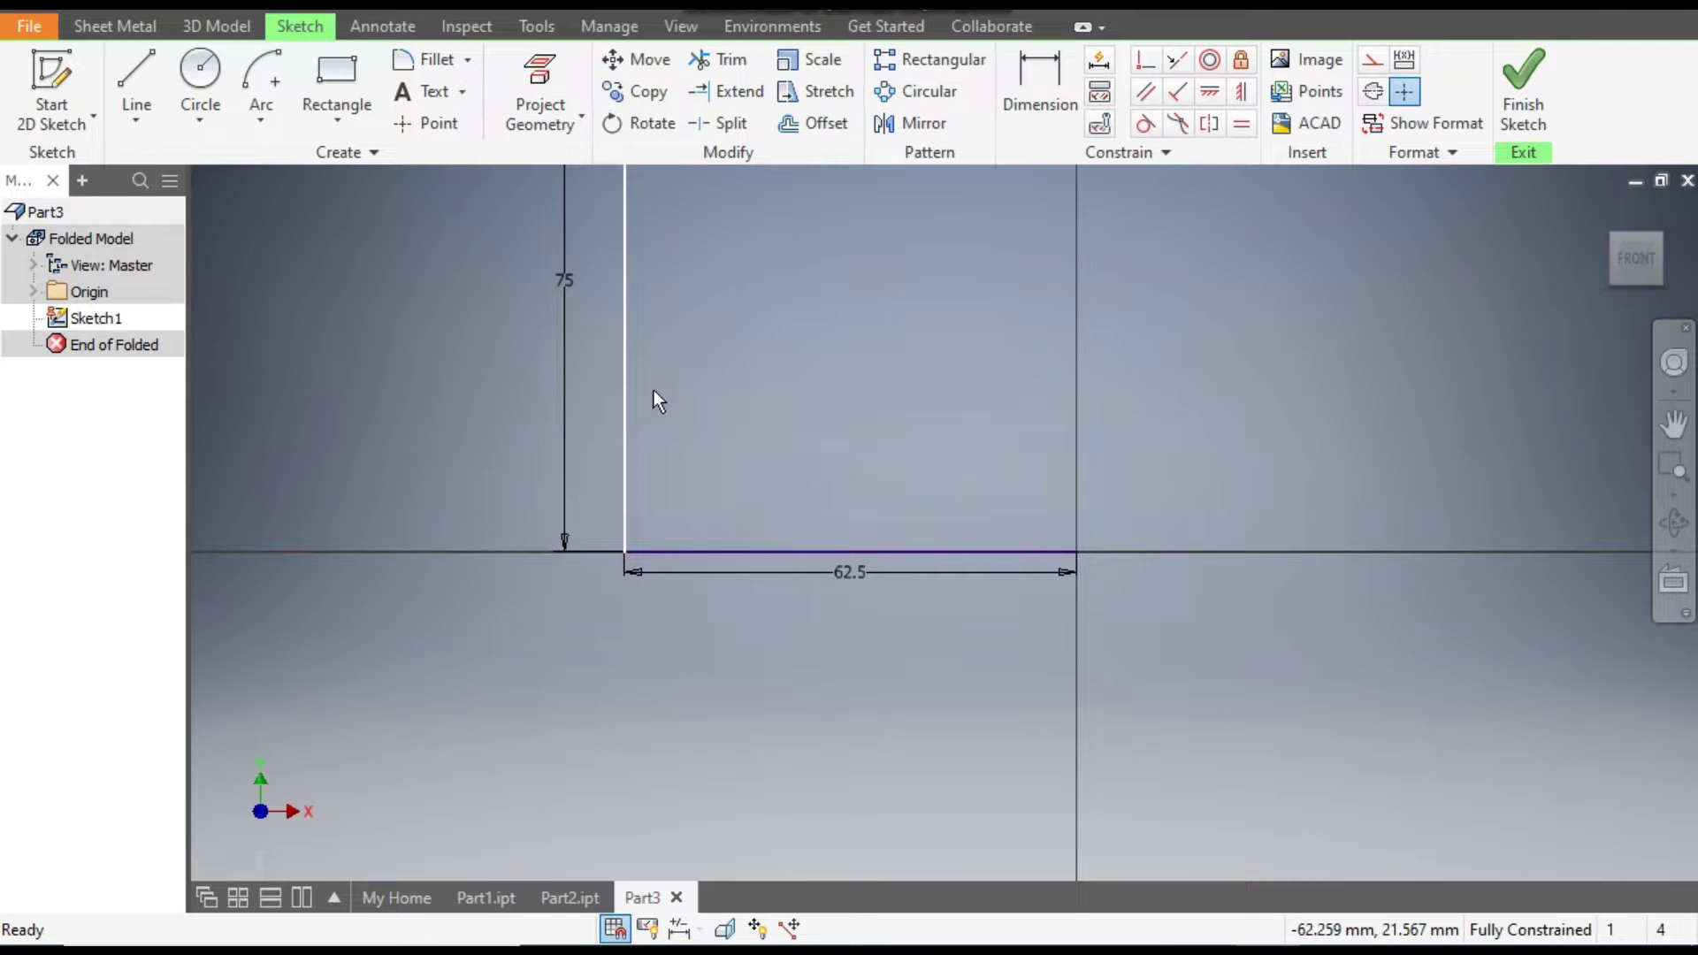
- Draw a 62.5 mm horizontal line rightward from the origin, followed by a 40 mm vertical line upward from its end
{"action": "mouse_move", "coordinate": [654, 390]}
{"action": "middle_mouse_down"}
{"action": "mouse_move", "coordinate": [869, 403]}
{"action": "mouse_move", "coordinate": [838, 504]}
{"action": "middle_mouse_up"}
{"action": "scroll", "coordinate": [831, 485], "scroll_direction": "up", "scroll_amount": 1}
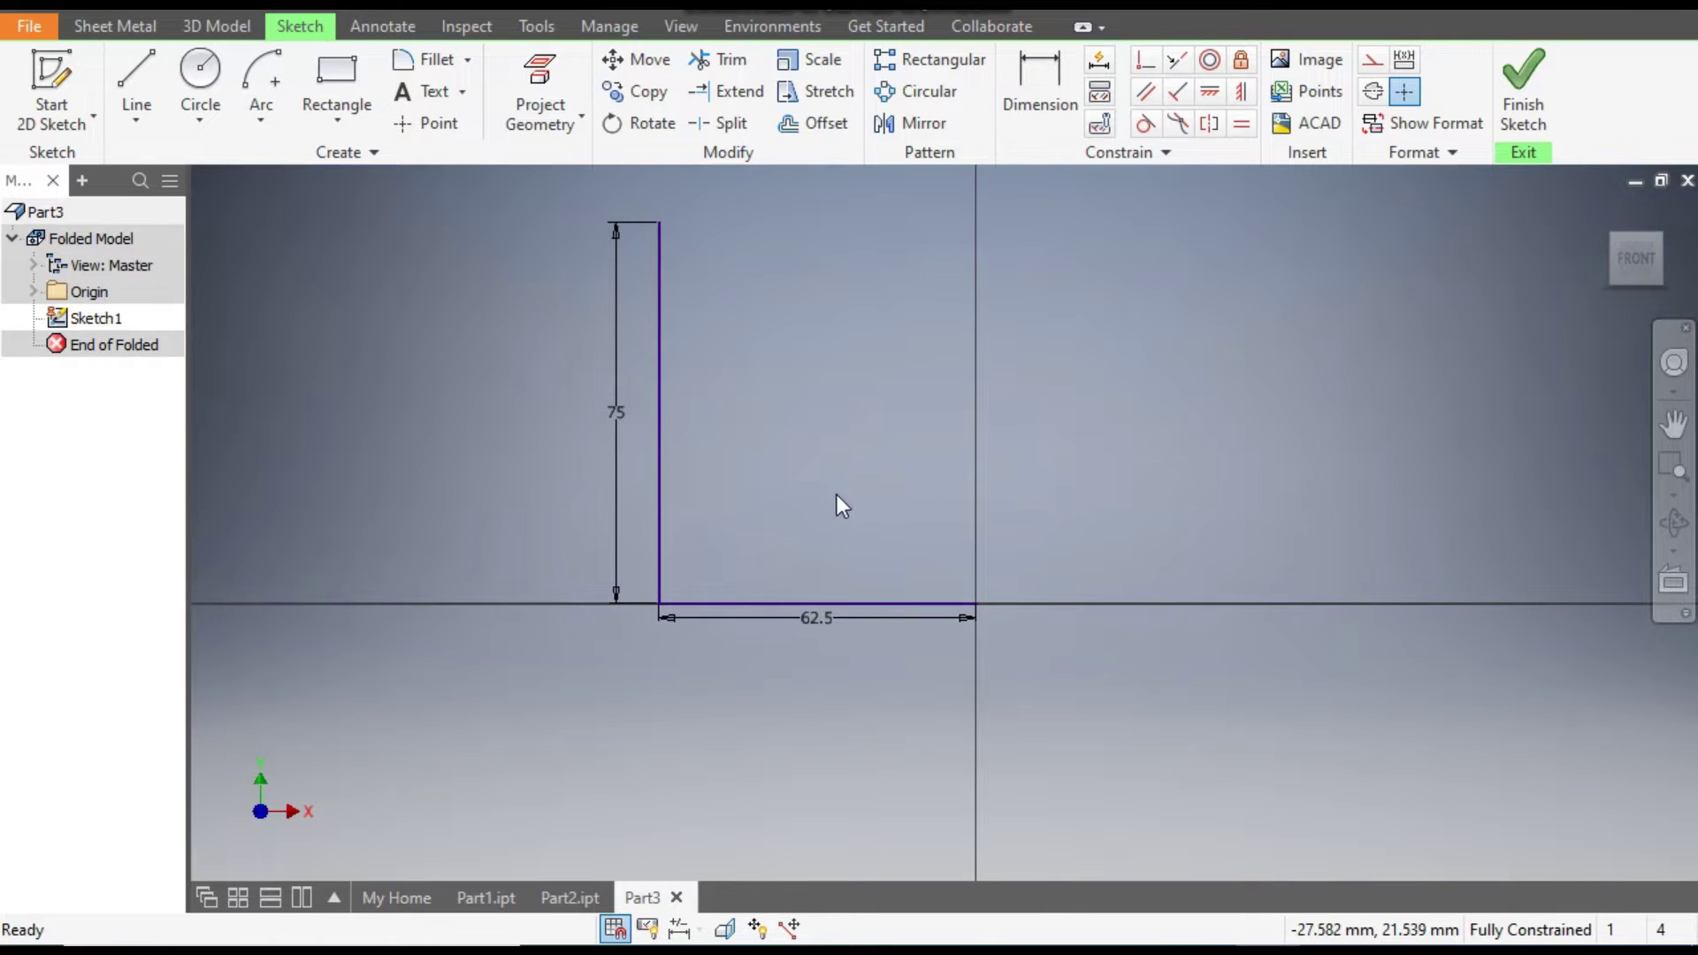
{"action": "left_click", "coordinate": [133, 75]}
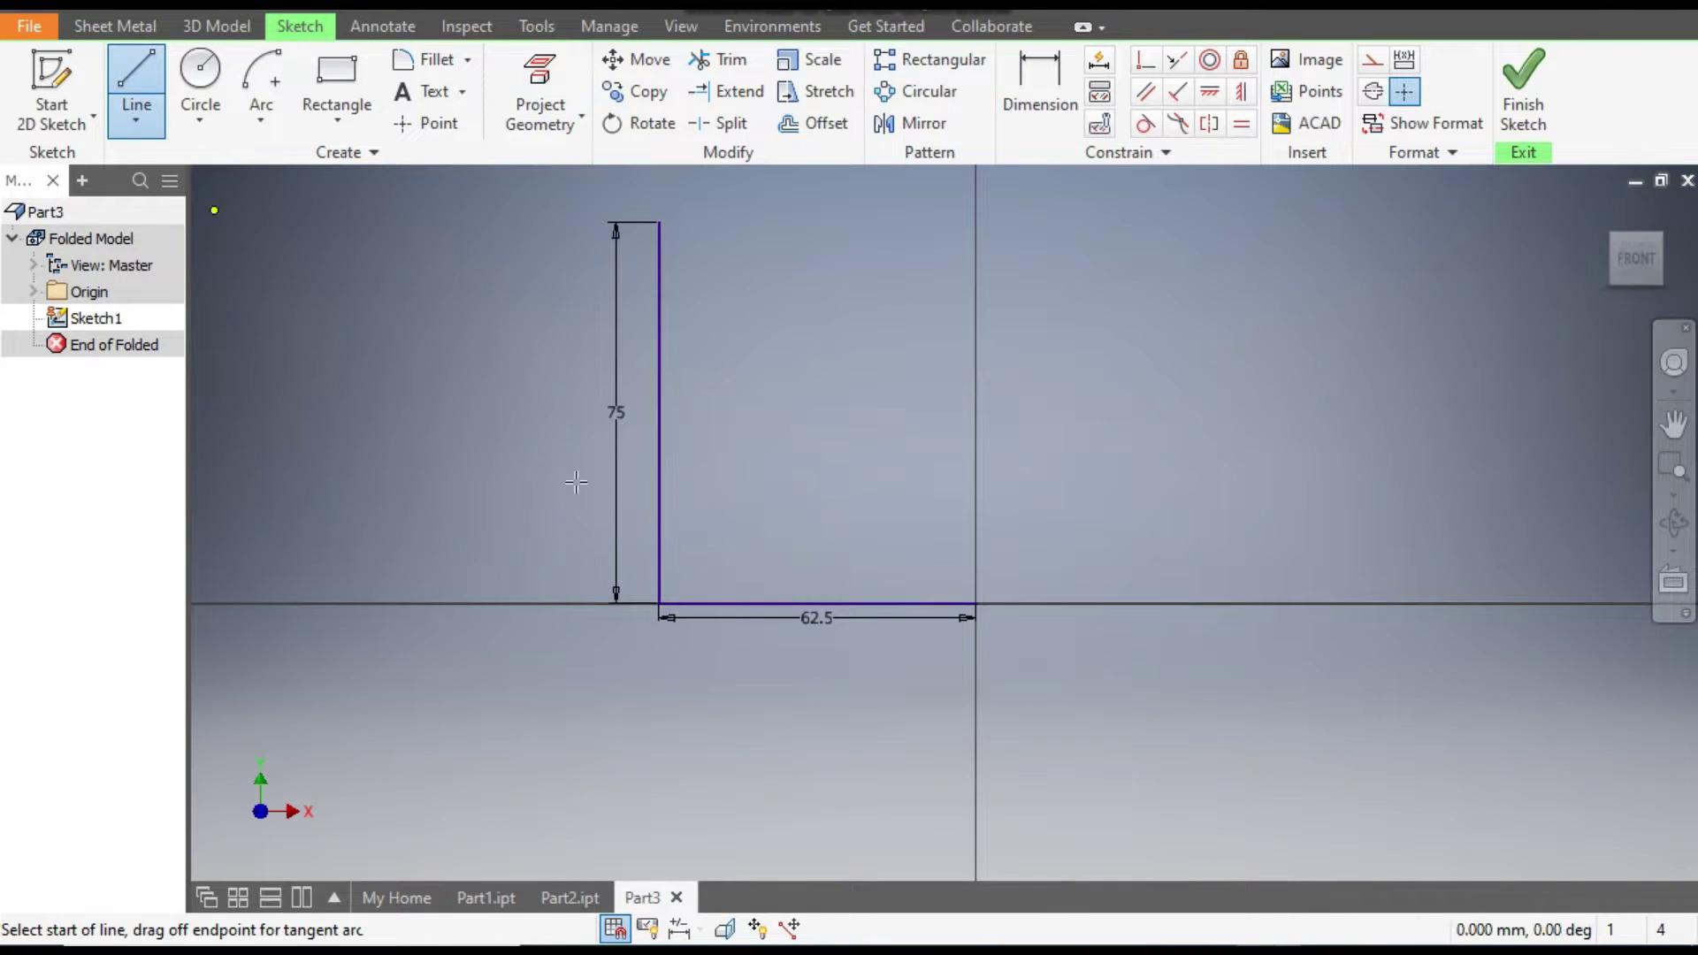
{"action": "left_click", "coordinate": [976, 604]}
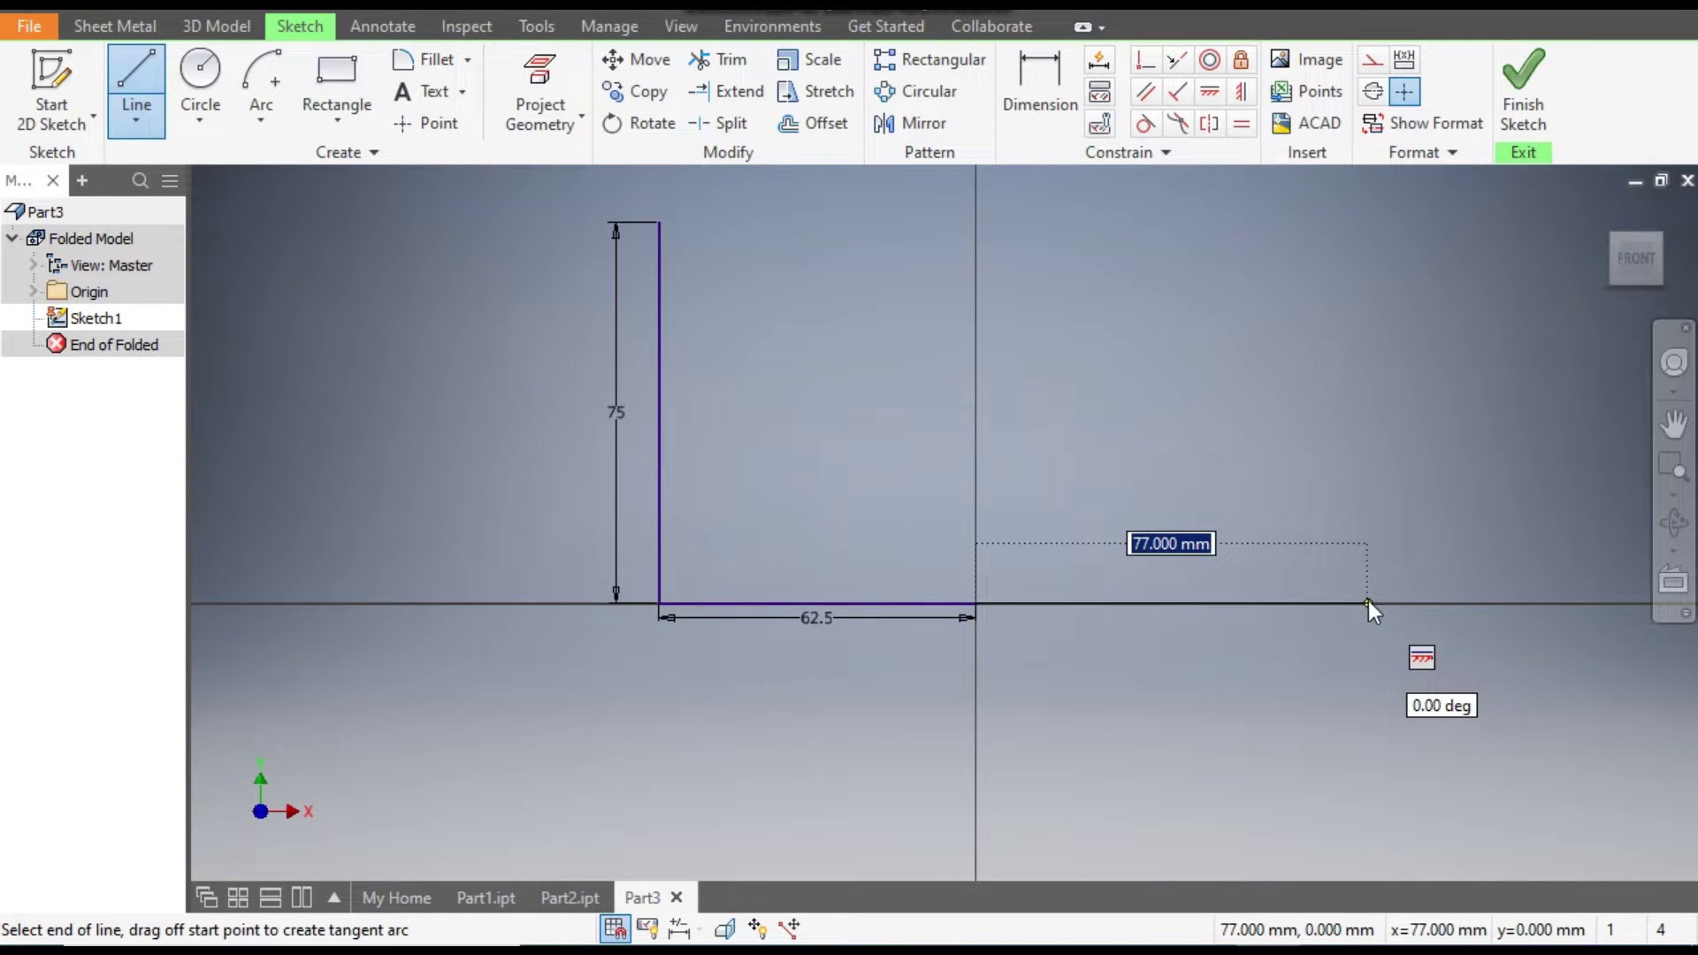
{"action": "type", "text": "62.5"}
{"action": "key", "text": "Return"}
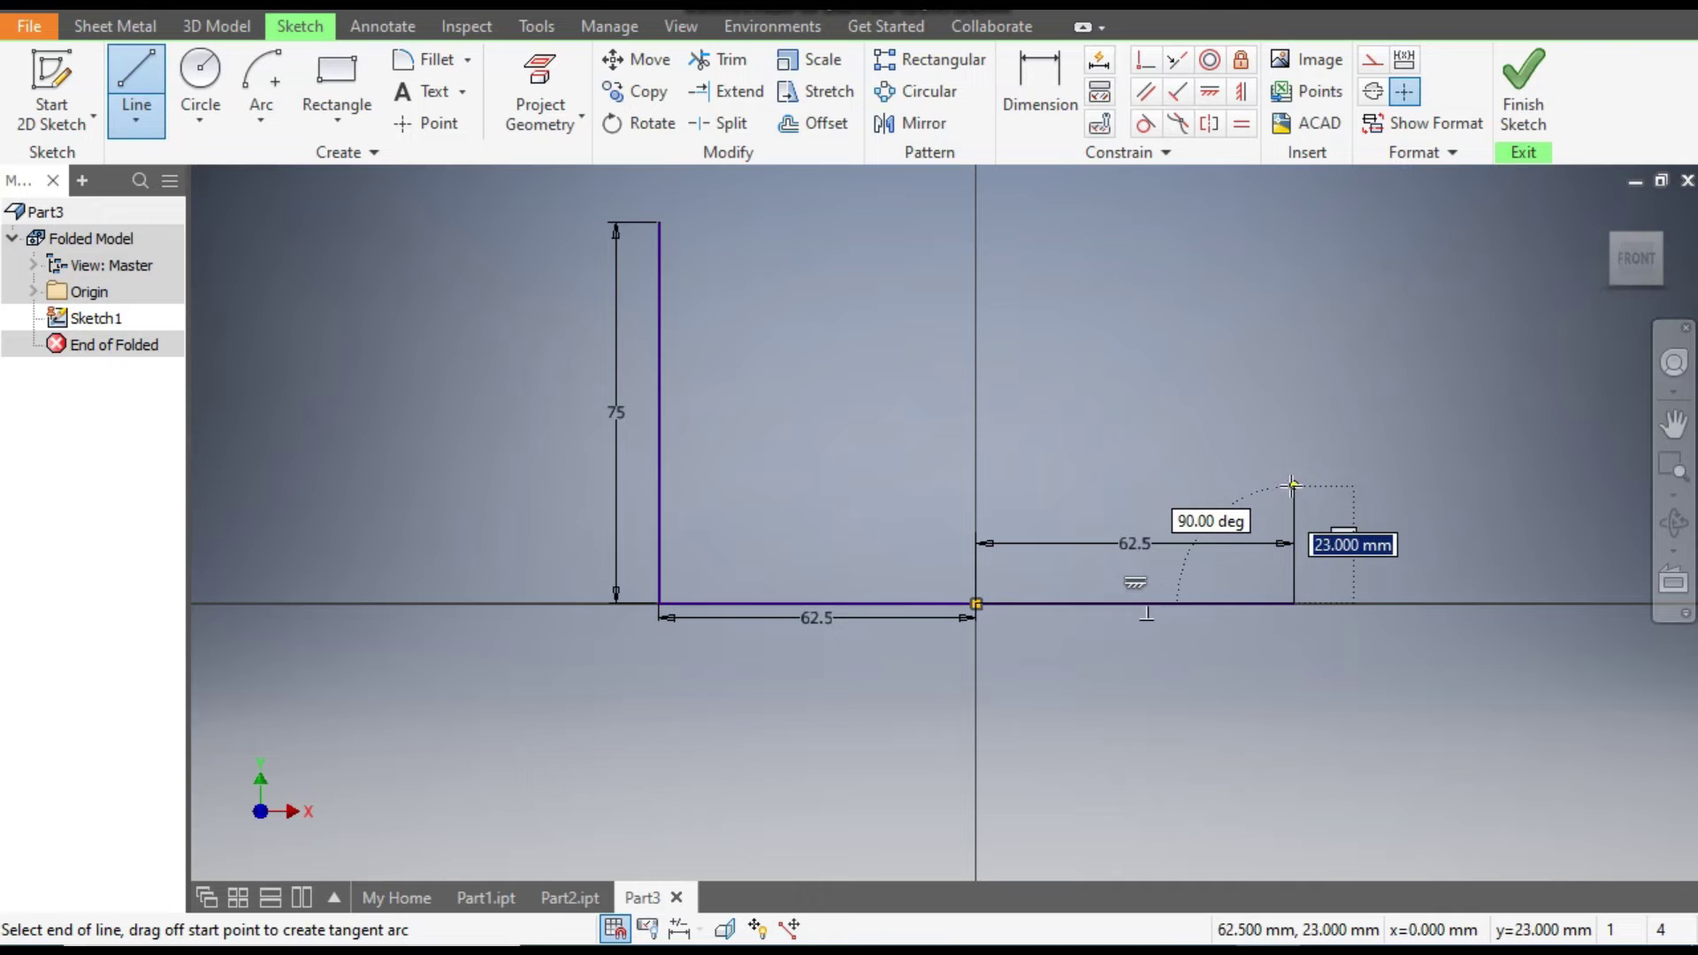
{"action": "type", "text": "40"}
{"action": "key", "text": "Return"}
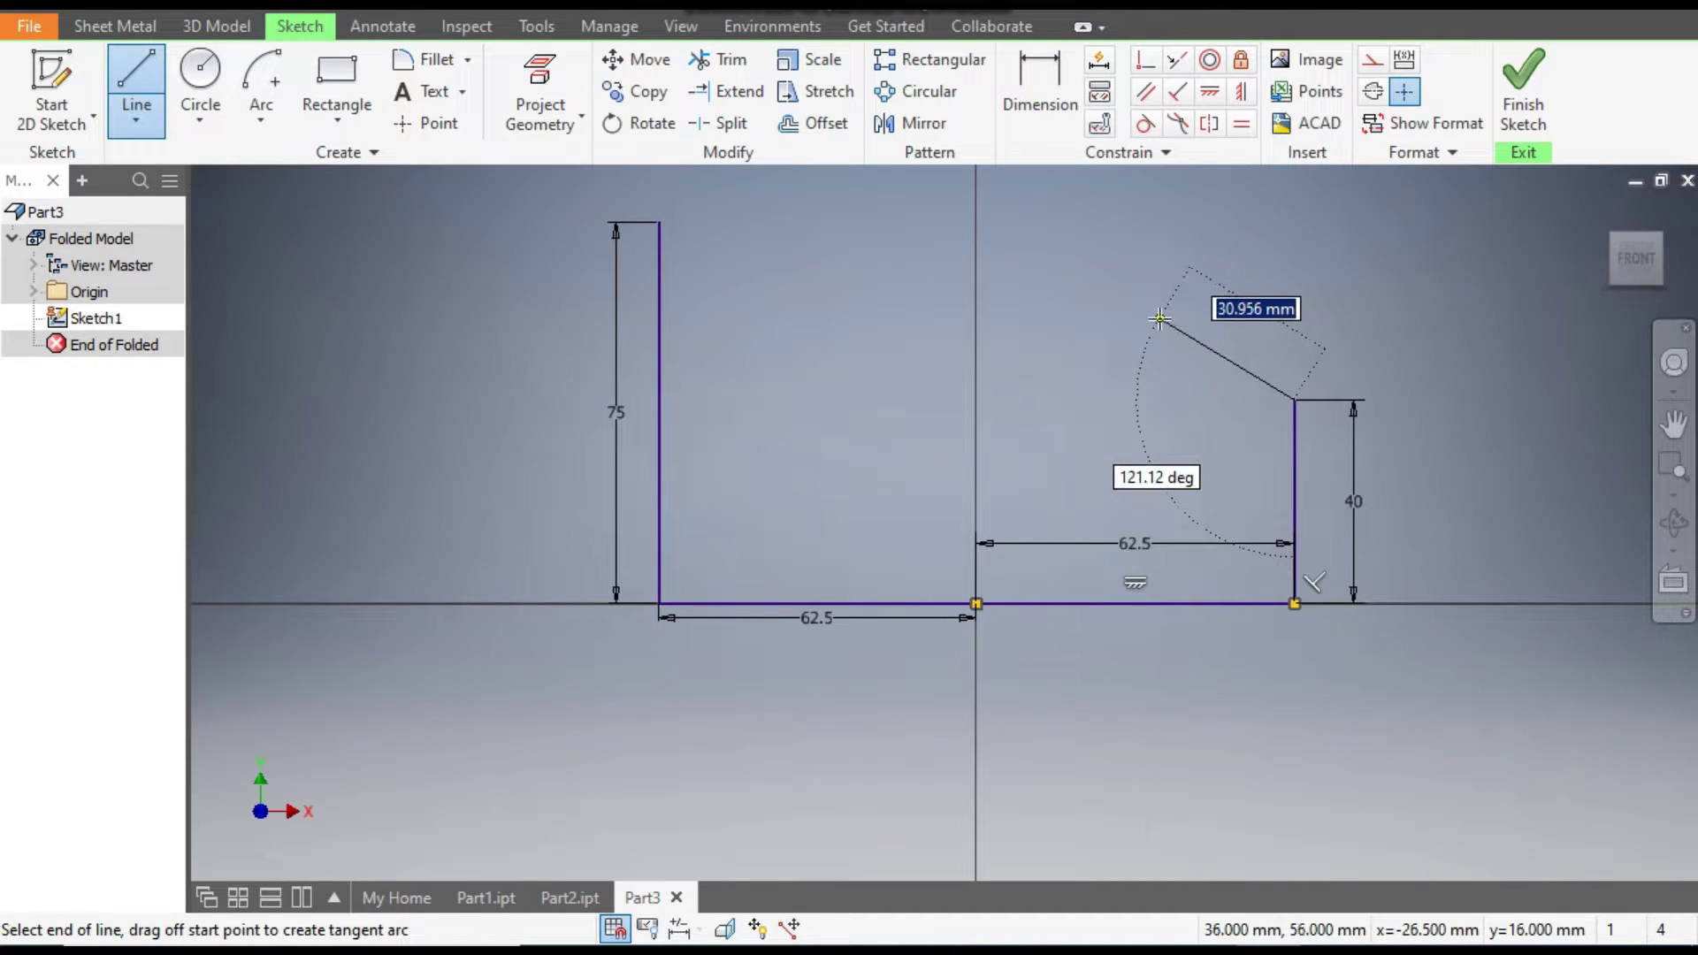
- Continue the profile with an inward-slanting line about 31 mm long and a vertical line about 19 mm long above it
{"action": "left_click", "coordinate": [1159, 318]}
{"action": "middle_click_drag", "start_coordinate": [1159, 318], "coordinate": [1151, 398]}
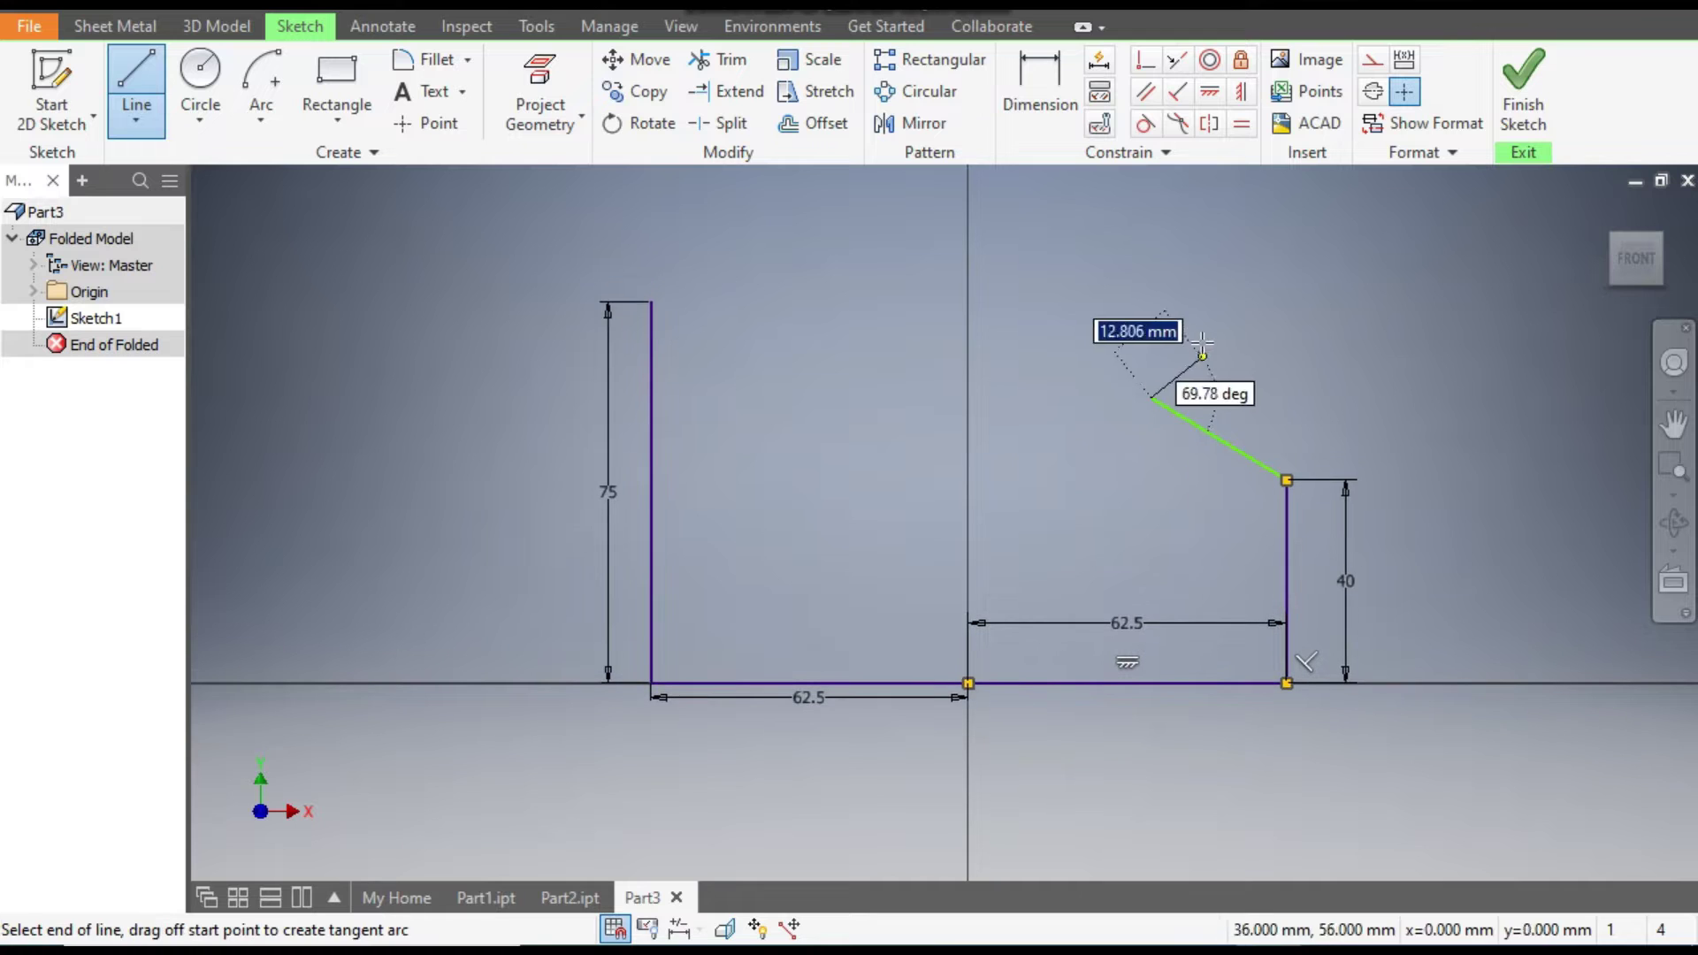
{"action": "left_click", "coordinate": [1151, 300]}
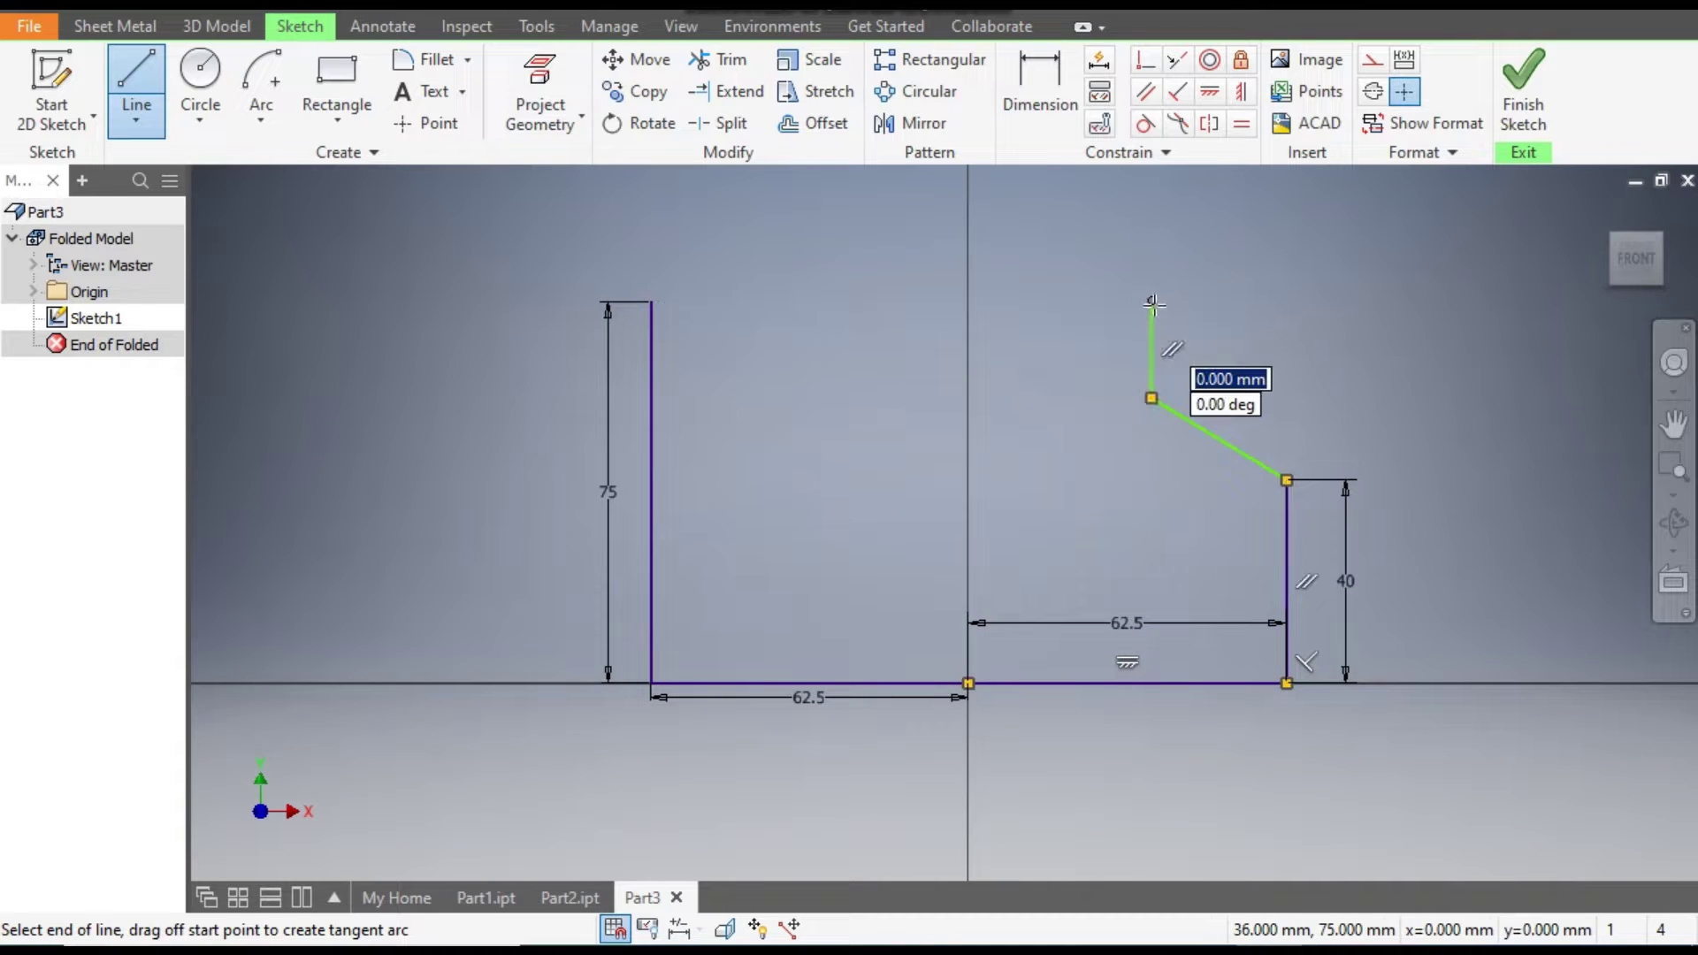
{"action": "key", "text": "Escape"}
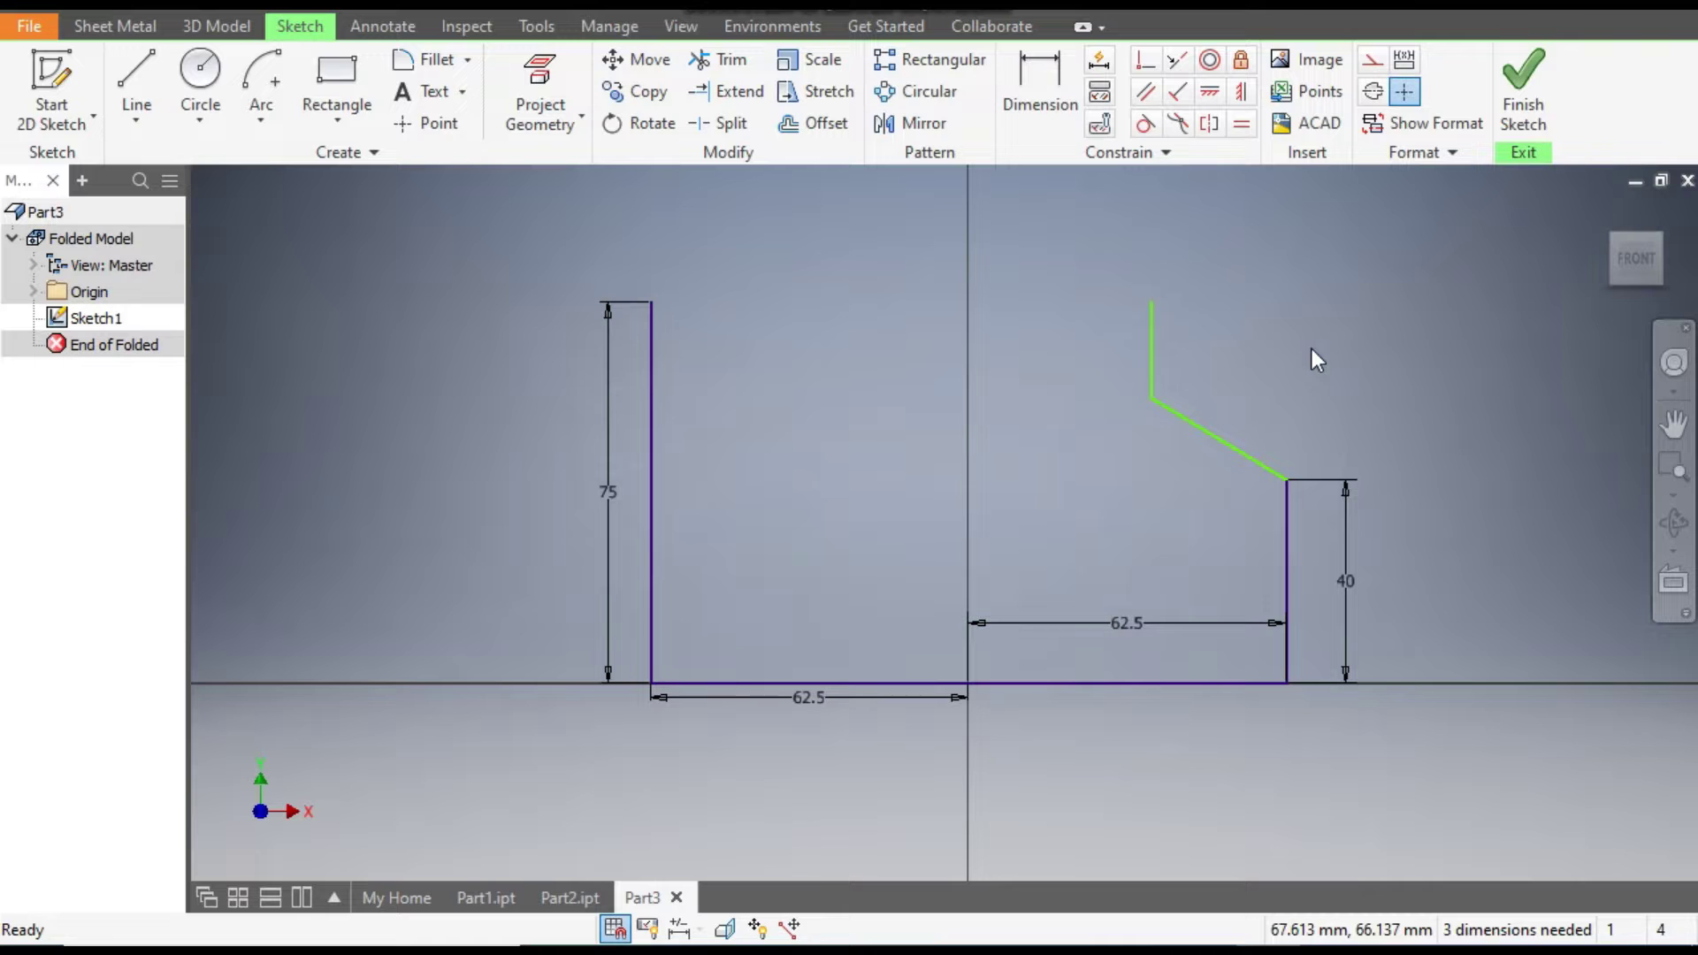
- Dimension the upper right vertical line to 25 mm and the slanted line's horizontal span to 22.5 mm
{"action": "left_click", "coordinate": [1068, 113]}
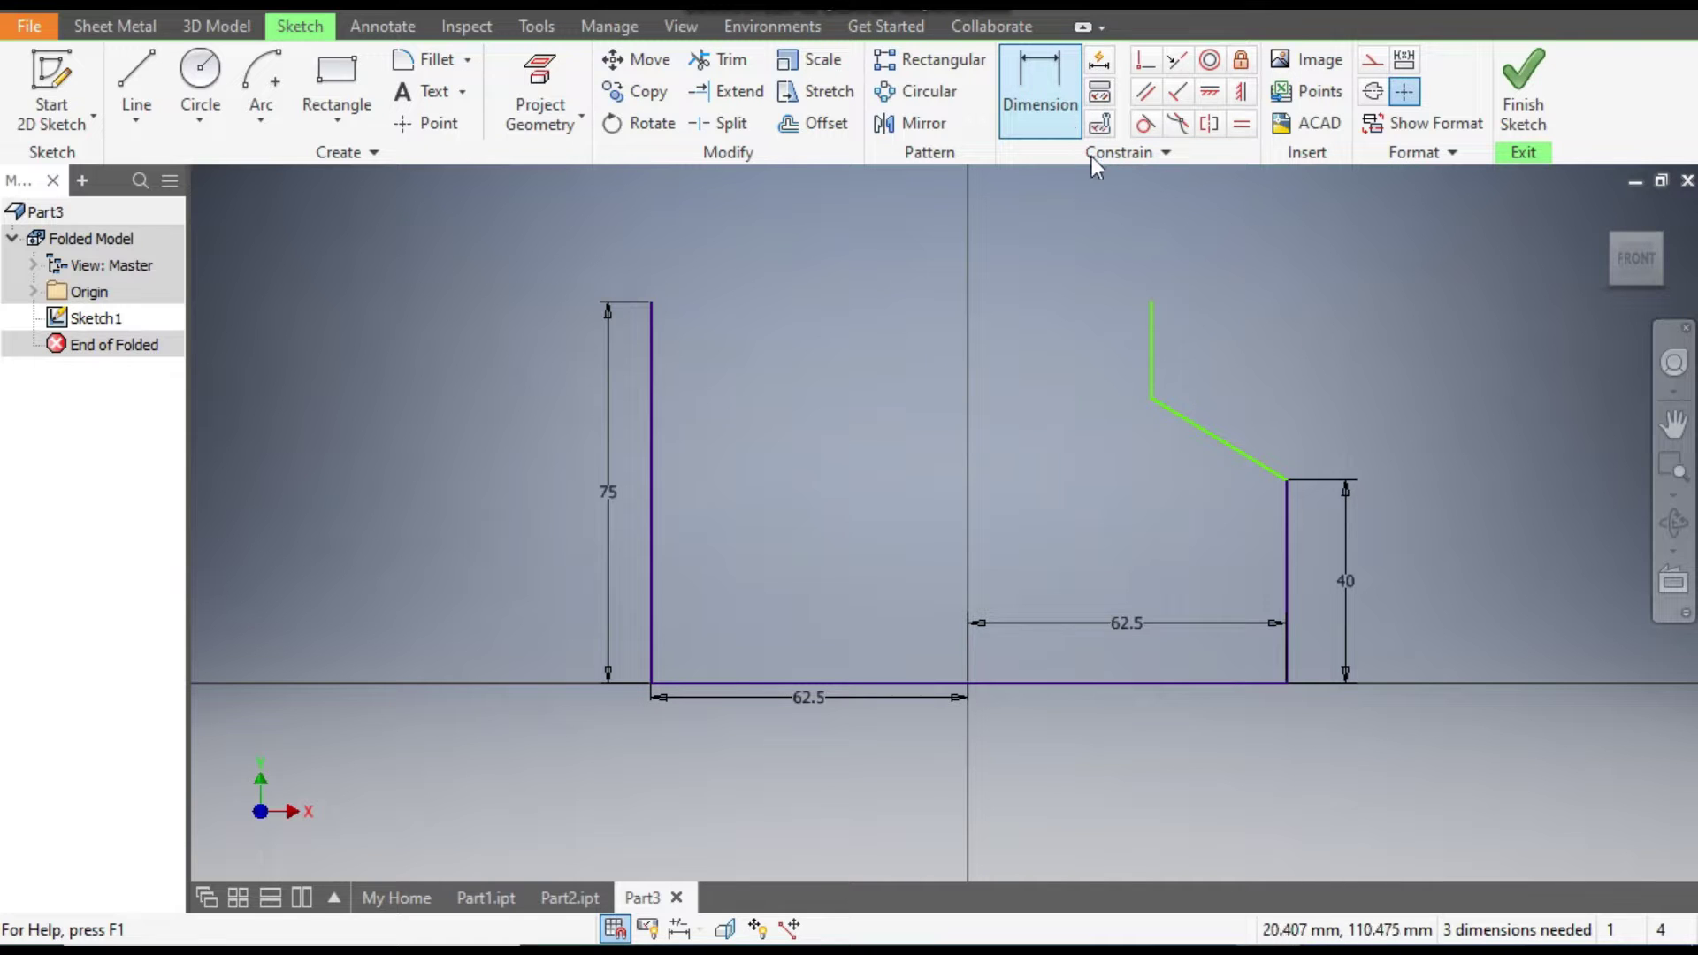
{"action": "left_click", "coordinate": [1153, 329]}
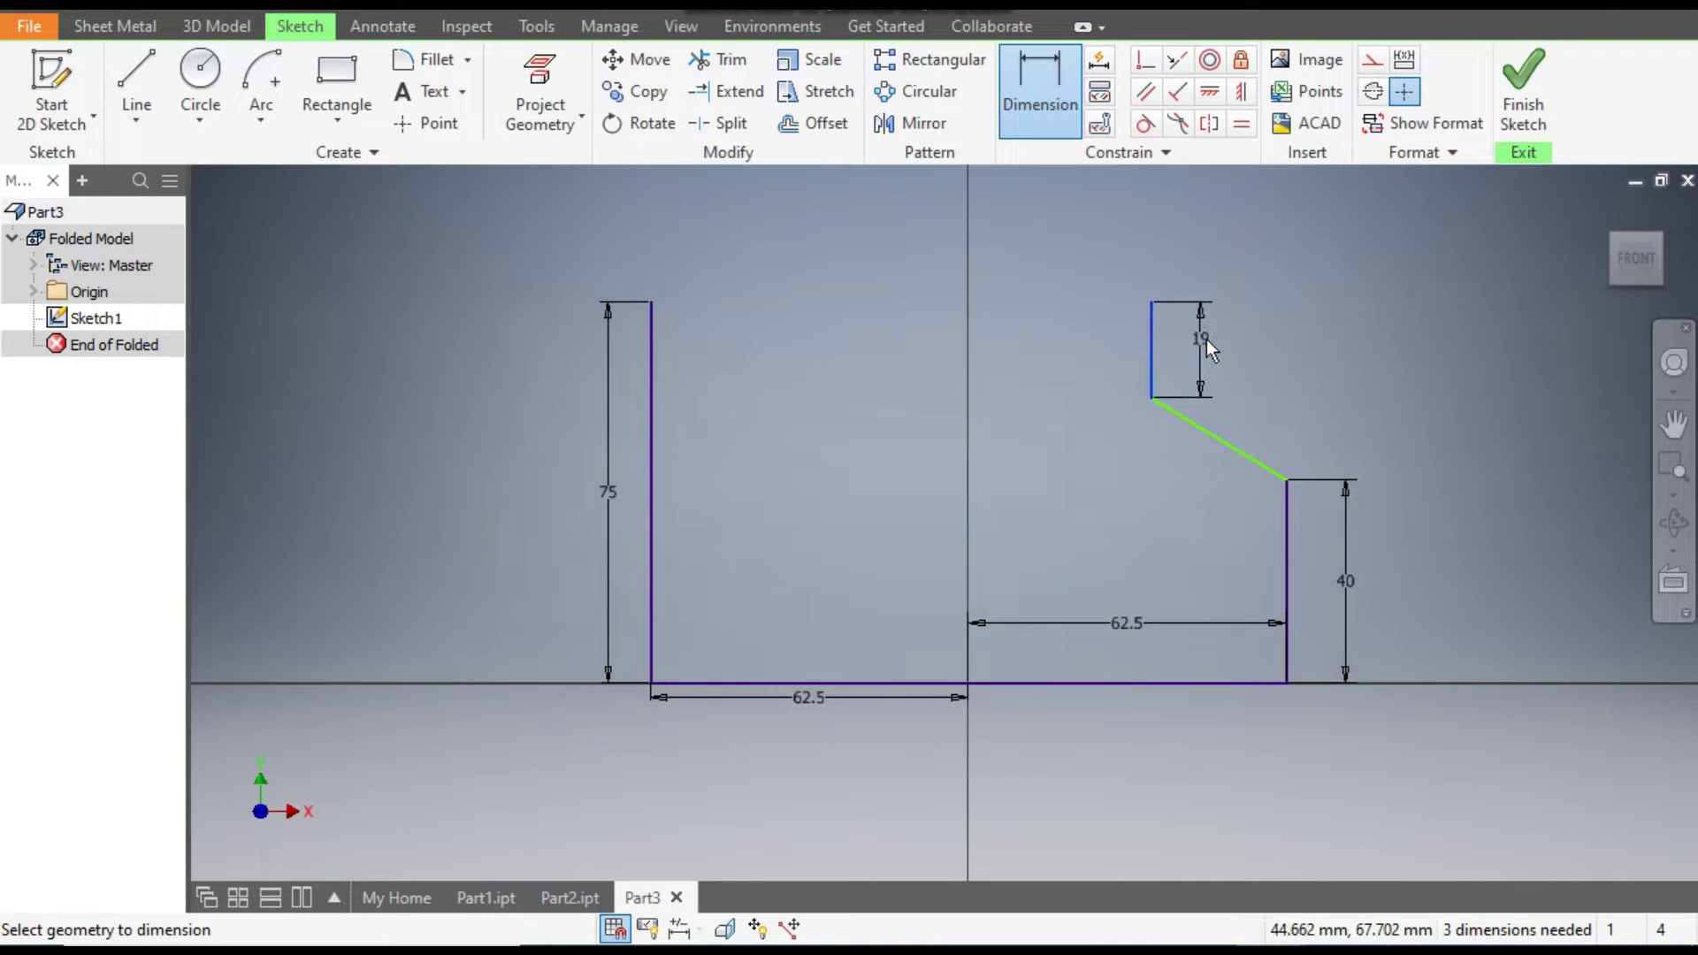
{"action": "left_click", "coordinate": [1208, 340]}
{"action": "type", "text": "25"}
{"action": "key", "text": "Return"}
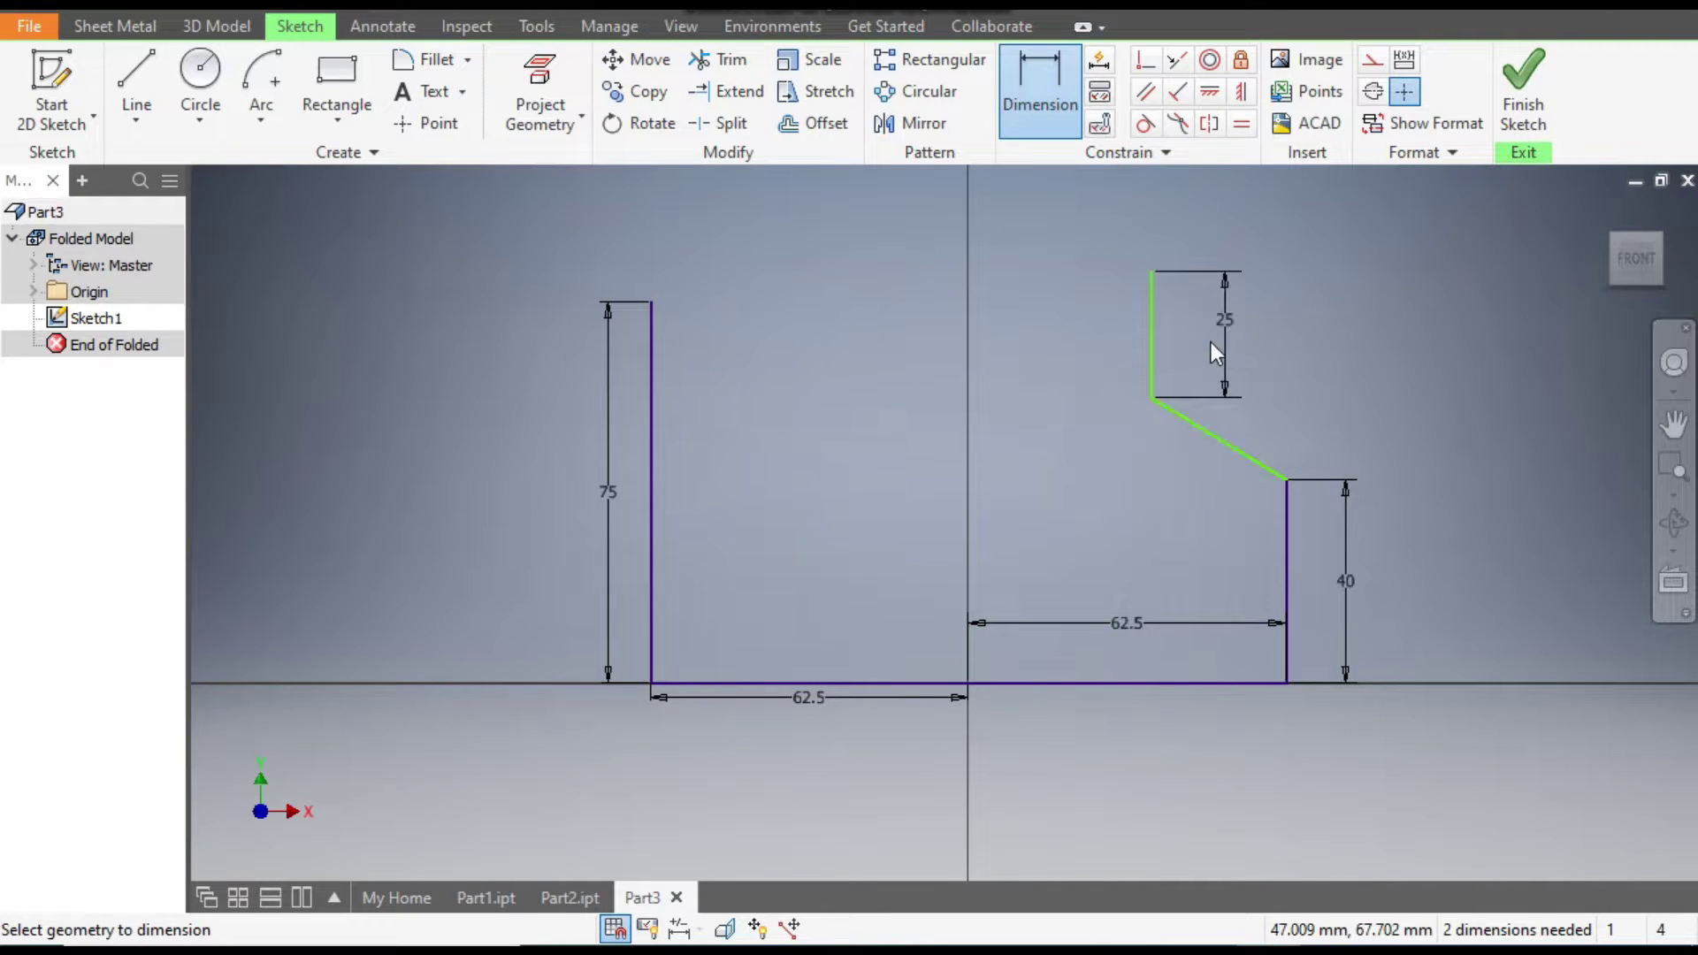
{"action": "left_click", "coordinate": [1220, 428]}
{"action": "left_click", "coordinate": [1208, 535]}
{"action": "type", "text": "22.5"}
{"action": "key", "text": "Return"}
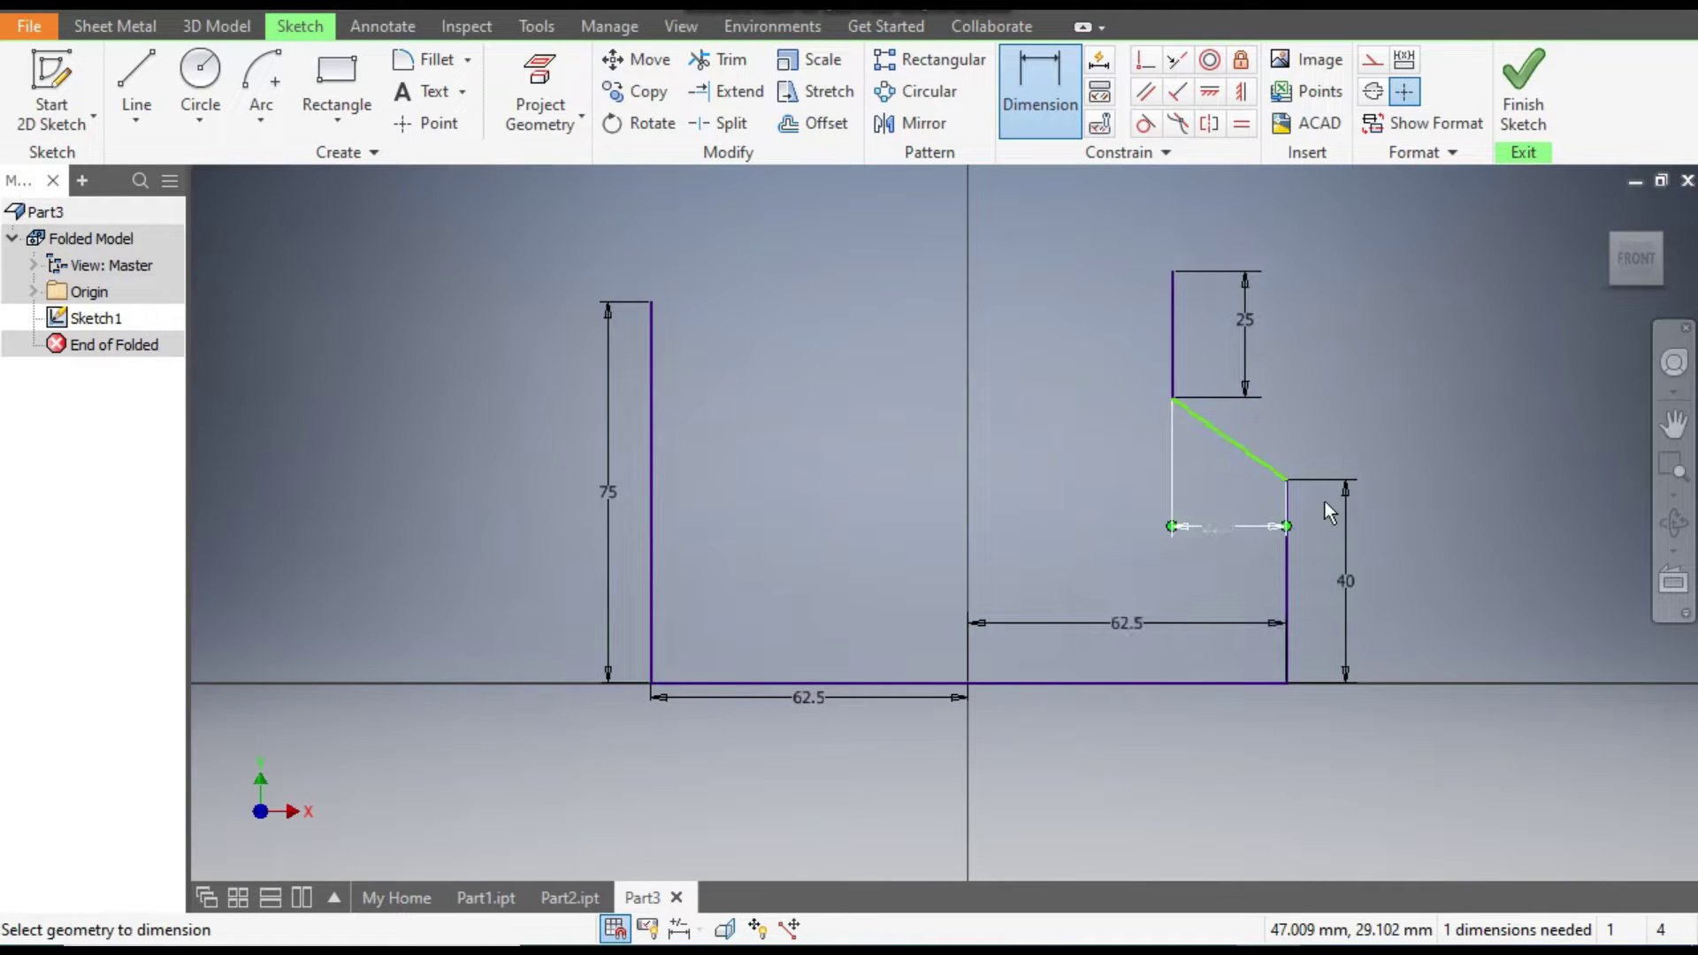
- Dimension the height from the base line to the right profile's top endpoint as 75 mm
{"action": "left_click", "coordinate": [1171, 271]}
{"action": "left_click", "coordinate": [1228, 682]}
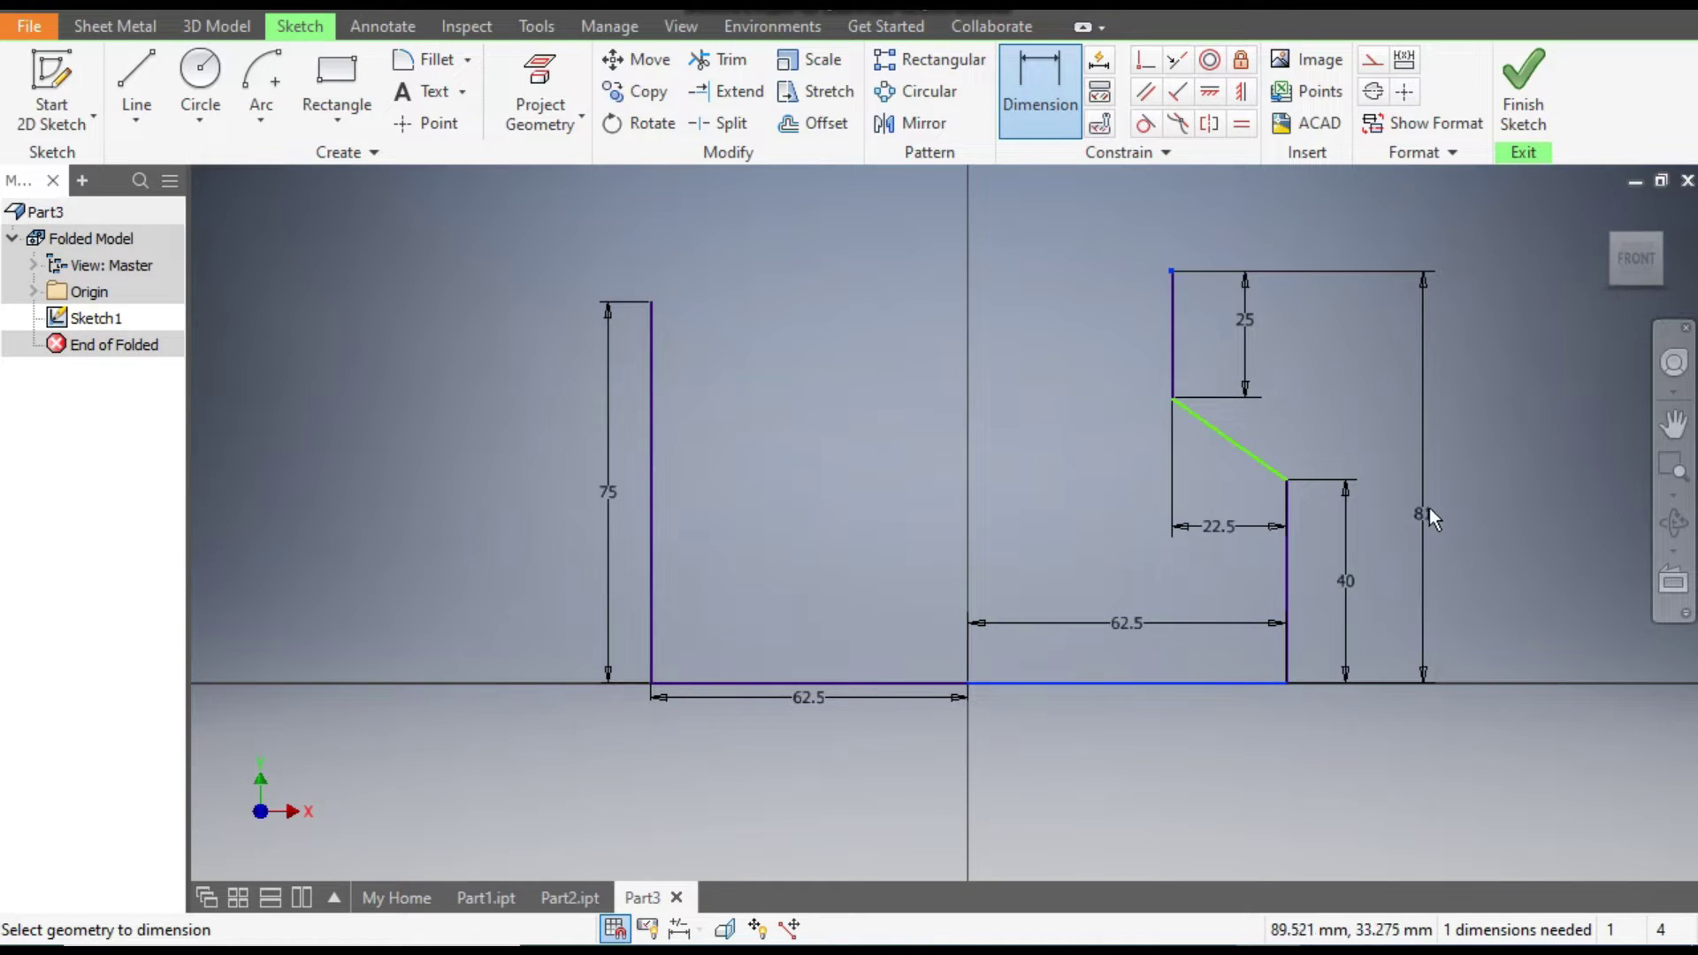
{"action": "left_click", "coordinate": [1429, 507]}
{"action": "type", "text": "75"}
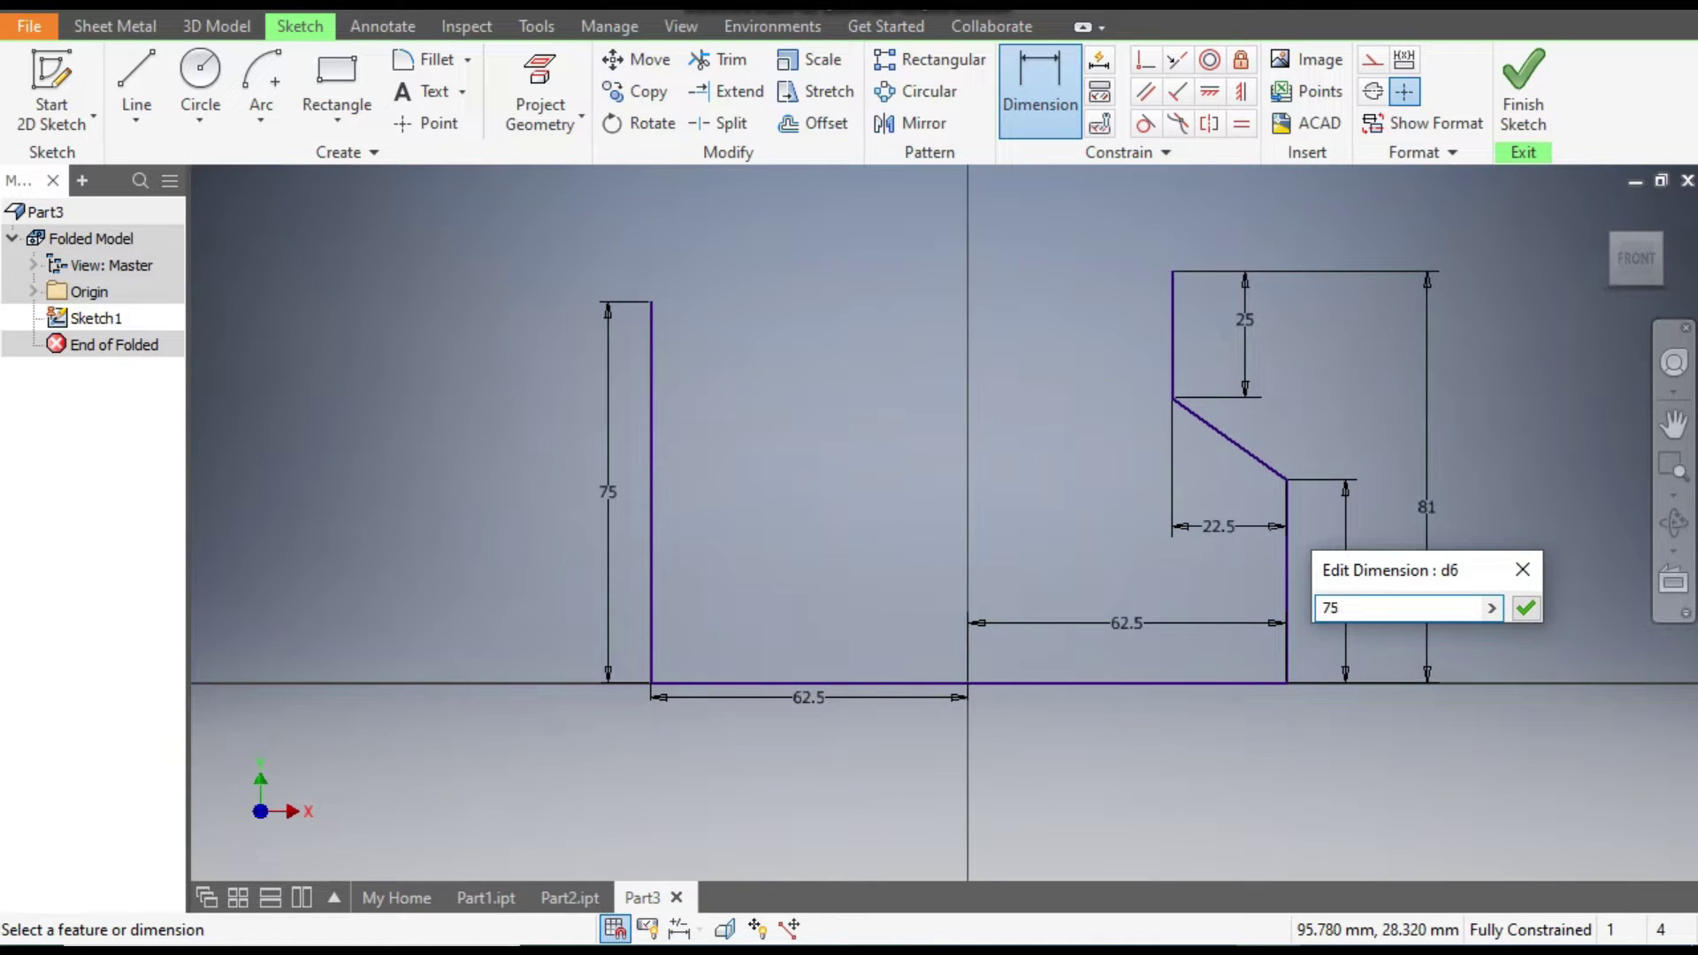
{"action": "key", "text": "Return"}
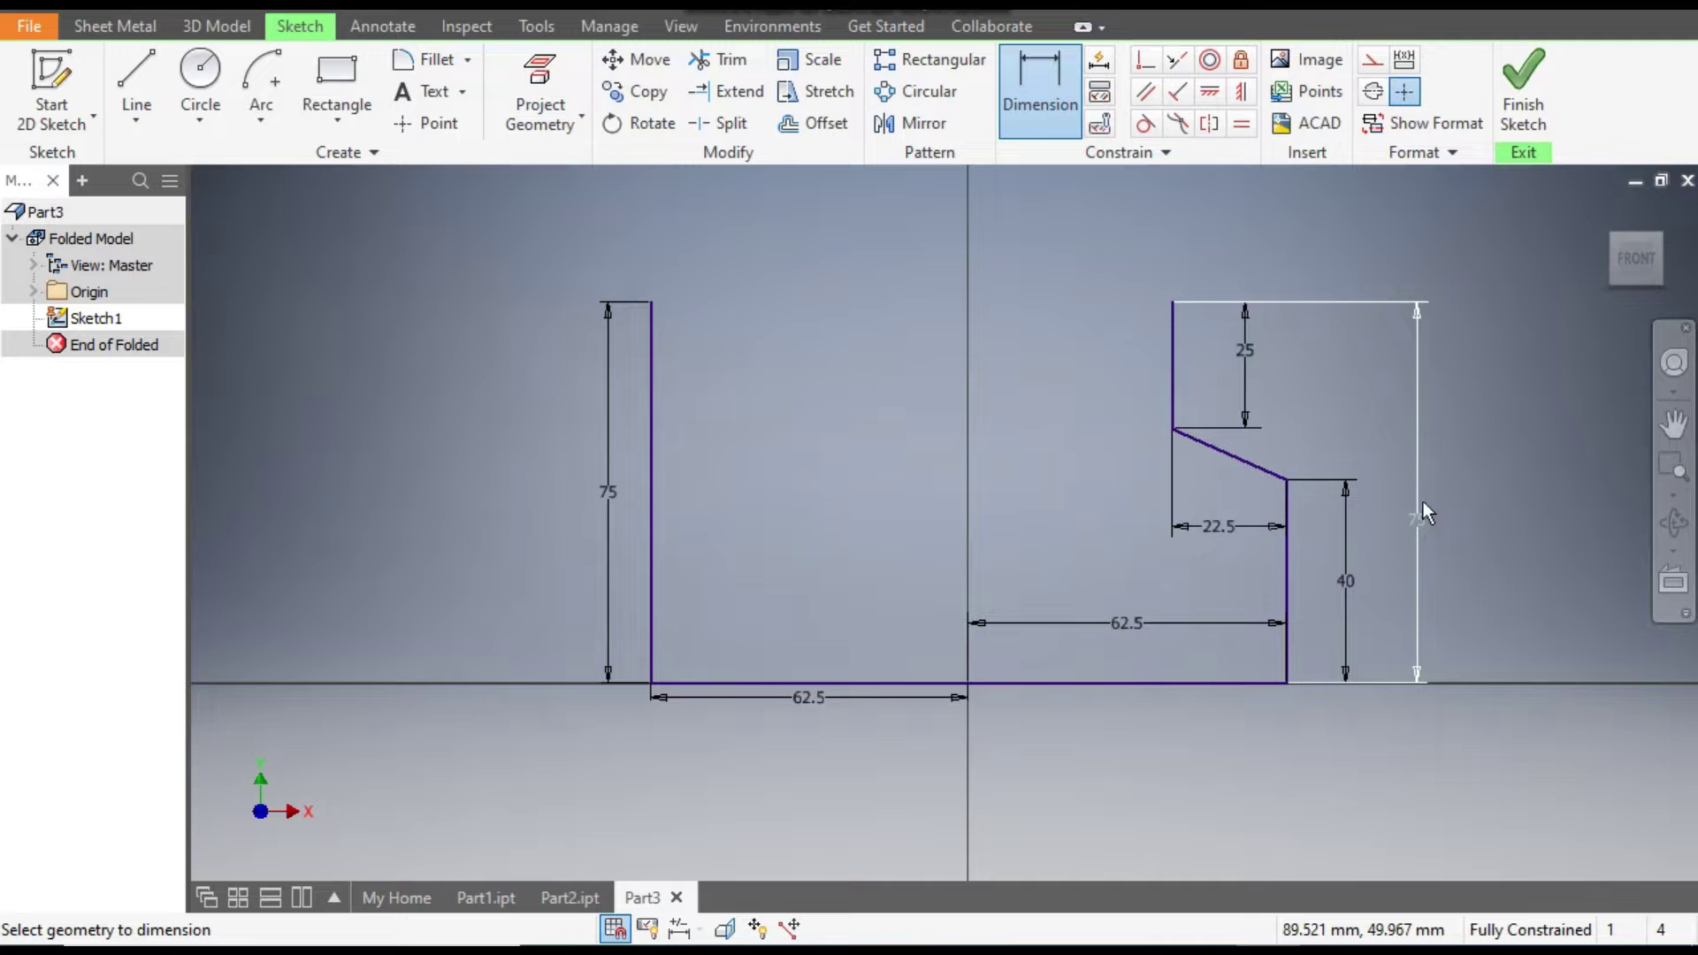
- Check the profile's overall width between the two outer vertical lines without keeping a dimension
{"action": "left_click", "coordinate": [832, 704]}
{"action": "left_click", "coordinate": [651, 640]}
{"action": "left_click", "coordinate": [1288, 588]}
{"action": "left_click", "coordinate": [1113, 772]}
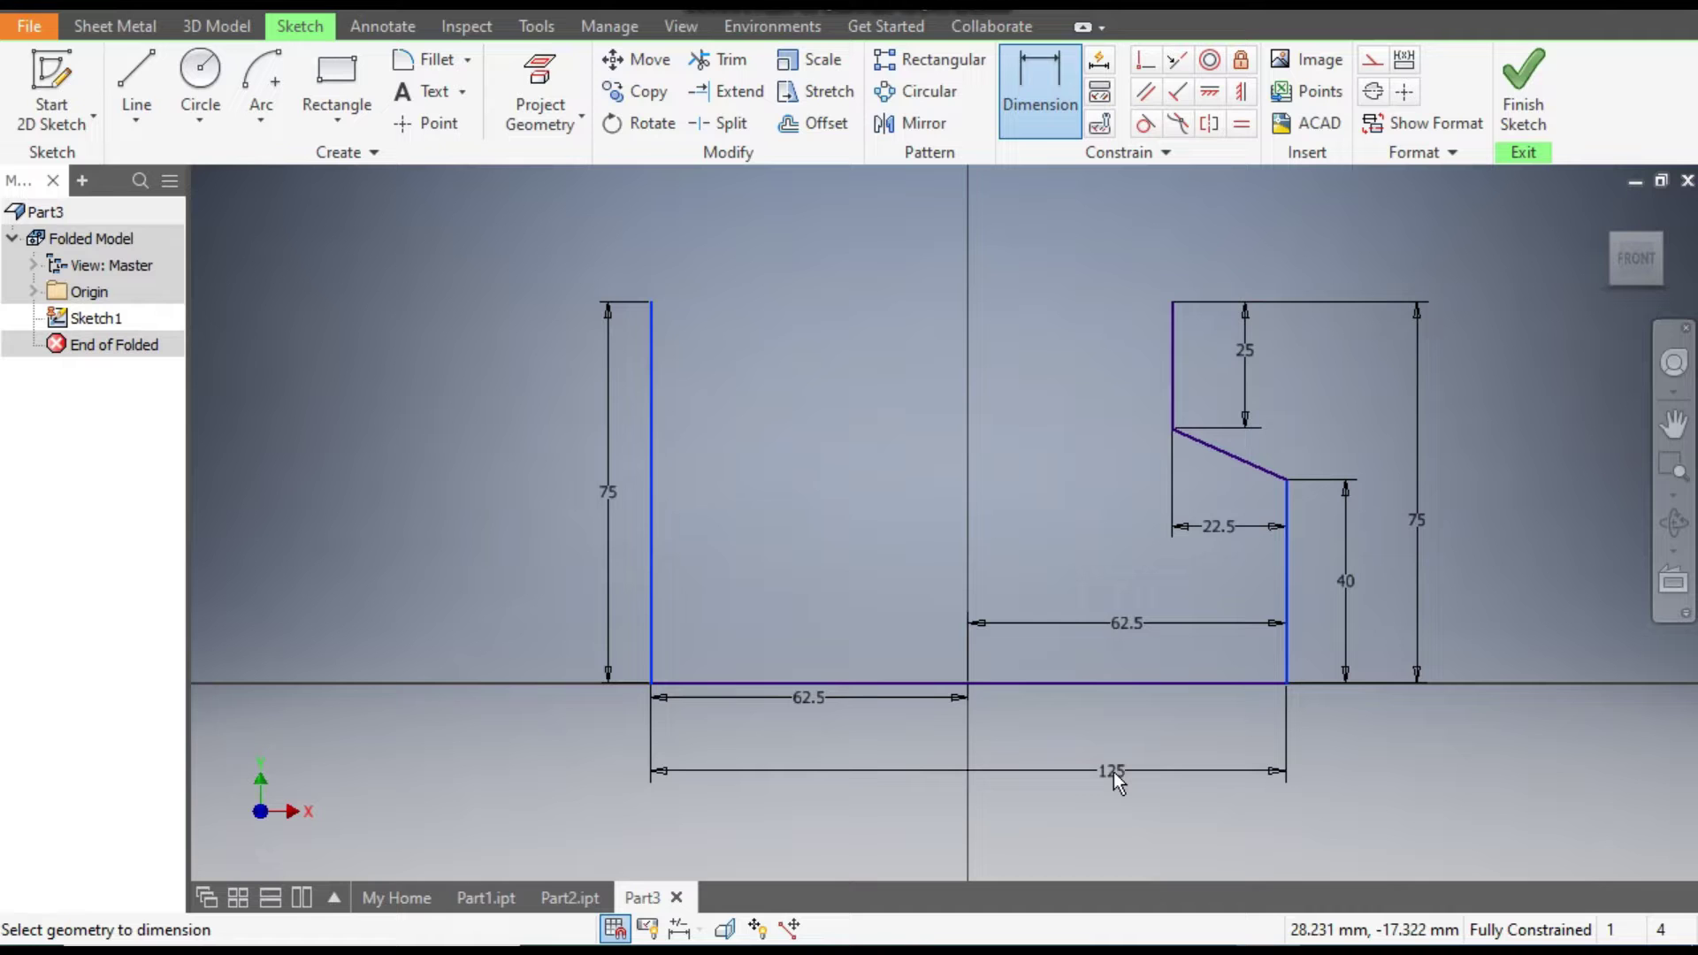
{"action": "key", "text": "Escape"}
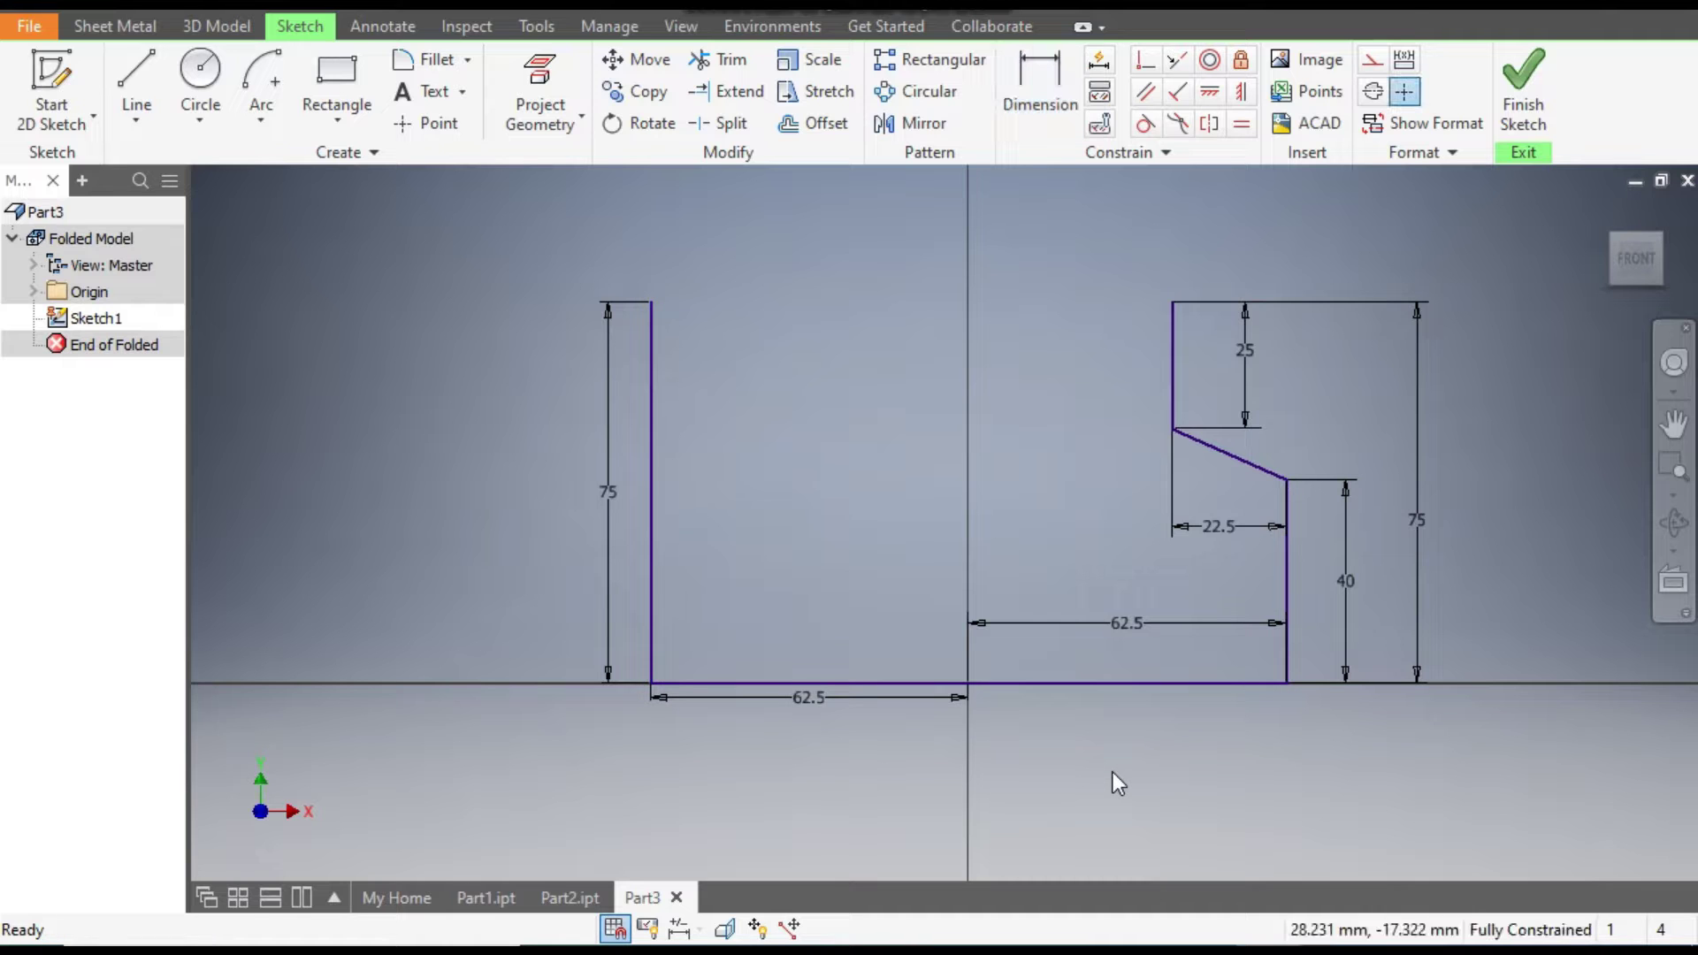
- Finish the profile sketch and start a contour flange from it, with the sheet thickness offset to the inside of the profile
{"action": "left_click", "coordinate": [1523, 88]}
{"action": "middle_click_drag", "start_coordinate": [1013, 650], "coordinate": [1047, 616]}
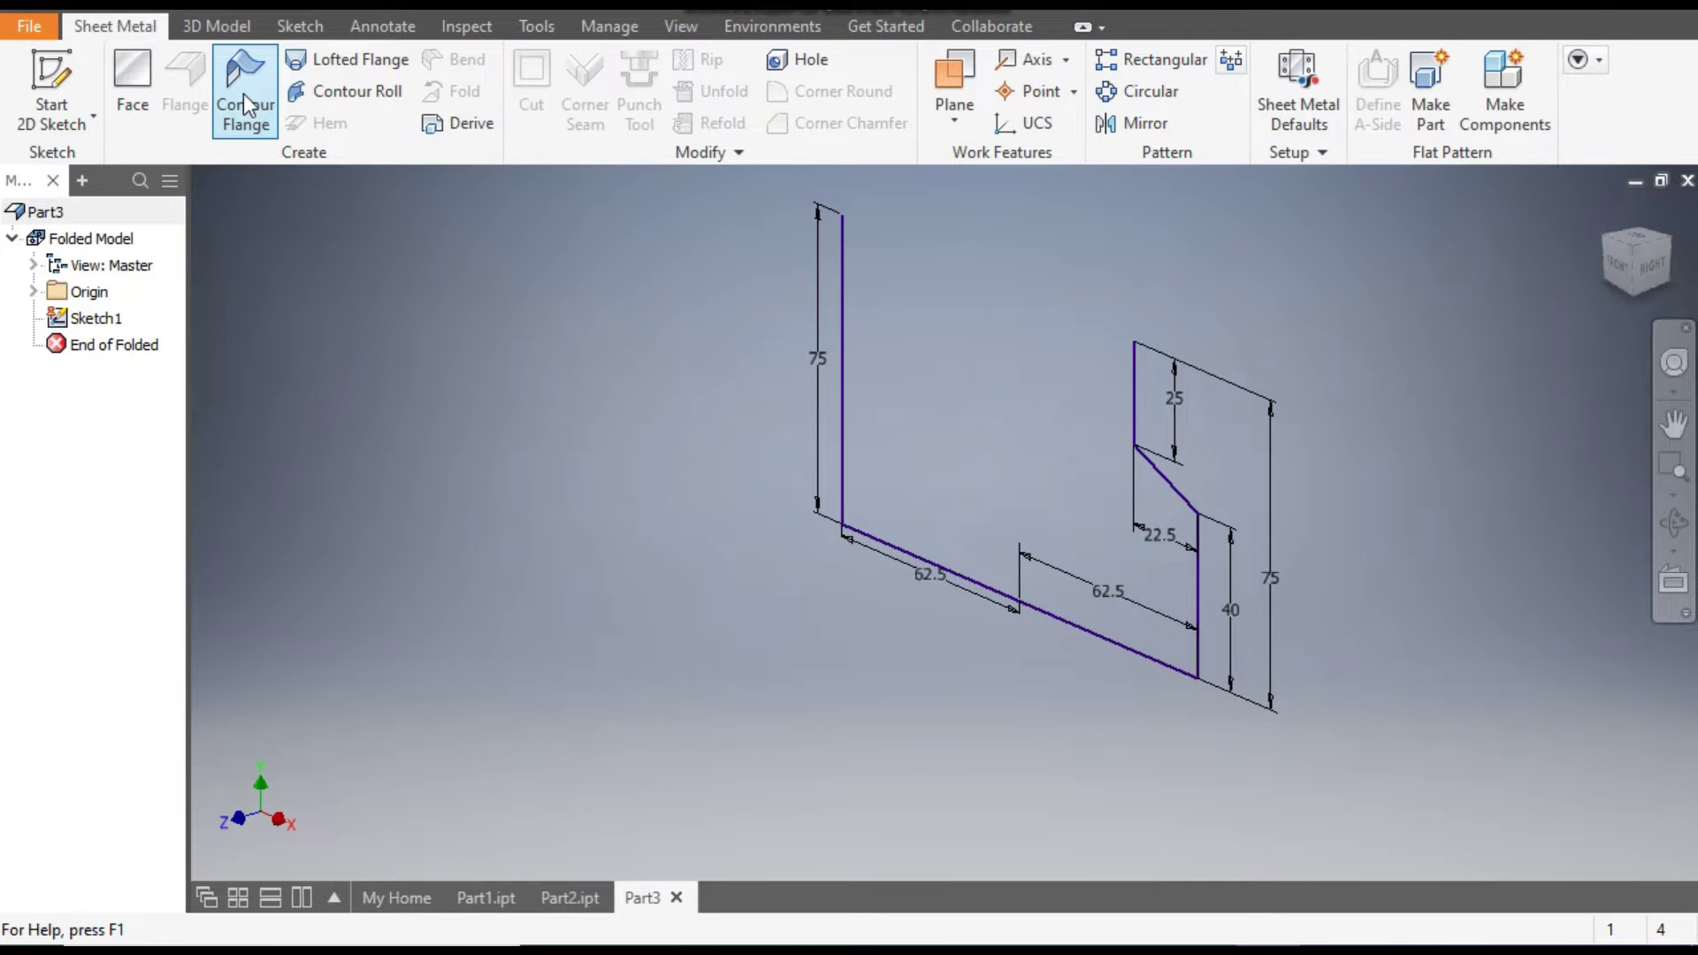
{"action": "left_click", "coordinate": [245, 104]}
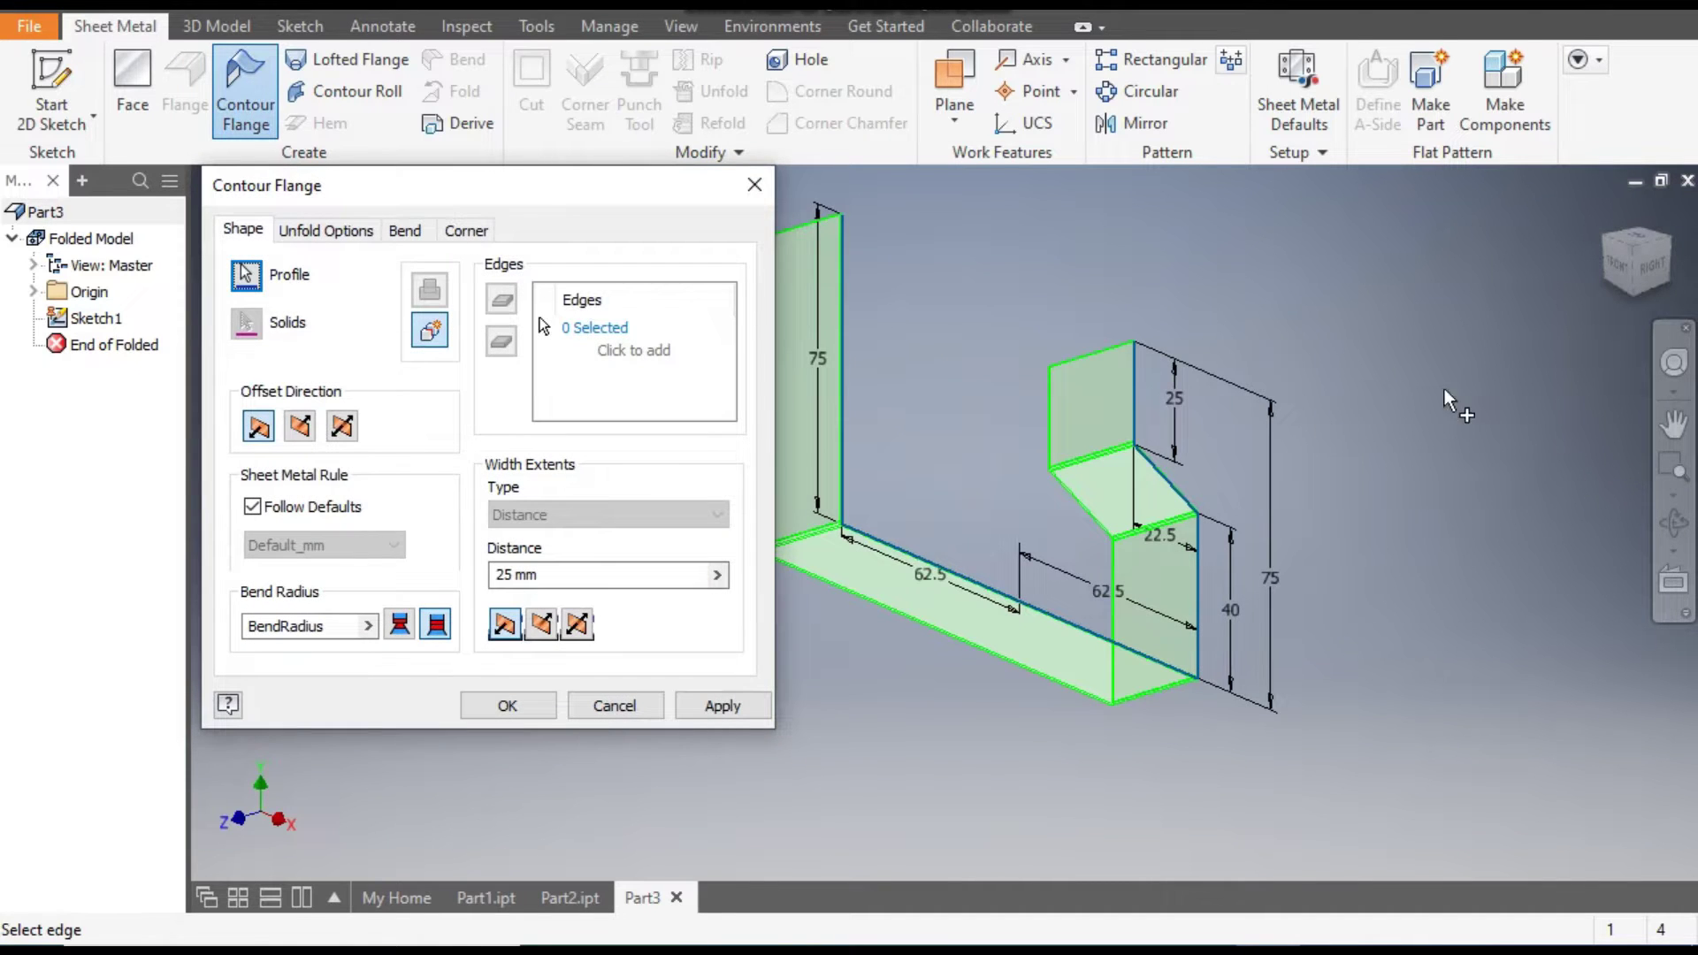
{"action": "left_click", "coordinate": [1632, 282]}
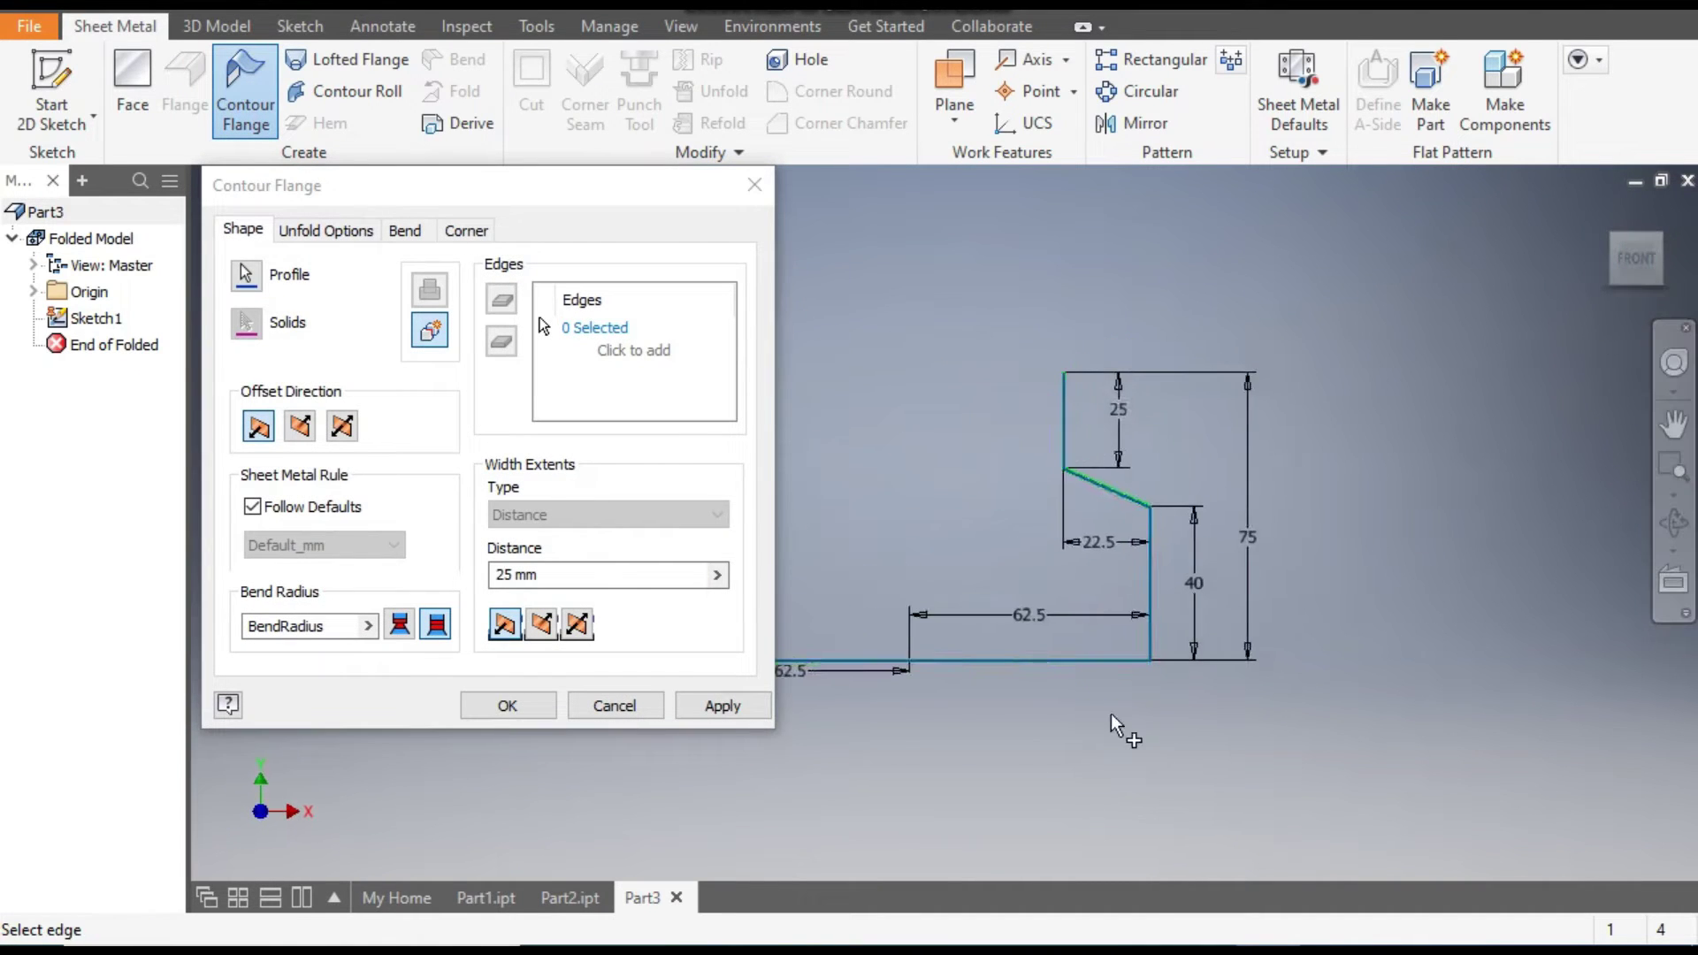
{"action": "middle_click_drag", "start_coordinate": [1333, 576], "coordinate": [1308, 619]}
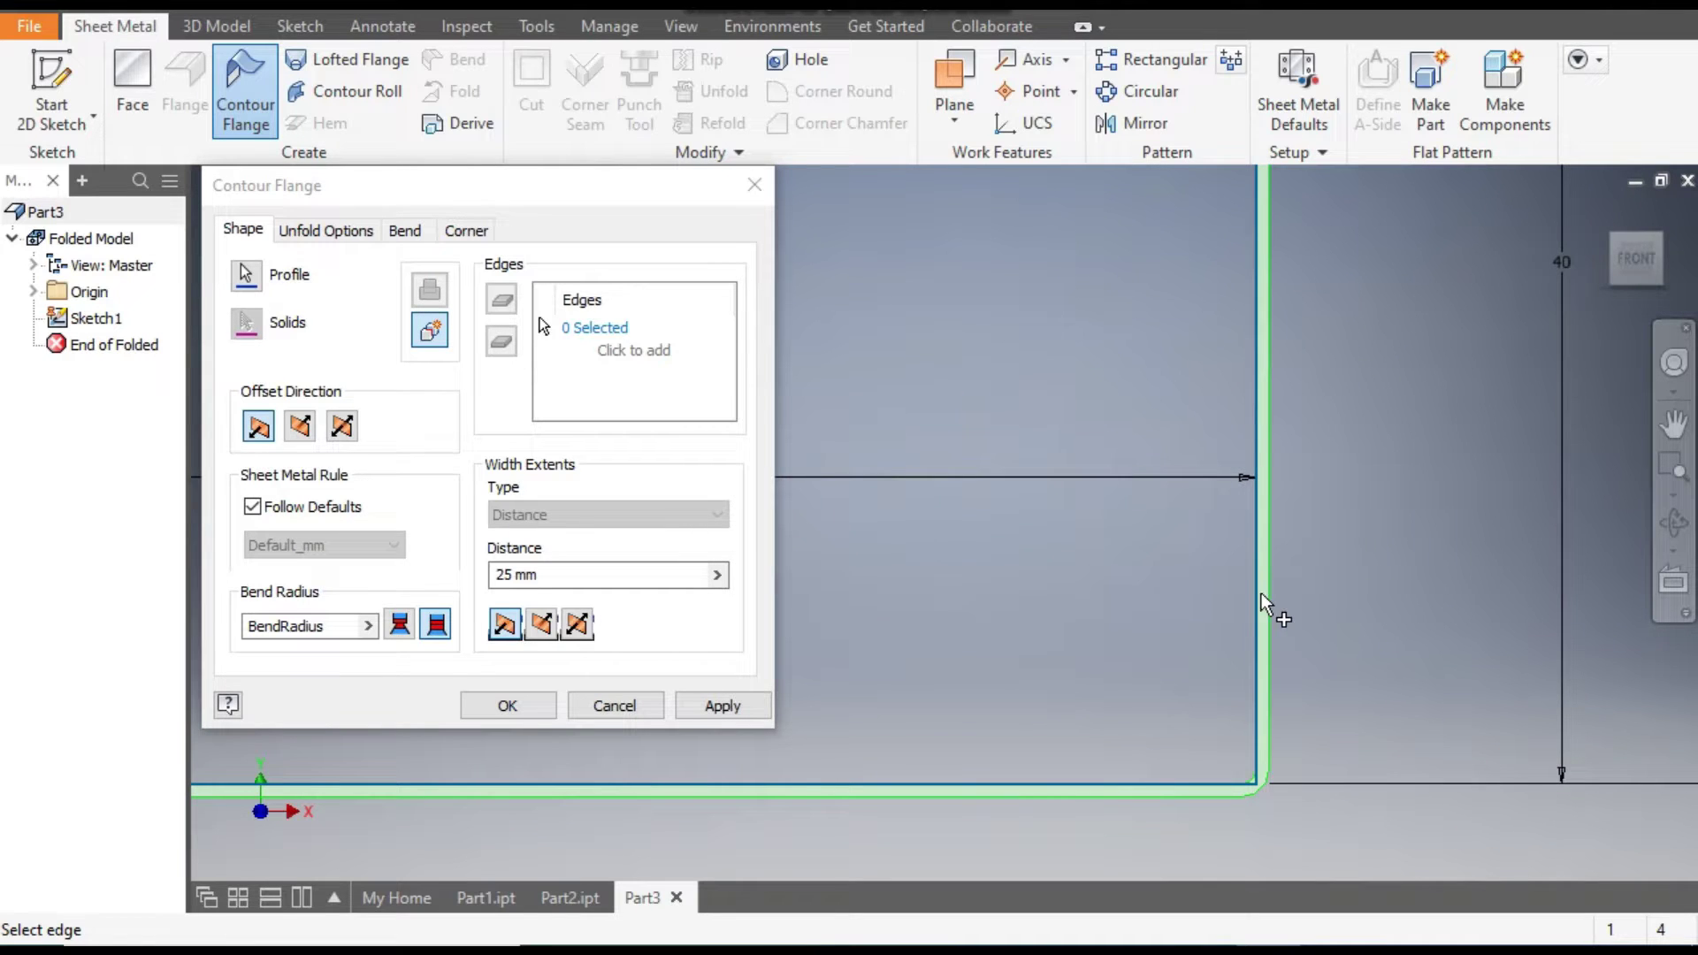
{"action": "middle_click_drag", "start_coordinate": [1251, 599], "coordinate": [1313, 568]}
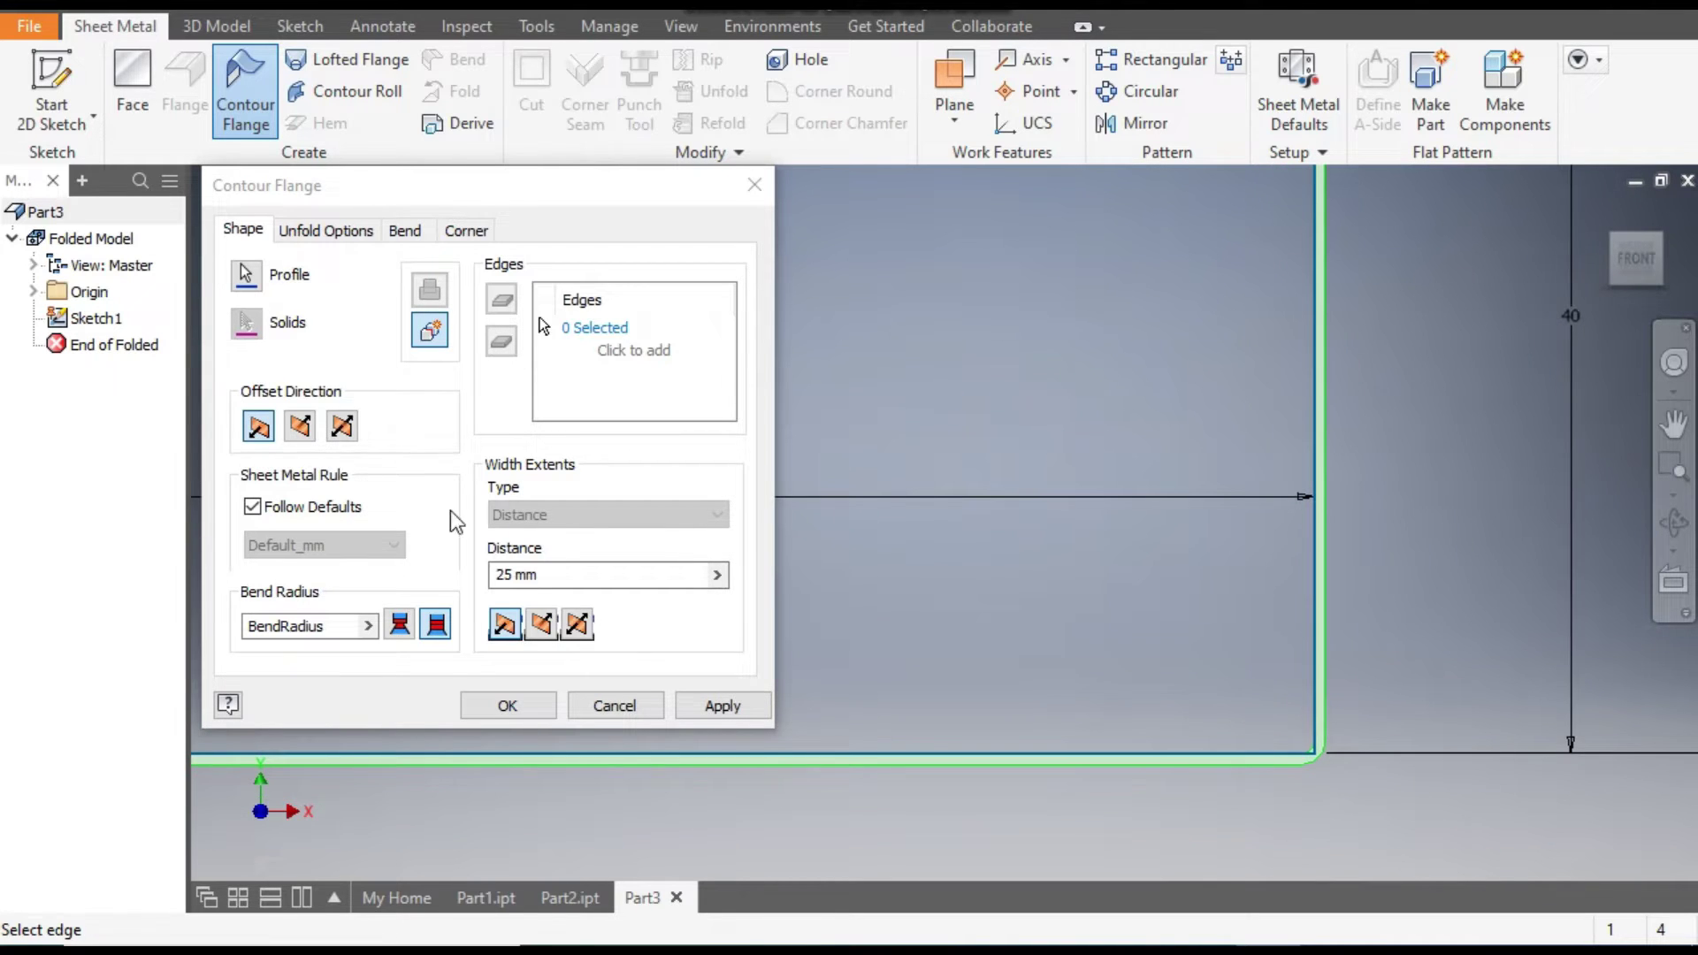
{"action": "left_click", "coordinate": [303, 428]}
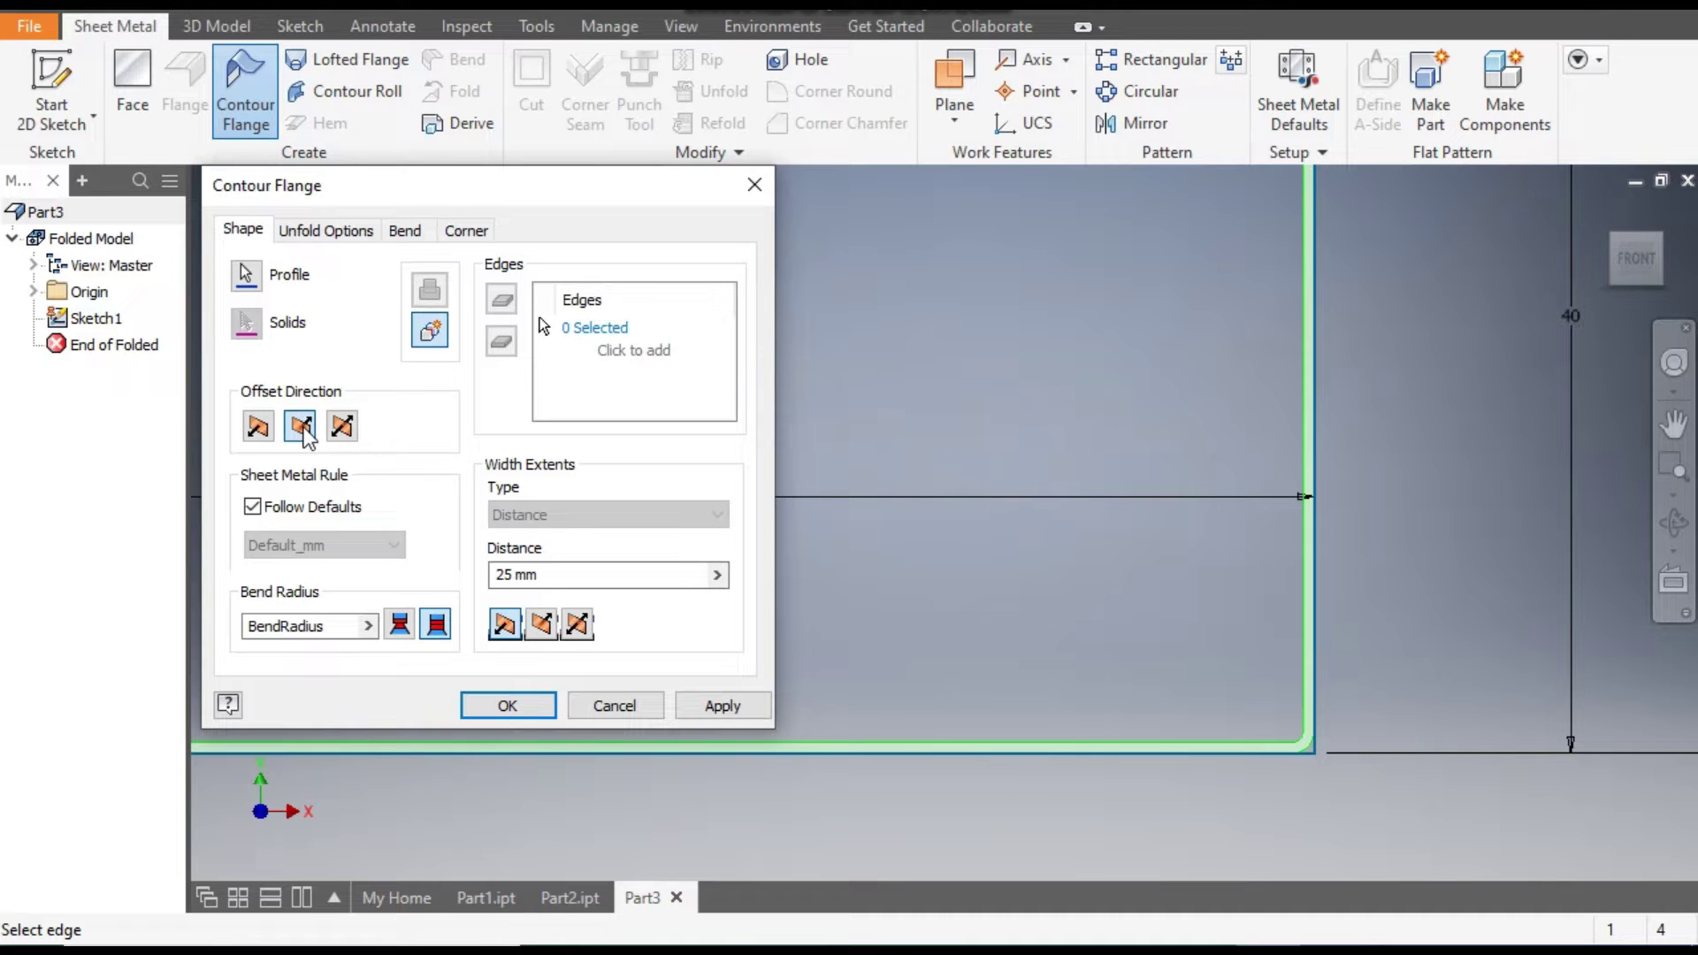
{"action": "scroll", "coordinate": [1388, 376], "scroll_direction": "down", "scroll_amount": 5}
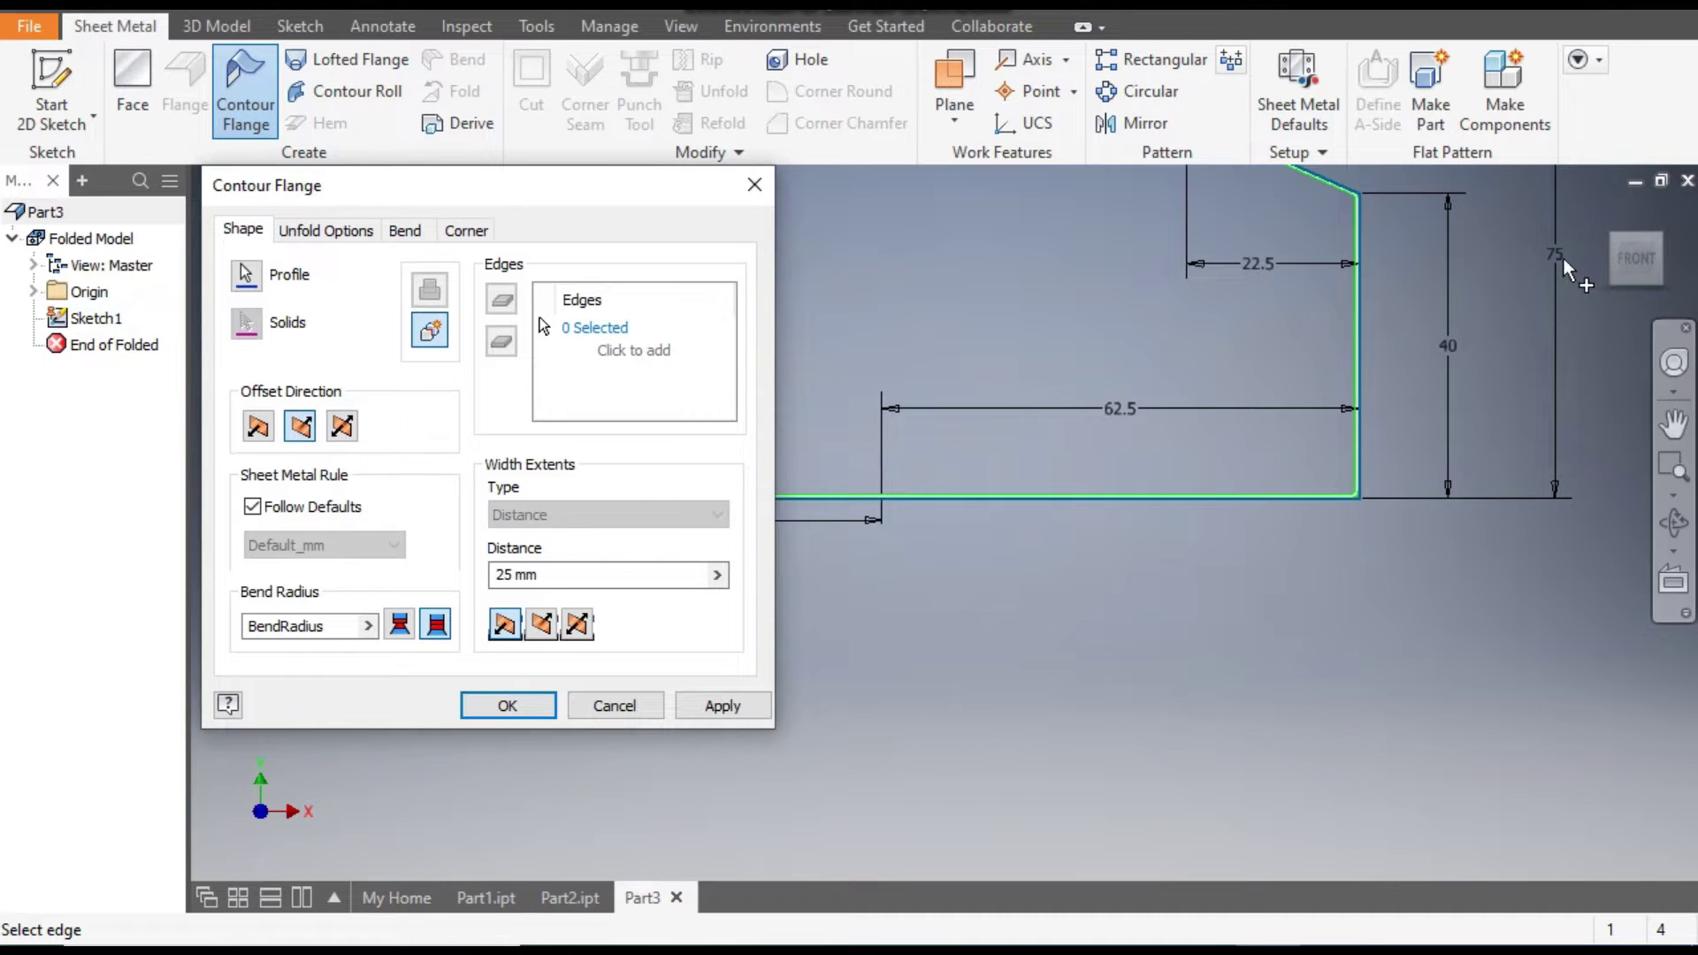
- Extend the contour flange 130 mm symmetrically about the sketch plane and create it
{"action": "left_click", "coordinate": [1660, 238]}
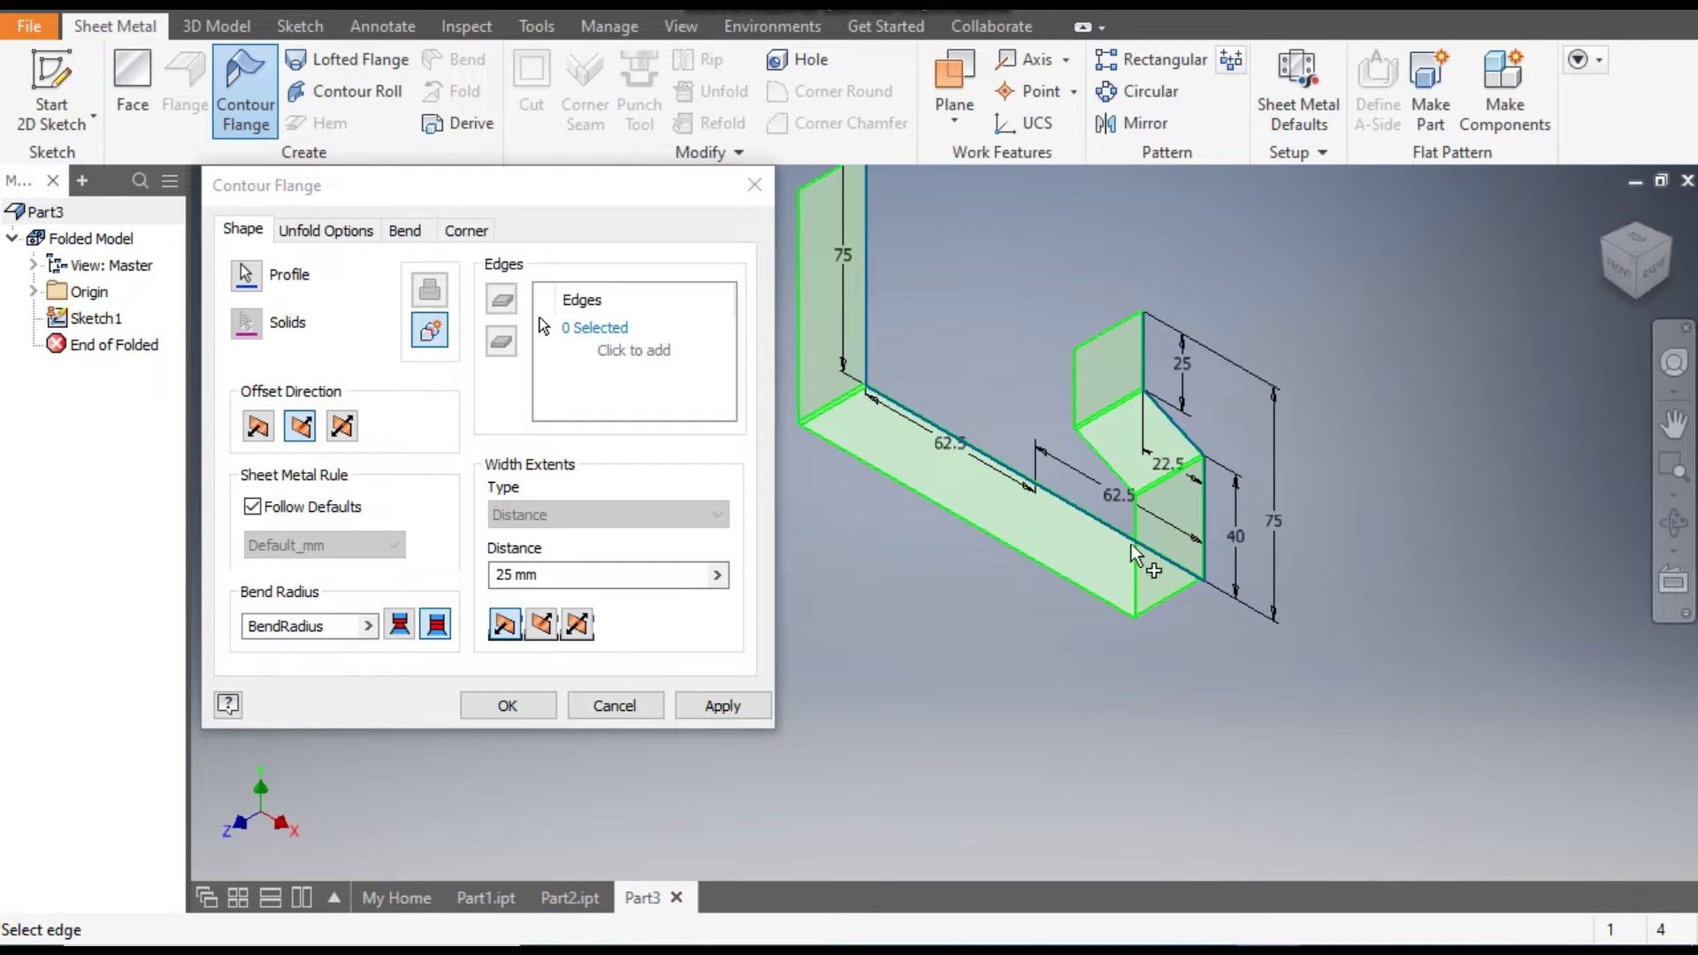
{"action": "left_click", "coordinate": [578, 624]}
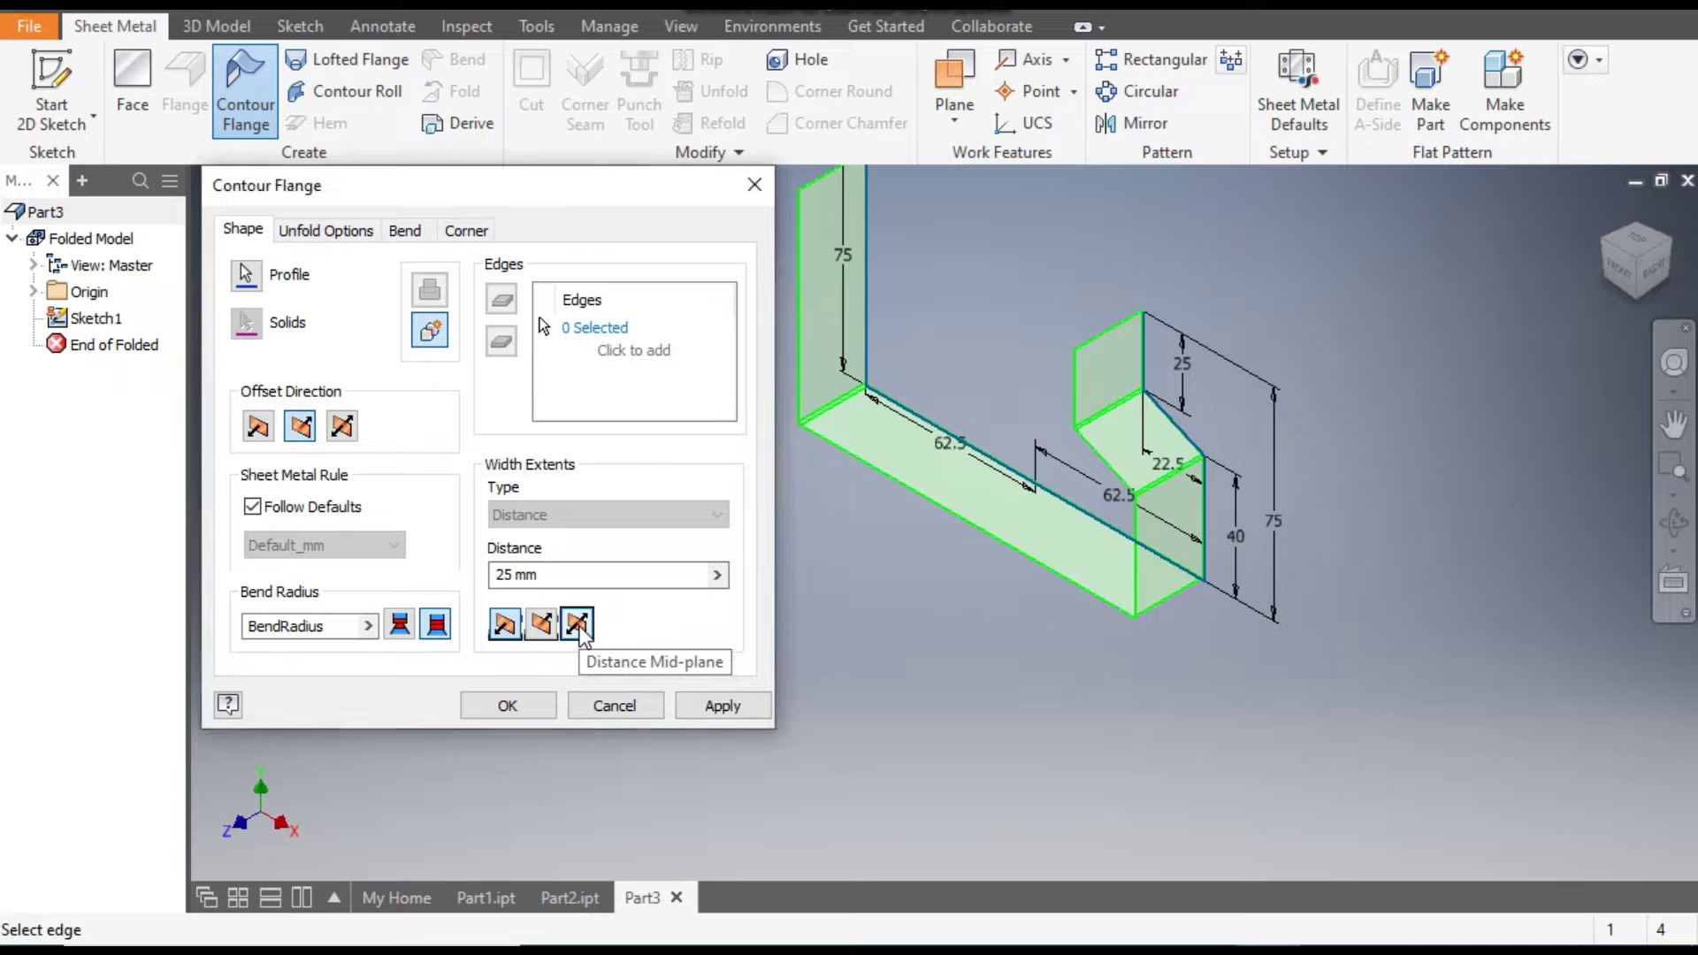
{"action": "left_click", "coordinate": [579, 626]}
{"action": "left_click", "coordinate": [575, 576]}
{"action": "type", "text": "130"}
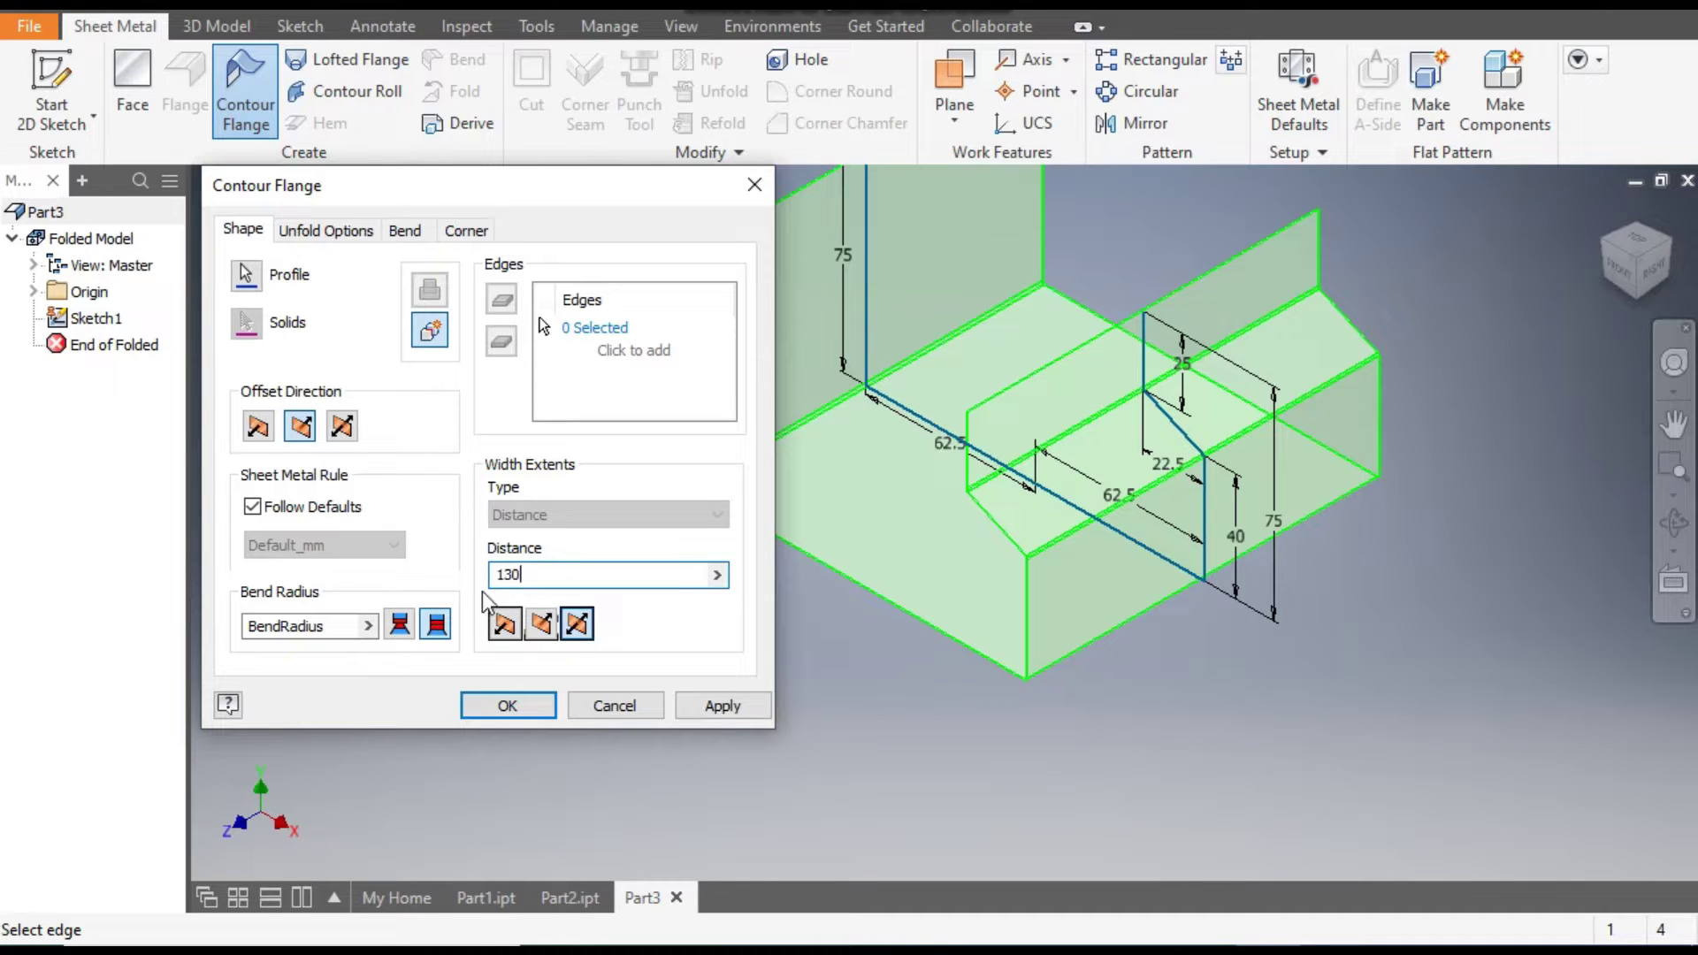
{"action": "left_click", "coordinate": [729, 704]}
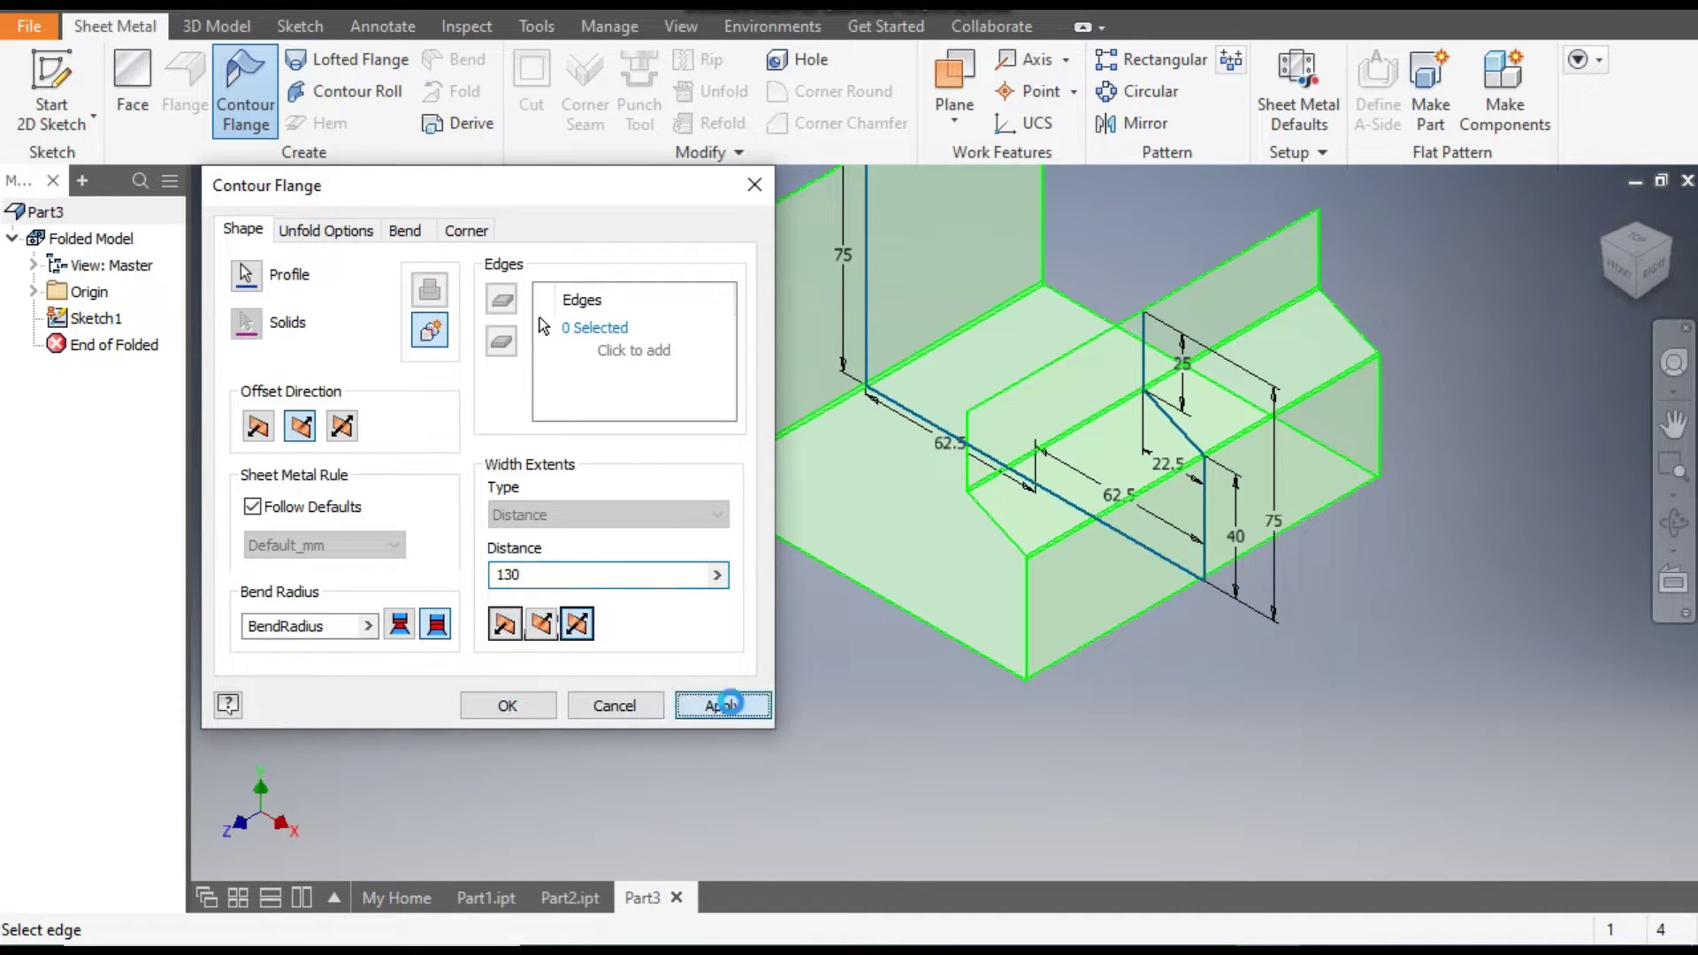
{"action": "left_click", "coordinate": [754, 185]}
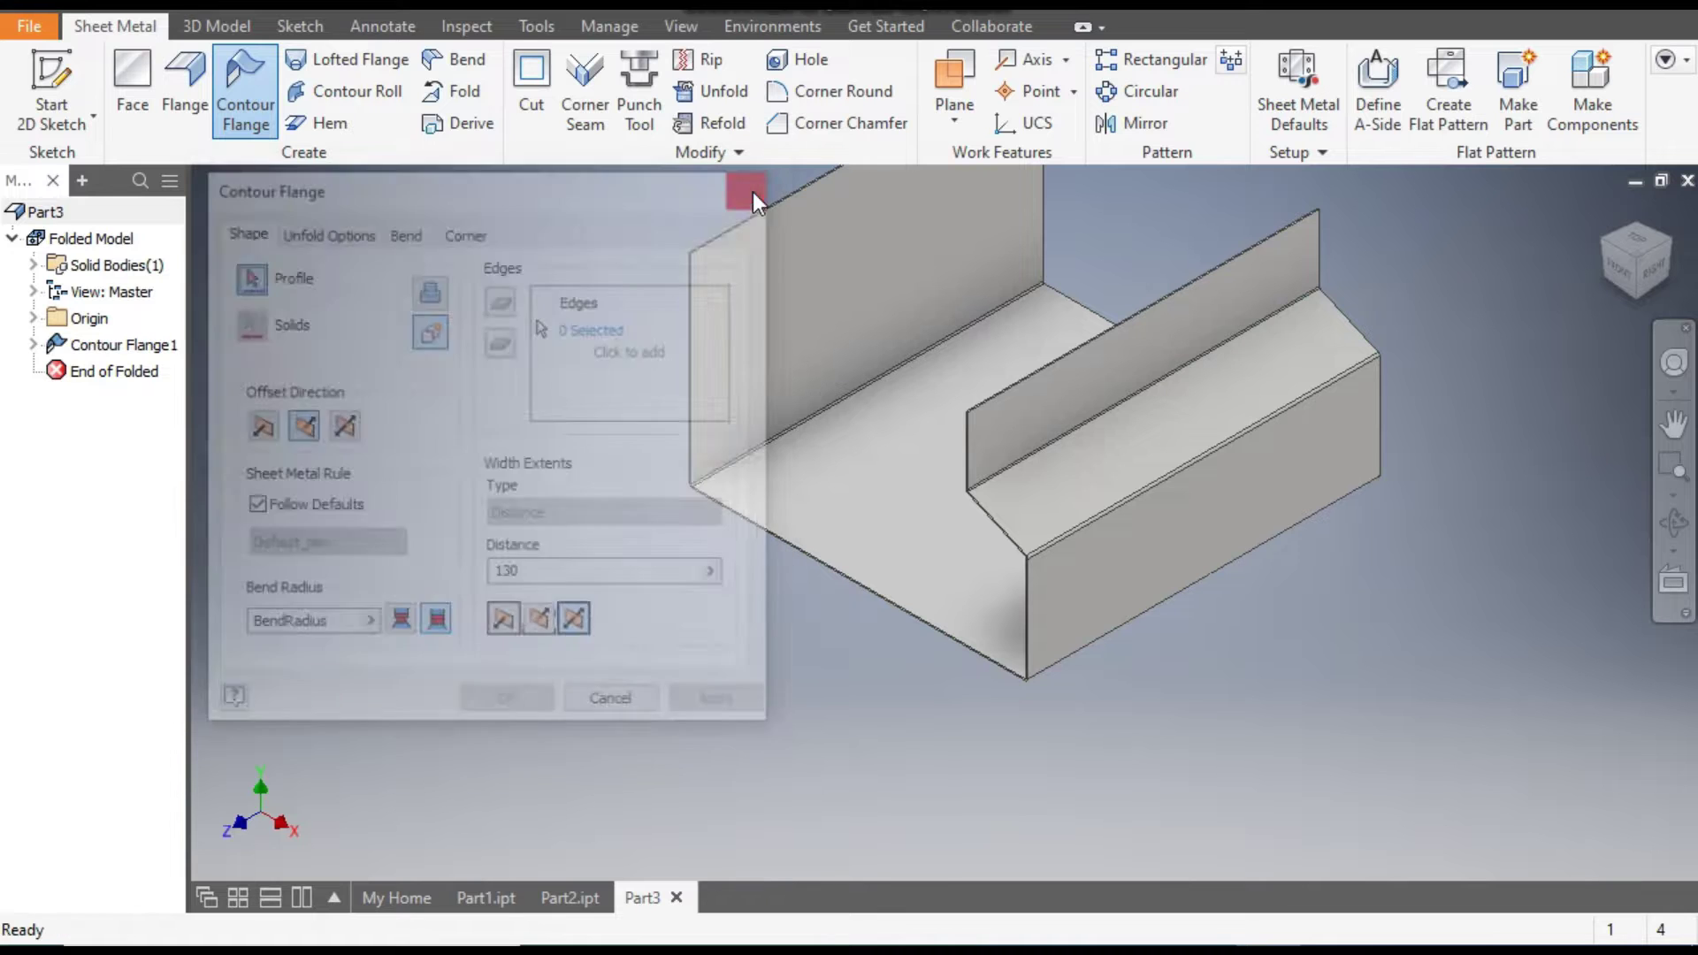
- Override the sheet metal rule's thickness with 1.5 mm in the sheet metal defaults
{"action": "middle_click_drag", "start_coordinate": [1457, 564], "coordinate": [1432, 694]}
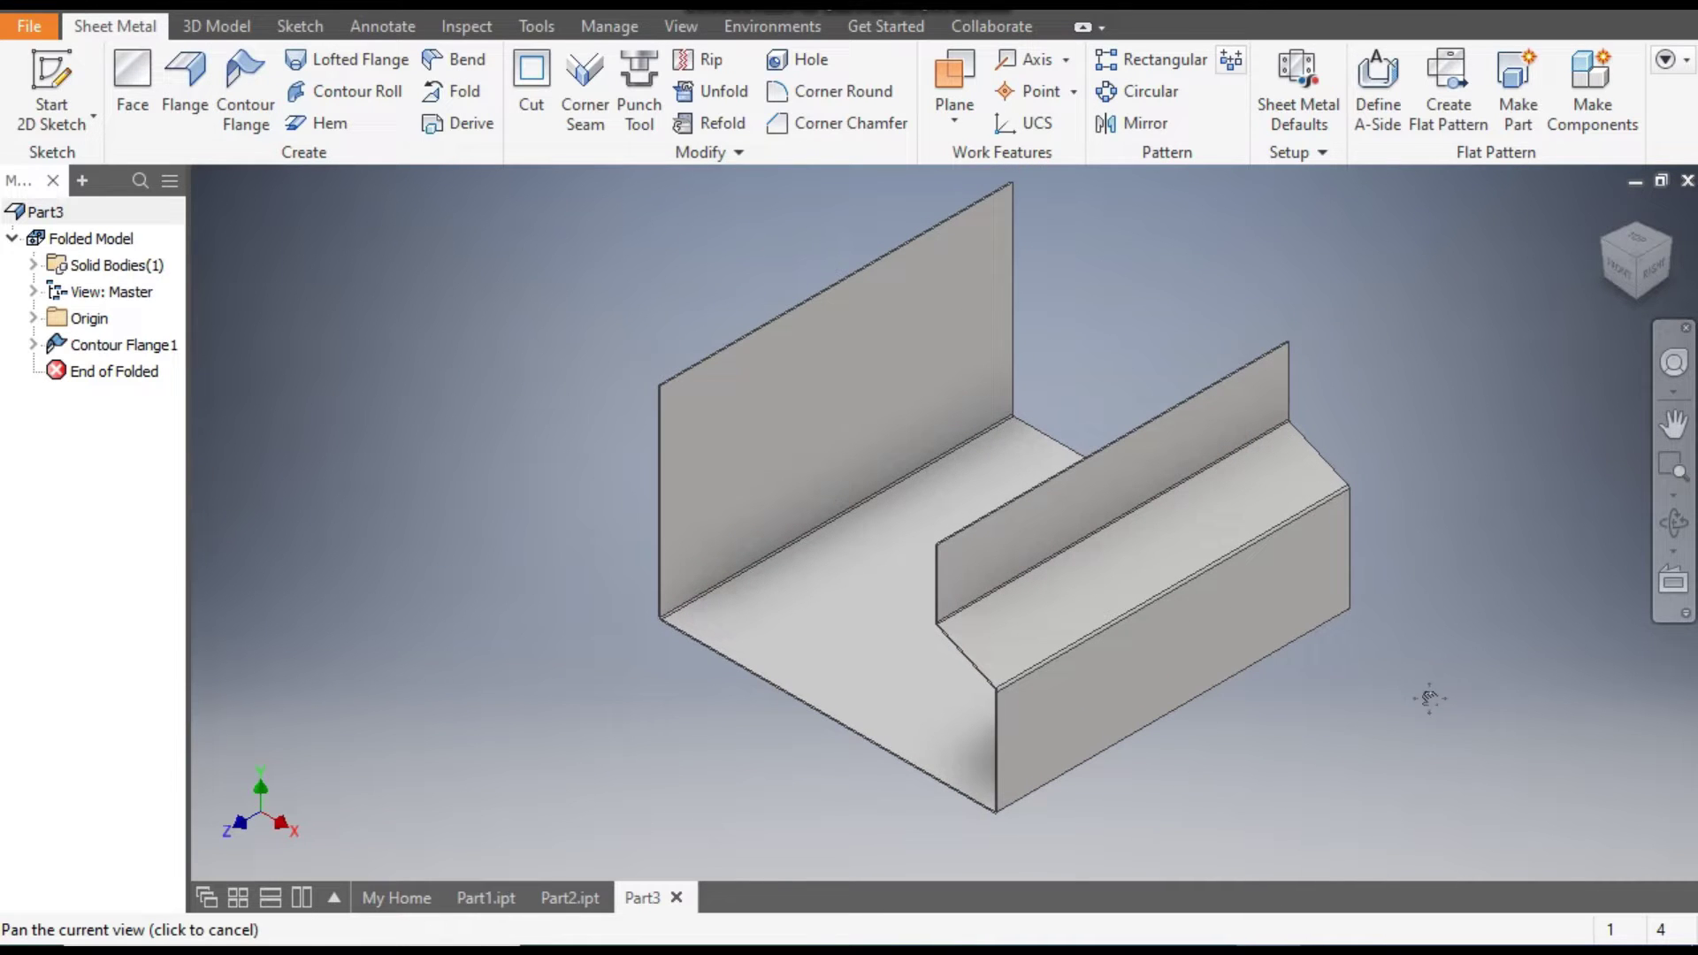
{"action": "left_click", "coordinate": [1286, 115]}
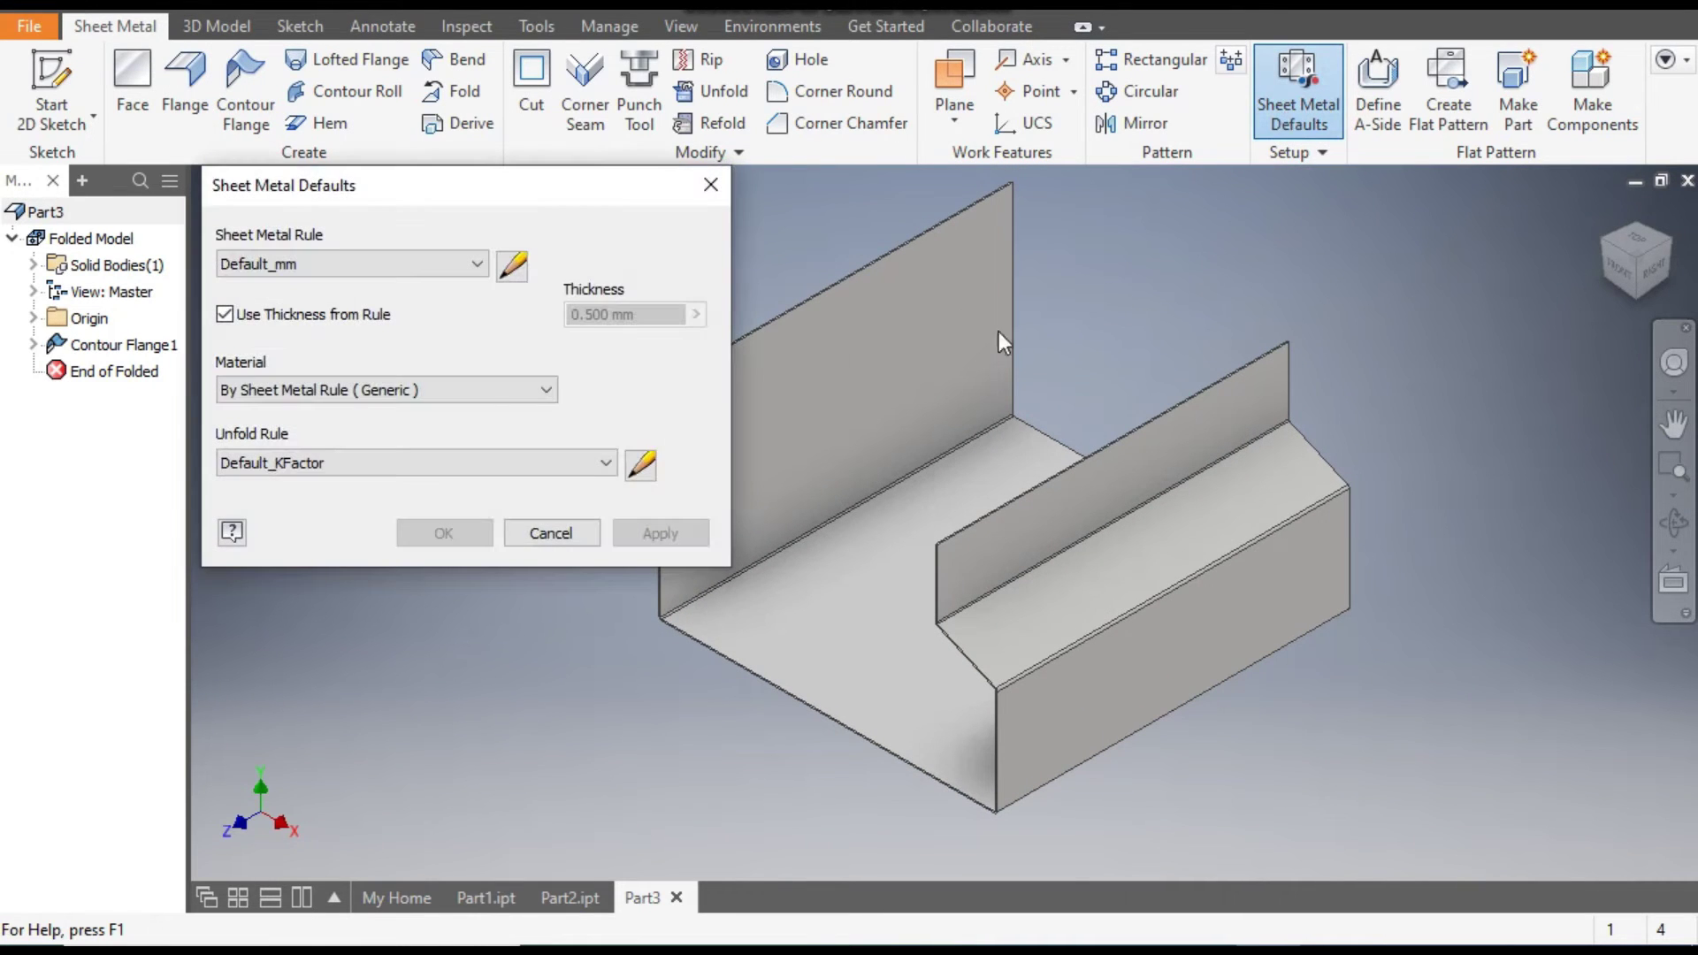
{"action": "left_click", "coordinate": [224, 314]}
{"action": "left_click_drag", "start_coordinate": [654, 316], "coordinate": [562, 336]}
{"action": "type", "text": "1.5"}
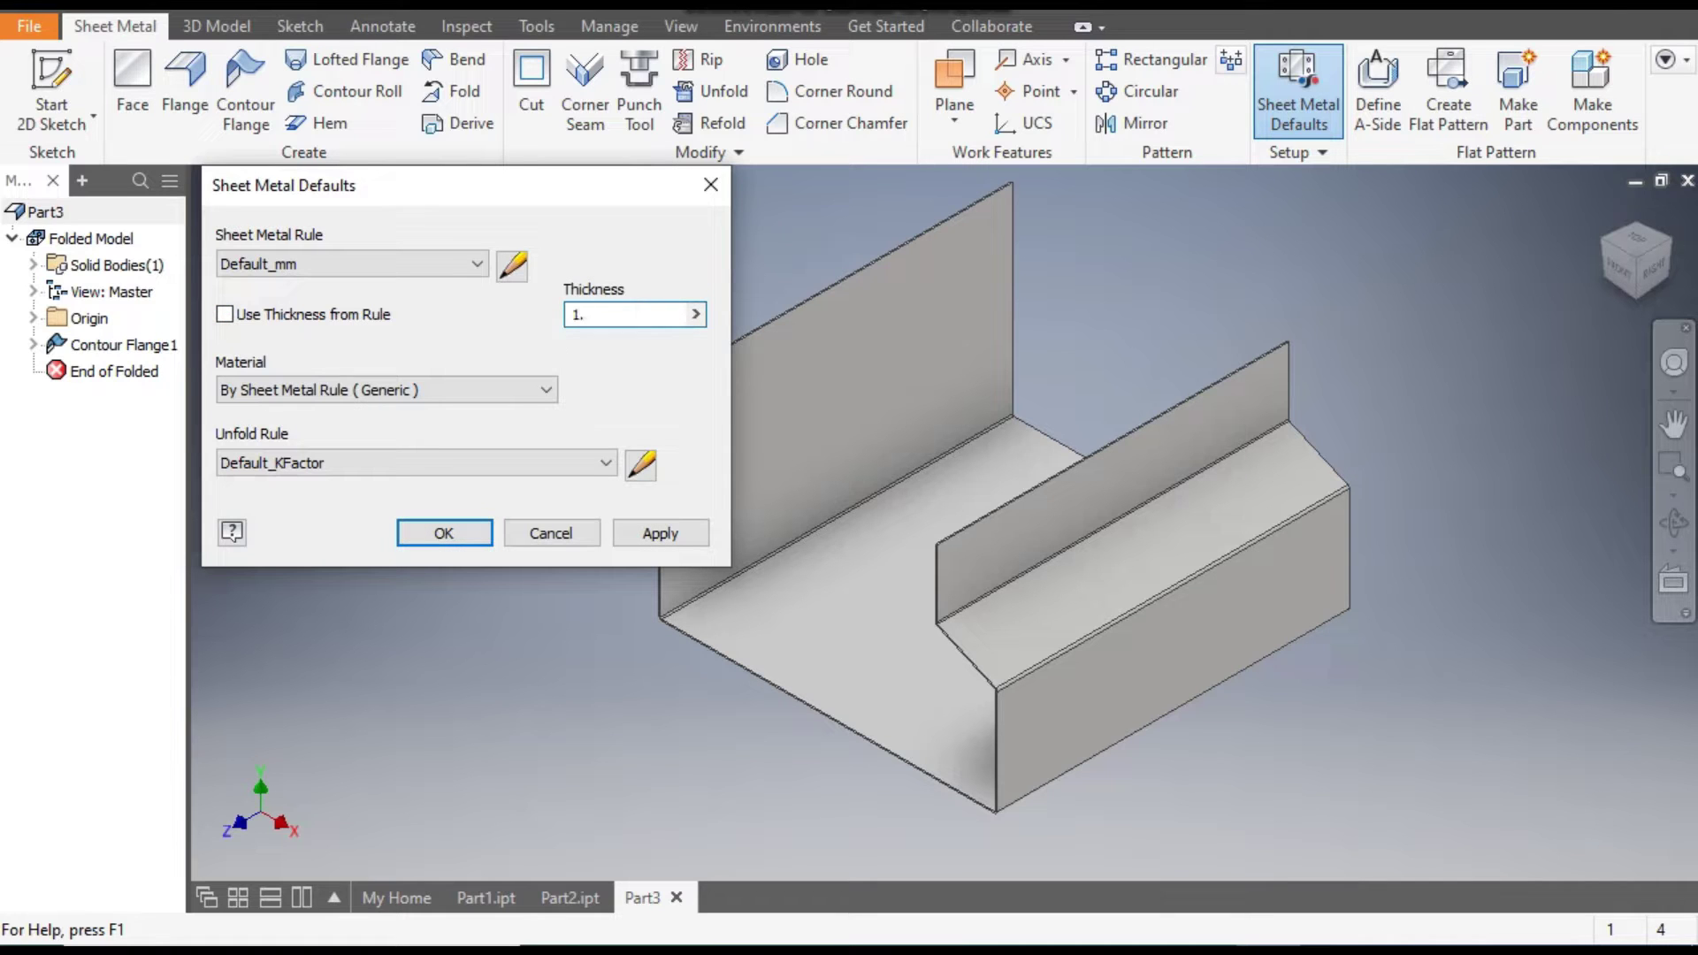
{"action": "left_click", "coordinate": [662, 533]}
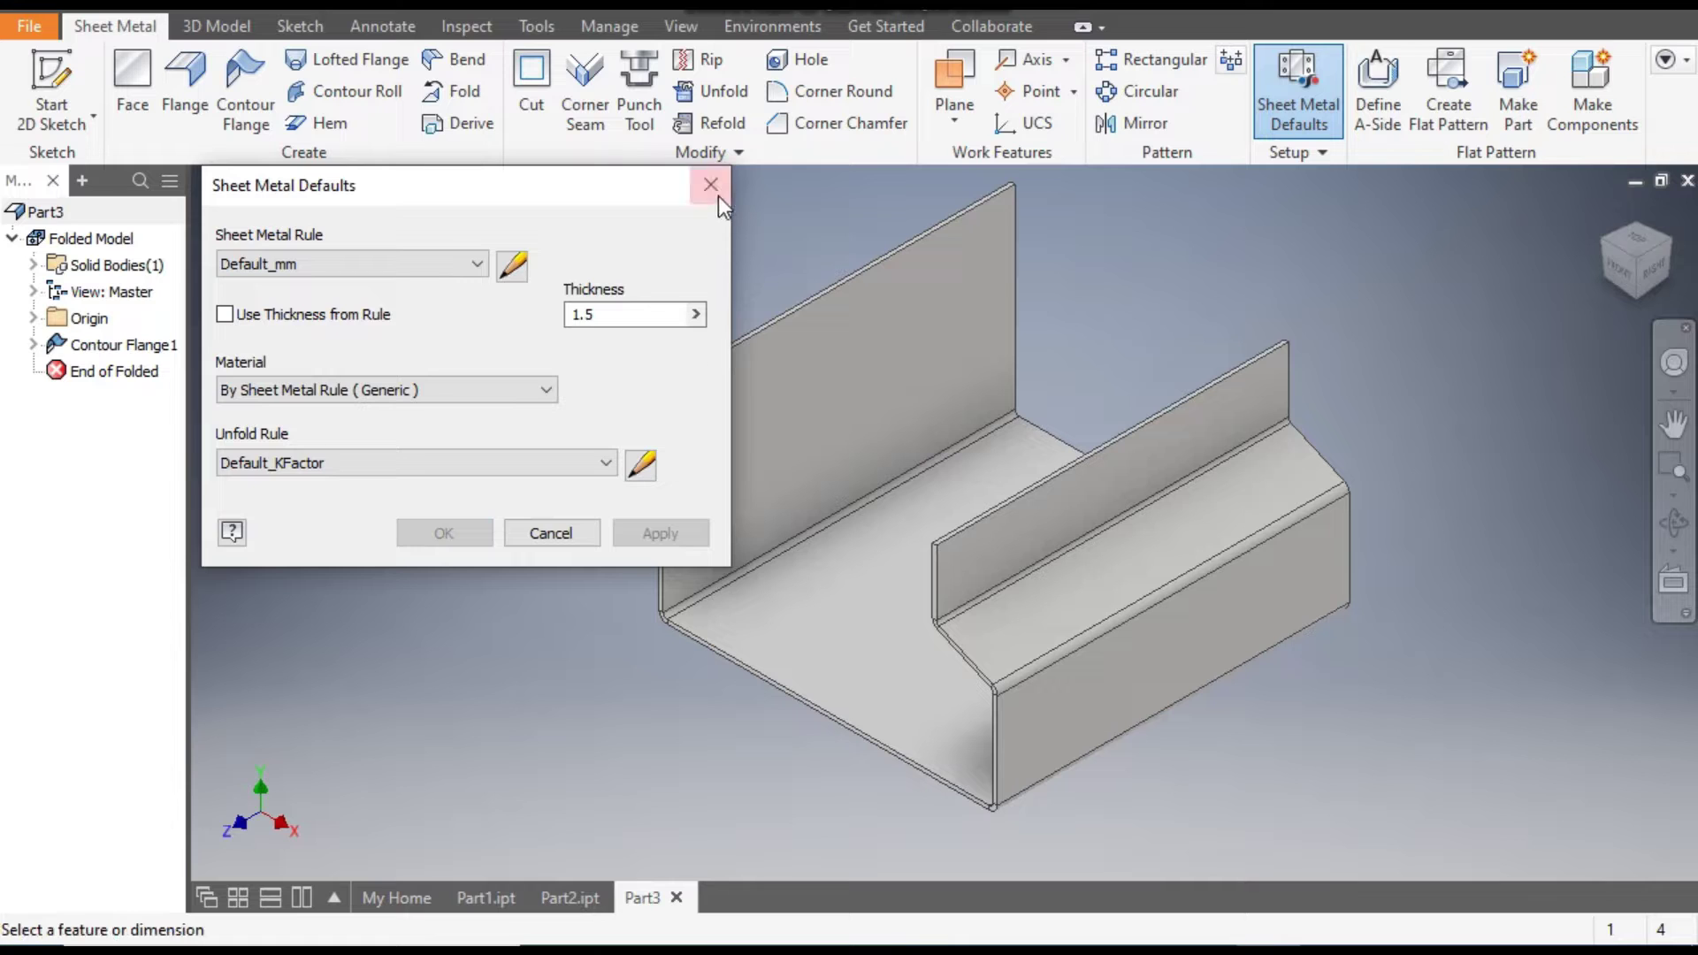
{"action": "left_click", "coordinate": [711, 185]}
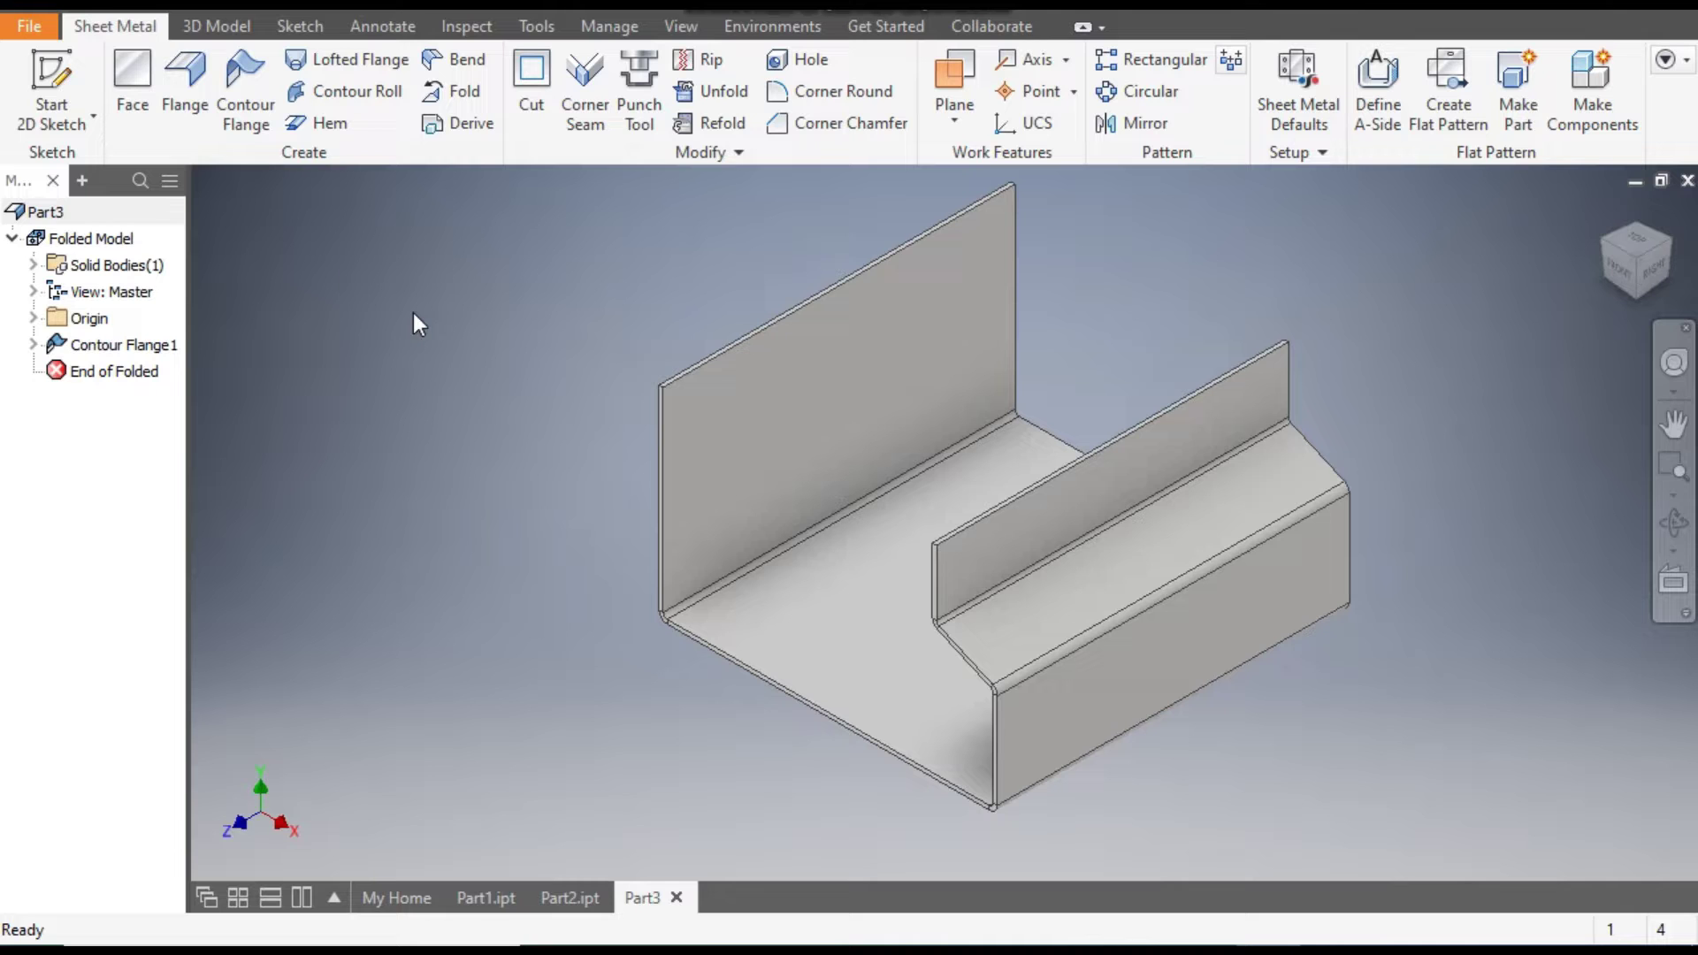
- Add 10 mm high, 90° inward flanges along the tall wall, base and short wall edges at the front open end
{"action": "left_click", "coordinate": [200, 97]}
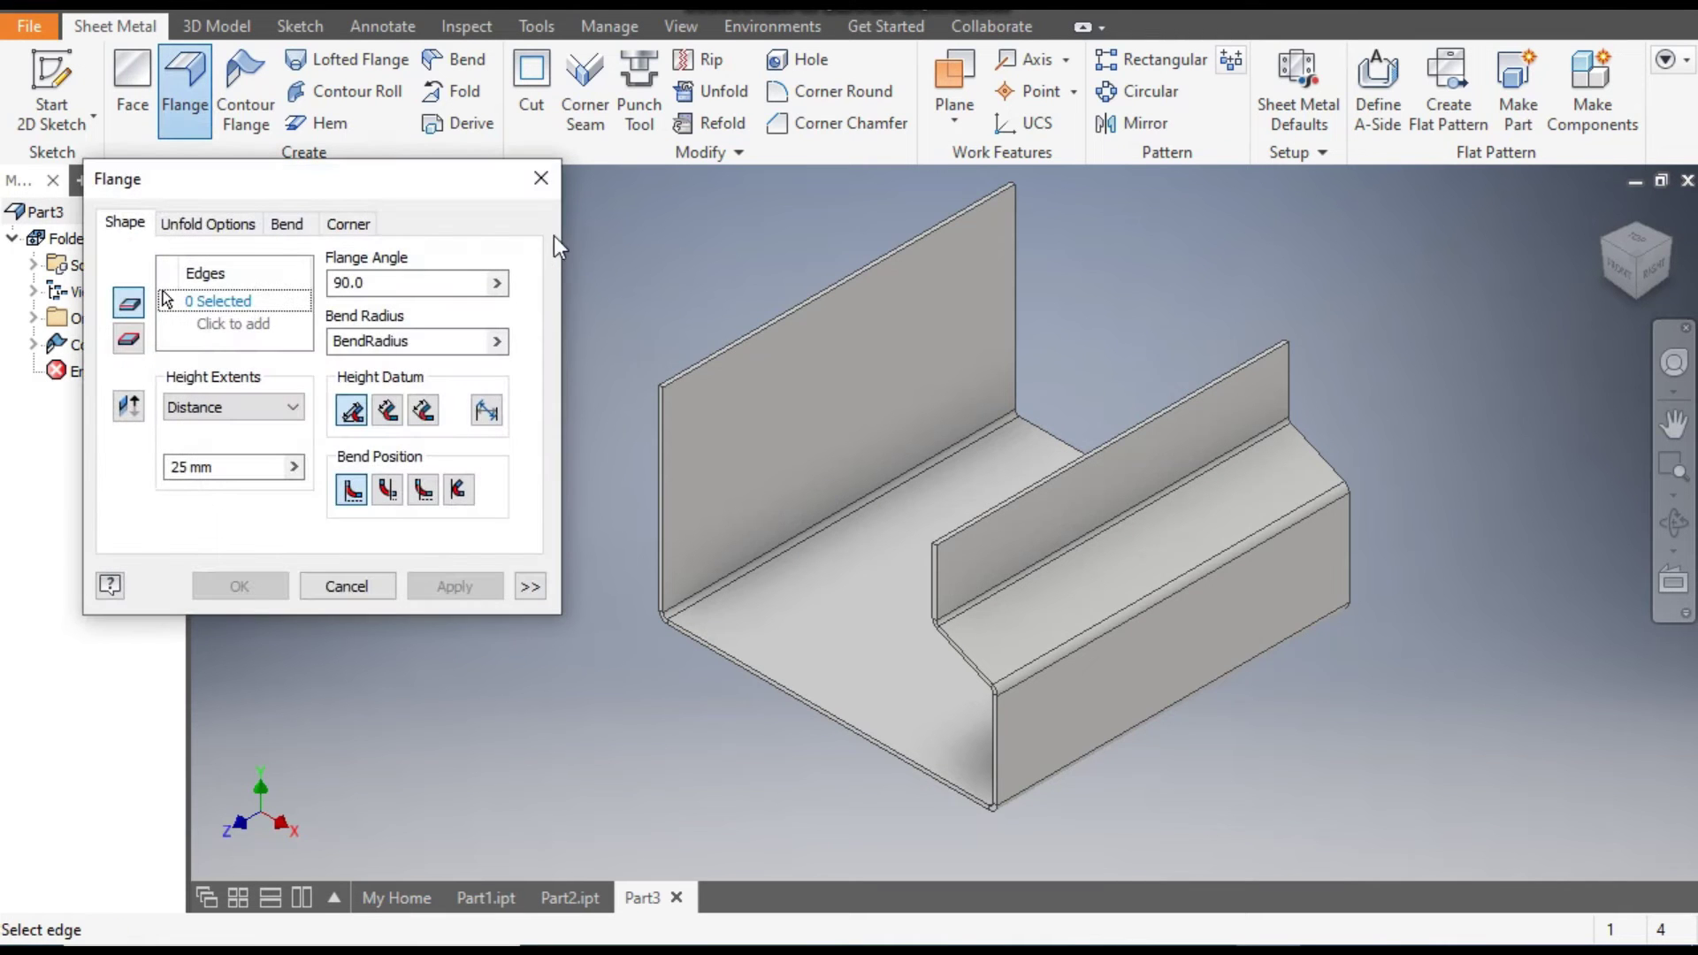
{"action": "middle_click_drag", "start_coordinate": [685, 400], "coordinate": [856, 351]}
{"action": "scroll", "coordinate": [856, 352], "scroll_direction": "down", "scroll_amount": 3}
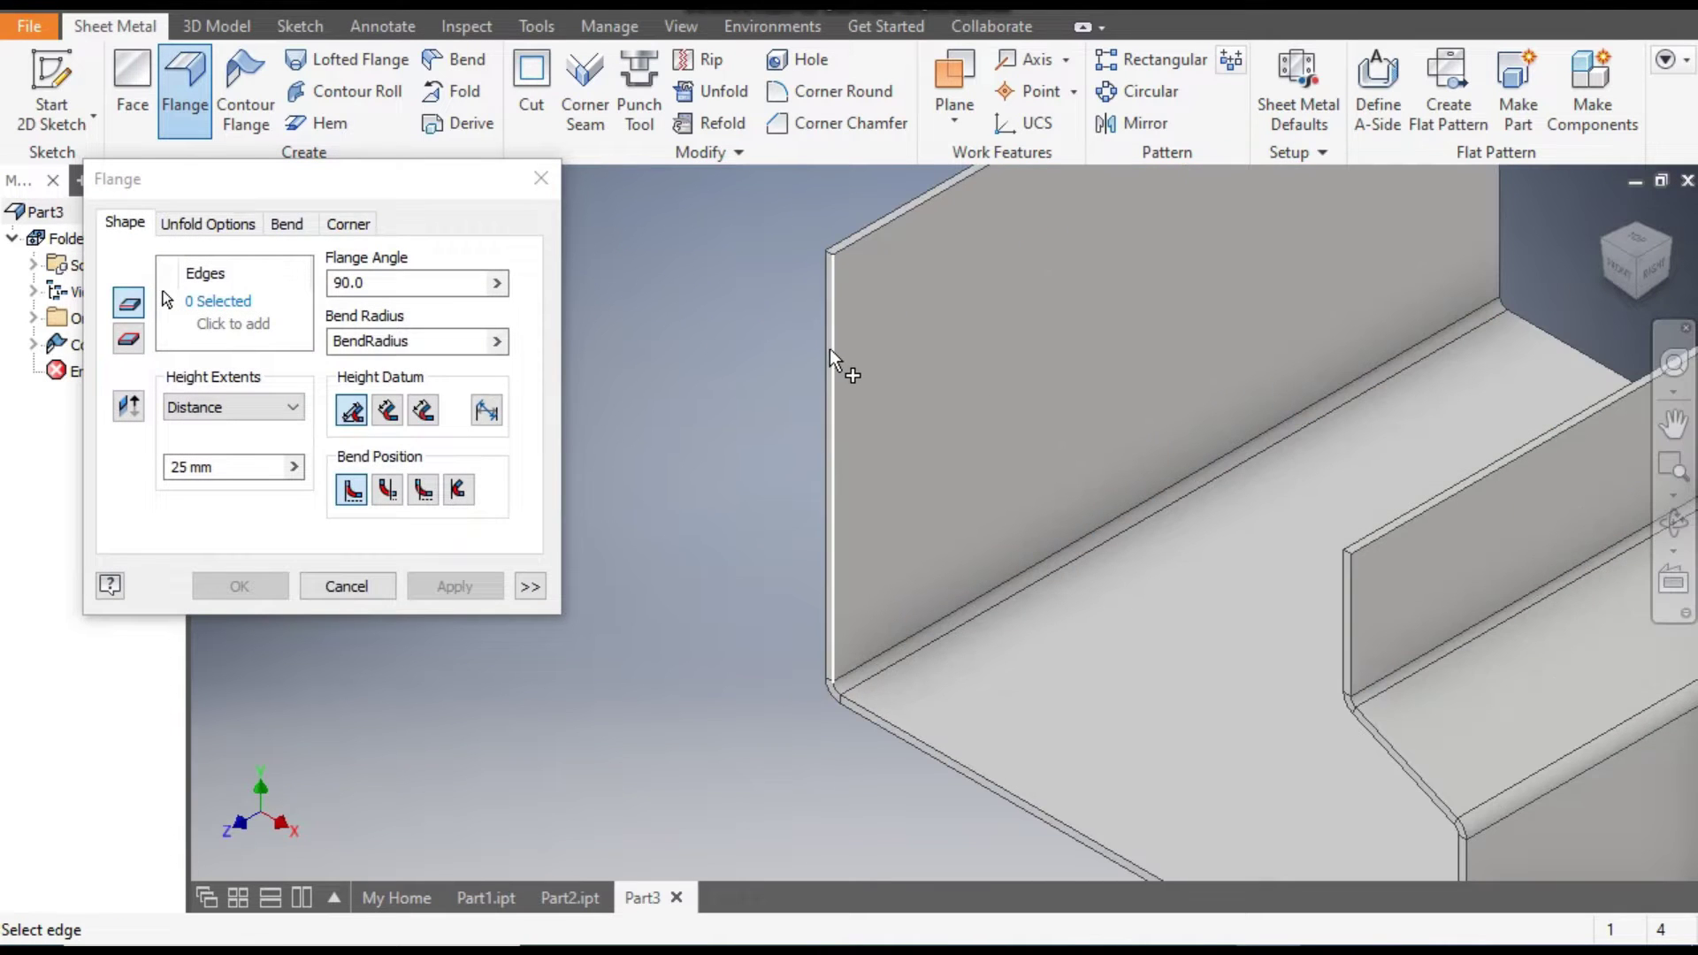
{"action": "left_click", "coordinate": [832, 364]}
{"action": "middle_click_drag", "start_coordinate": [1010, 479], "coordinate": [867, 284]}
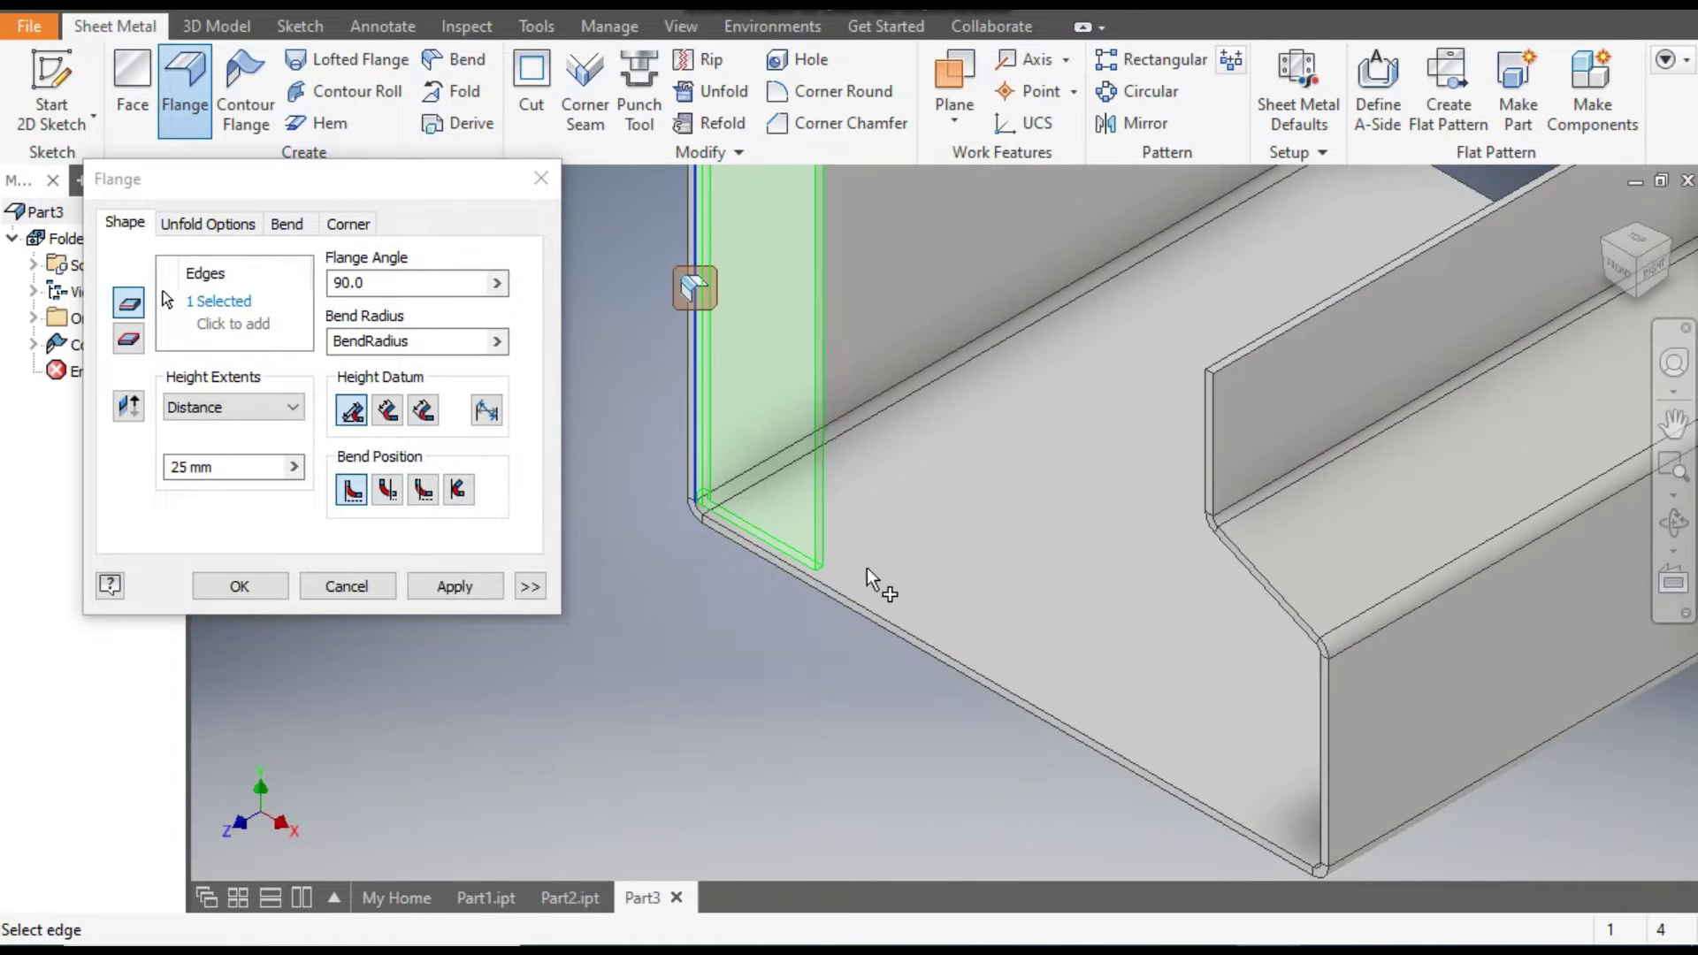
{"action": "left_click", "coordinate": [868, 618]}
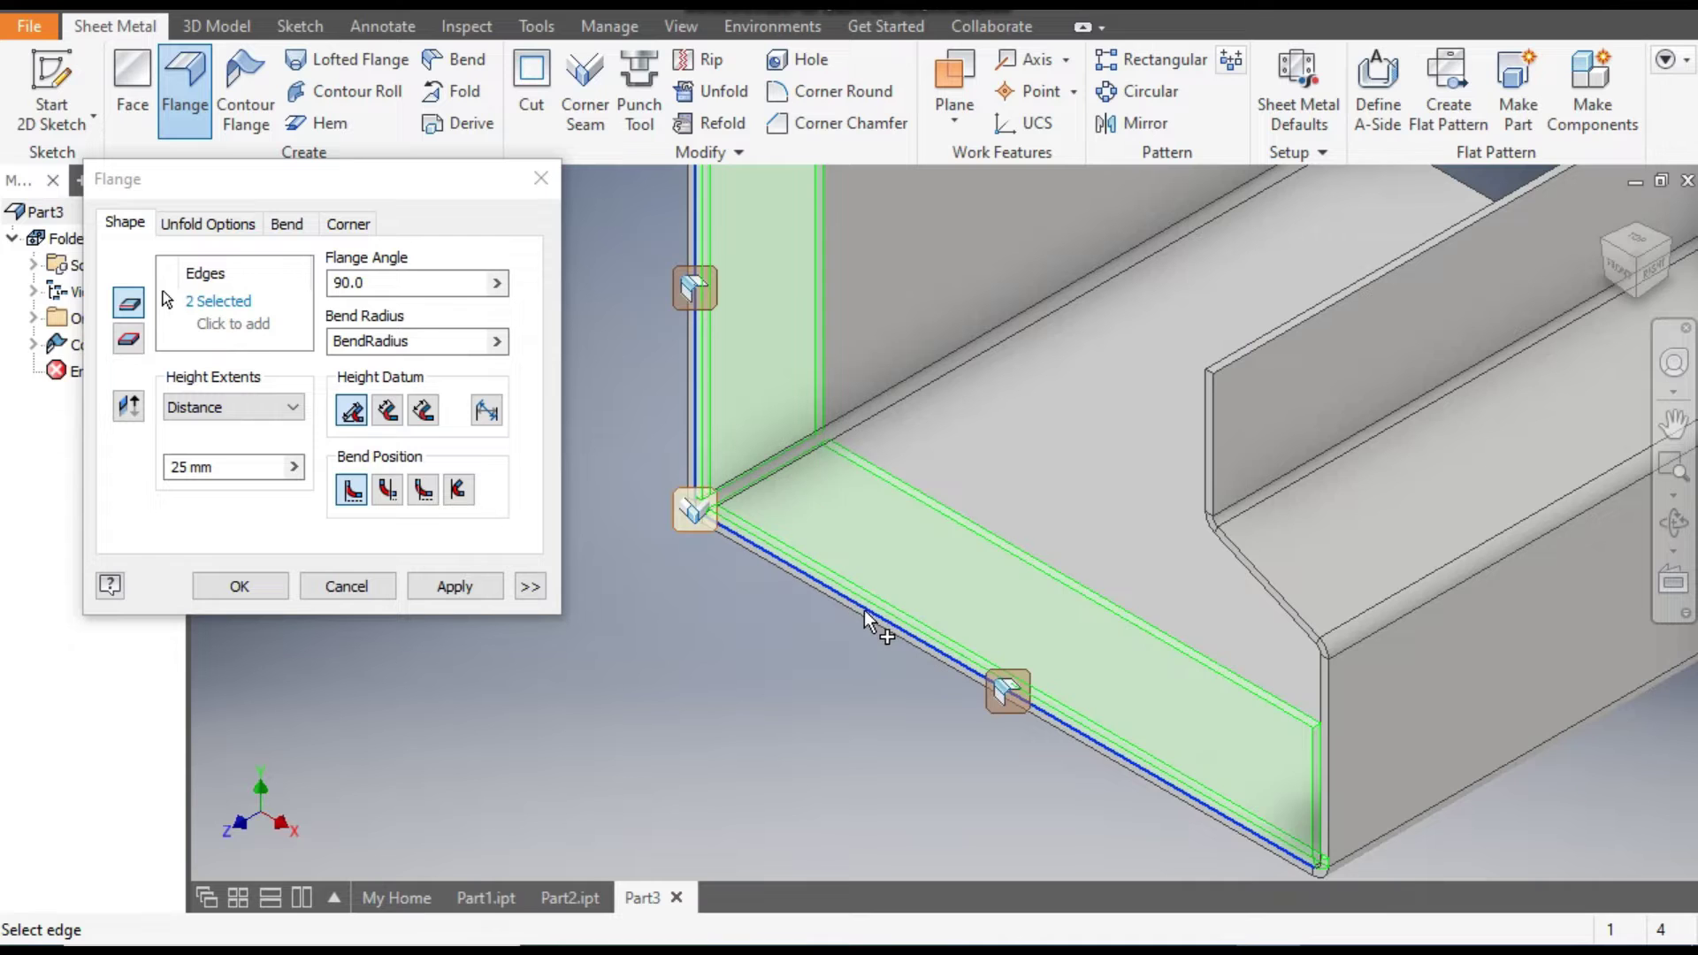
{"action": "left_click", "coordinate": [1324, 711]}
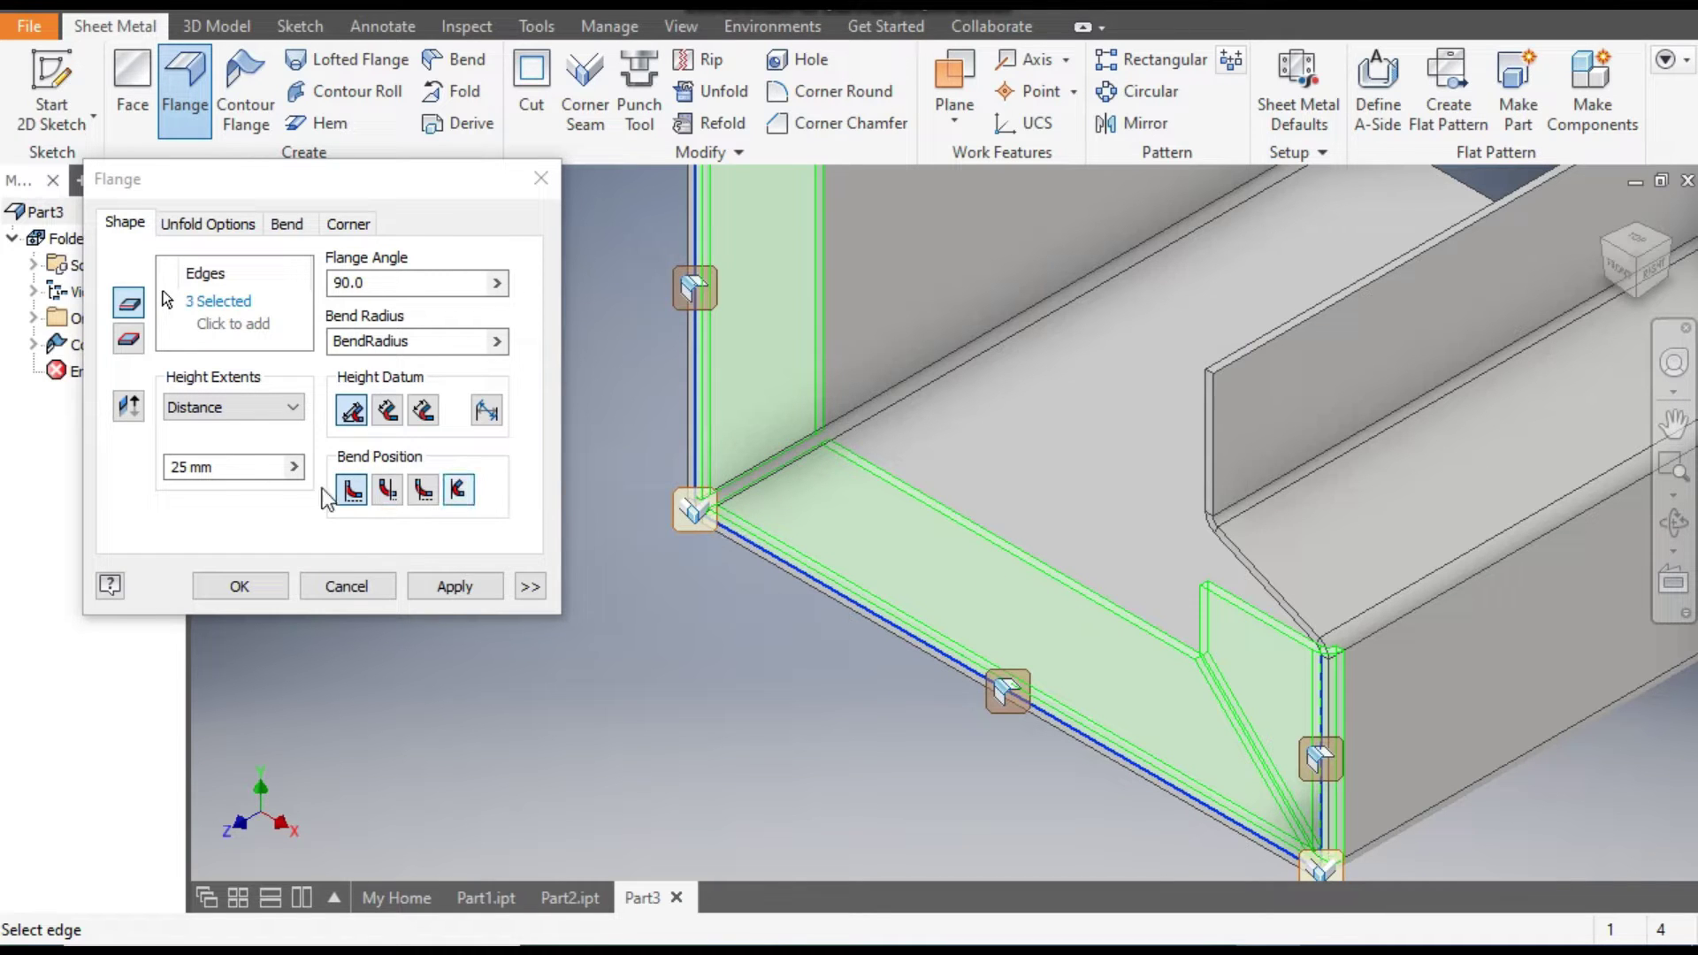
{"action": "left_click", "coordinate": [190, 467]}
{"action": "type", "text": "10"}
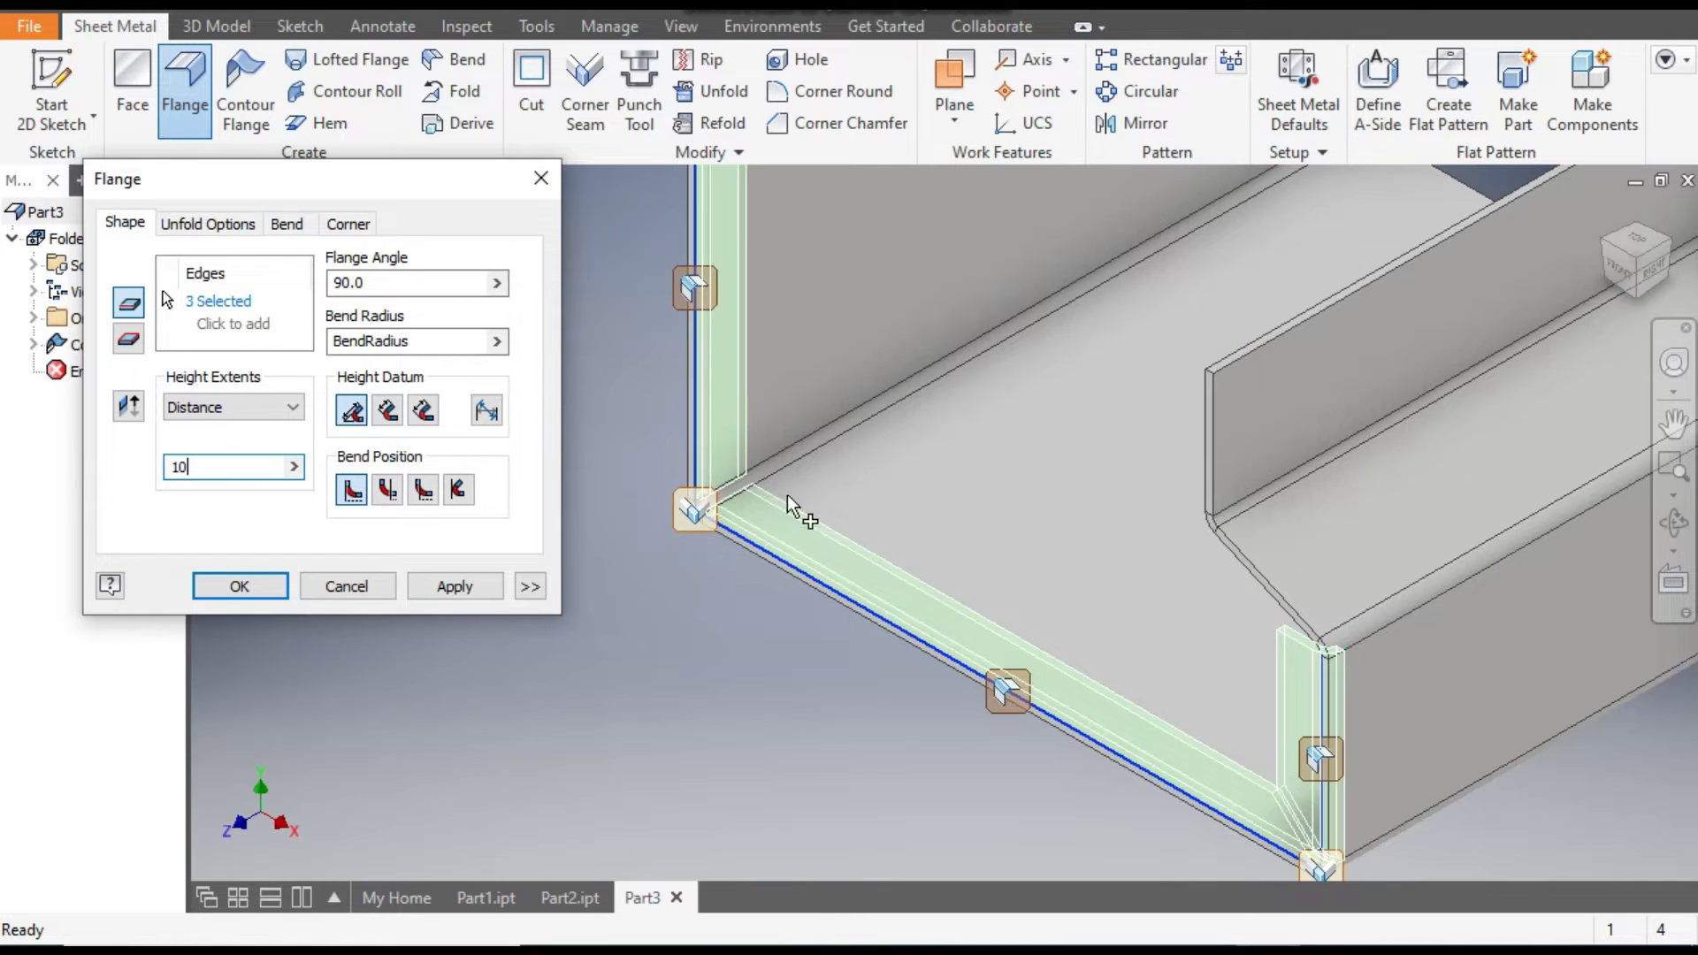
{"action": "scroll", "coordinate": [788, 496], "scroll_direction": "up", "scroll_amount": 3}
{"action": "middle_click_drag", "start_coordinate": [758, 557], "coordinate": [747, 533]}
{"action": "left_click", "coordinate": [454, 588]}
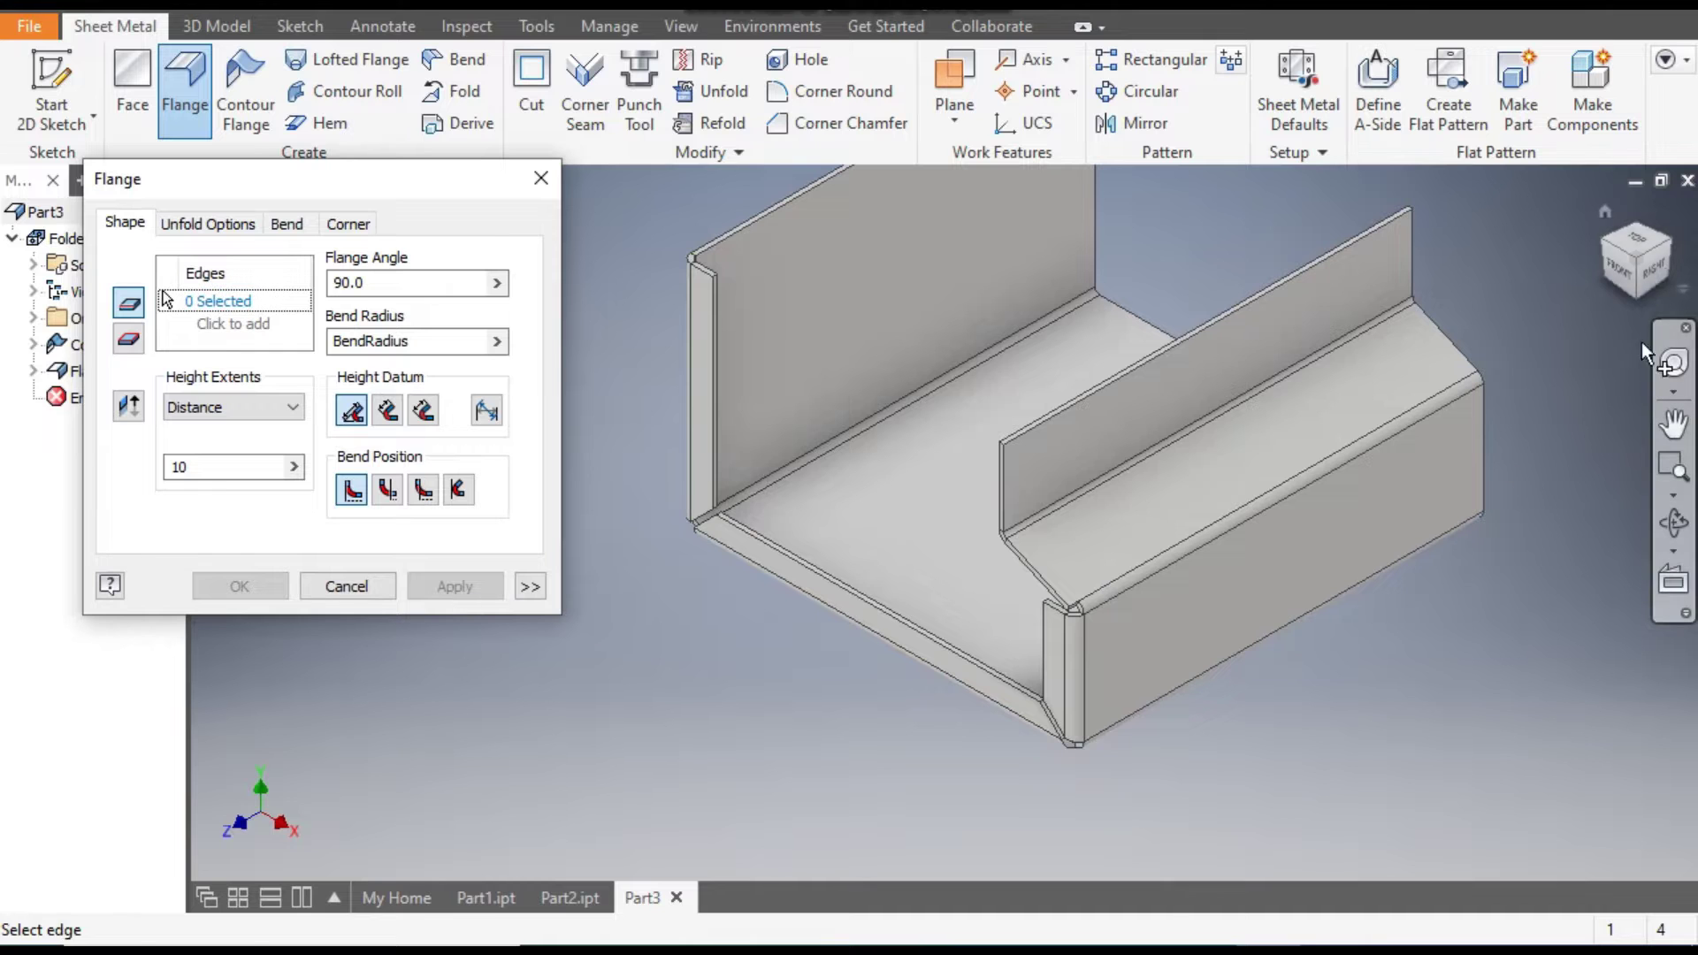
- Add matching 10 mm flanges along the tall wall, base and short wall edges at the back open end
{"action": "left_click", "coordinate": [1667, 244]}
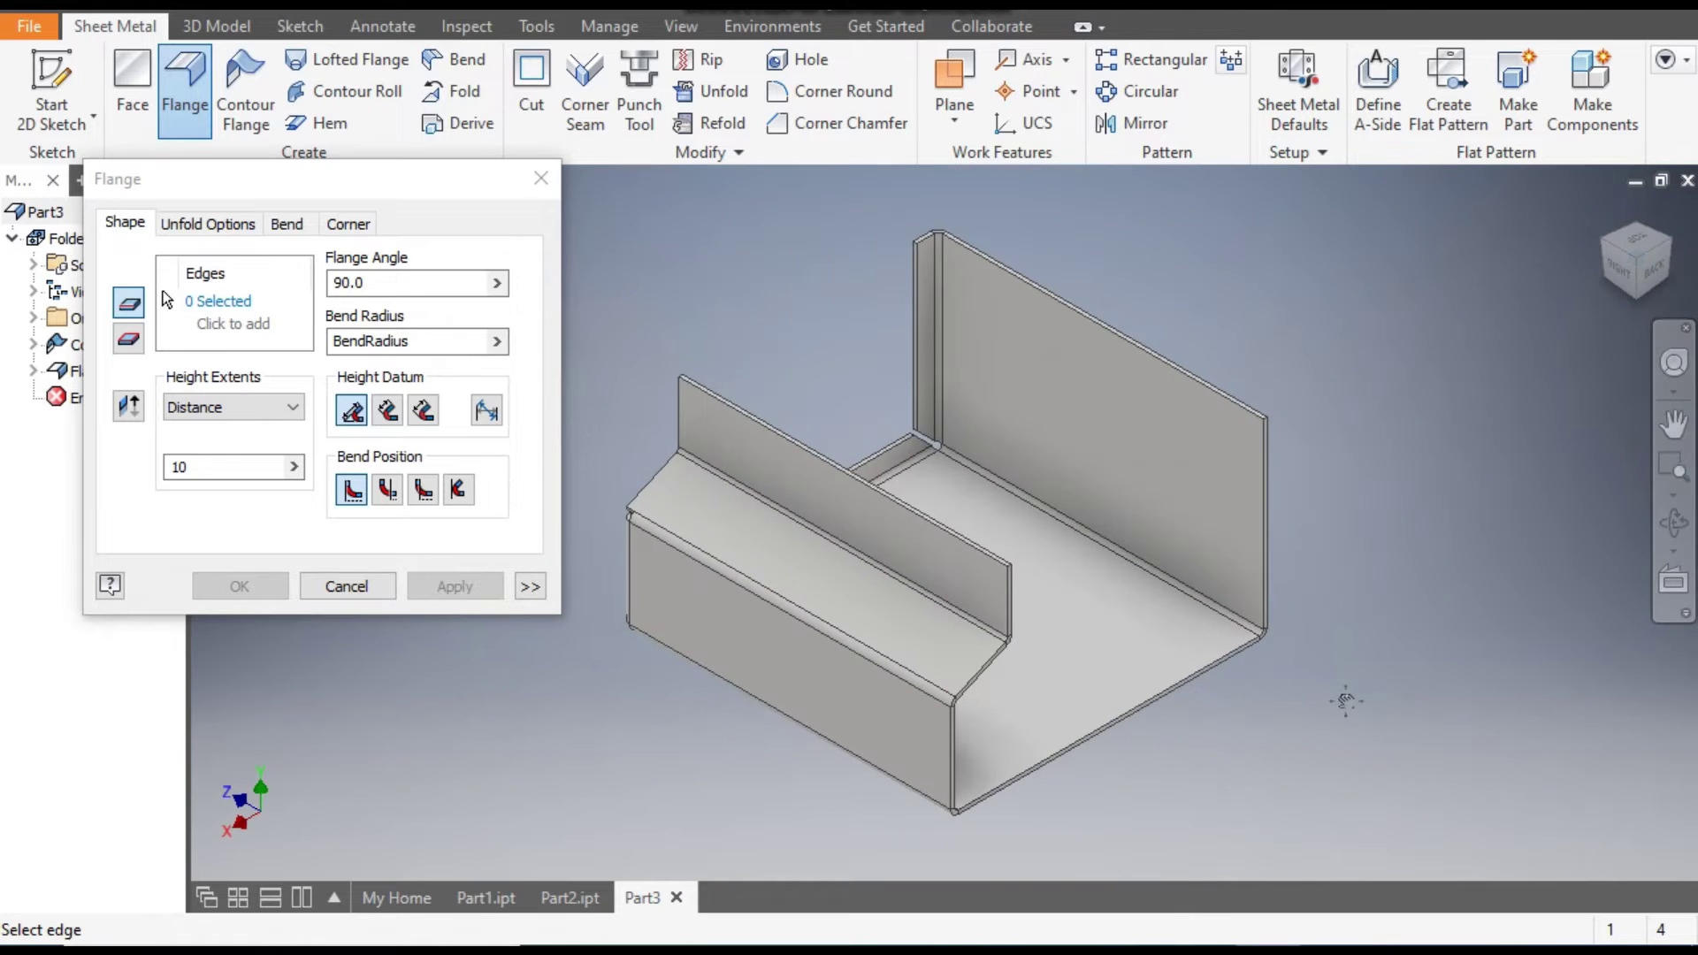
{"action": "left_click", "coordinate": [1178, 485]}
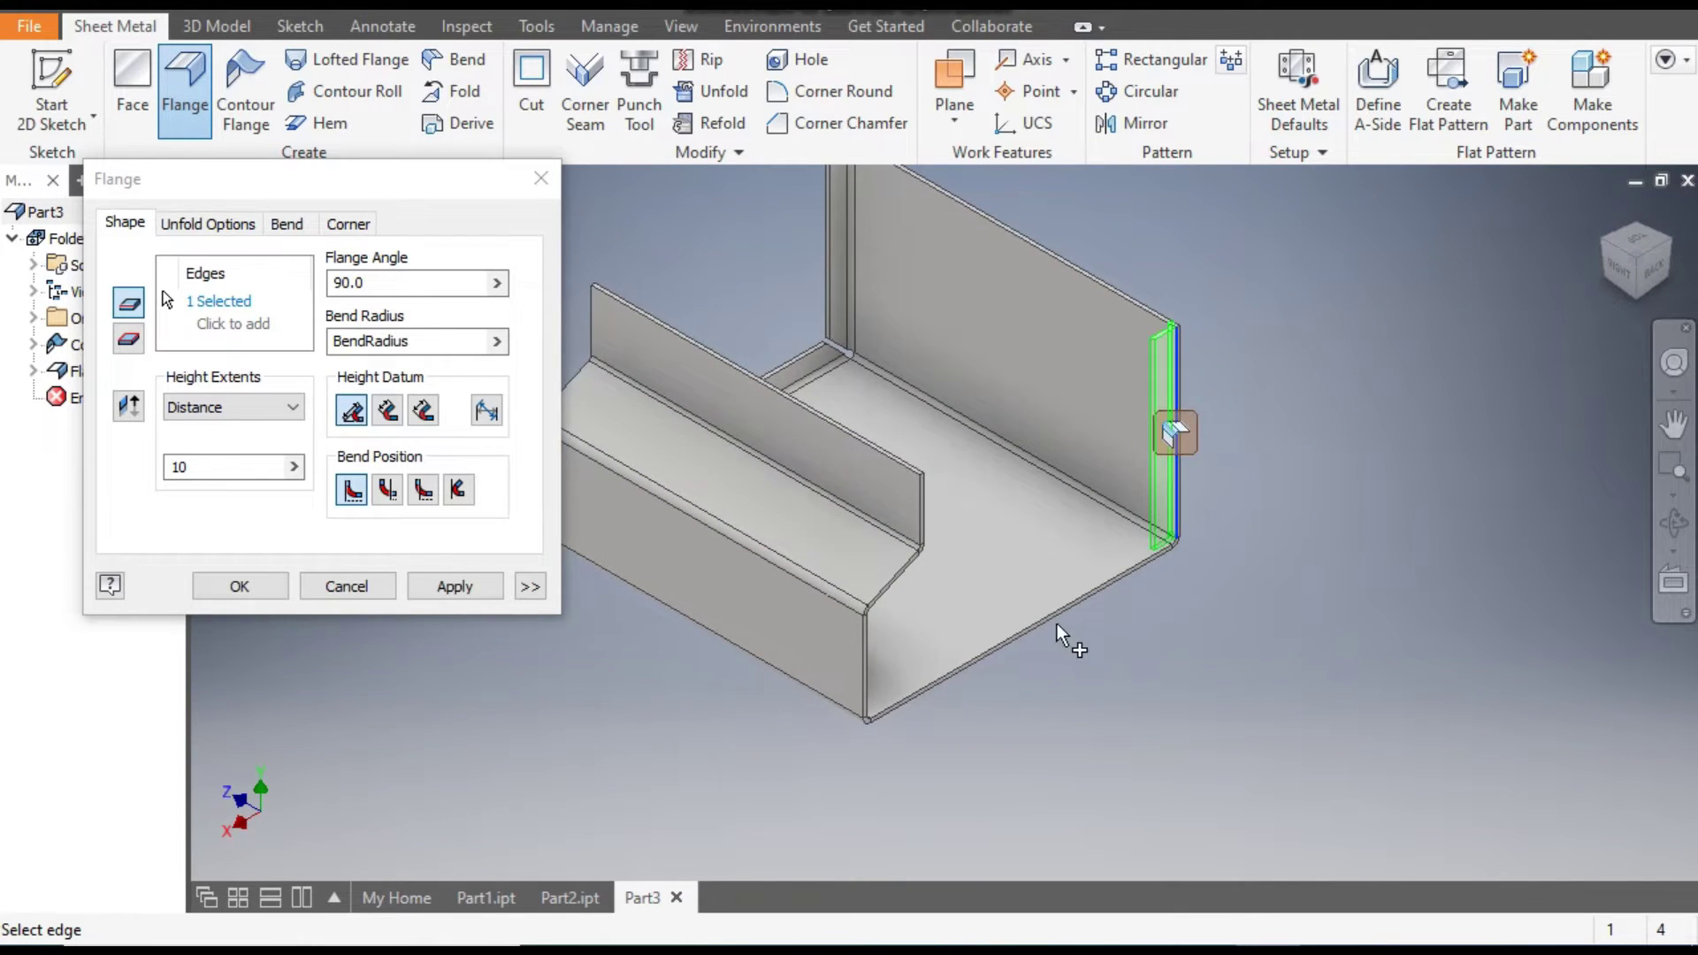
{"action": "scroll", "coordinate": [1094, 584], "scroll_direction": "up", "scroll_amount": 5}
{"action": "left_click", "coordinate": [1093, 581]}
{"action": "scroll", "coordinate": [1093, 584], "scroll_direction": "down", "scroll_amount": 5}
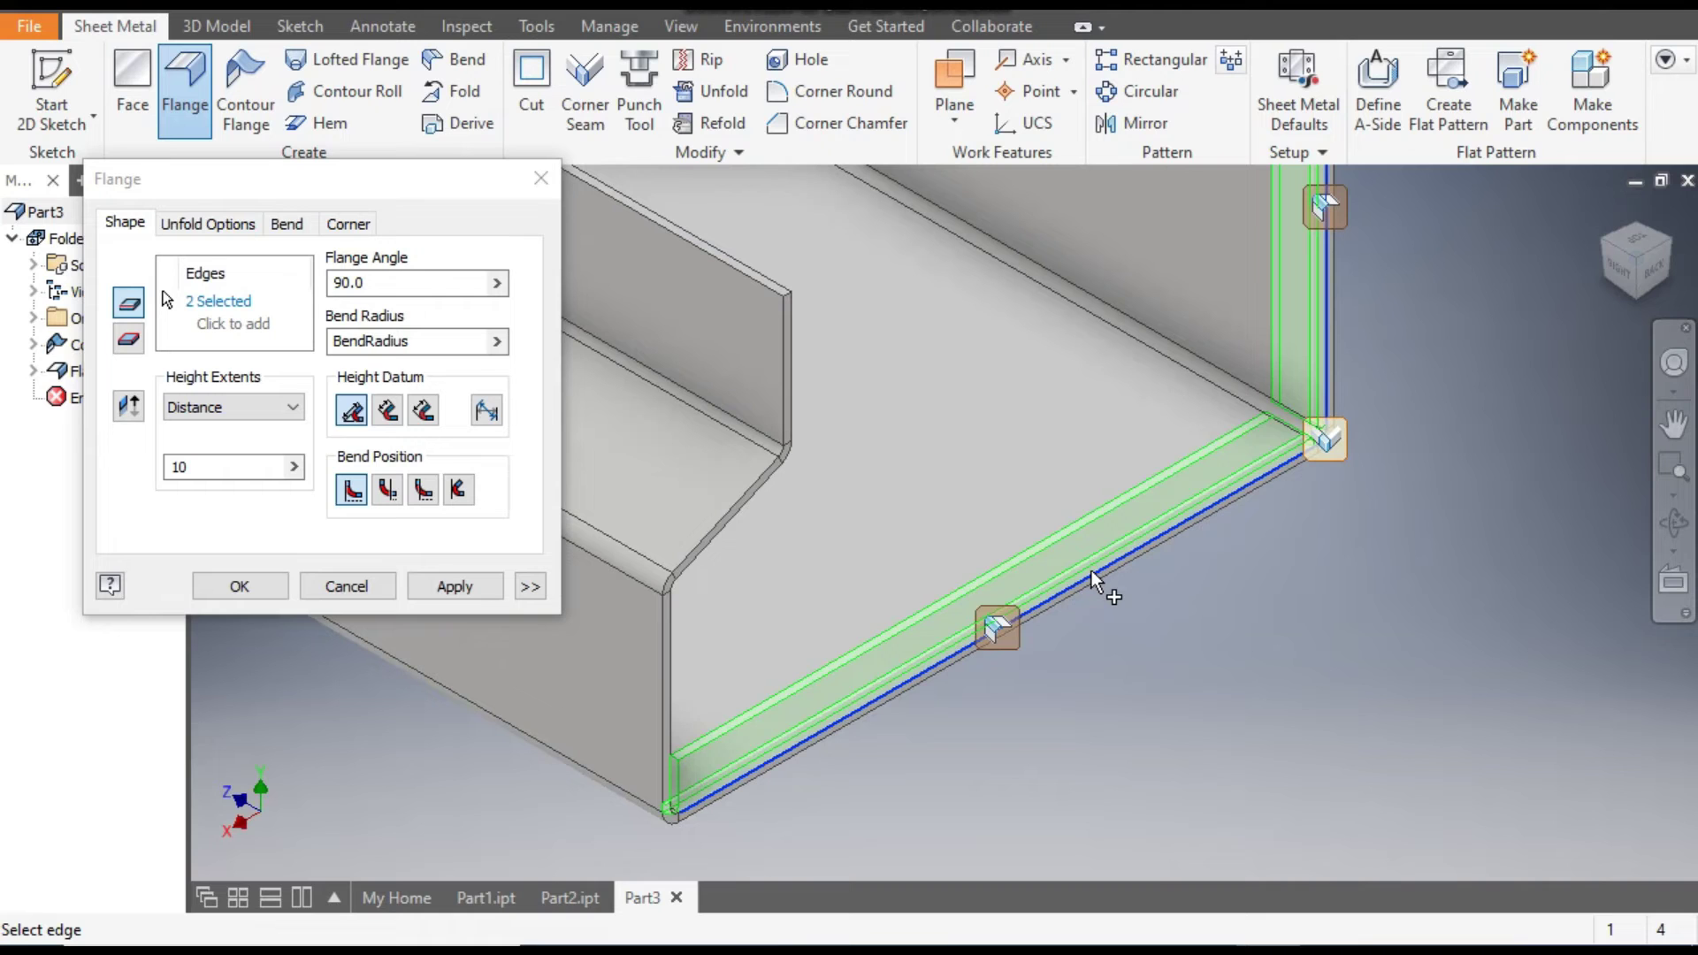
{"action": "left_click", "coordinate": [694, 665]}
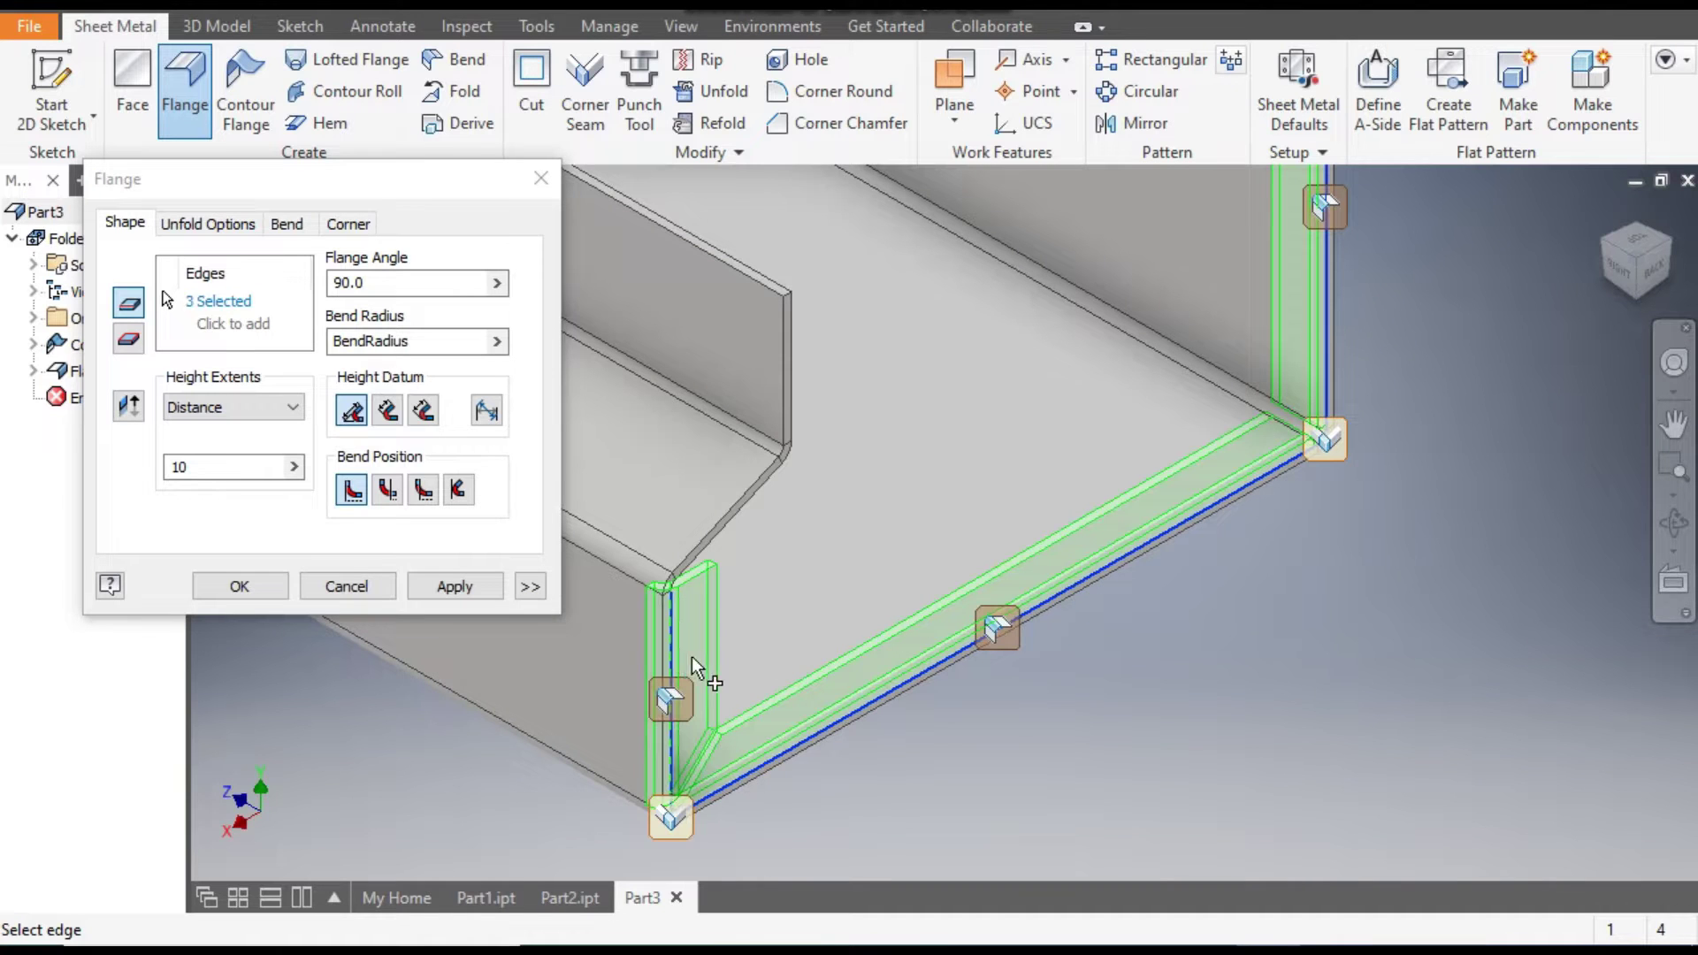
{"action": "left_click", "coordinate": [483, 604]}
{"action": "middle_click_drag", "start_coordinate": [1103, 705], "coordinate": [1150, 794]}
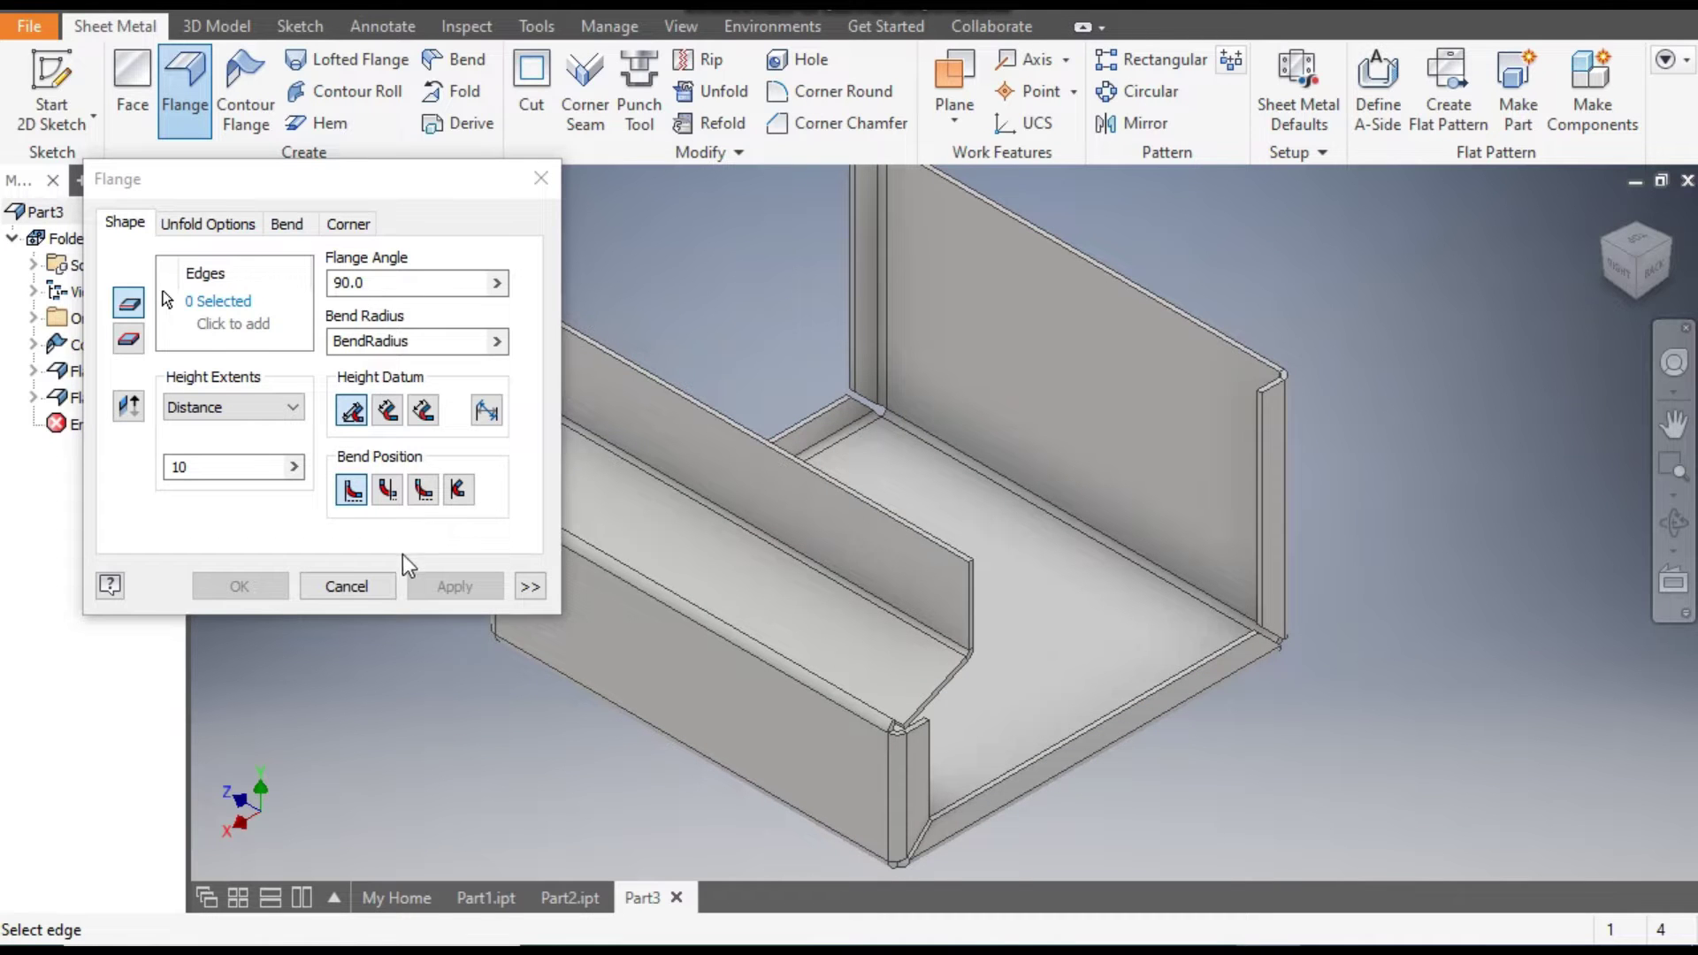
{"action": "left_click", "coordinate": [541, 178]}
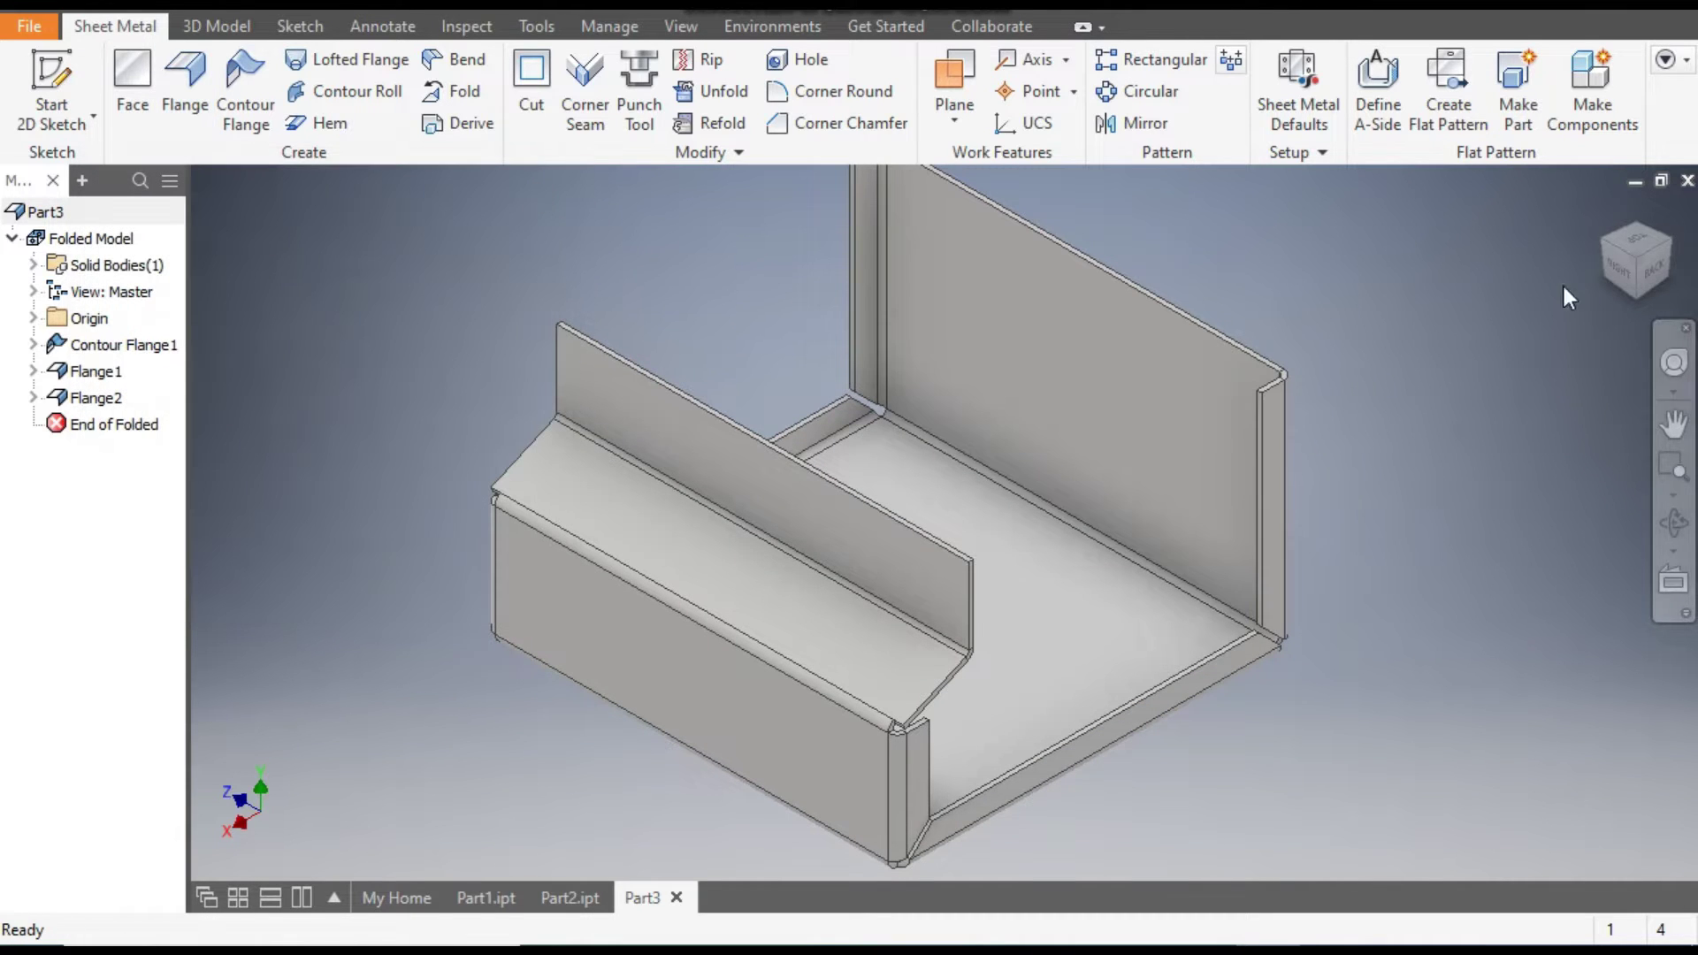
- Start a new 2D sketch on the inside face of the enclosure's base
{"action": "left_click", "coordinate": [1599, 238]}
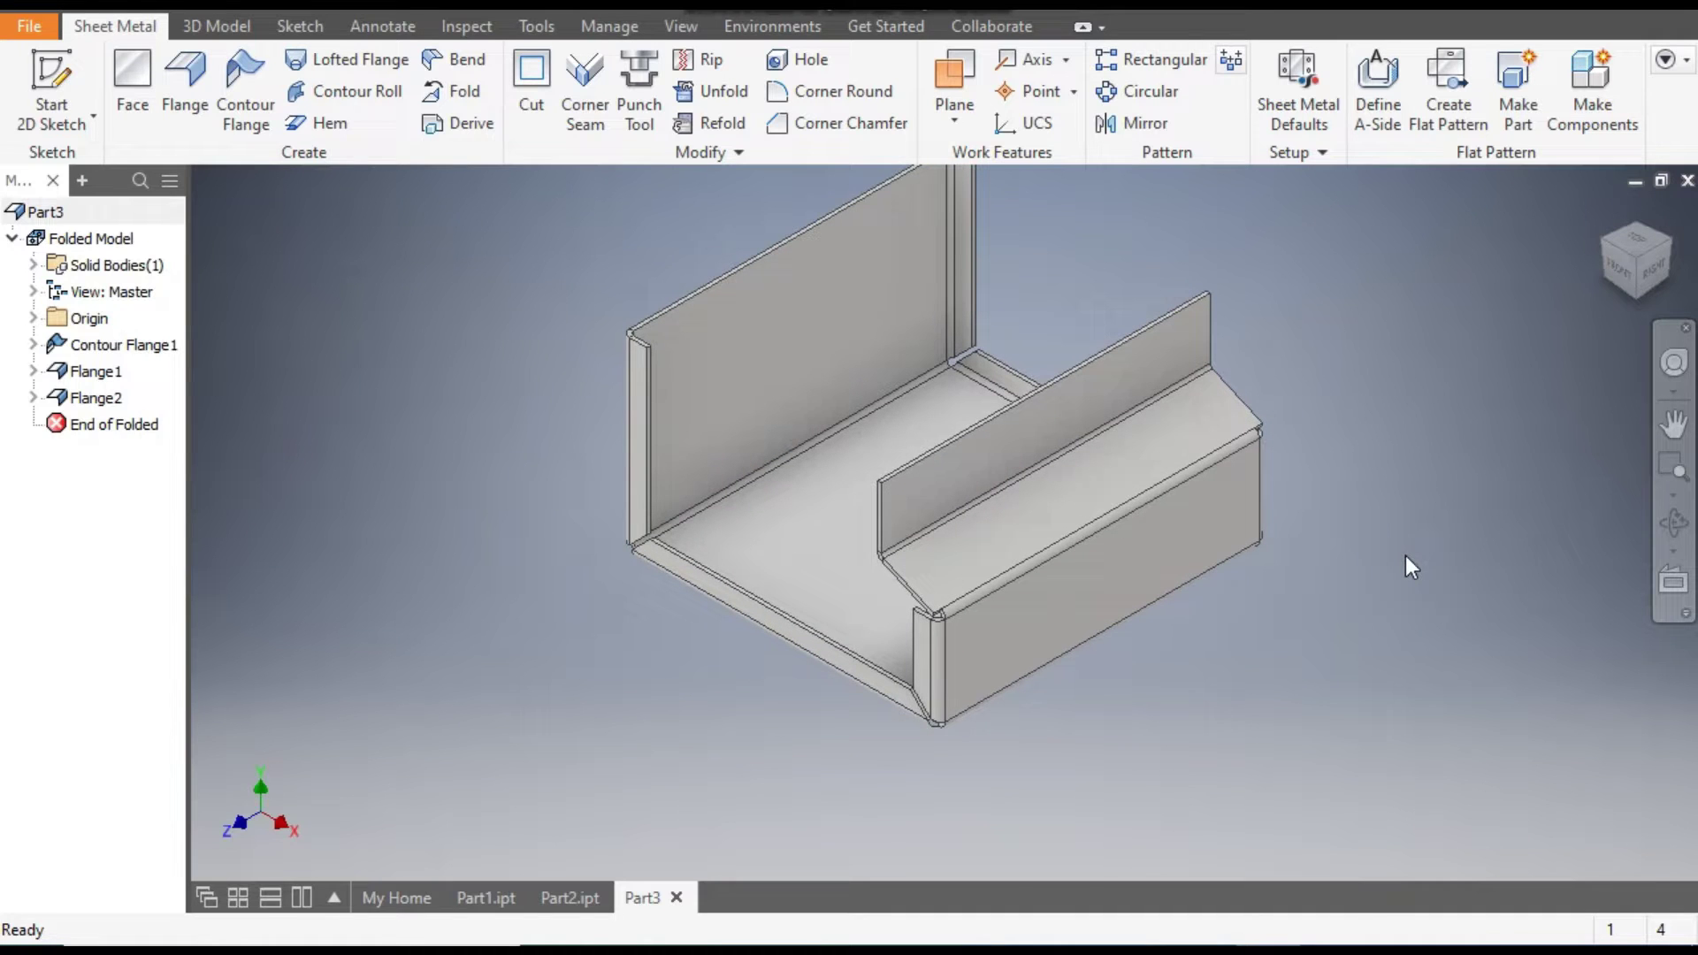
{"action": "left_click", "coordinate": [861, 452]}
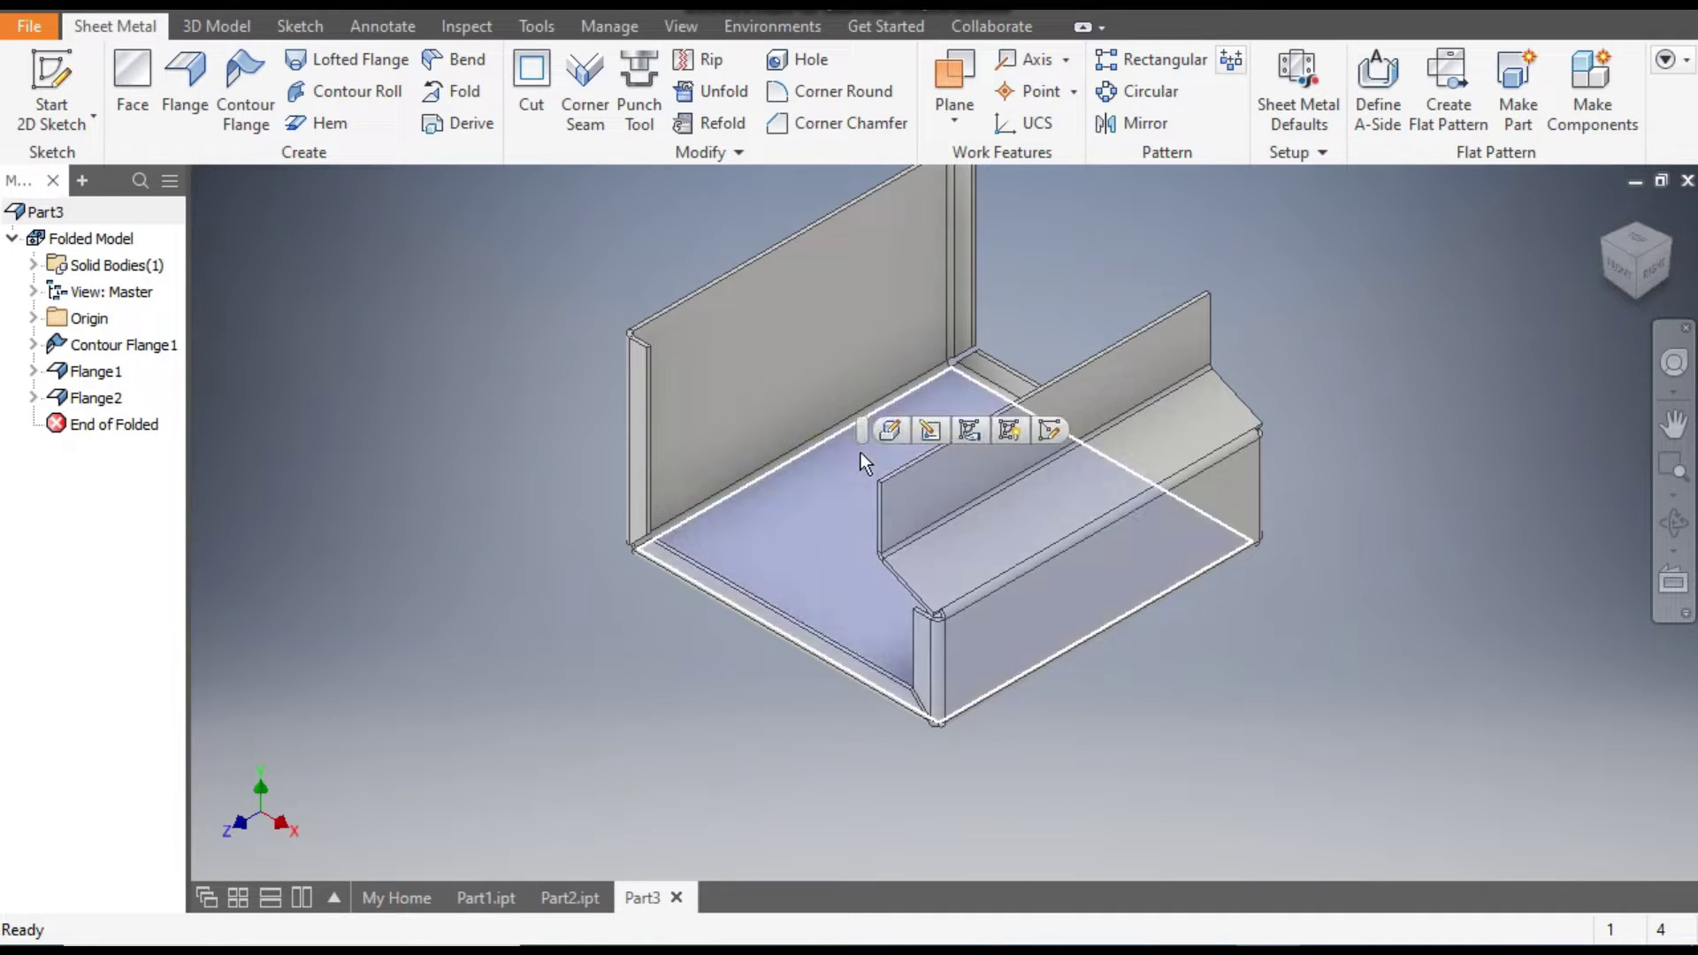
{"action": "left_click", "coordinate": [1048, 429]}
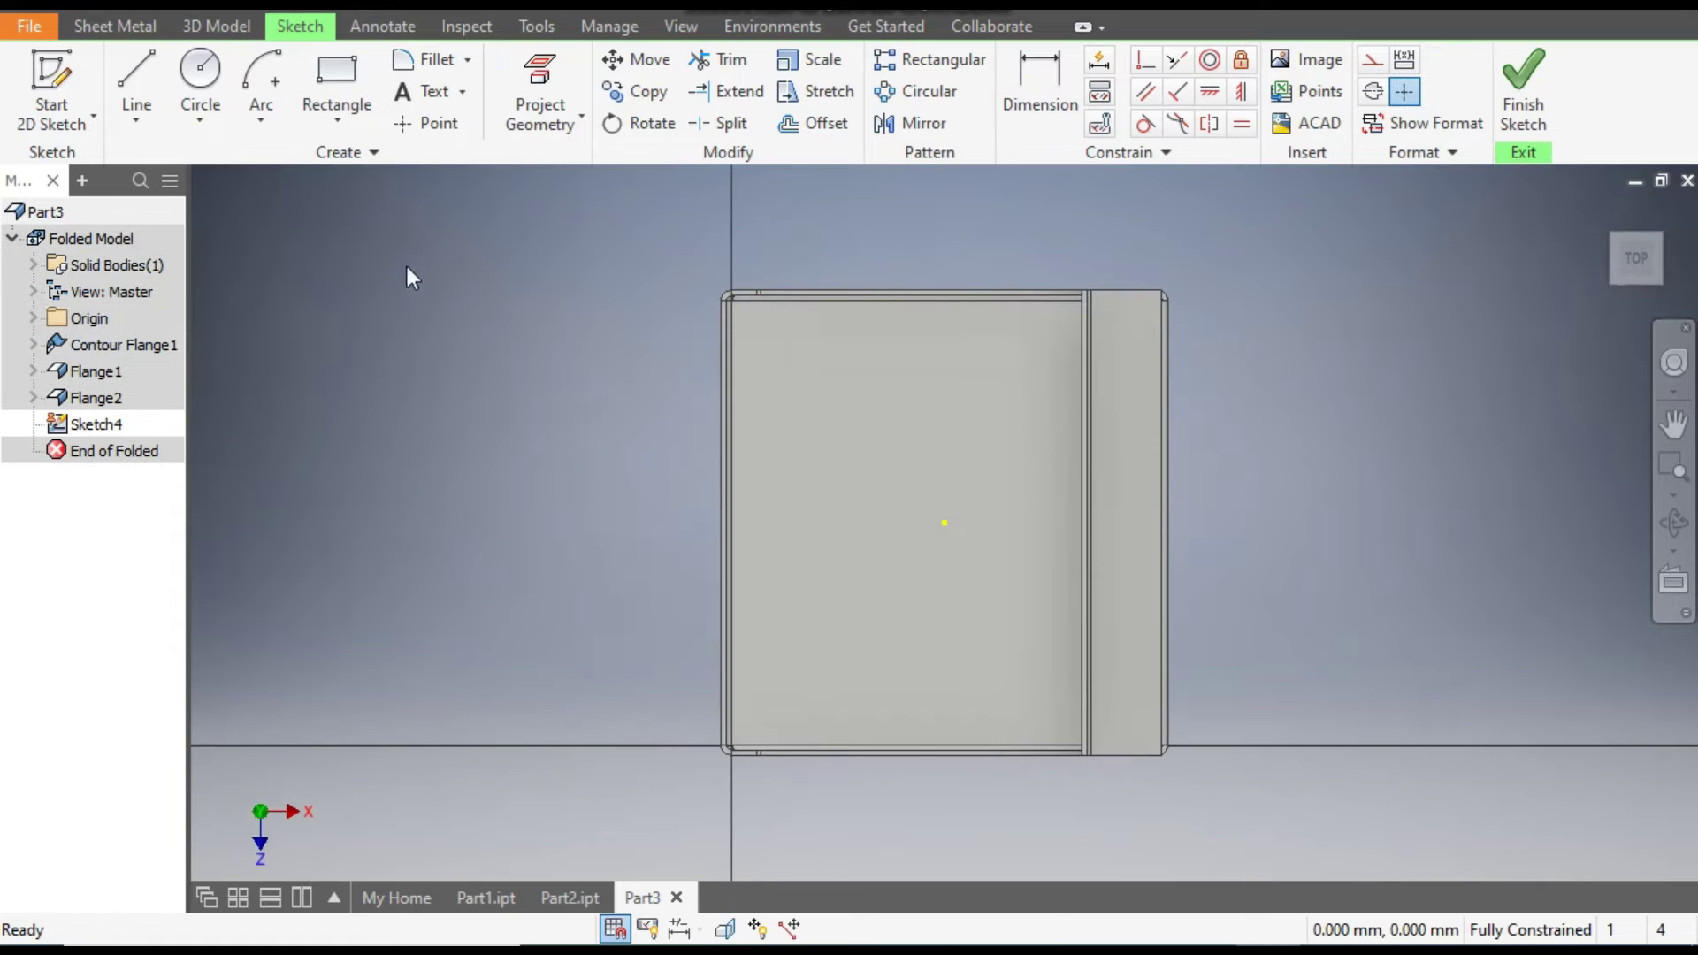
- Sketch a center-to-center slot with an end radius of about 18.5 mm near the base's middle, running parallel to the tall wall
{"action": "left_click", "coordinate": [326, 111]}
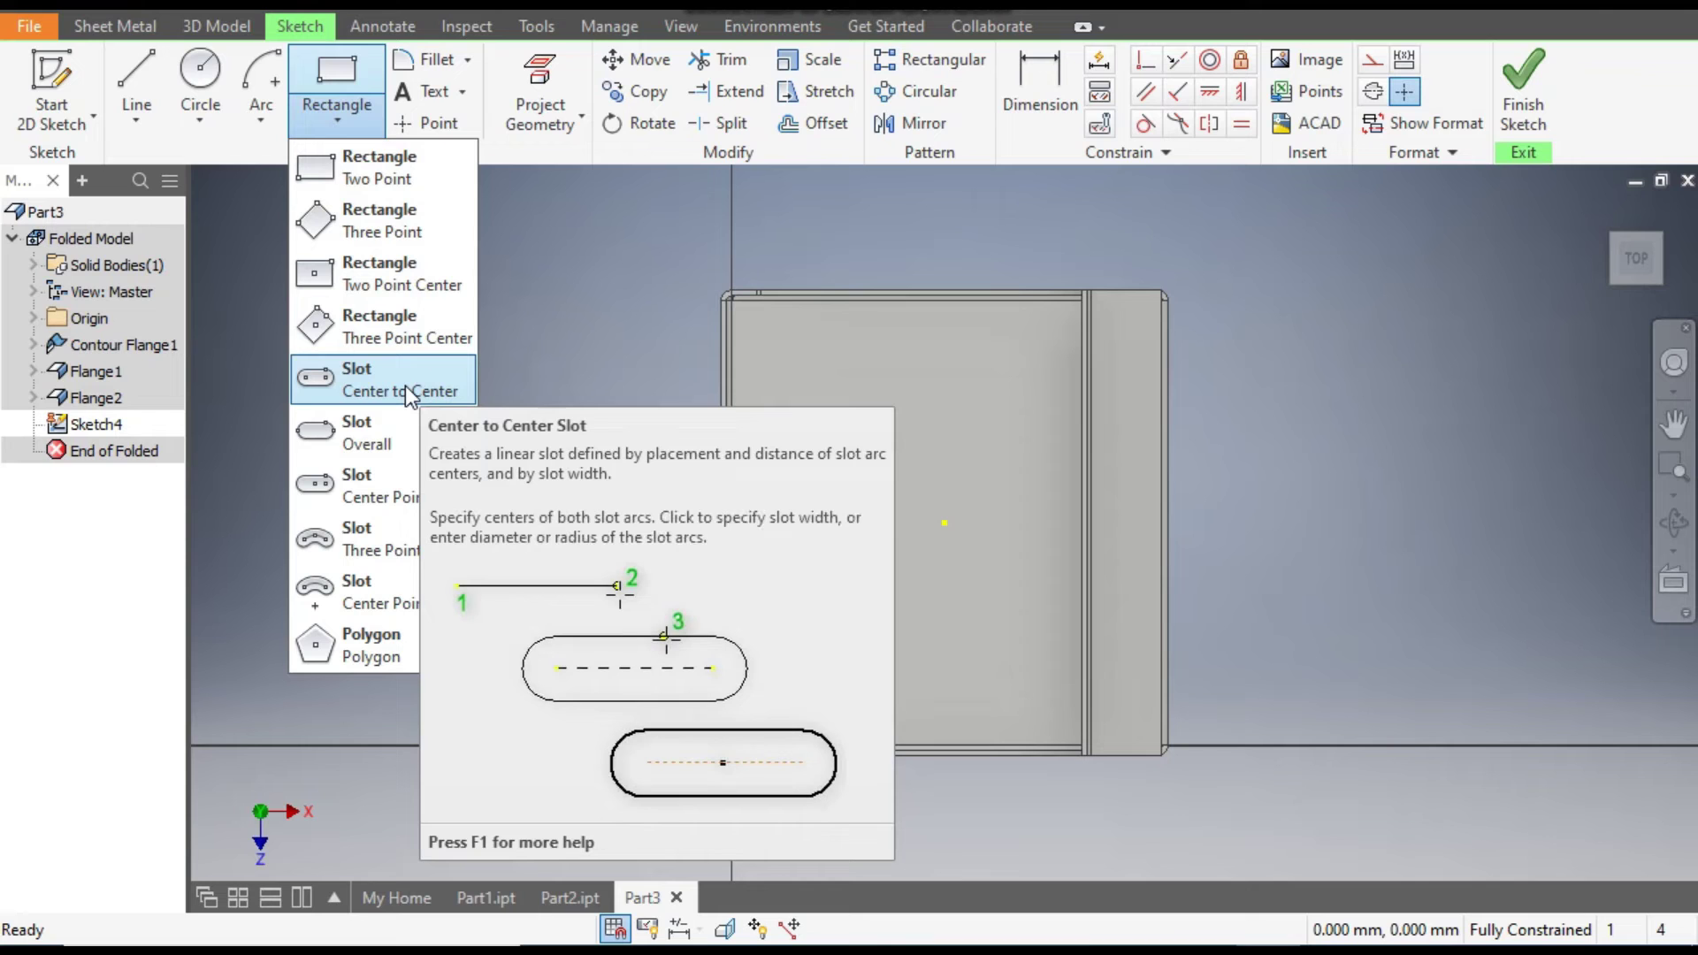
{"action": "left_click", "coordinate": [405, 386]}
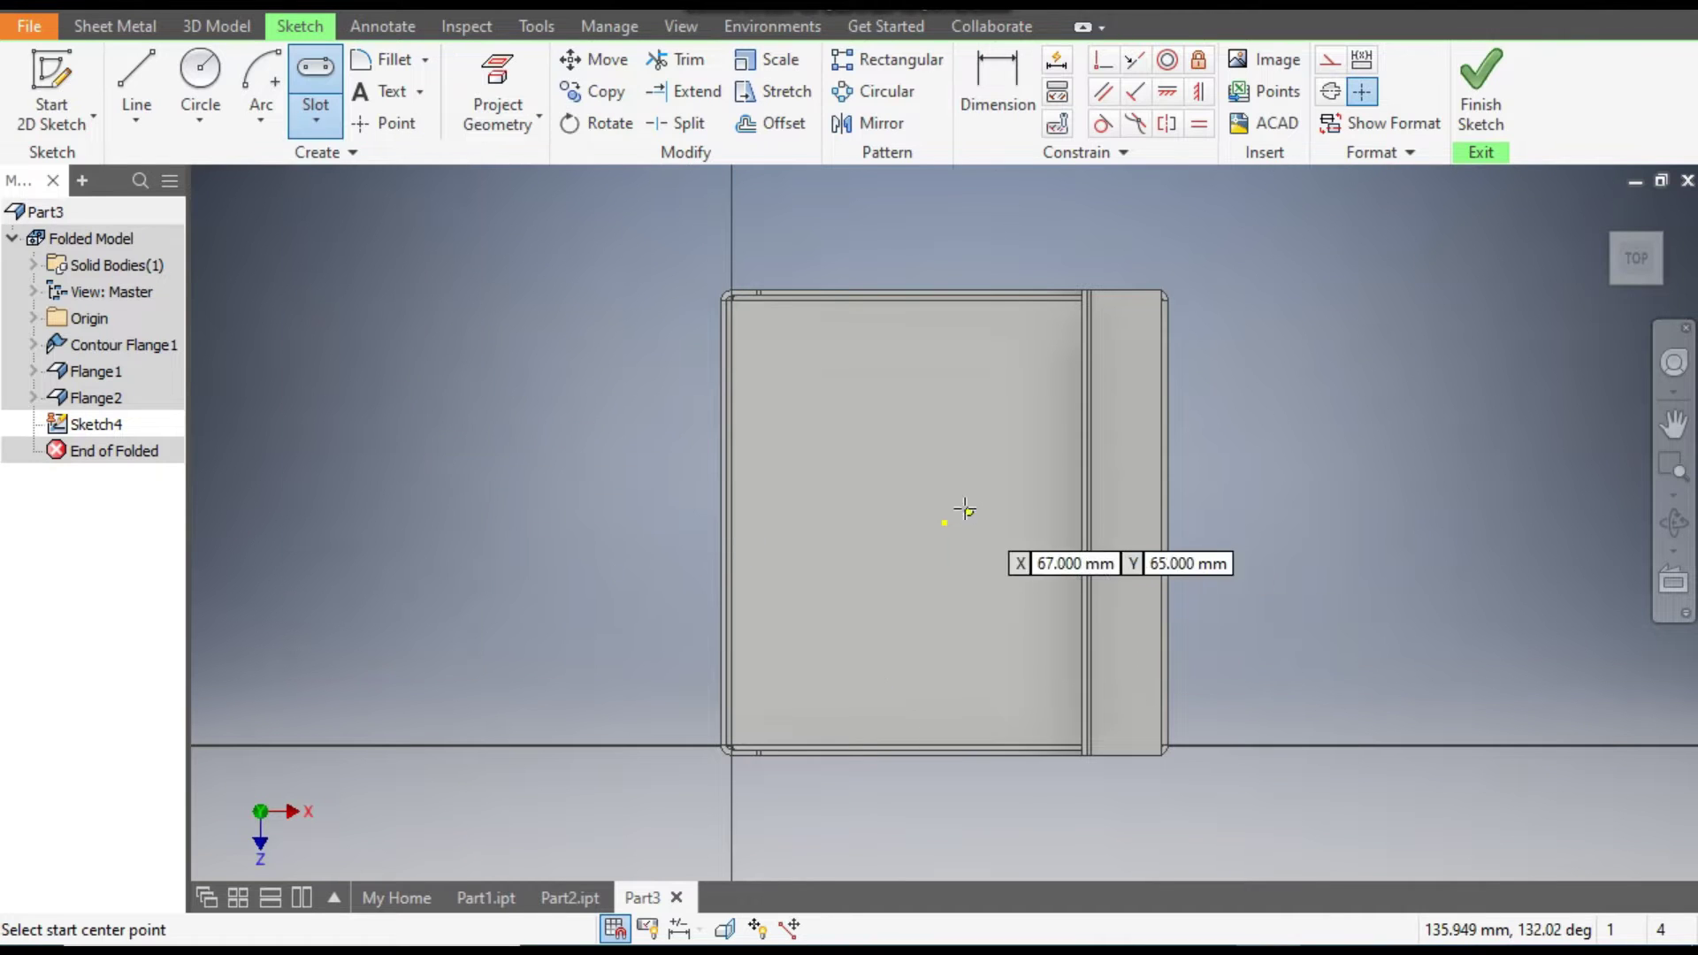
{"action": "left_click", "coordinate": [944, 448]}
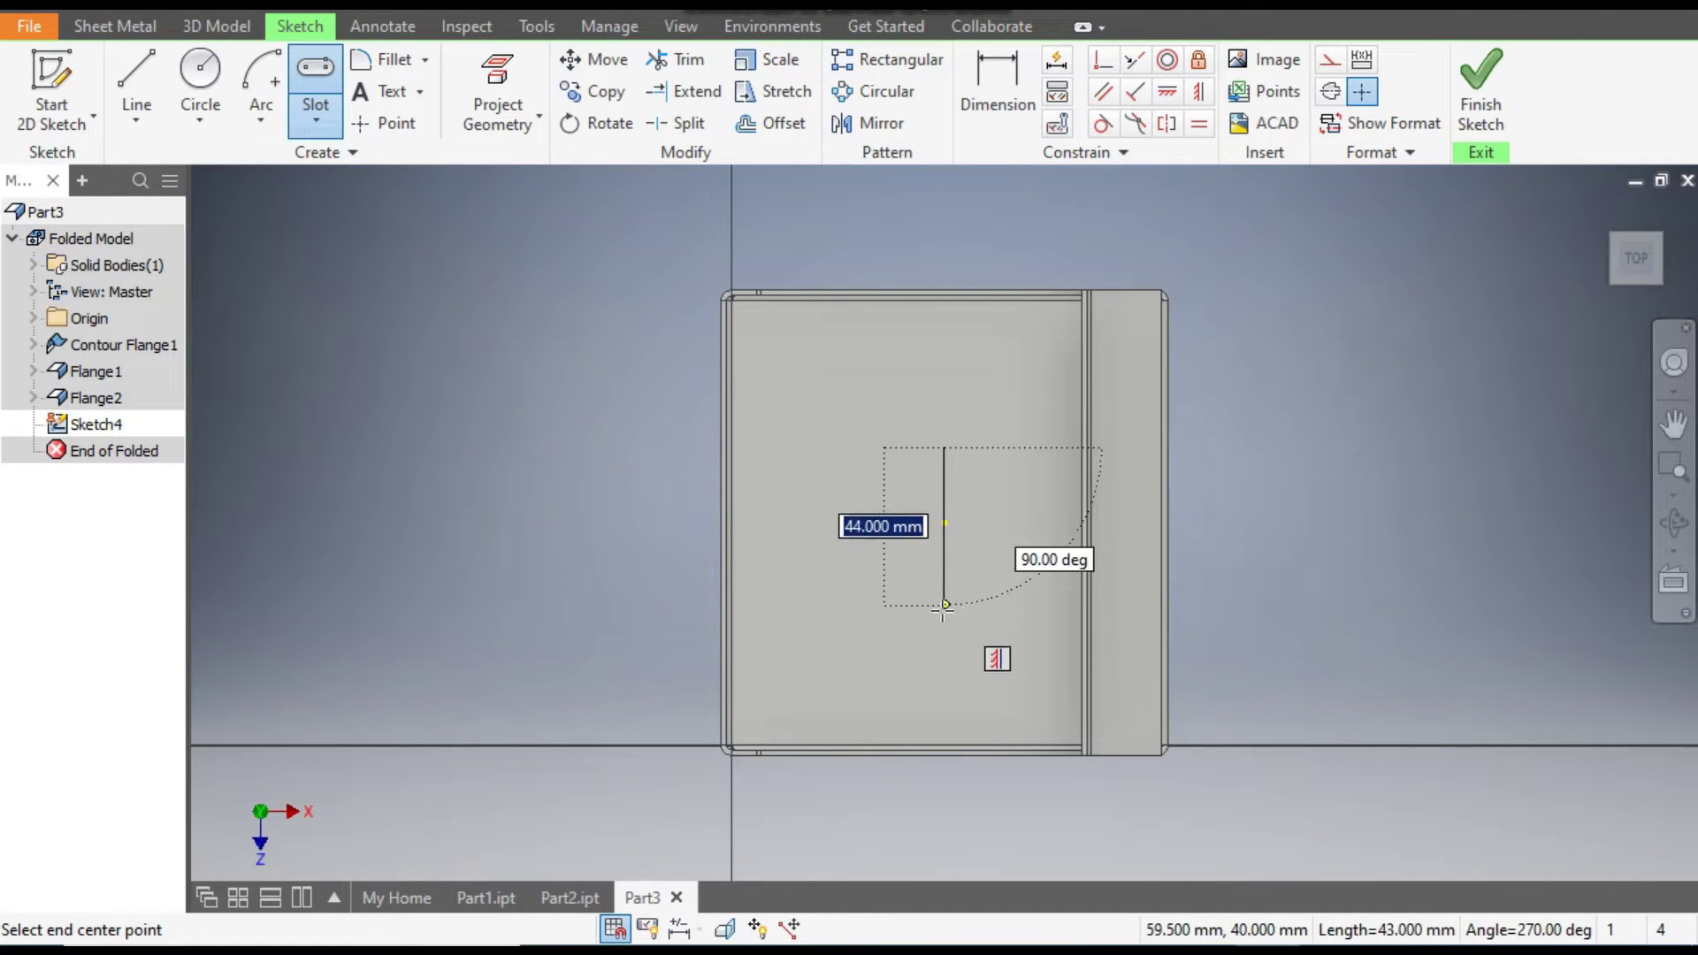
{"action": "left_click", "coordinate": [944, 616]}
{"action": "left_click", "coordinate": [1005, 642]}
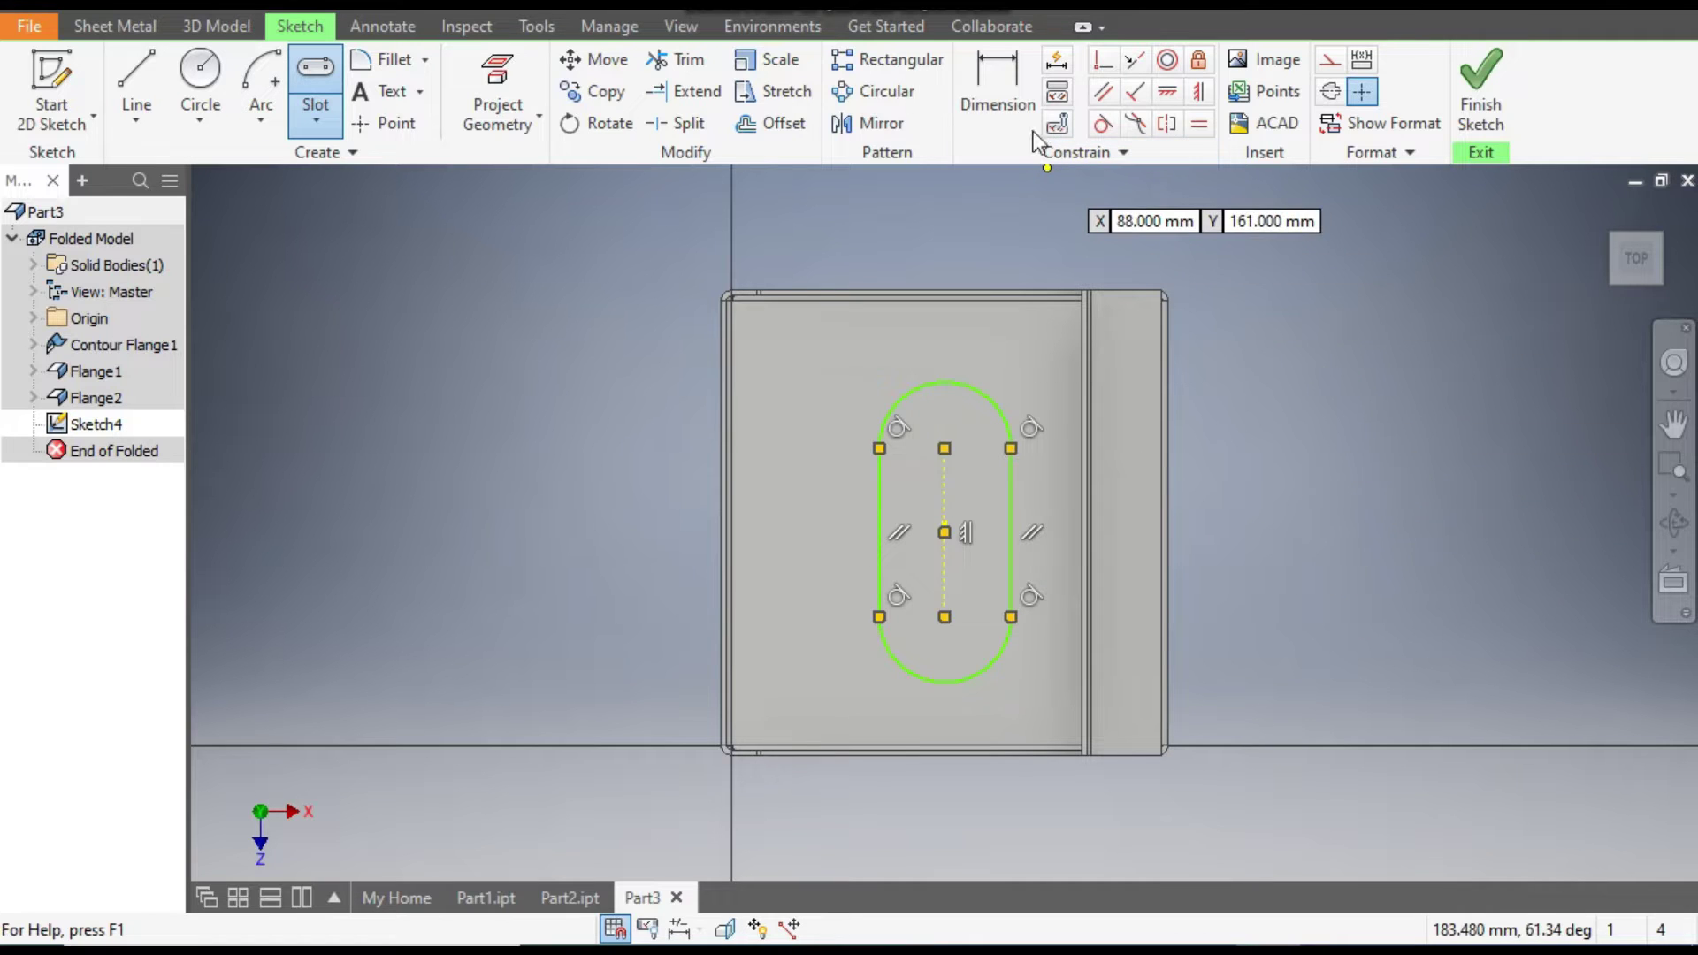
- Dimension the slot with a 20 mm end radius and a 50 mm distance between its arc centers
{"action": "left_click", "coordinate": [1005, 103]}
{"action": "left_click", "coordinate": [975, 388]}
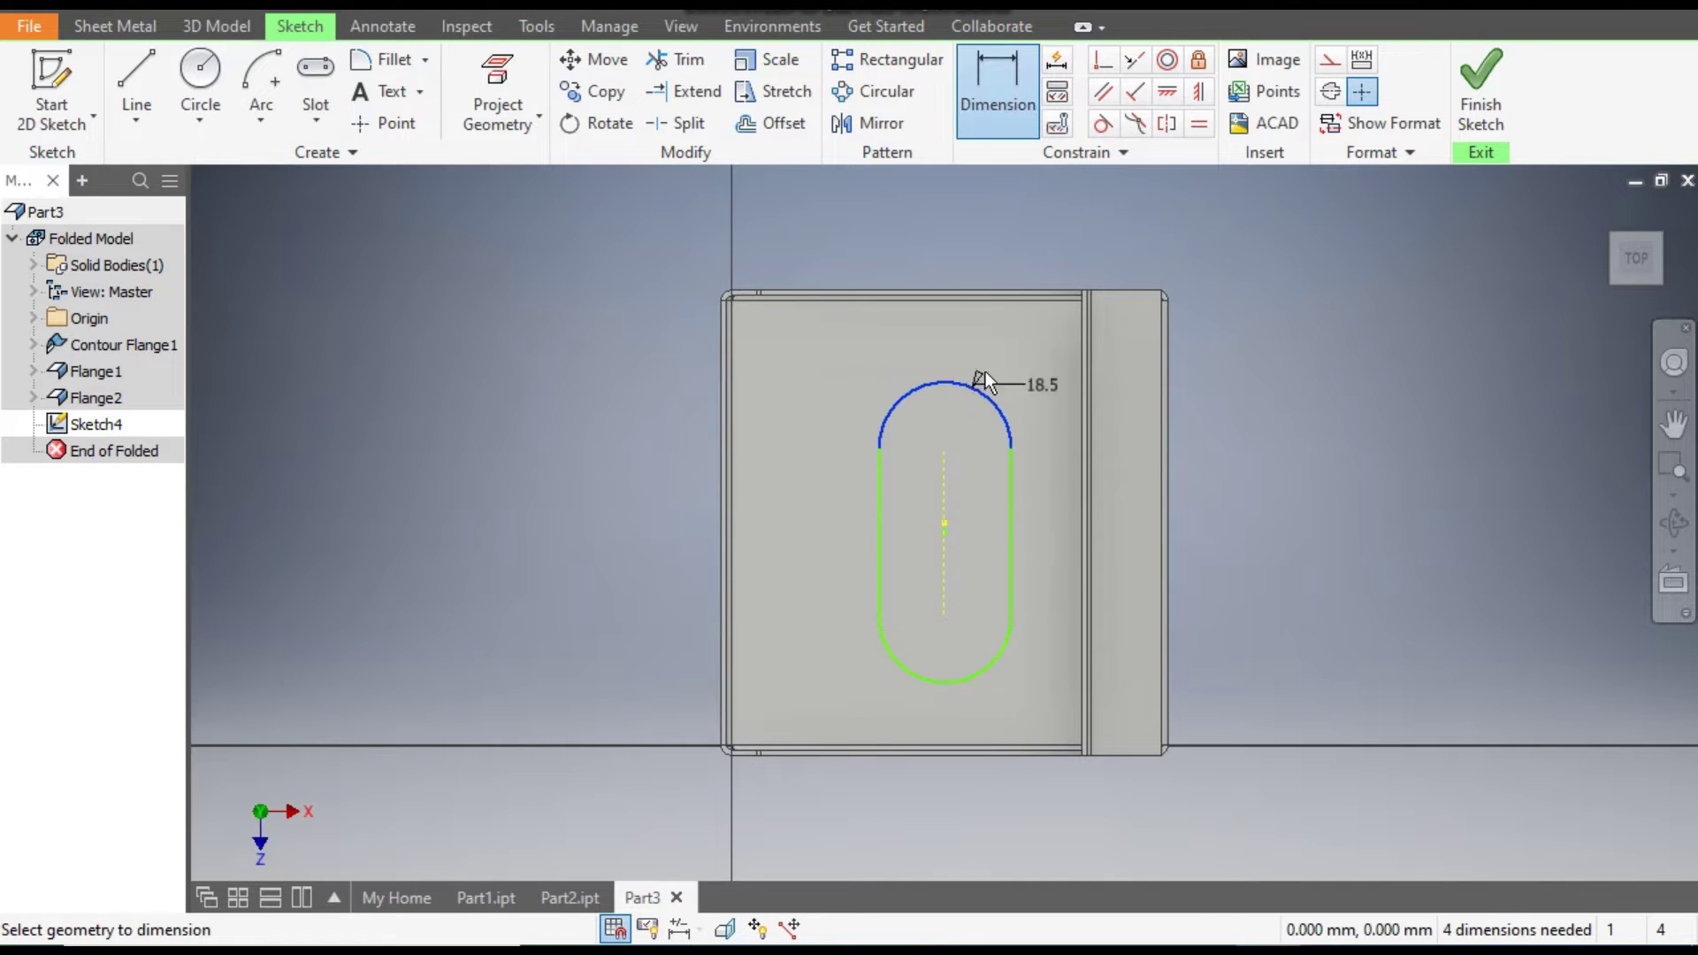
{"action": "left_click", "coordinate": [1004, 343]}
{"action": "type", "text": "20"}
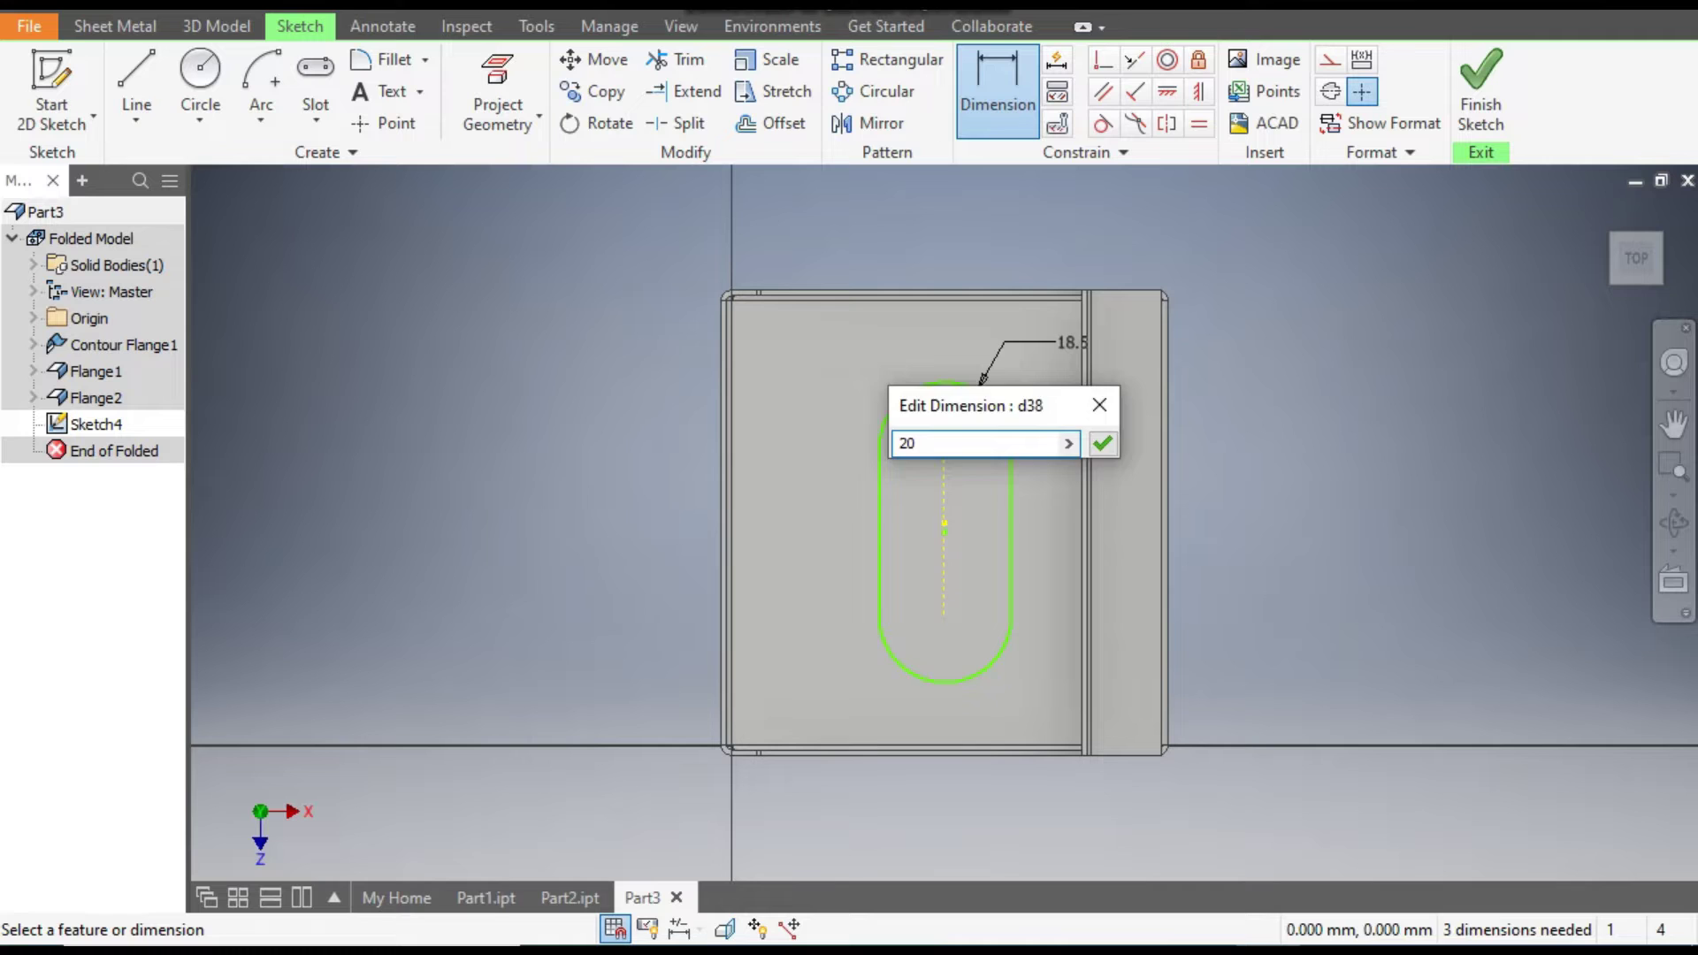
{"action": "key", "text": "Return"}
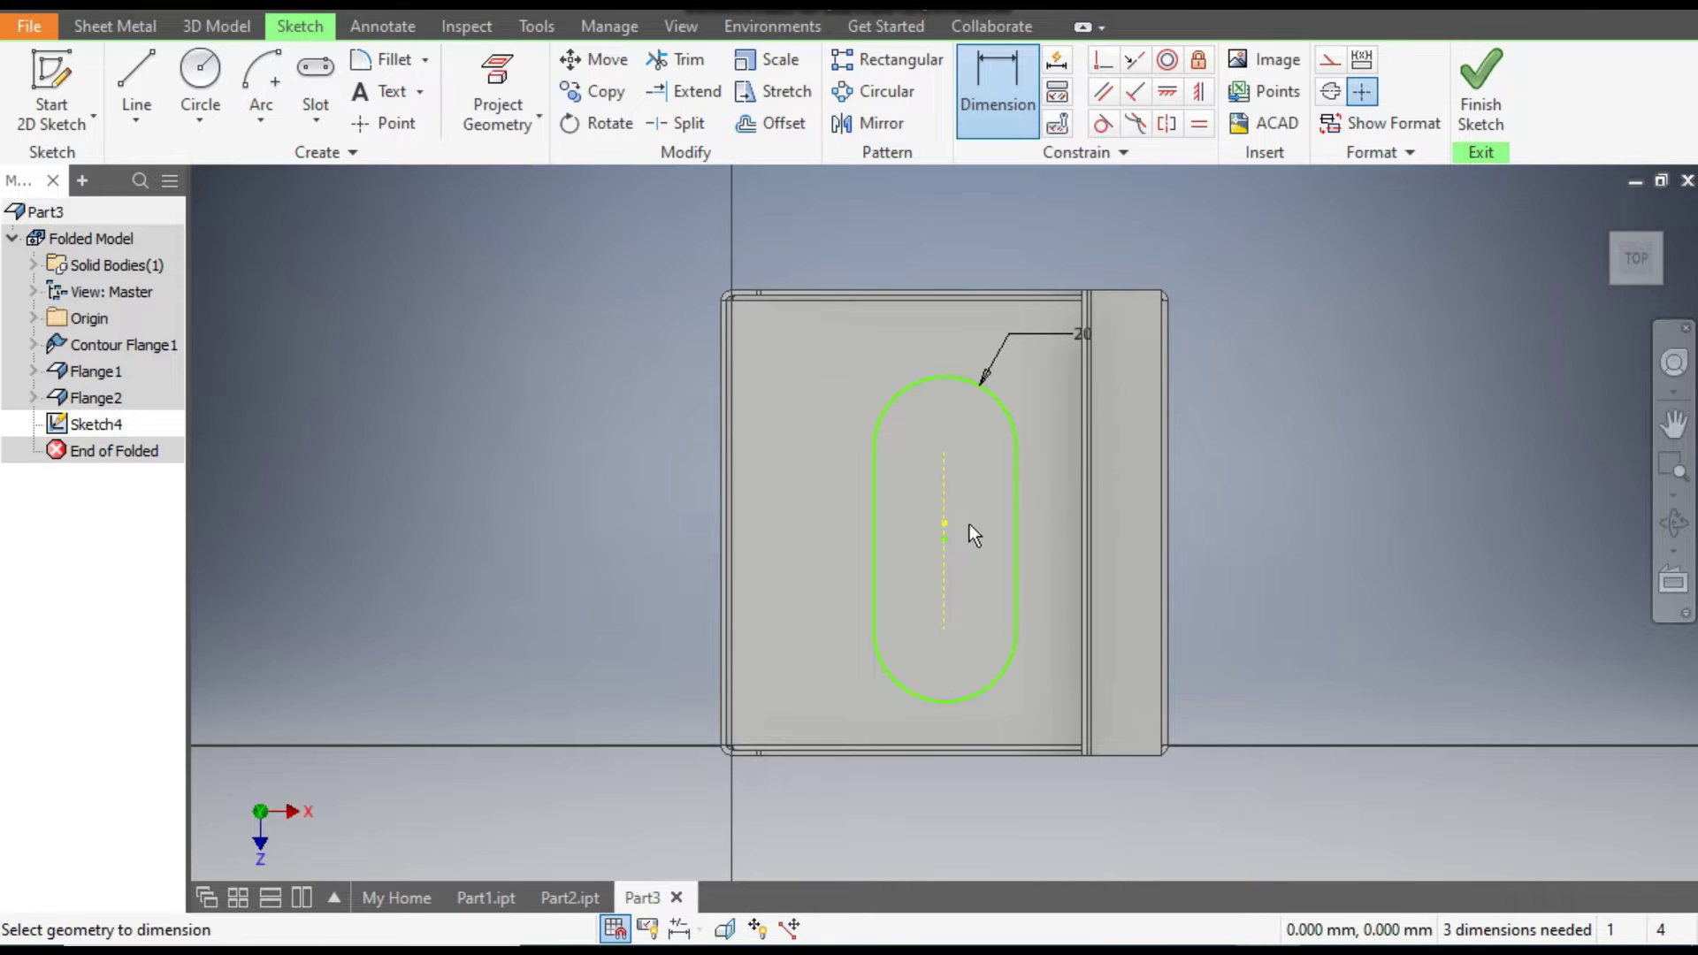
{"action": "left_click", "coordinate": [943, 513]}
{"action": "left_click", "coordinate": [831, 543]}
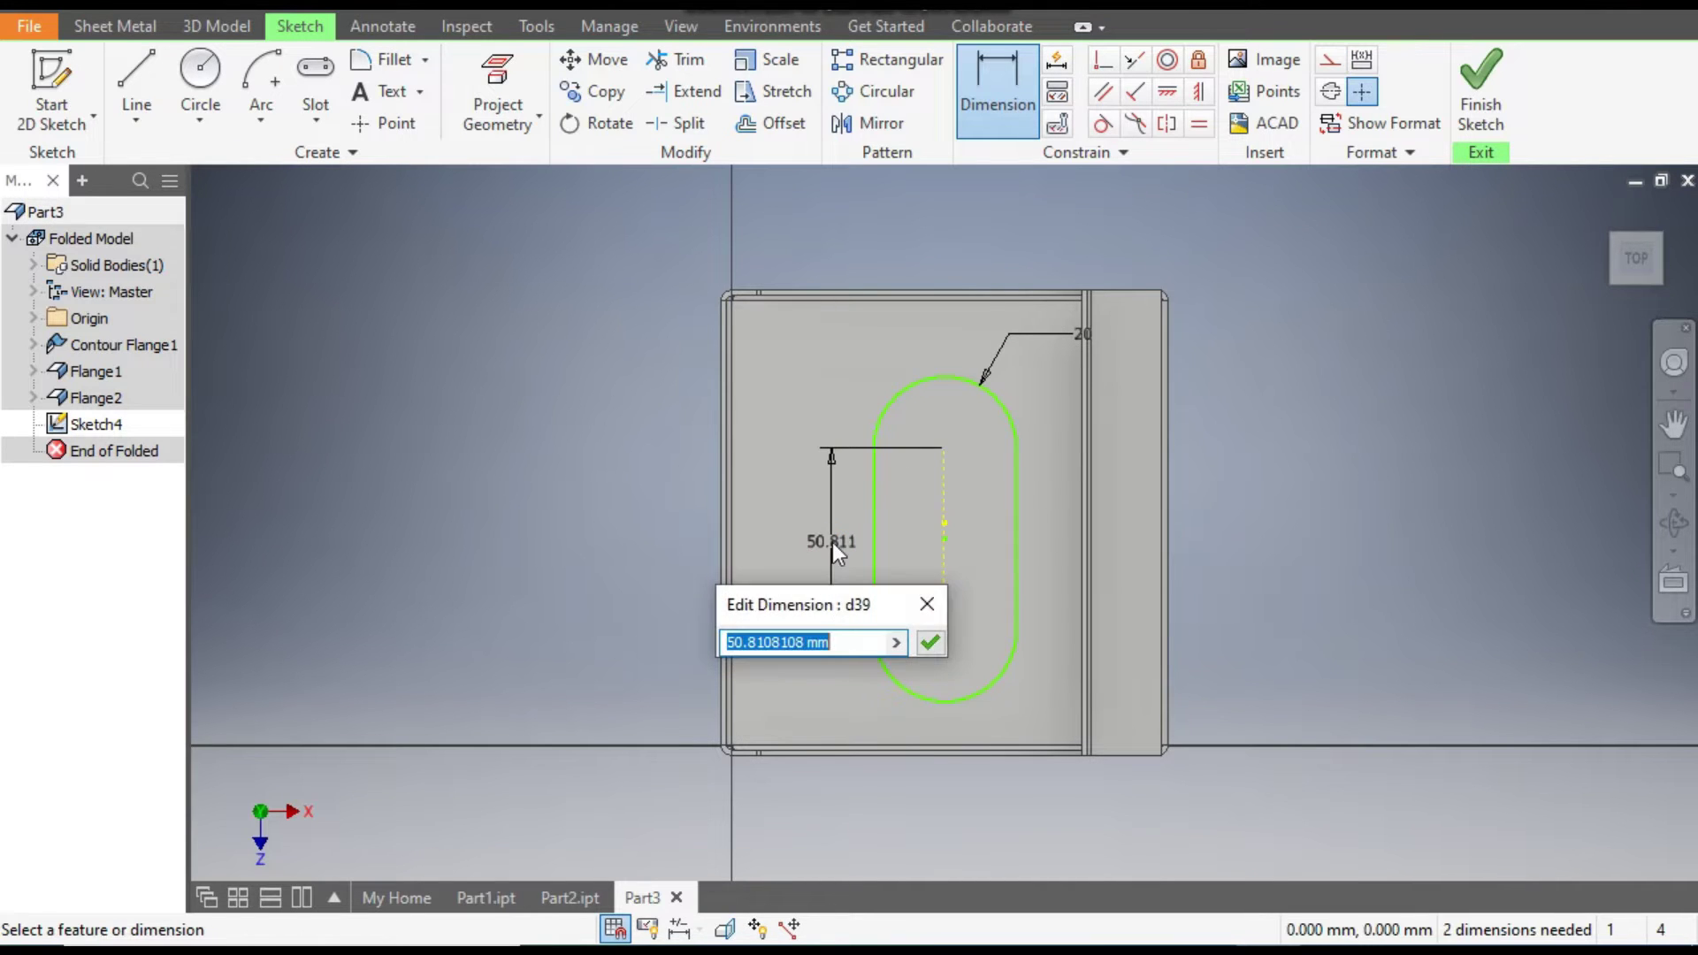
{"action": "type", "text": "50"}
{"action": "key", "text": "Return"}
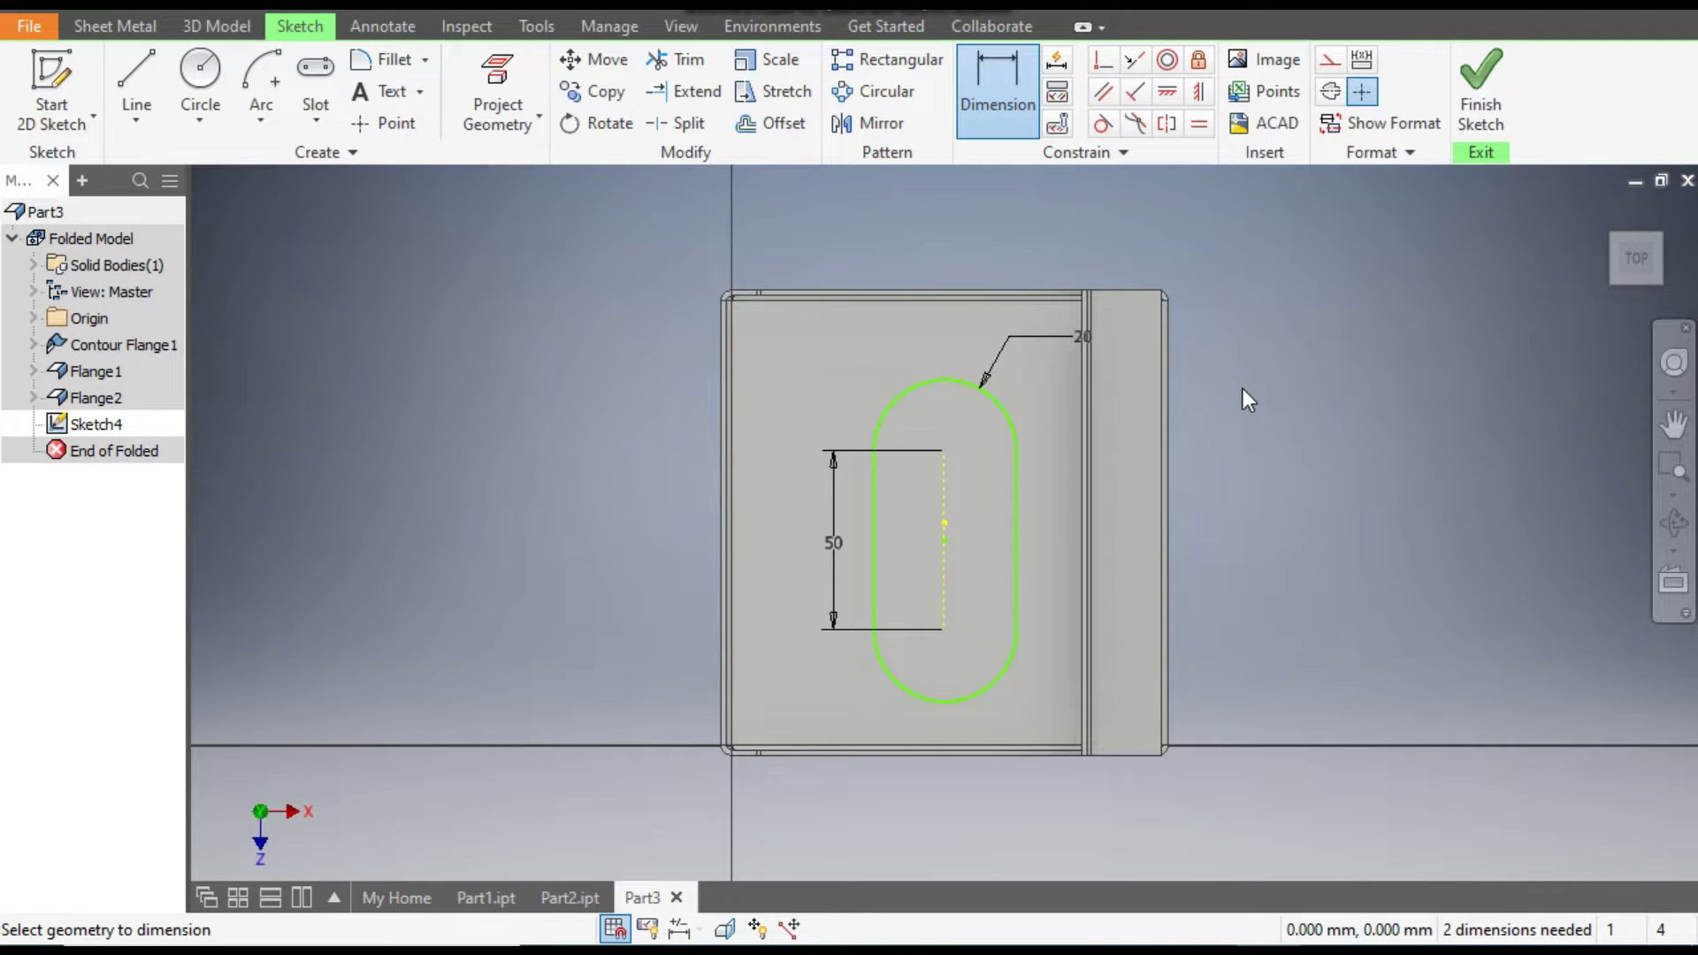
{"action": "key", "text": "Escape"}
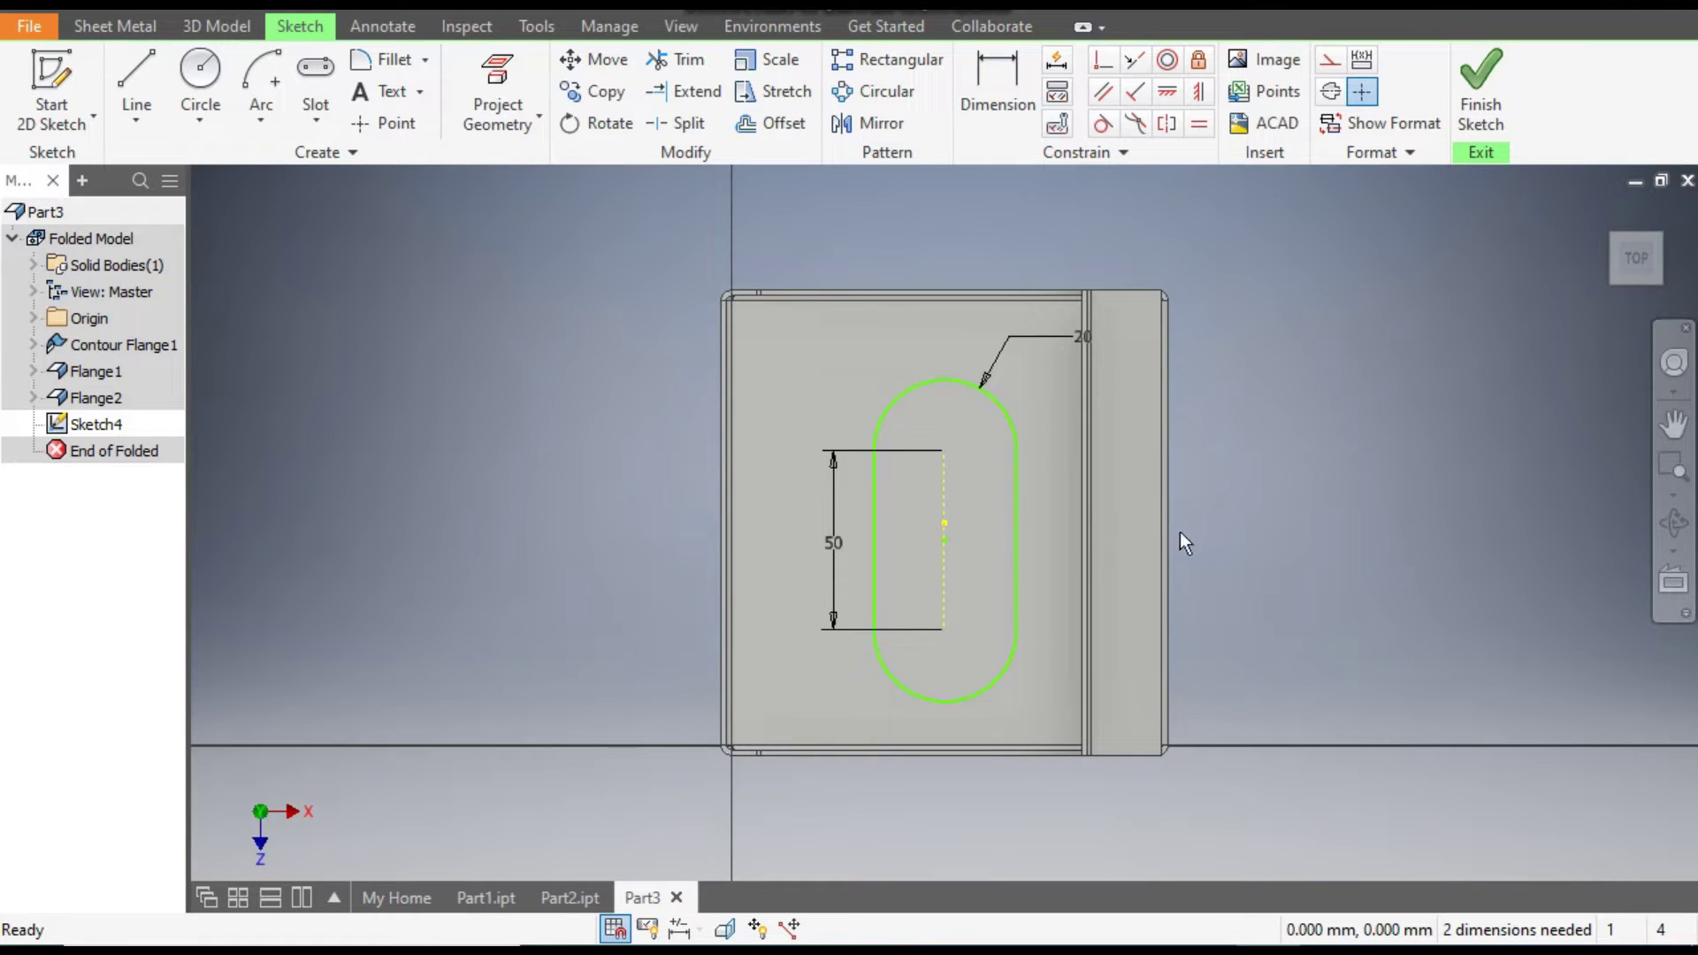
- Make the slot's midpoint coincident with the base's center point and convert the whole slot to construction geometry
{"action": "left_click", "coordinate": [1105, 64]}
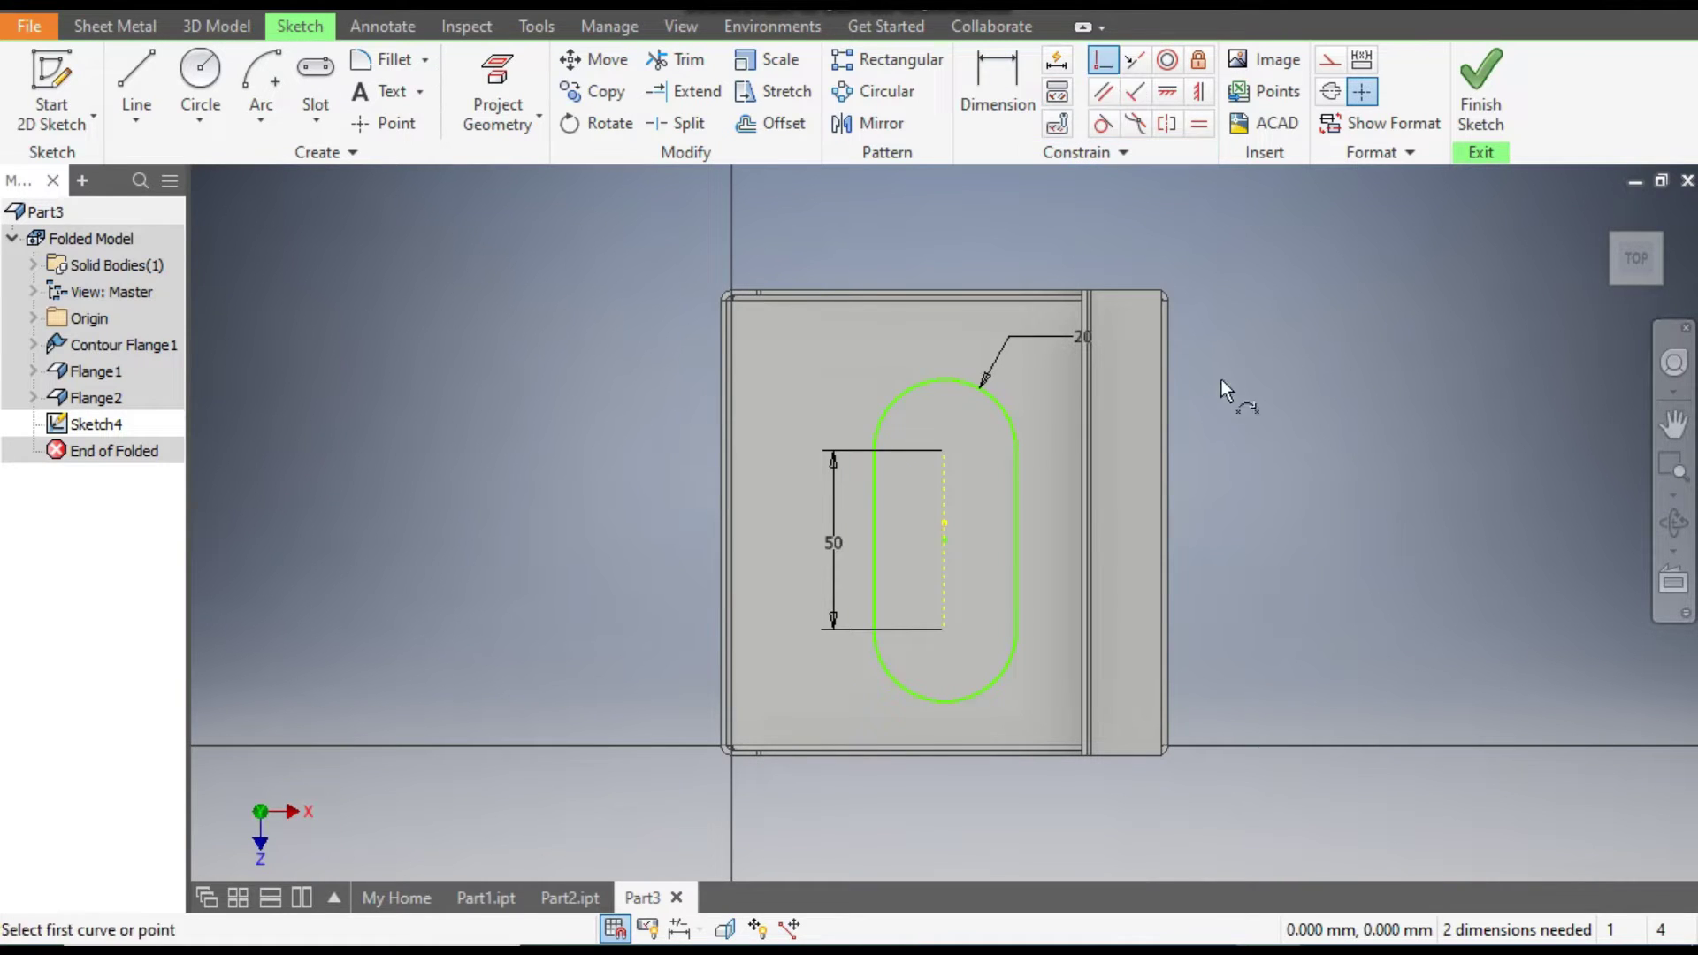
{"action": "left_click", "coordinate": [944, 540]}
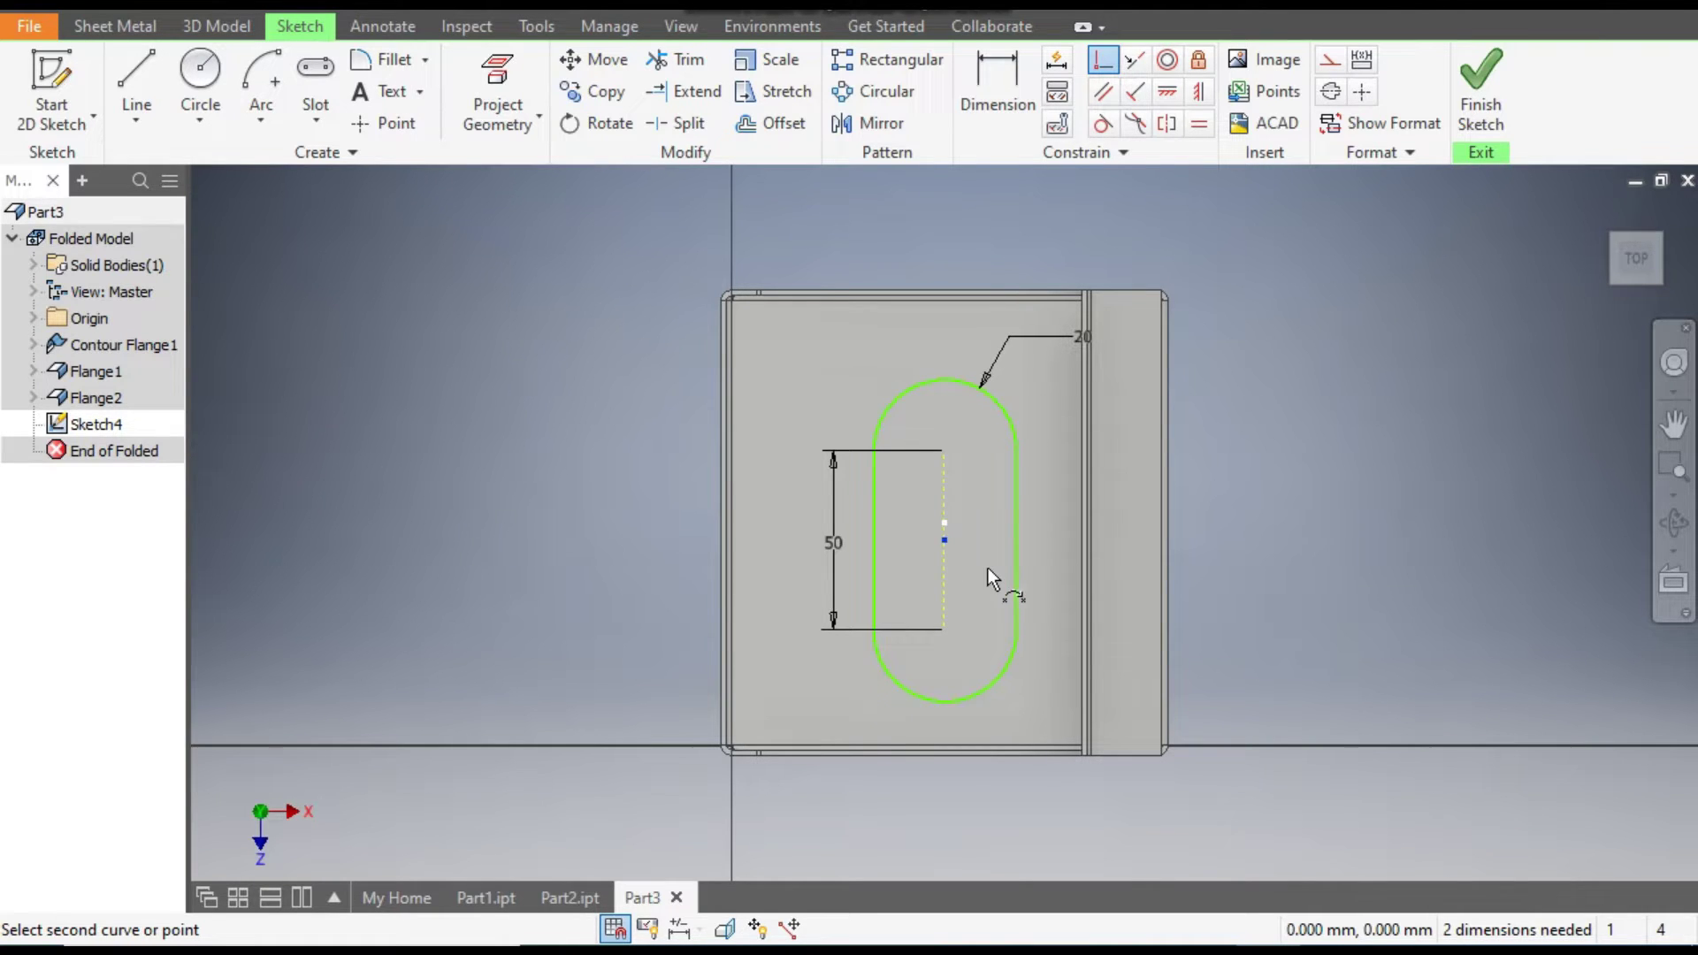
{"action": "left_click", "coordinate": [989, 568]}
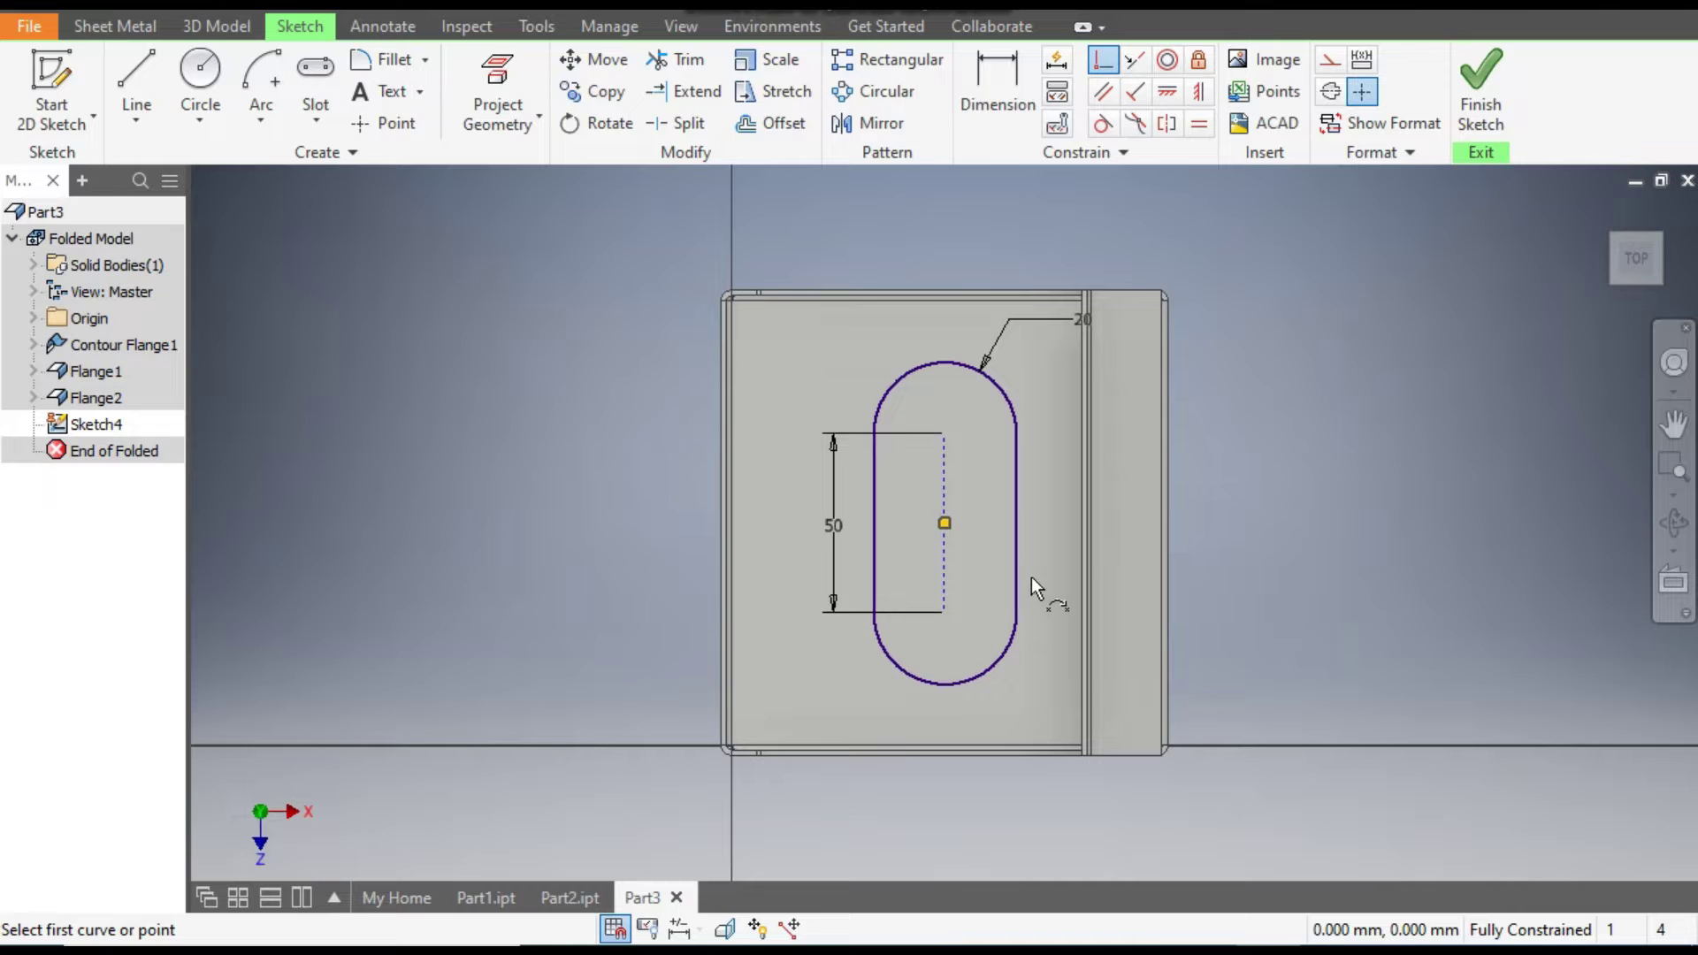
{"action": "key", "text": "Escape"}
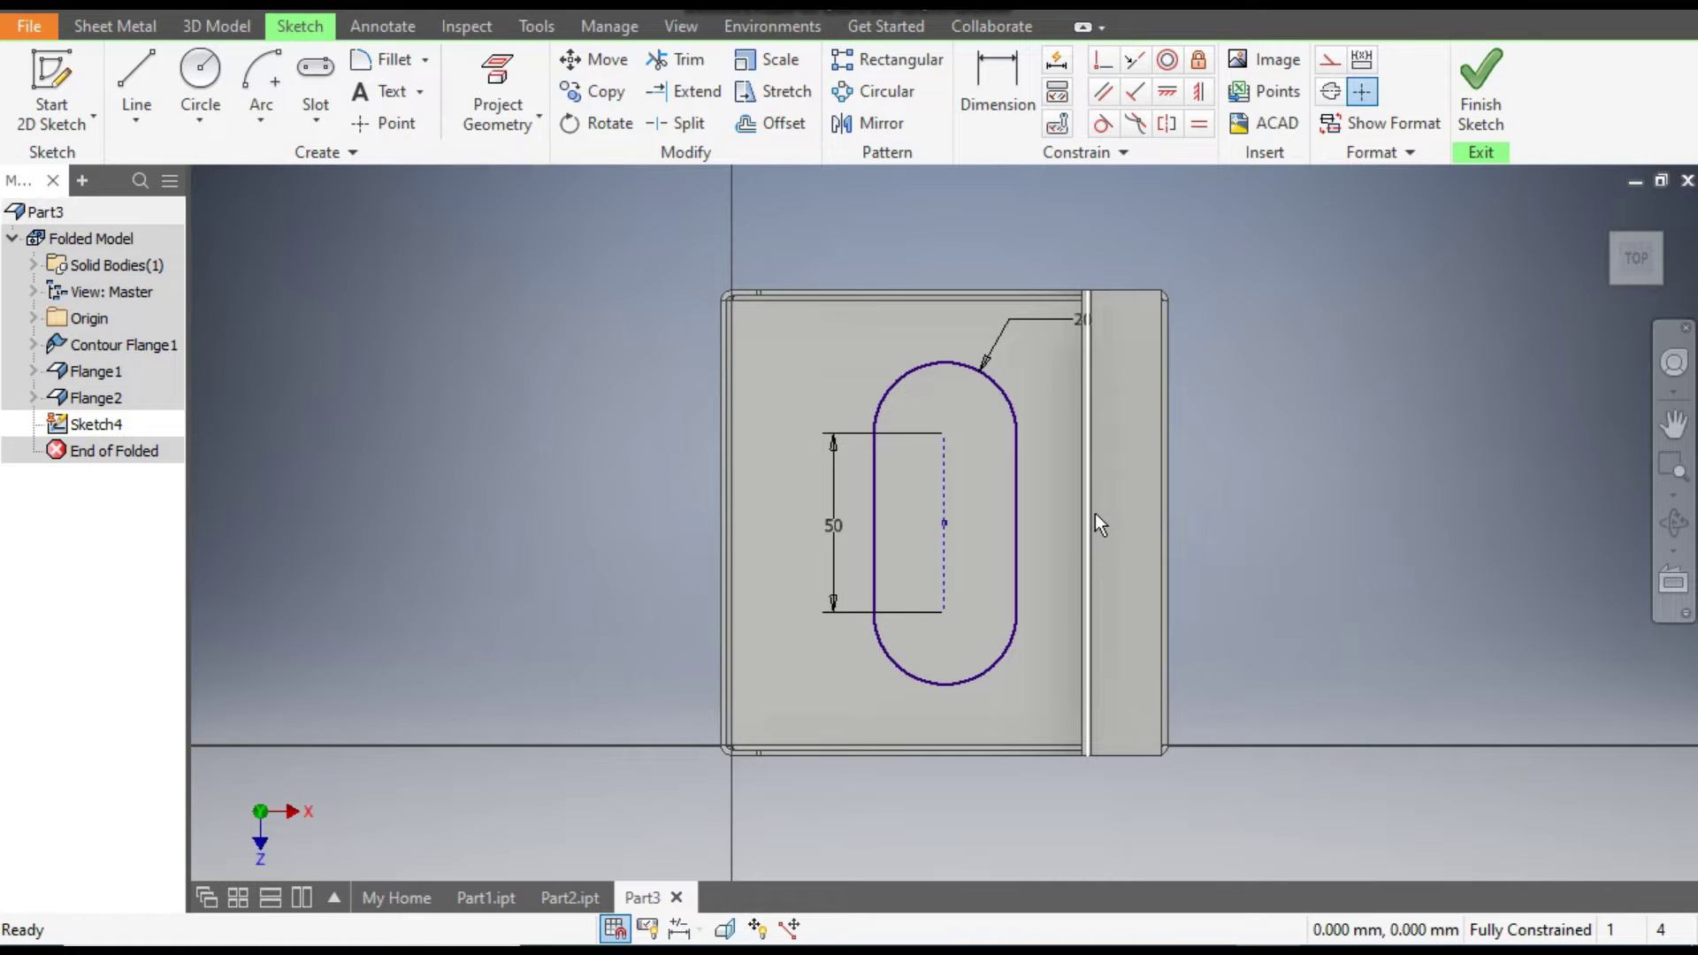
{"action": "left_click_drag", "start_coordinate": [1059, 327], "coordinate": [845, 718]}
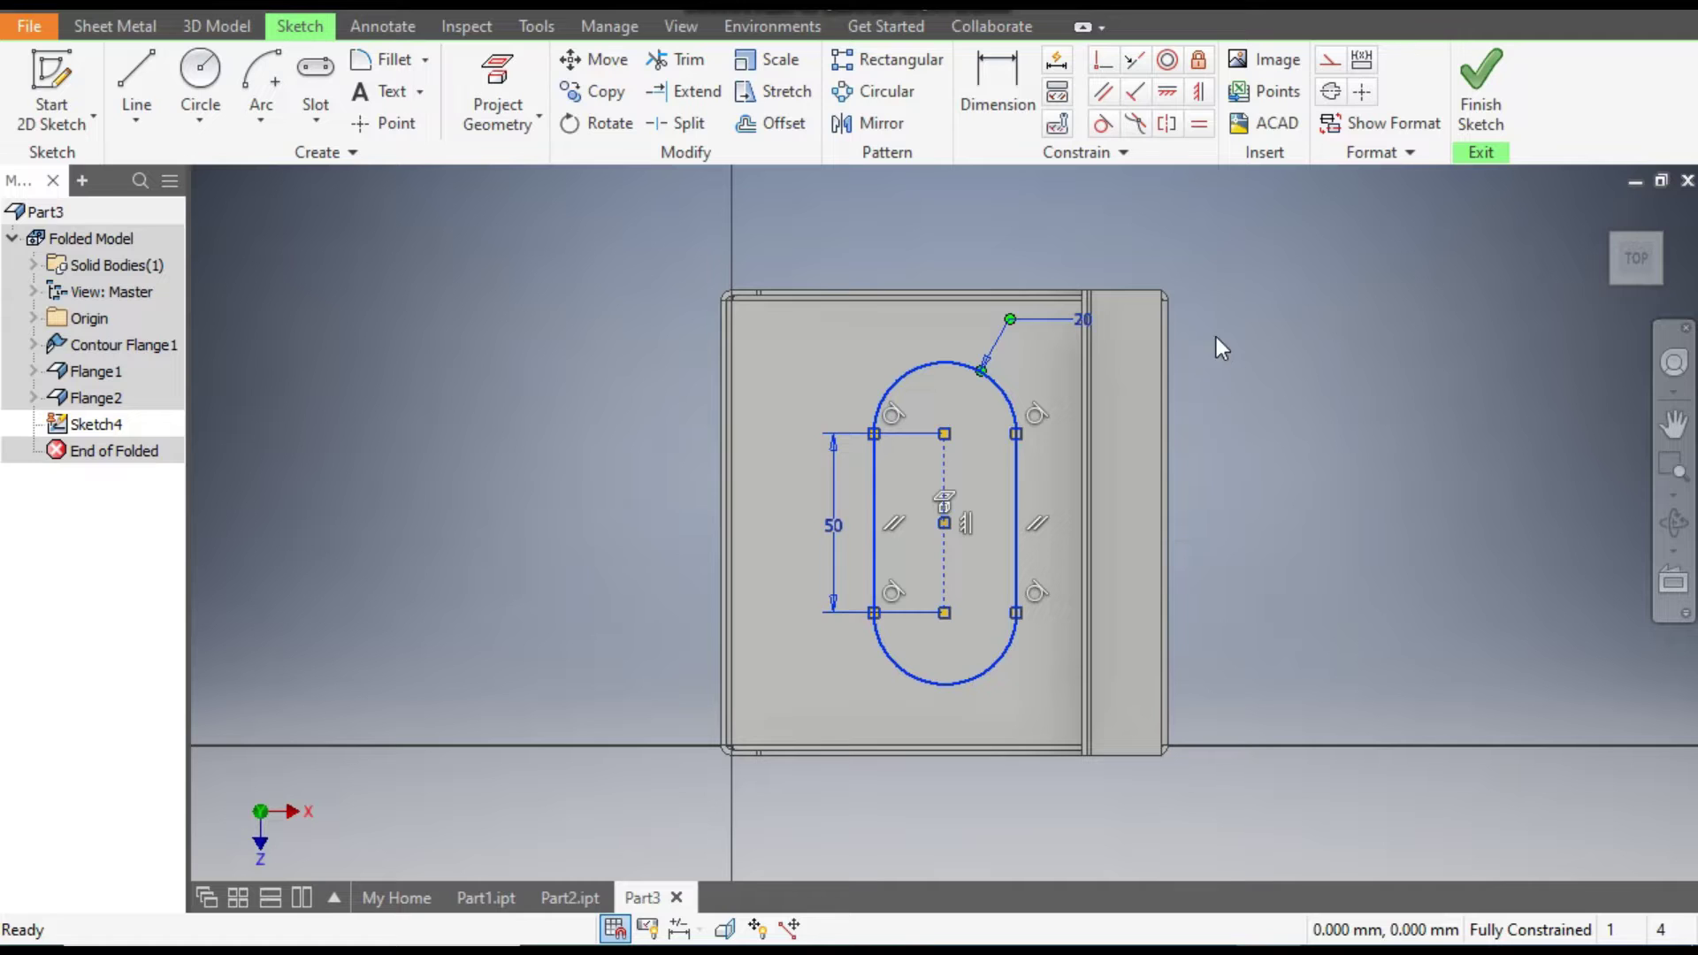
{"action": "left_click", "coordinate": [1329, 59]}
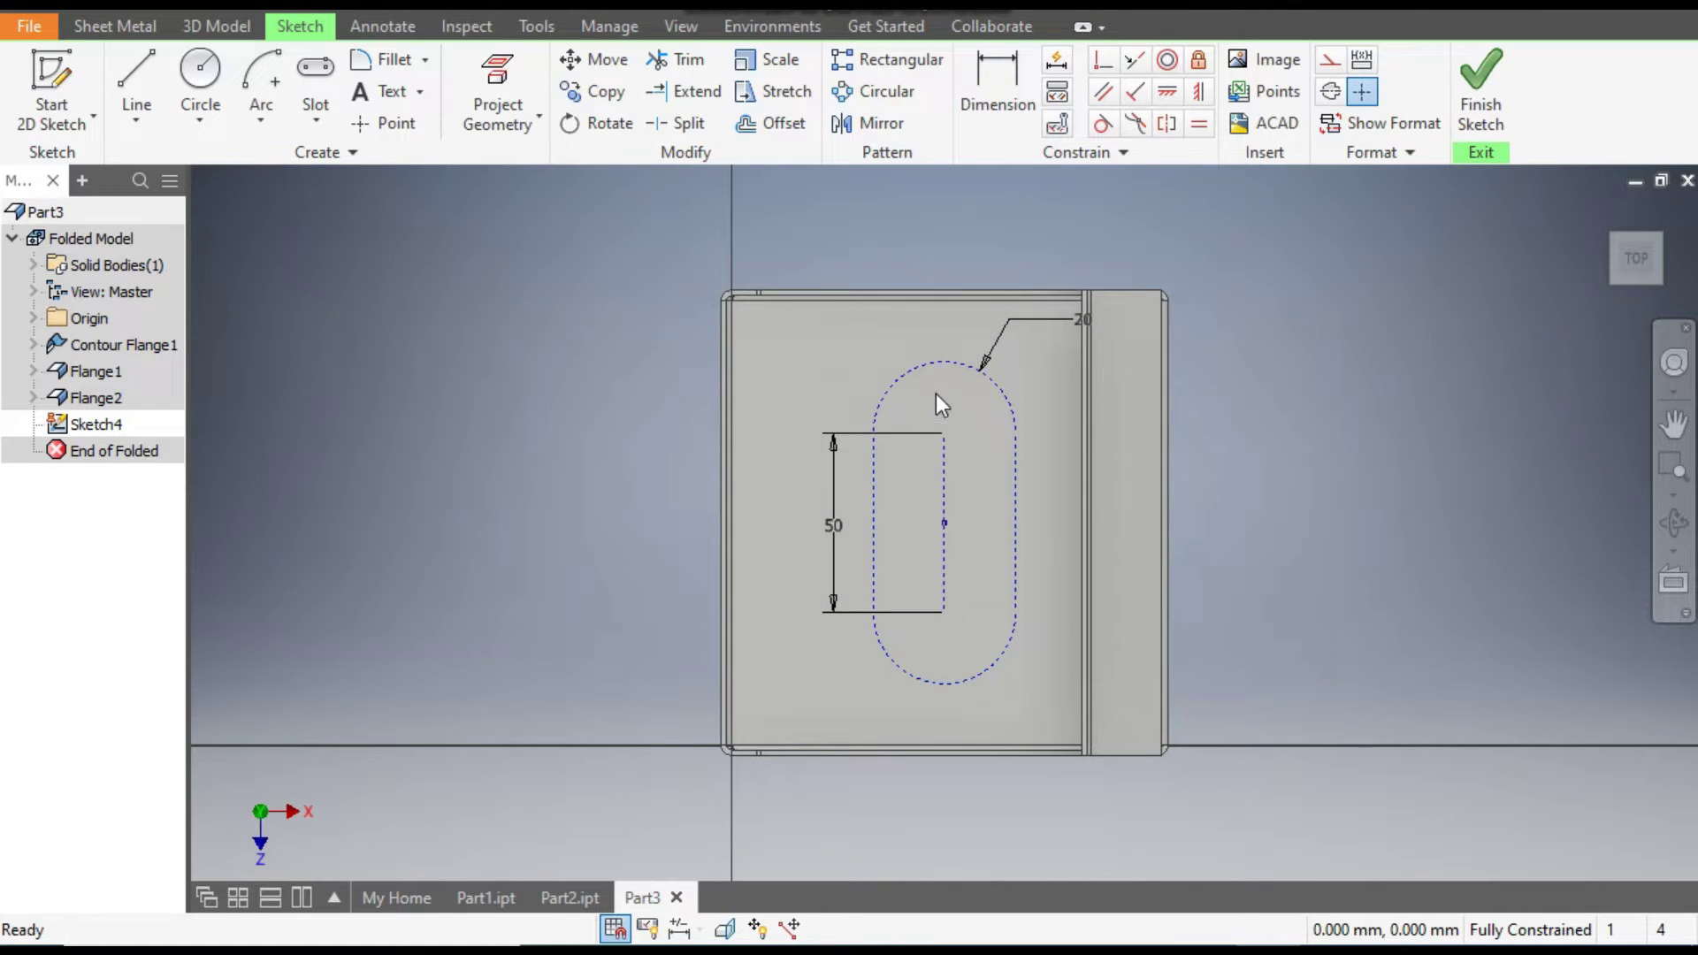
- Sketch a 5 mm diameter circle in the base corner between the tall wall and the back edge
{"action": "left_click", "coordinate": [212, 88]}
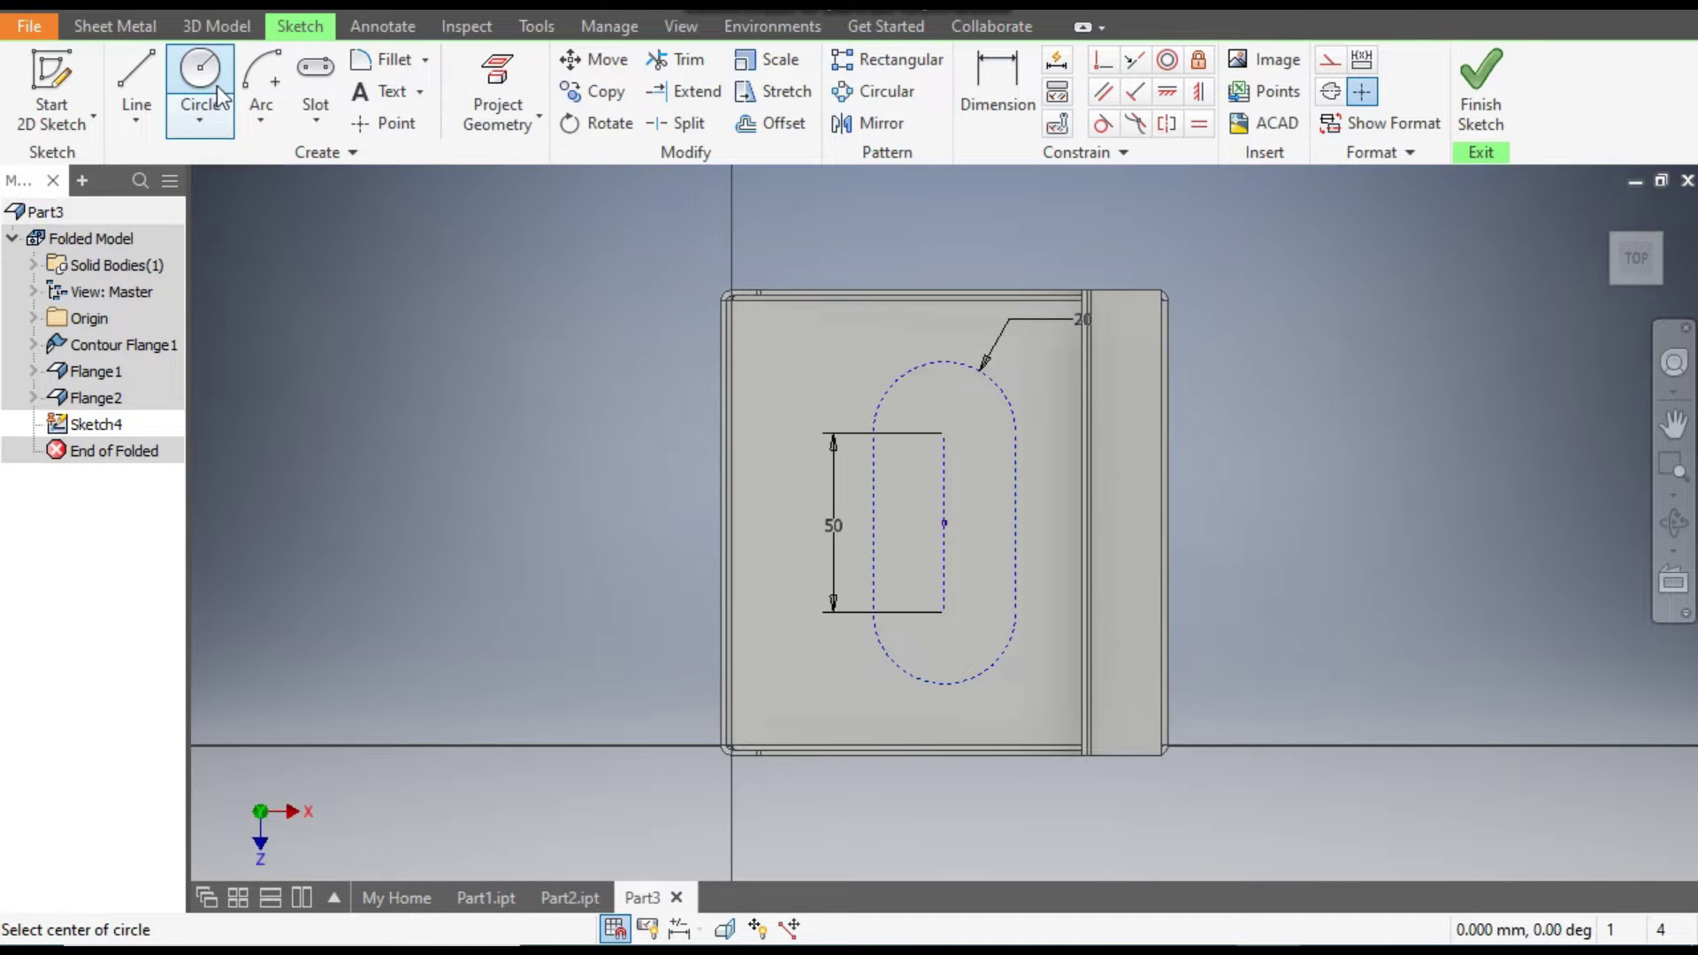
{"action": "scroll", "coordinate": [778, 327], "scroll_direction": "up", "scroll_amount": 3}
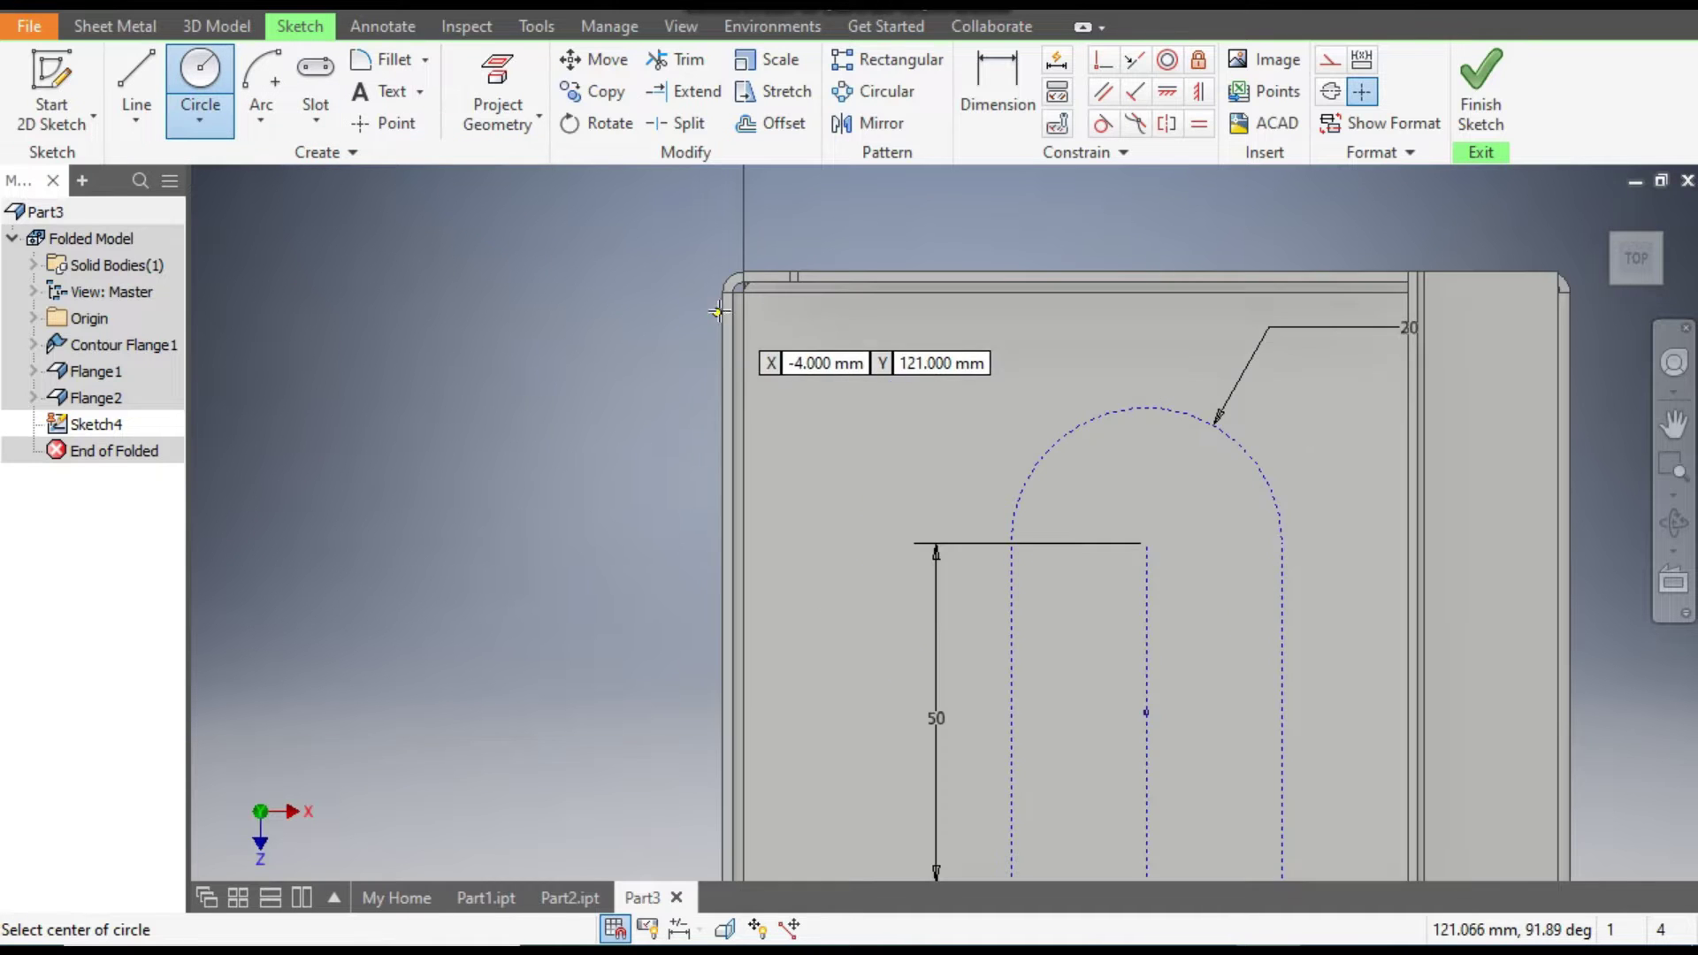
{"action": "left_click", "coordinate": [783, 332]}
{"action": "type", "text": "5"}
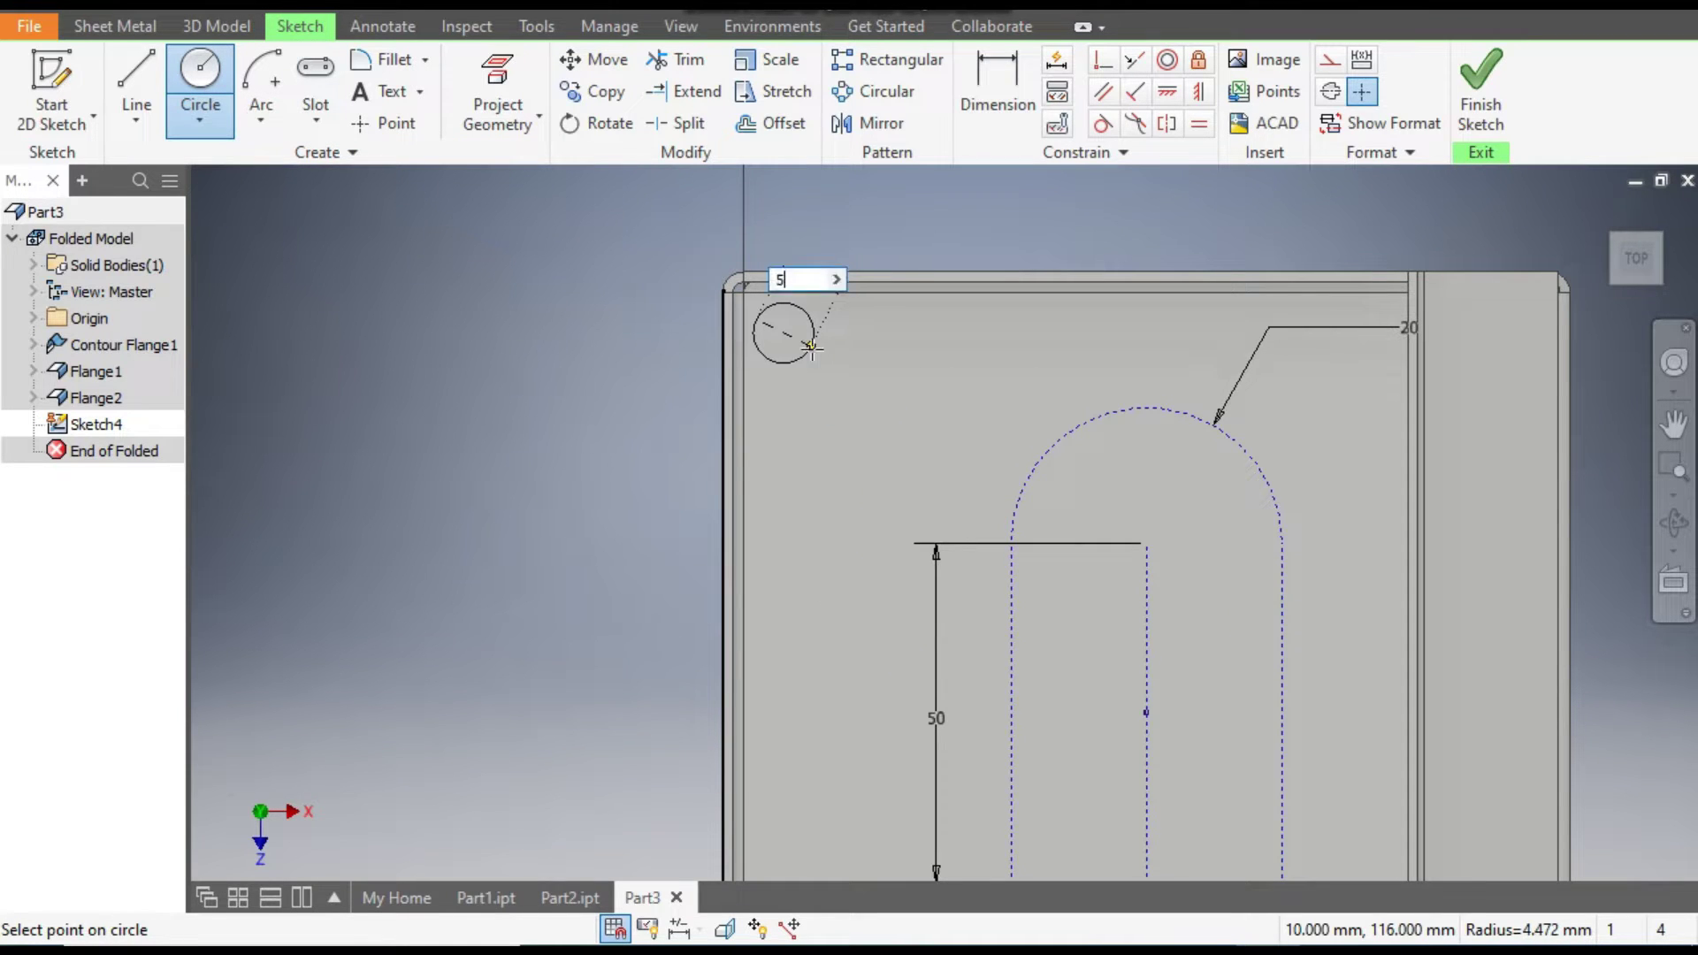
{"action": "key", "text": "Return"}
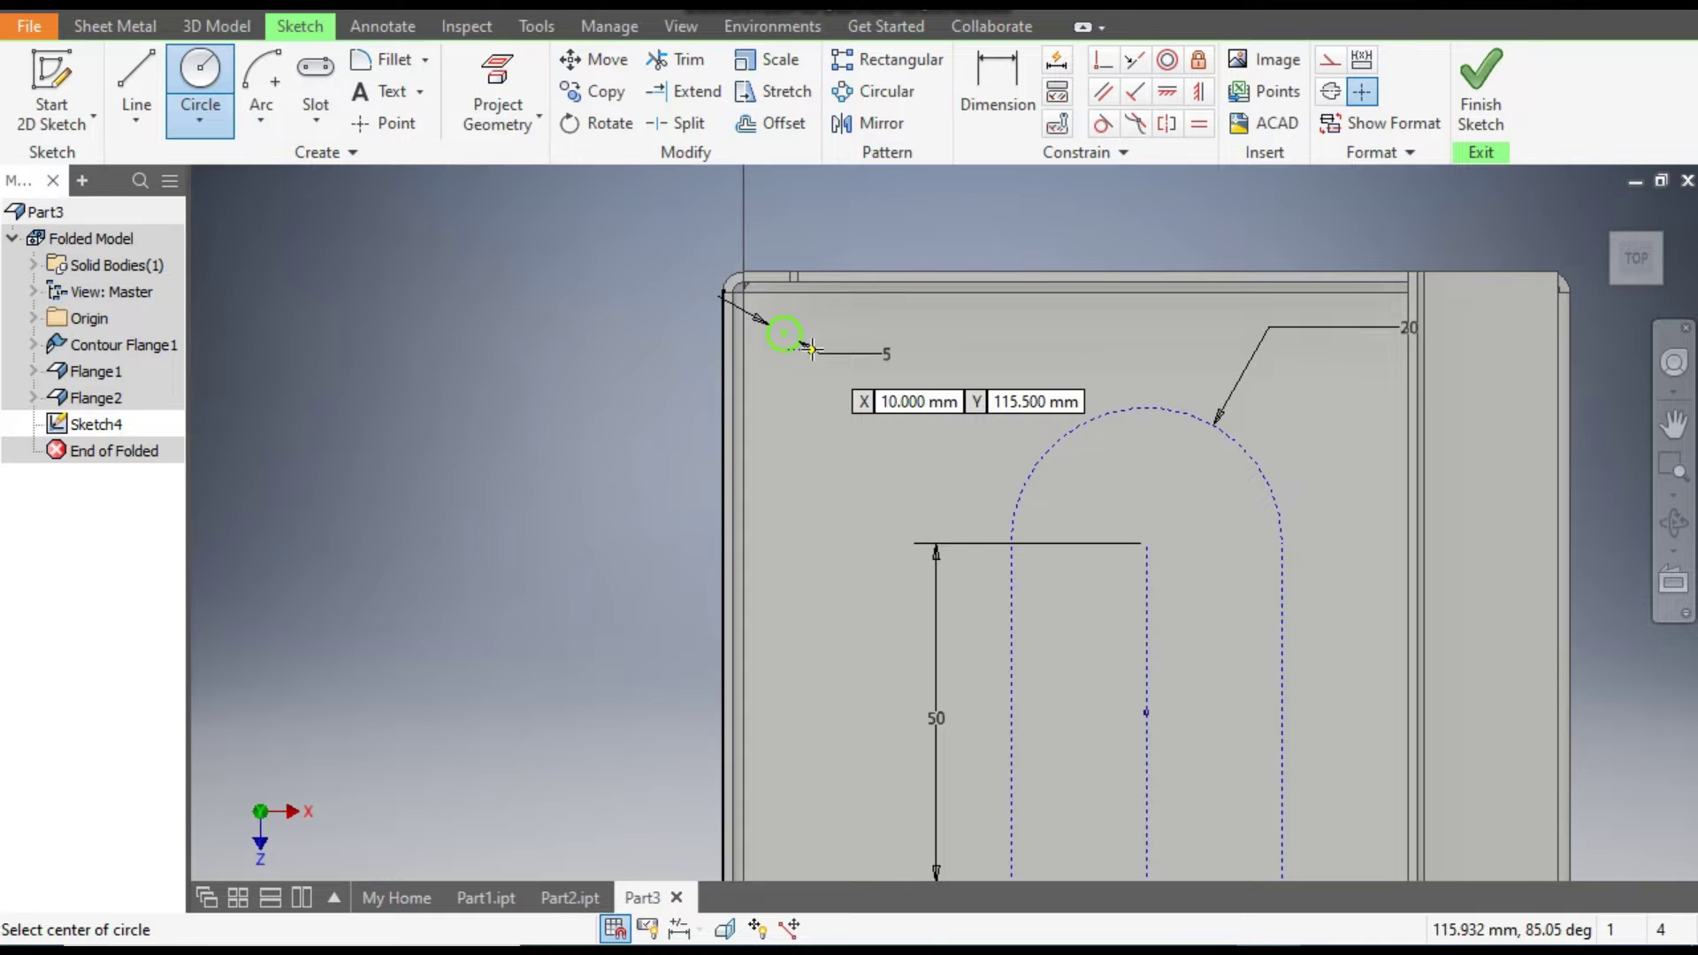
- Dimension the circle's center 10 mm from the back edge and 10 mm from the tall wall's outer edge
{"action": "left_click", "coordinate": [995, 65]}
{"action": "left_click", "coordinate": [829, 272]}
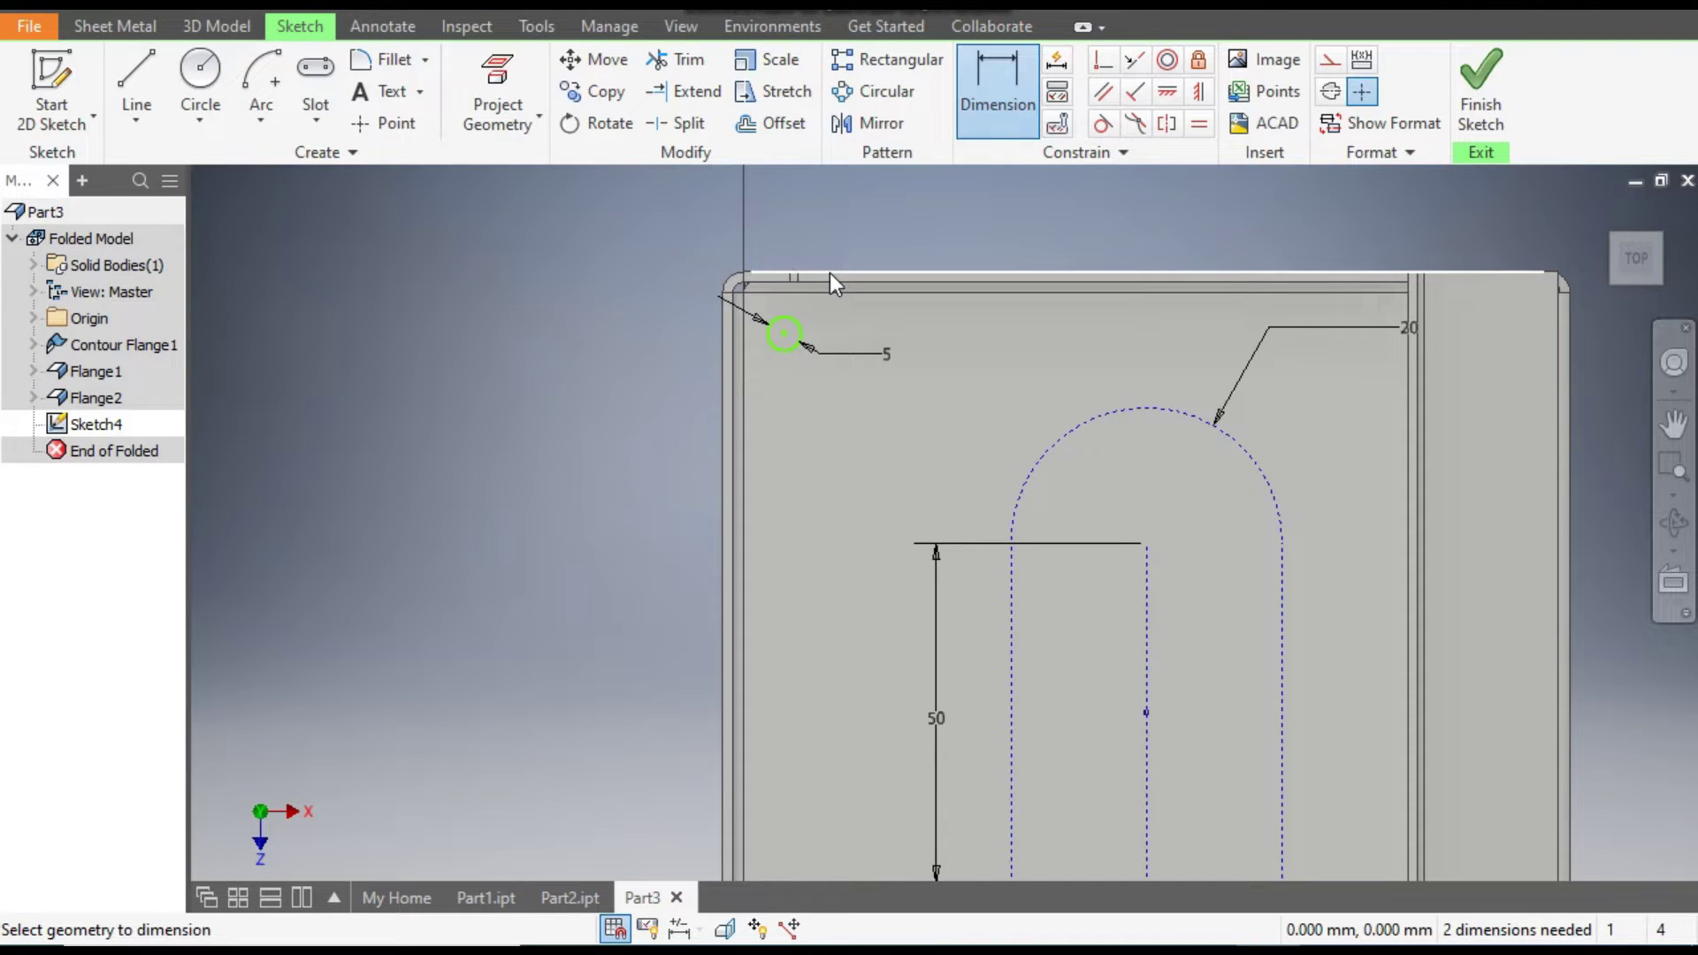
{"action": "left_click", "coordinate": [784, 334]}
{"action": "left_click", "coordinate": [844, 325]}
{"action": "type", "text": "10"}
{"action": "key", "text": "Return"}
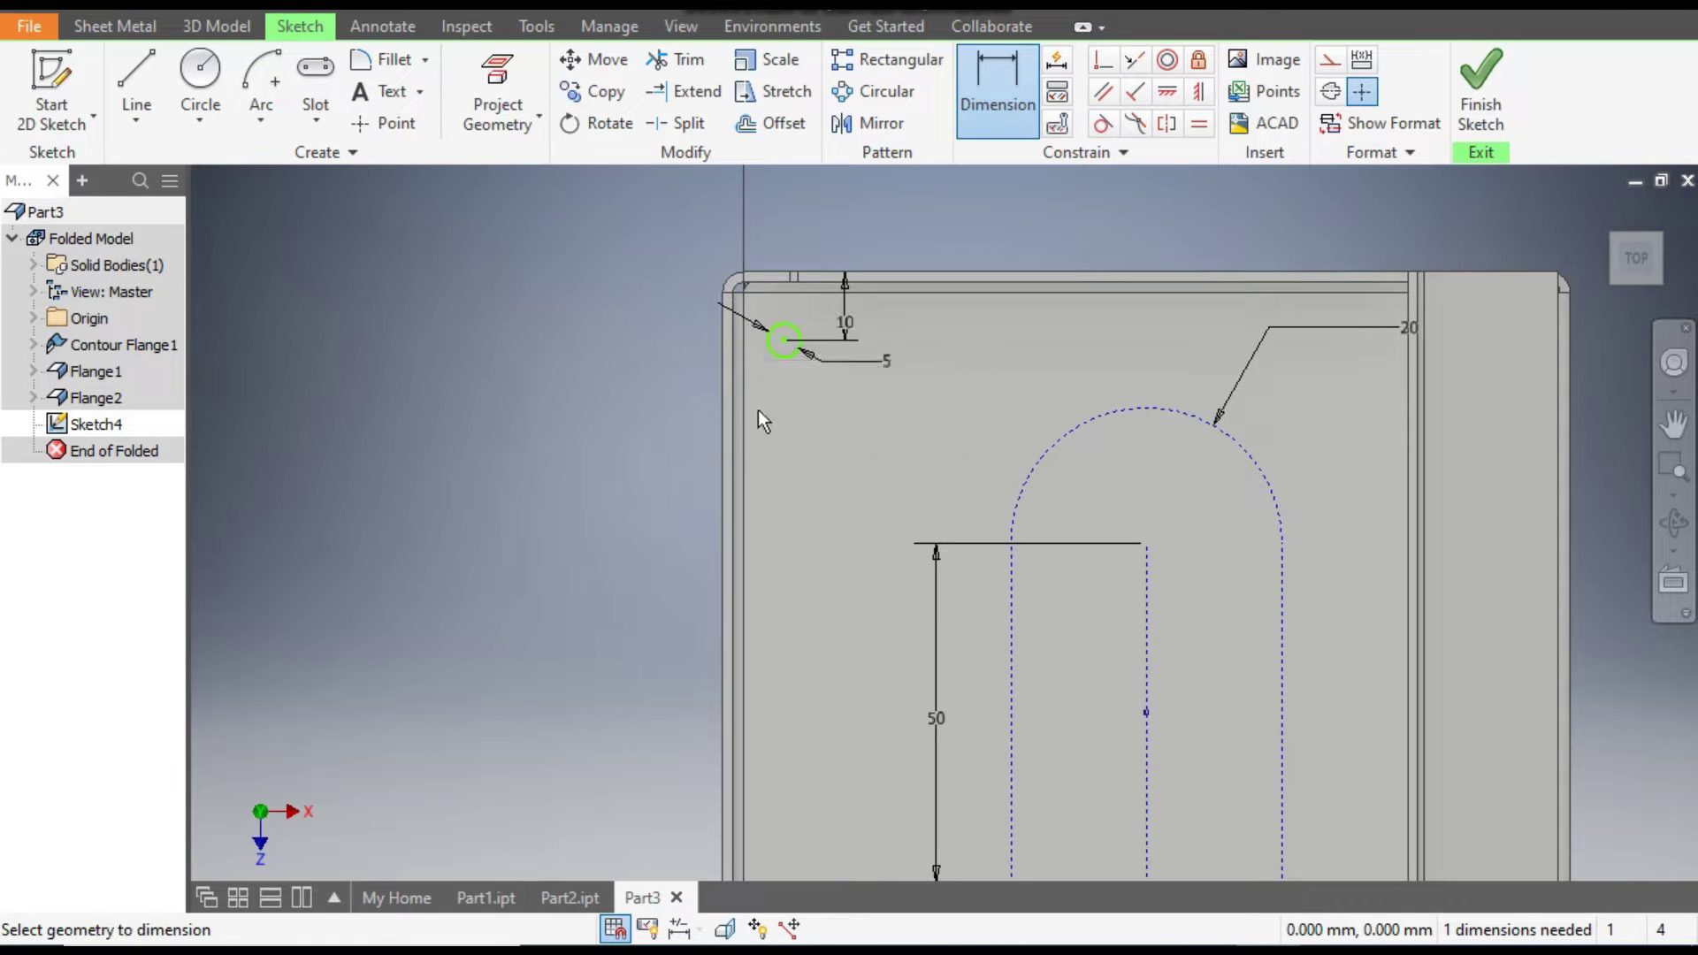
{"action": "left_click", "coordinate": [721, 368]}
{"action": "left_click", "coordinate": [778, 358]}
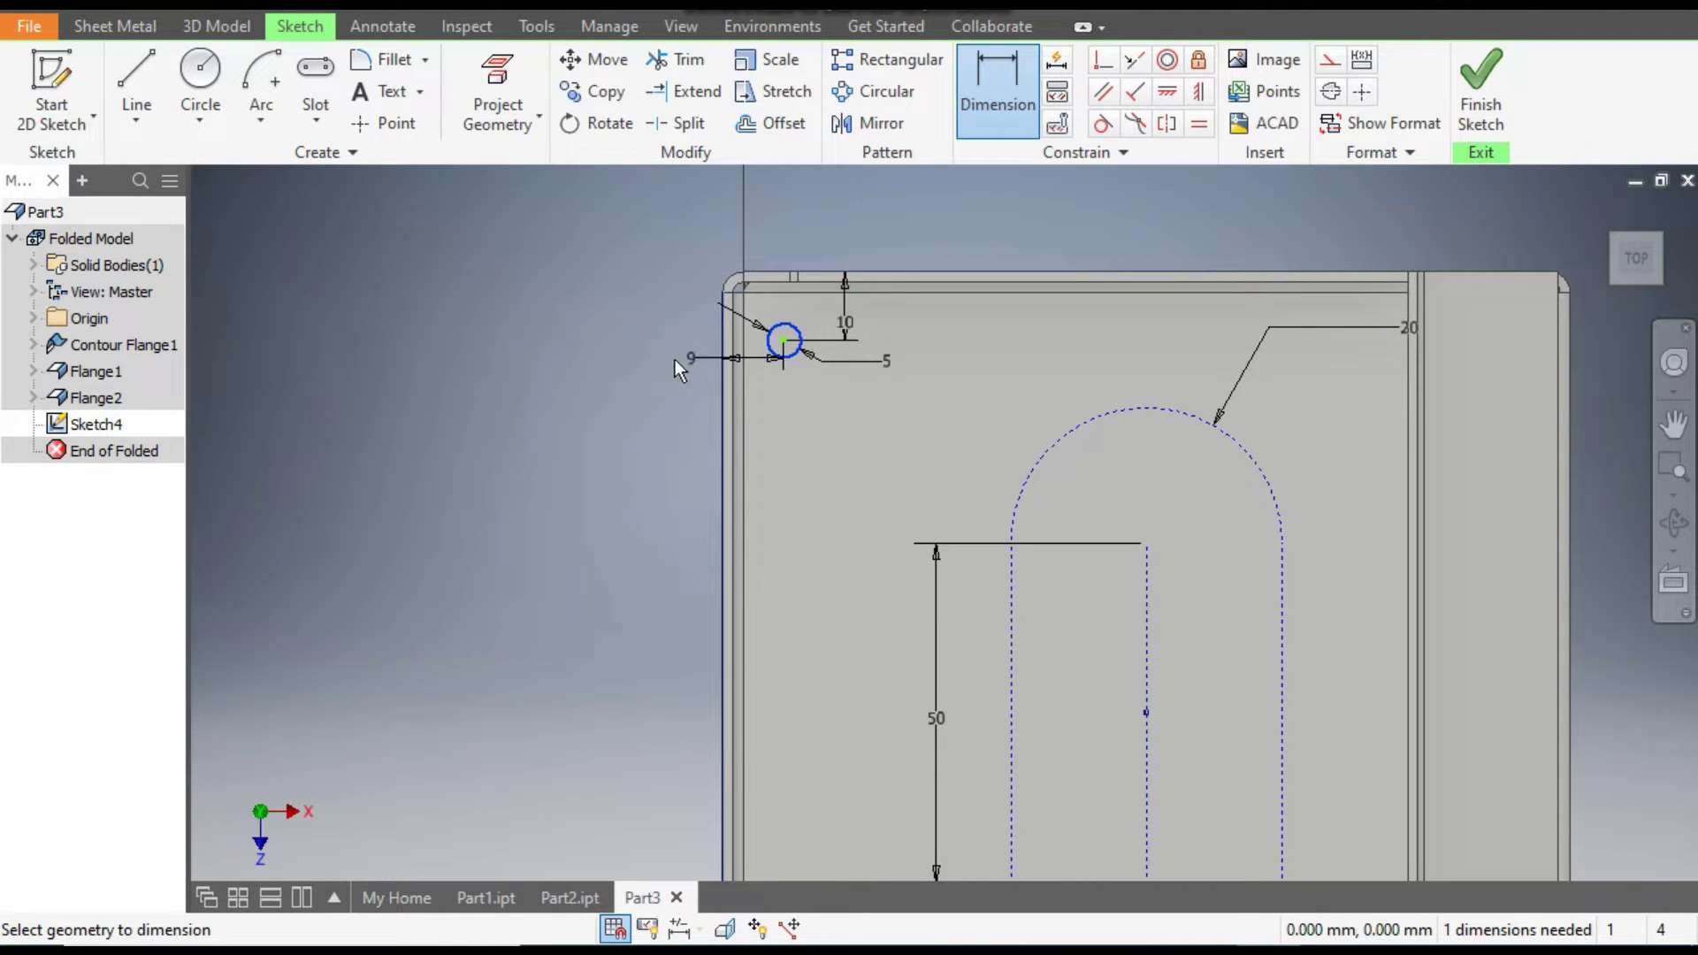
{"action": "left_click", "coordinate": [667, 360]}
{"action": "type", "text": "10"}
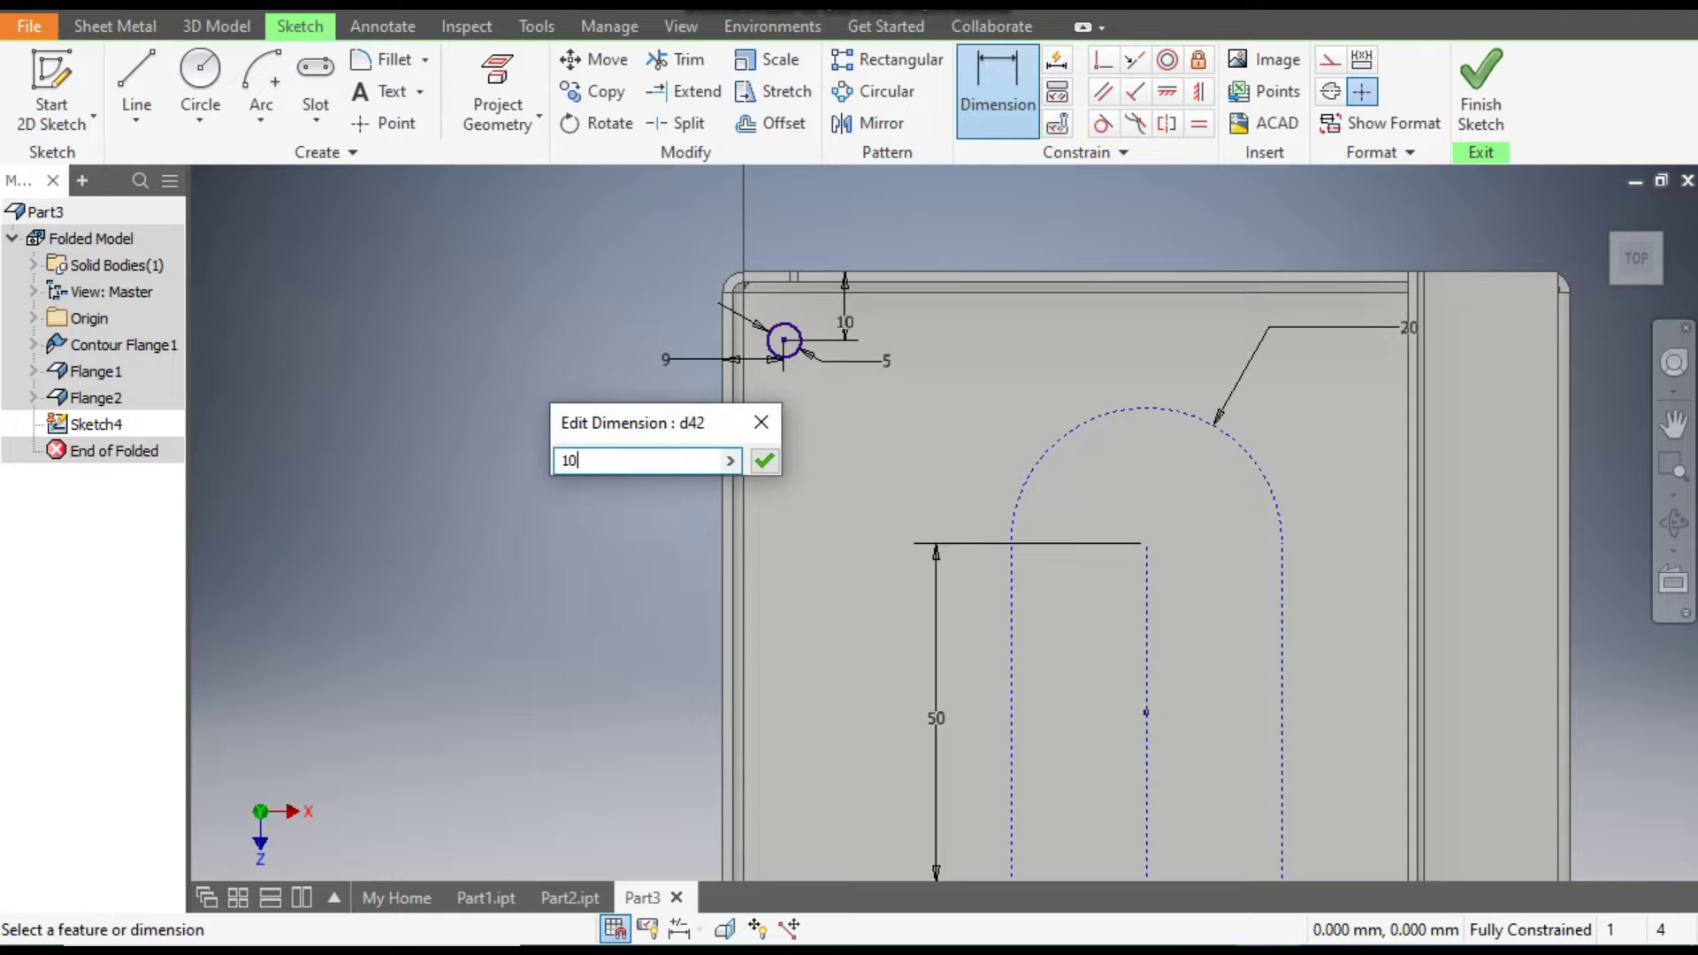
{"action": "key", "text": "Return"}
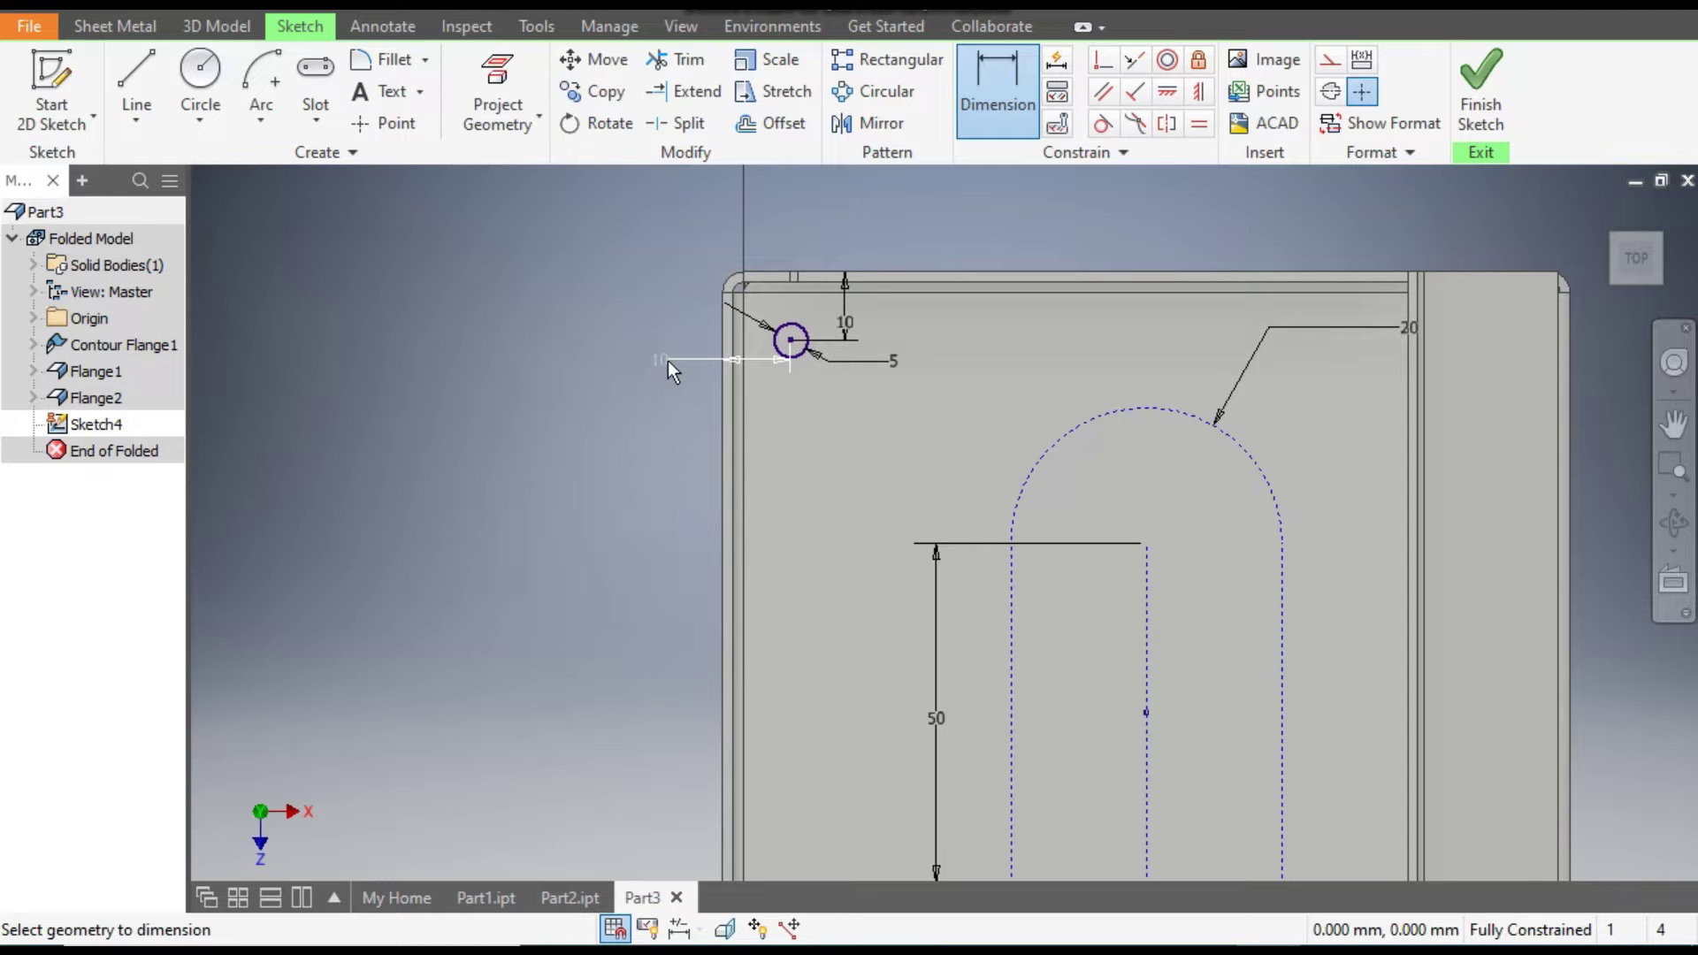
- Set up a rectangular pattern of the circle along the tall wall's edge with 13 instances spaced 9 mm apart
{"action": "left_click", "coordinate": [889, 59]}
{"action": "left_click", "coordinate": [782, 349]}
{"action": "scroll", "coordinate": [857, 219], "scroll_direction": "up", "scroll_amount": 5}
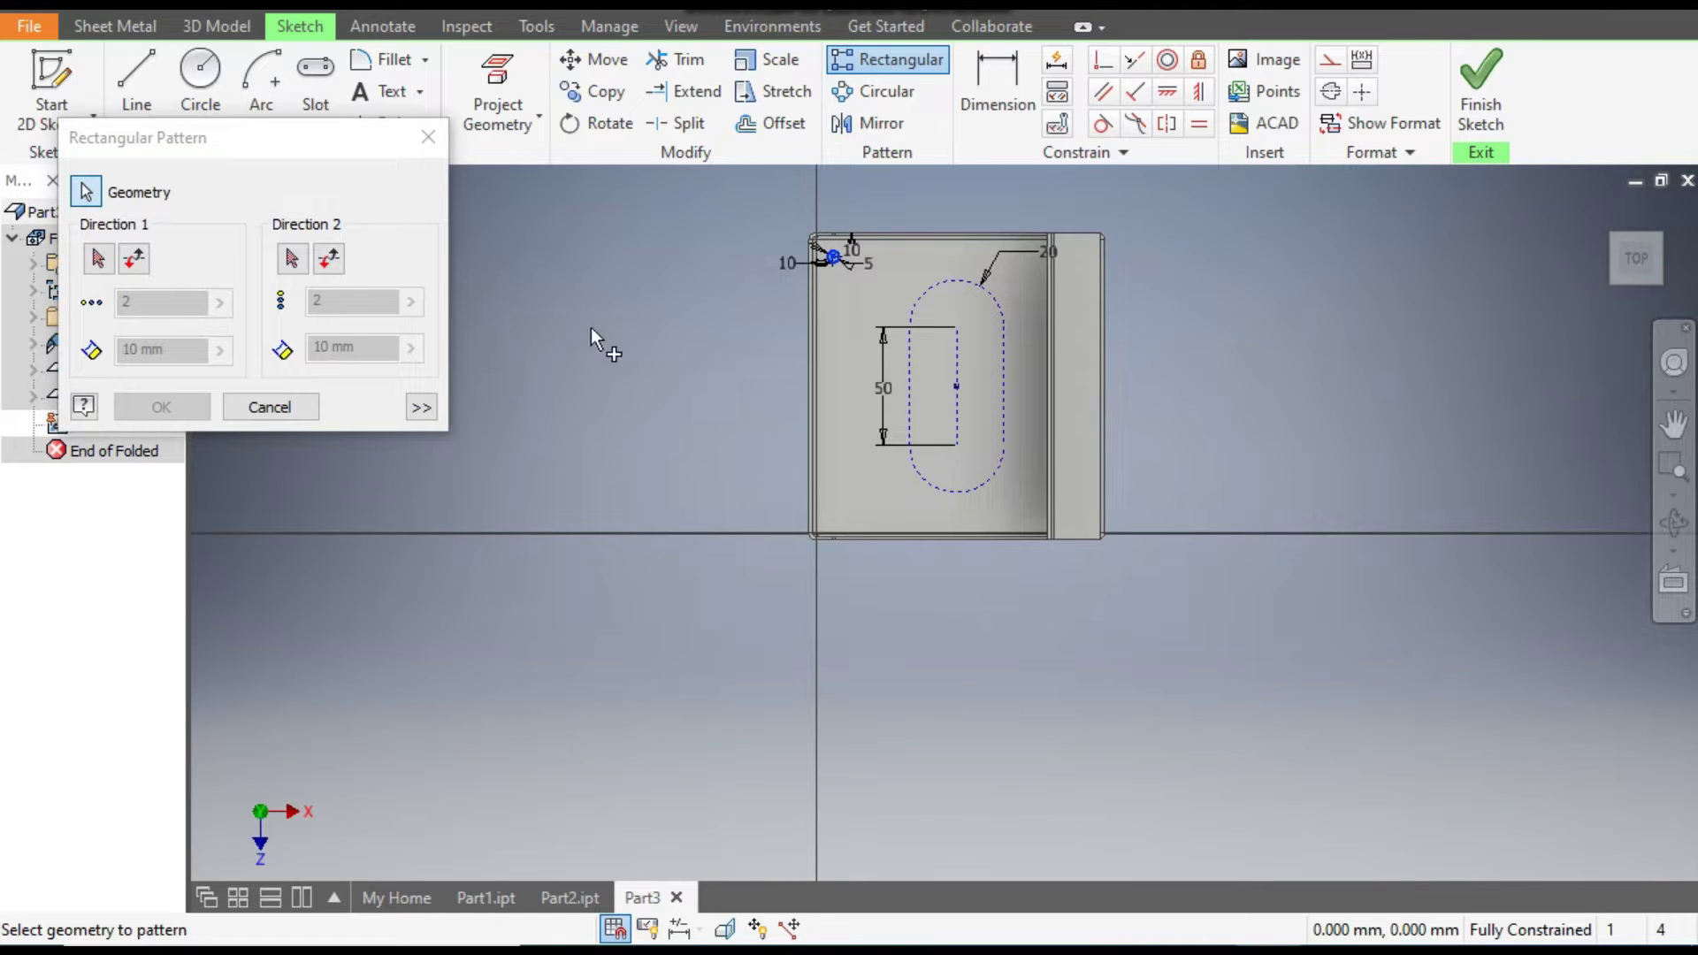
{"action": "scroll", "coordinate": [845, 270], "scroll_direction": "down", "scroll_amount": 3}
{"action": "left_click", "coordinate": [98, 259]}
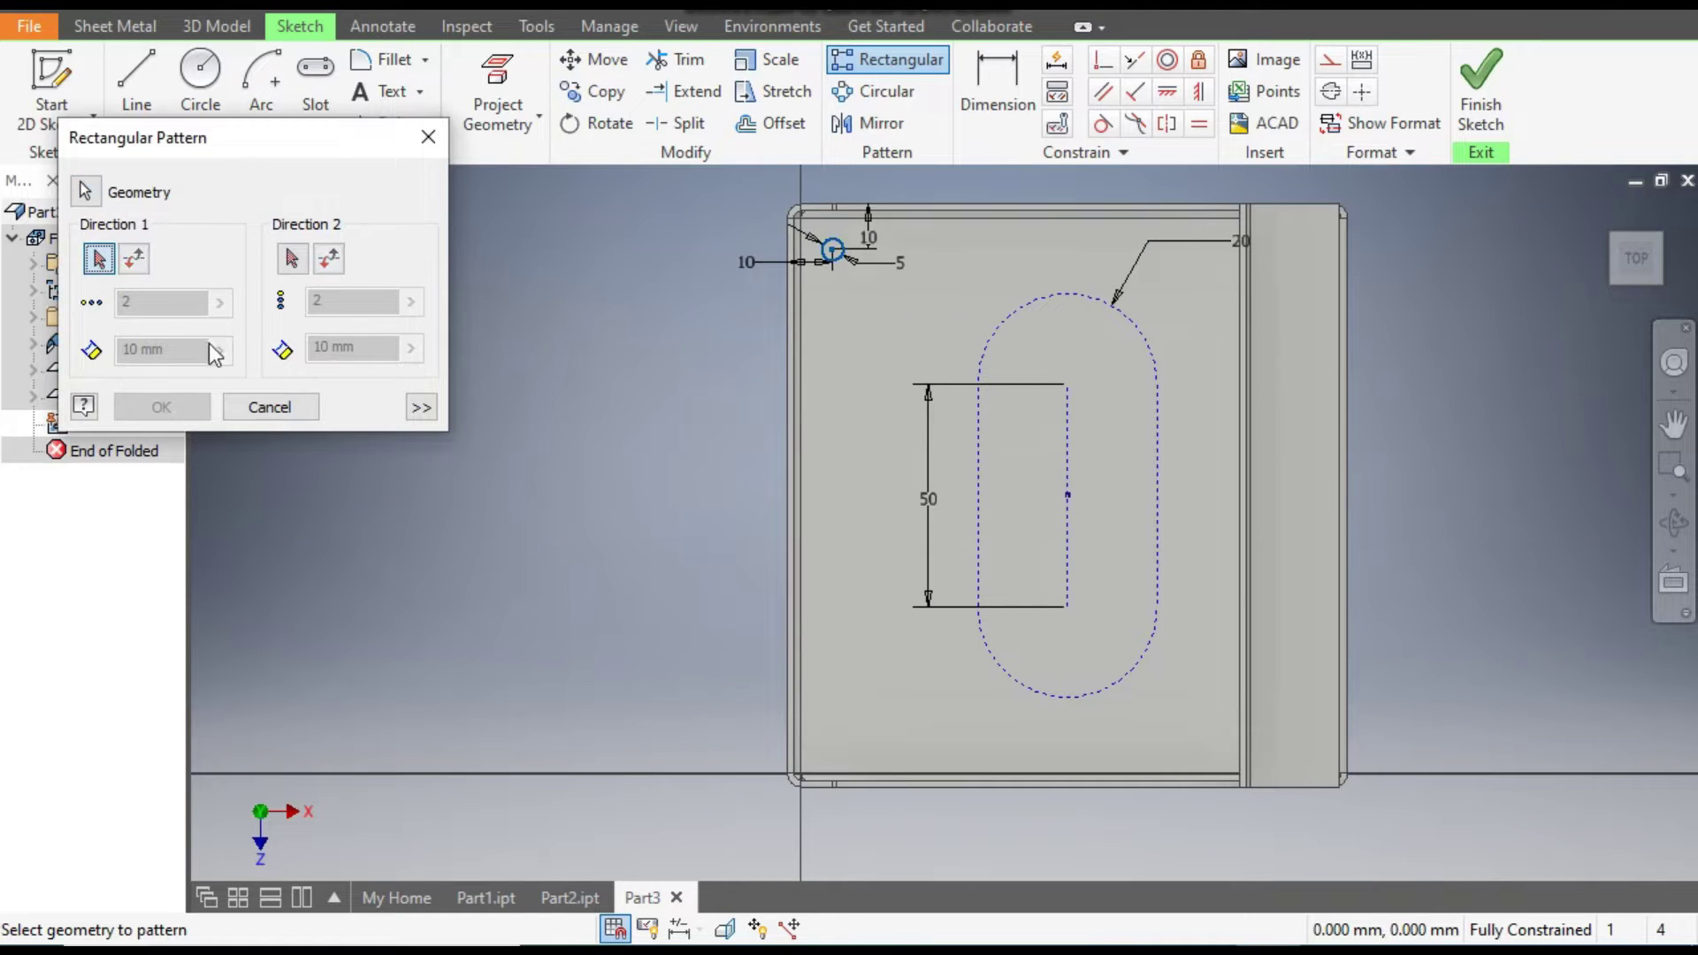
{"action": "left_click", "coordinate": [784, 327]}
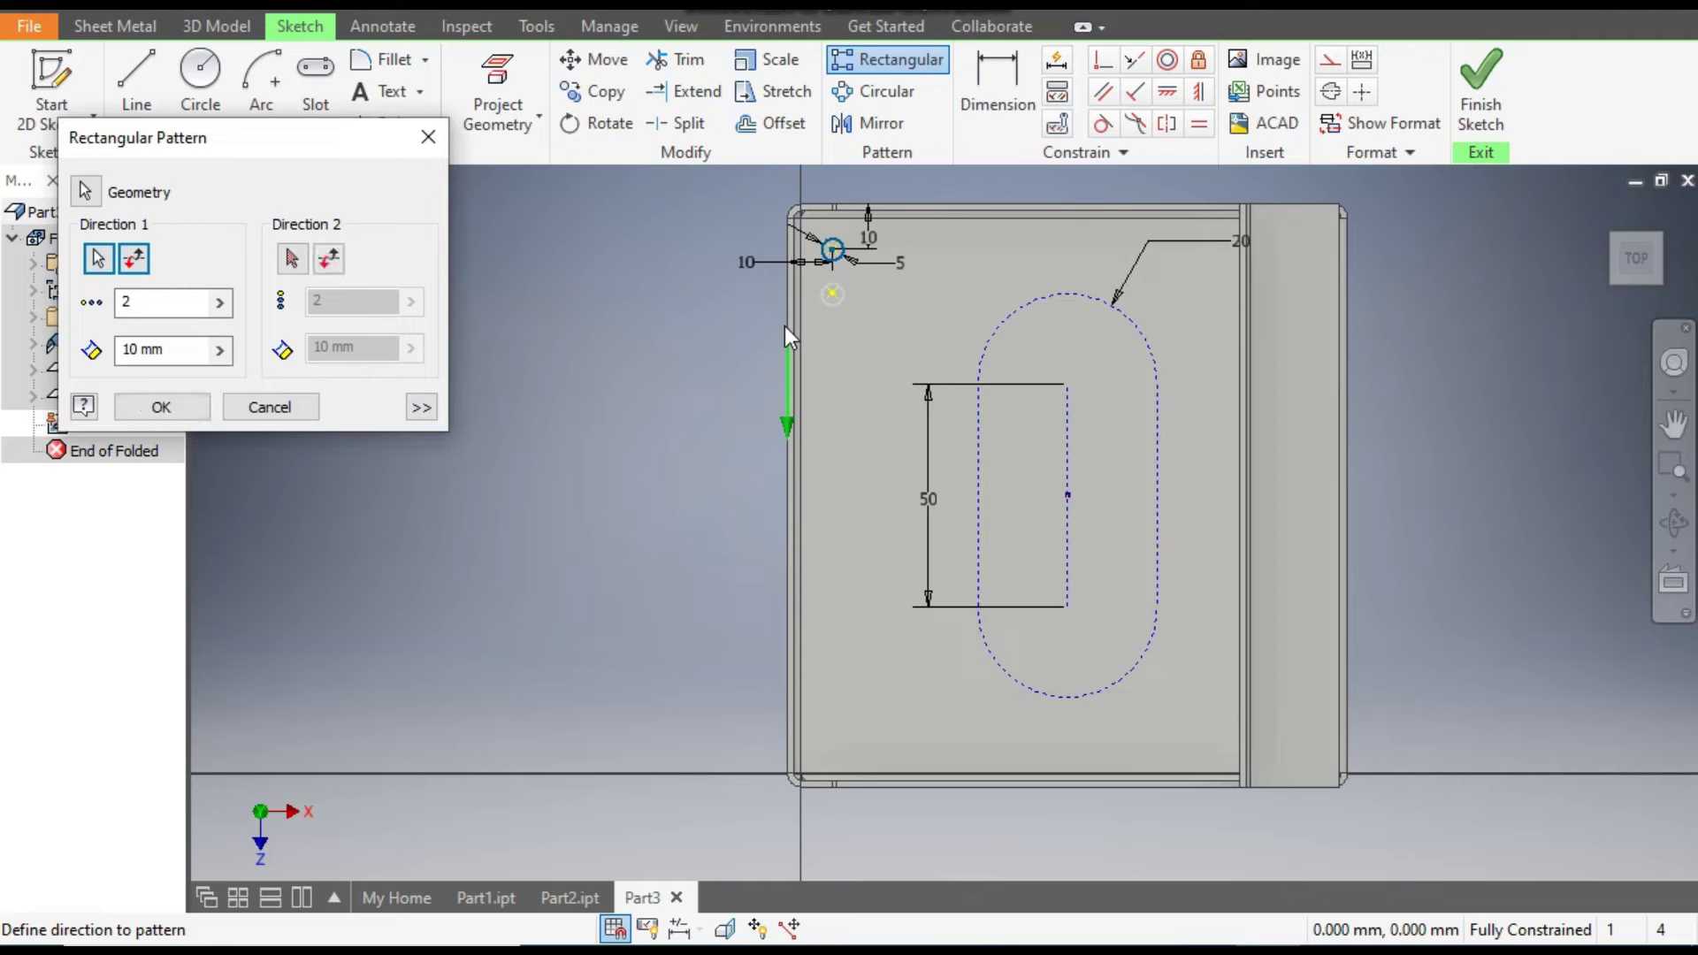
{"action": "left_click", "coordinate": [189, 348]}
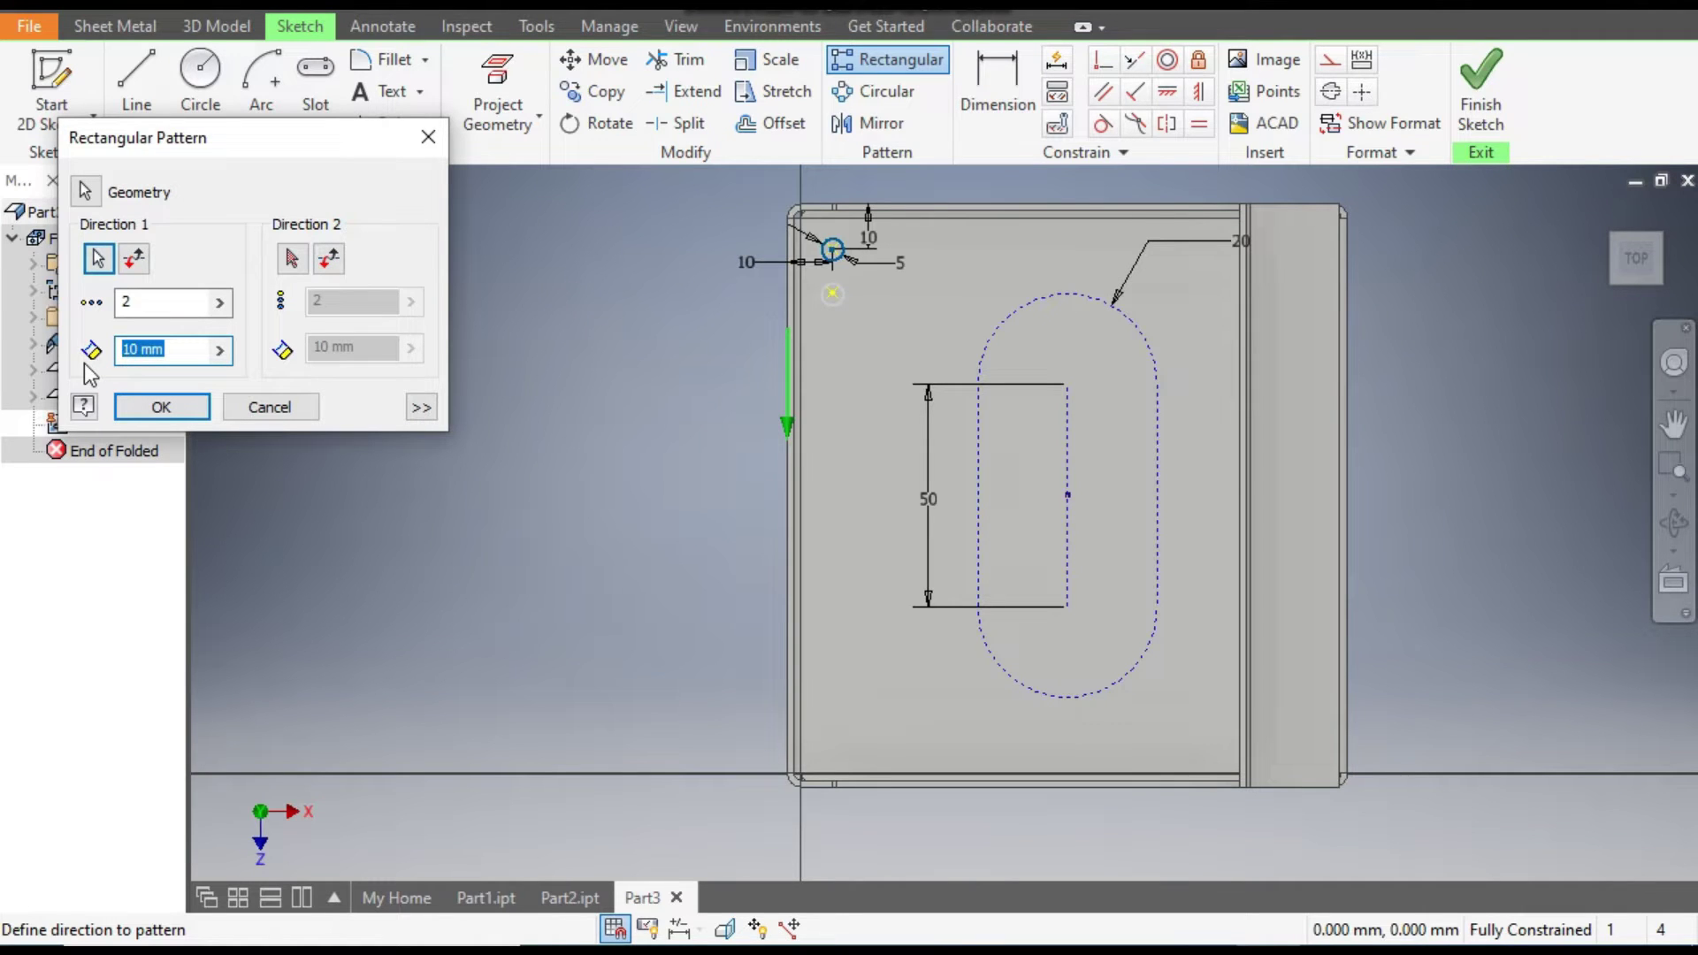
{"action": "type", "text": "9"}
{"action": "left_click", "coordinate": [118, 305]}
{"action": "type", "text": "13"}
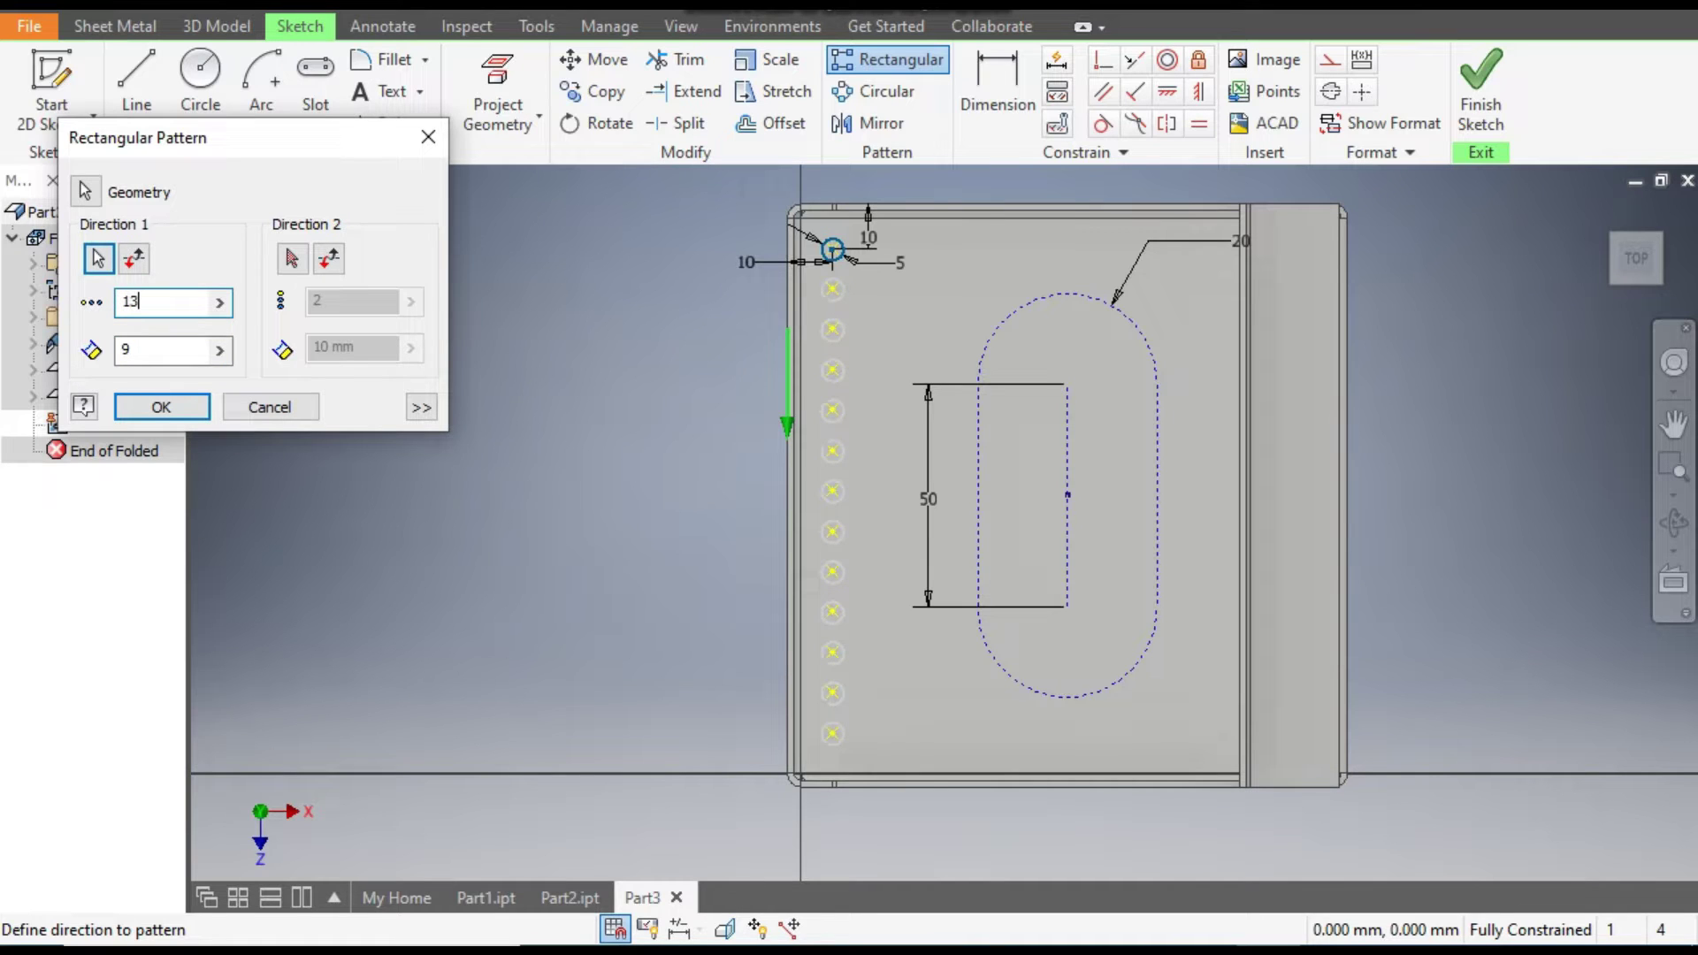
- Add a second pattern direction along the back edge, away from the tall wall, with 13 instances spaced 9 mm apart, and create the pattern
{"action": "left_click", "coordinate": [293, 262]}
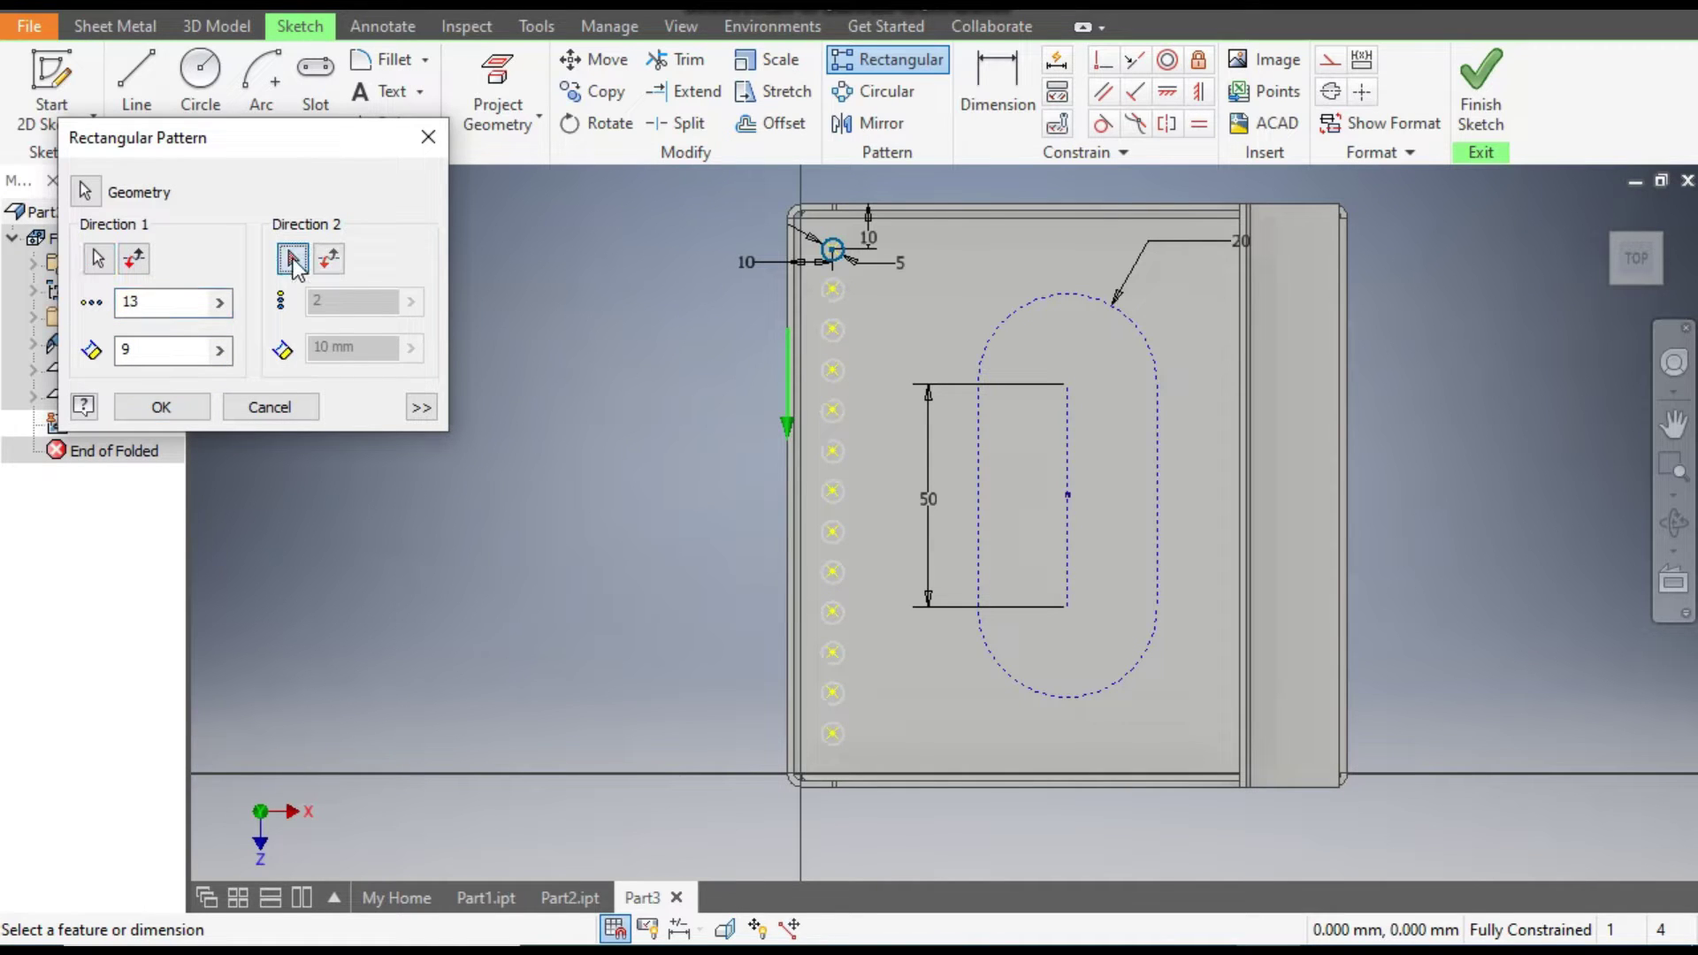
{"action": "left_click", "coordinate": [954, 204]}
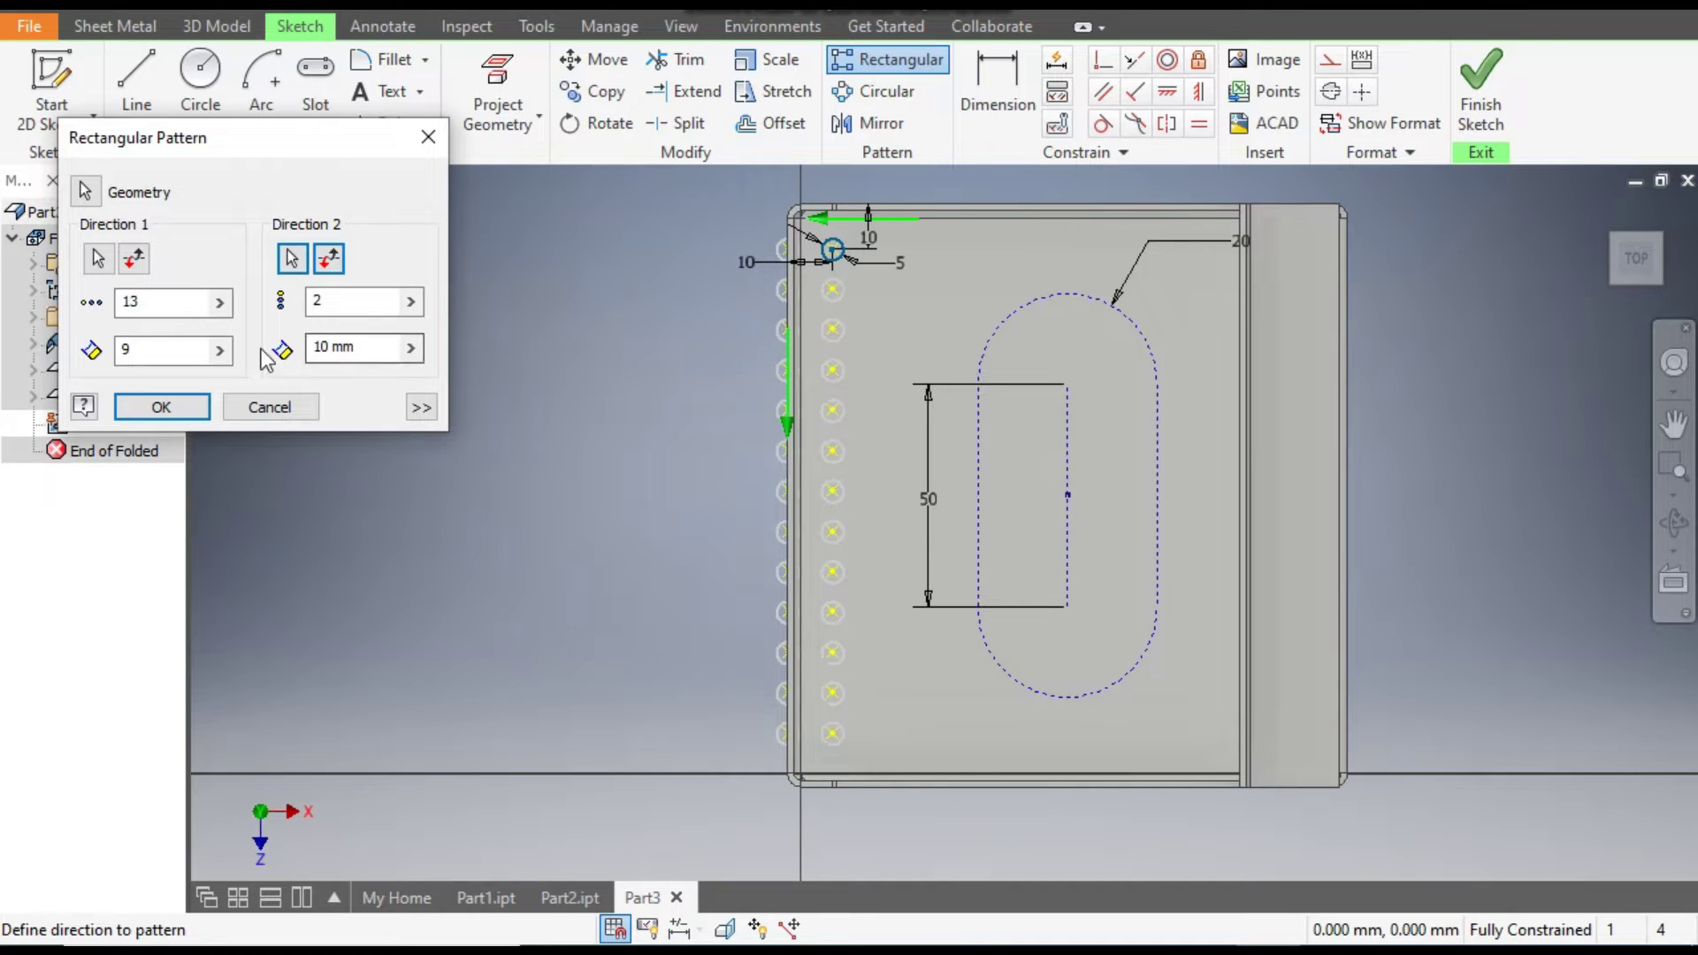
{"action": "left_click", "coordinate": [331, 256]}
{"action": "left_click", "coordinate": [332, 301]}
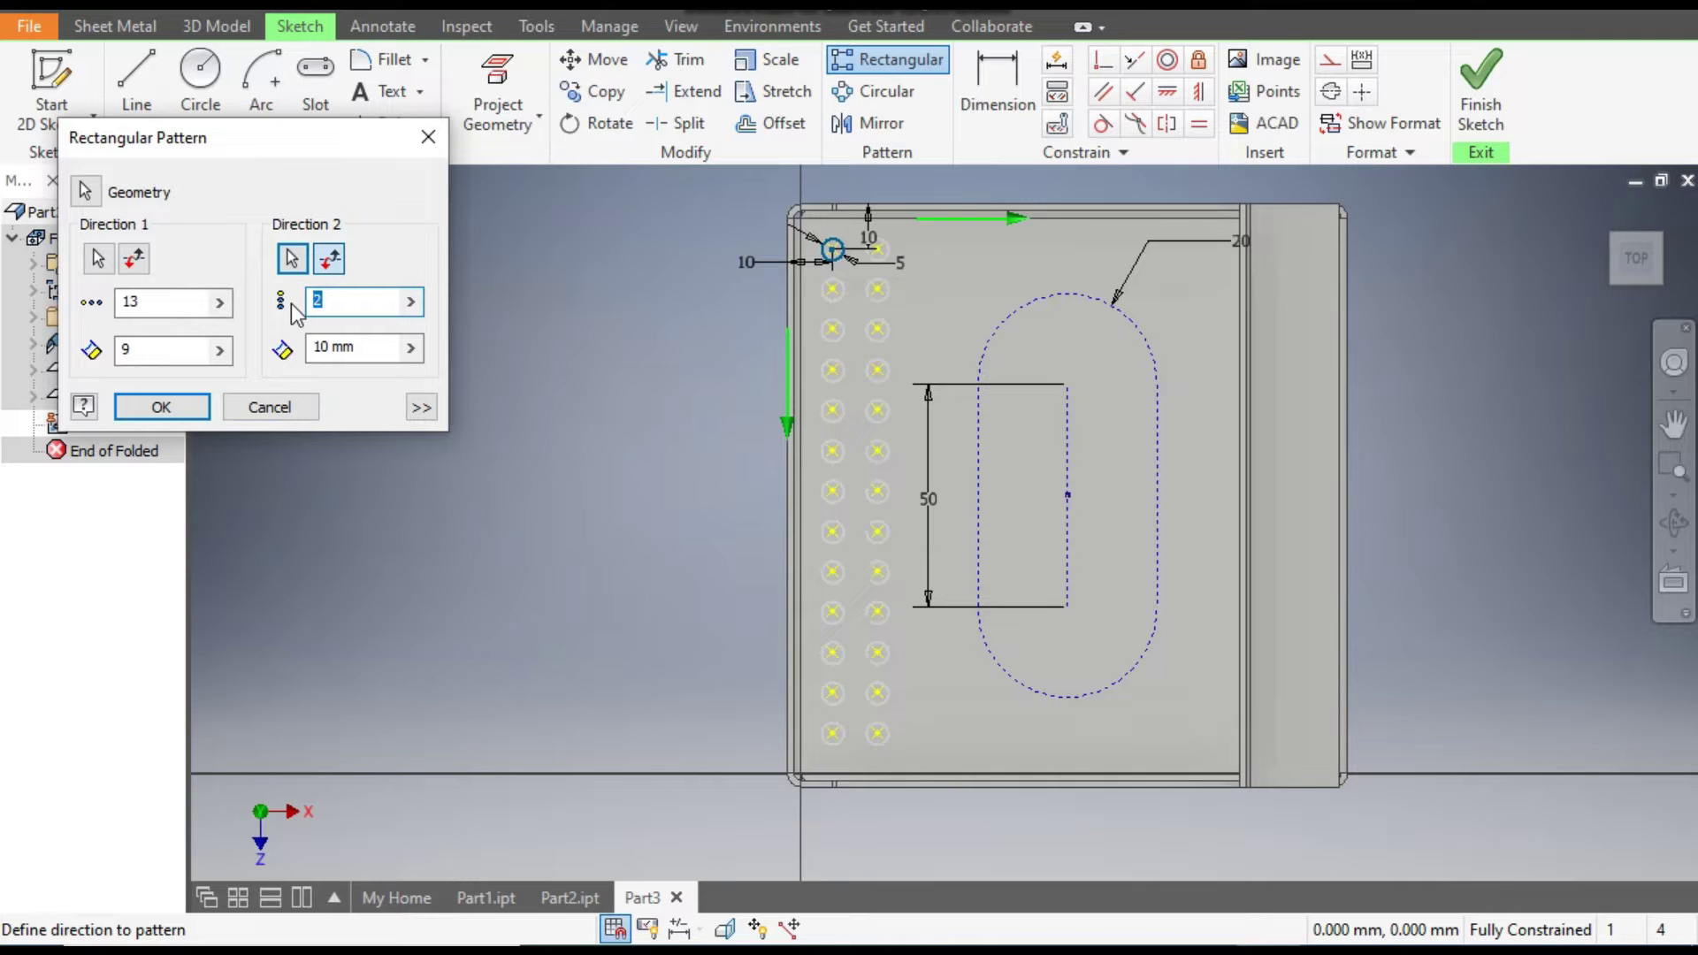
{"action": "type", "text": "13"}
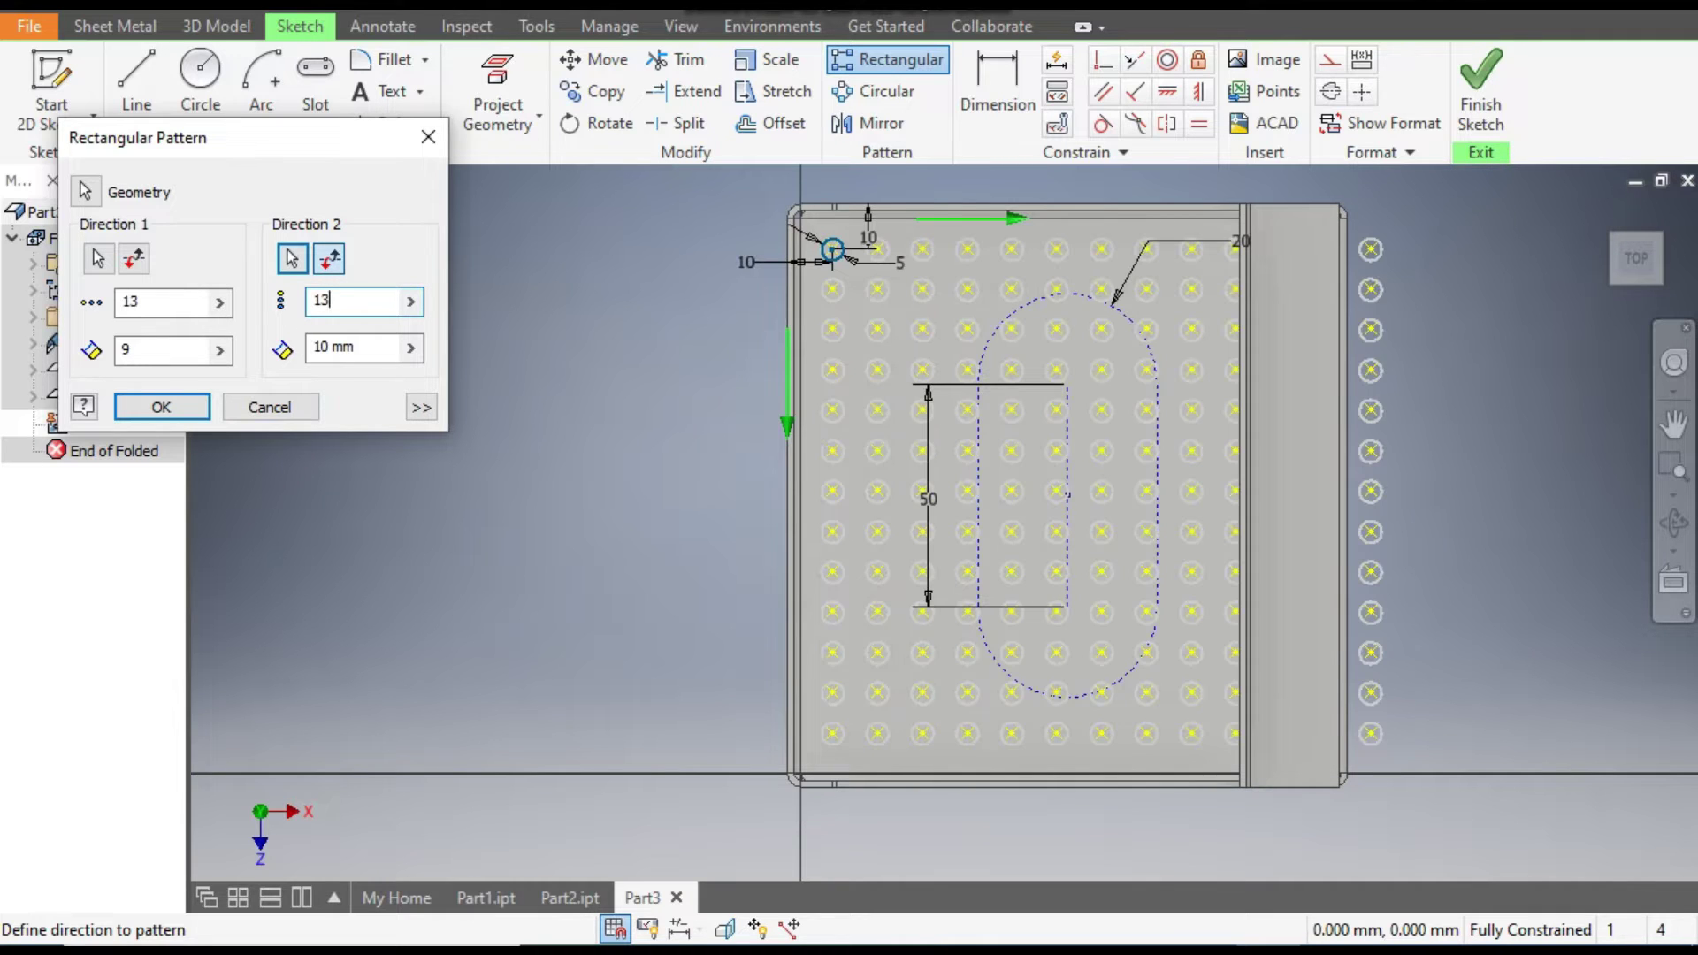
{"action": "left_click_drag", "start_coordinate": [354, 347], "coordinate": [307, 362]}
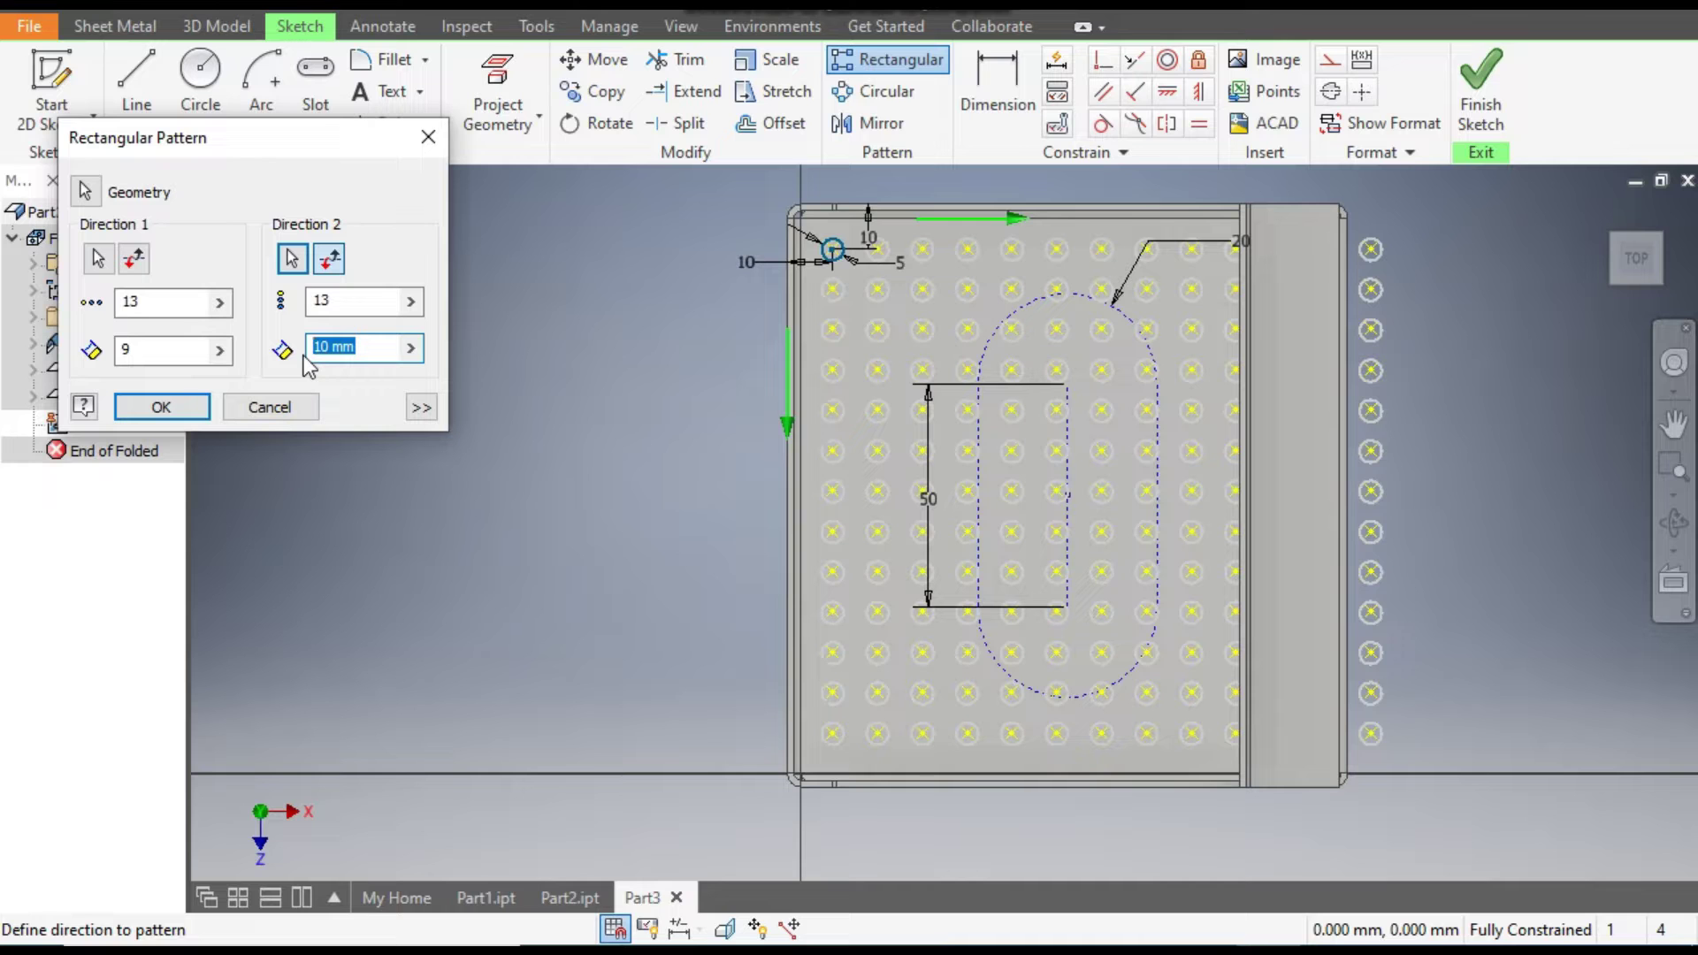
{"action": "type", "text": "9"}
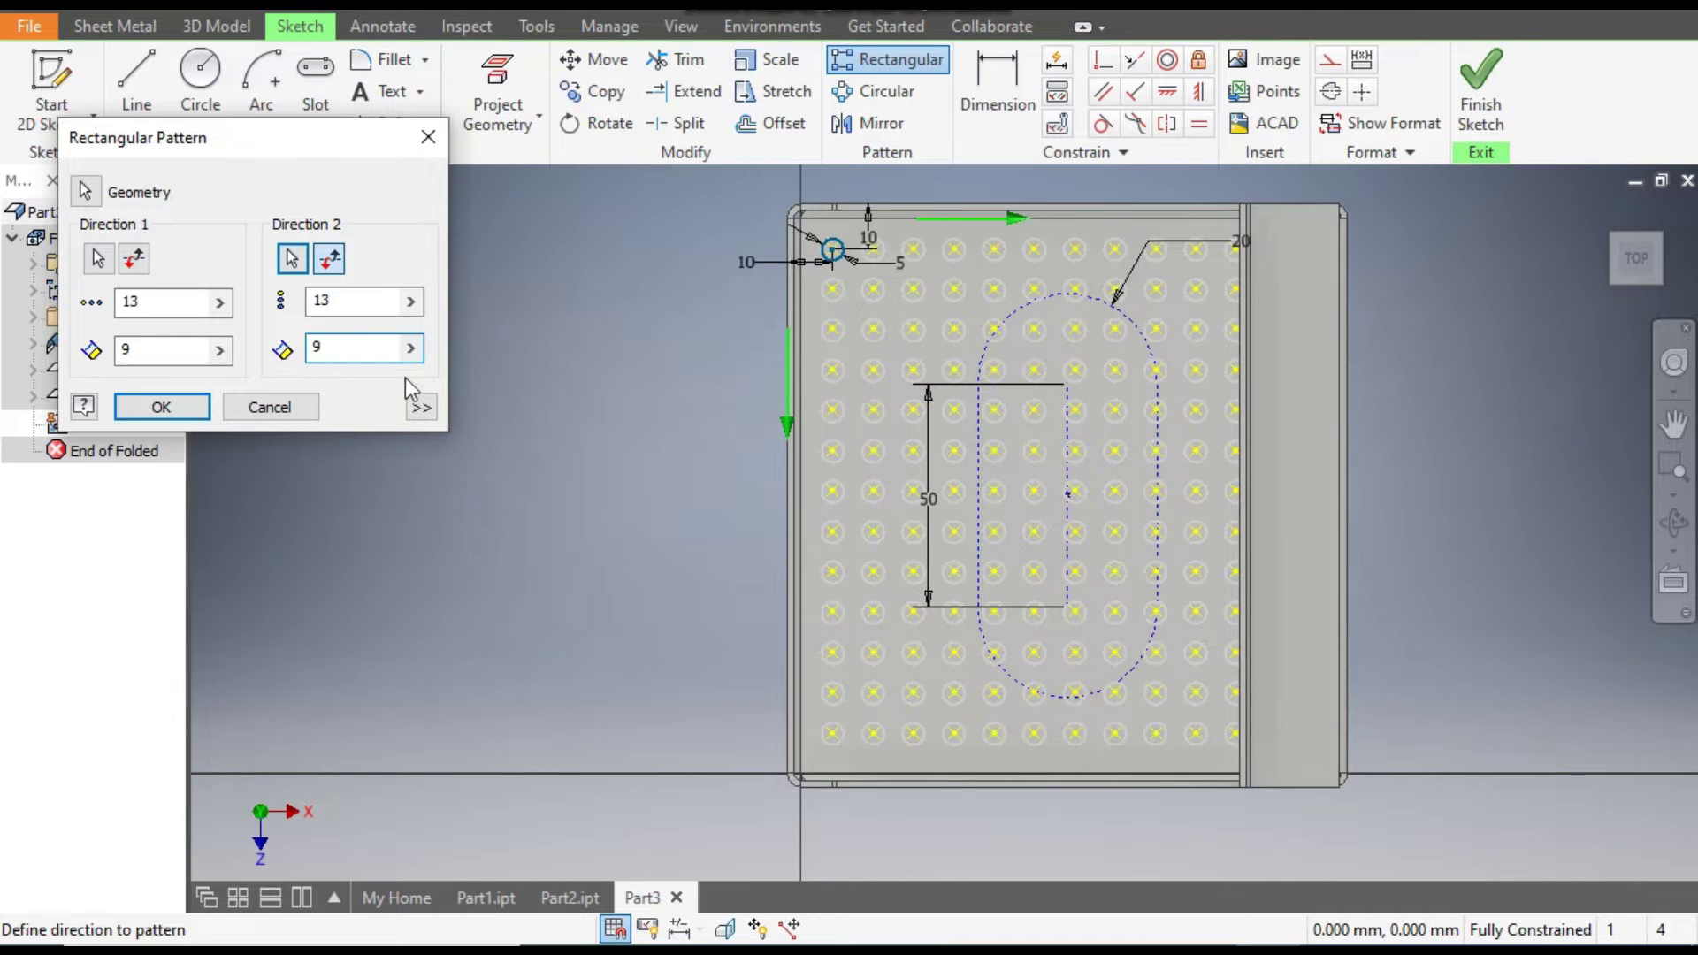
{"action": "middle_click_drag", "start_coordinate": [985, 530], "coordinate": [1052, 508], "text": "shift"}
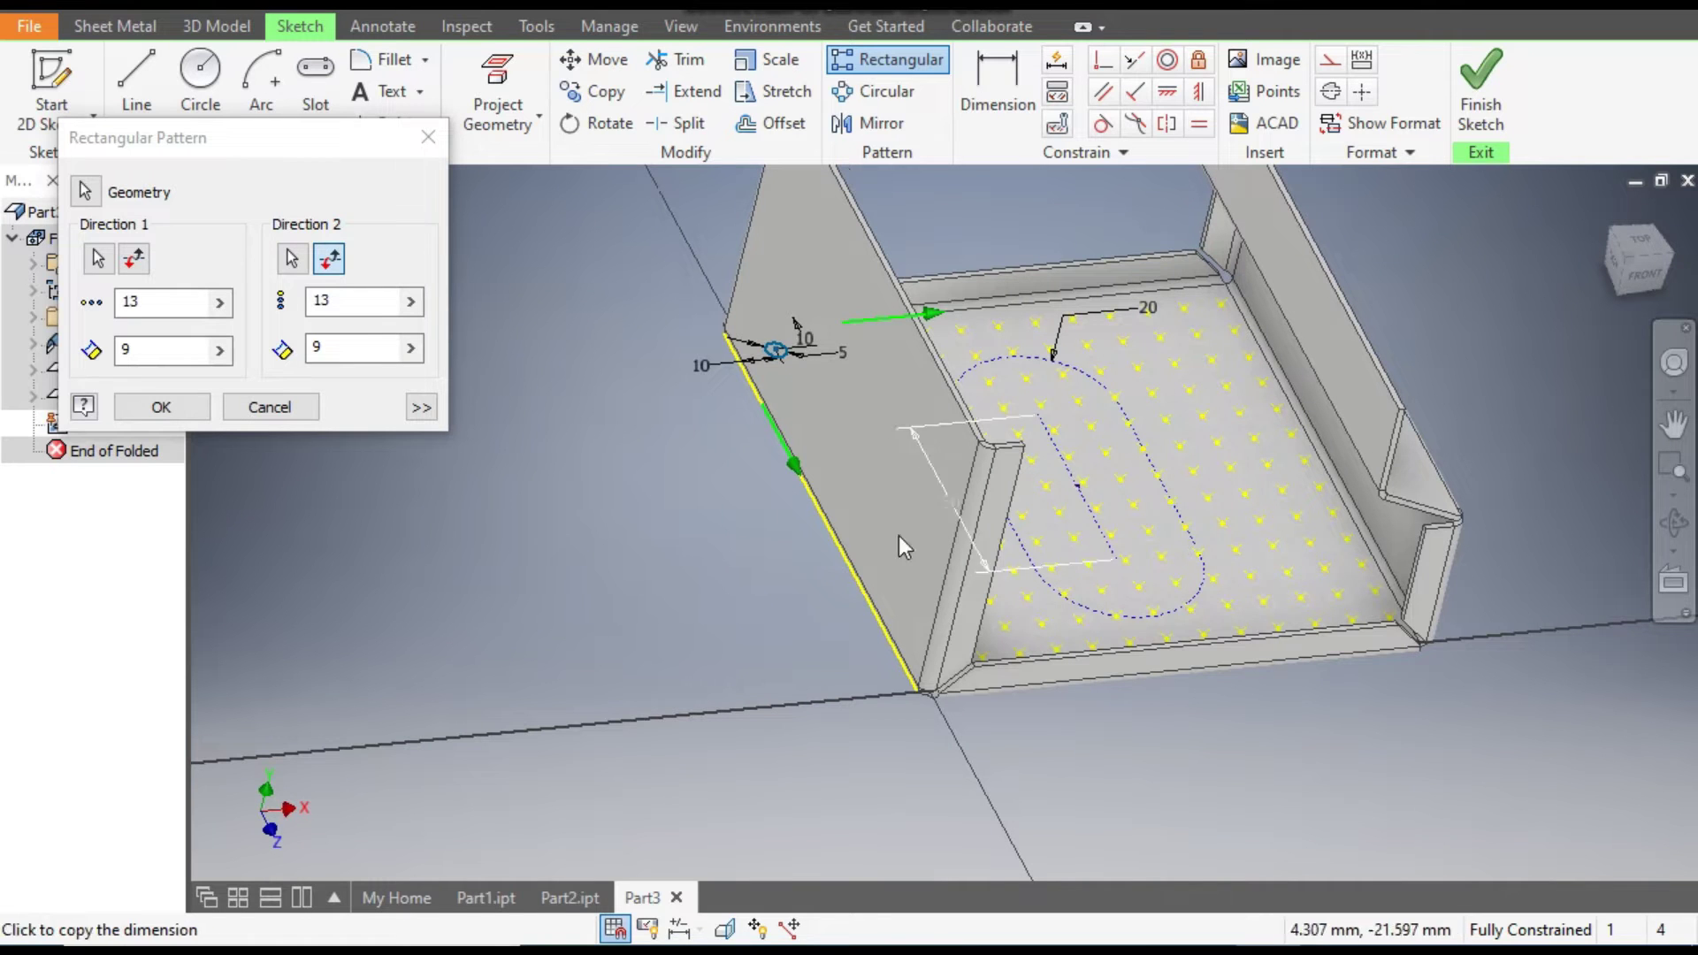
{"action": "left_click", "coordinate": [165, 407]}
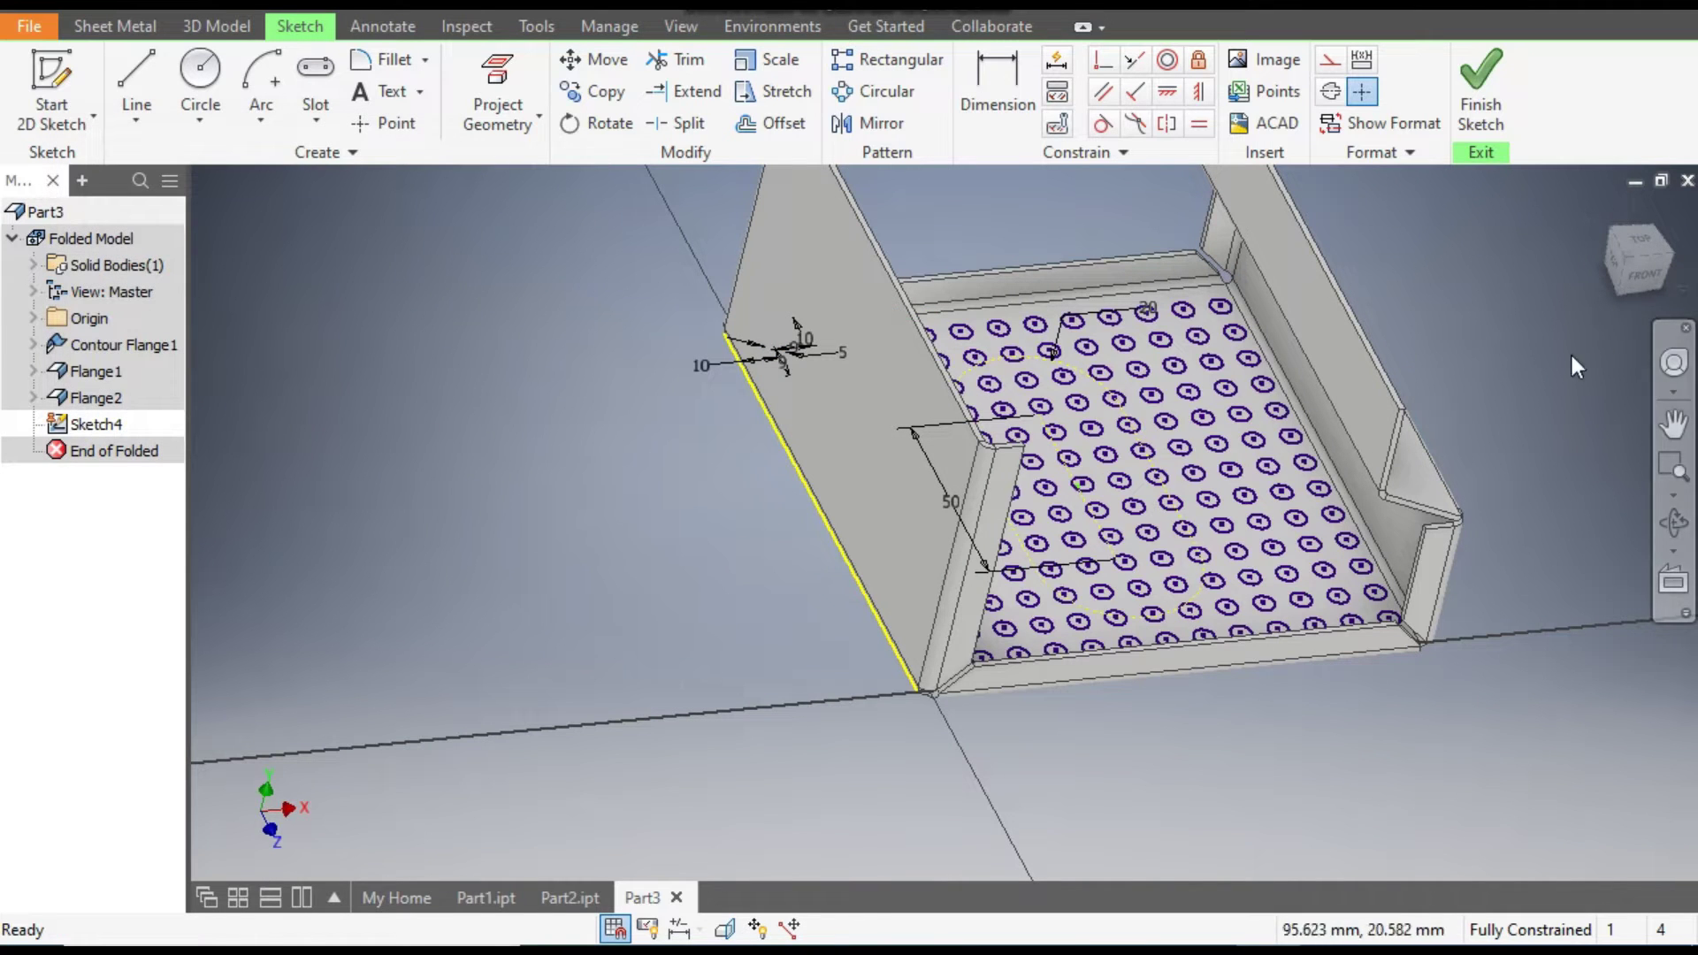
- Start an extrusion and select the patterned circles surrounding the construction slot as profiles, leaving out those inside it
{"action": "left_click", "coordinate": [1638, 243]}
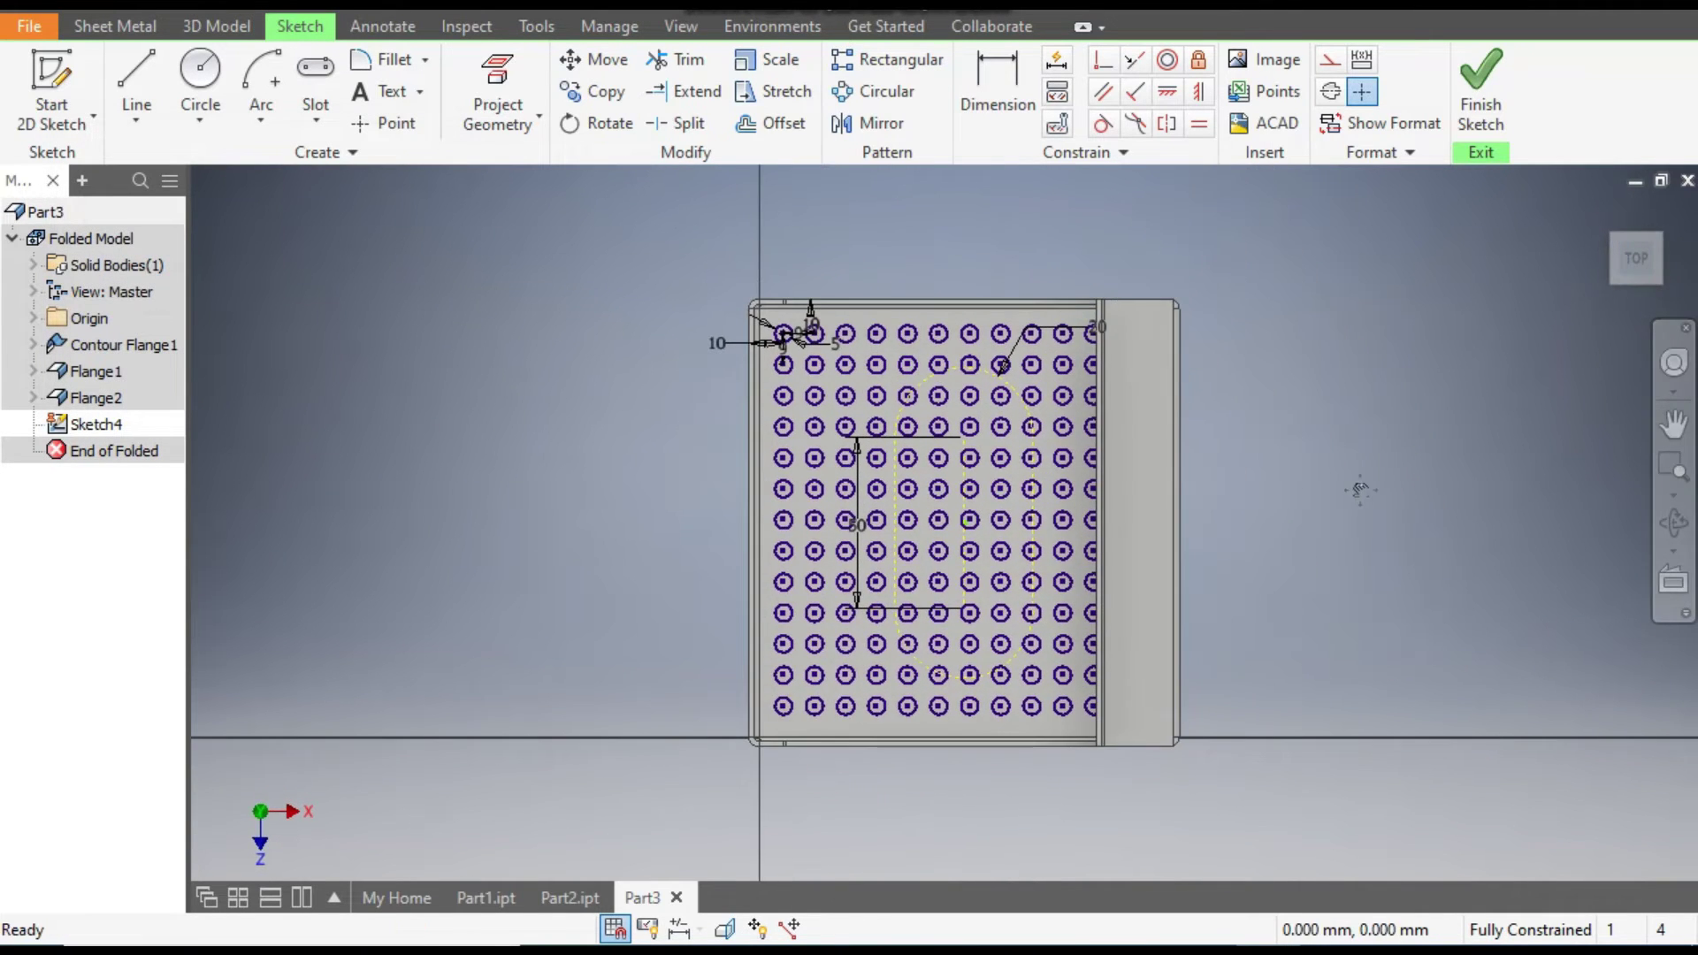
{"action": "middle_click_drag", "start_coordinate": [1360, 489], "coordinate": [1333, 482]}
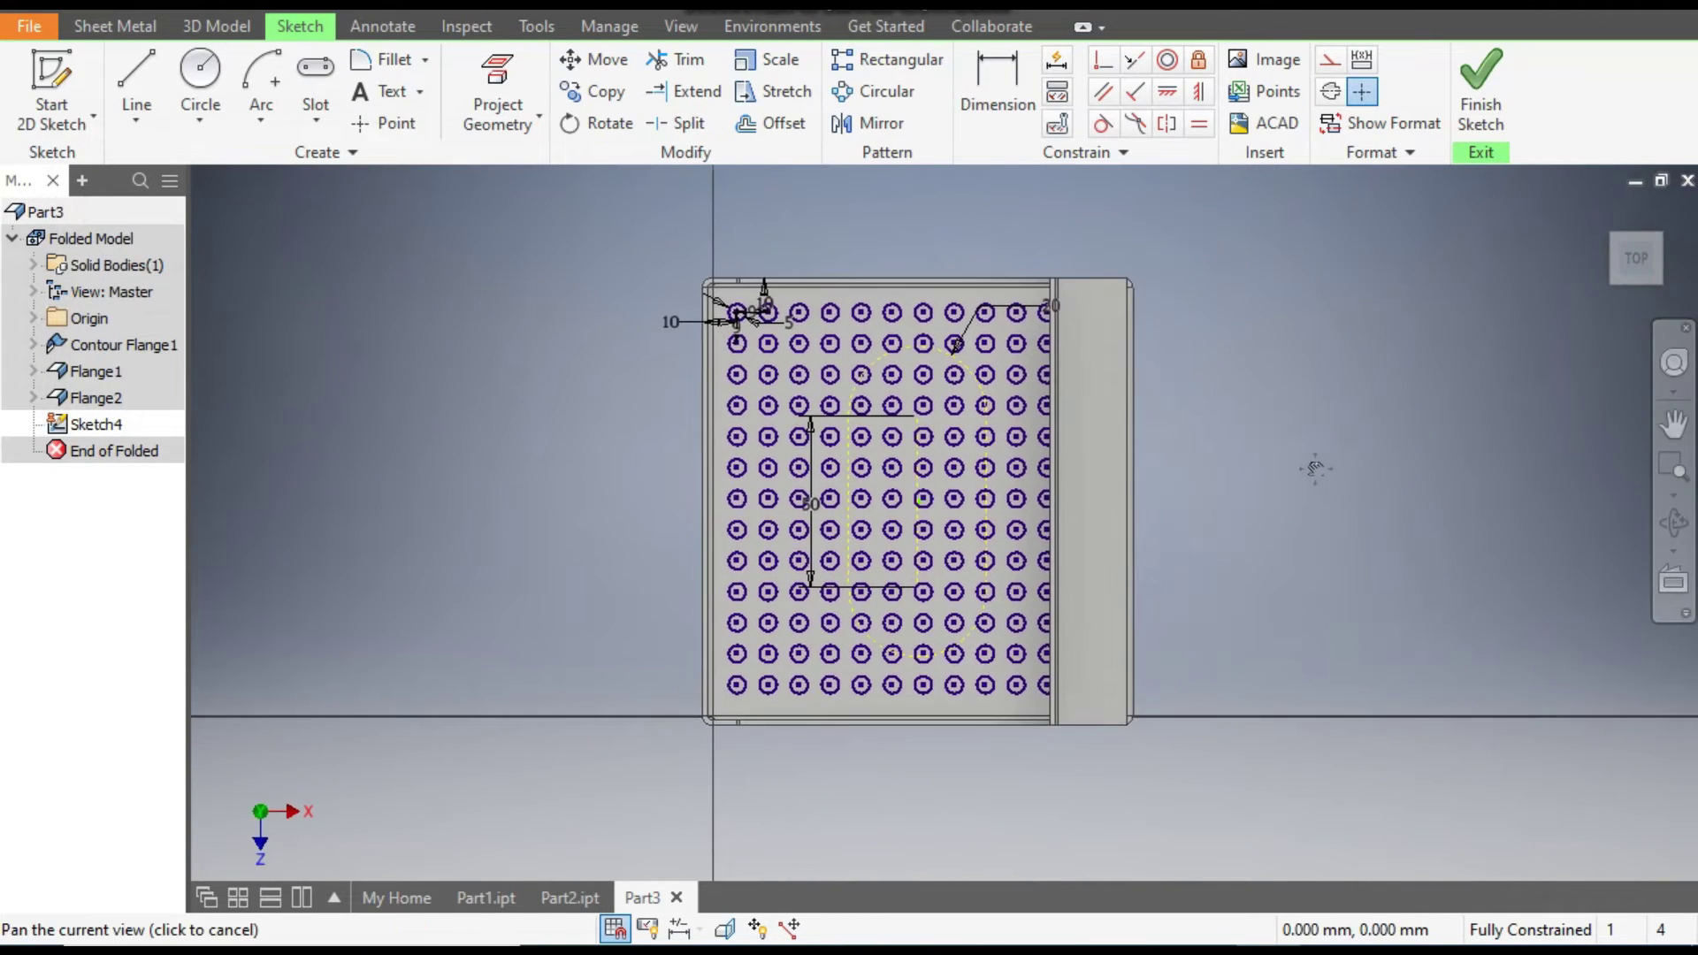
{"action": "left_click", "coordinate": [214, 25]}
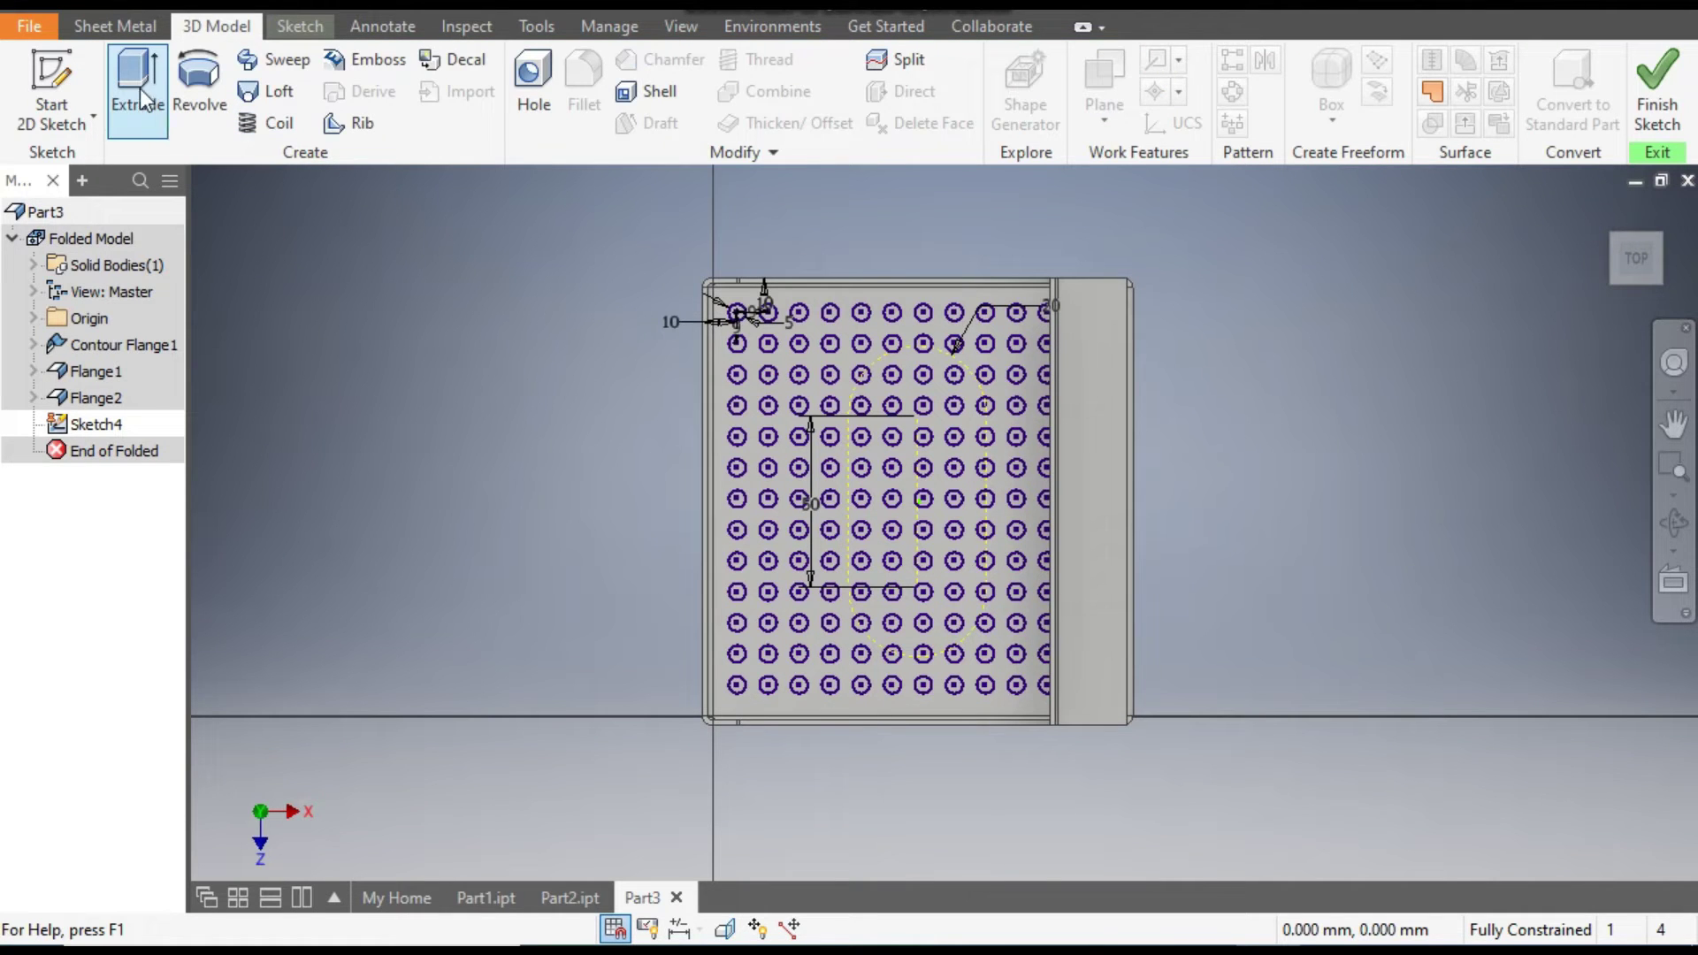
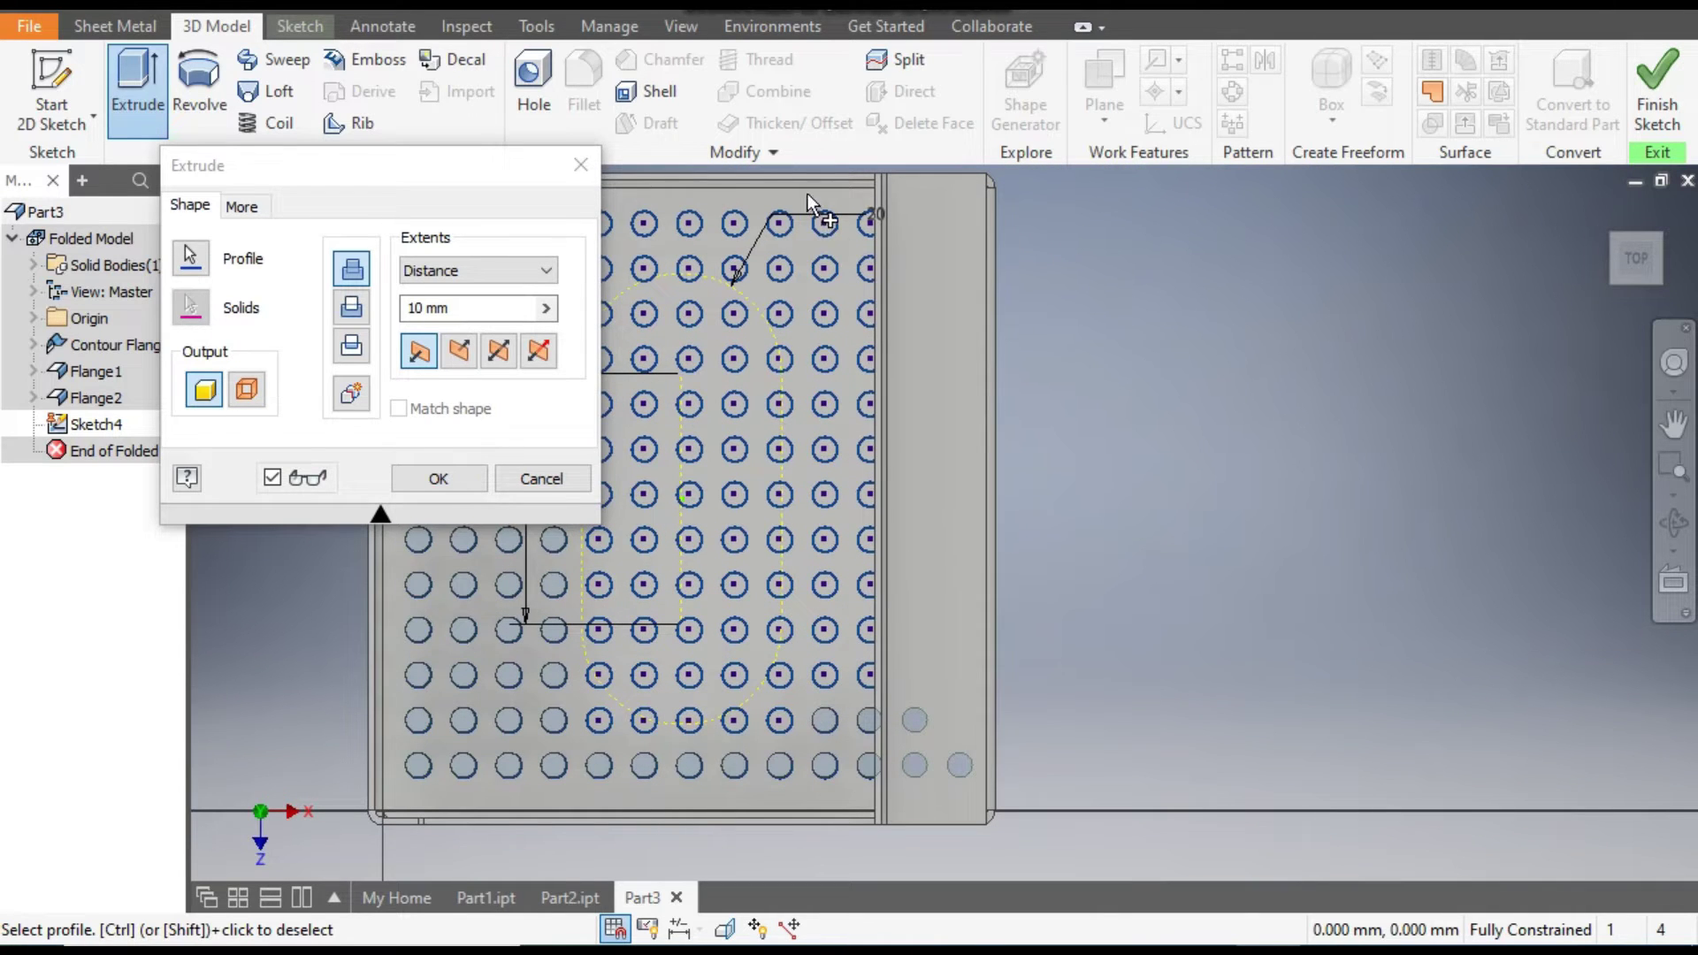
{"action": "left_click_drag", "start_coordinate": [807, 191], "coordinate": [989, 704]}
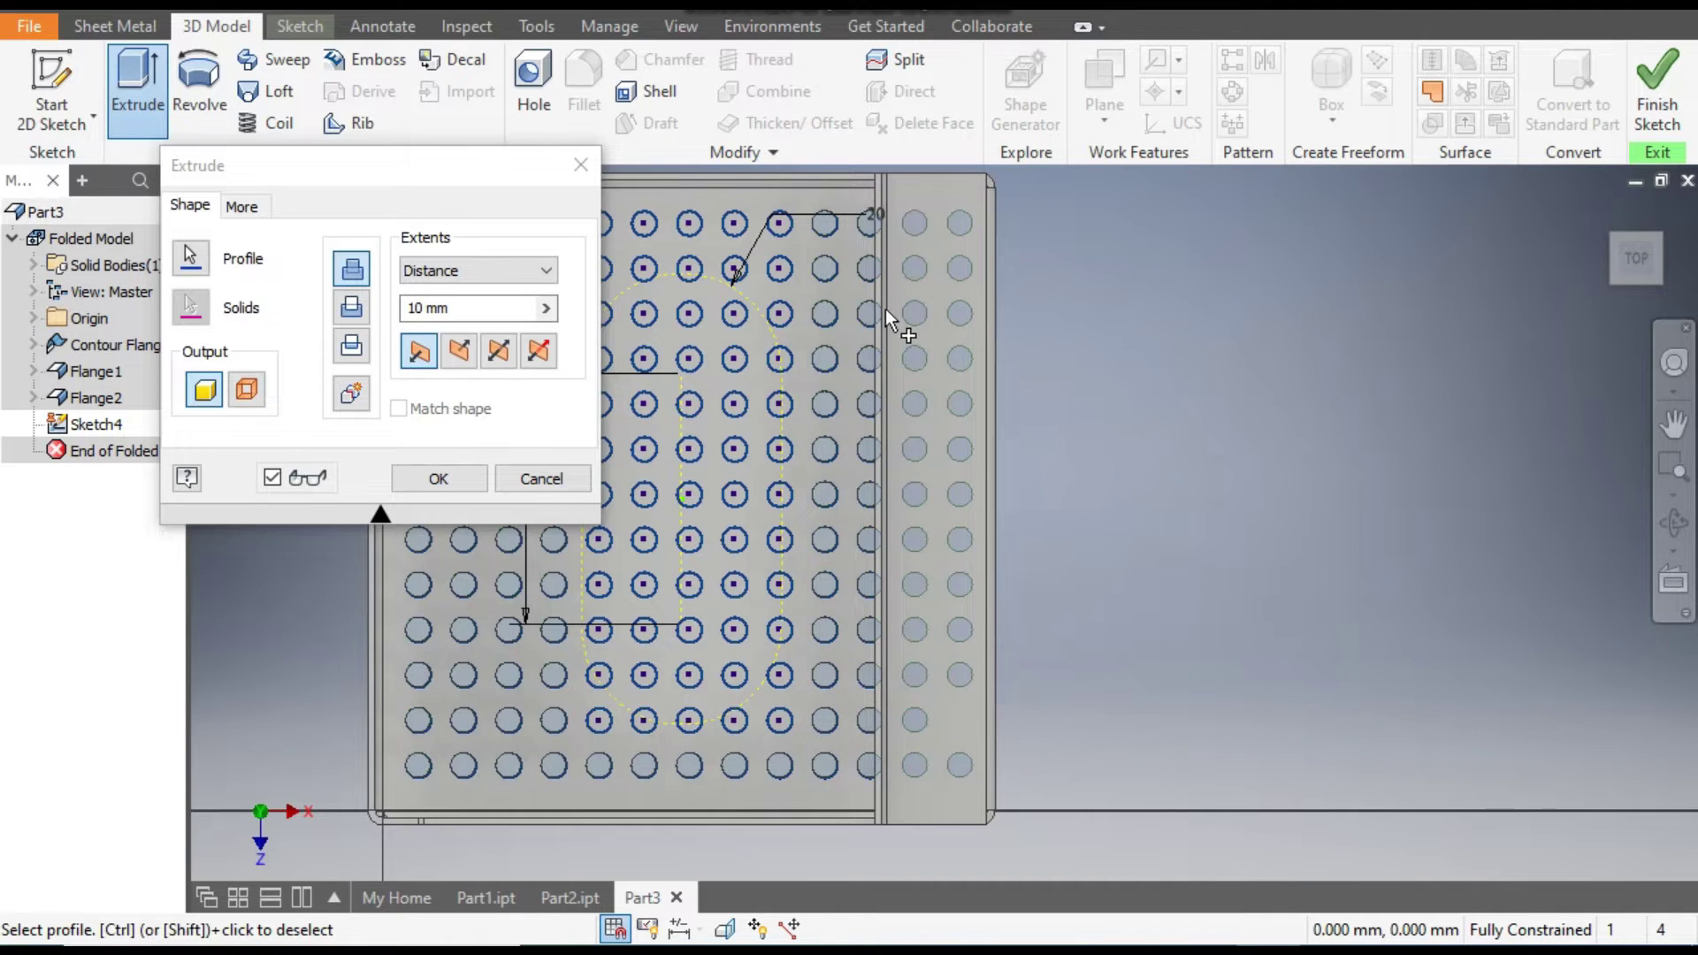
{"action": "middle_click_drag", "start_coordinate": [885, 311], "coordinate": [964, 357]}
{"action": "scroll", "coordinate": [883, 366], "scroll_direction": "down", "scroll_amount": 4}
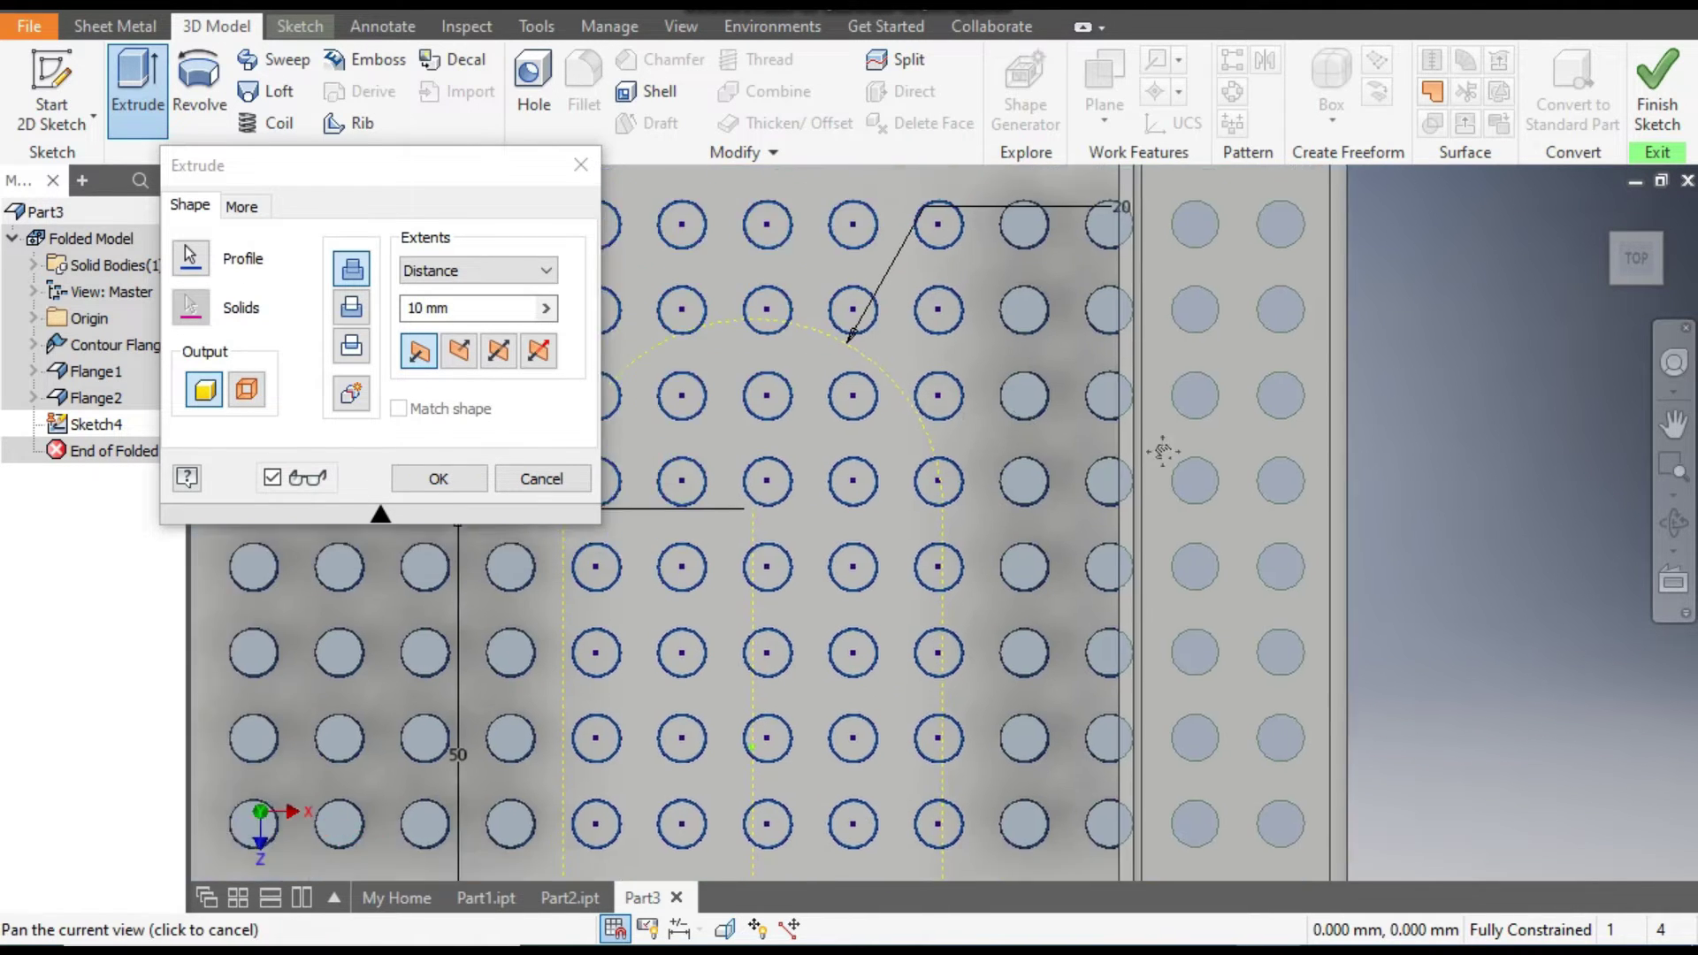
{"action": "middle_click_drag", "start_coordinate": [1162, 451], "coordinate": [1154, 458]}
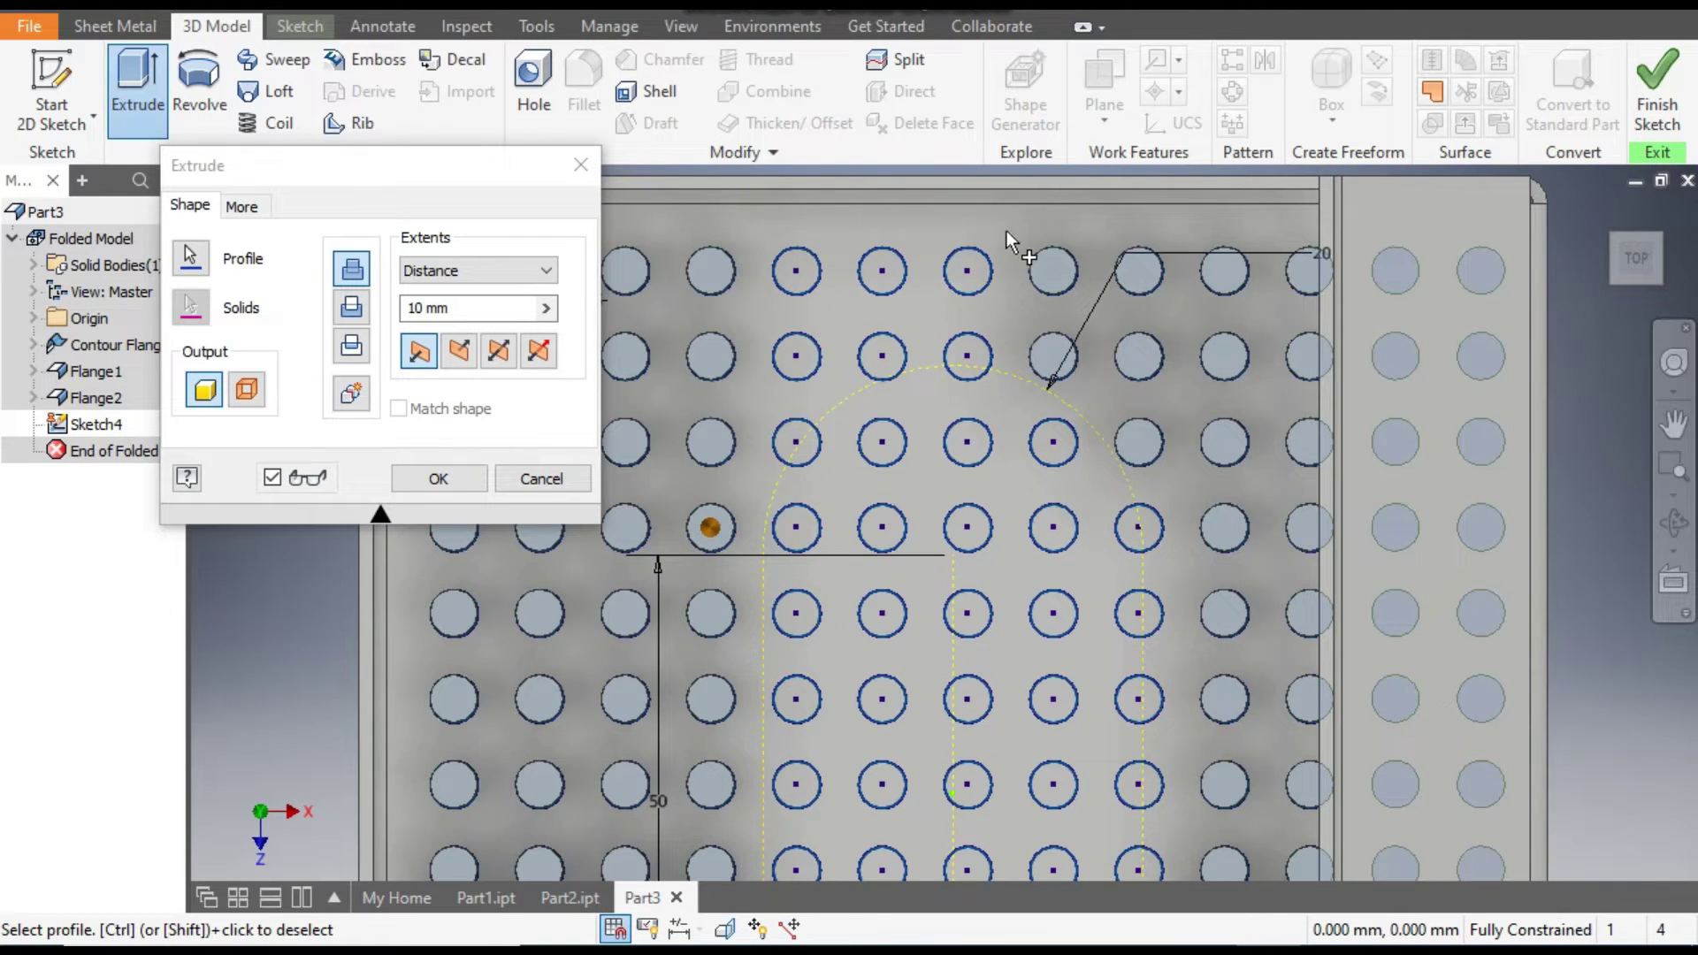
{"action": "left_click", "coordinate": [826, 293], "text": "ctrl"}
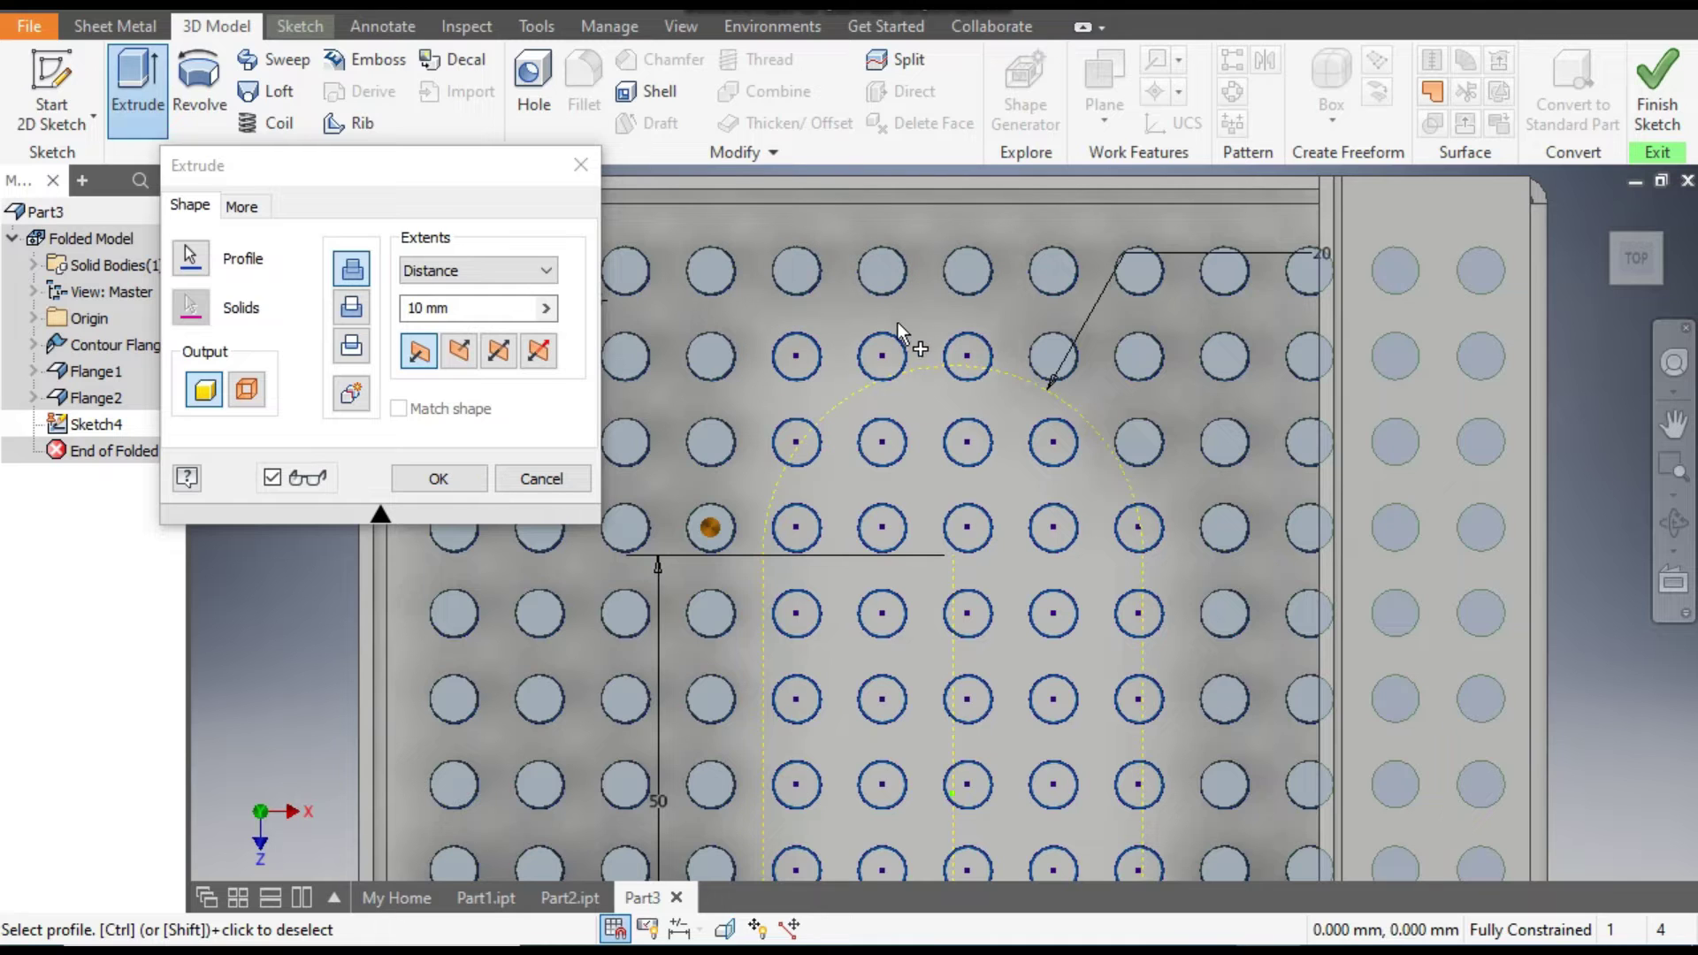
{"action": "left_click", "coordinate": [875, 356], "text": "ctrl"}
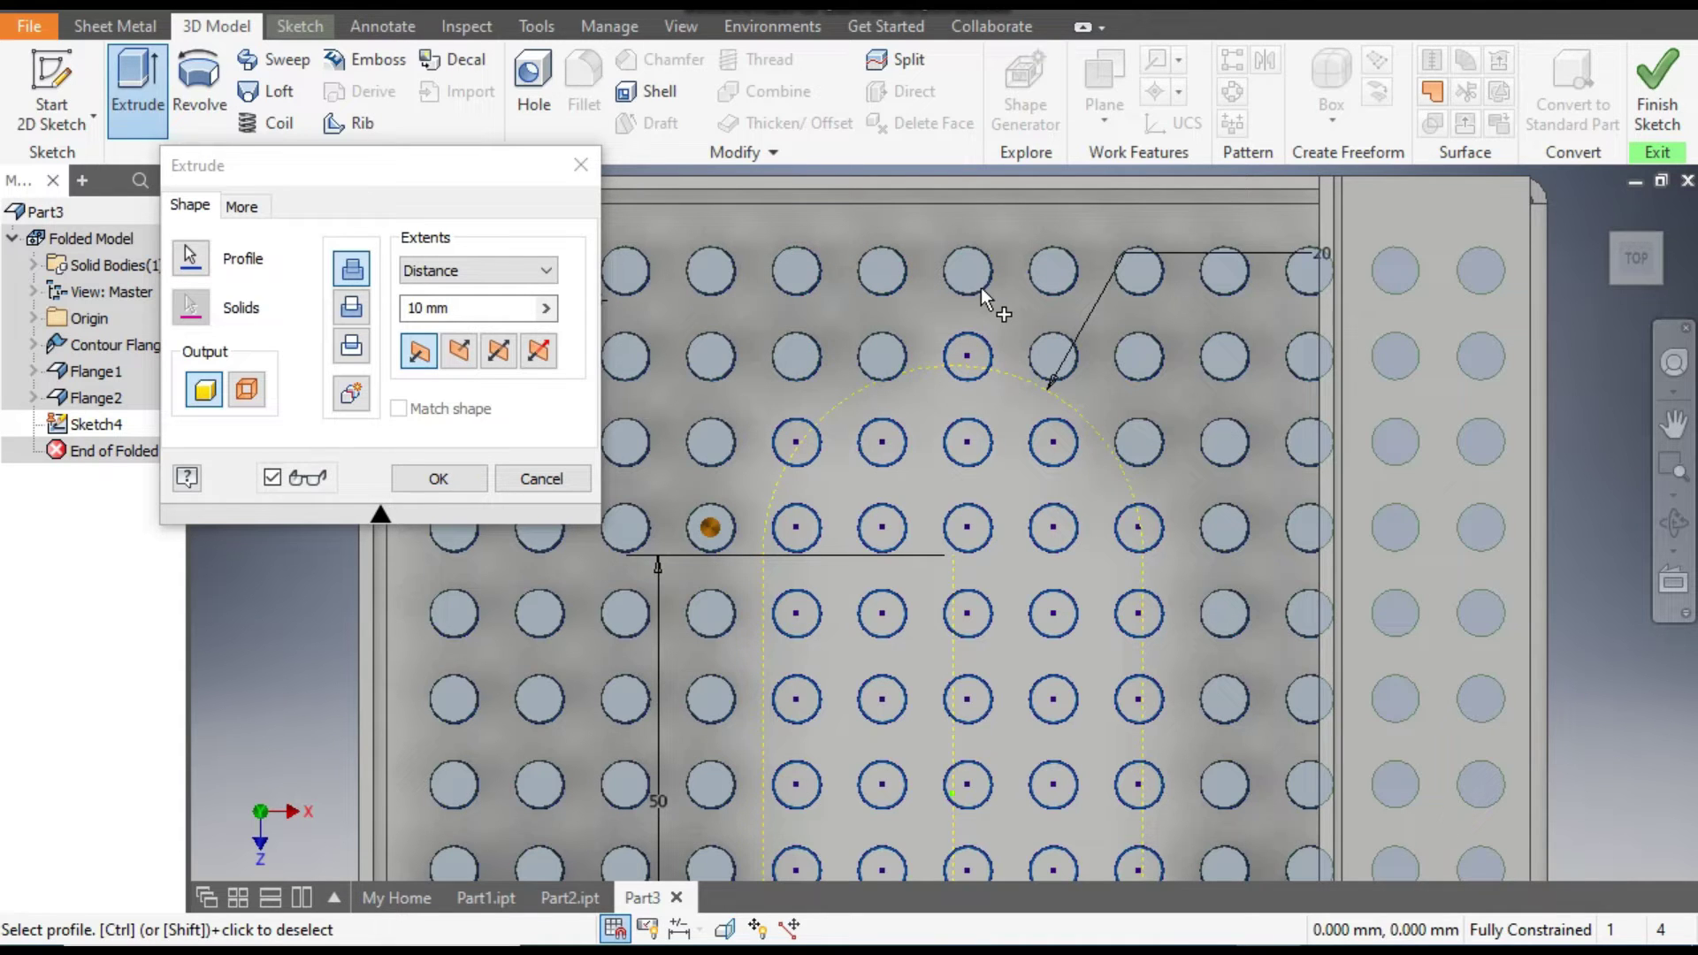
{"action": "left_click", "coordinate": [977, 347], "text": "ctrl"}
{"action": "scroll", "coordinate": [962, 273], "scroll_direction": "down", "scroll_amount": 3}
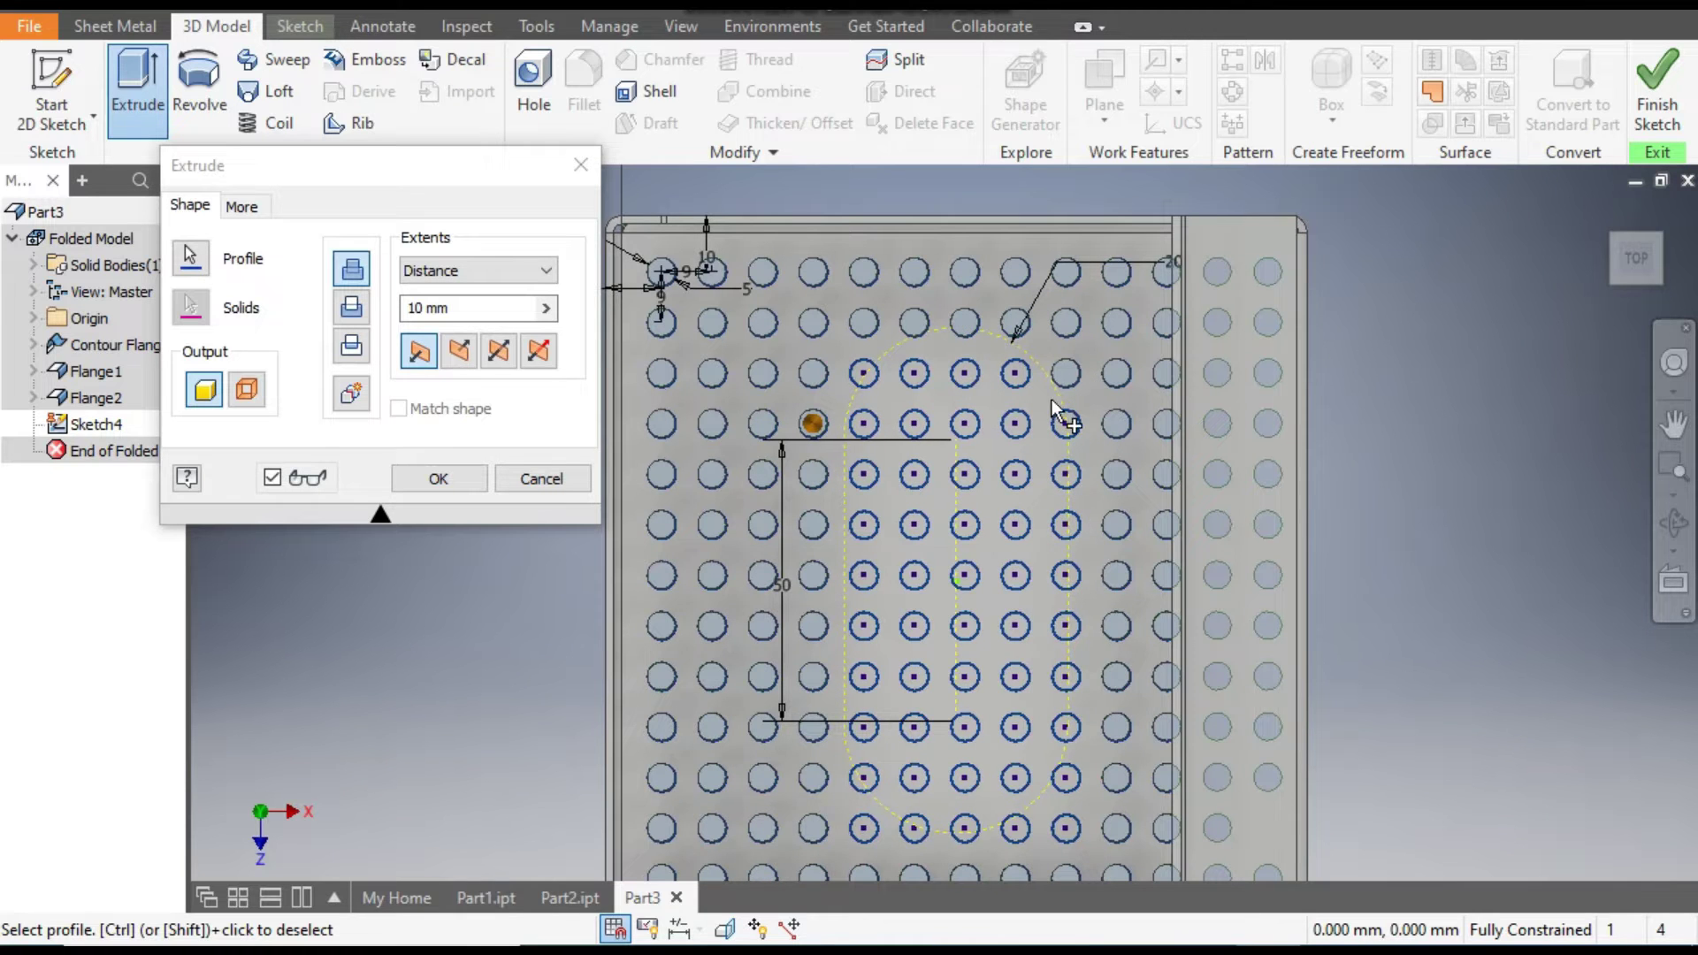
{"action": "middle_click_drag", "start_coordinate": [1025, 405], "coordinate": [987, 316]}
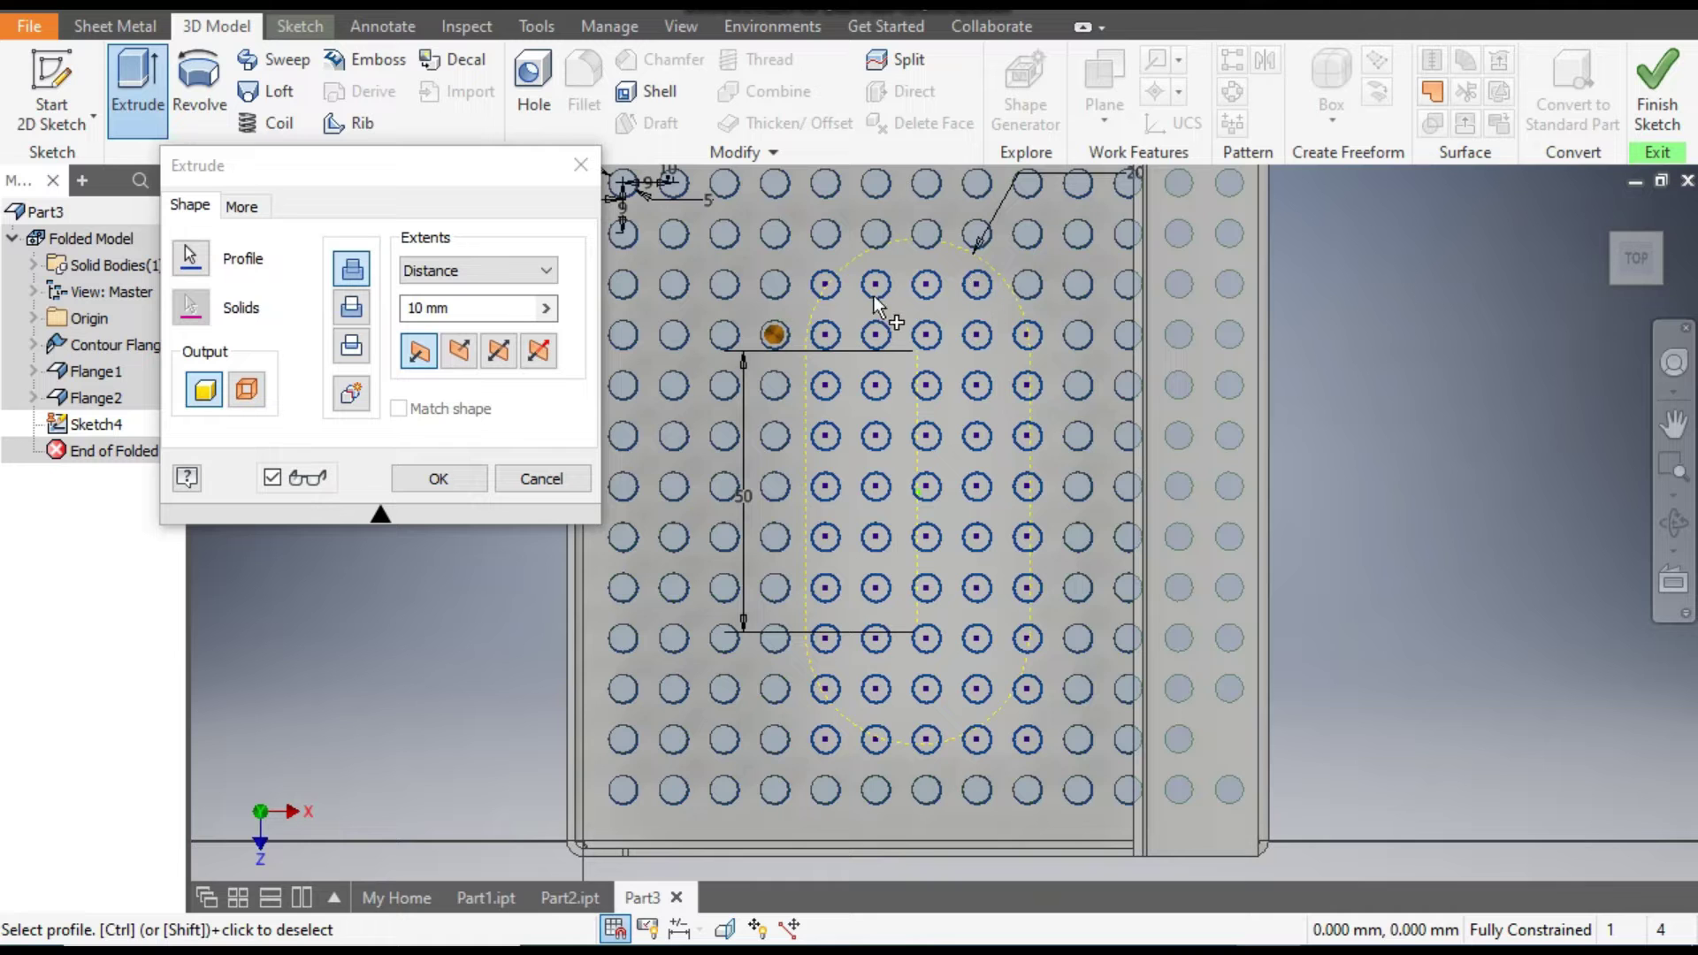
{"action": "middle_click_drag", "start_coordinate": [890, 664], "coordinate": [877, 550]}
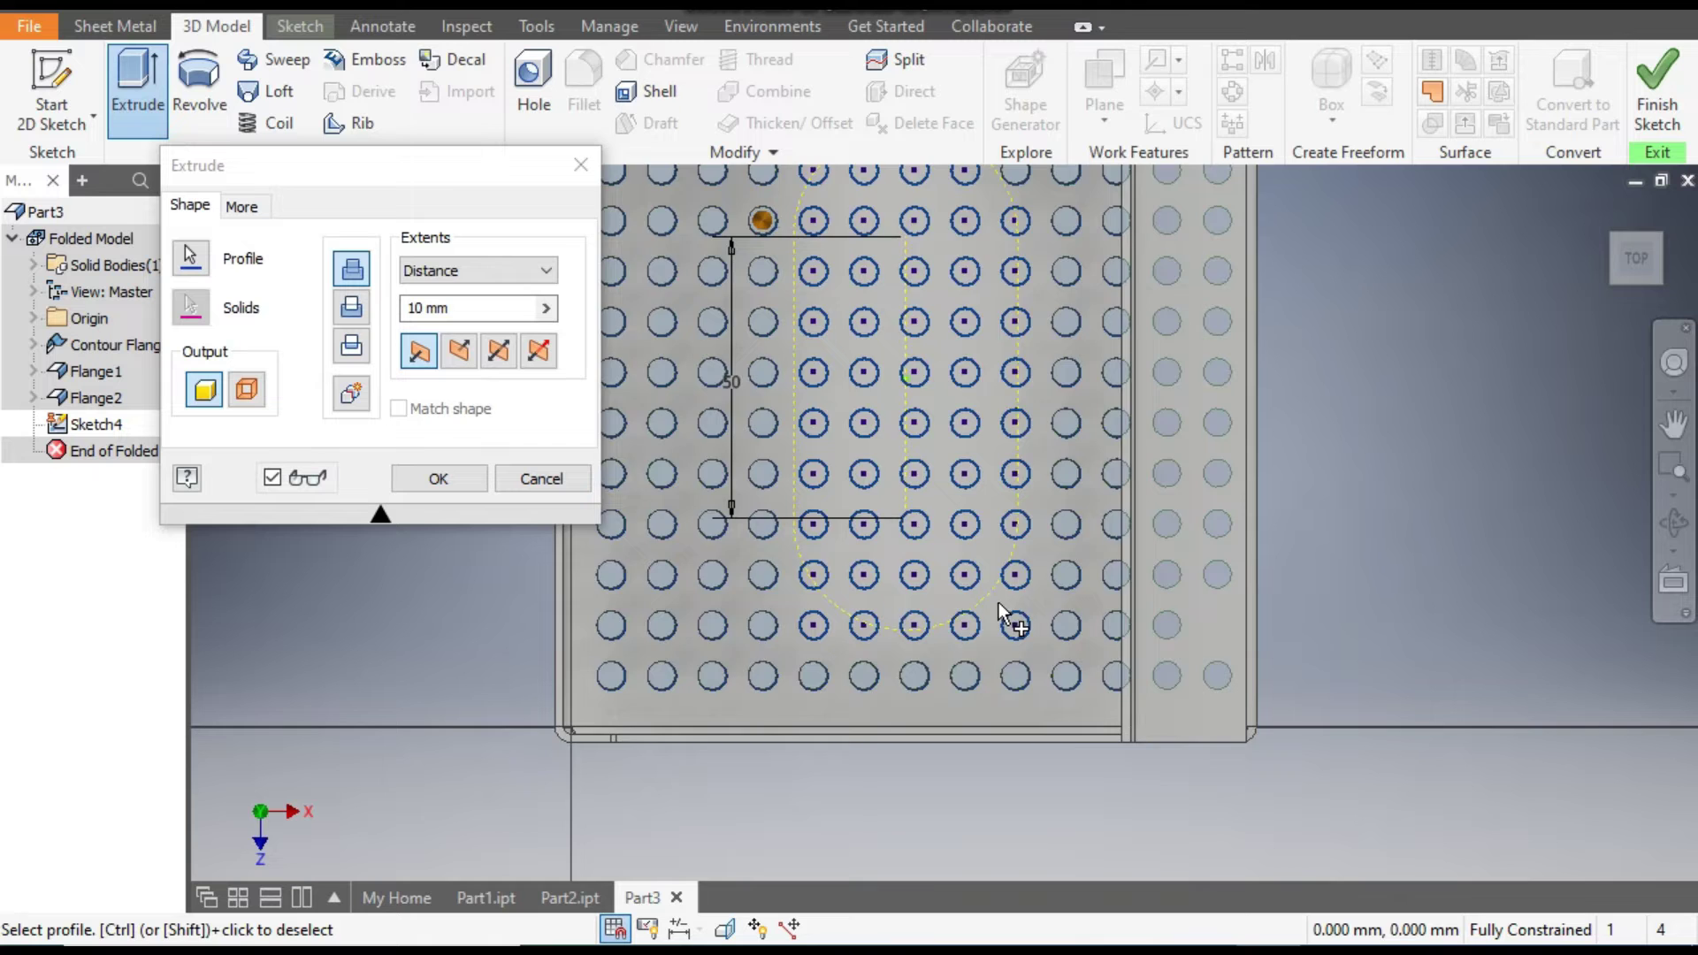
{"action": "scroll", "coordinate": [999, 602], "scroll_direction": "up", "scroll_amount": 3}
- Extrude the selected circles as a 10 mm cut downward through the enclosure's base
{"action": "left_click", "coordinate": [1604, 212]}
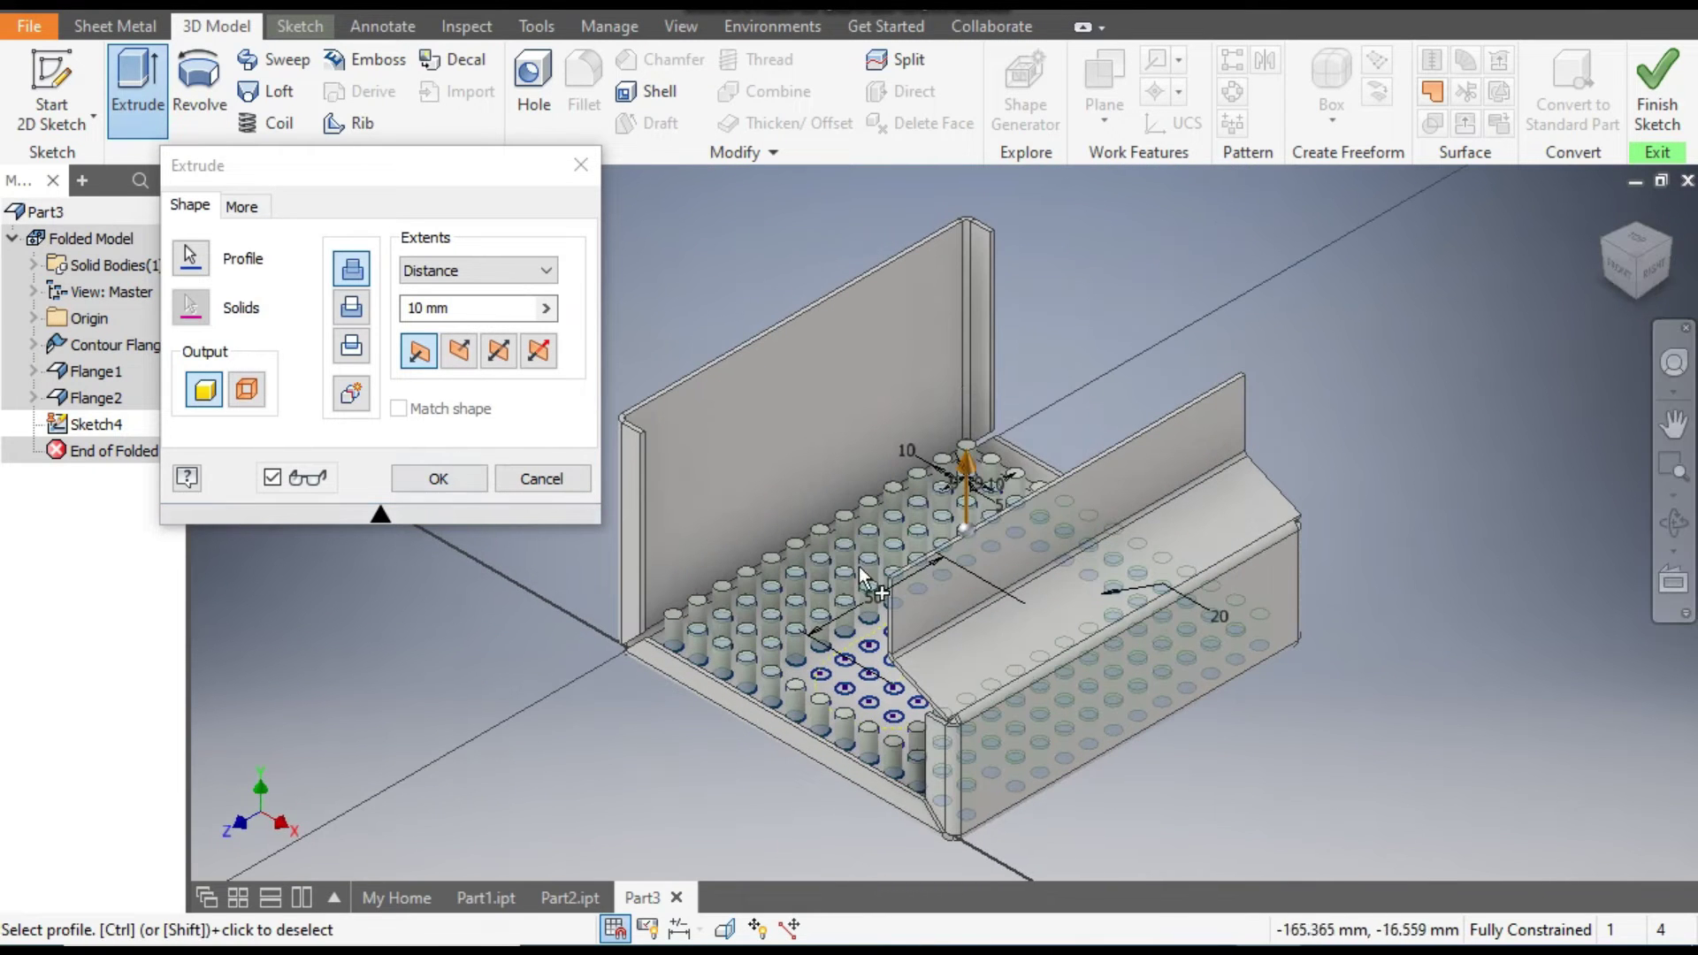
{"action": "middle_click_drag", "start_coordinate": [861, 572], "coordinate": [1060, 597]}
{"action": "scroll", "coordinate": [861, 528], "scroll_direction": "down", "scroll_amount": 4}
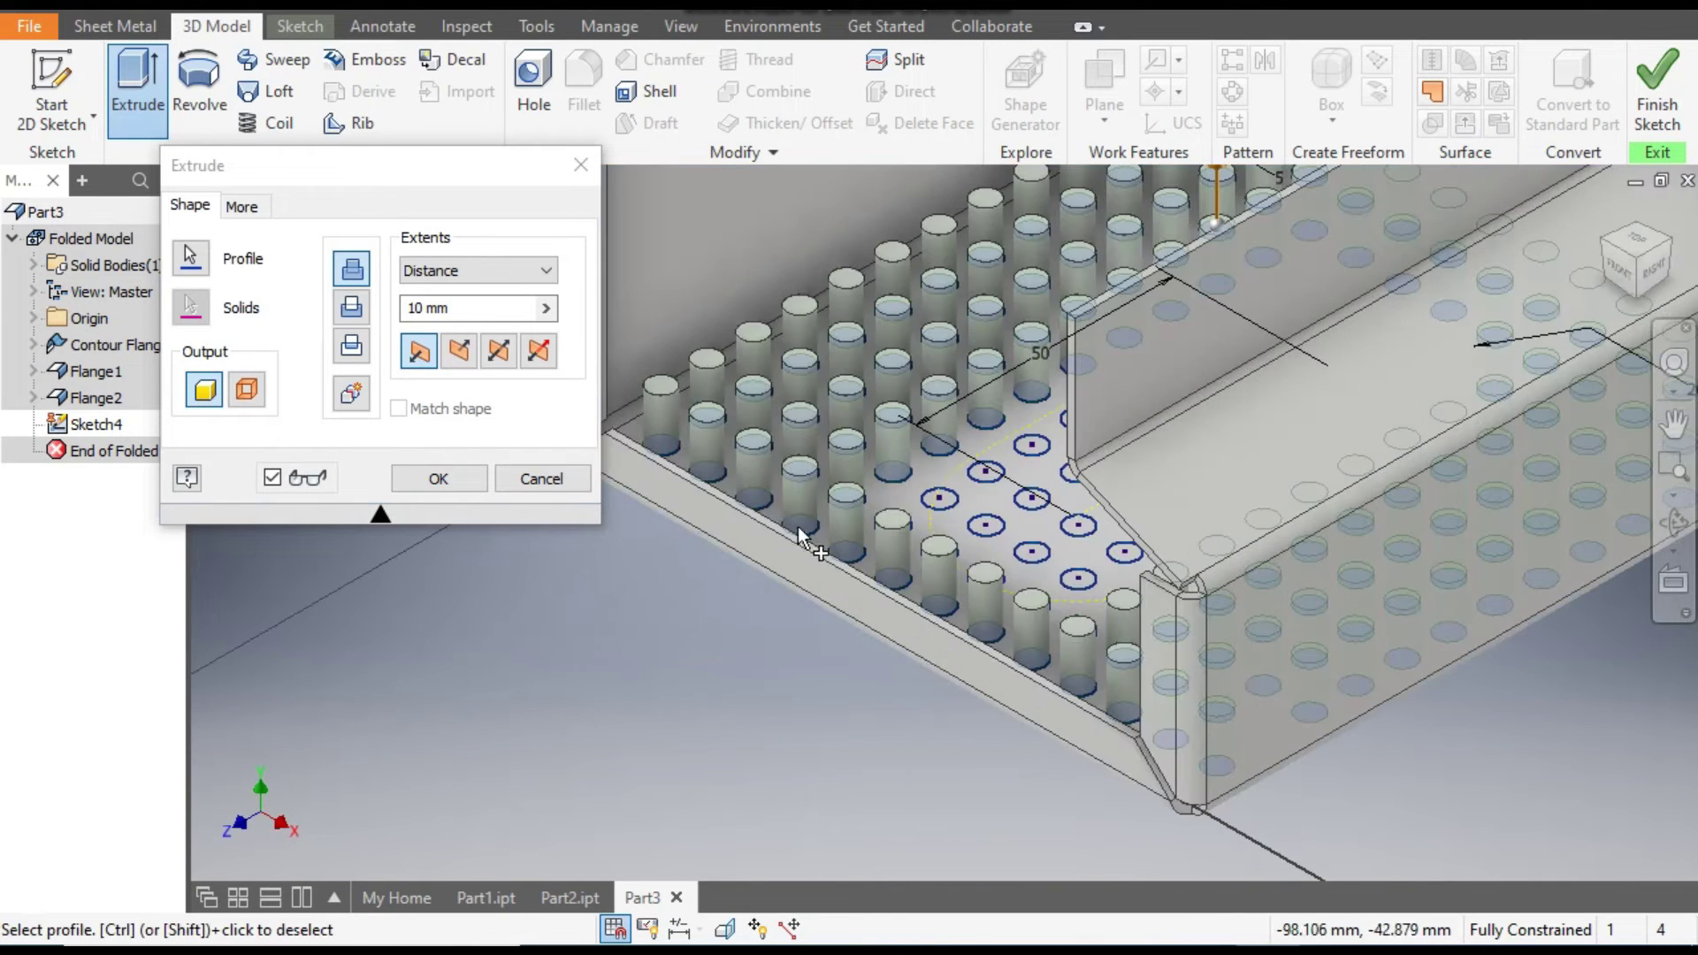
{"action": "left_click", "coordinate": [351, 309]}
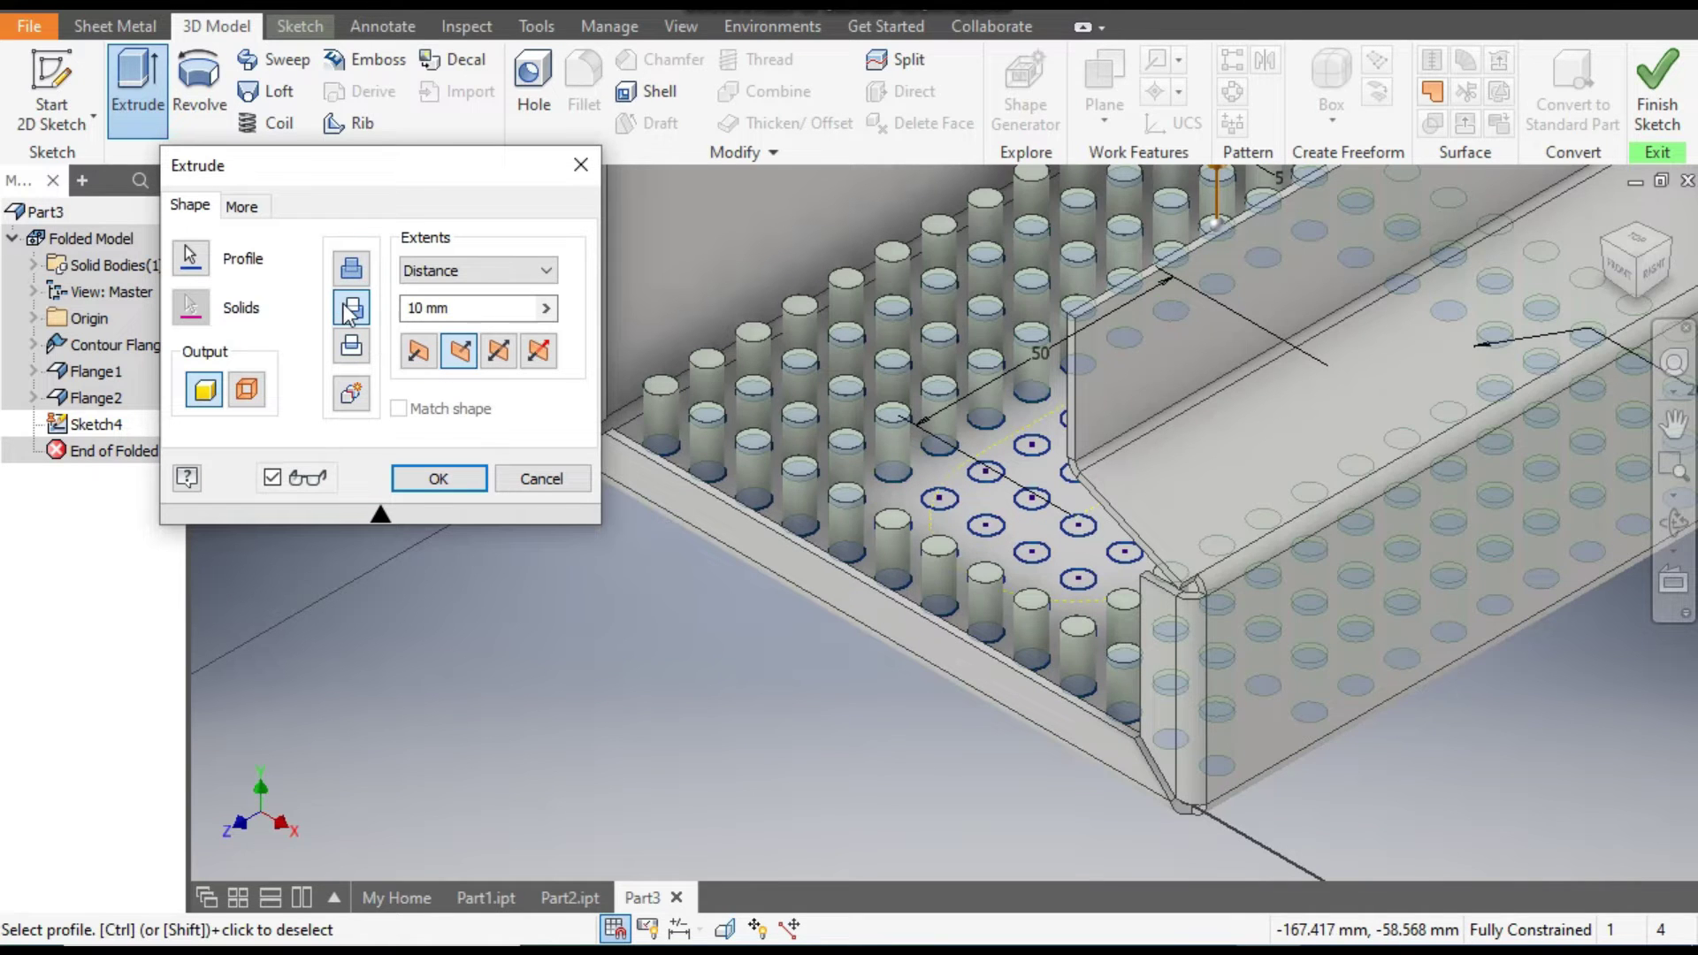
{"action": "left_click", "coordinate": [440, 479]}
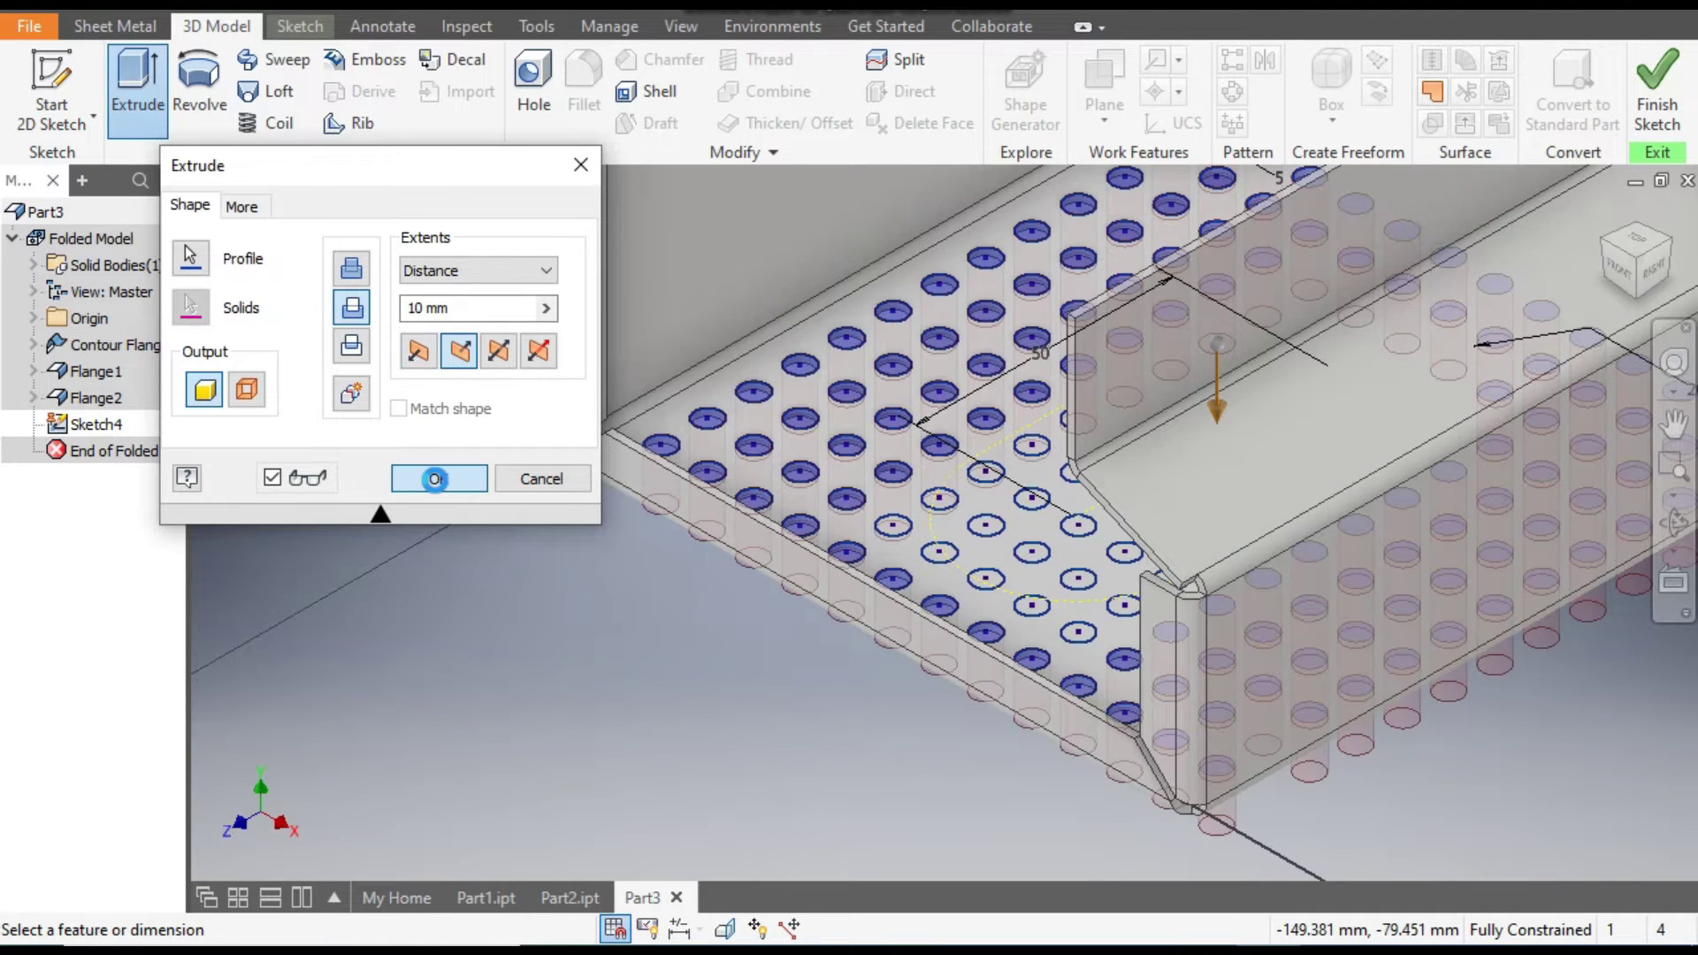
- Start a sketch on the outer face of the short upright flange and draw a two-point rectangle hanging from its top edge near the front end
{"action": "left_click", "coordinate": [1633, 238]}
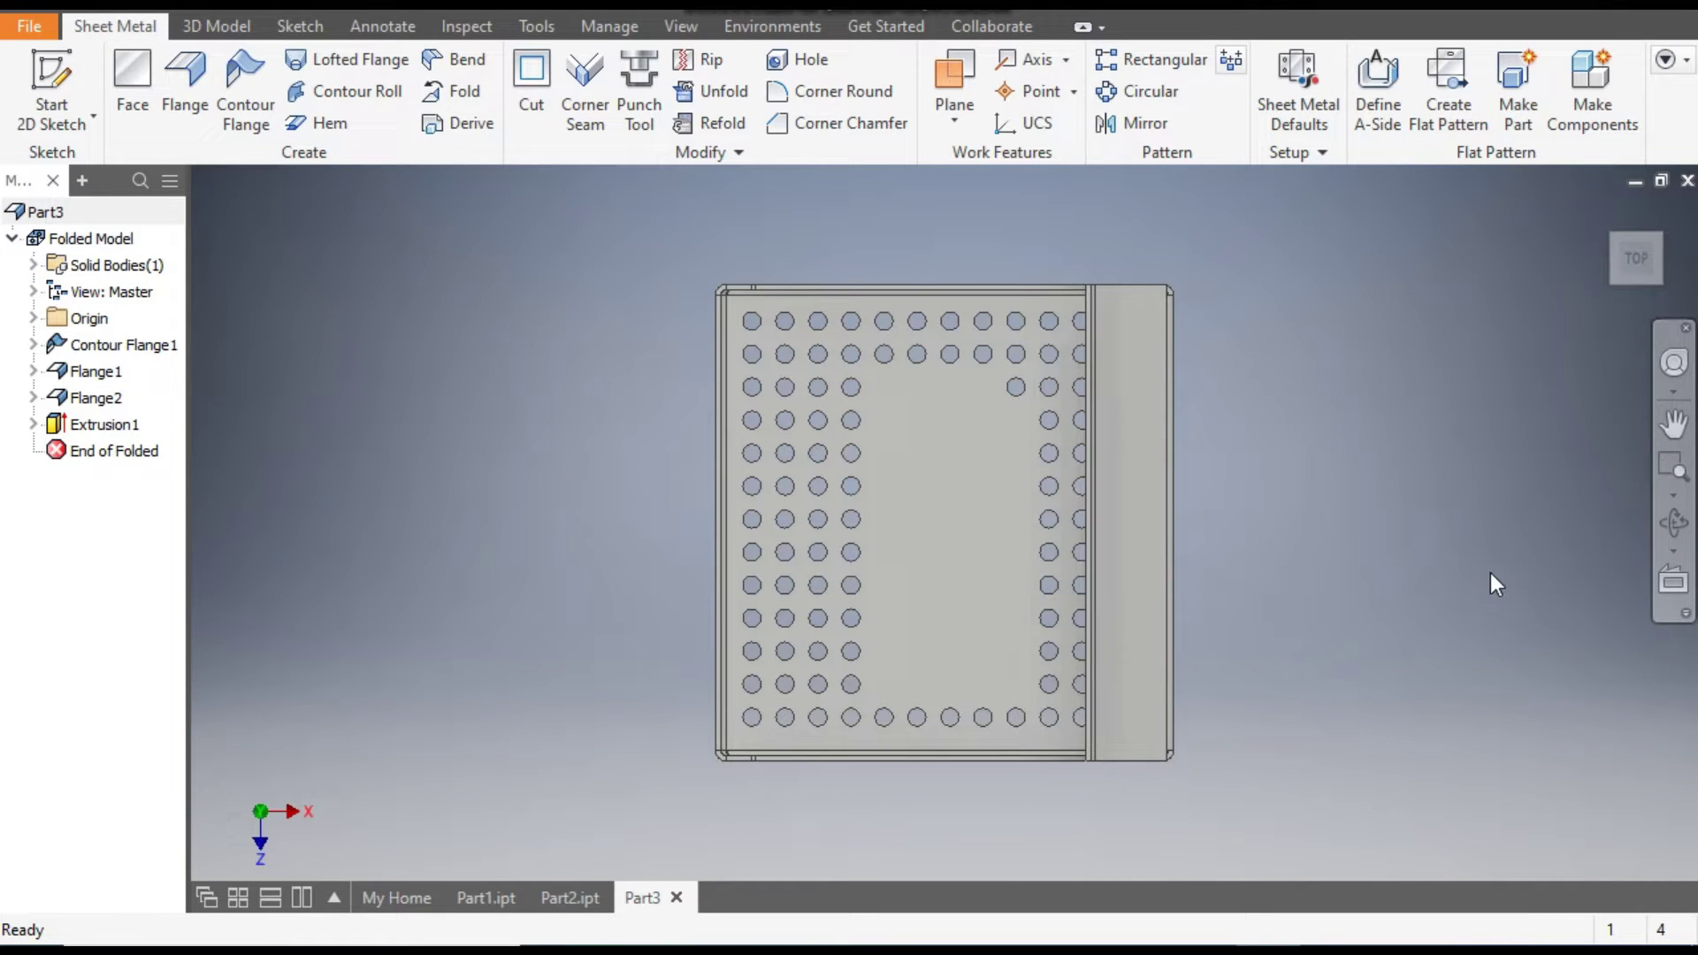
{"action": "left_click", "coordinate": [1661, 281]}
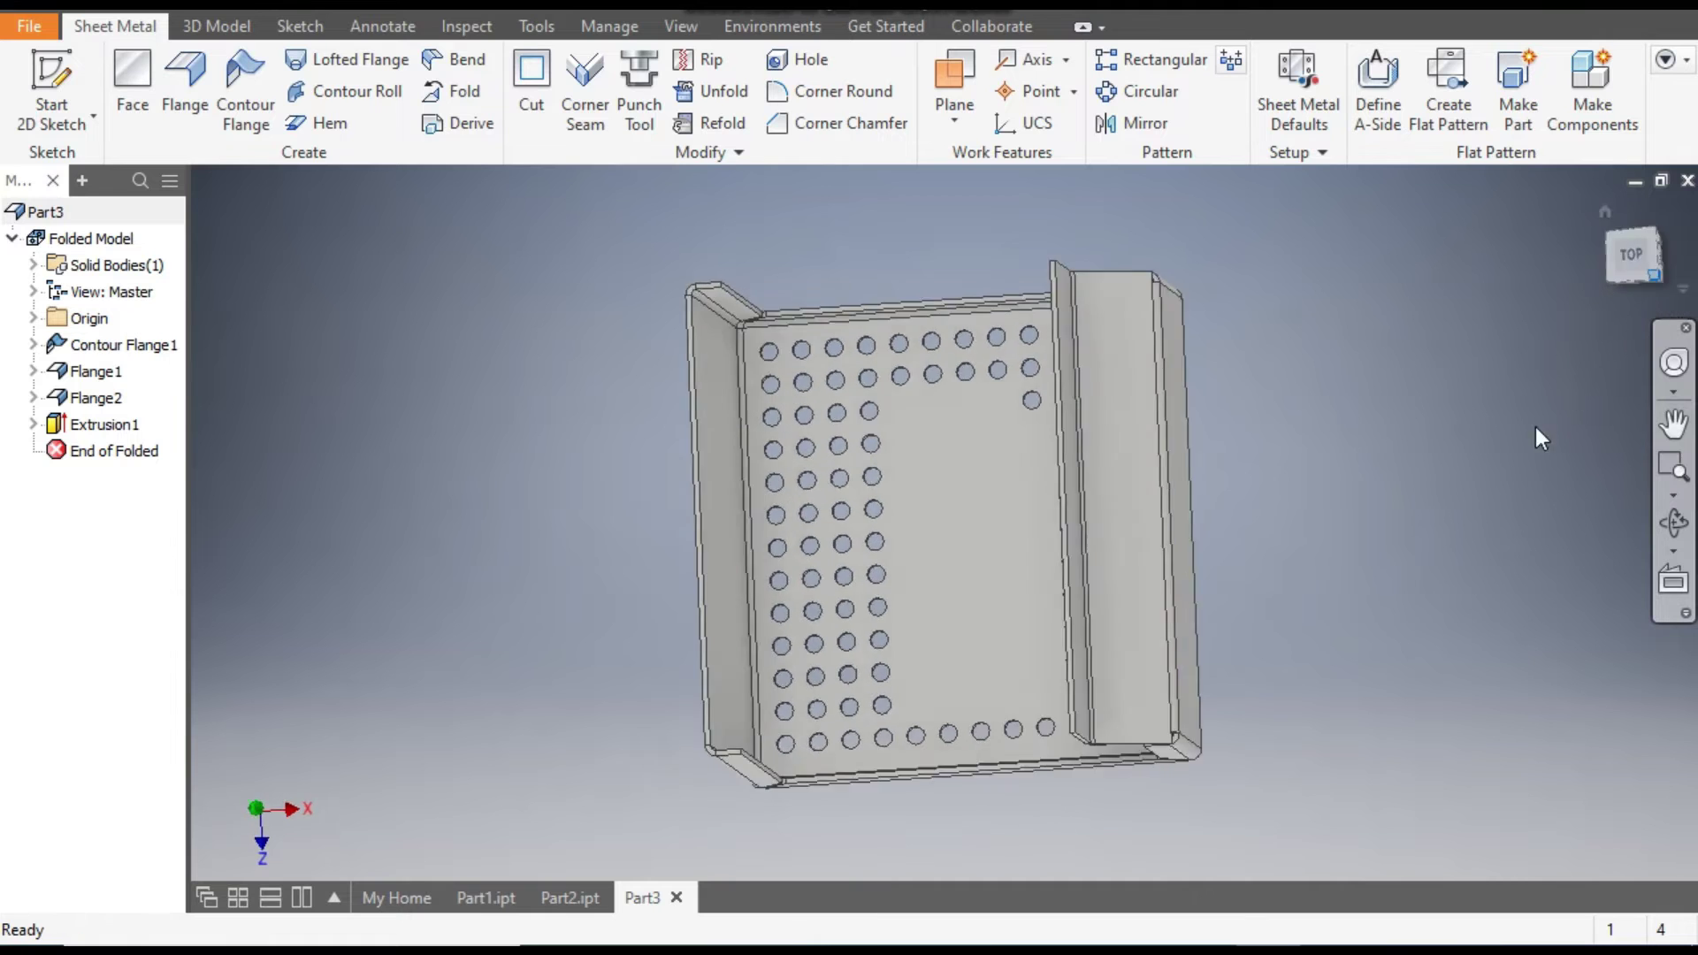
{"action": "left_click", "coordinate": [1607, 211]}
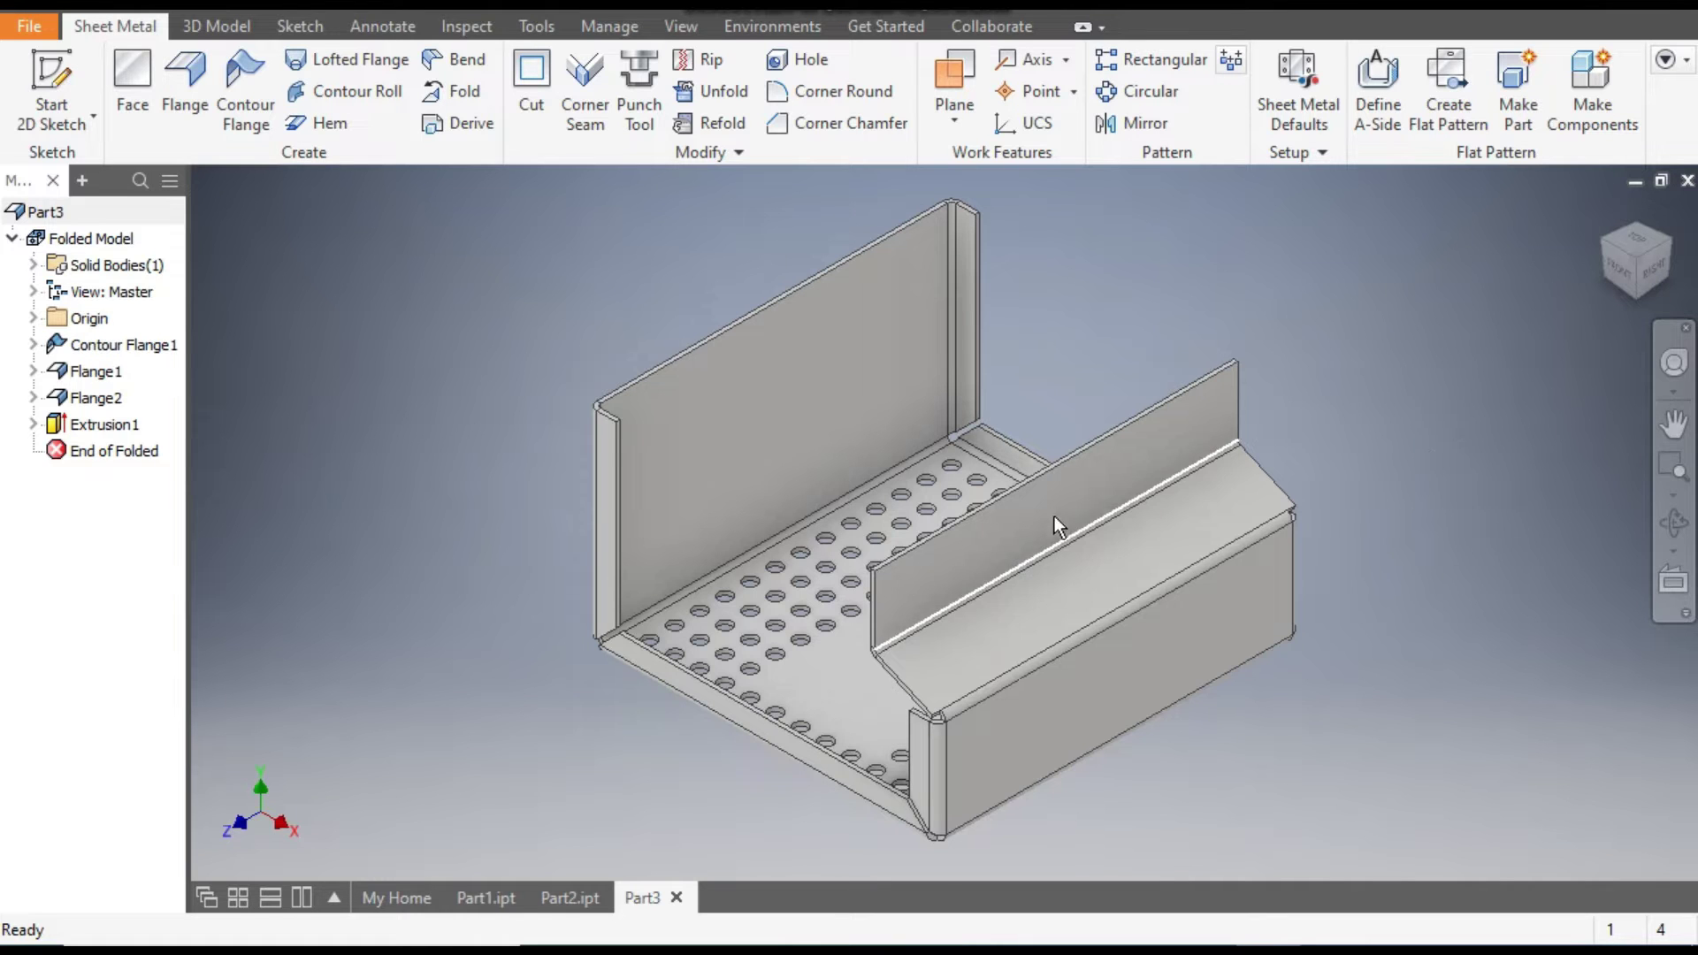
{"action": "left_click", "coordinate": [1112, 474]}
{"action": "left_click", "coordinate": [1234, 450]}
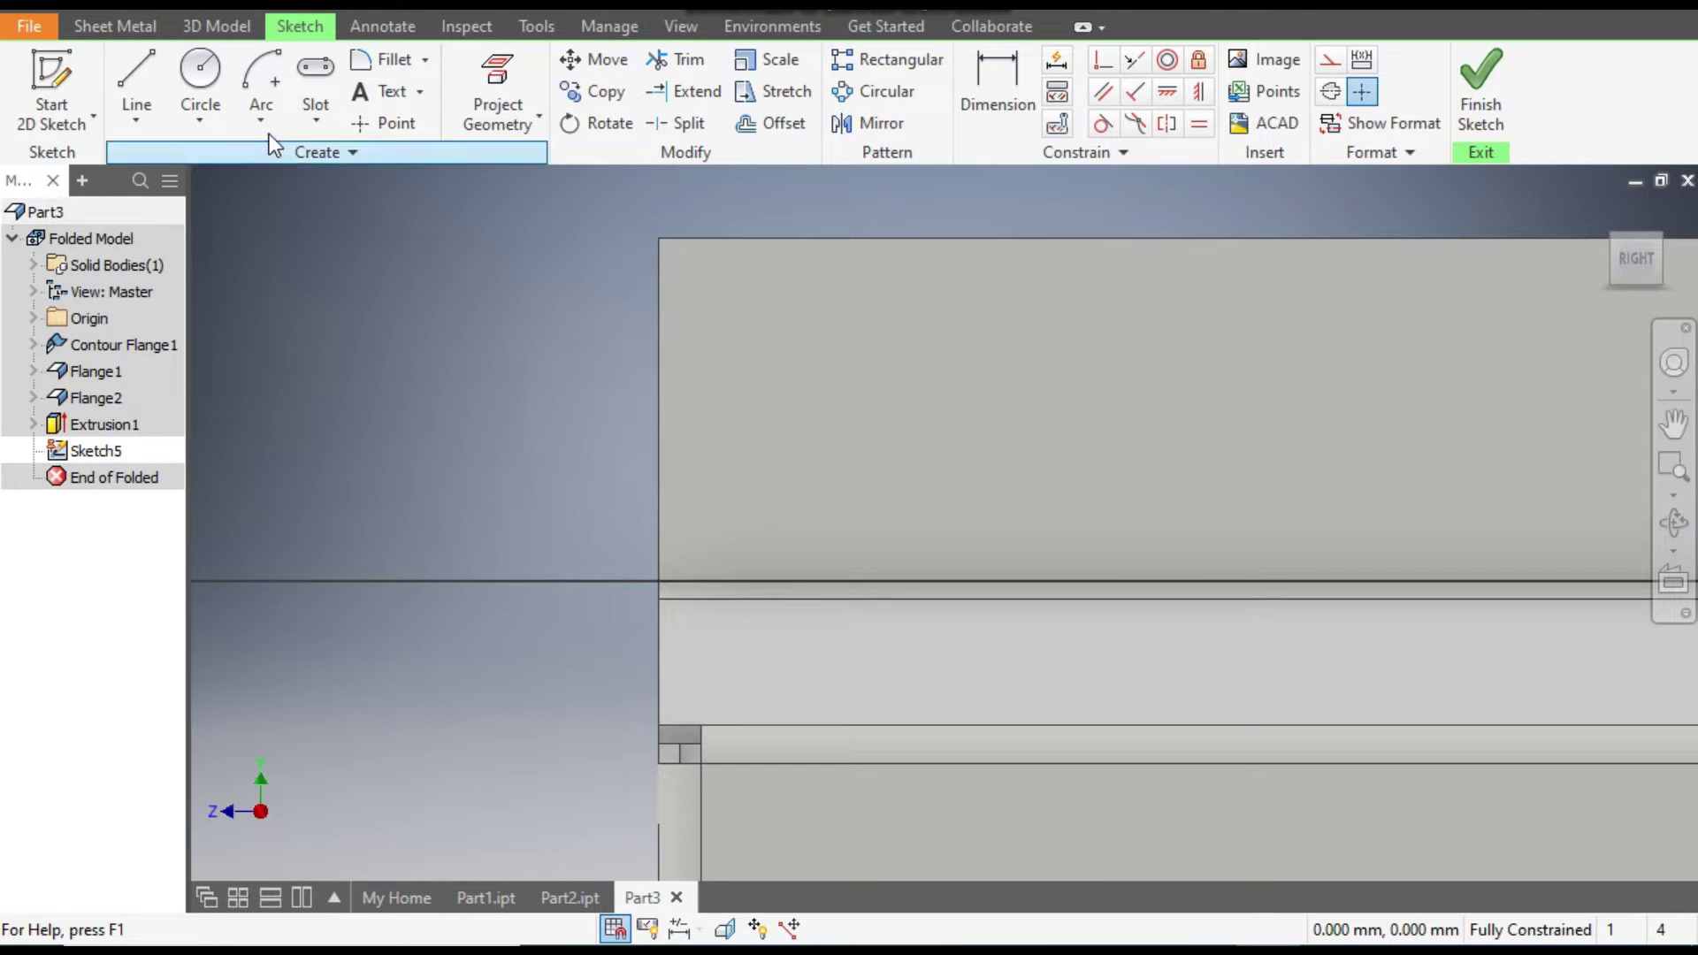
{"action": "left_click", "coordinate": [315, 113]}
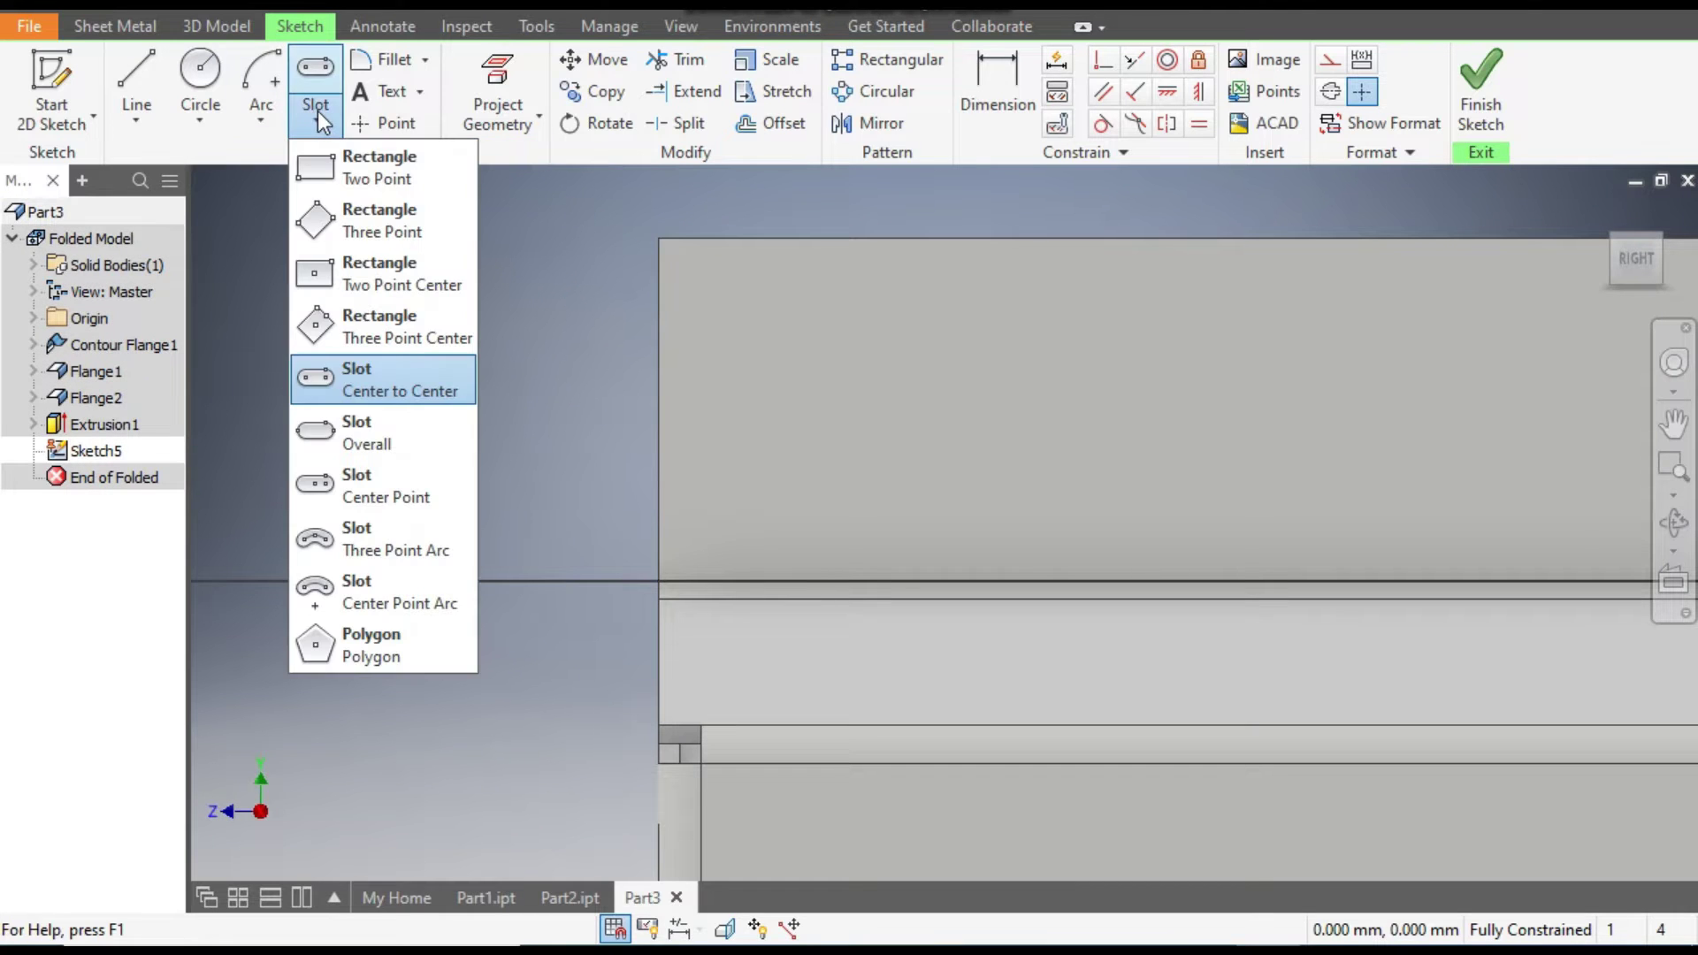
{"action": "left_click", "coordinate": [395, 179]}
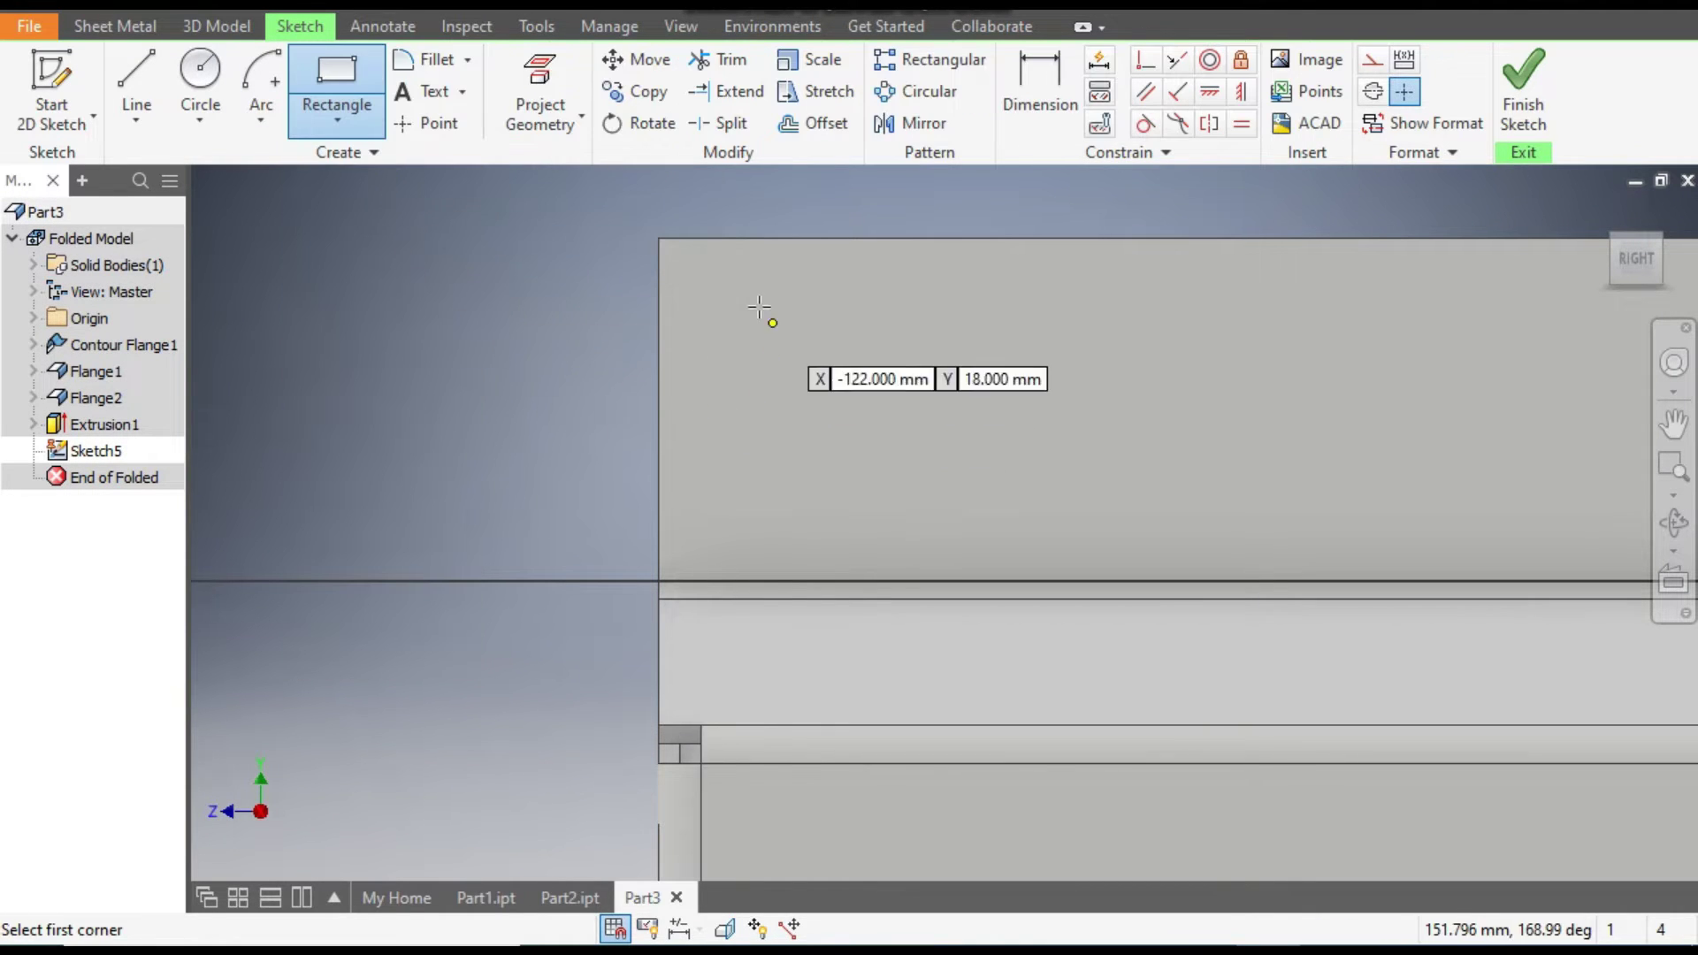
{"action": "left_click", "coordinate": [813, 239]}
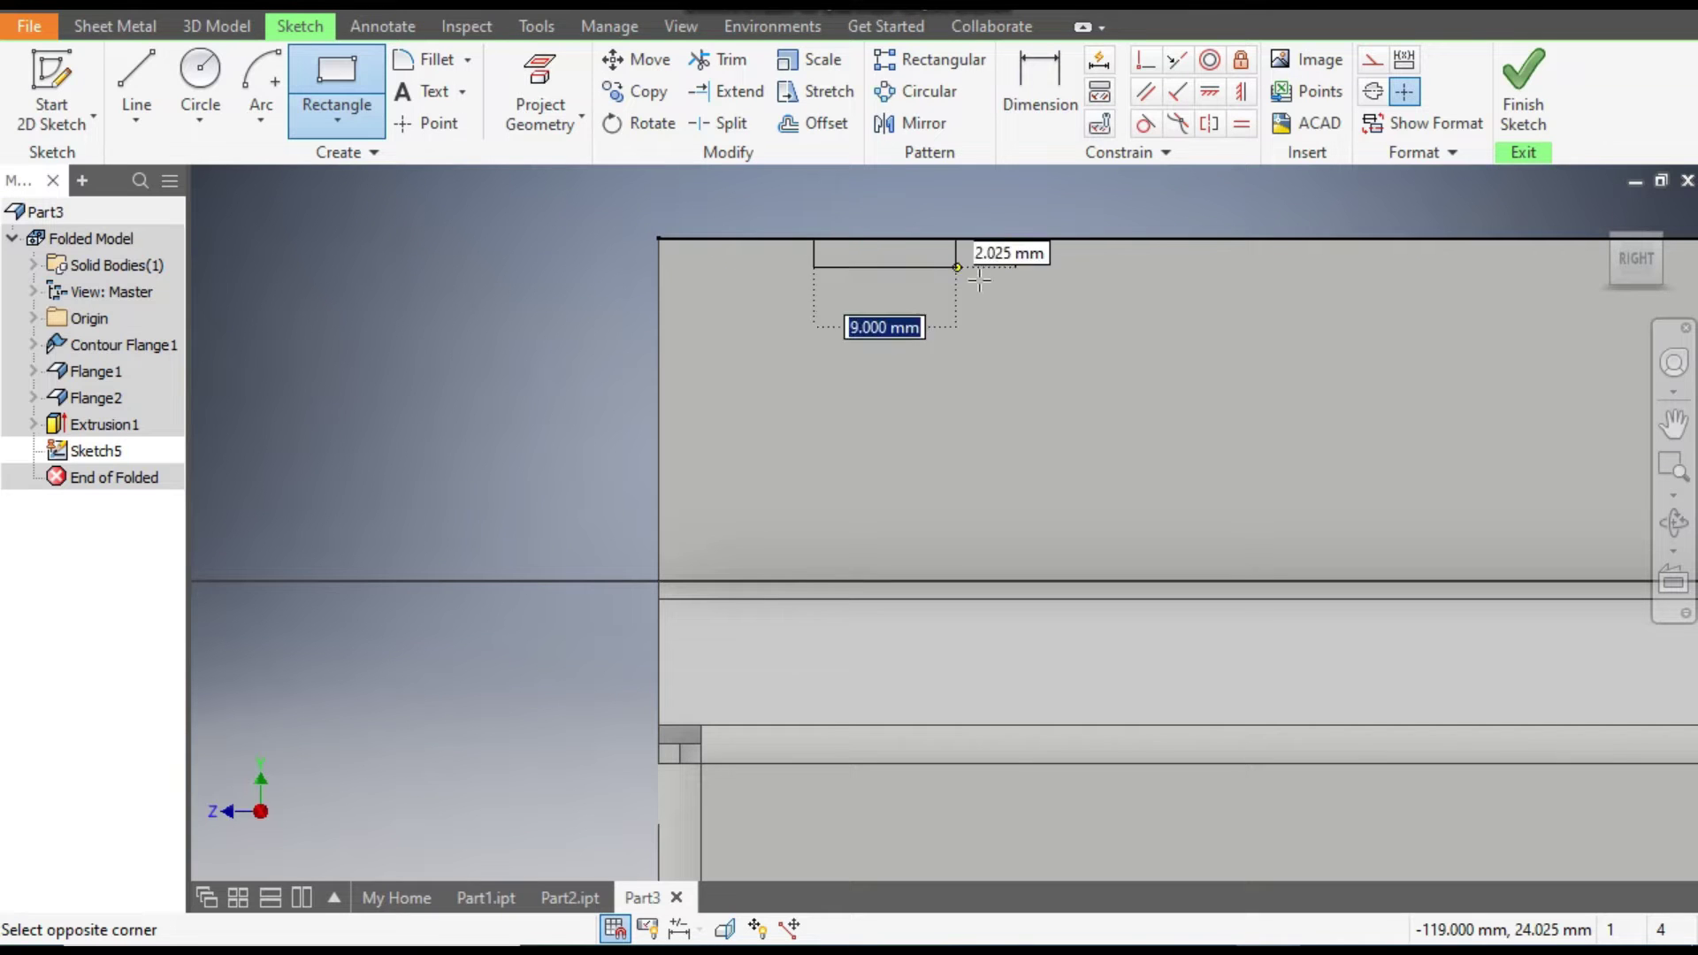
{"action": "left_click", "coordinate": [983, 323]}
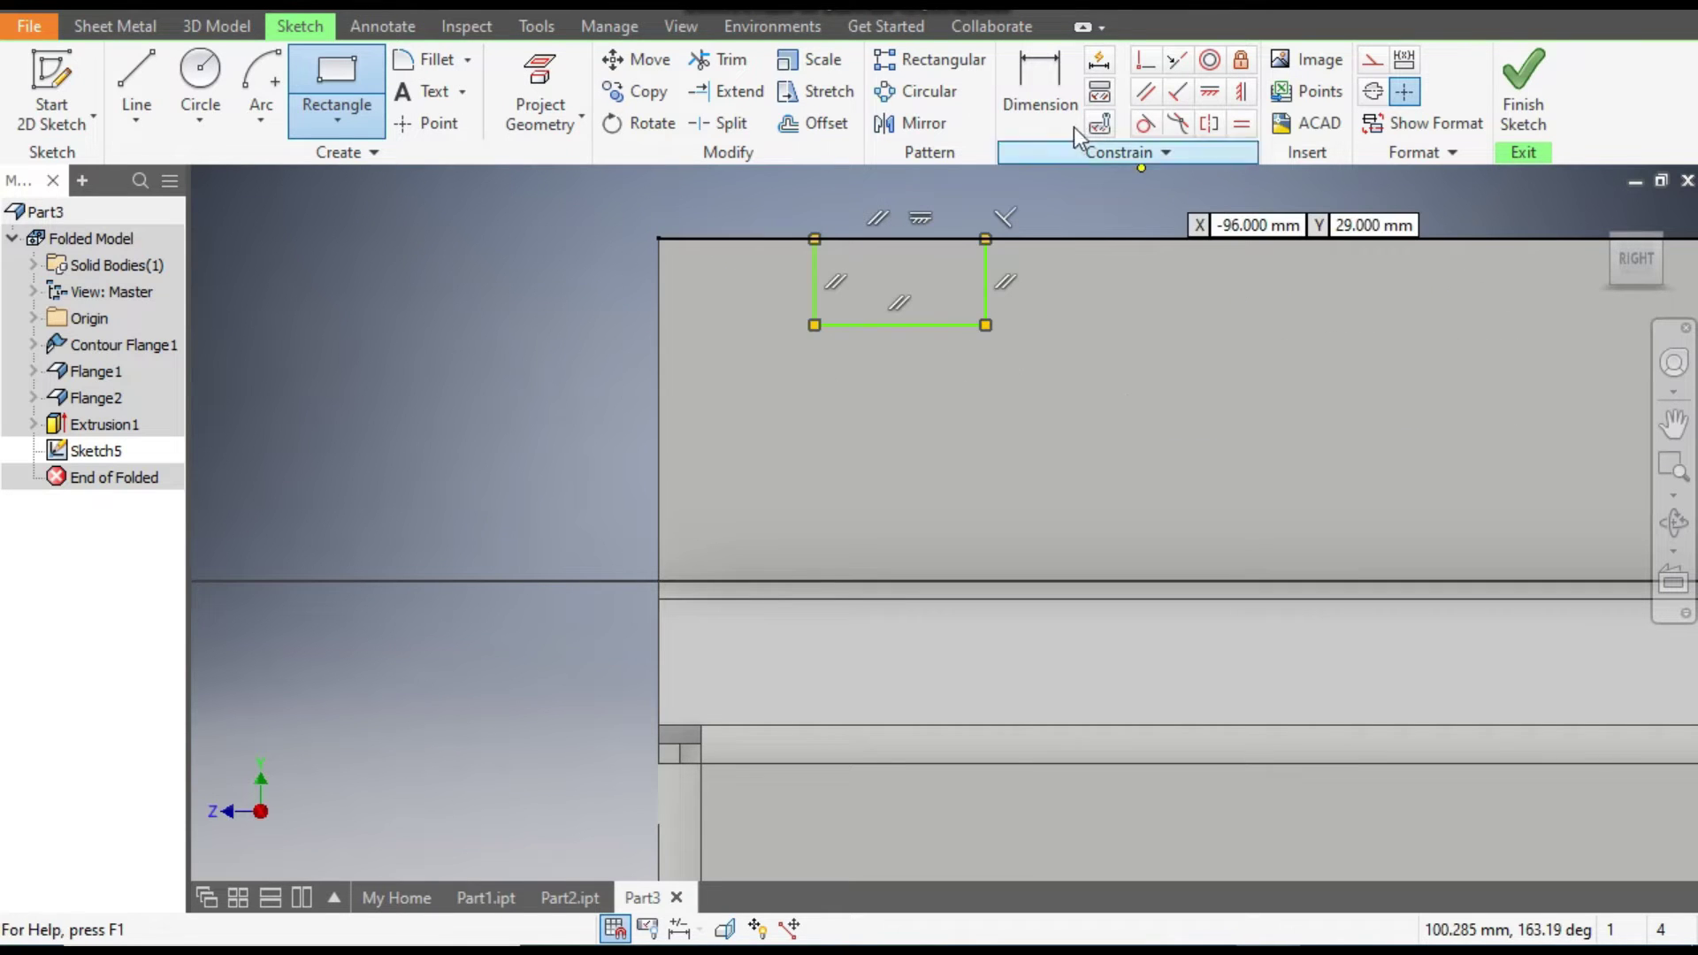
- Dimension the rectangle on the upright flange to 5 mm high and 10 mm wide
{"action": "left_click", "coordinate": [1063, 94]}
{"action": "left_click", "coordinate": [813, 285]}
{"action": "left_click", "coordinate": [770, 285]}
{"action": "type", "text": "5"}
{"action": "key", "text": "Return"}
{"action": "left_click", "coordinate": [884, 310]}
{"action": "left_click", "coordinate": [889, 353]}
{"action": "type", "text": "10"}
{"action": "key", "text": "Return"}
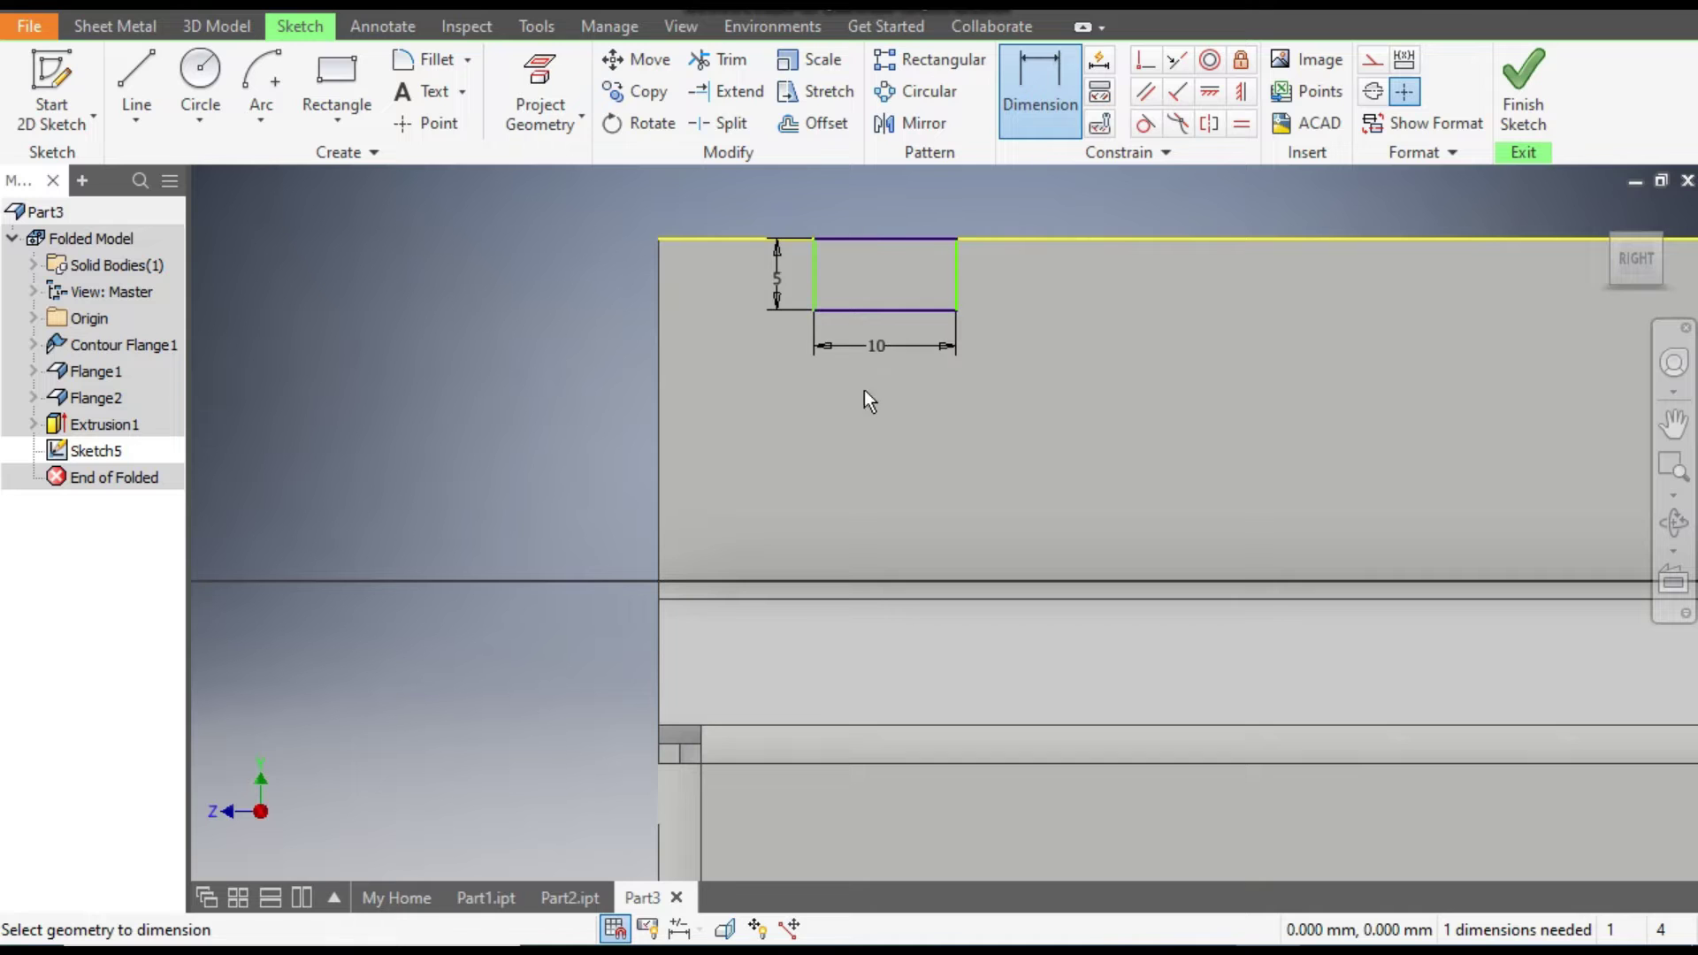
- Dimension the rectangle's nearer side 10 mm from the upright flange's front edge
{"action": "left_click", "coordinate": [815, 269]}
{"action": "left_click", "coordinate": [660, 318]}
{"action": "left_click", "coordinate": [566, 316]}
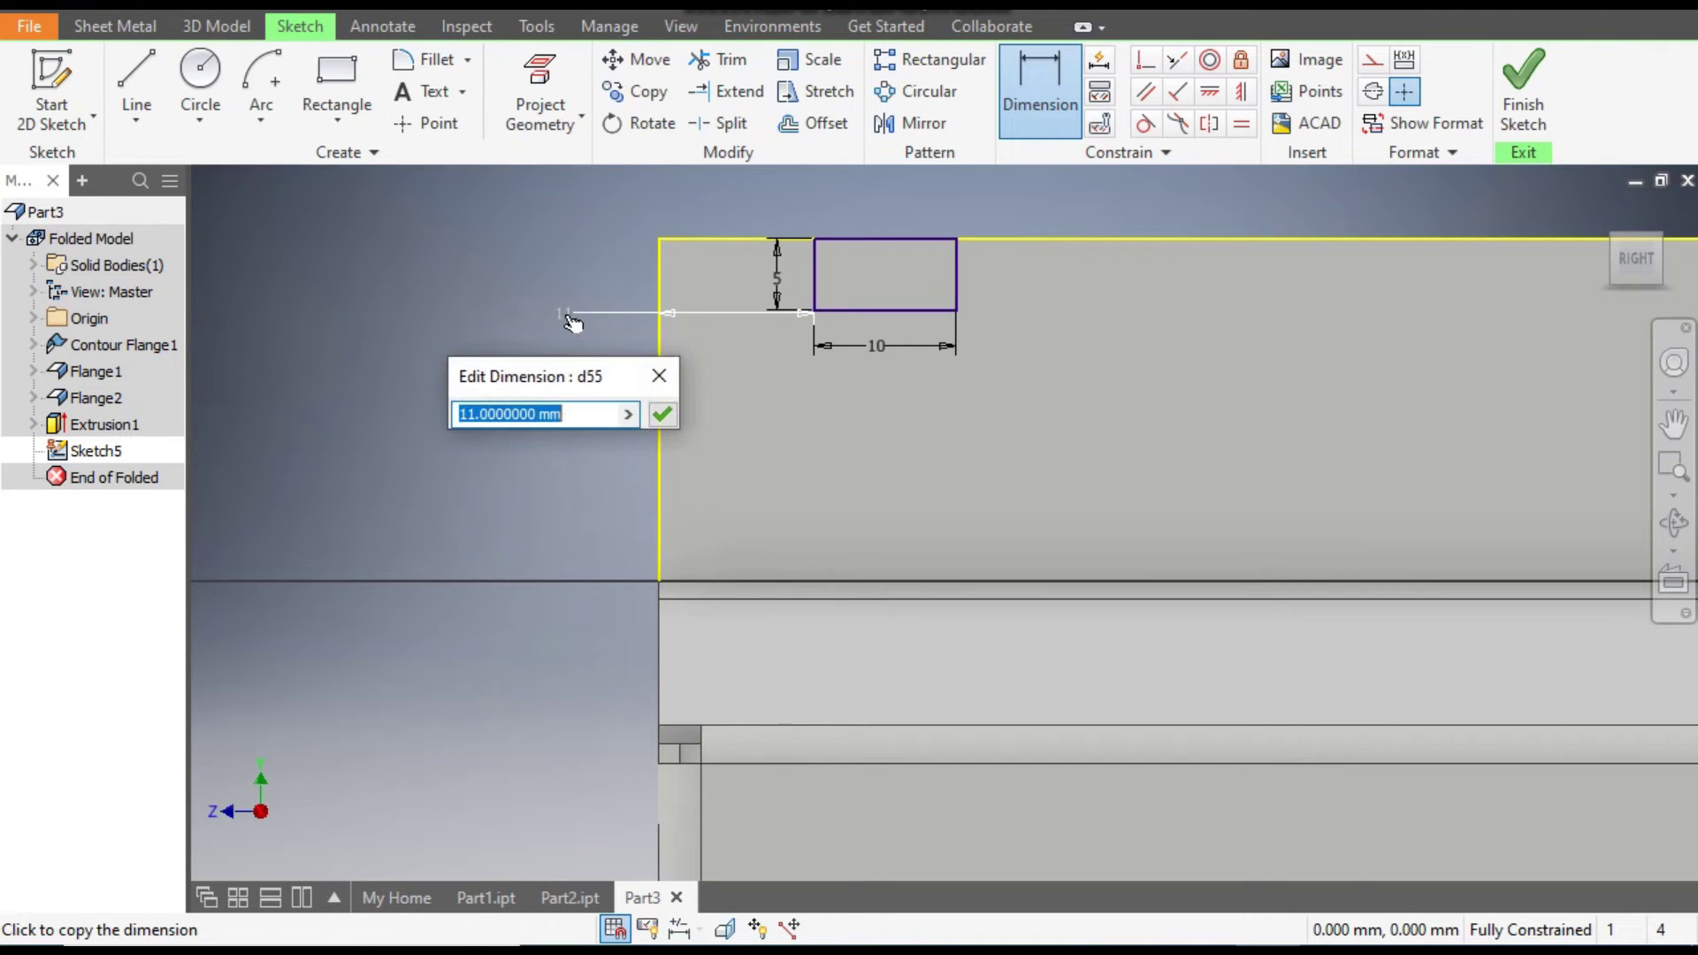
{"action": "type", "text": "10"}
{"action": "key", "text": "Return"}
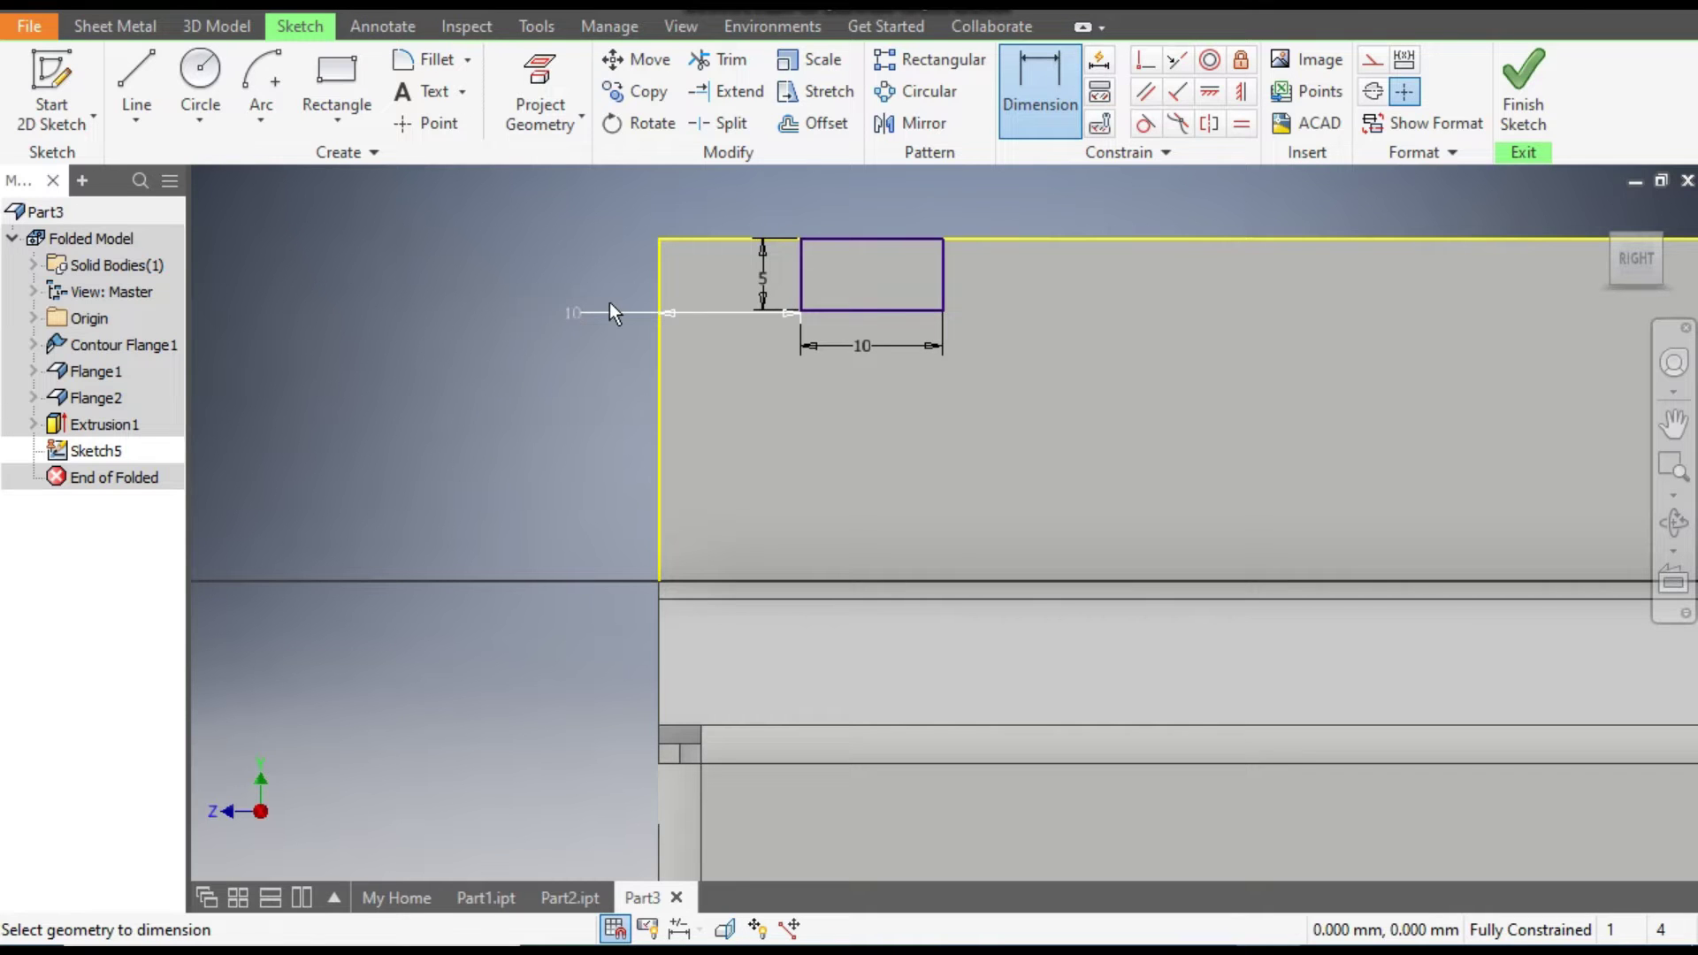
- Pattern the notch rectangle along the upright flange's top edge, away from the front end, with 6 instances spaced 20 mm
{"action": "mouse_move", "coordinate": [993, 280]}
{"action": "middle_mouse_down"}
{"action": "mouse_move", "coordinate": [947, 333]}
{"action": "mouse_move", "coordinate": [669, 355]}
{"action": "middle_mouse_up"}
{"action": "scroll", "coordinate": [947, 333], "scroll_direction": "down", "scroll_amount": 2}
{"action": "left_click", "coordinate": [936, 72]}
{"action": "left_click", "coordinate": [458, 380]}
{"action": "scroll", "coordinate": [474, 306], "scroll_direction": "up", "scroll_amount": 2}
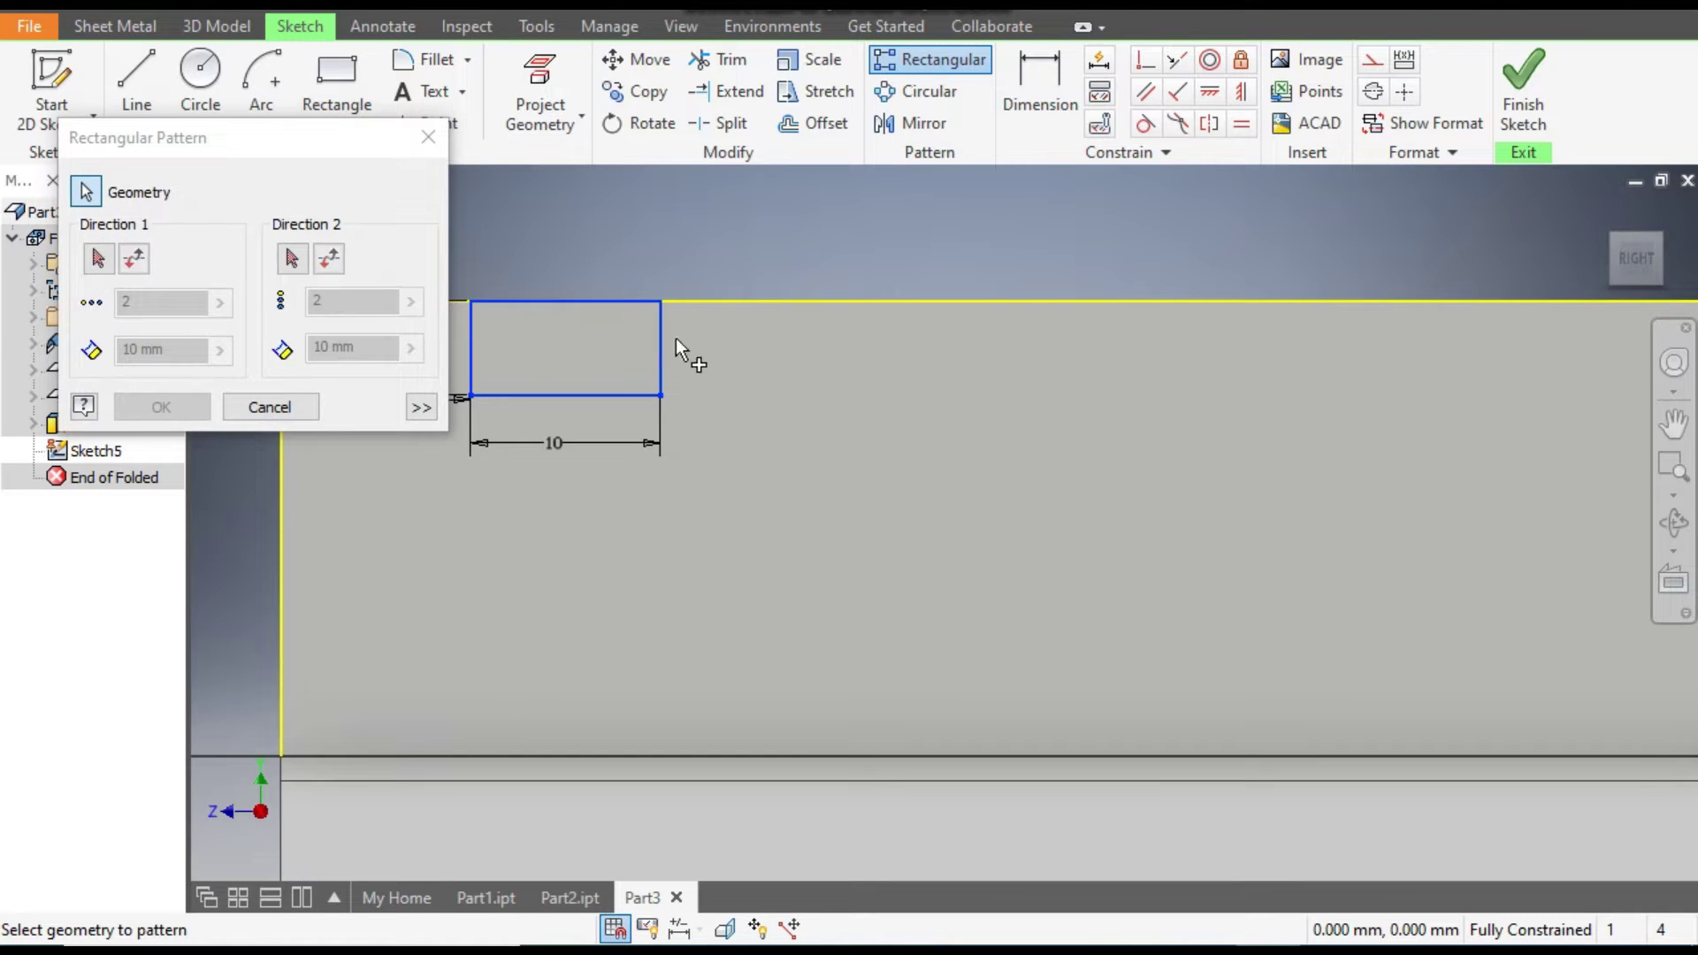
{"action": "scroll", "coordinate": [708, 363], "scroll_direction": "down", "scroll_amount": 3}
{"action": "middle_click_drag", "start_coordinate": [783, 371], "coordinate": [860, 340]}
{"action": "left_click", "coordinate": [102, 261]}
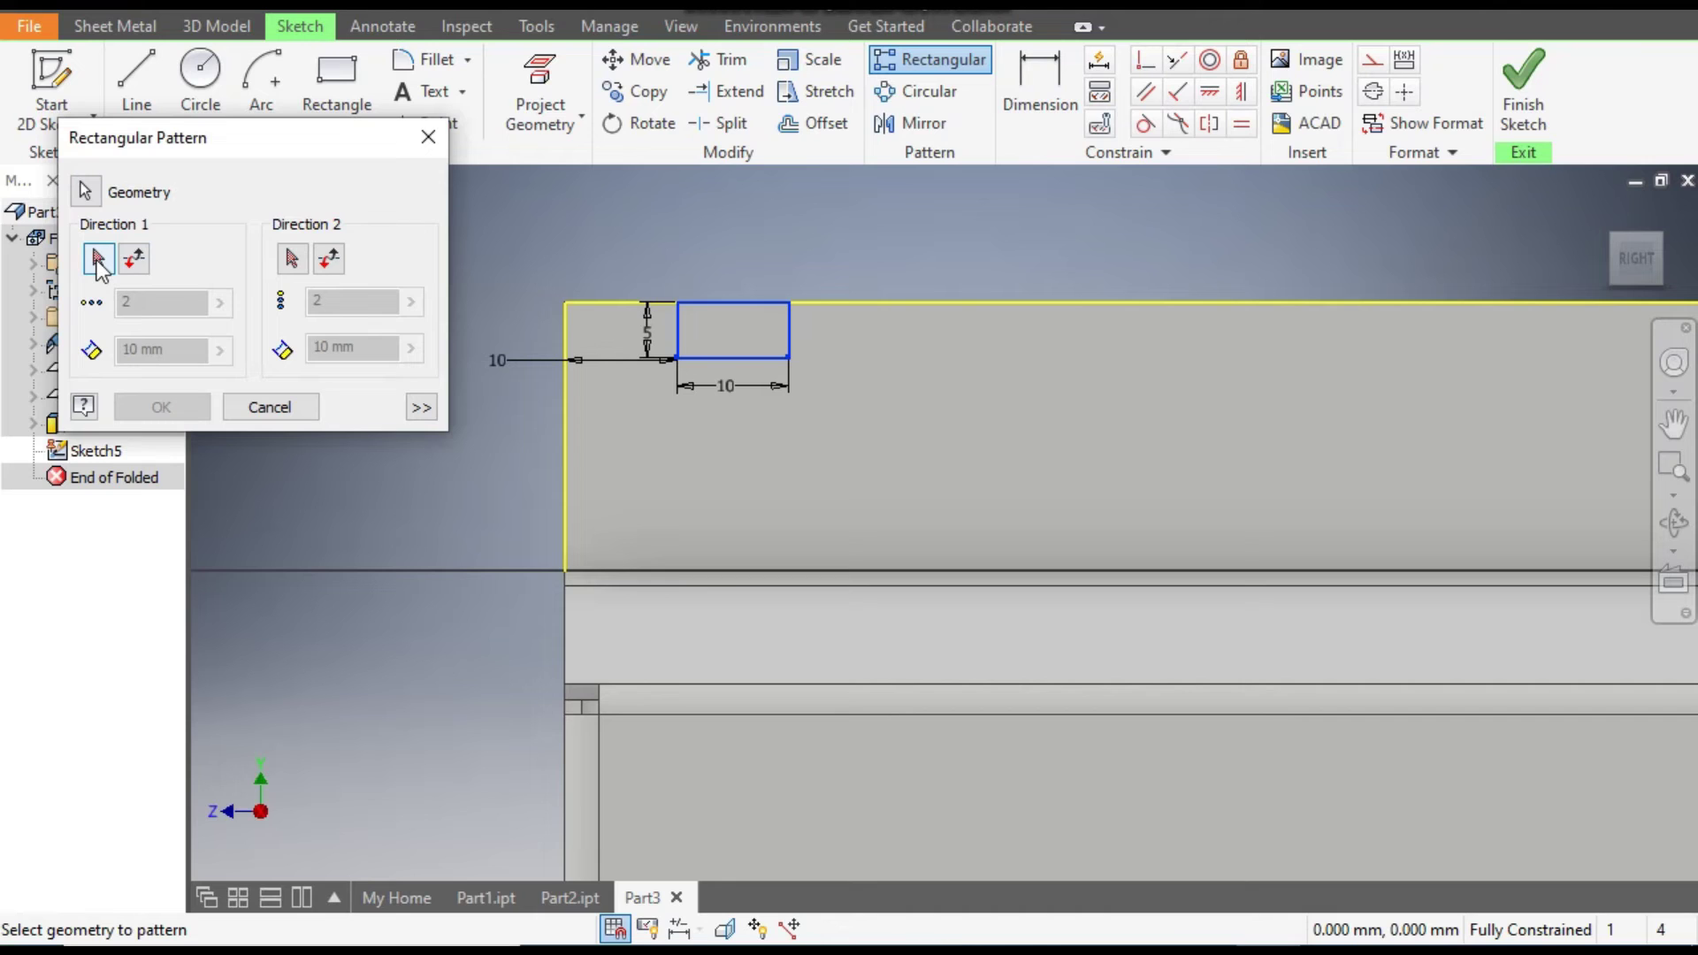
{"action": "left_click", "coordinate": [1036, 304]}
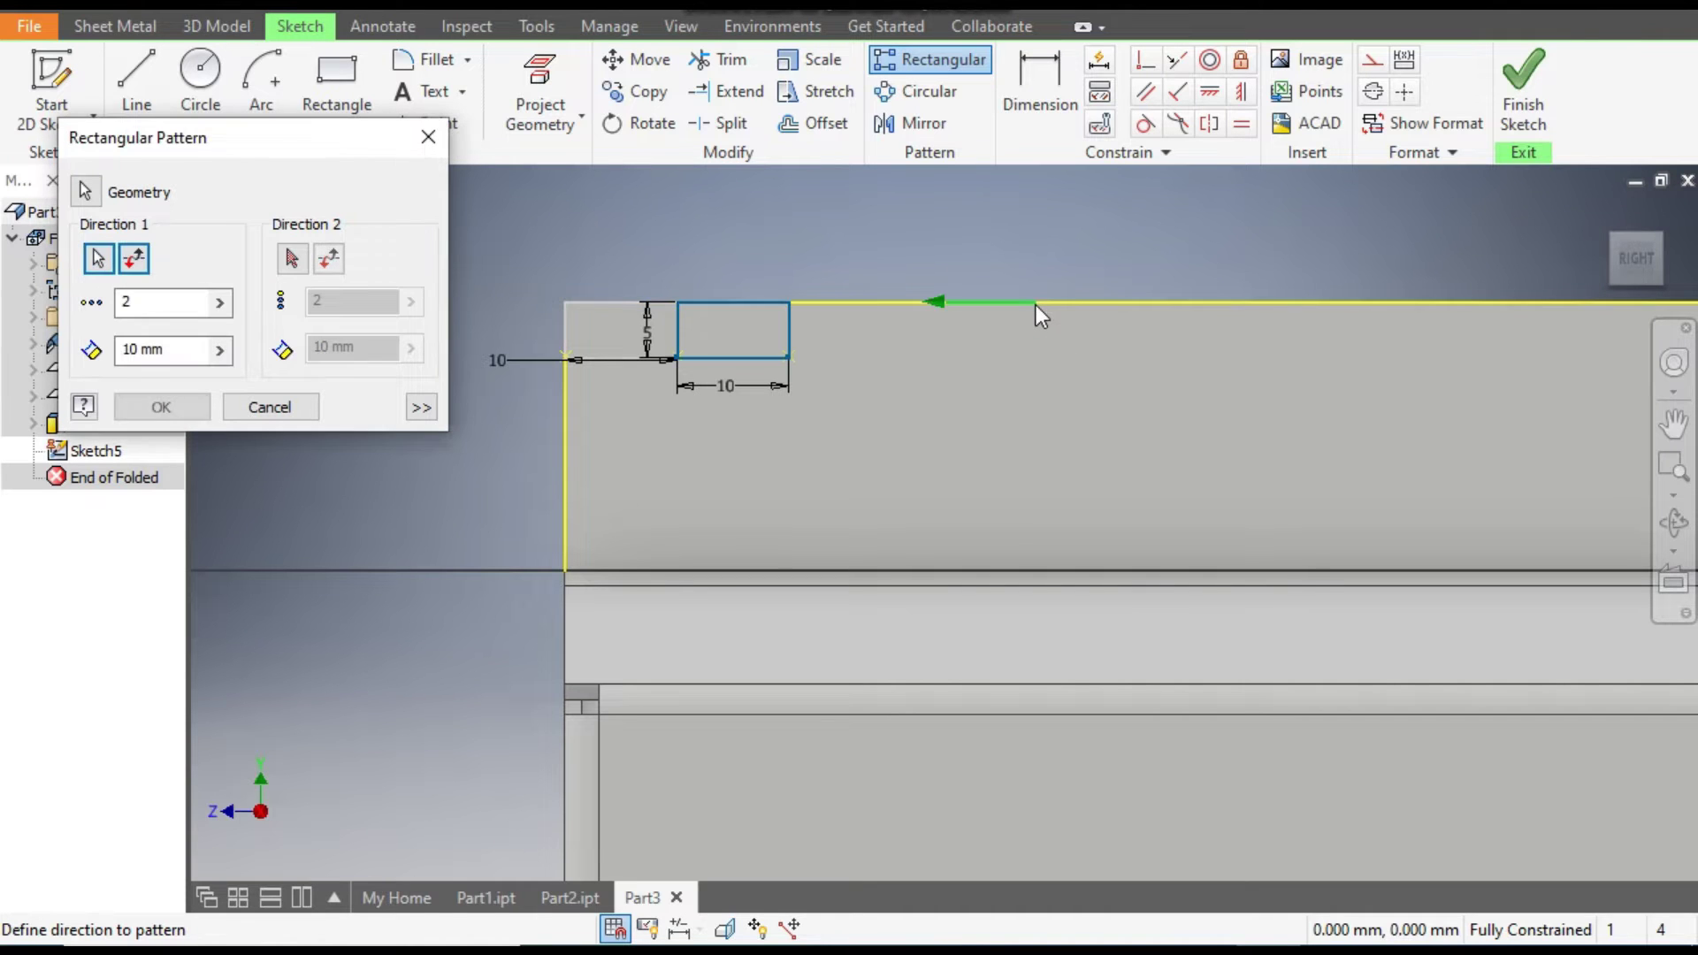
{"action": "left_click", "coordinate": [135, 261]}
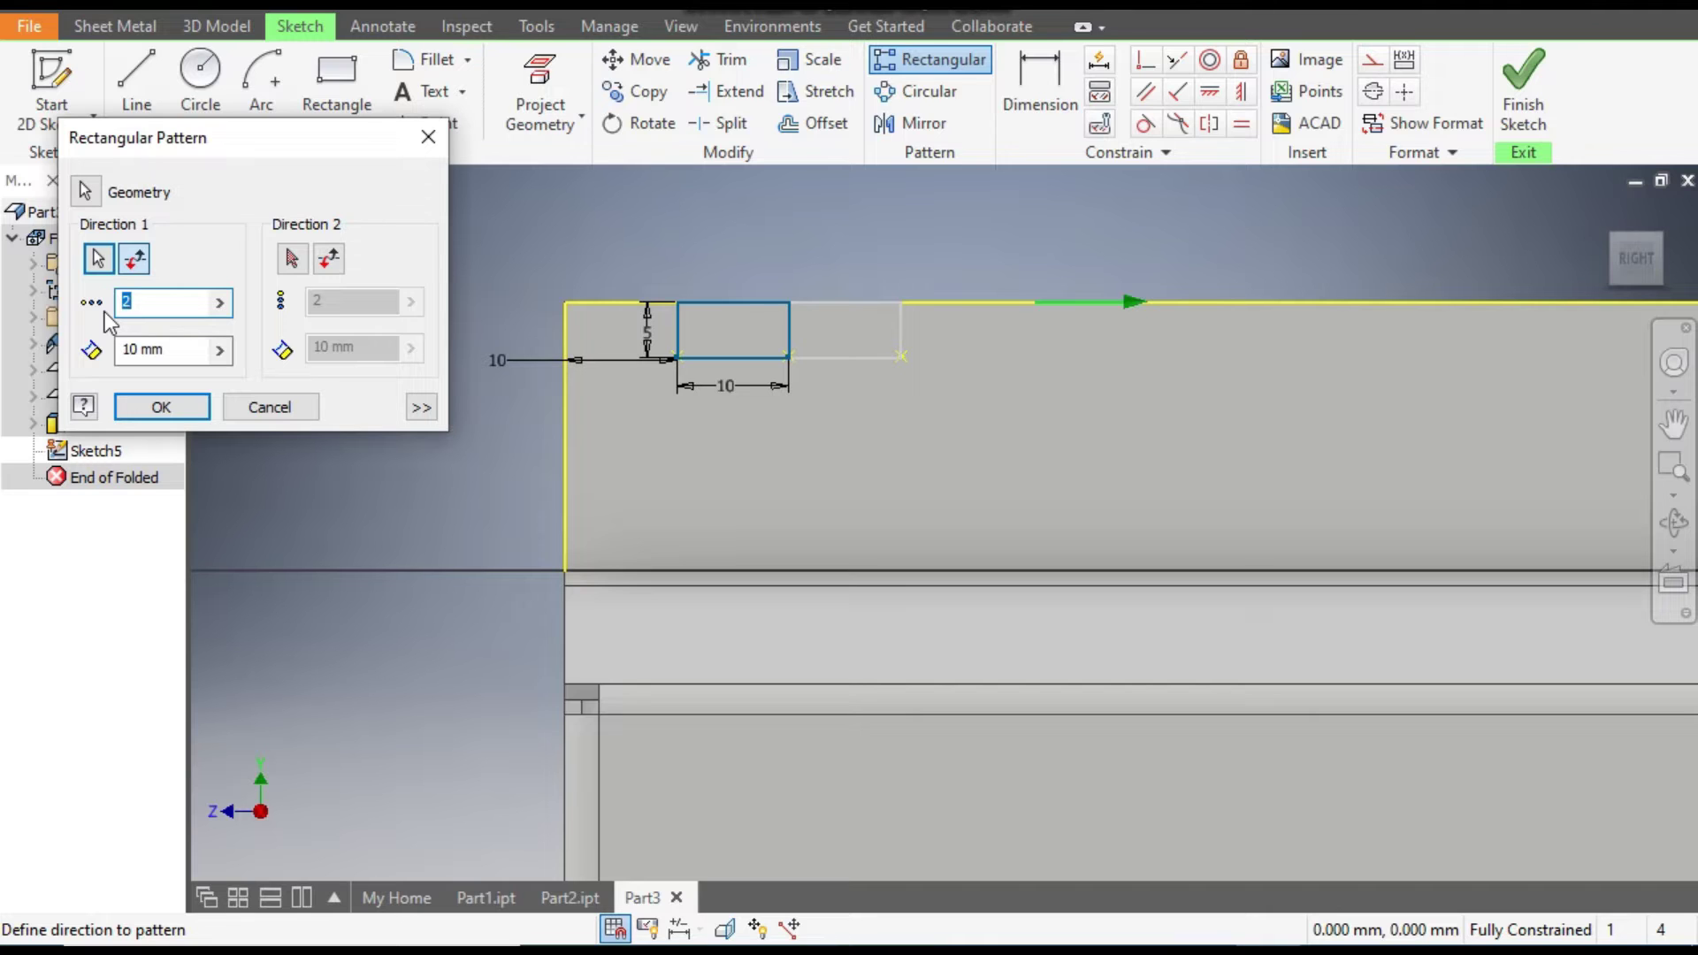
{"action": "type", "text": "6"}
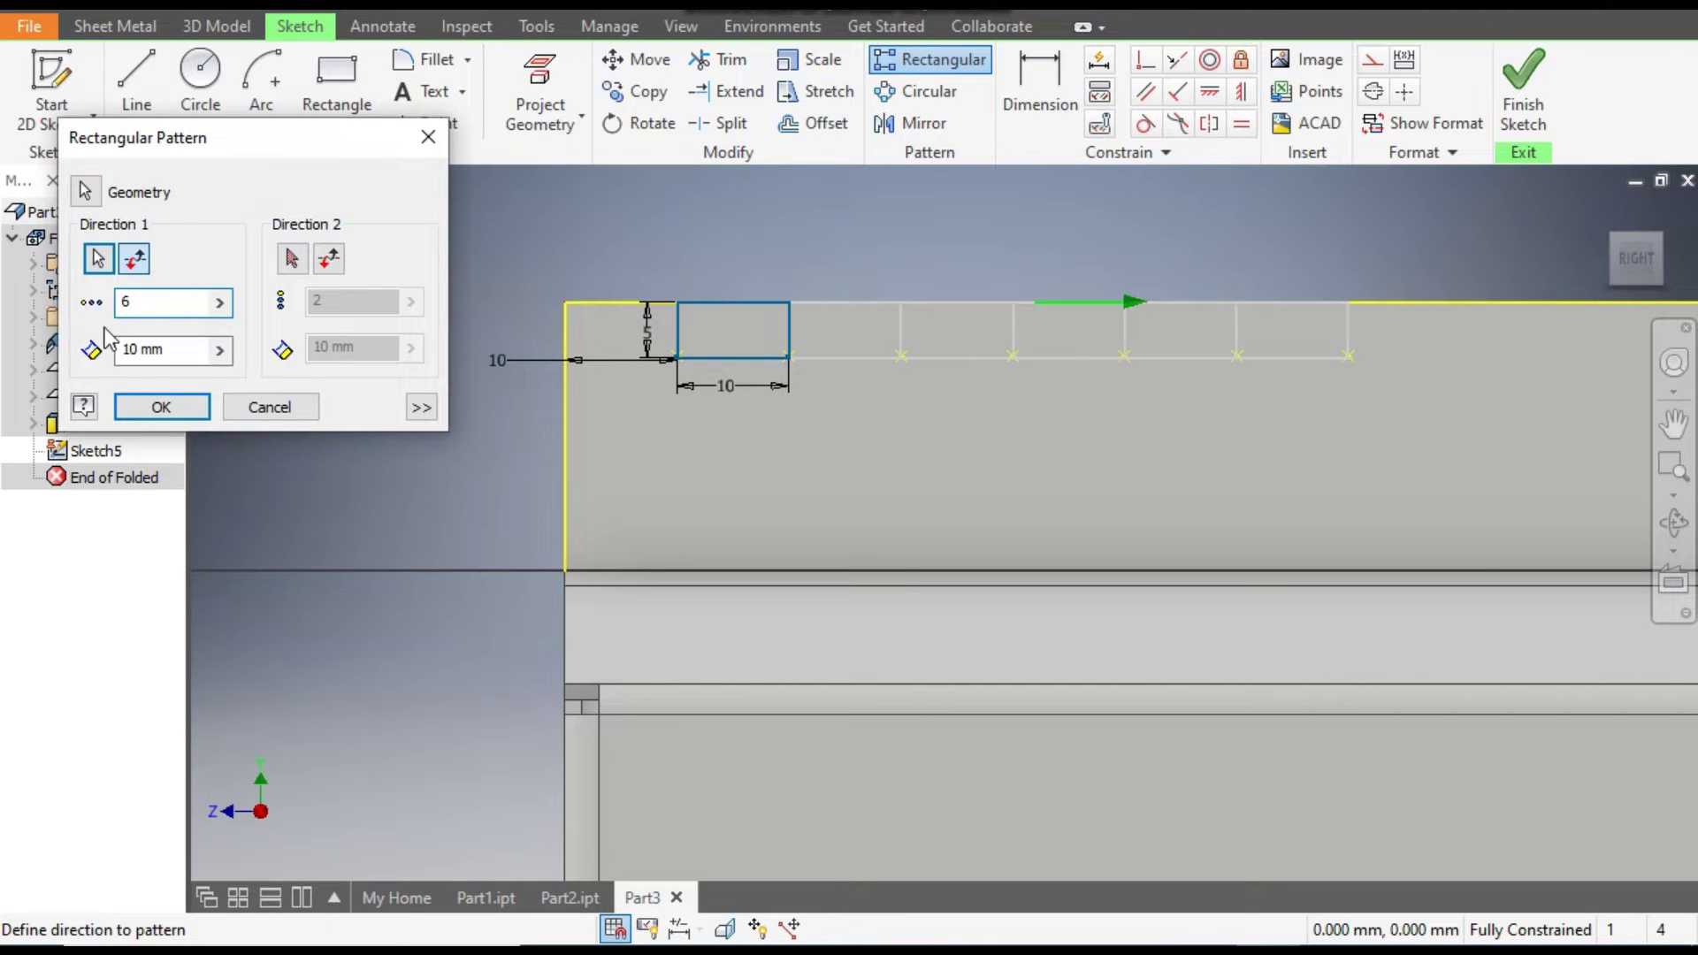
{"action": "key", "text": "Tab"}
{"action": "type", "text": "20"}
{"action": "scroll", "coordinate": [920, 403], "scroll_direction": "down", "scroll_amount": 2}
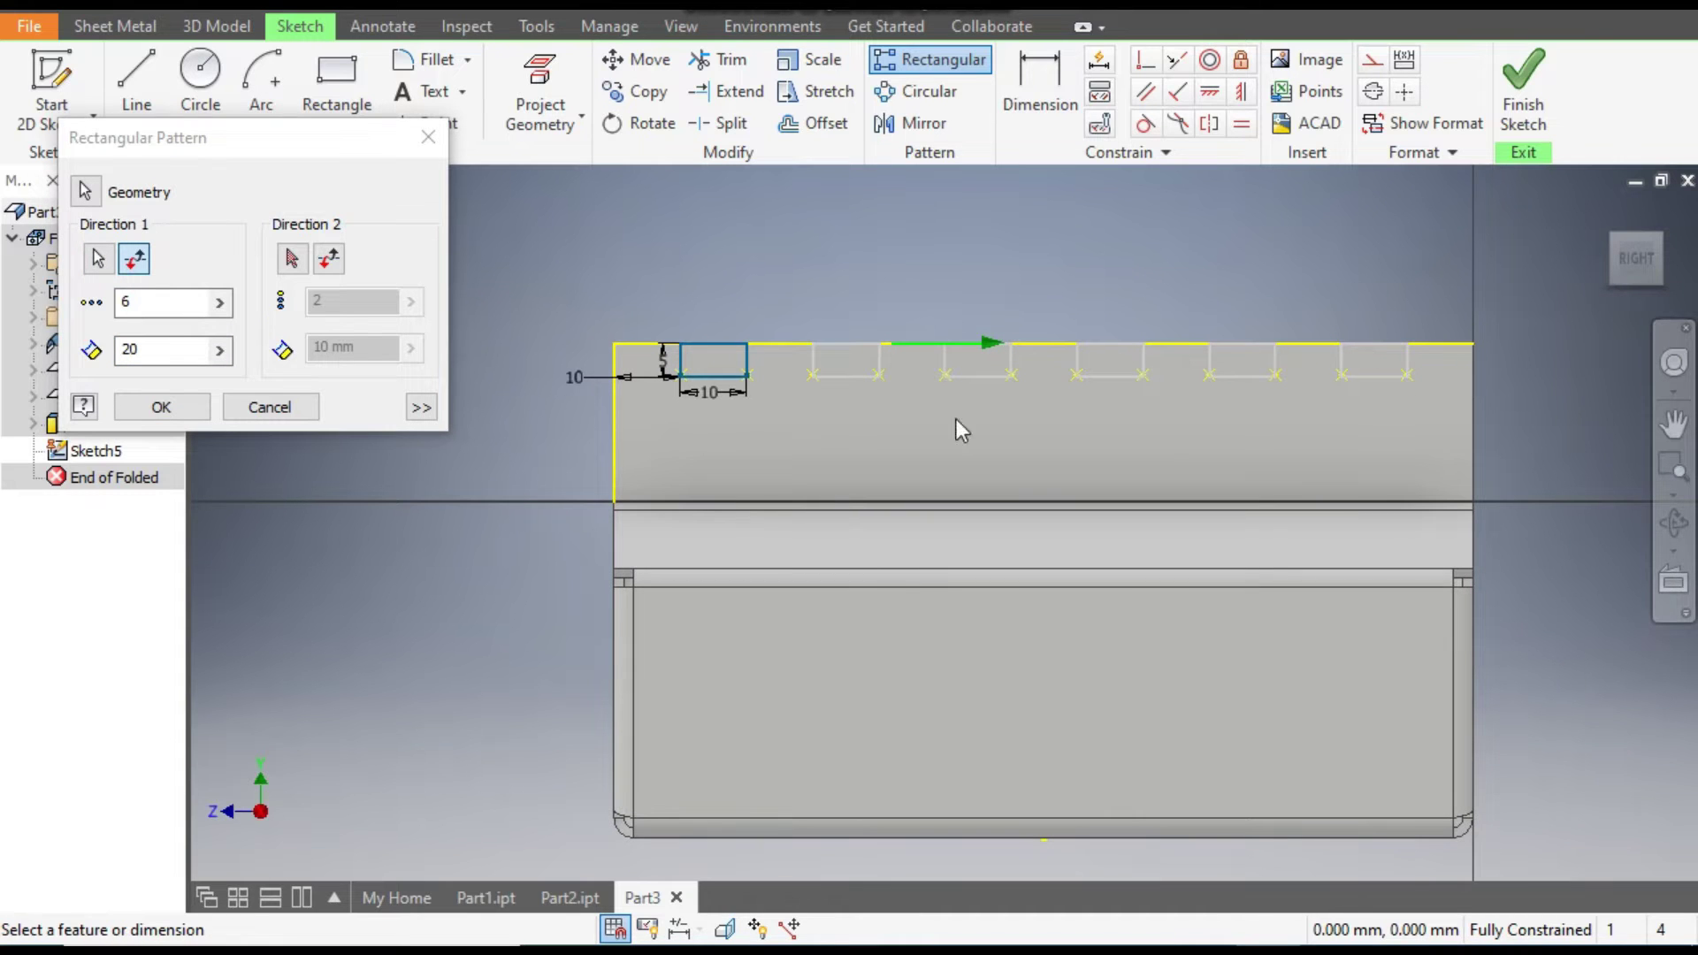
{"action": "left_click", "coordinate": [183, 402]}
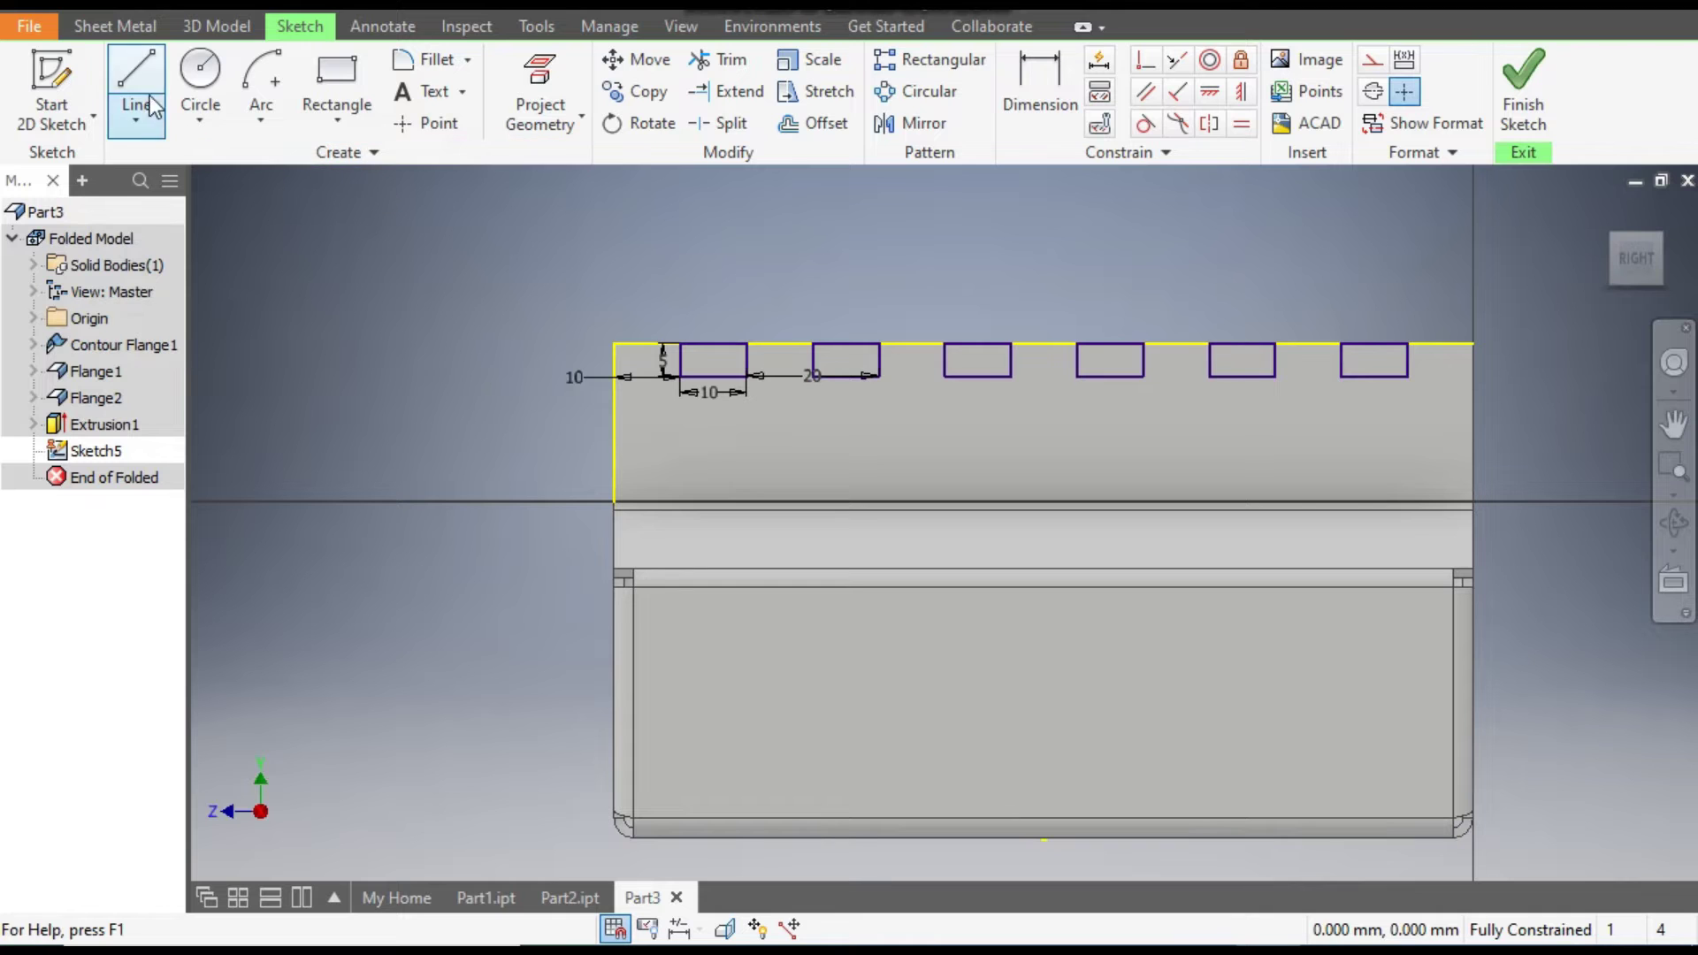
- Extrude the six rectangles as a 10 mm cut through the upright flange
{"action": "left_click", "coordinate": [225, 33]}
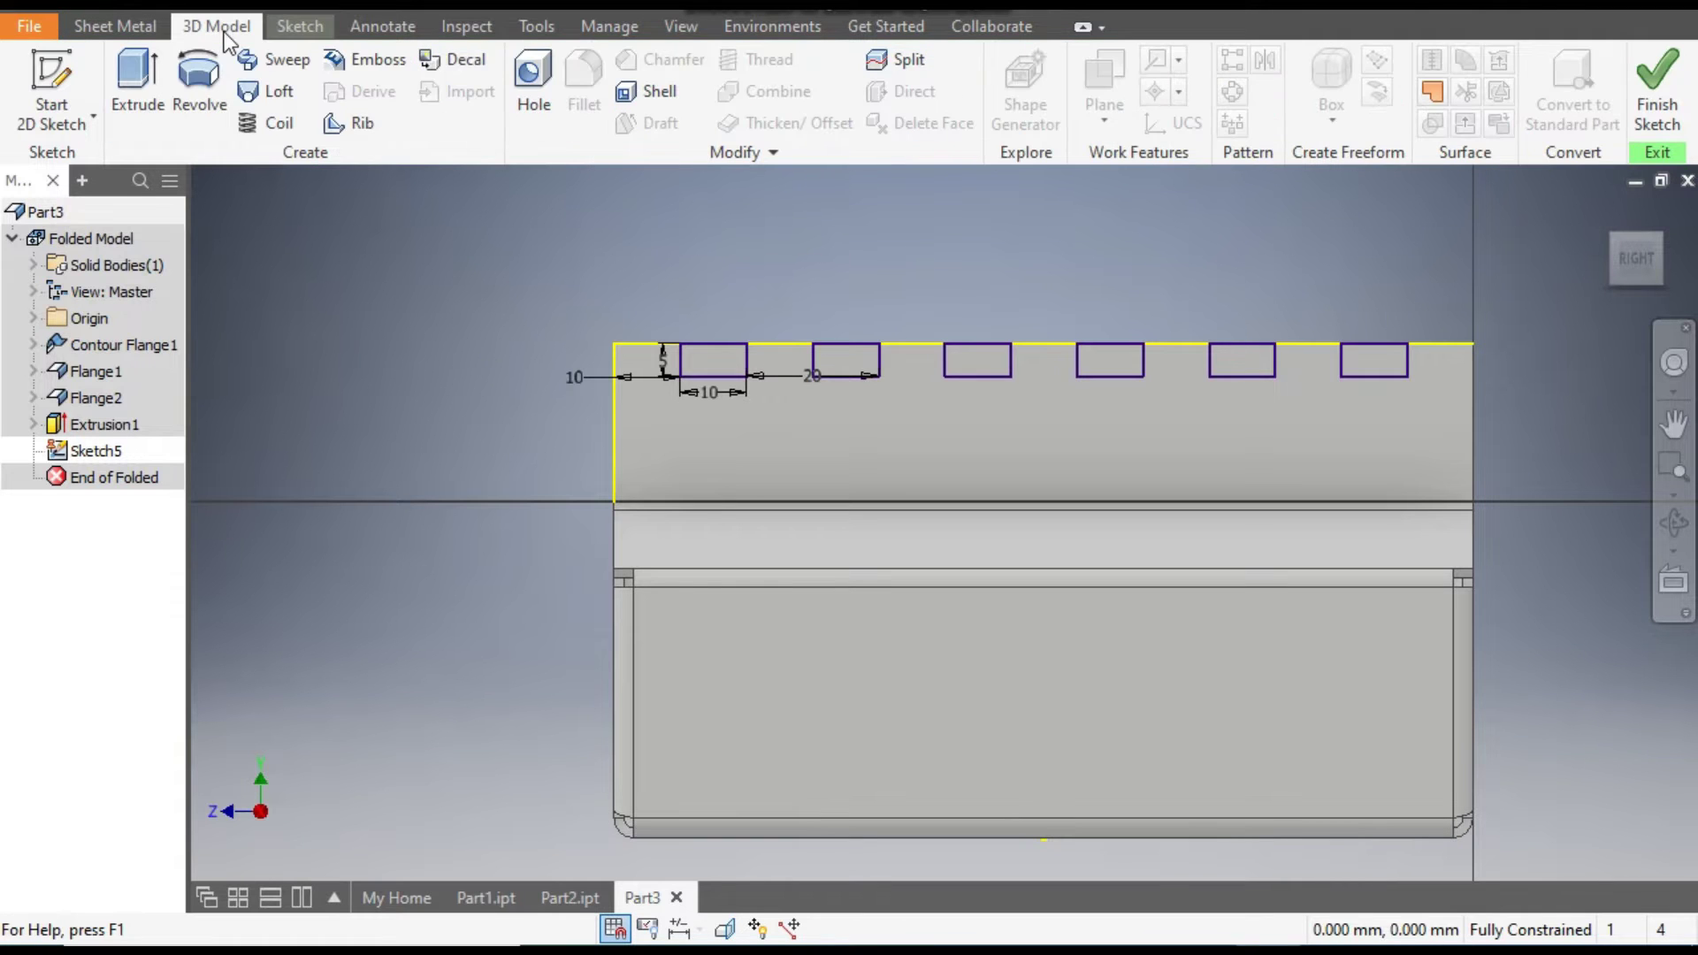
{"action": "left_click", "coordinate": [137, 81]}
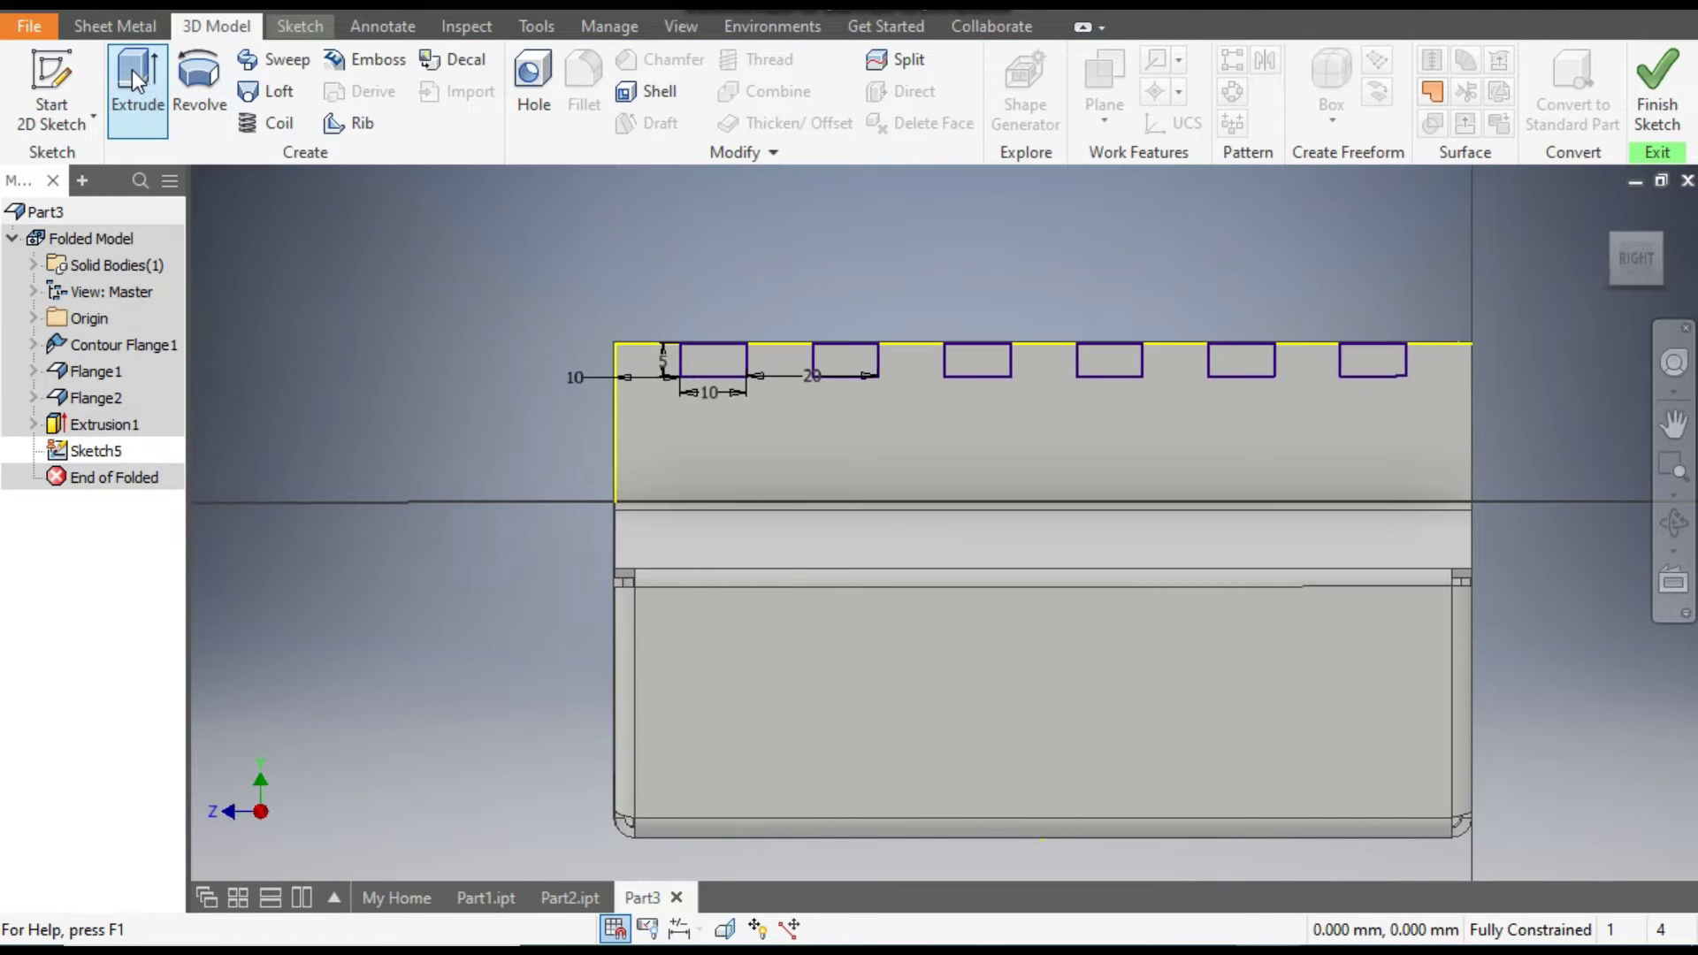
{"action": "left_click_drag", "start_coordinate": [1250, 270], "coordinate": [818, 635]}
{"action": "scroll", "coordinate": [1050, 563], "scroll_direction": "up", "scroll_amount": 3}
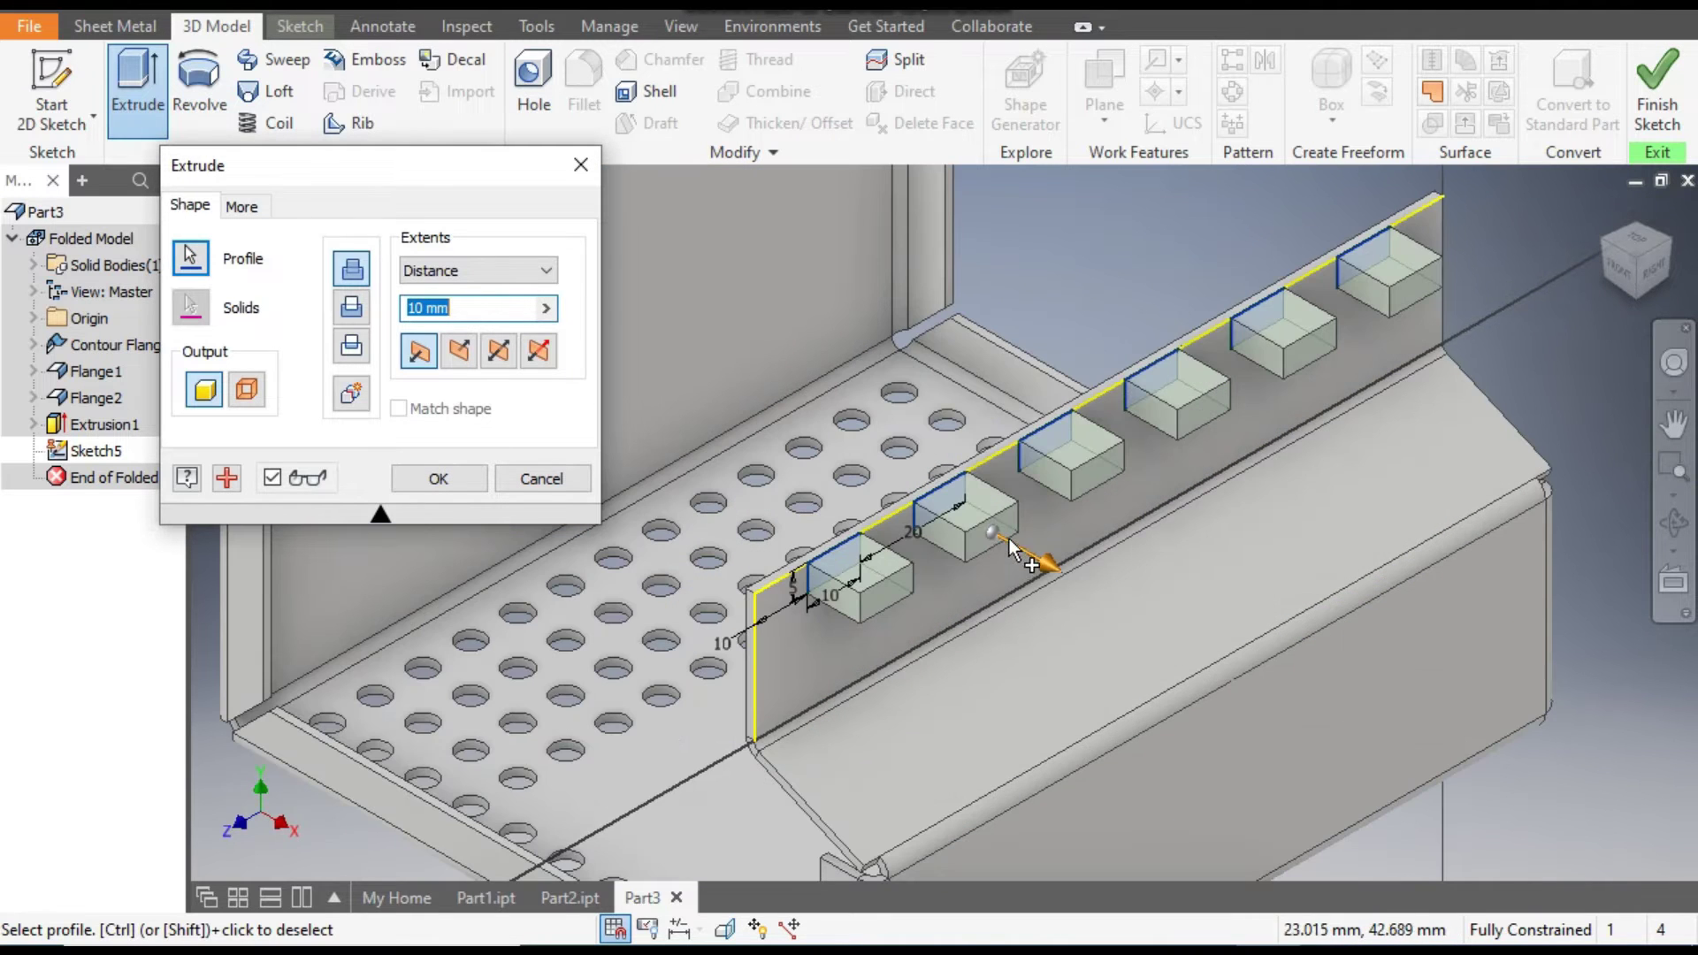
{"action": "left_click", "coordinate": [357, 311]}
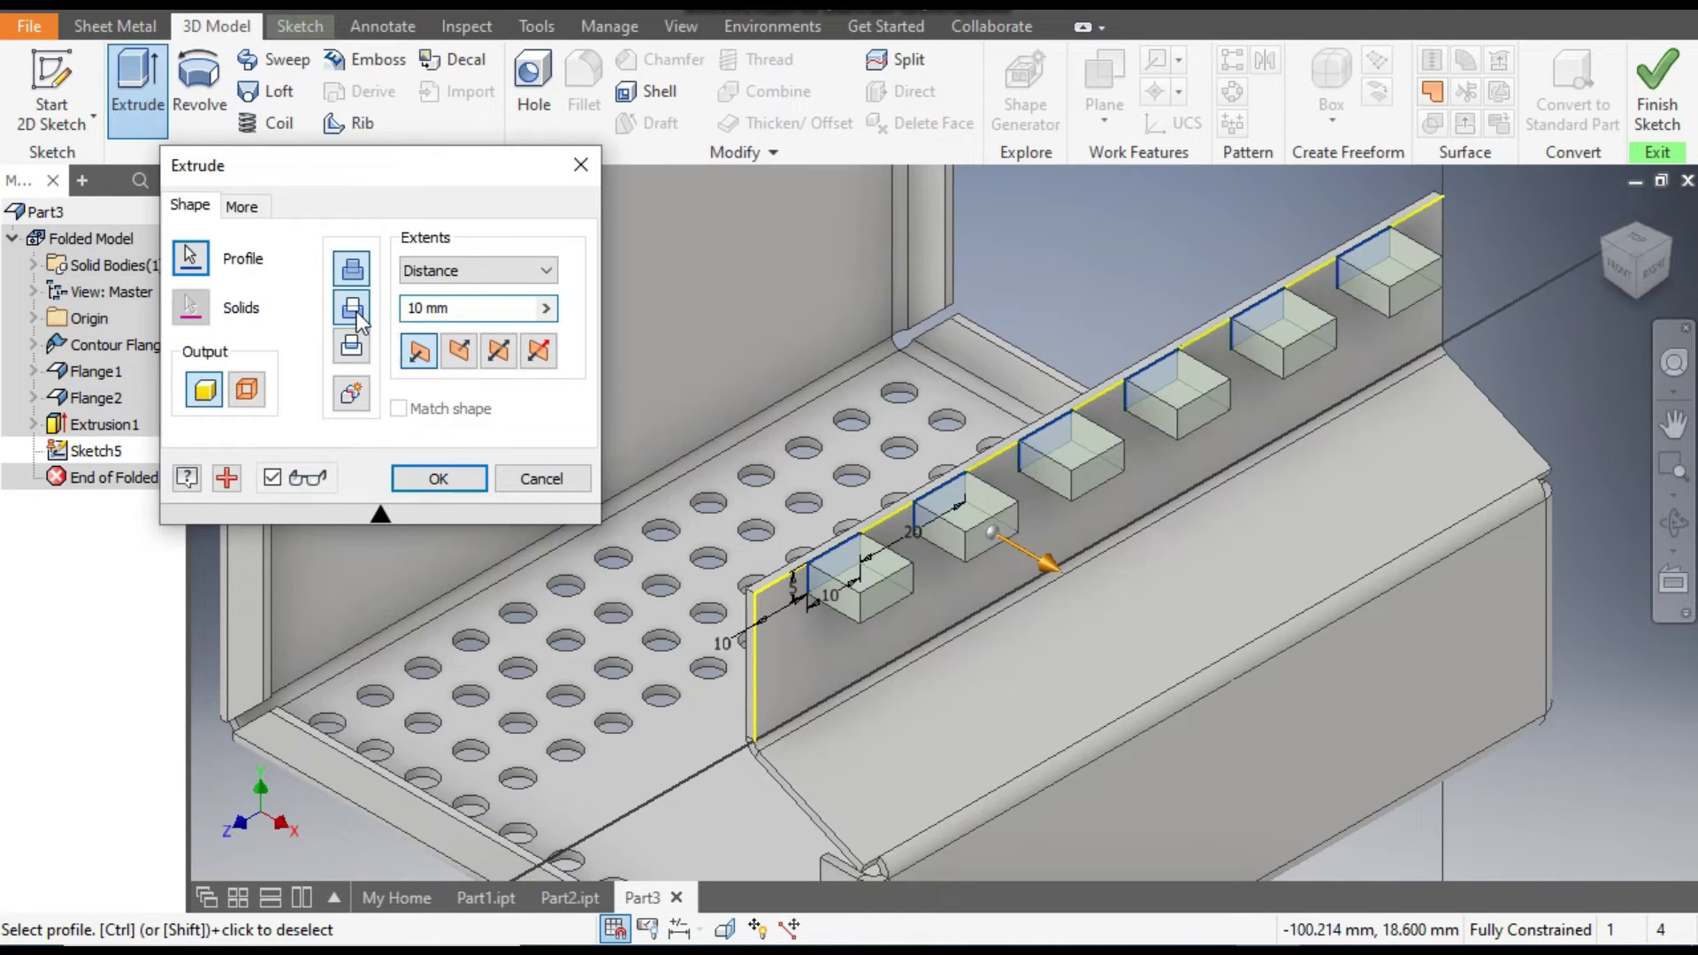
{"action": "left_click", "coordinate": [424, 479]}
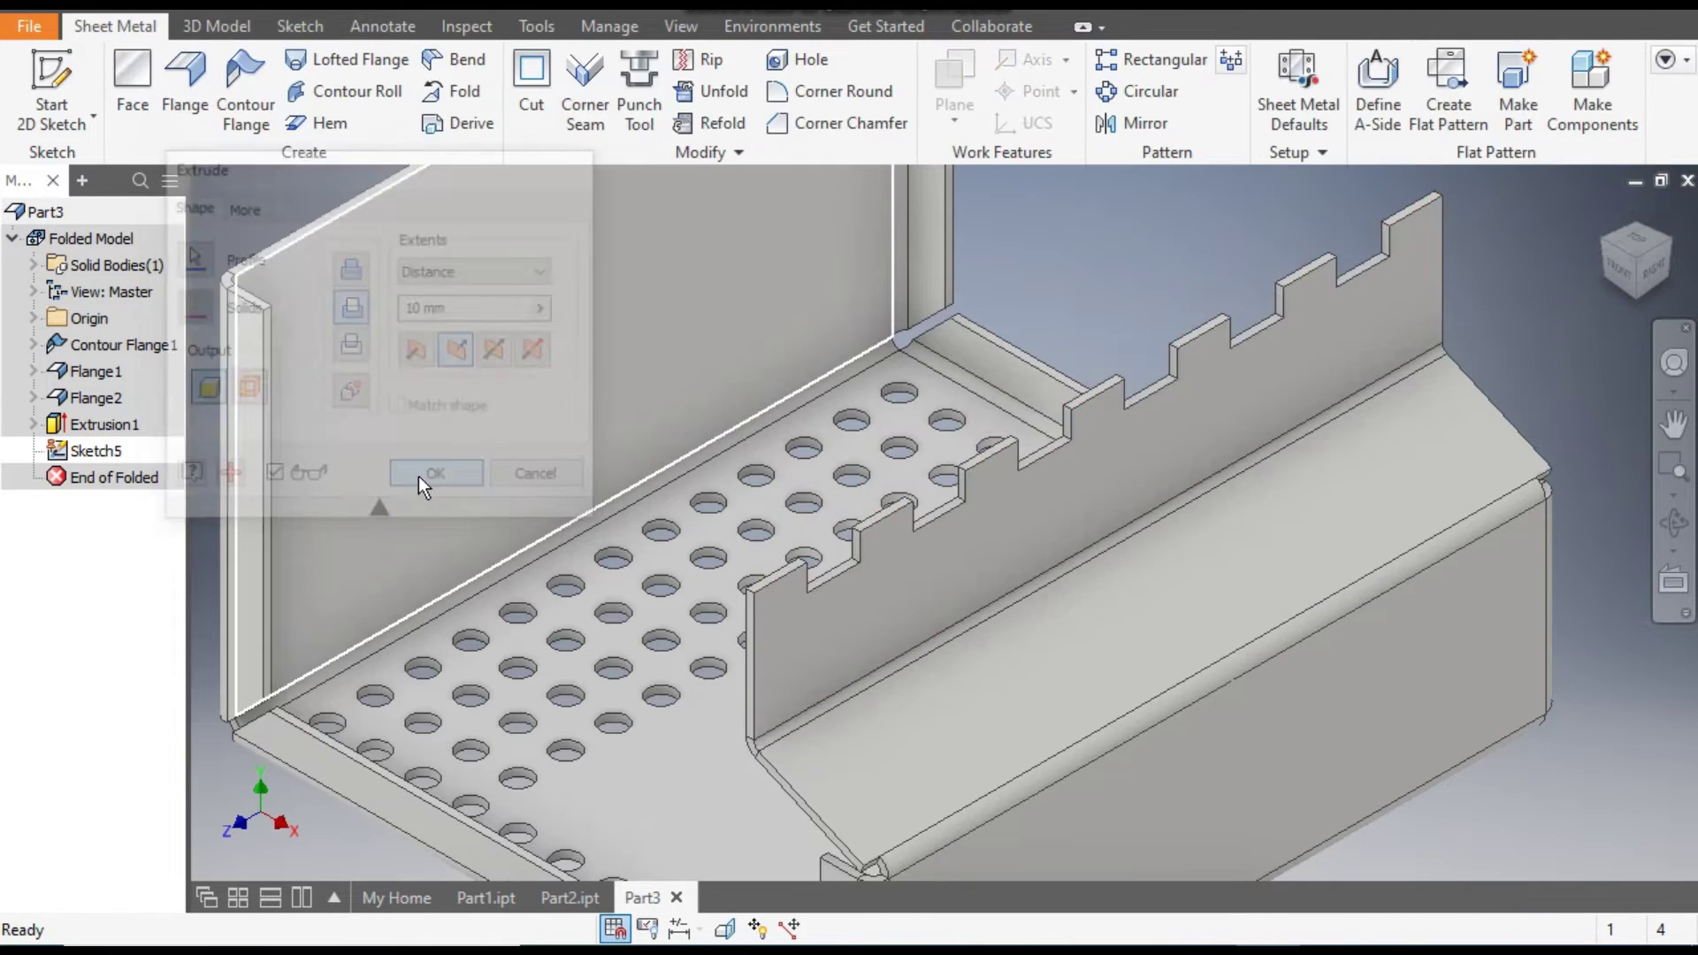
- Add a rolled hem with radius 1 mm and a 280-degree angle to the top edge of the upright flange's front tab
{"action": "middle_click_drag", "start_coordinate": [1579, 327], "coordinate": [1508, 376]}
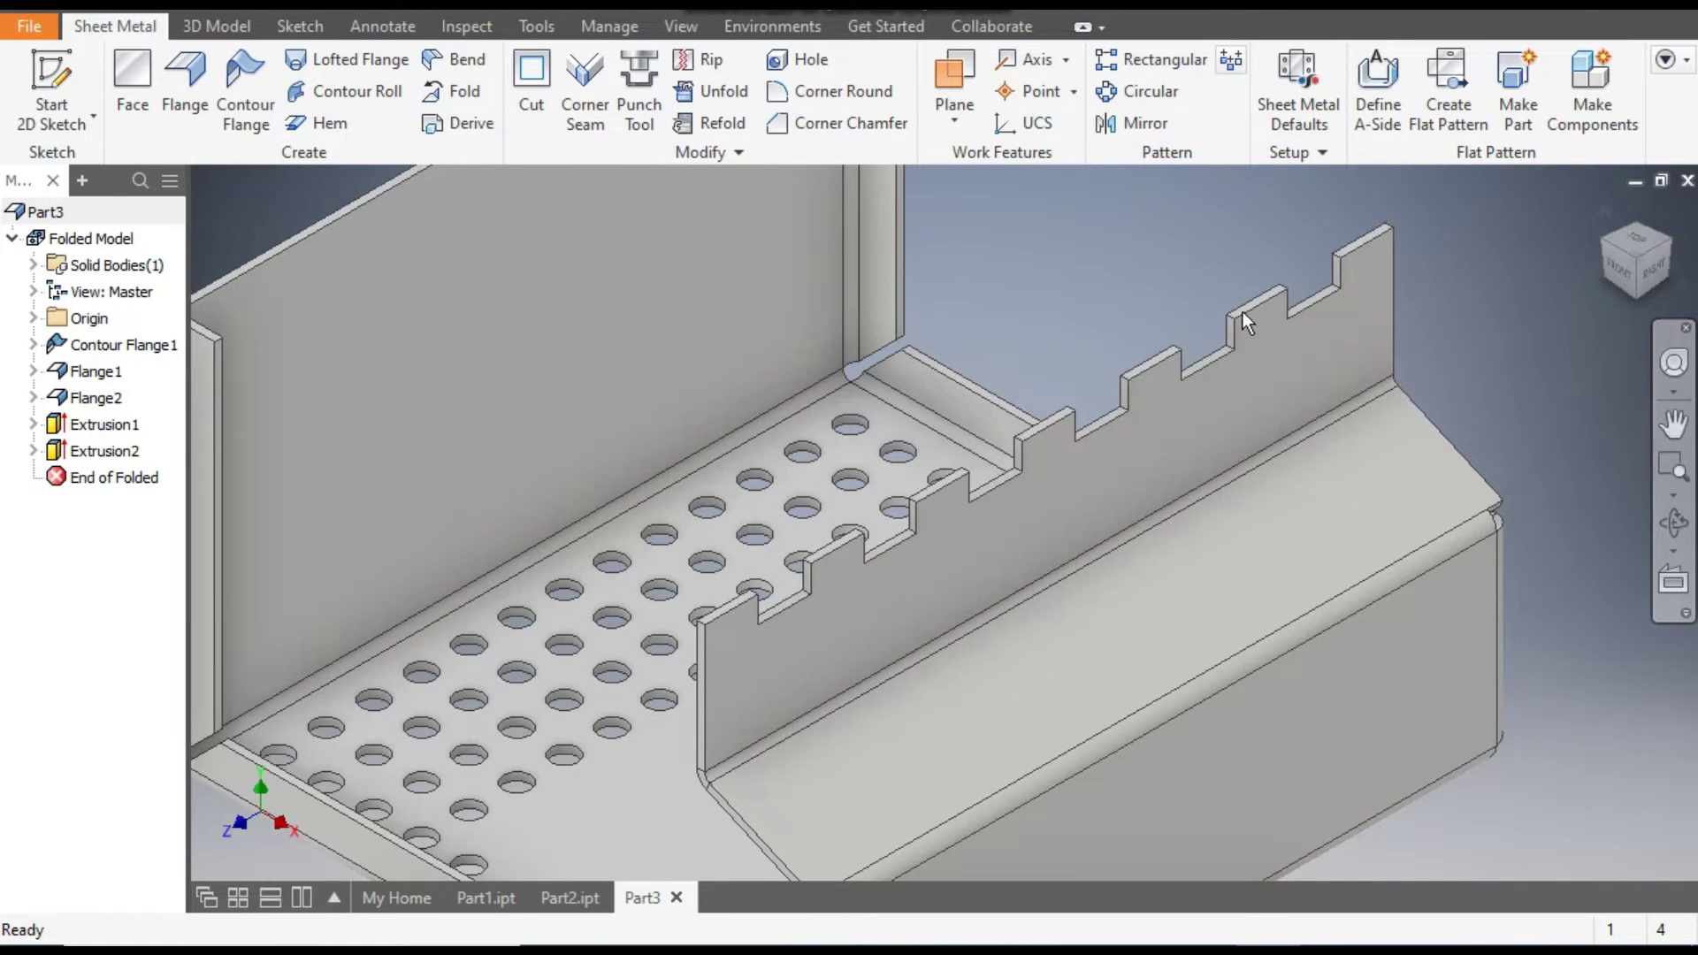
{"action": "left_click", "coordinate": [333, 129]}
{"action": "middle_click_drag", "start_coordinate": [984, 275], "coordinate": [1140, 232]}
{"action": "left_click", "coordinate": [322, 292]}
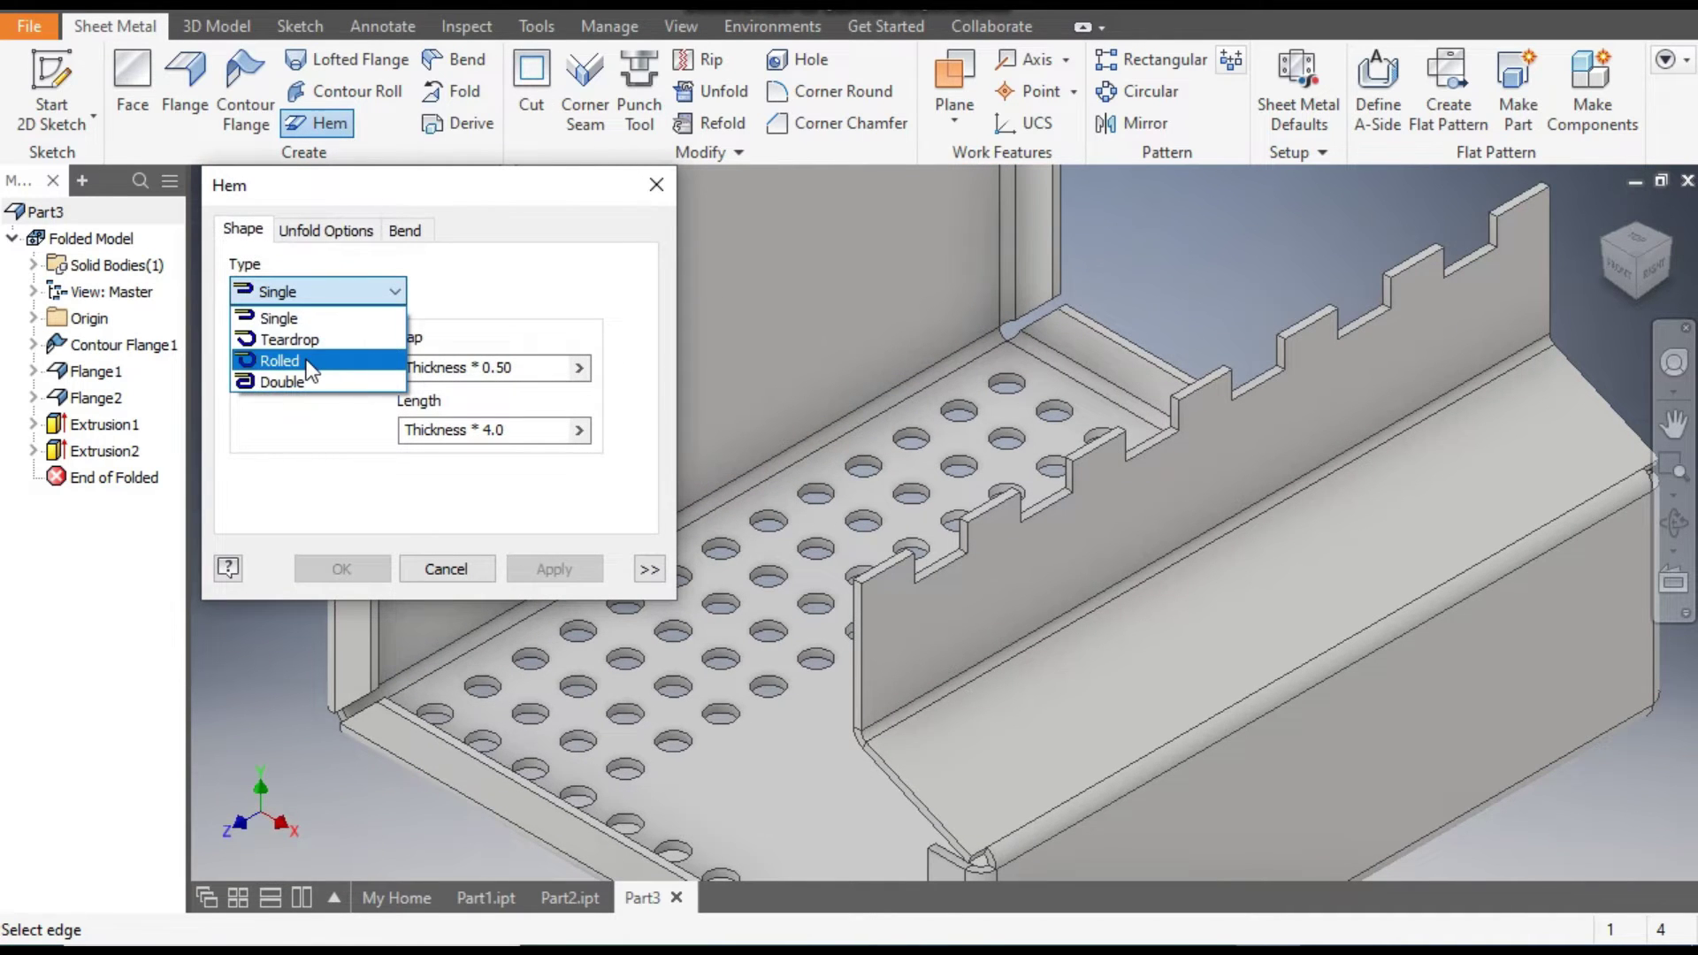
{"action": "left_click", "coordinate": [305, 361]}
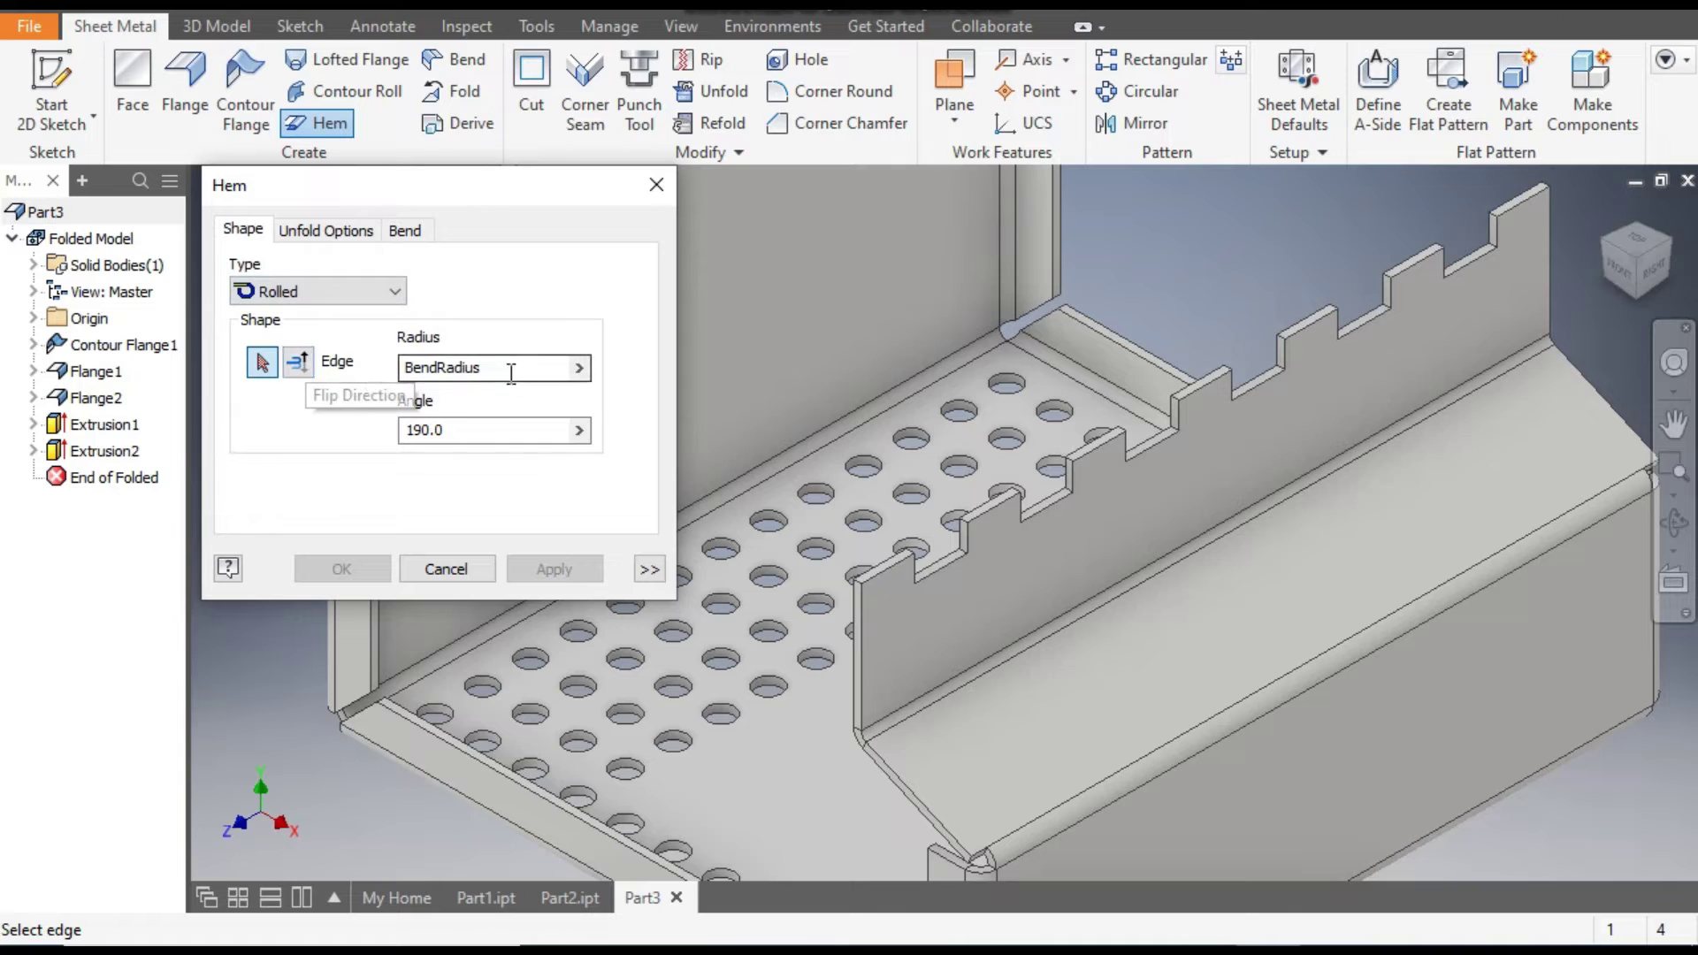
{"action": "left_click_drag", "start_coordinate": [511, 371], "coordinate": [437, 371]}
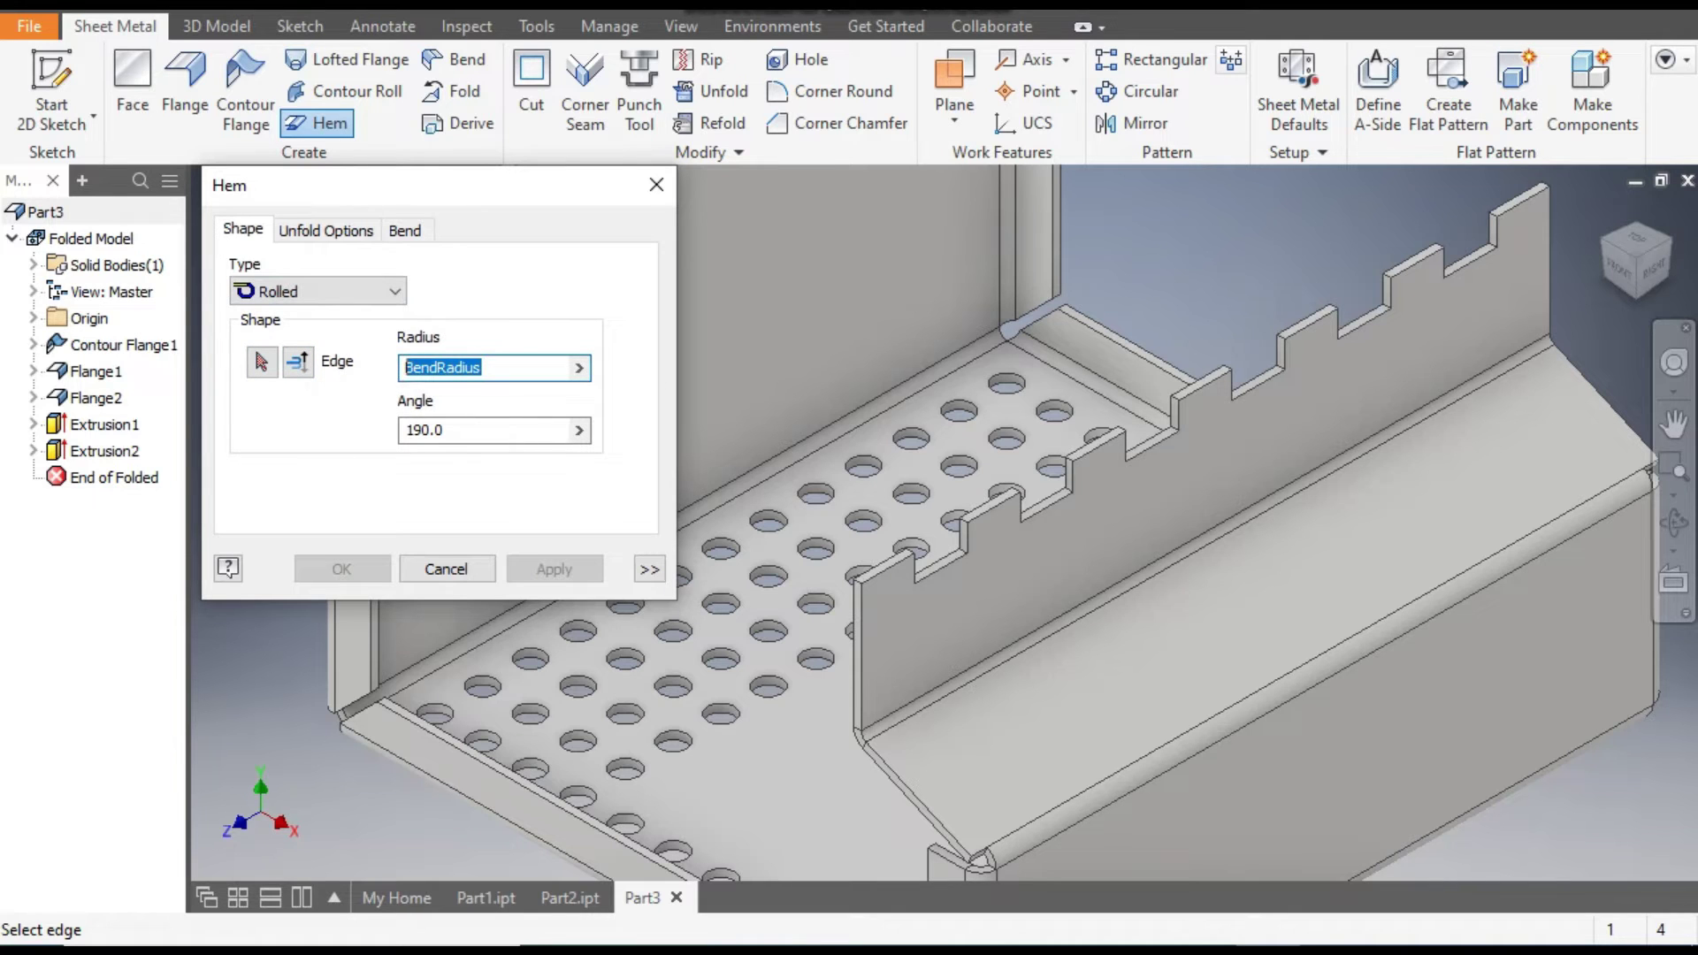
{"action": "type", "text": "1"}
{"action": "left_click_drag", "start_coordinate": [474, 428], "coordinate": [412, 434]}
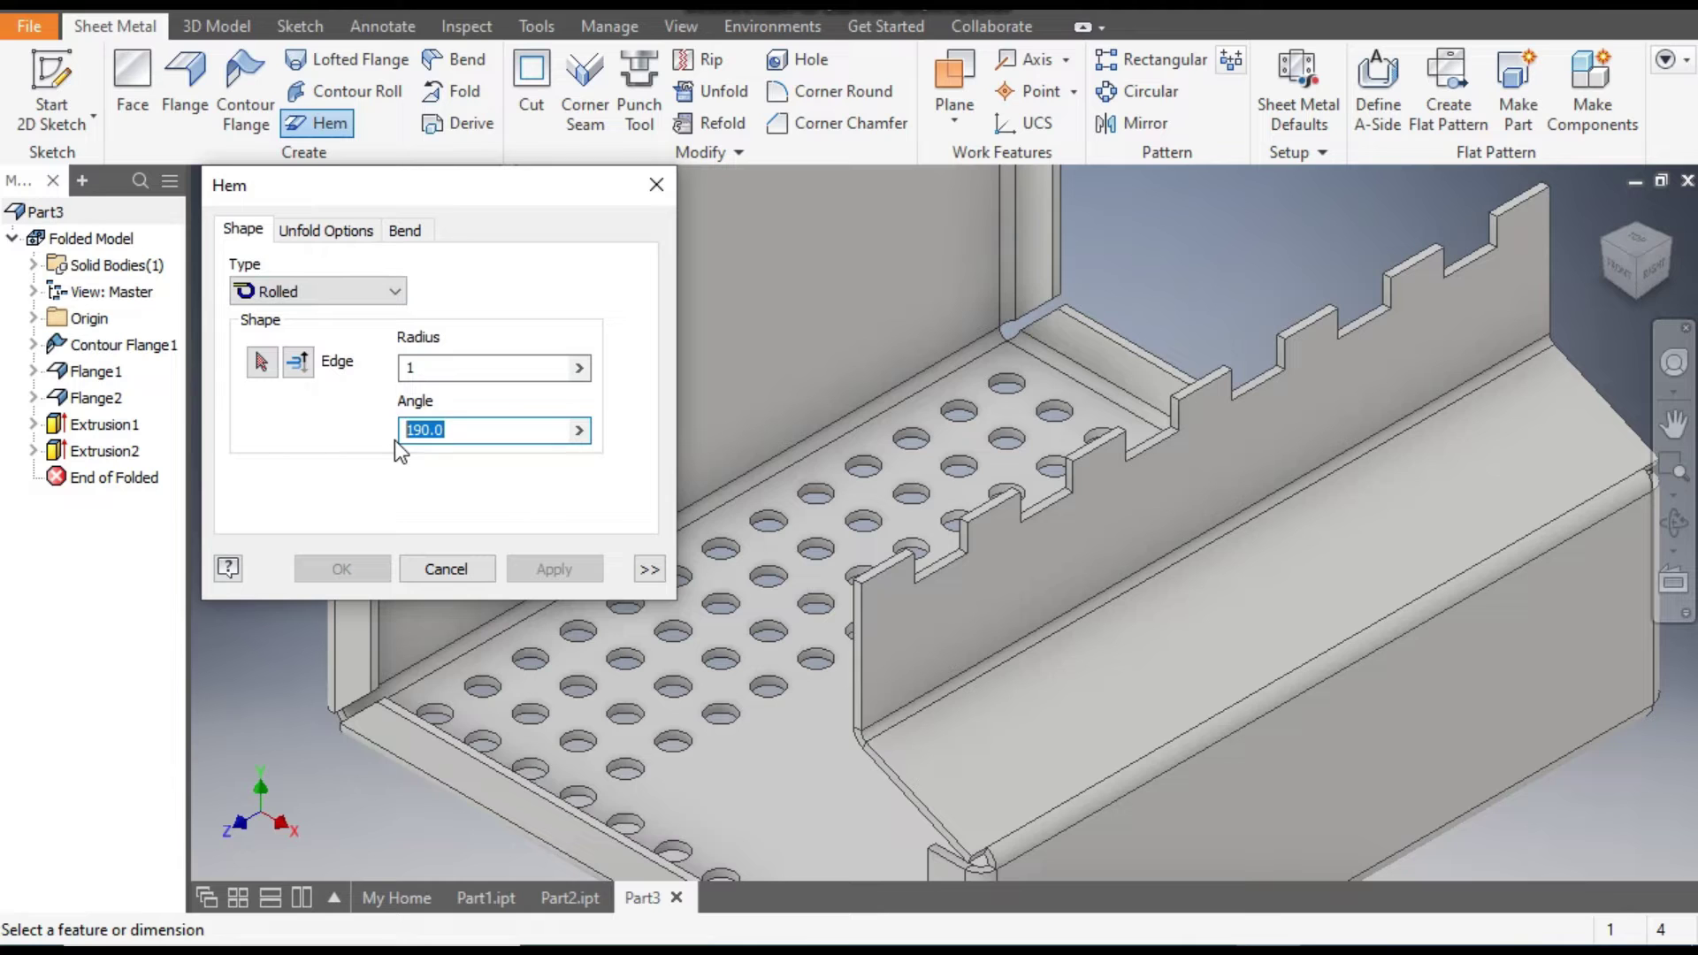
{"action": "type", "text": "280"}
{"action": "left_click", "coordinate": [262, 362]}
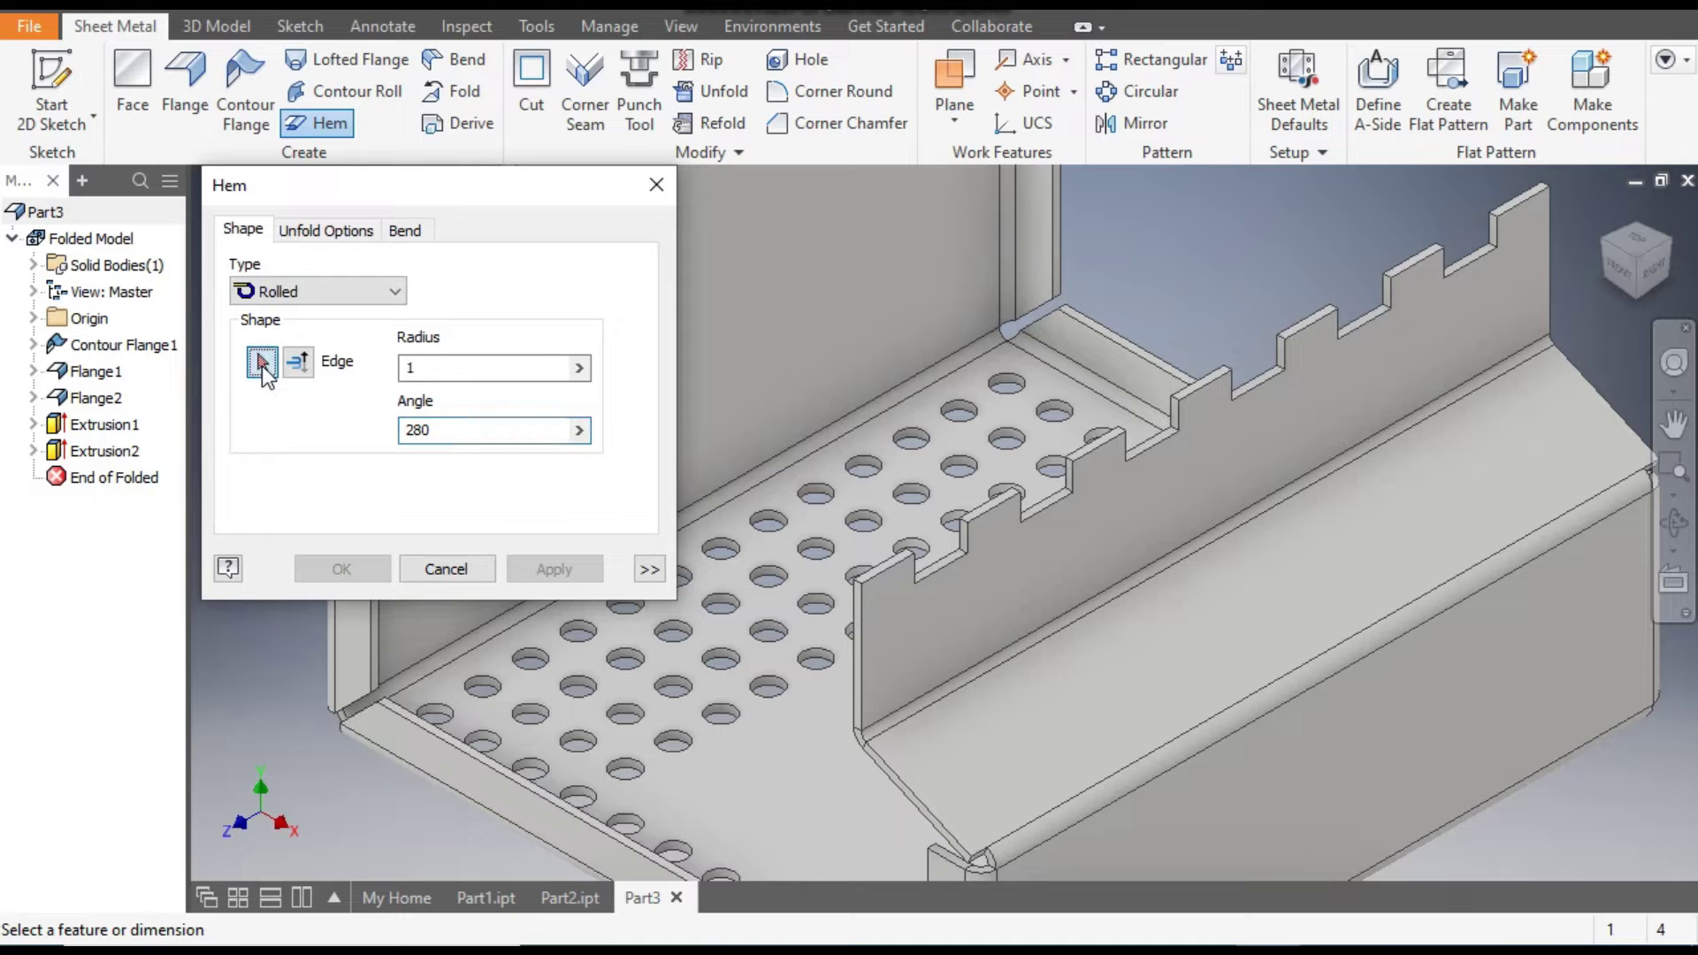
{"action": "left_click", "coordinate": [899, 565]}
{"action": "left_click", "coordinate": [557, 569]}
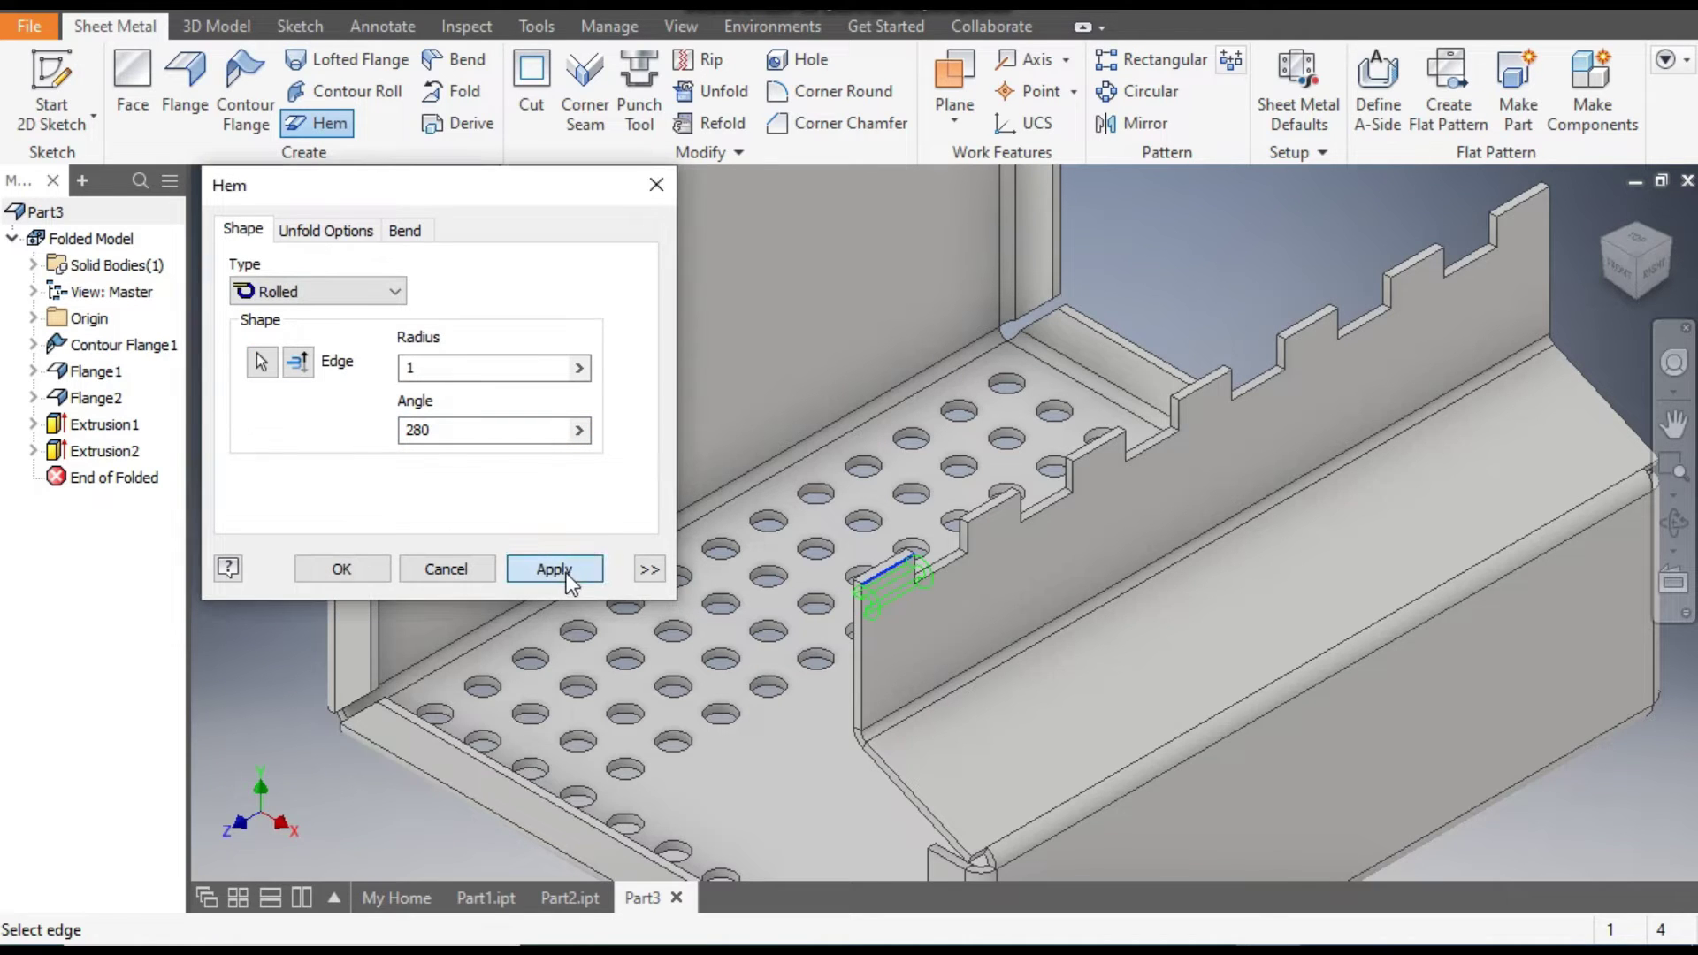
{"action": "left_click", "coordinate": [656, 185]}
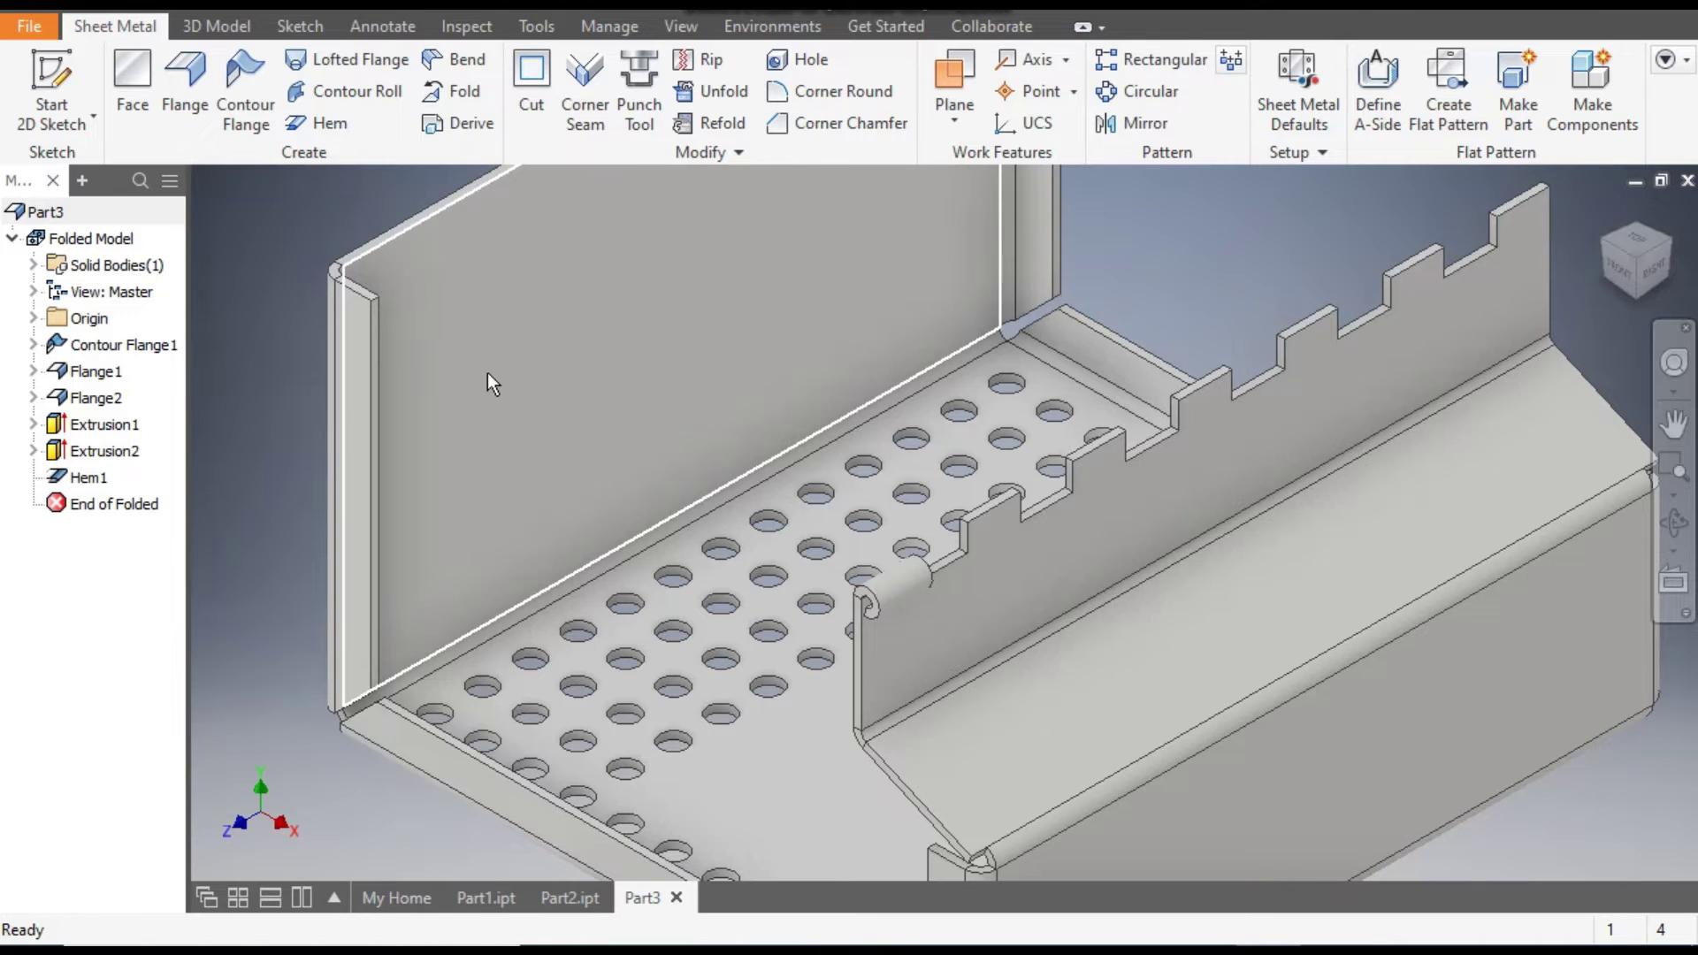
- Pattern the rolled hem along the upright flange's notched edge, toward the remaining tabs, with 7 instances spaced 20 mm
{"action": "middle_click_drag", "start_coordinate": [486, 373], "coordinate": [590, 381]}
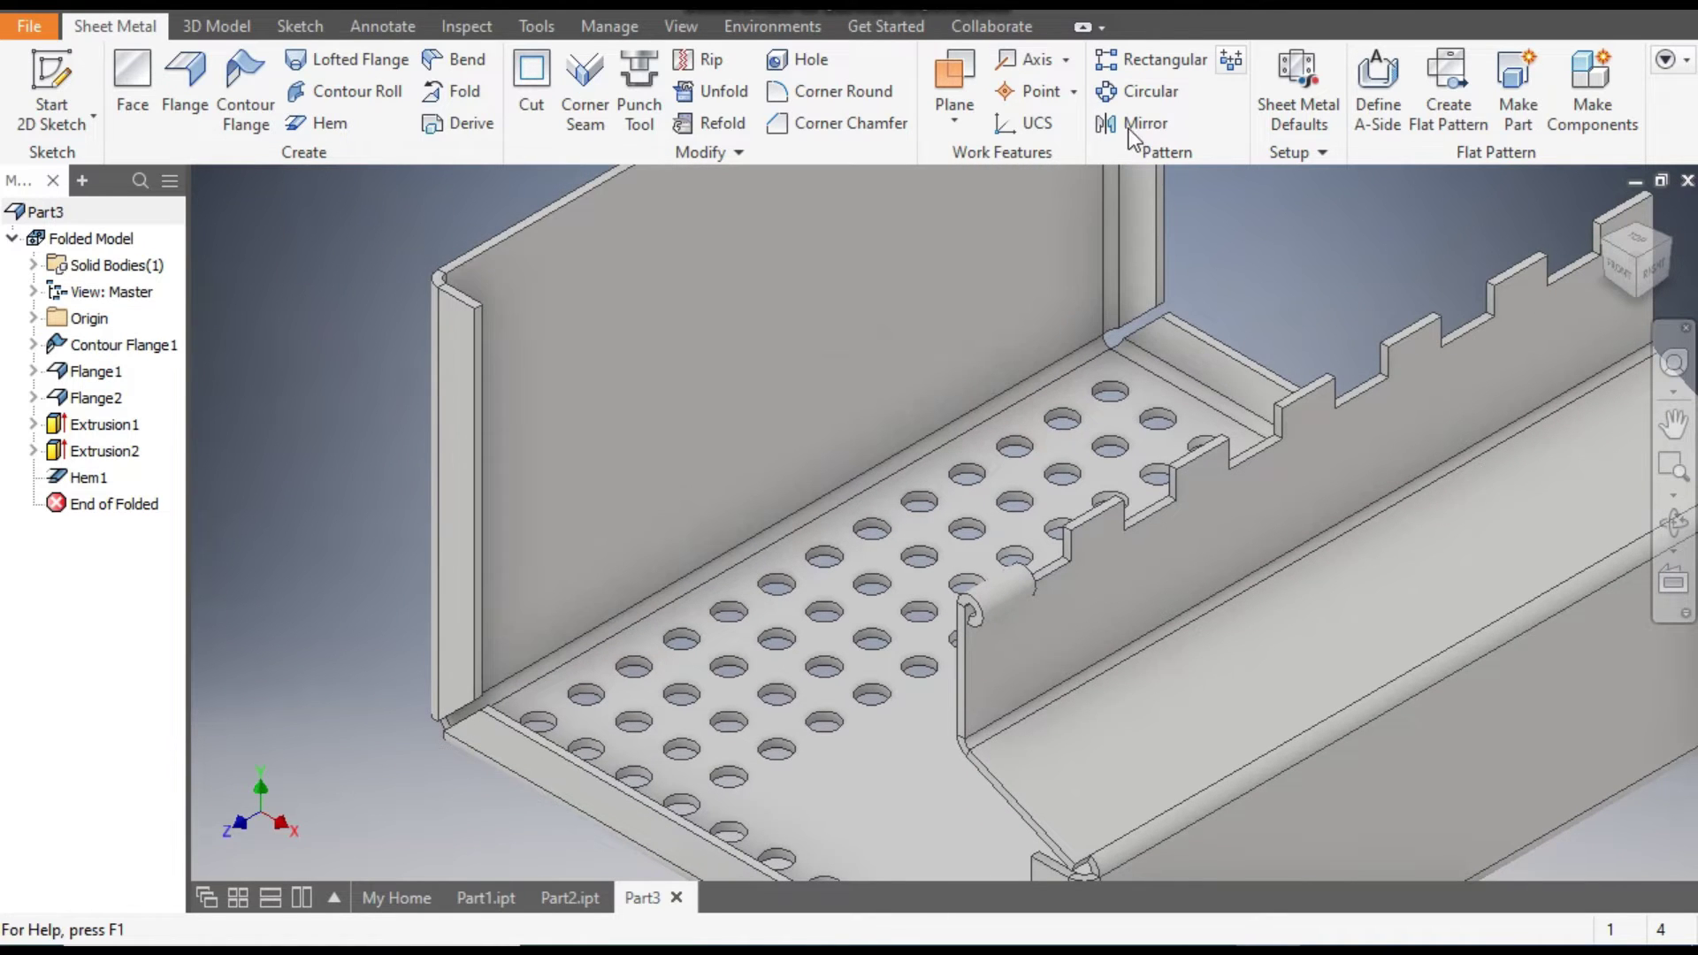
{"action": "left_click", "coordinate": [1145, 63]}
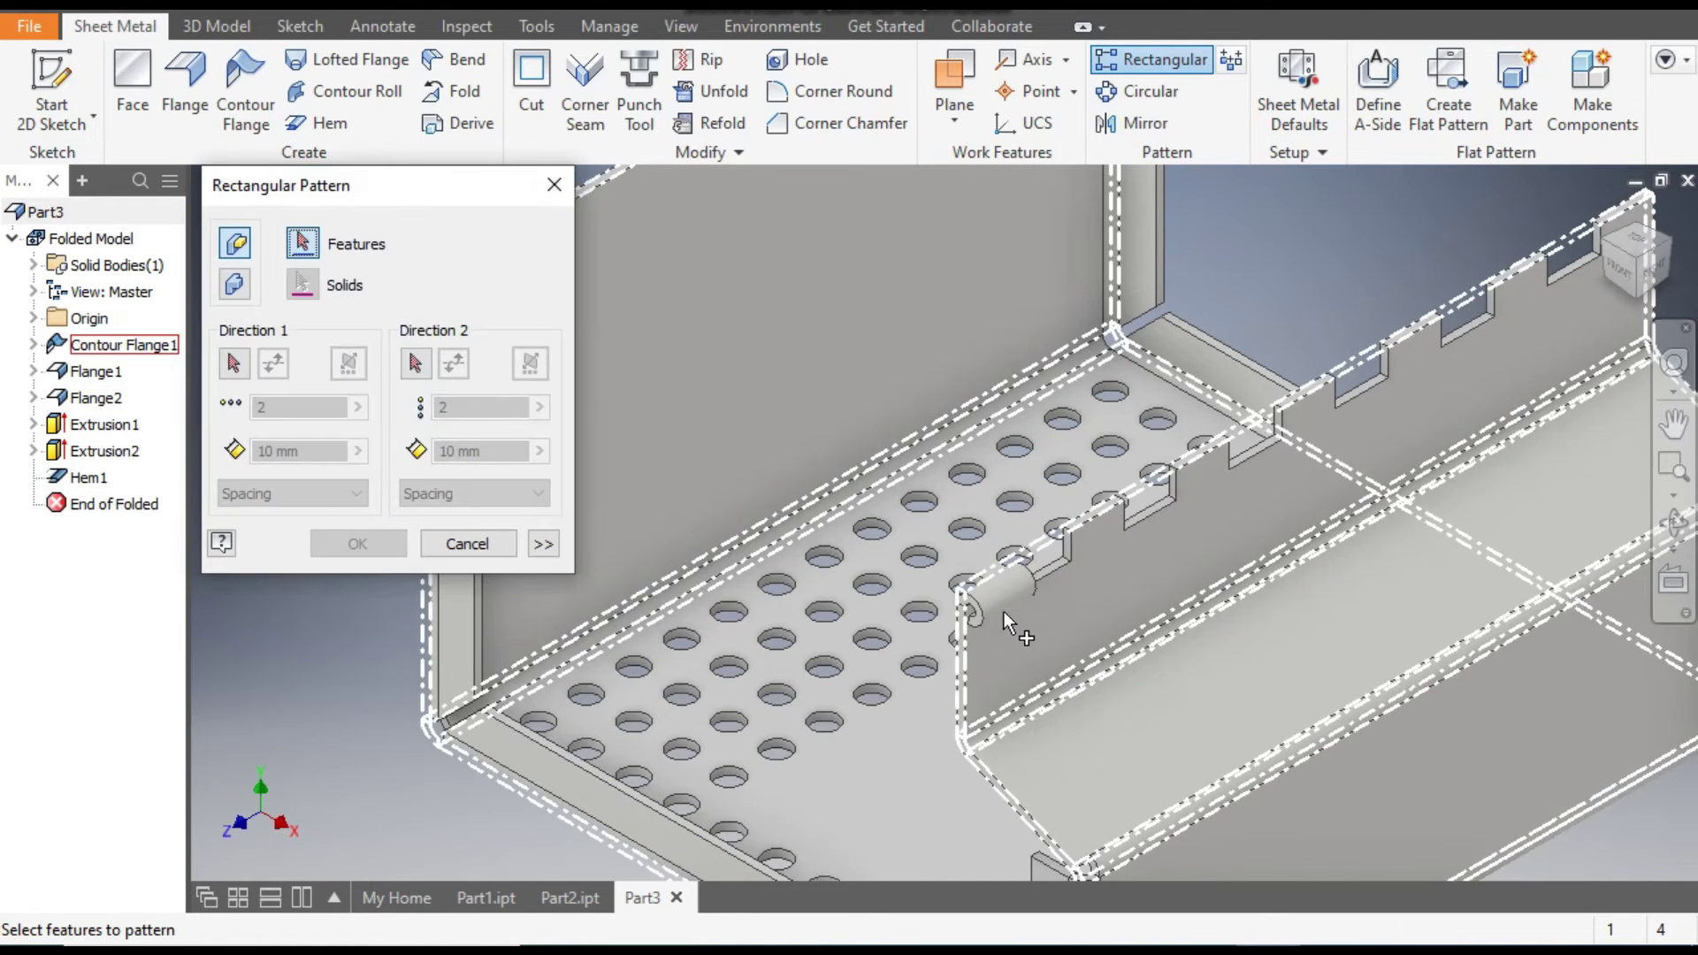
{"action": "left_click", "coordinate": [90, 479]}
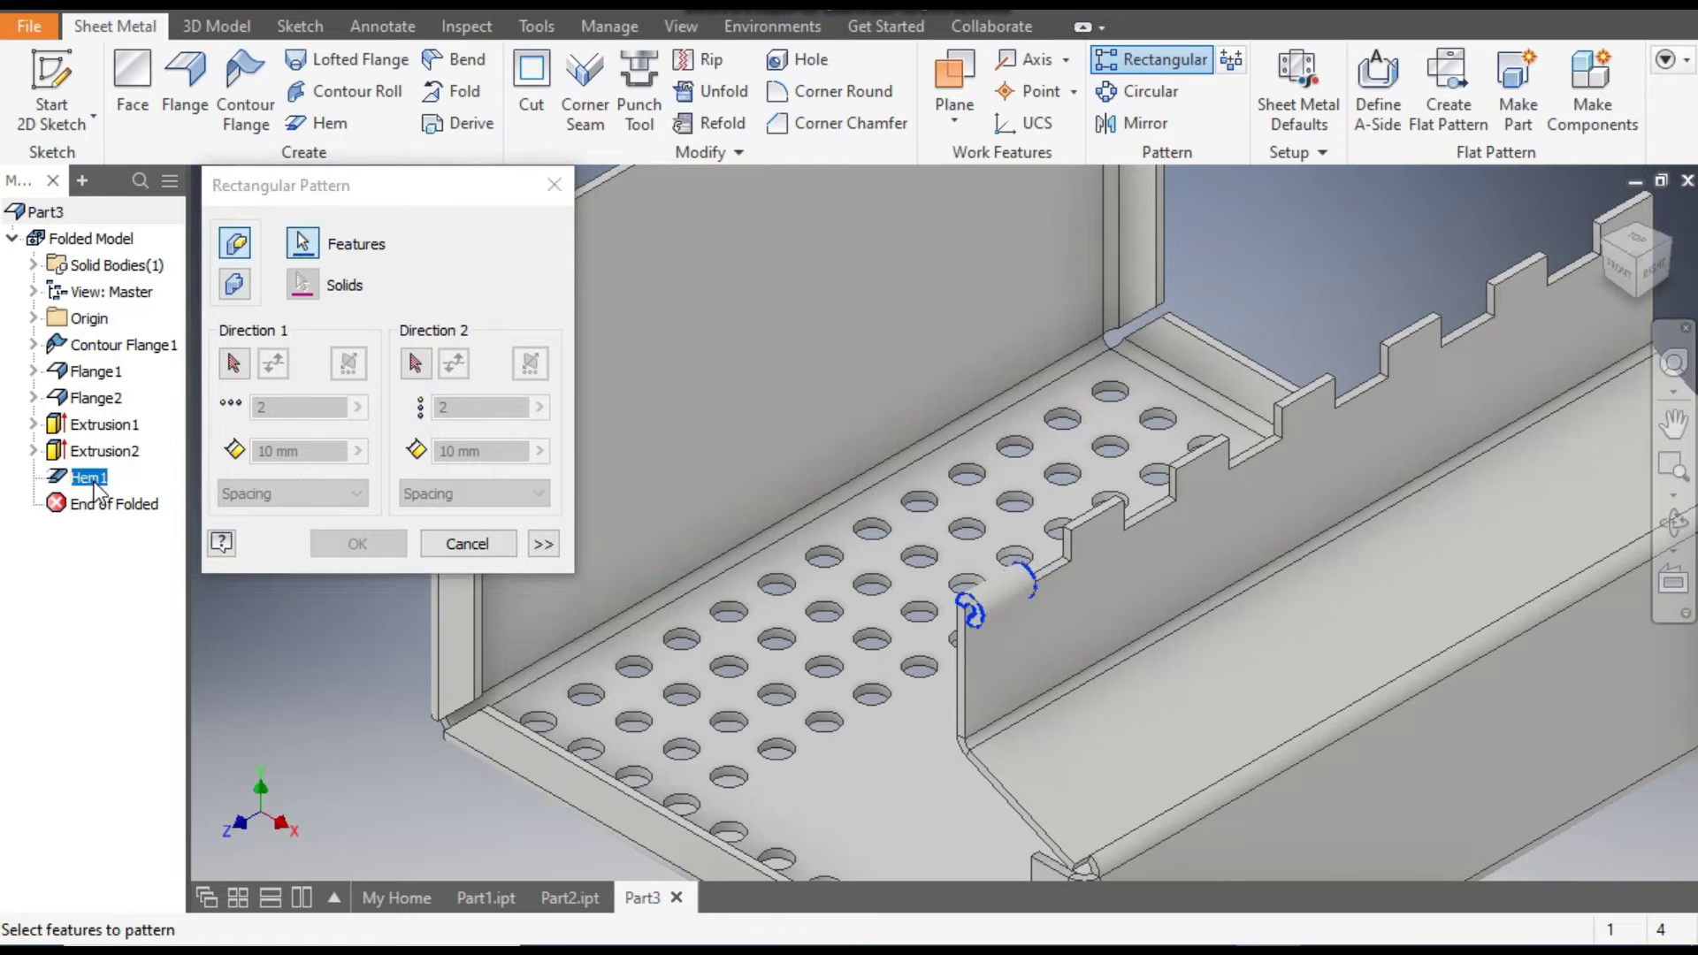
{"action": "left_click", "coordinate": [234, 365]}
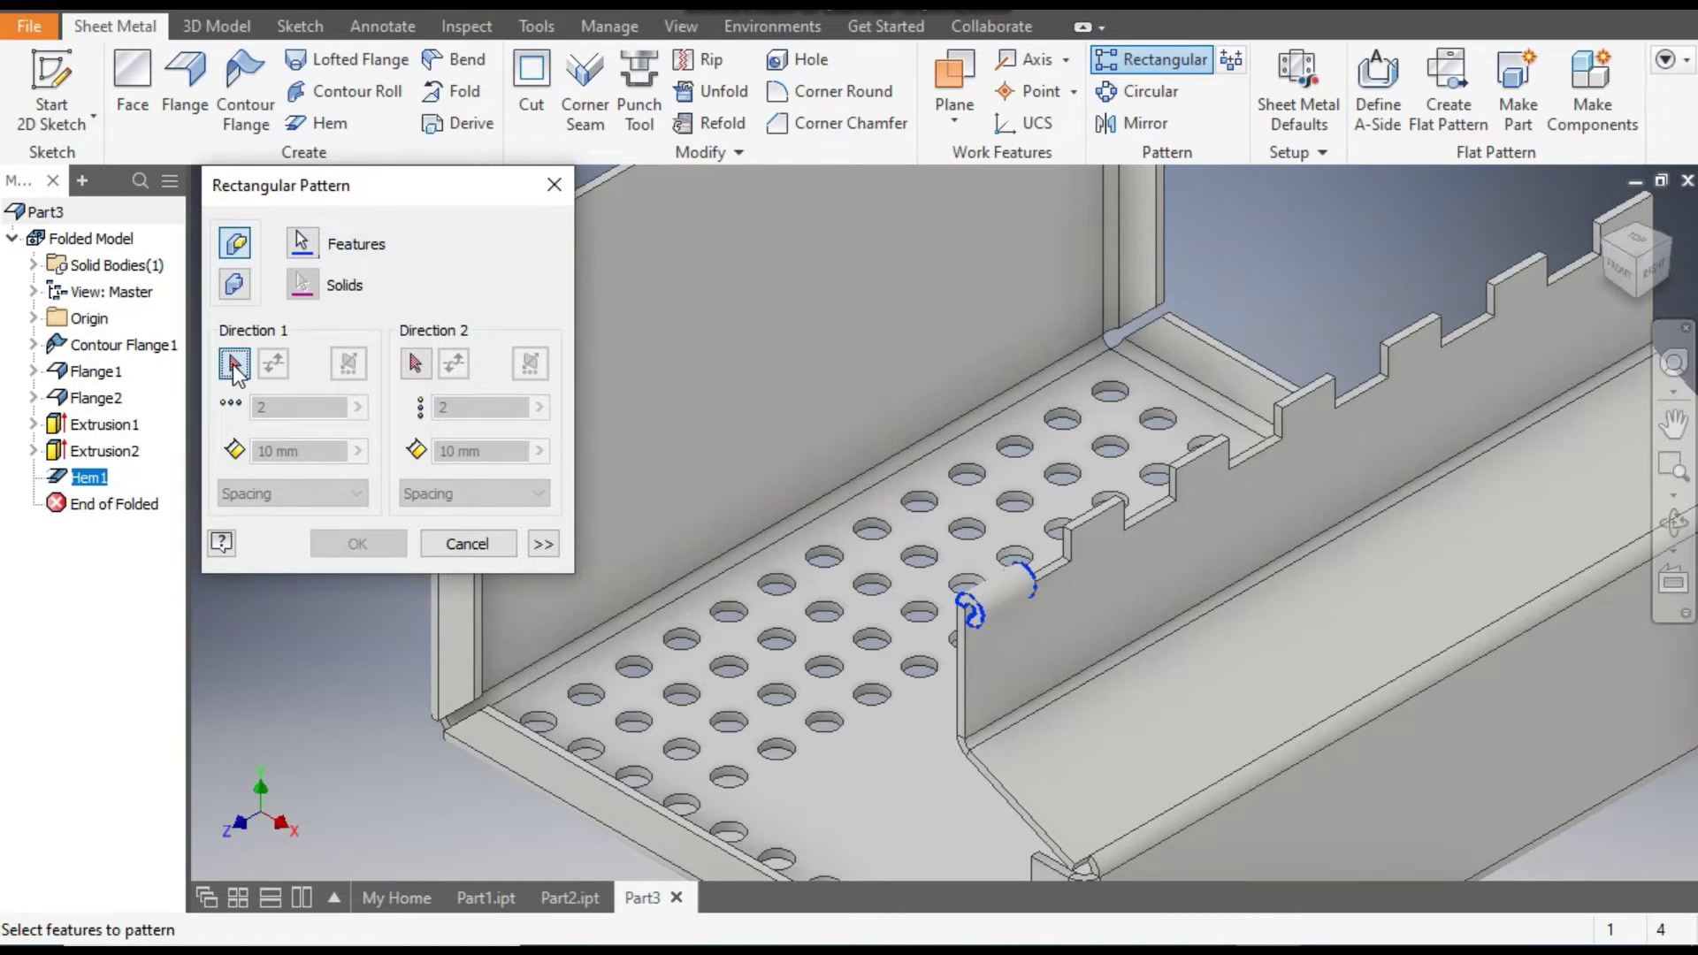
{"action": "left_click", "coordinate": [1096, 522]}
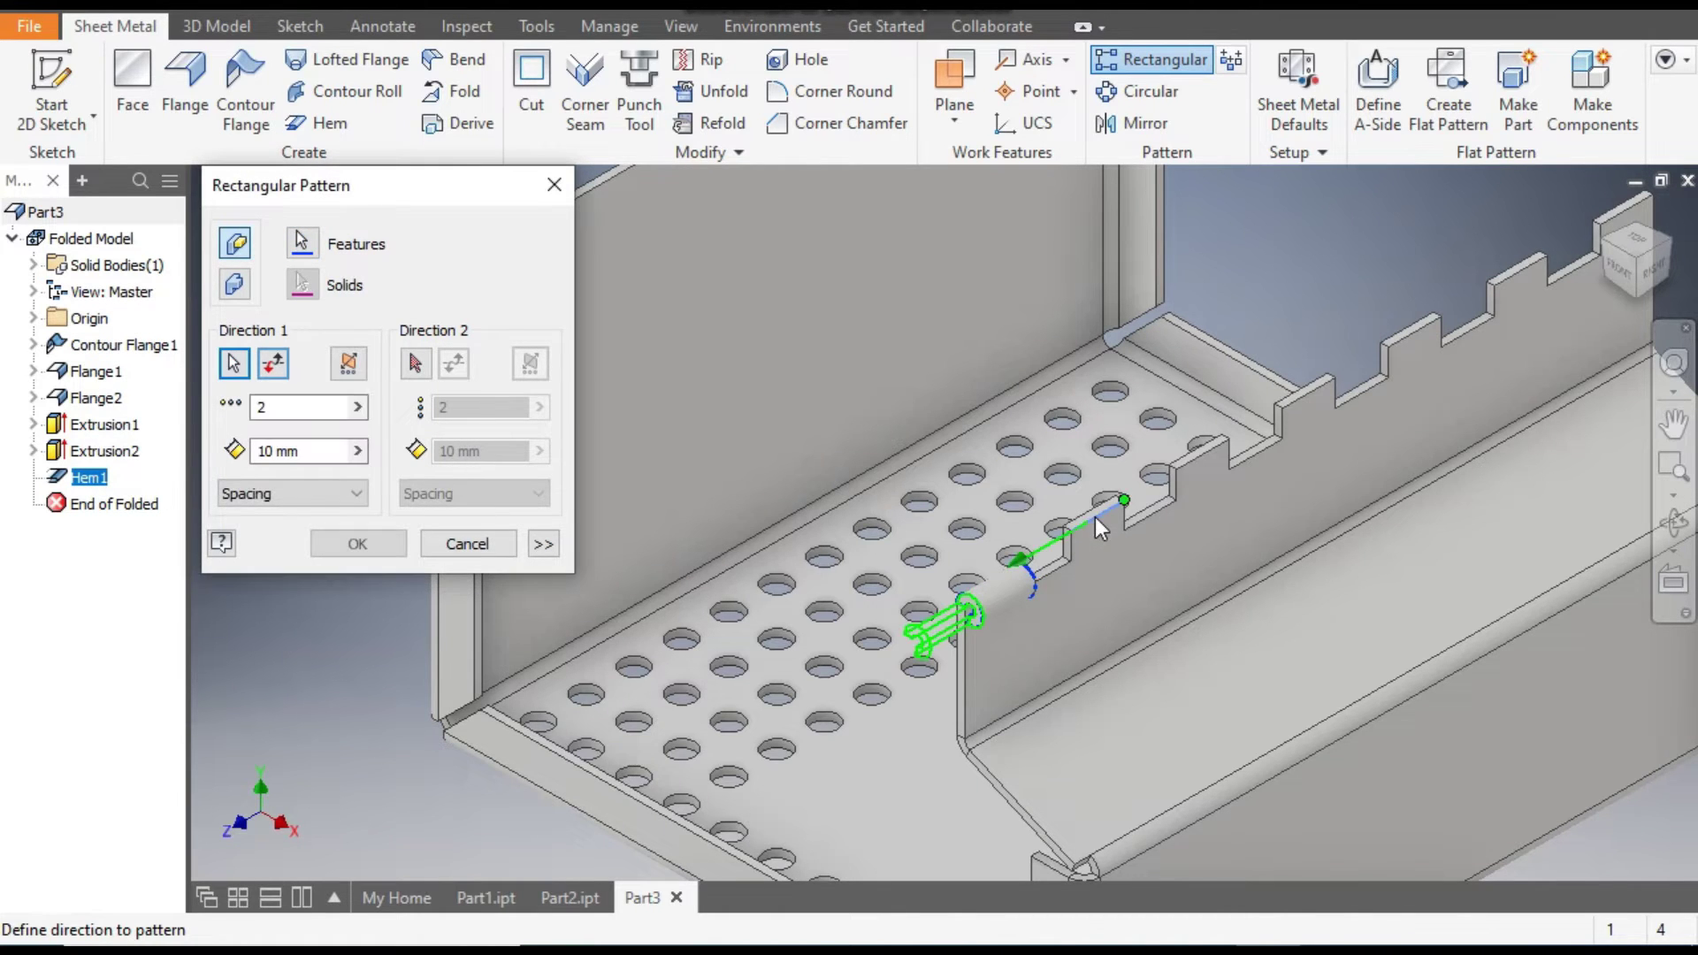
{"action": "left_click", "coordinate": [275, 364]}
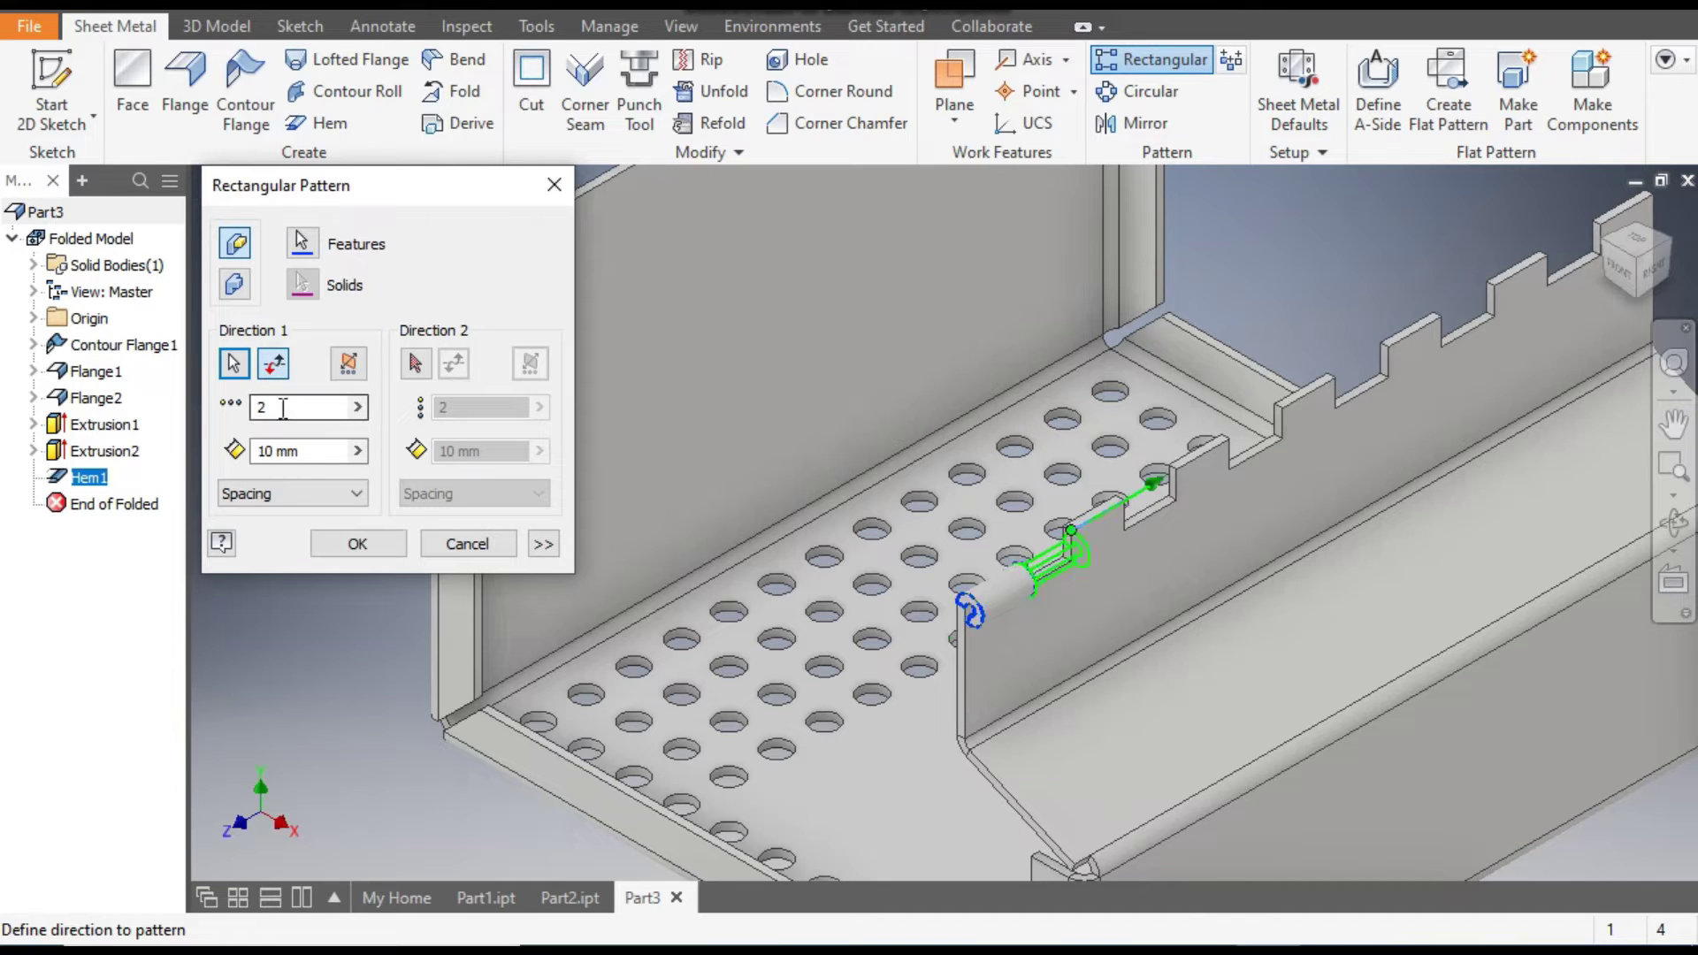
{"action": "double_click", "coordinate": [280, 408]}
{"action": "type", "text": "7"}
{"action": "double_click", "coordinate": [266, 449]}
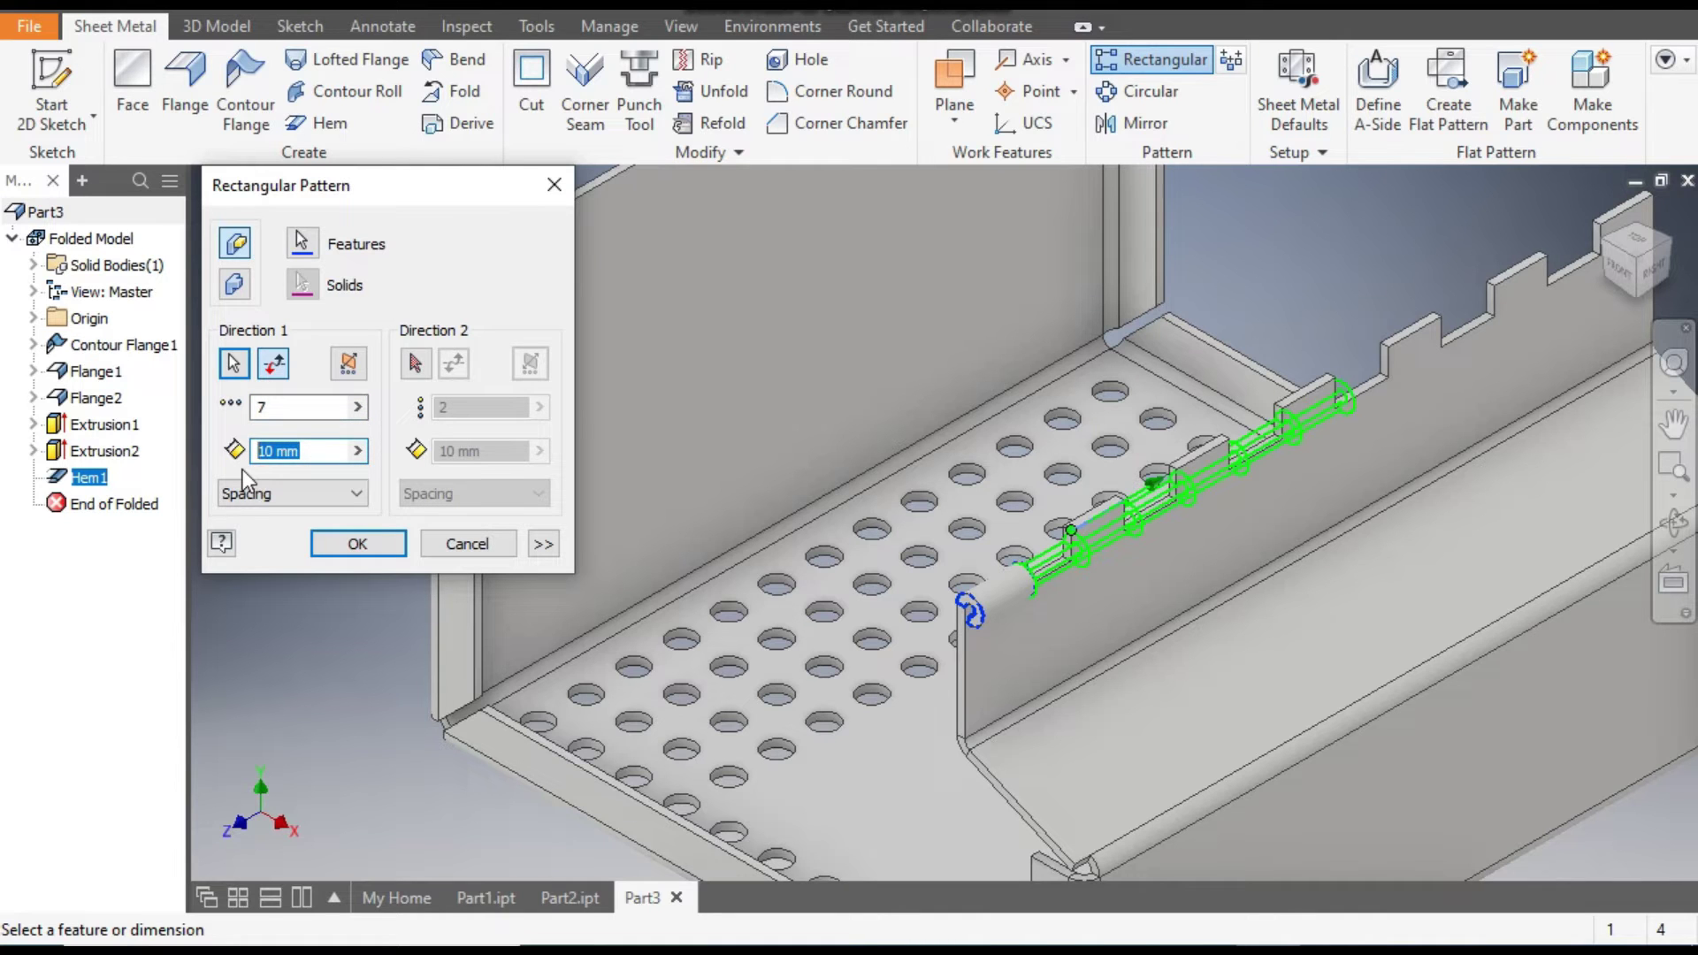
{"action": "type", "text": "20"}
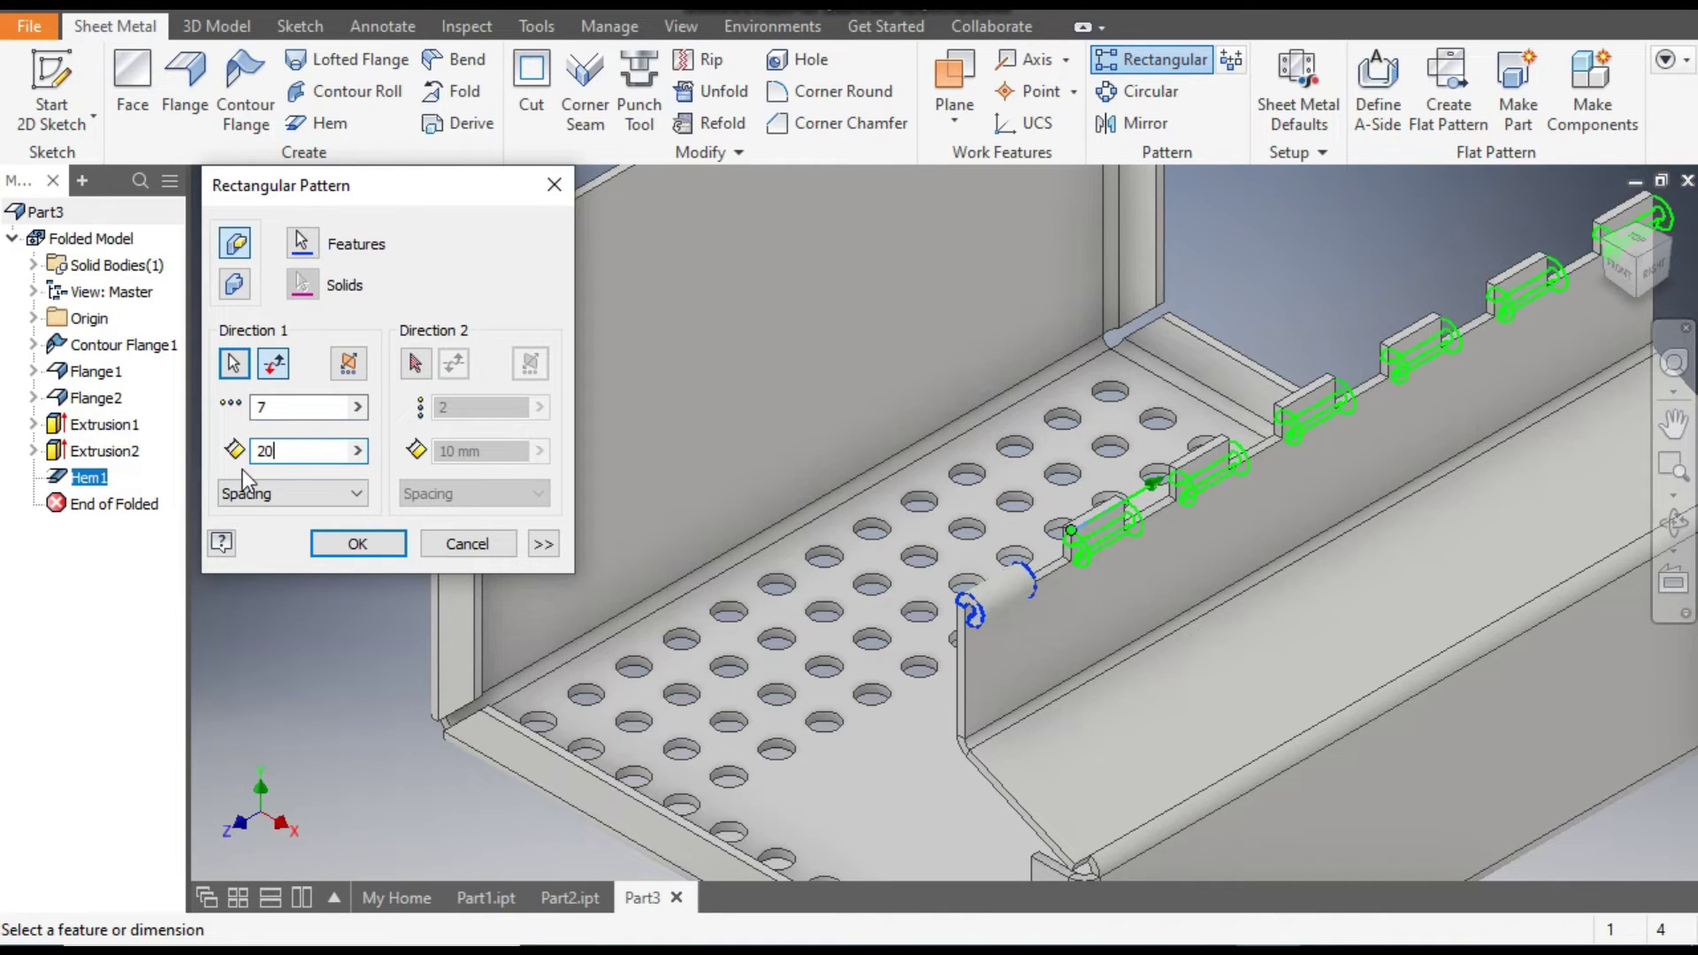
{"action": "middle_click_drag", "start_coordinate": [999, 478], "coordinate": [933, 528]}
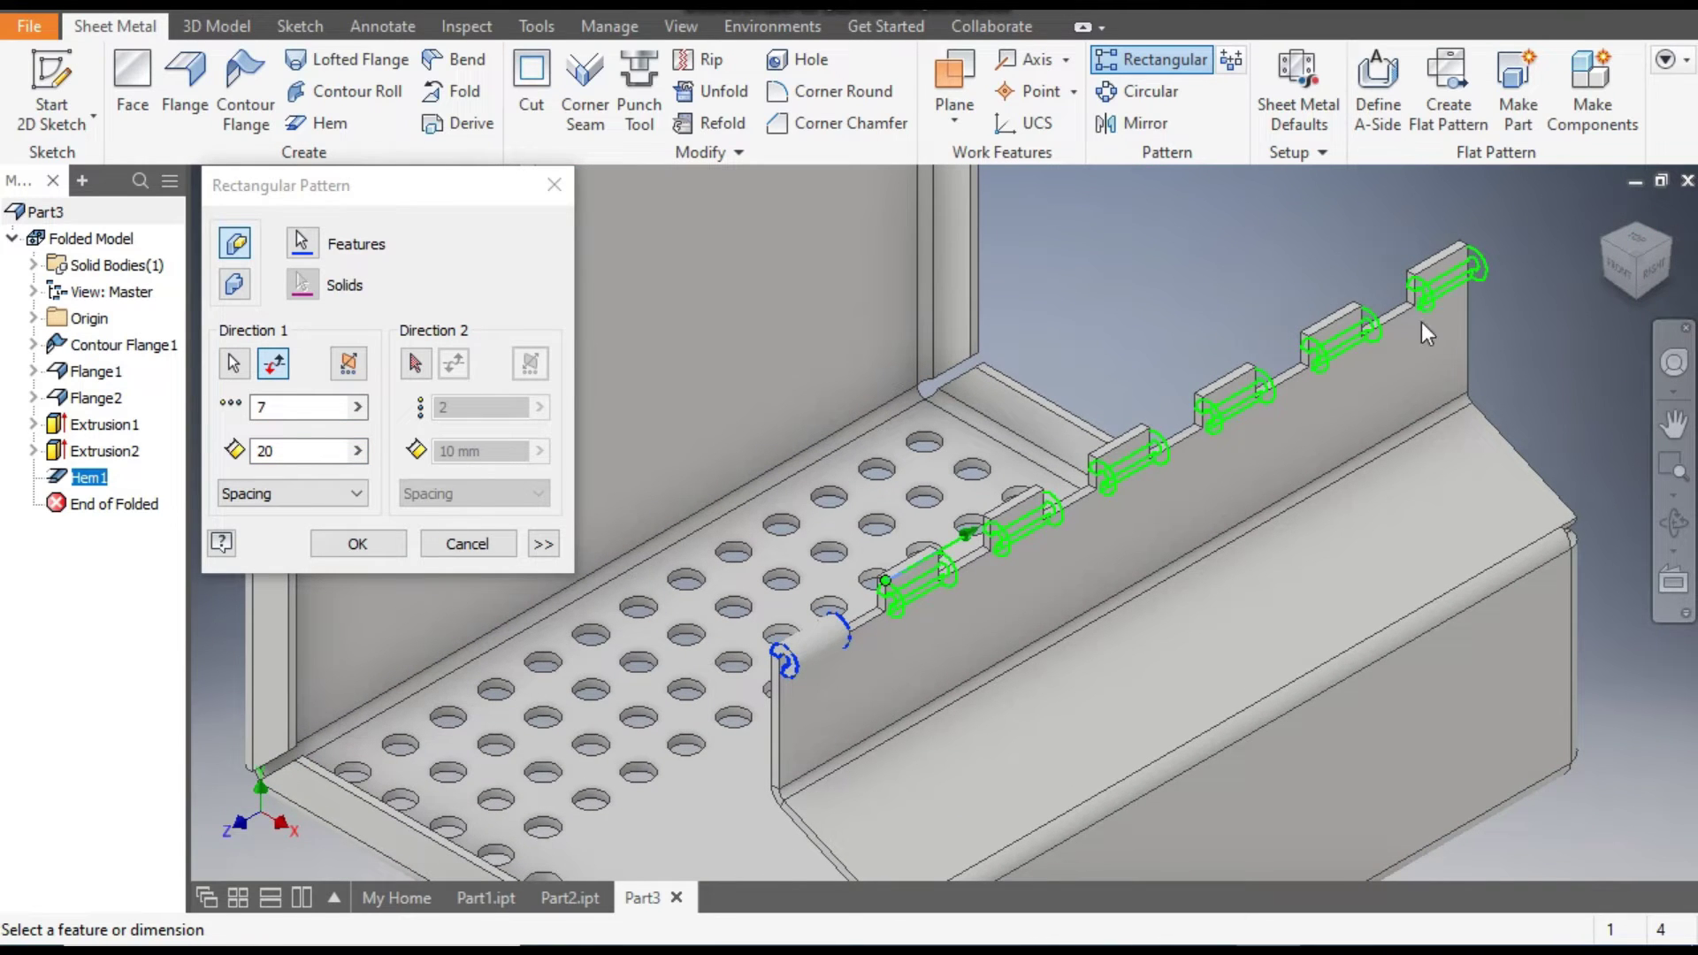
{"action": "left_click", "coordinate": [353, 542]}
- Start a sketch on the large outer side face below the sloped flange and place two points, one above the other, about 19 mm from its front edge
{"action": "key", "text": "F6"}
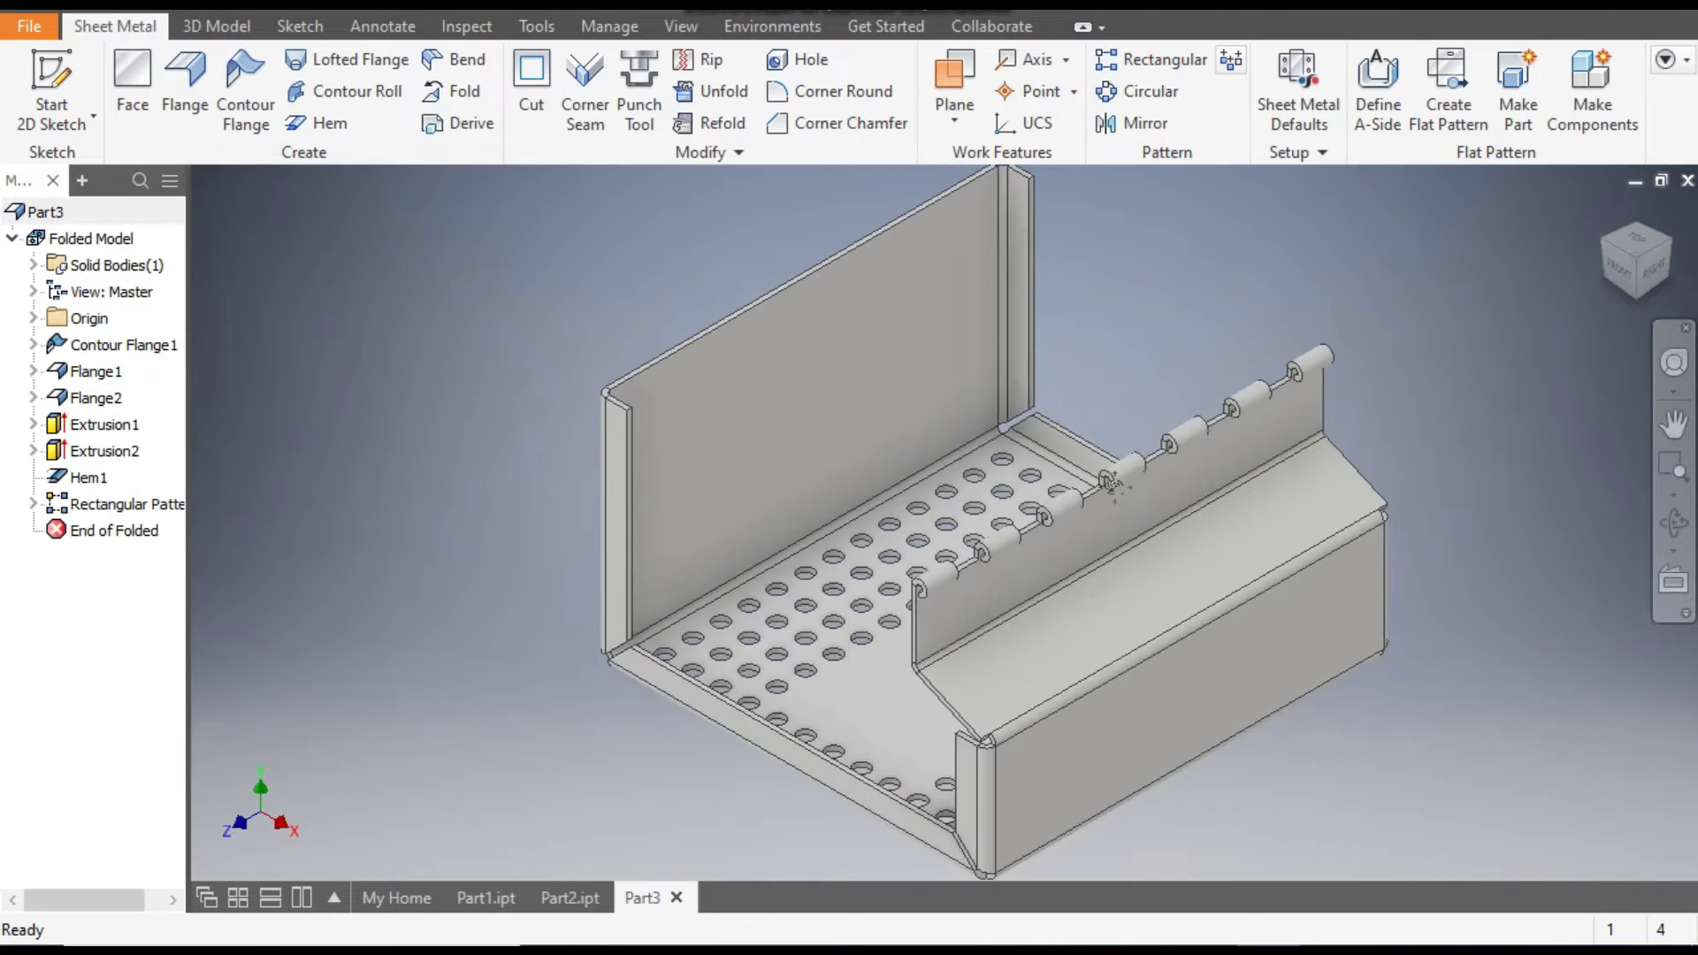
{"action": "scroll", "coordinate": [1116, 485], "scroll_direction": "down", "scroll_amount": 2}
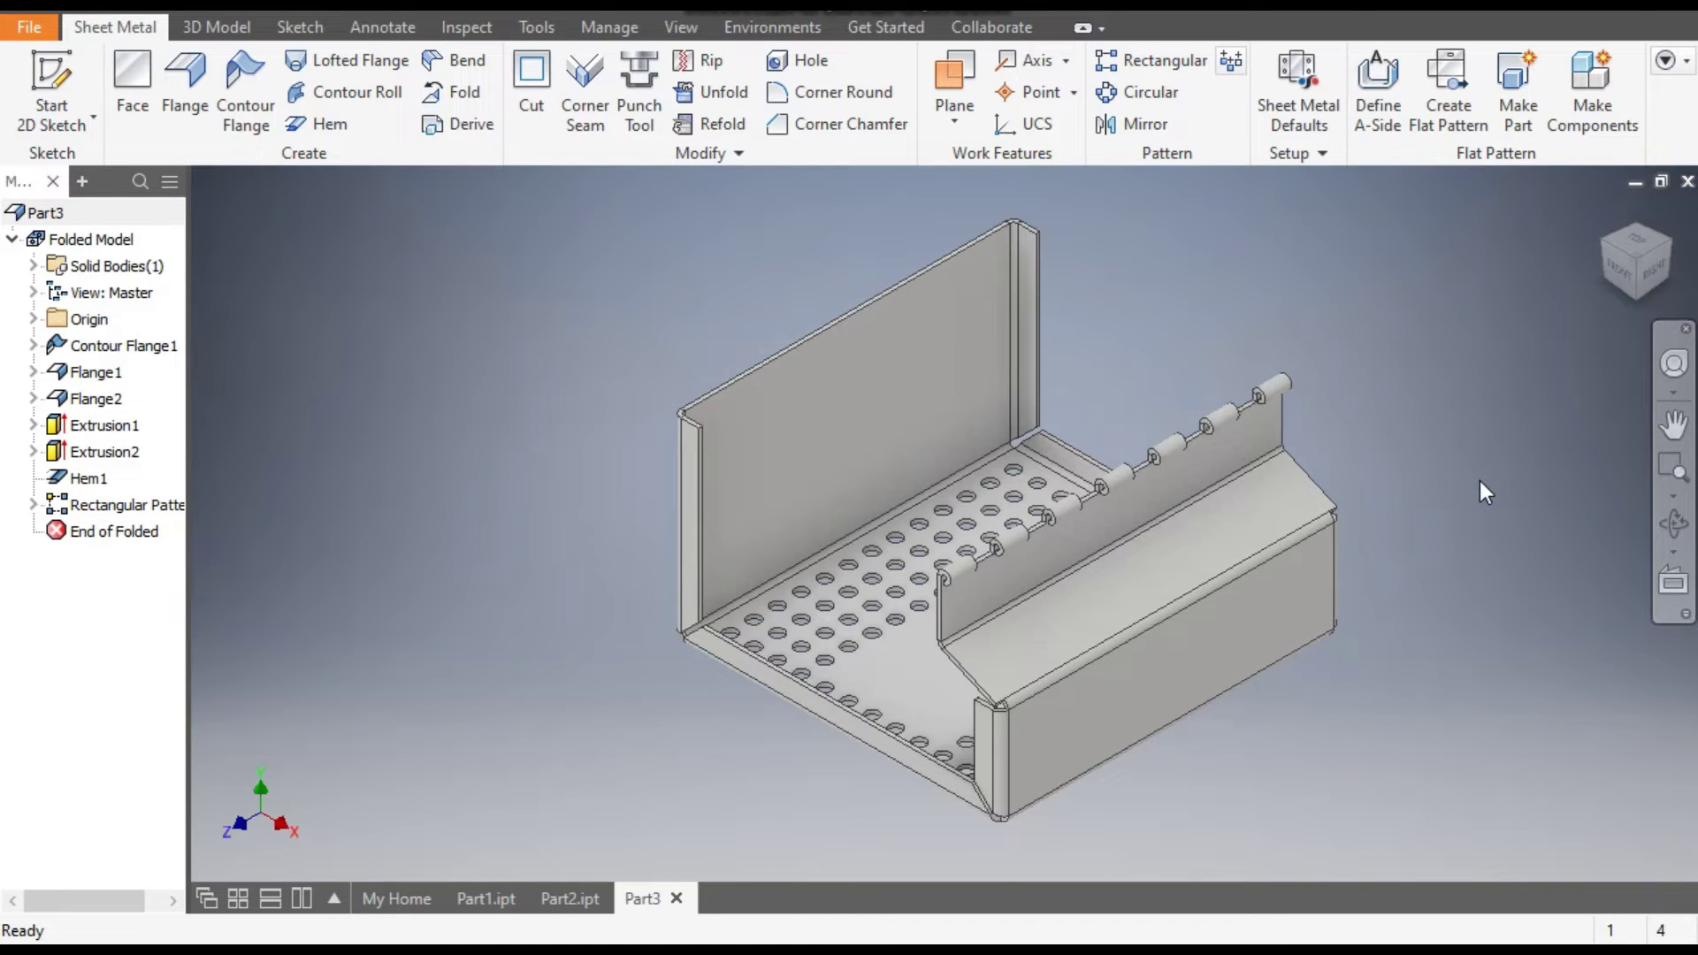
{"action": "left_click", "coordinate": [1267, 626]}
{"action": "left_click", "coordinate": [1370, 605]}
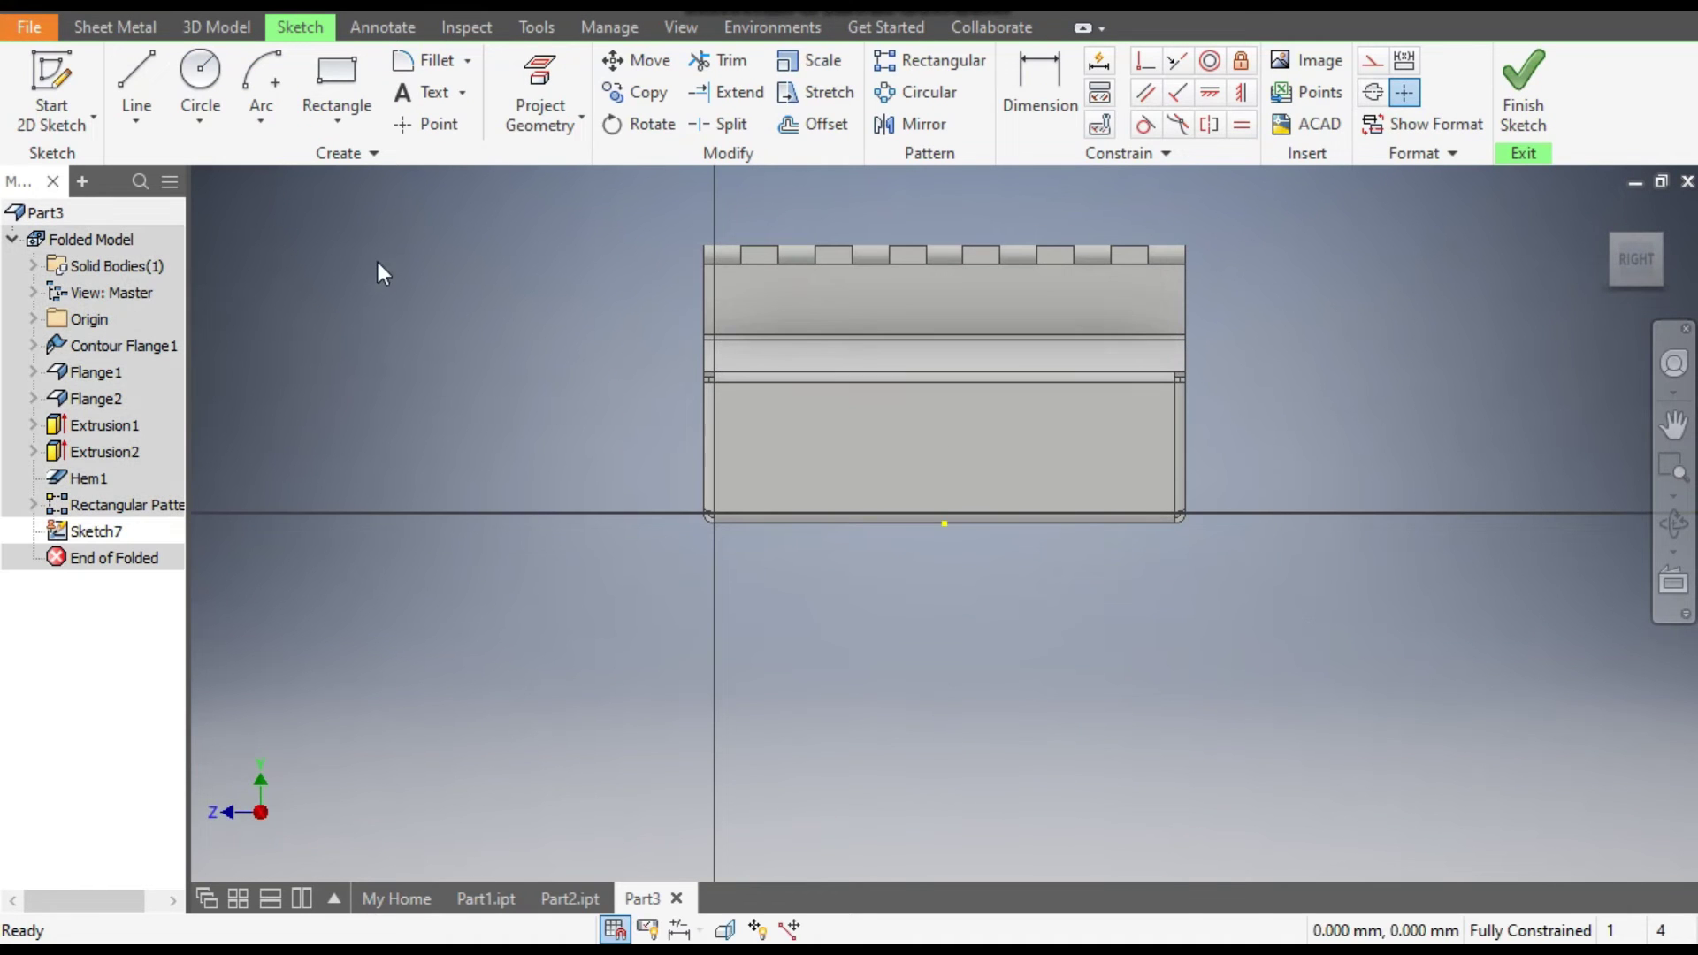
{"action": "left_click", "coordinate": [433, 125]}
{"action": "middle_click_drag", "start_coordinate": [882, 427], "coordinate": [801, 478]}
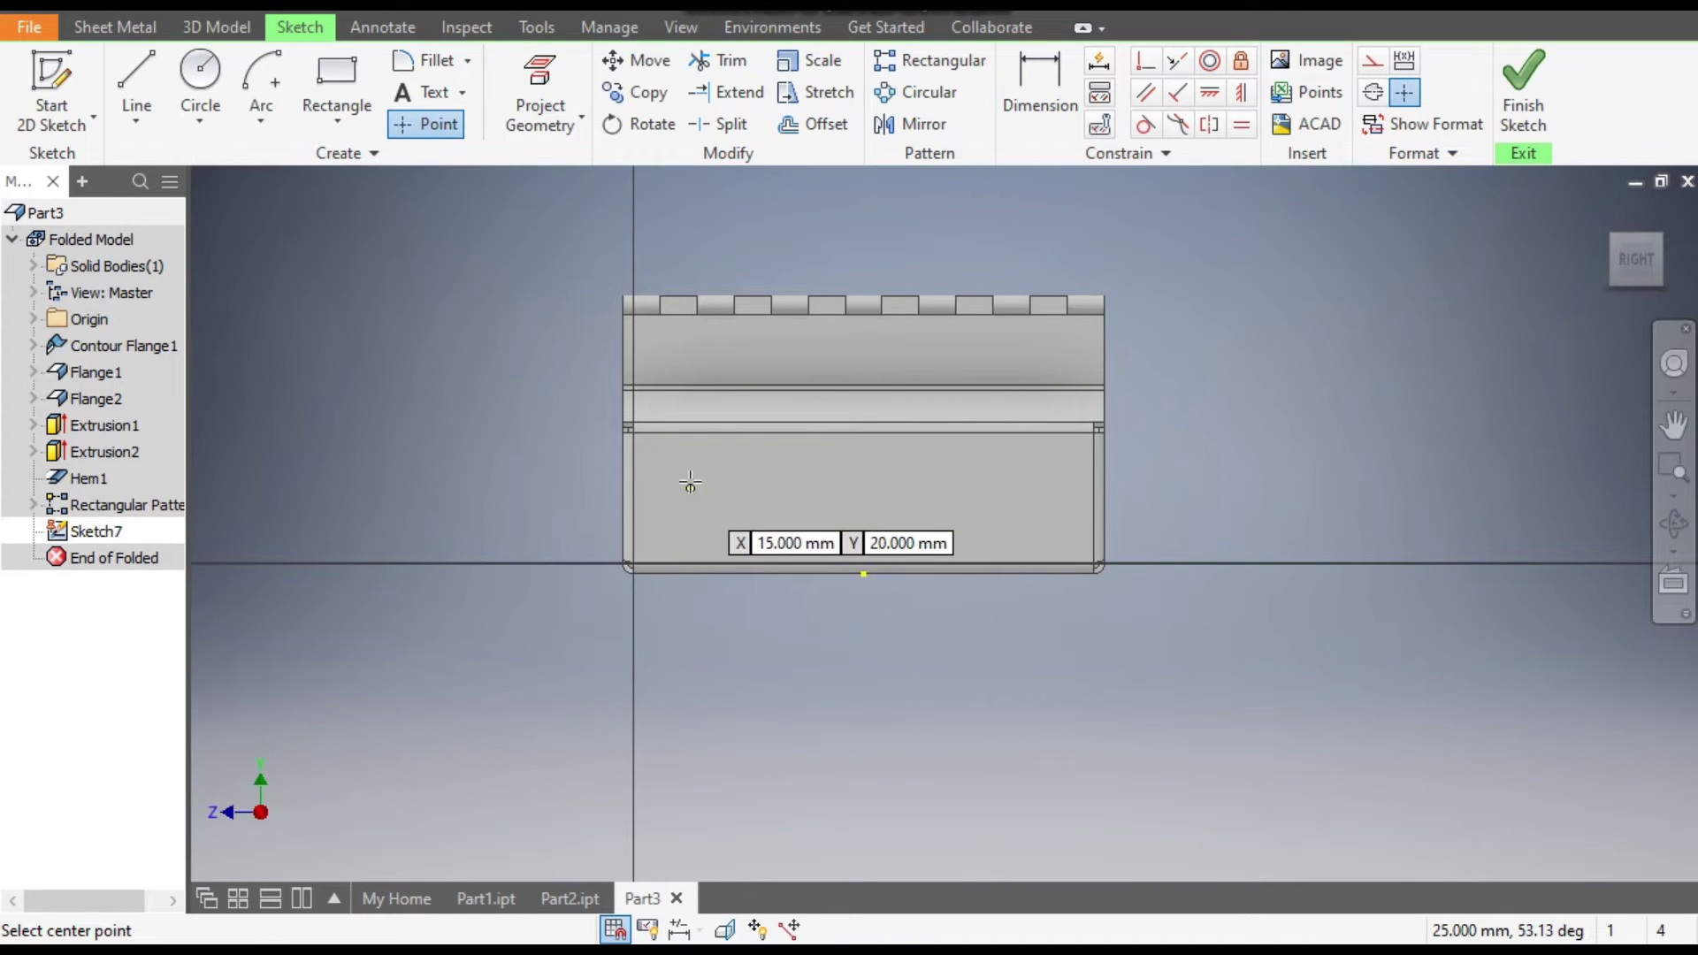
{"action": "left_click", "coordinate": [690, 525]}
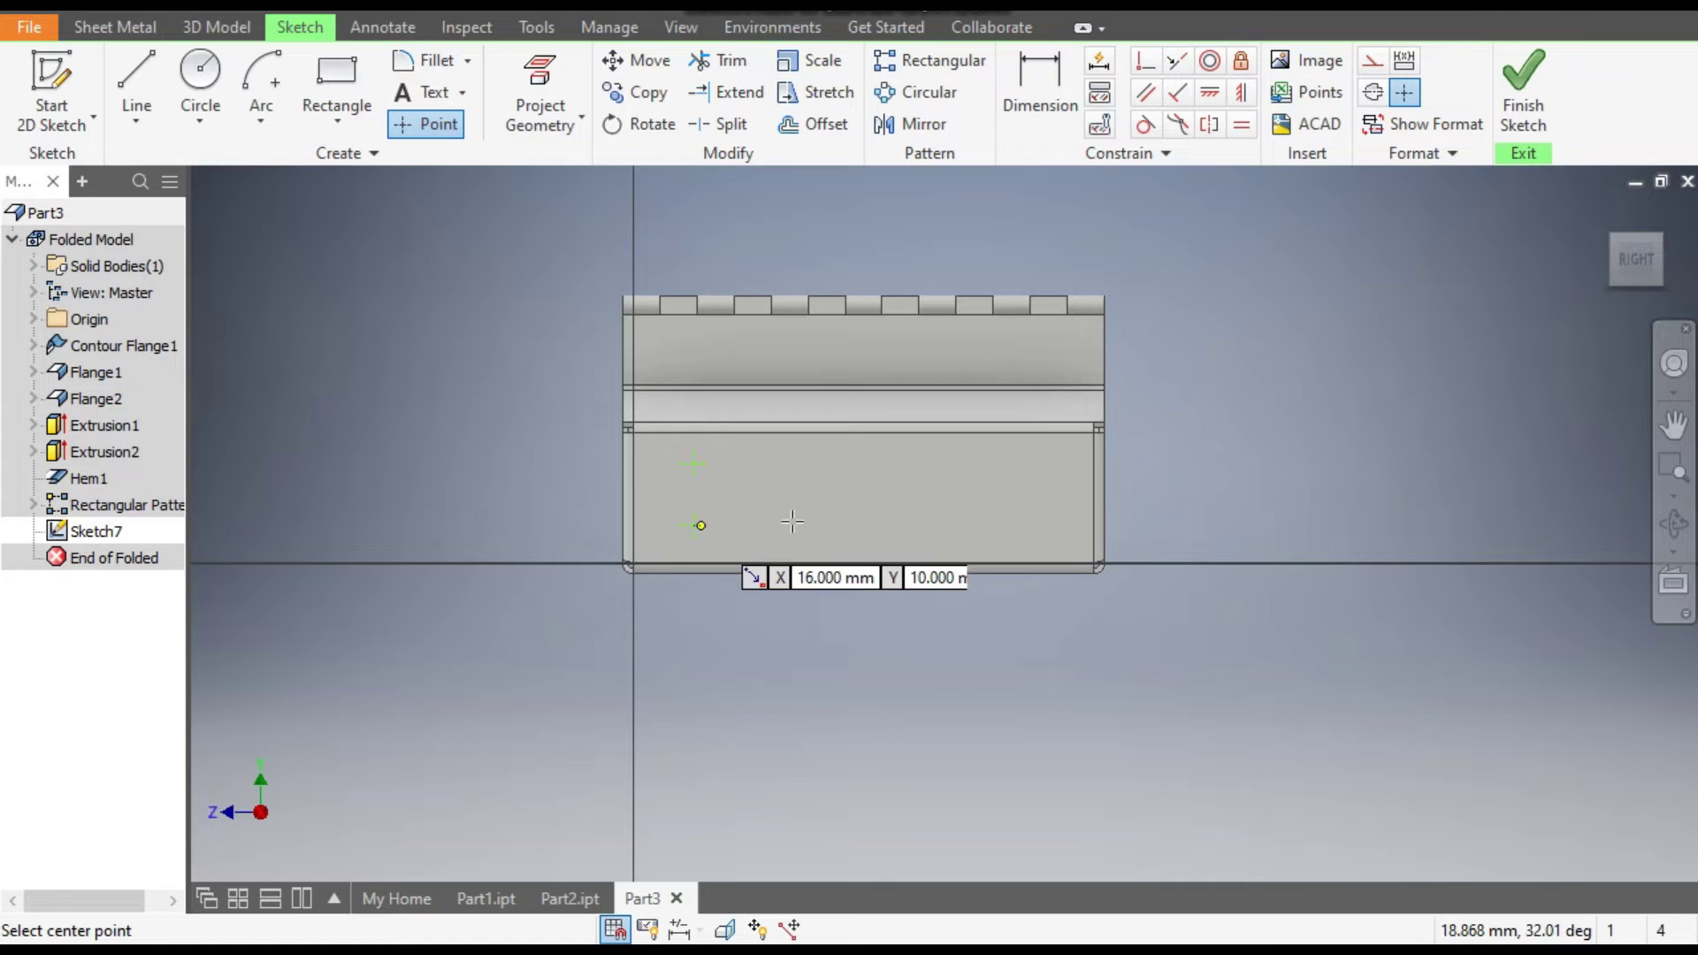
- Dimension the upper point 30 mm from the side face's front edge
{"action": "scroll", "coordinate": [645, 496], "scroll_direction": "down", "scroll_amount": 3}
{"action": "middle_click_drag", "start_coordinate": [645, 496], "coordinate": [647, 519]}
{"action": "left_click", "coordinate": [1040, 89]}
{"action": "left_click", "coordinate": [612, 449]}
{"action": "left_click", "coordinate": [743, 436]}
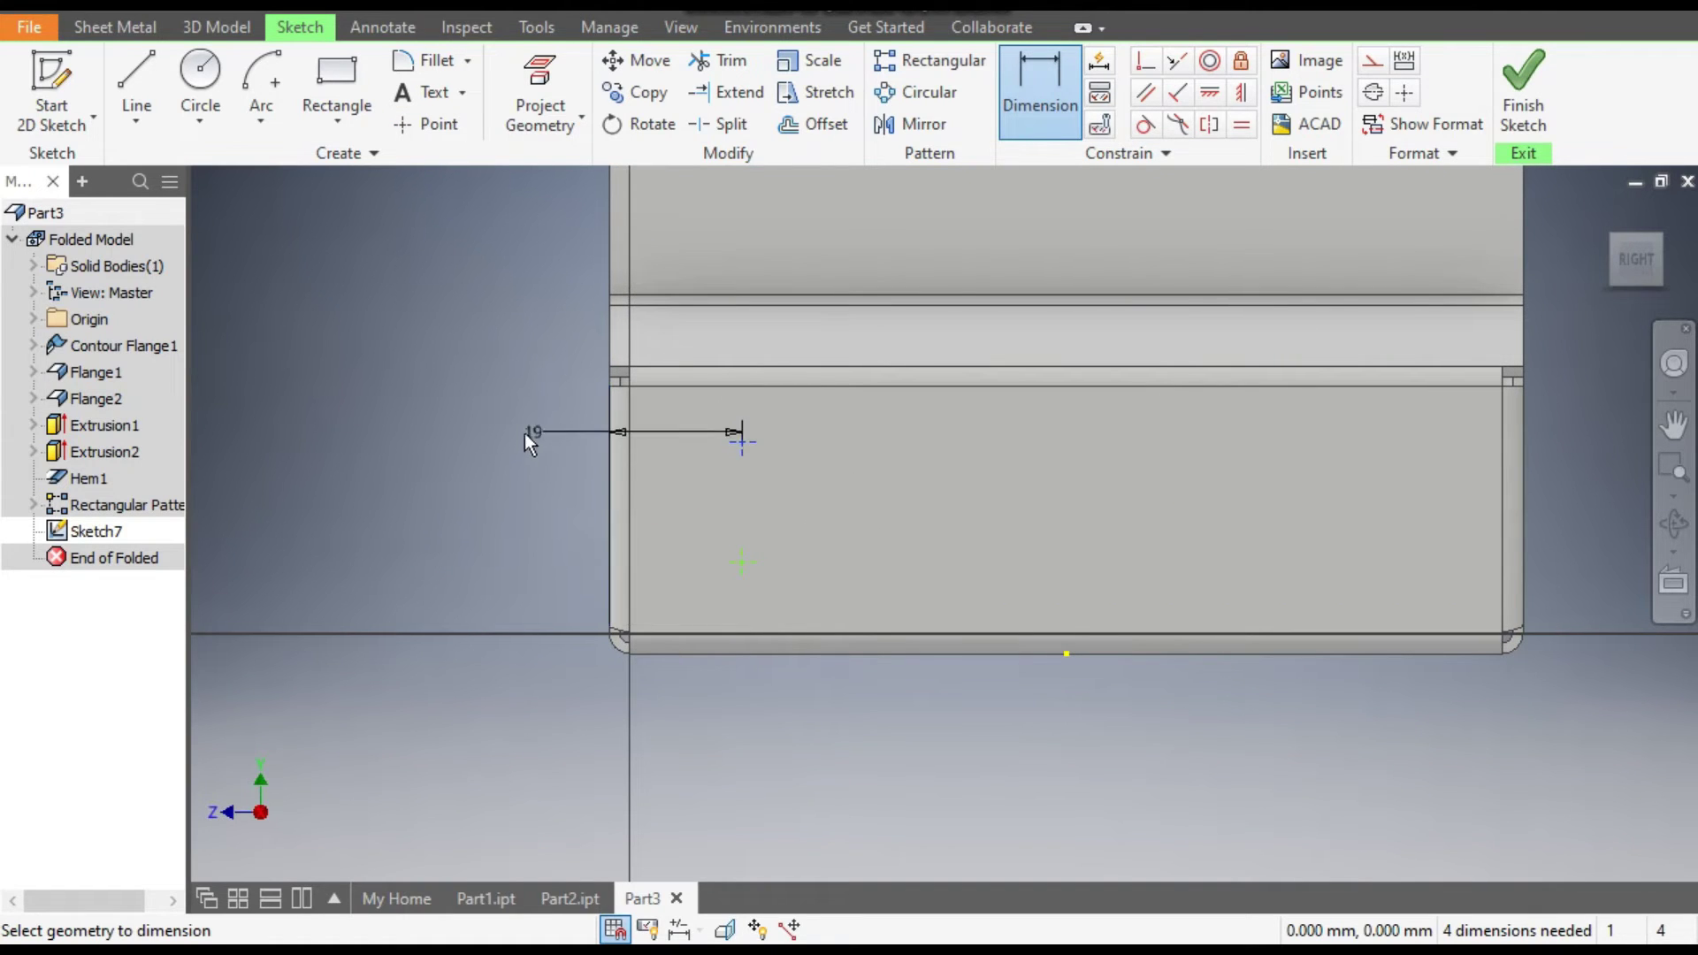
{"action": "left_click", "coordinate": [527, 436]}
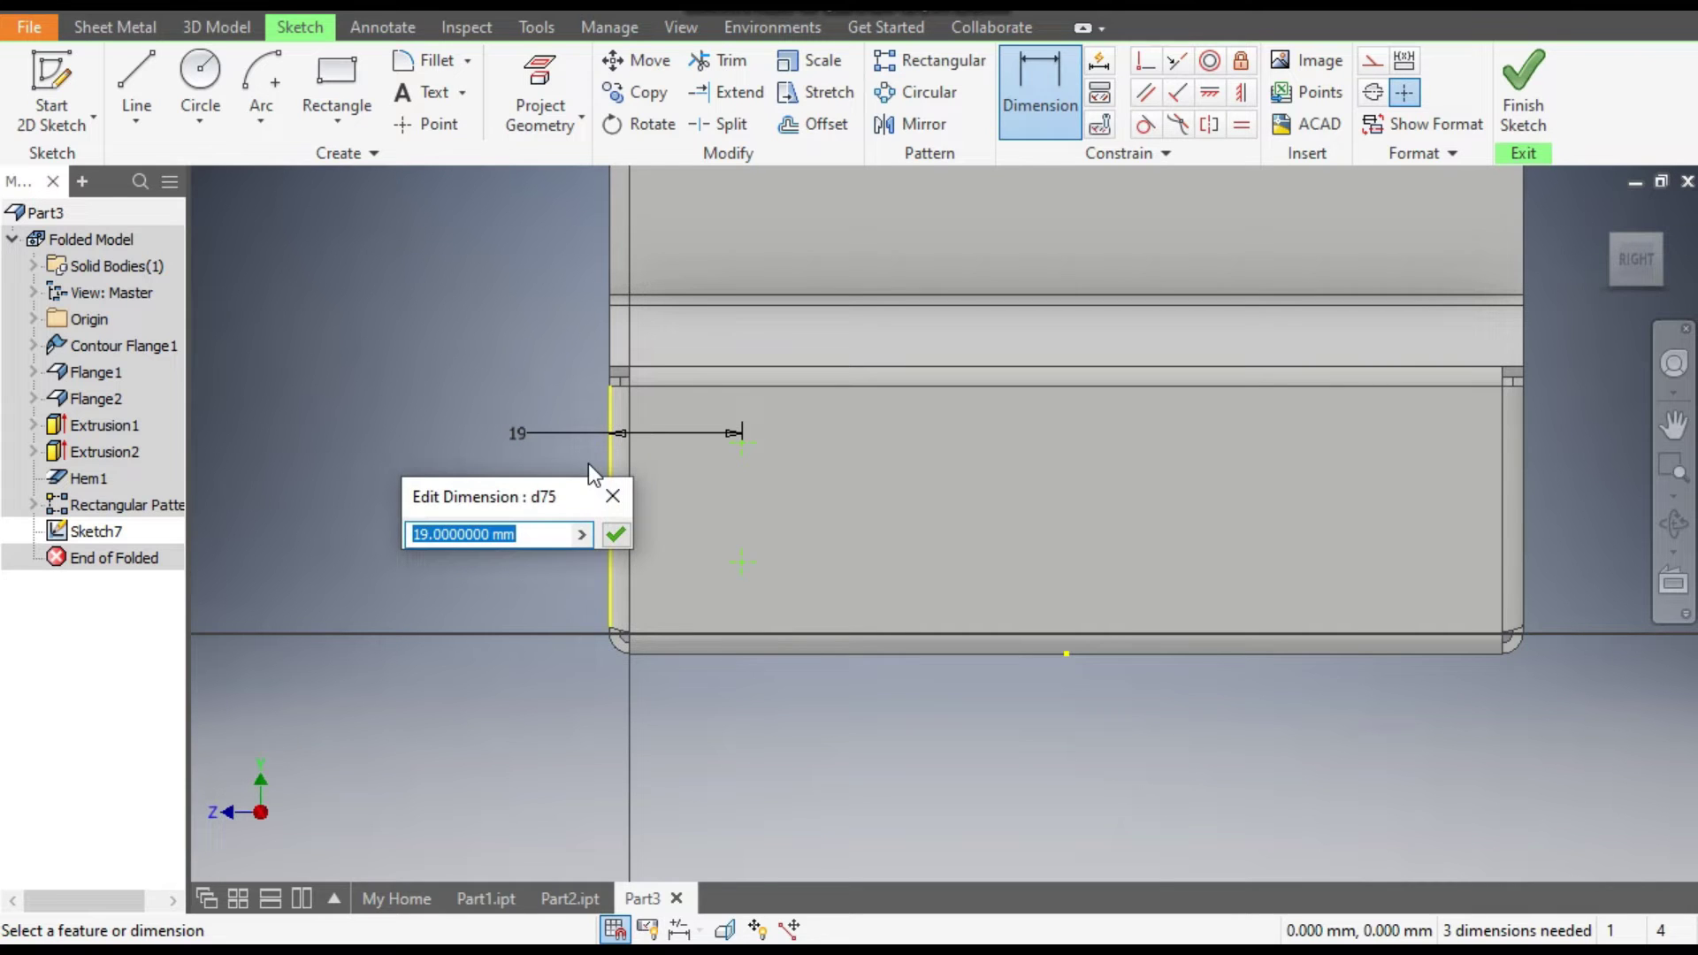
{"action": "type", "text": "30"}
{"action": "key", "text": "Return"}
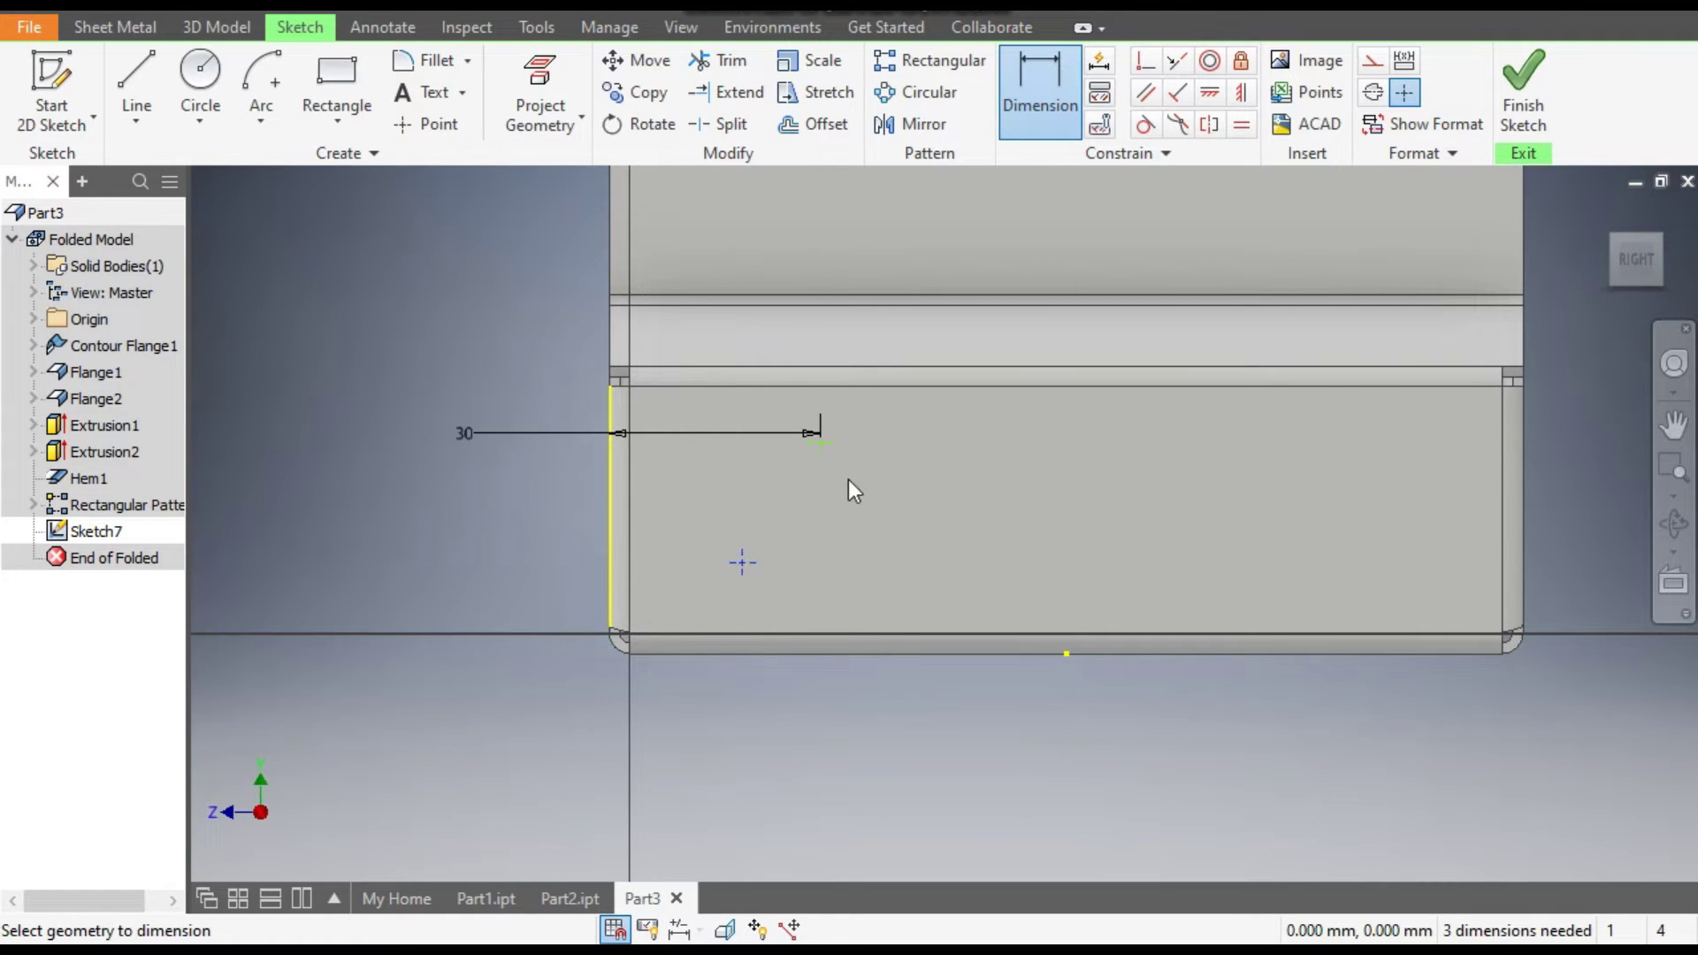
- Set the vertical spacing between the two points to 15 mm and the lower point's height above the bottom edge to 10 mm
{"action": "left_click", "coordinate": [822, 442]}
{"action": "left_click", "coordinate": [550, 518]}
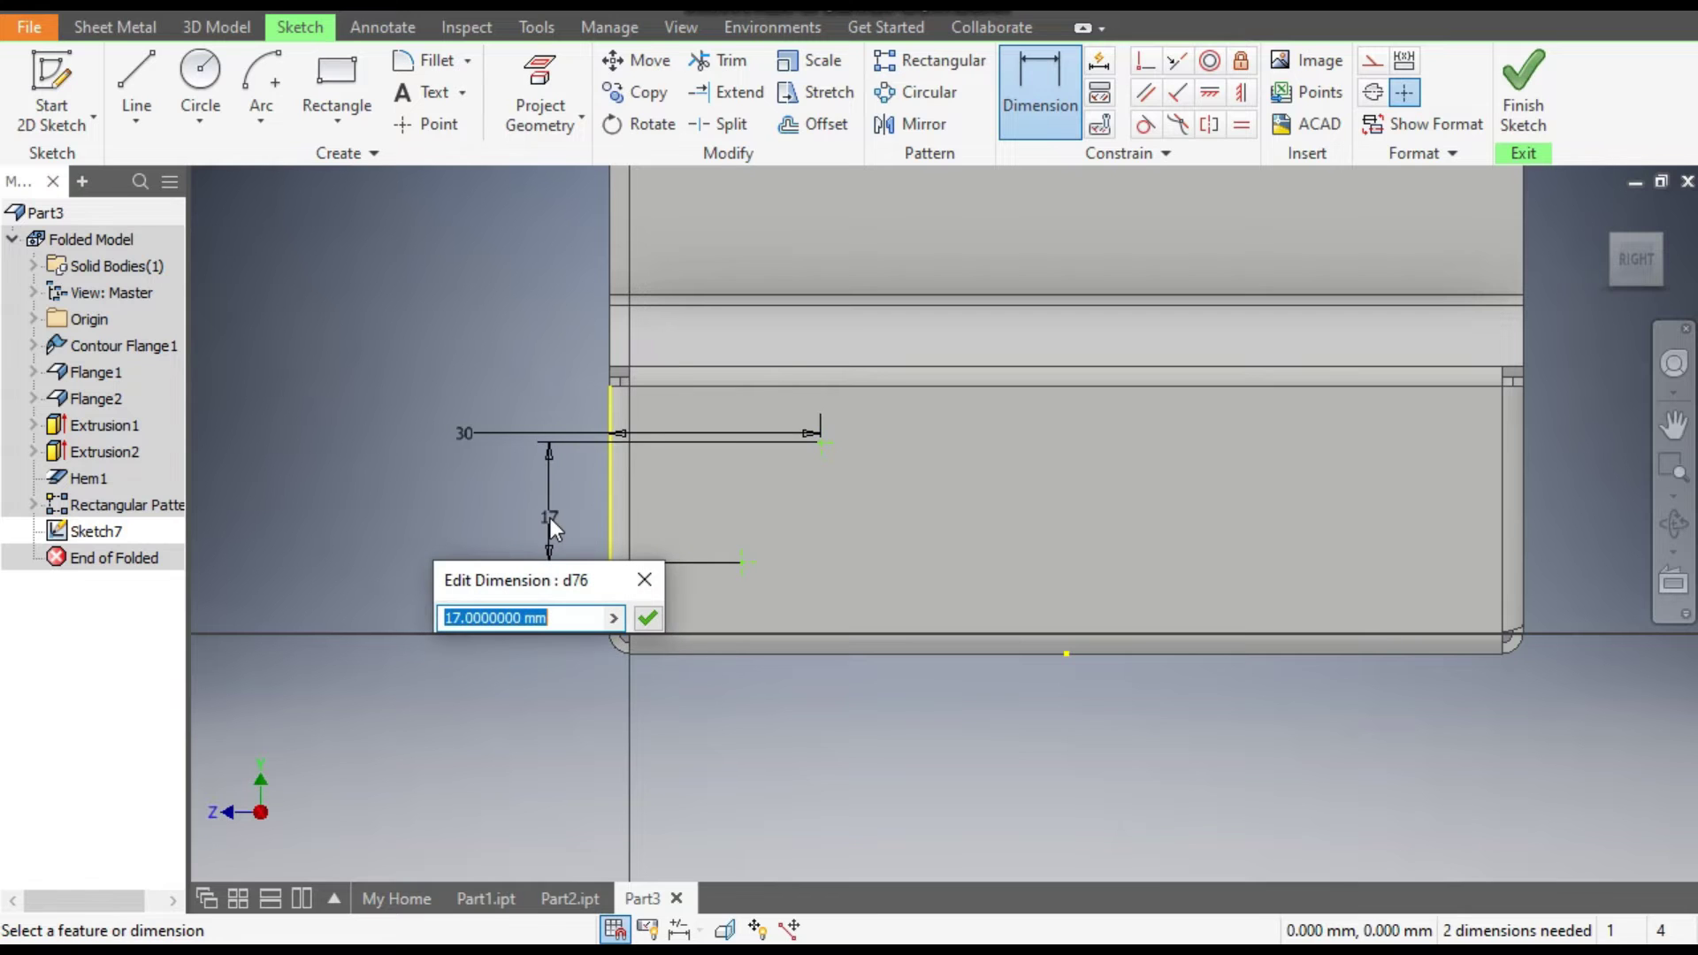
{"action": "type", "text": "15"}
{"action": "key", "text": "Return"}
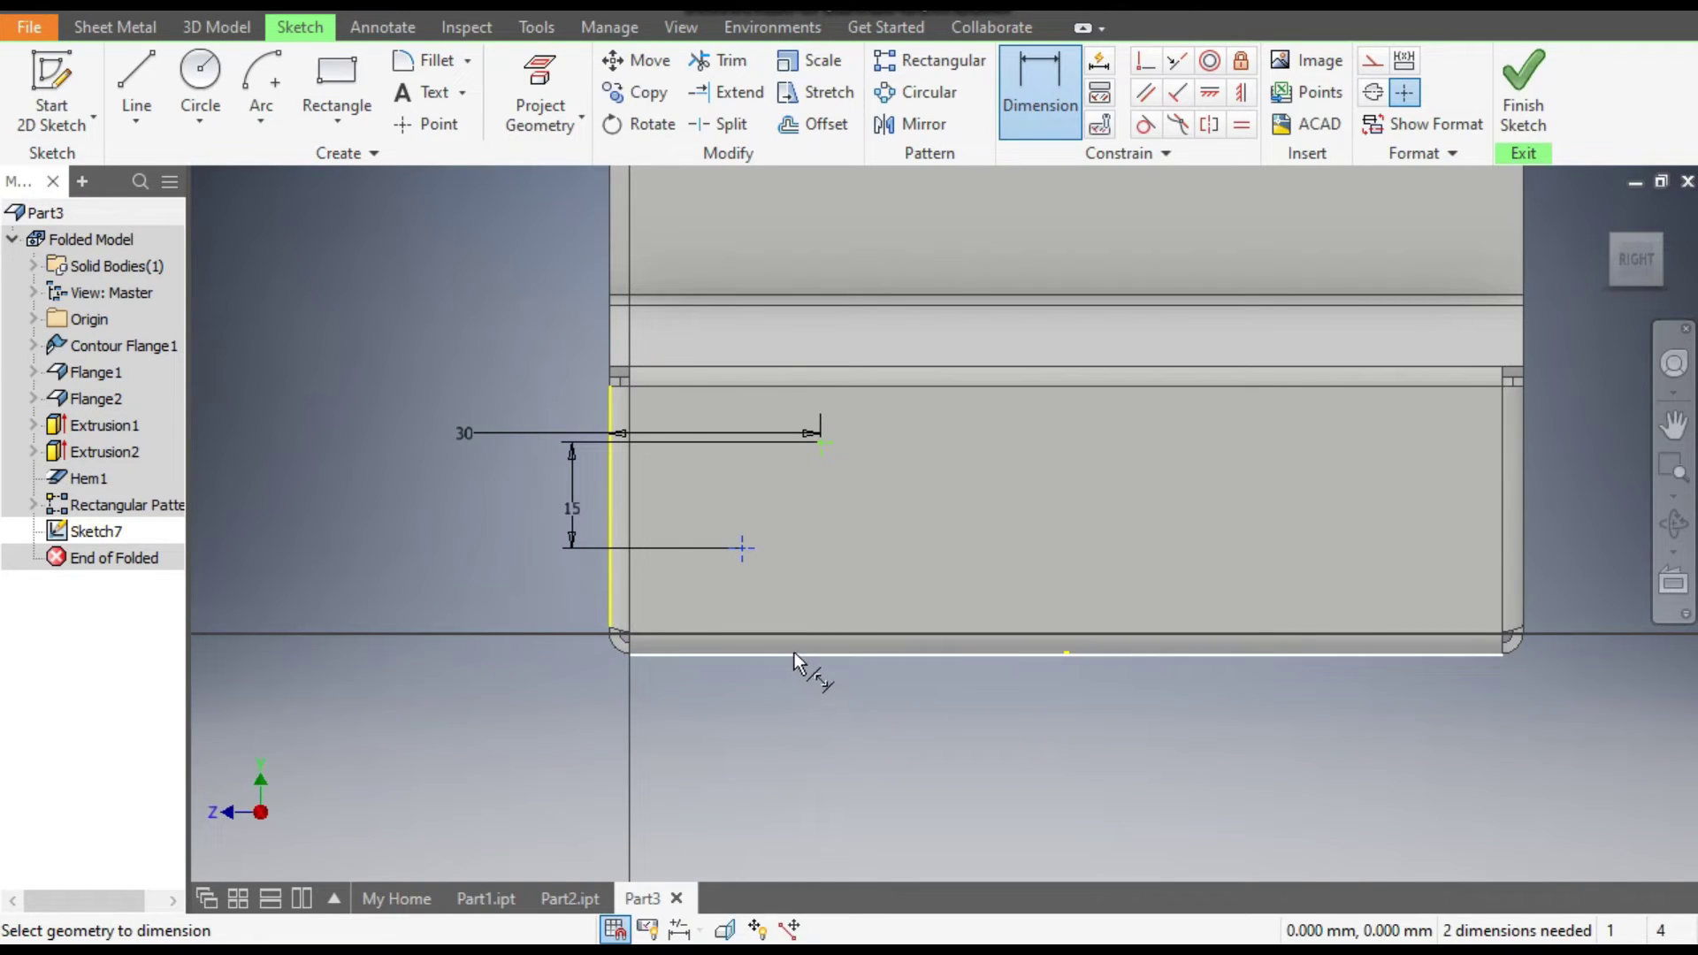
{"action": "left_click", "coordinate": [535, 608]}
{"action": "type", "text": "10"}
{"action": "key", "text": "Return"}
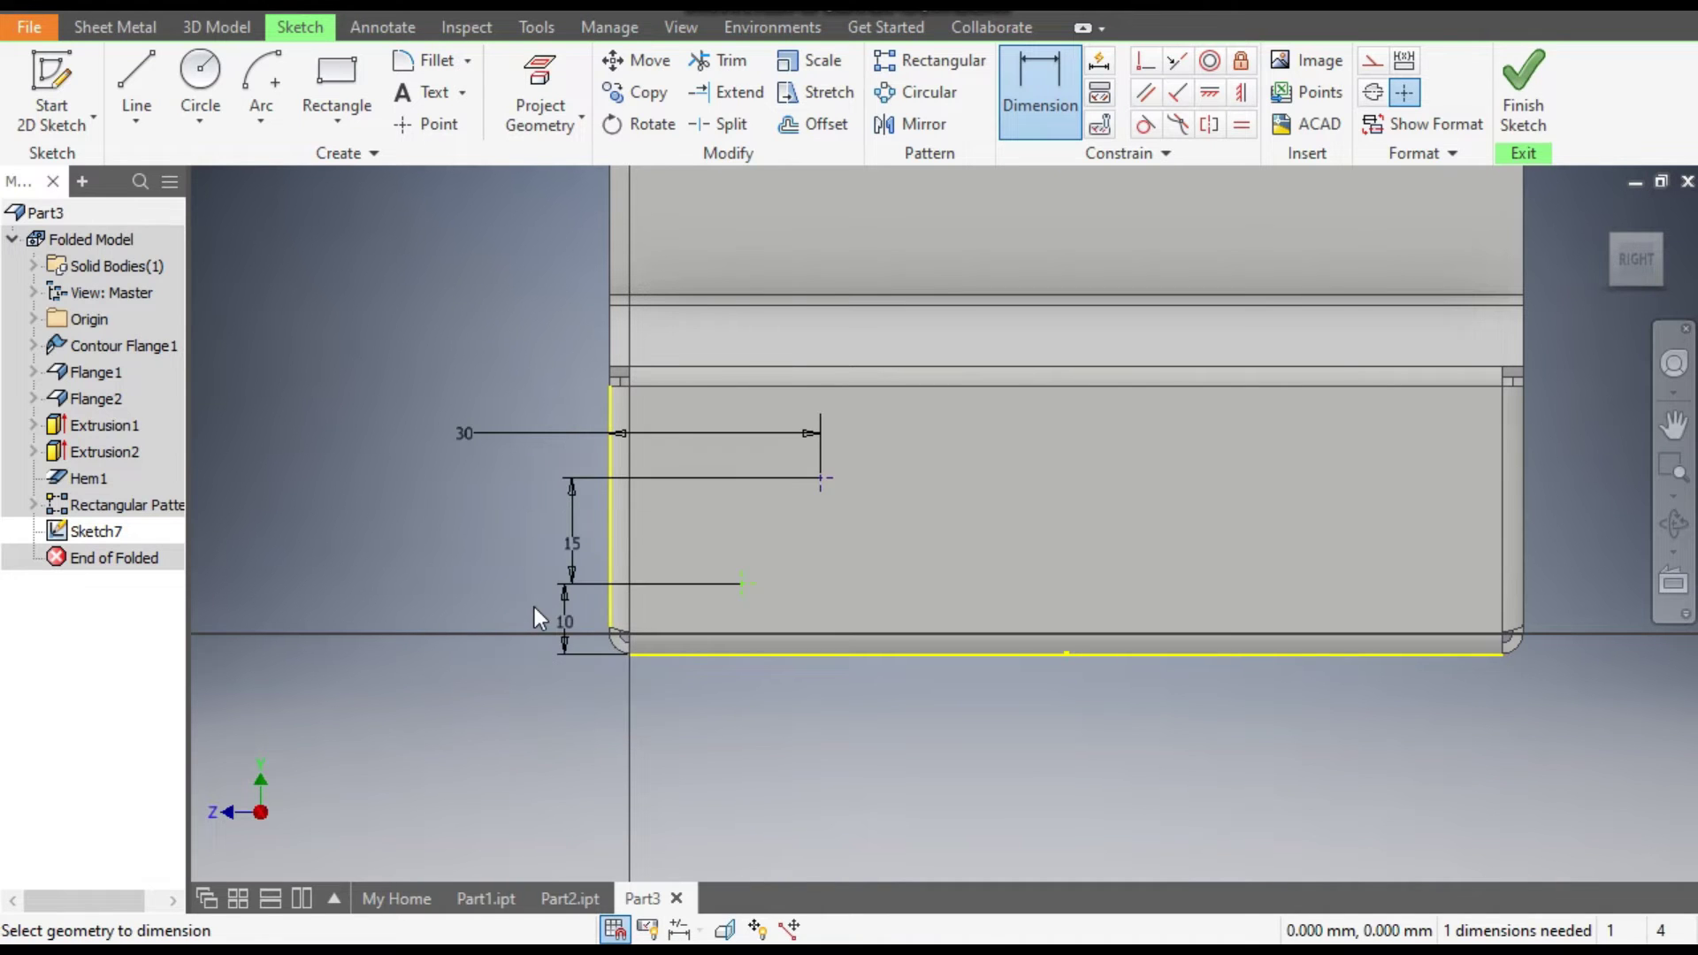
- Align the two points vertically with a constraint and finish the sketch
{"action": "key", "text": "Escape"}
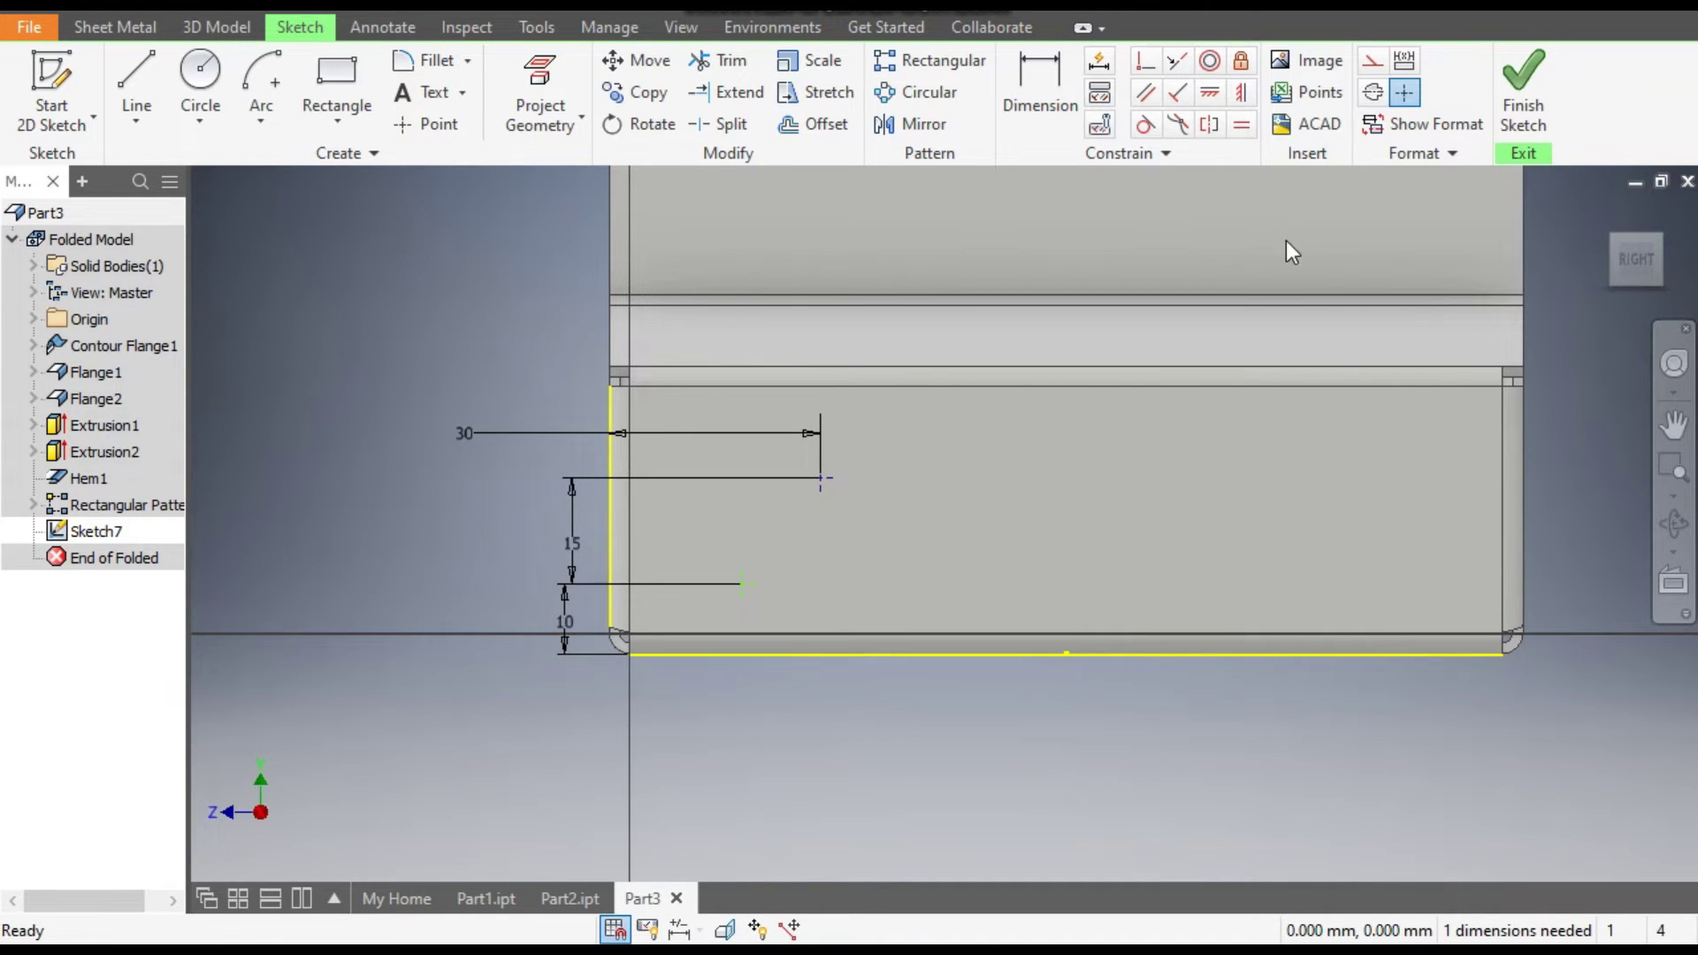
{"action": "left_click", "coordinate": [1242, 92]}
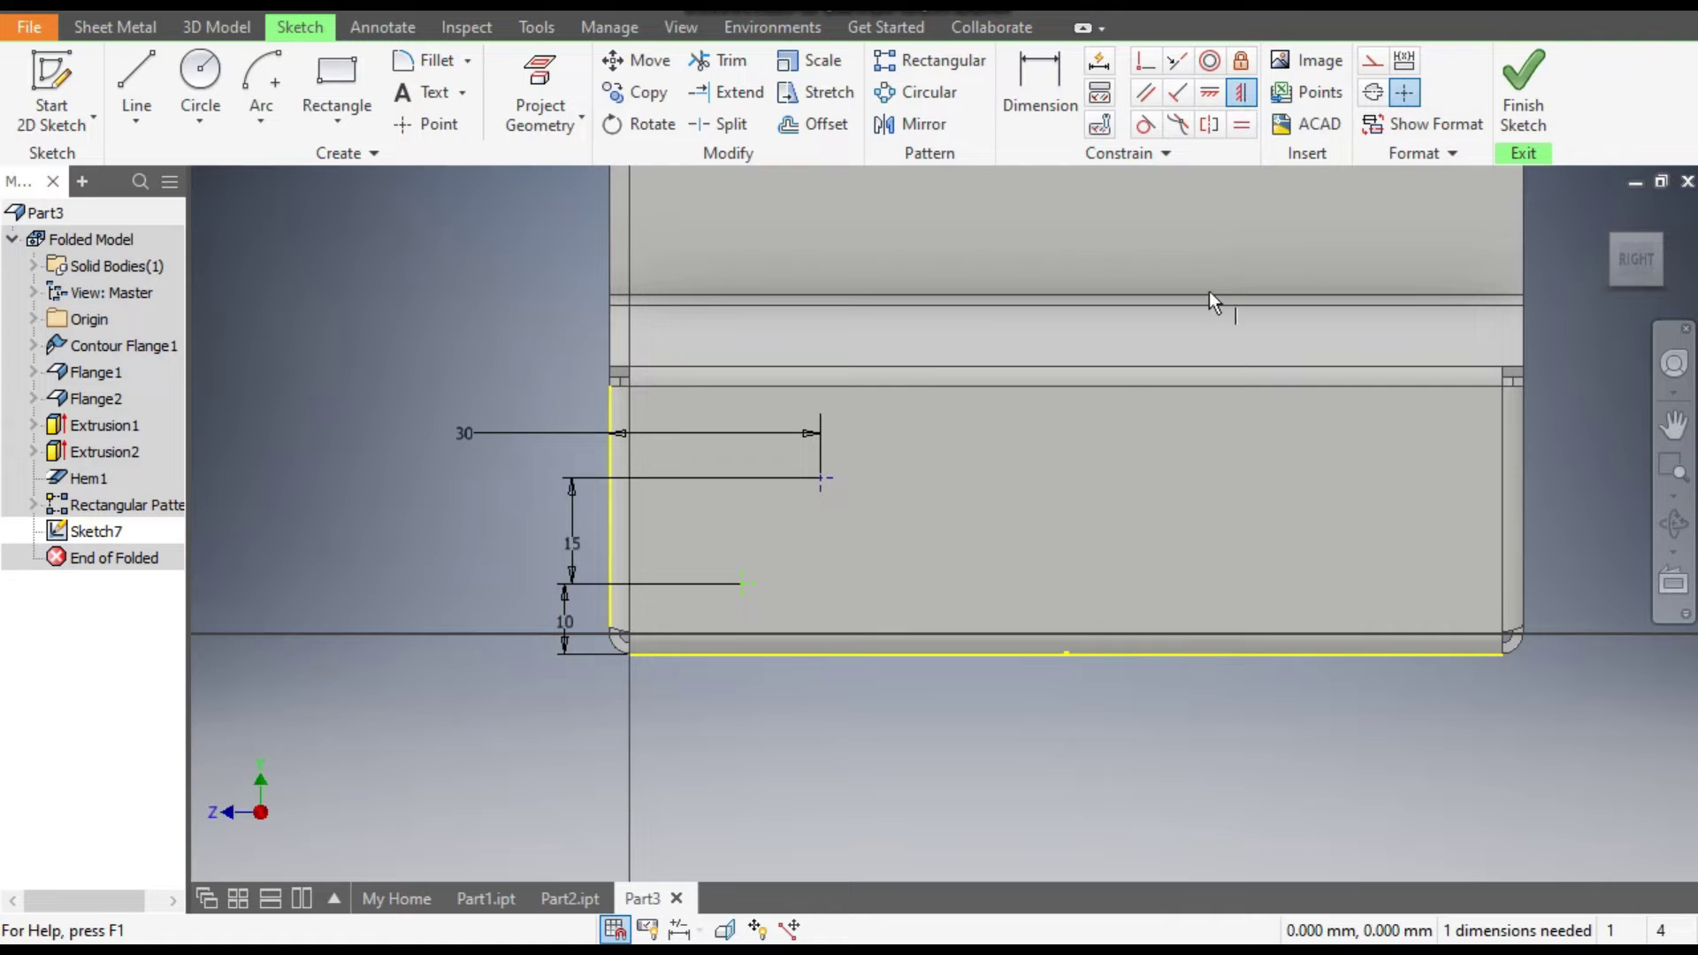
{"action": "left_click", "coordinate": [745, 584]}
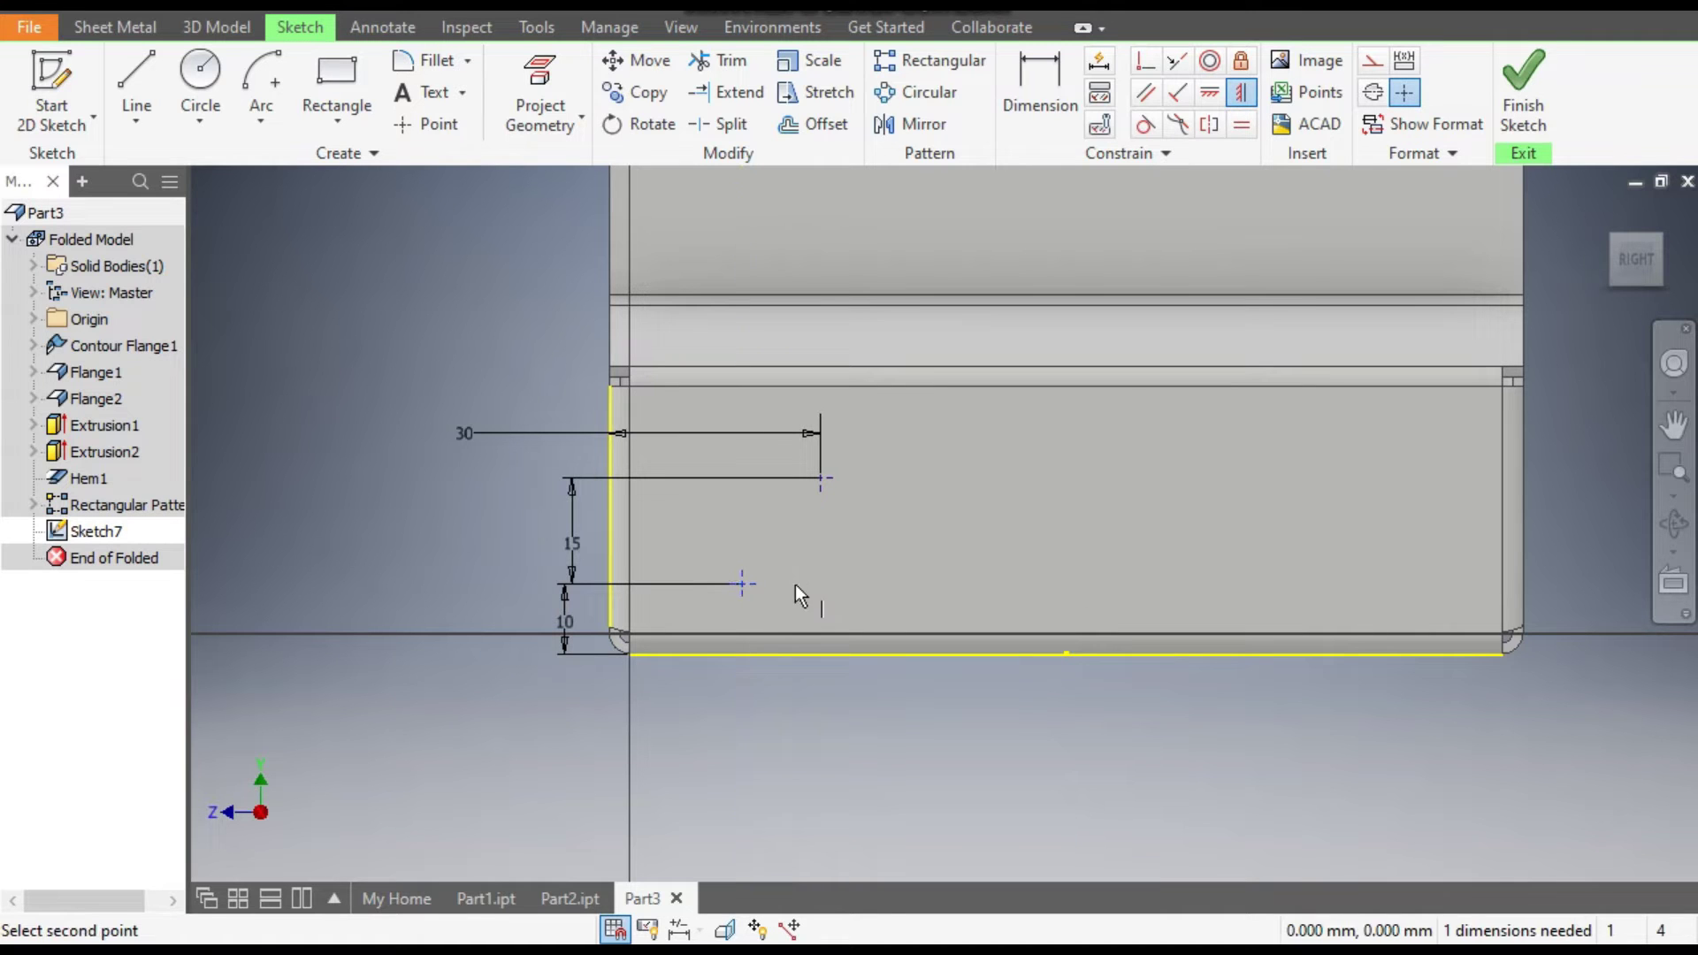
{"action": "left_click", "coordinate": [821, 478]}
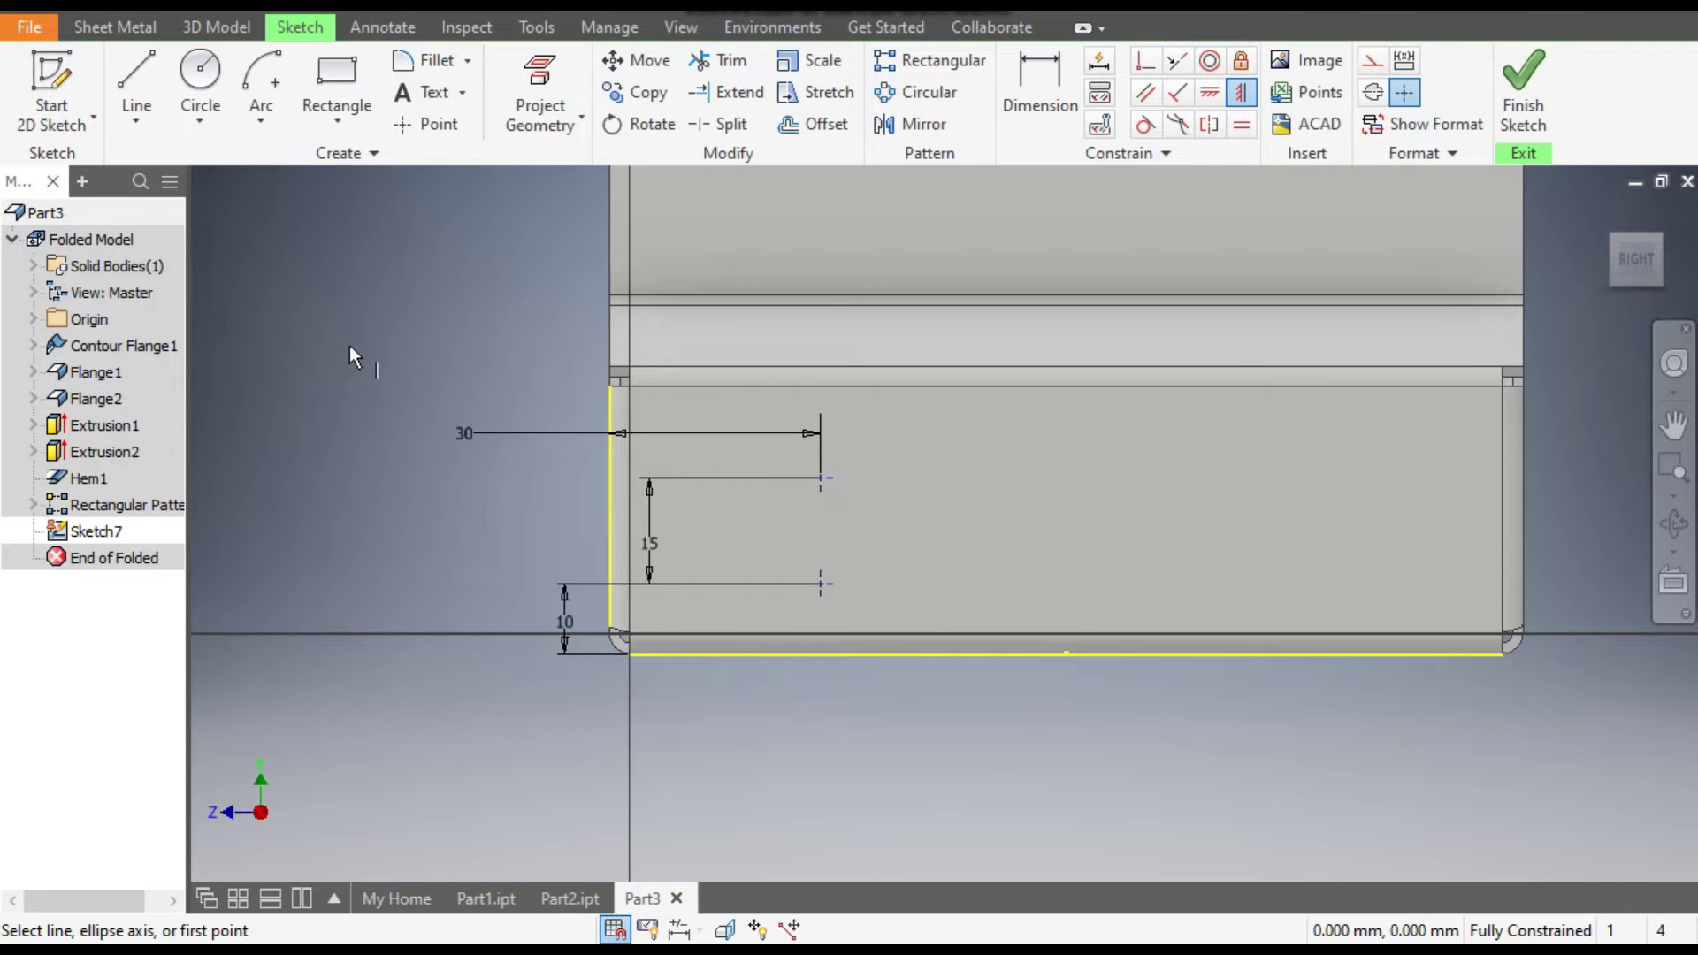
{"action": "left_click", "coordinate": [1532, 97]}
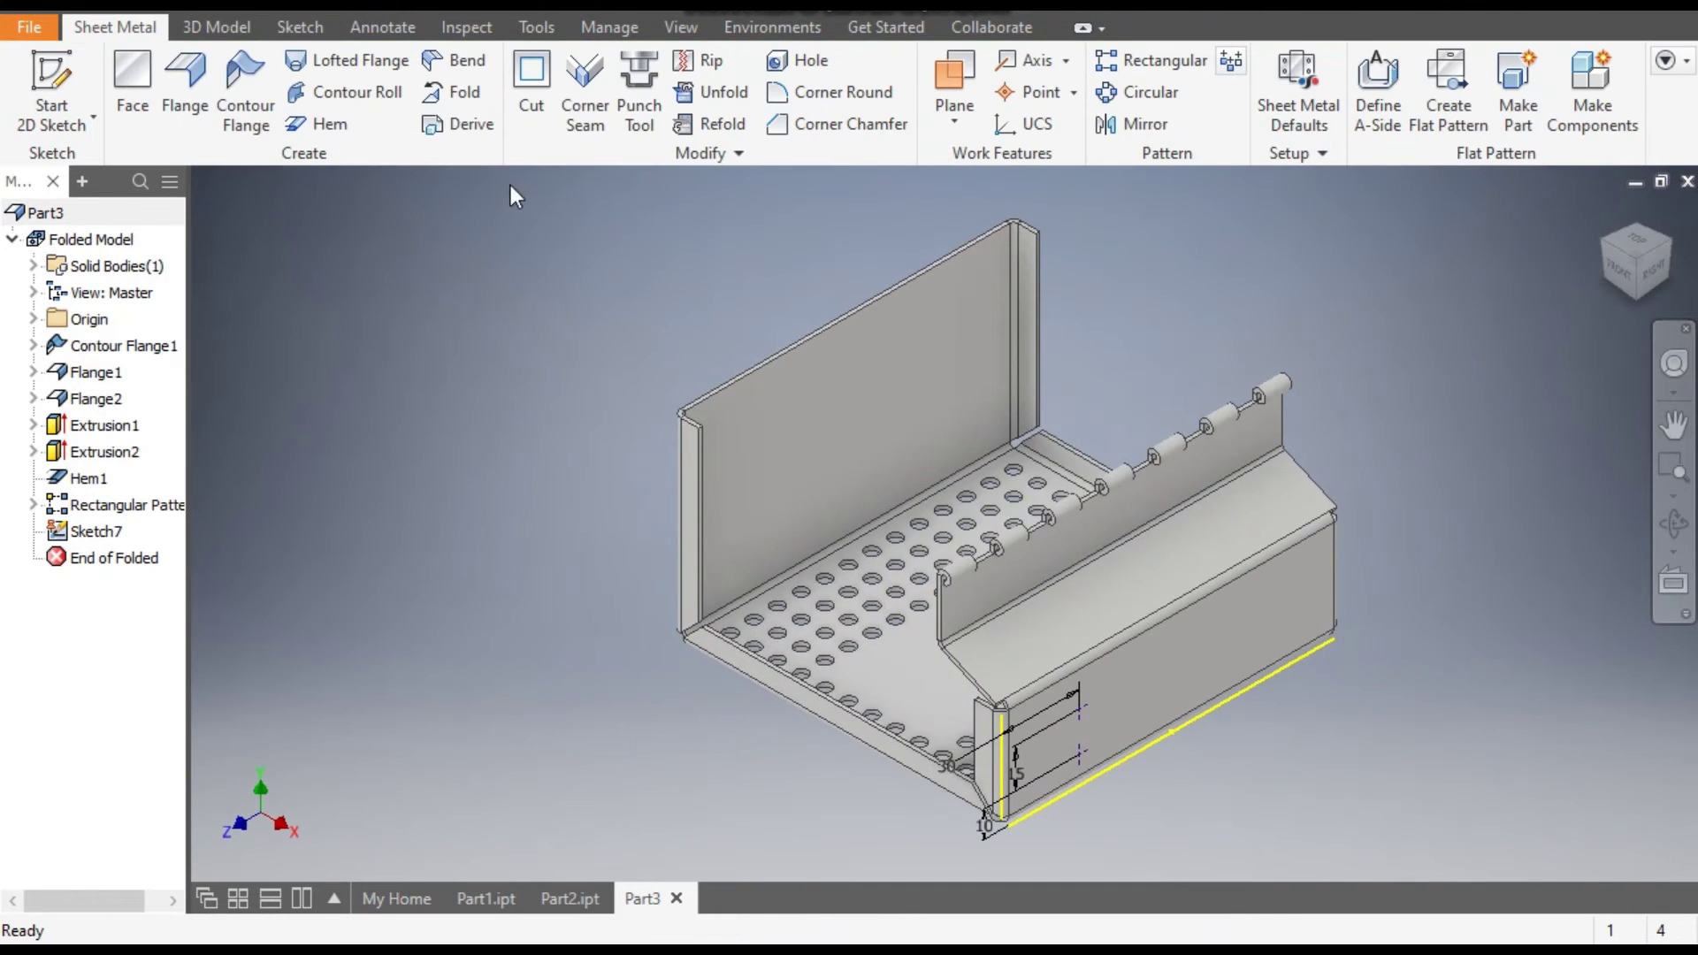
- Punch the LOUVER TOOL at both sketch points on the side face, with the louver length set to 30 mm
{"action": "left_click", "coordinate": [639, 68]}
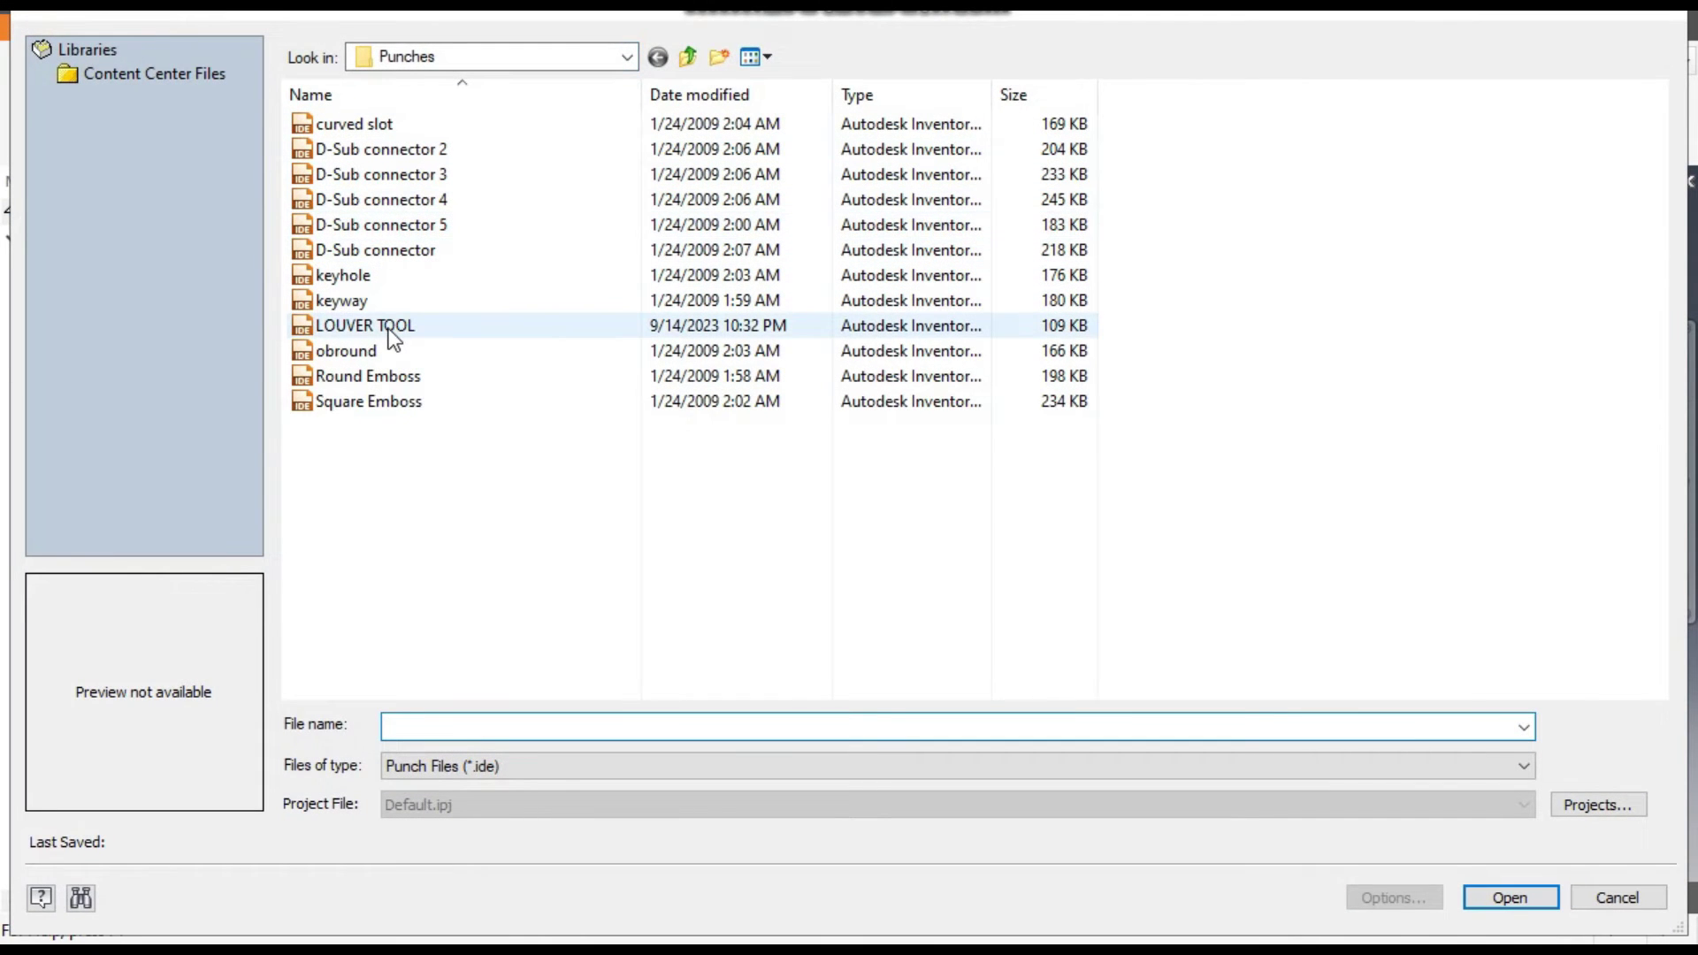
{"action": "left_click", "coordinate": [385, 324]}
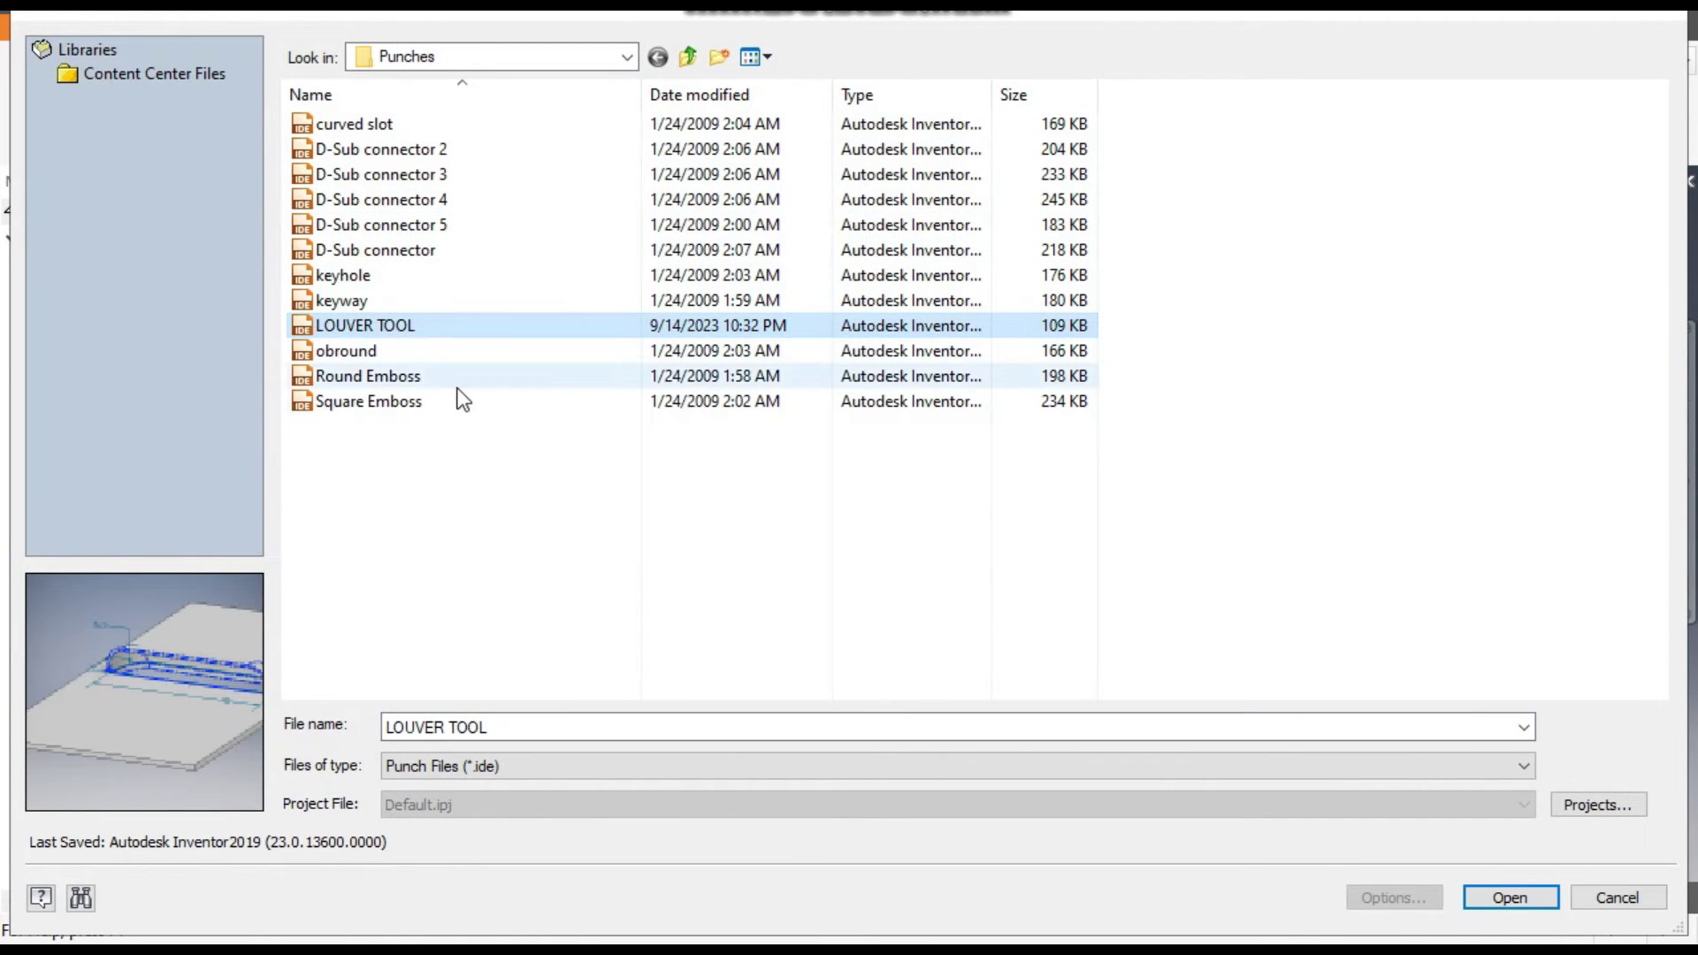
{"action": "left_click", "coordinate": [1509, 898]}
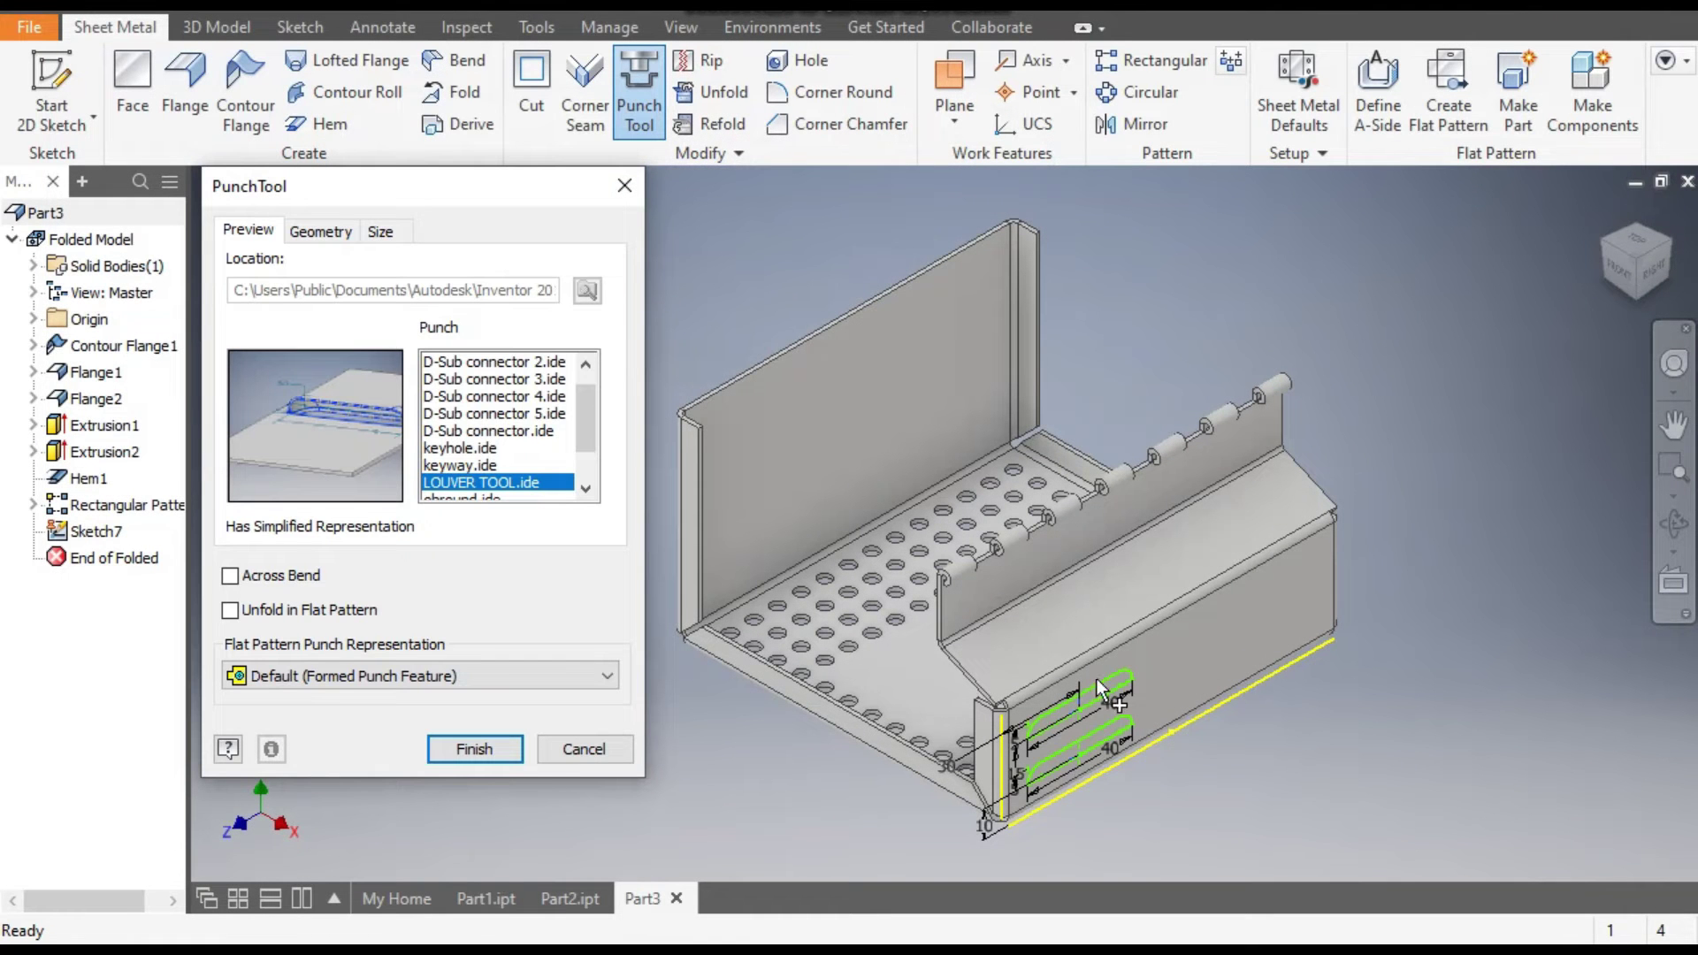
{"action": "left_click", "coordinate": [335, 232]}
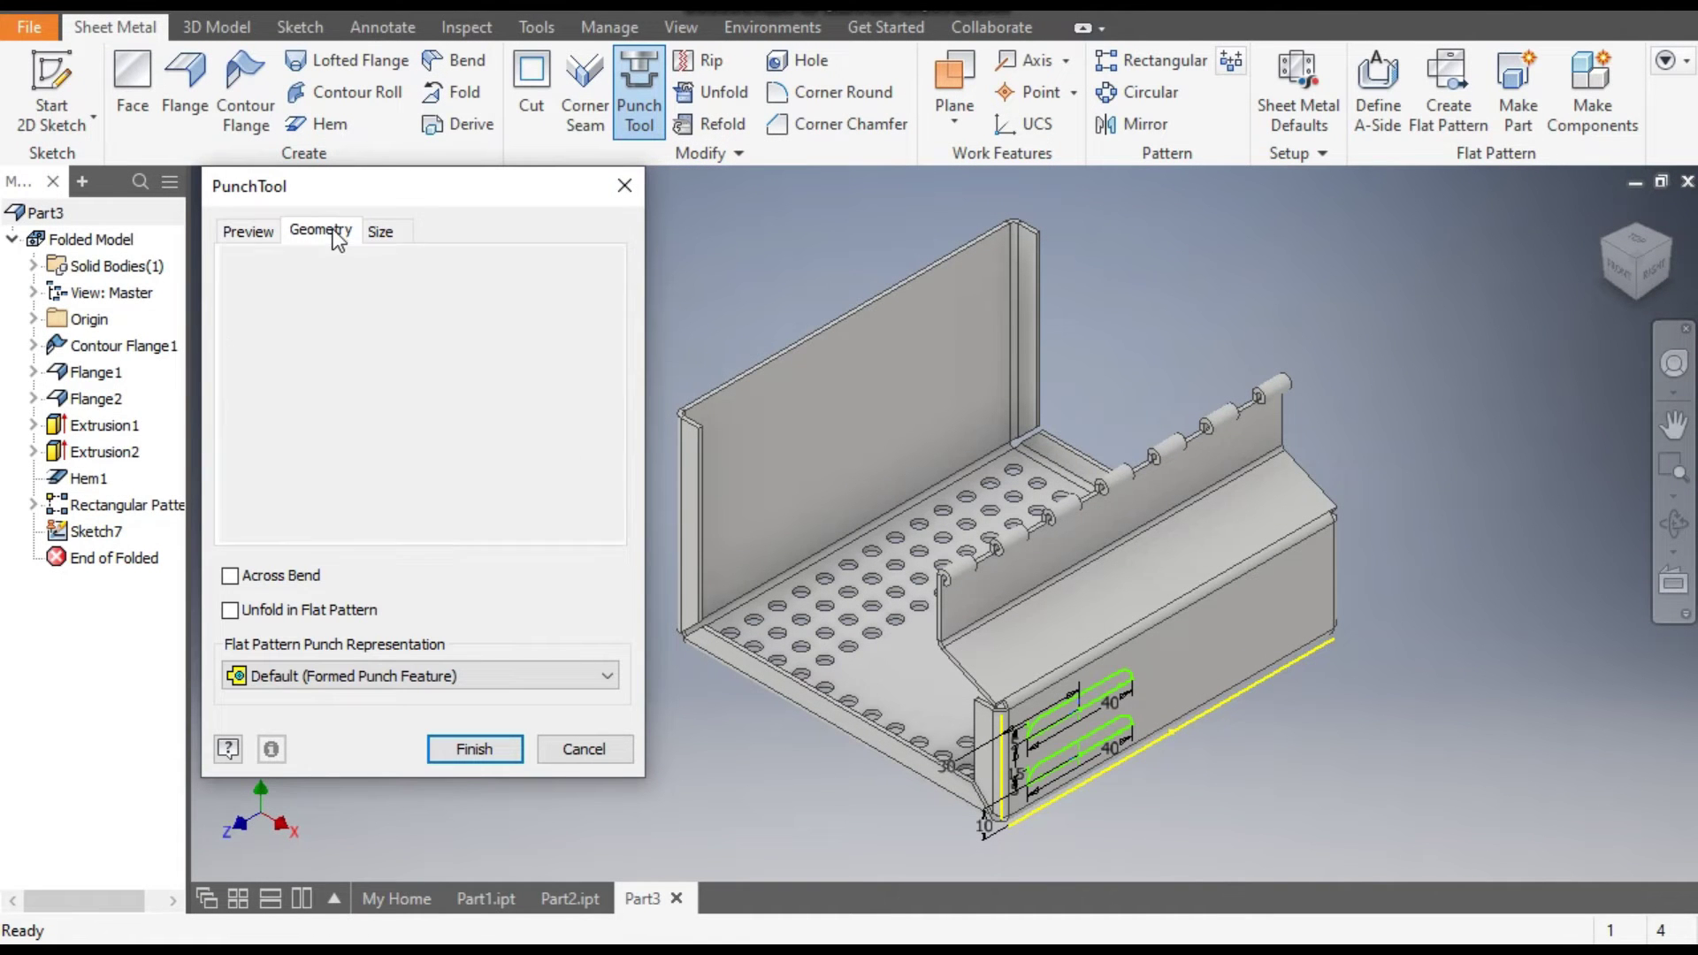
{"action": "left_click", "coordinate": [382, 233]}
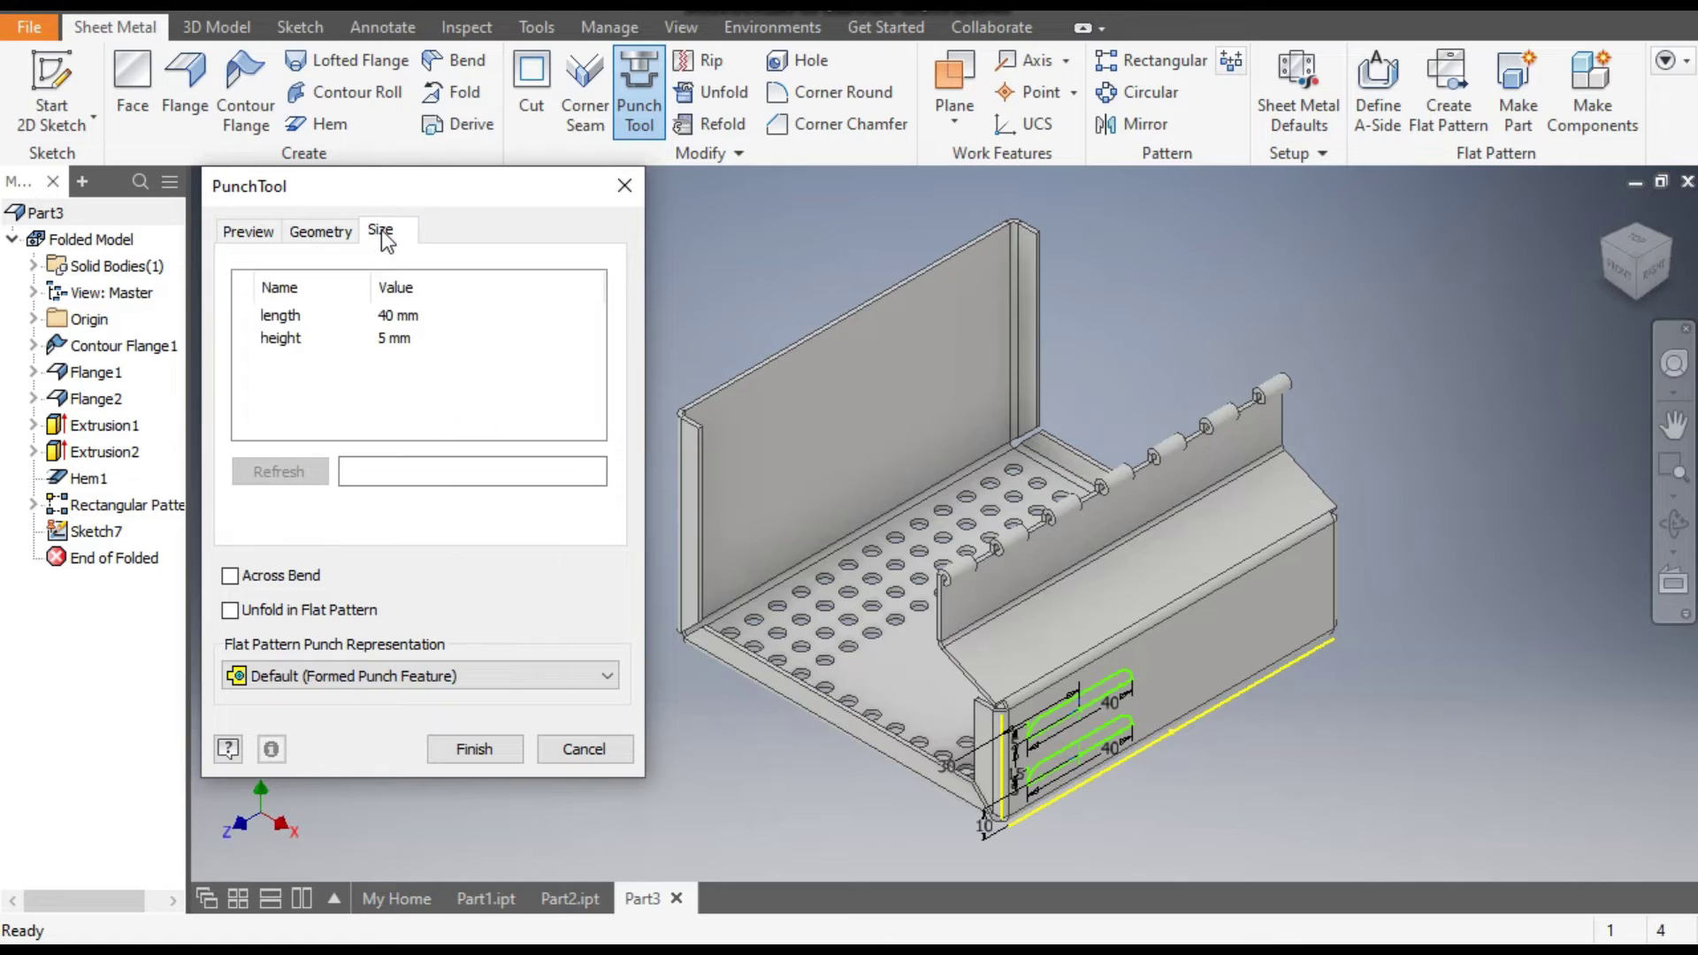
{"action": "left_click", "coordinate": [392, 315]}
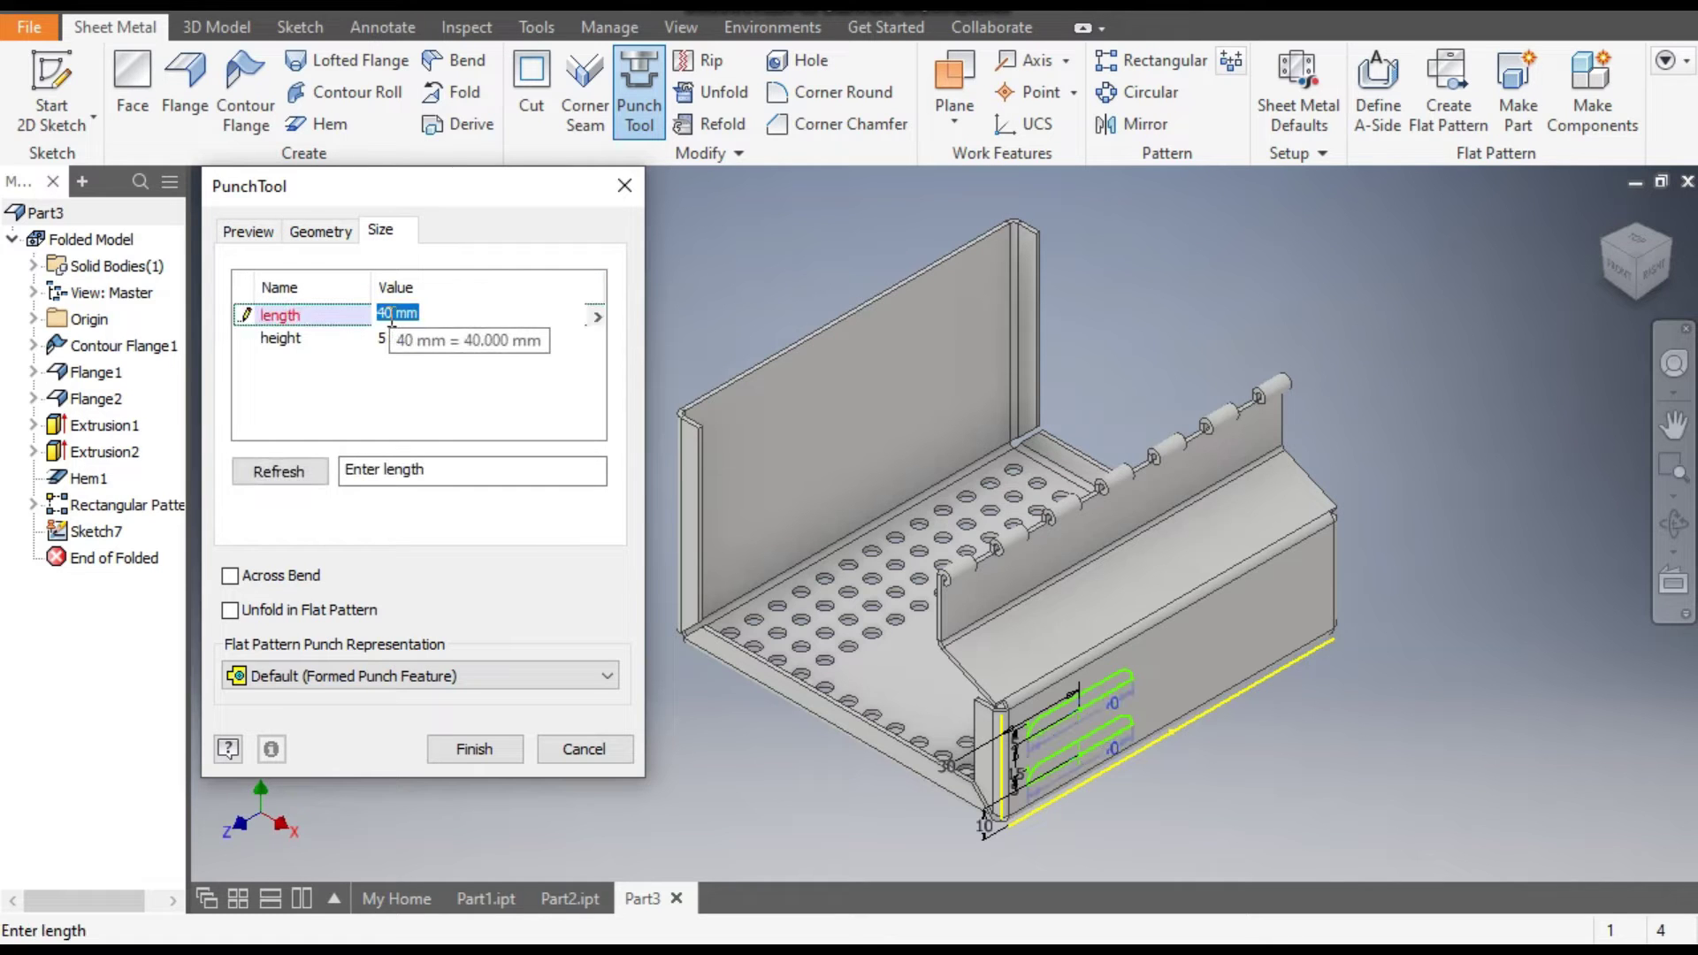
{"action": "double_click", "coordinate": [385, 314]}
{"action": "type", "text": "30"}
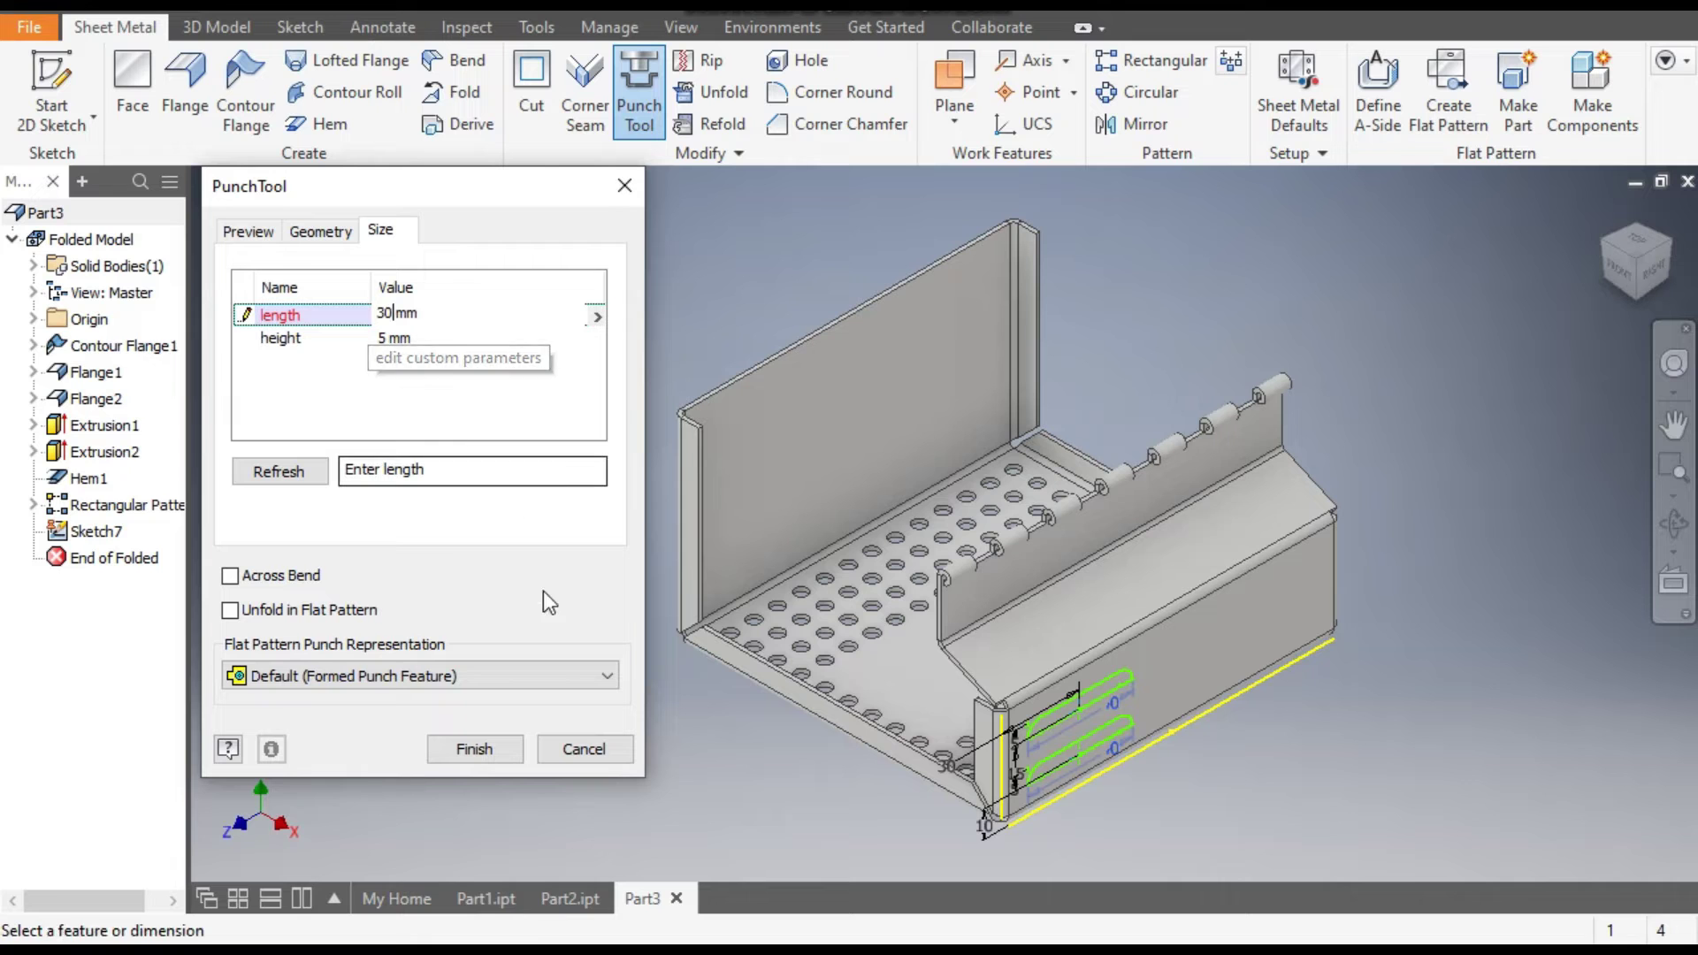
{"action": "left_click", "coordinate": [492, 742]}
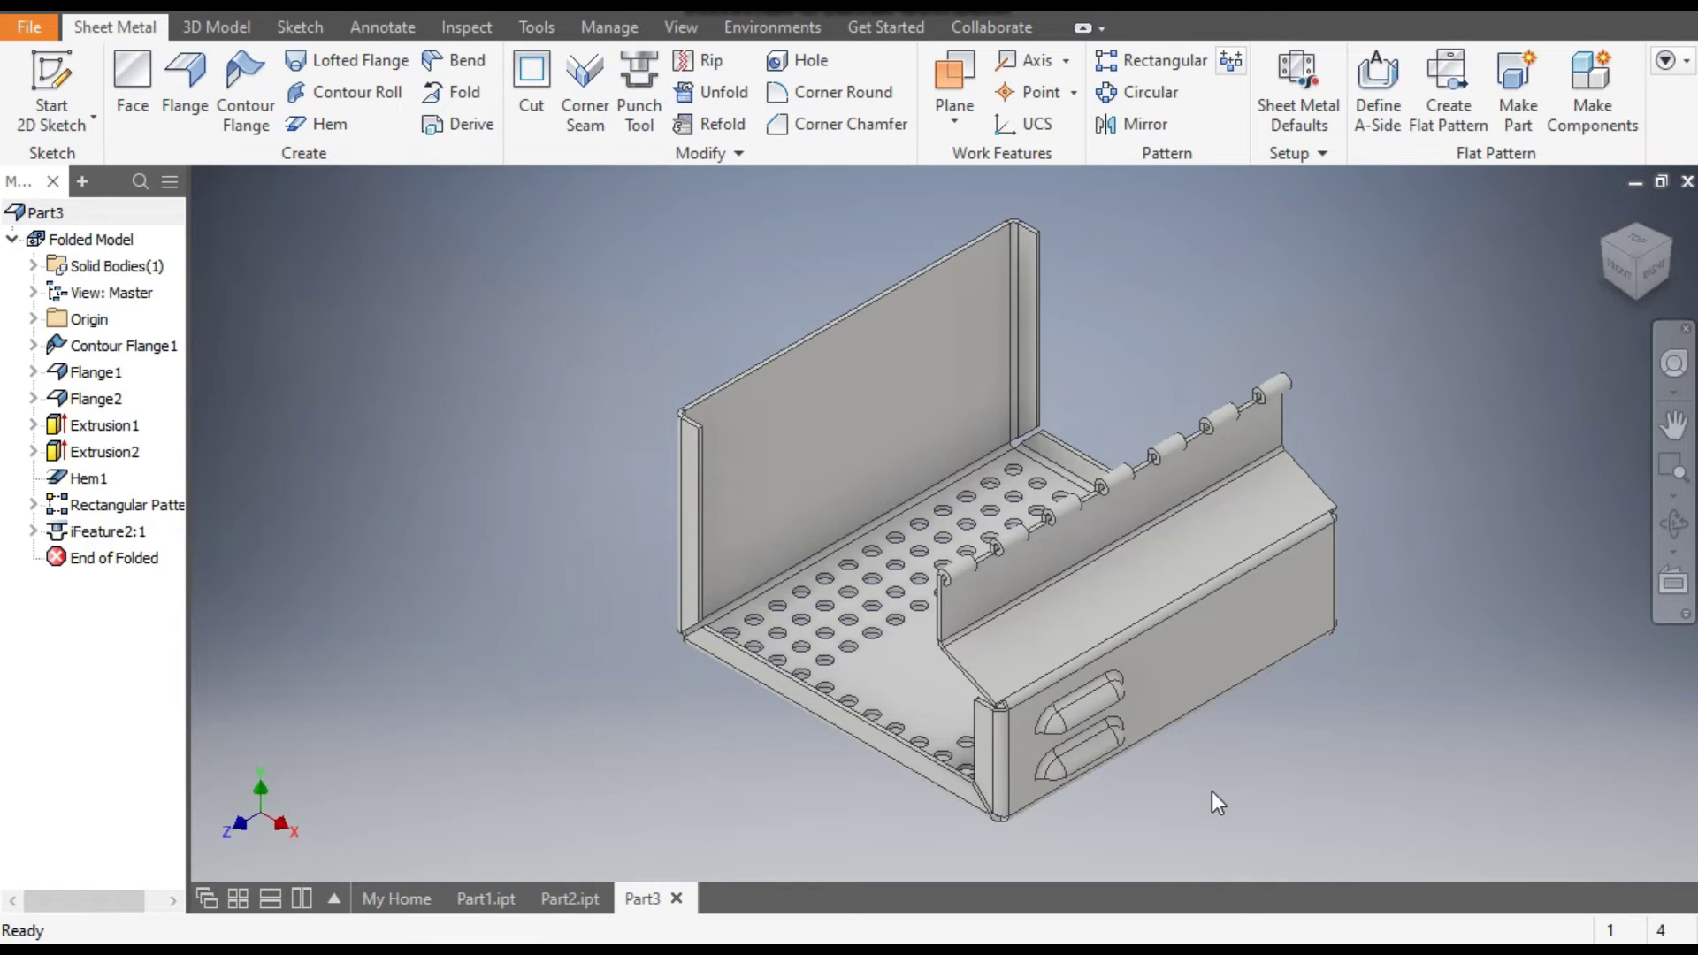
- Pattern the two punched louvers along the side face's bottom edge, toward the rear, with 2 instances spaced 70 mm
{"action": "scroll", "coordinate": [1208, 789], "scroll_direction": "up", "scroll_amount": 2}
{"action": "middle_click_drag", "start_coordinate": [1208, 789], "coordinate": [1105, 712]}
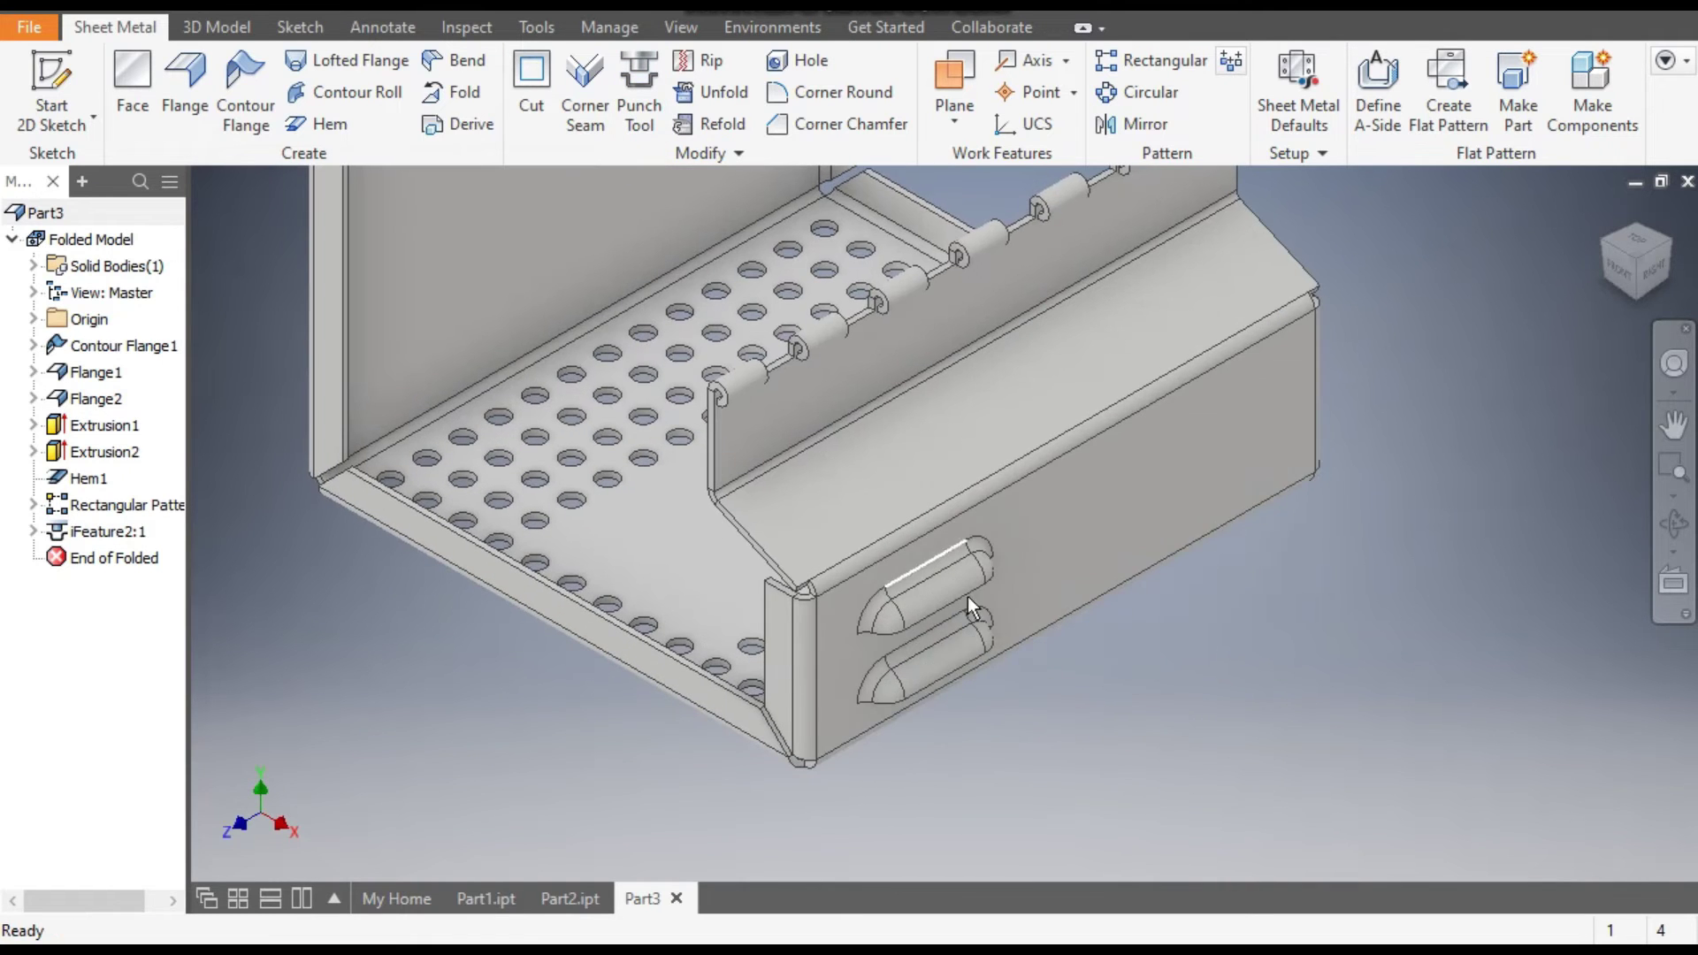
{"action": "key", "text": "F2"}
{"action": "scroll", "coordinate": [1036, 672], "scroll_direction": "down", "scroll_amount": 1}
{"action": "scroll", "coordinate": [1036, 672], "scroll_direction": "down", "scroll_amount": 1}
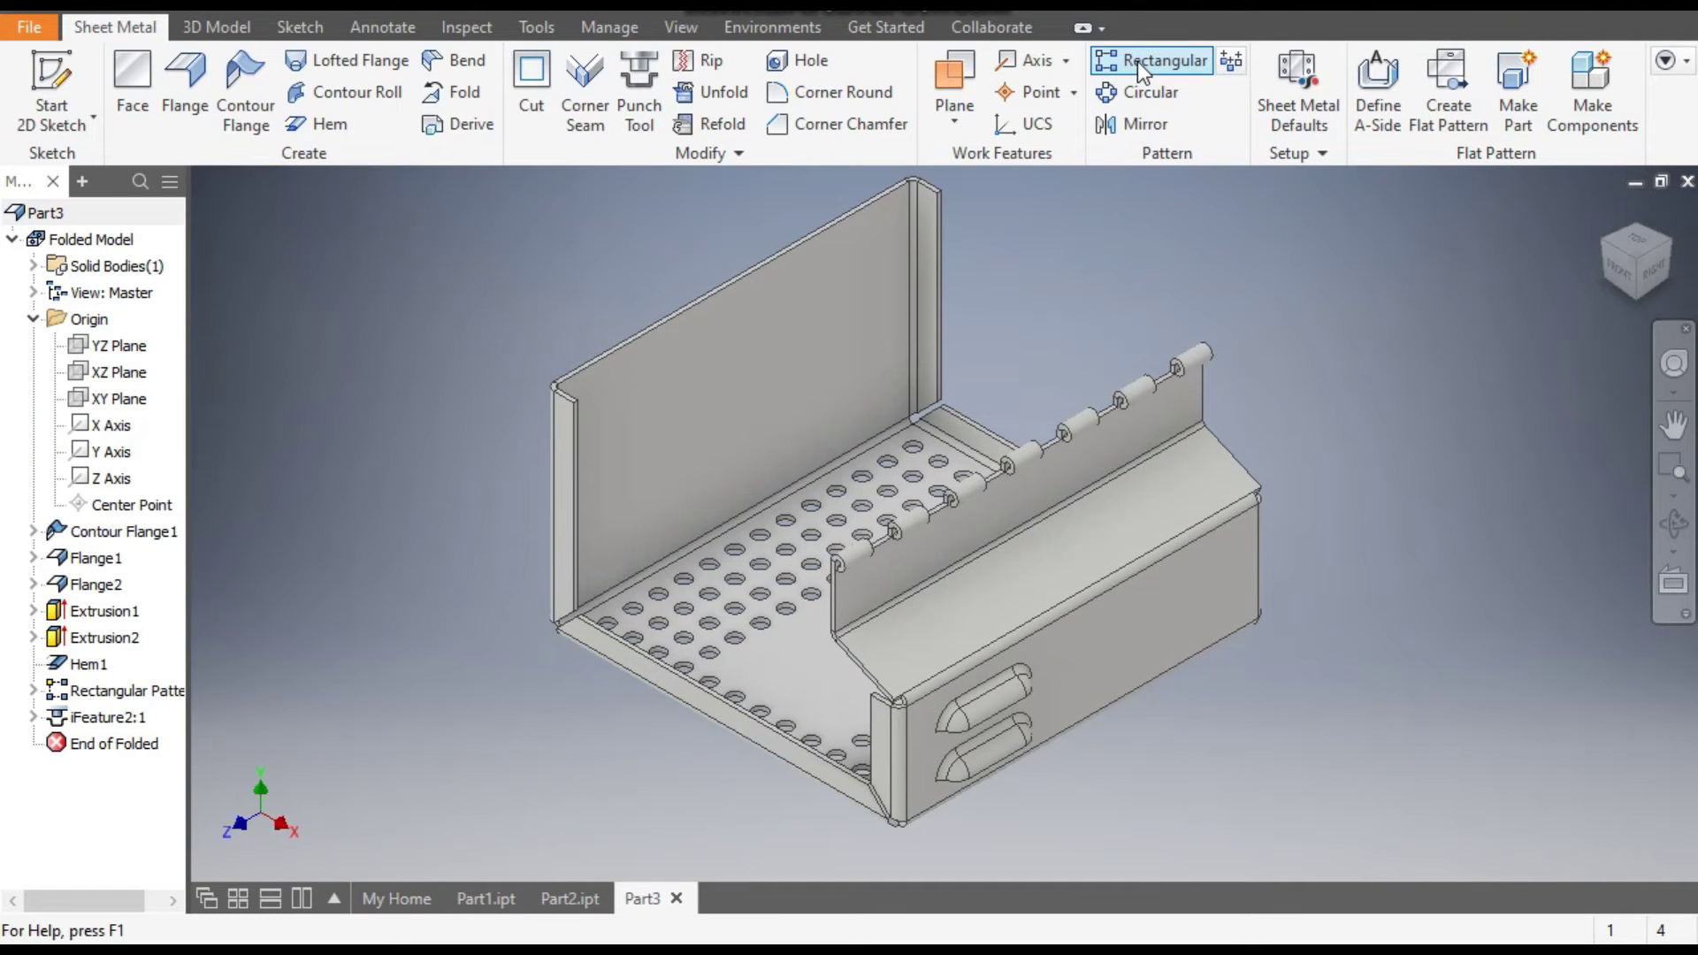
{"action": "left_click", "coordinate": [1137, 61]}
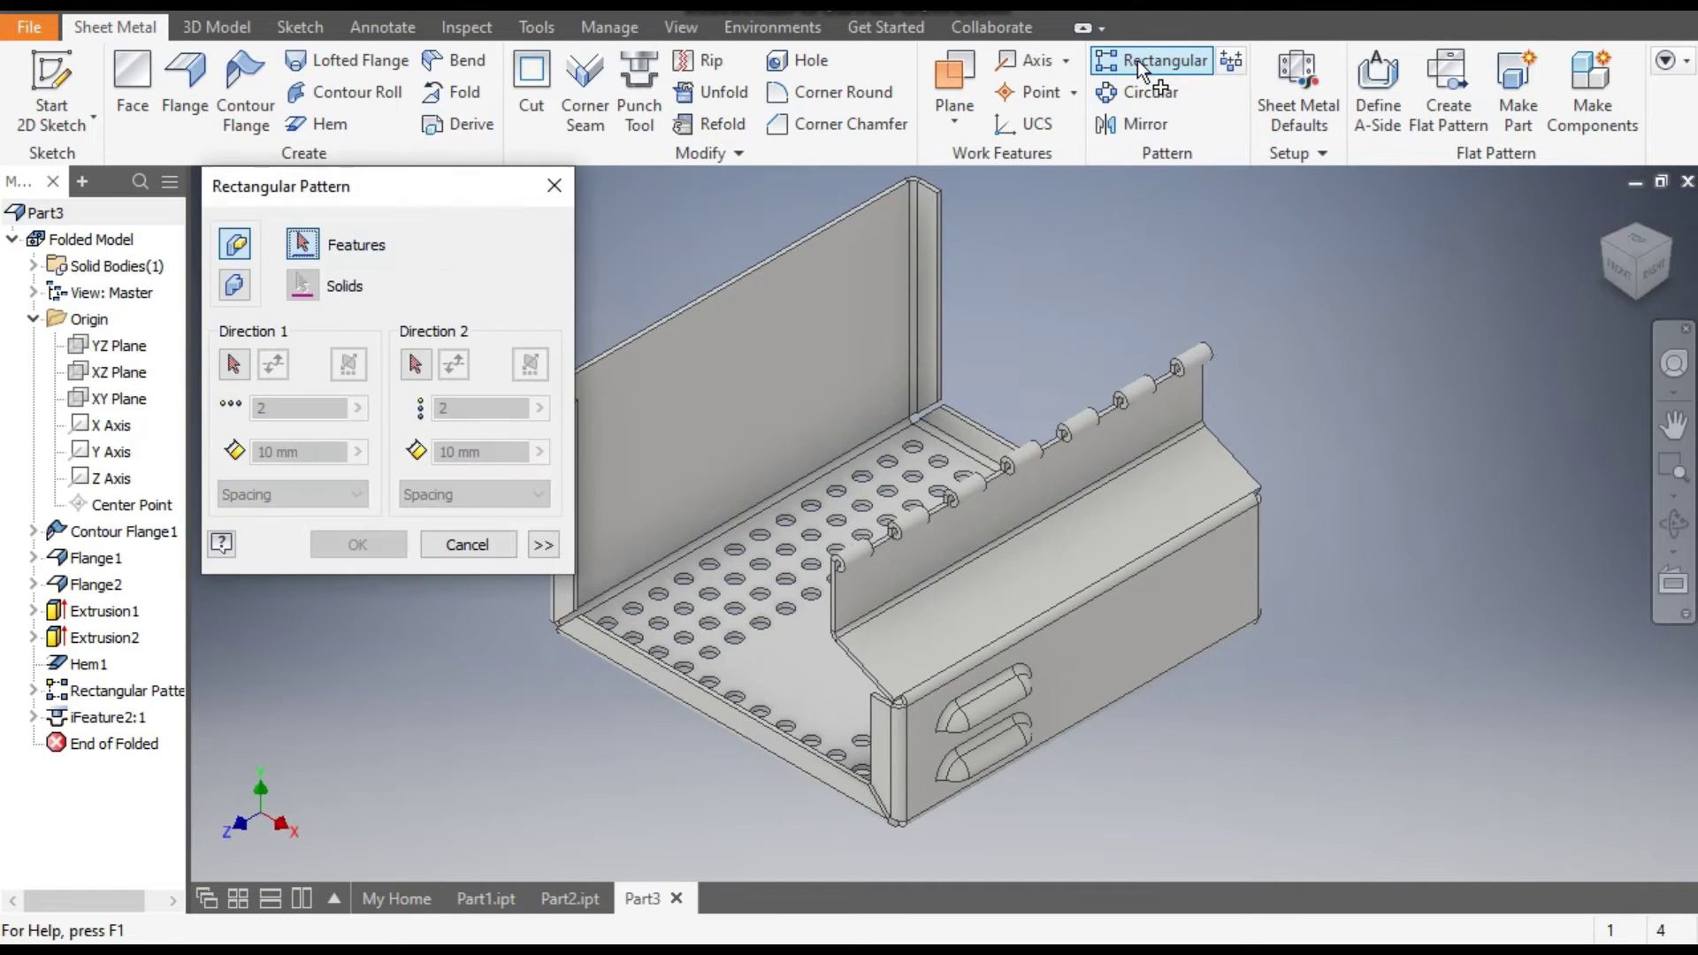
{"action": "left_click", "coordinate": [993, 709]}
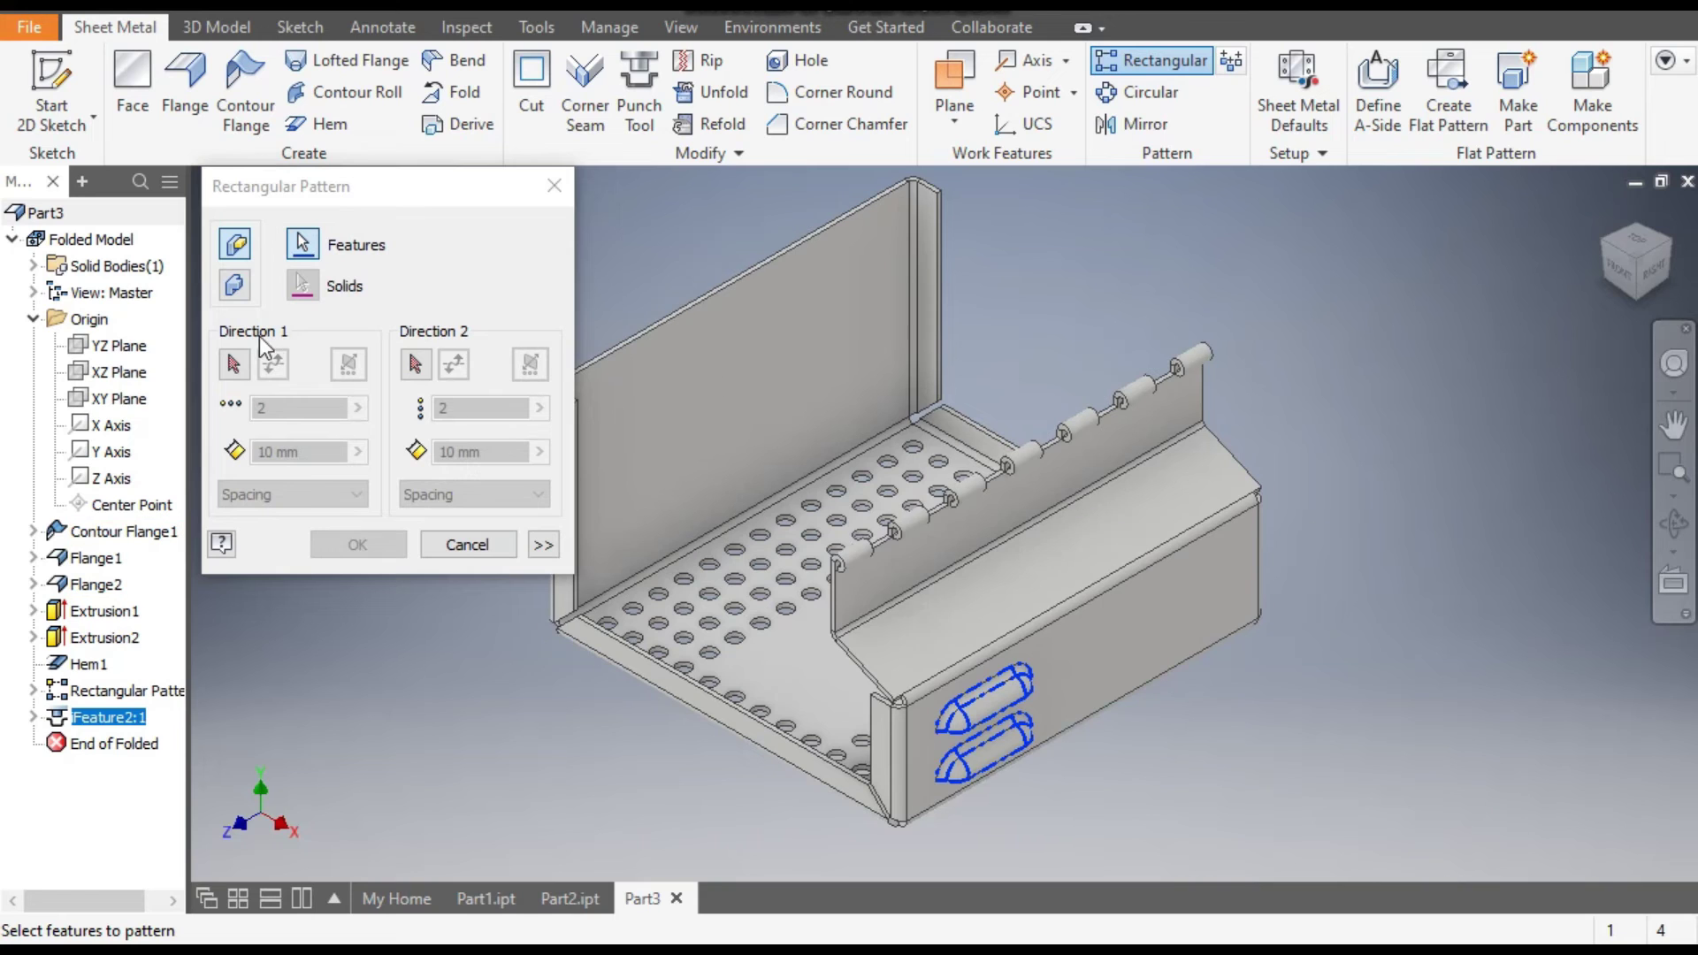
{"action": "left_click", "coordinate": [233, 366]}
{"action": "left_click", "coordinate": [233, 367]}
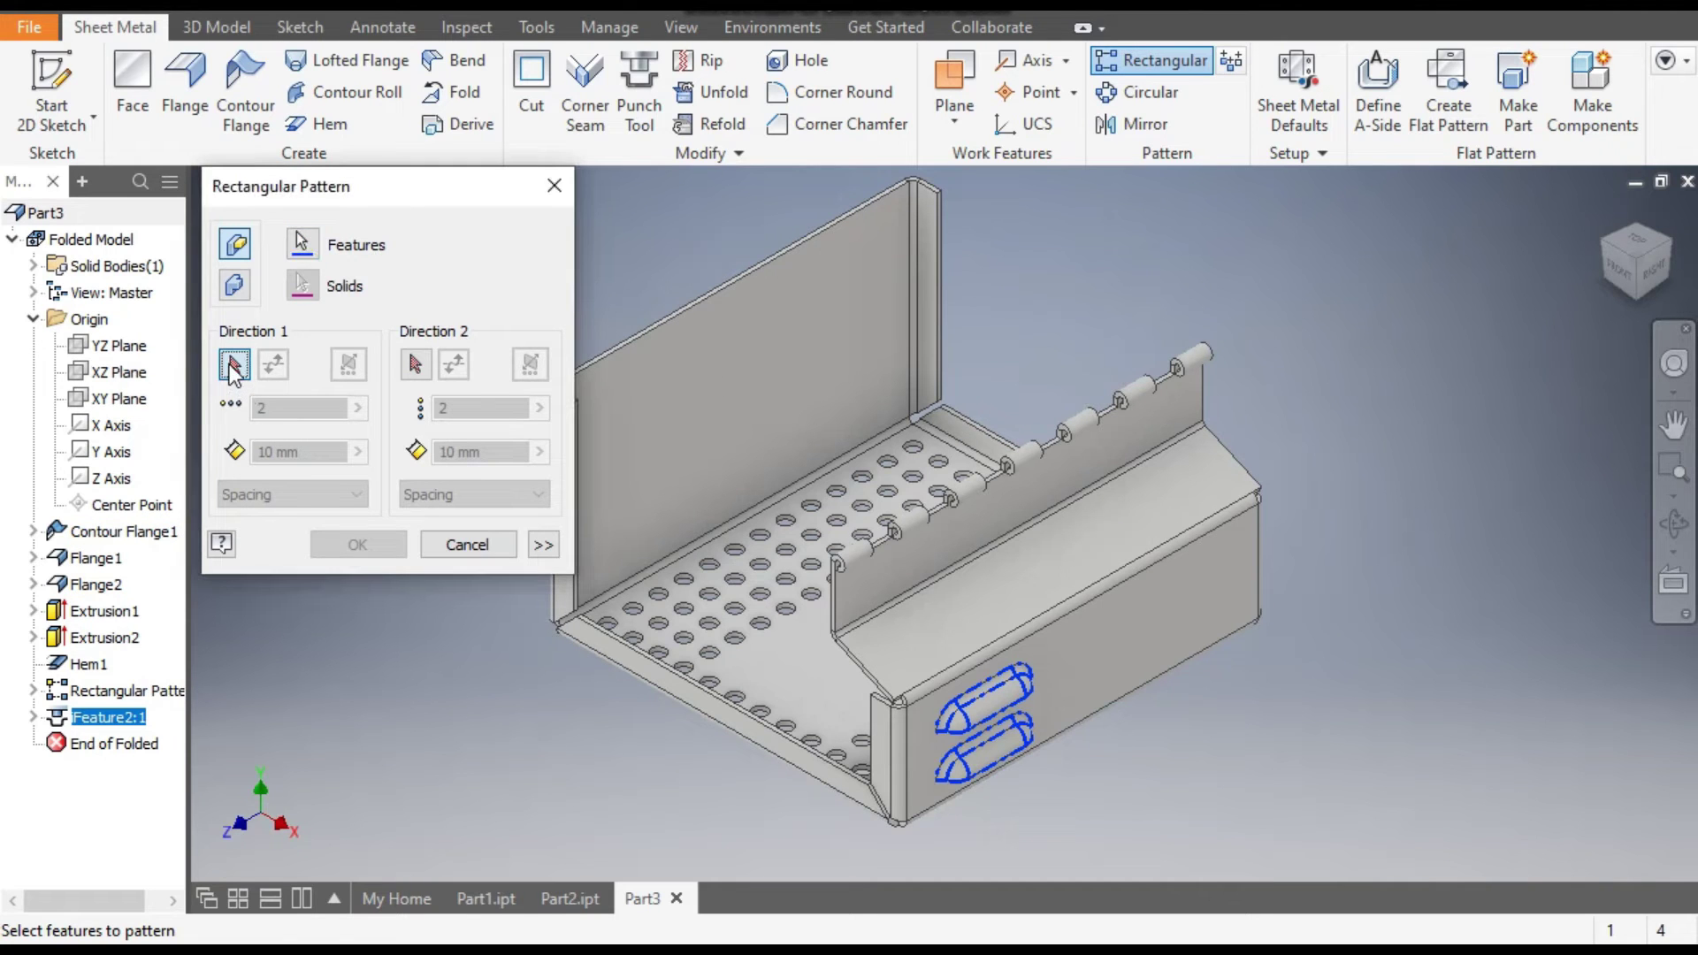
{"action": "left_click", "coordinate": [1105, 713]}
{"action": "left_click", "coordinate": [292, 452]}
{"action": "type", "text": "70"}
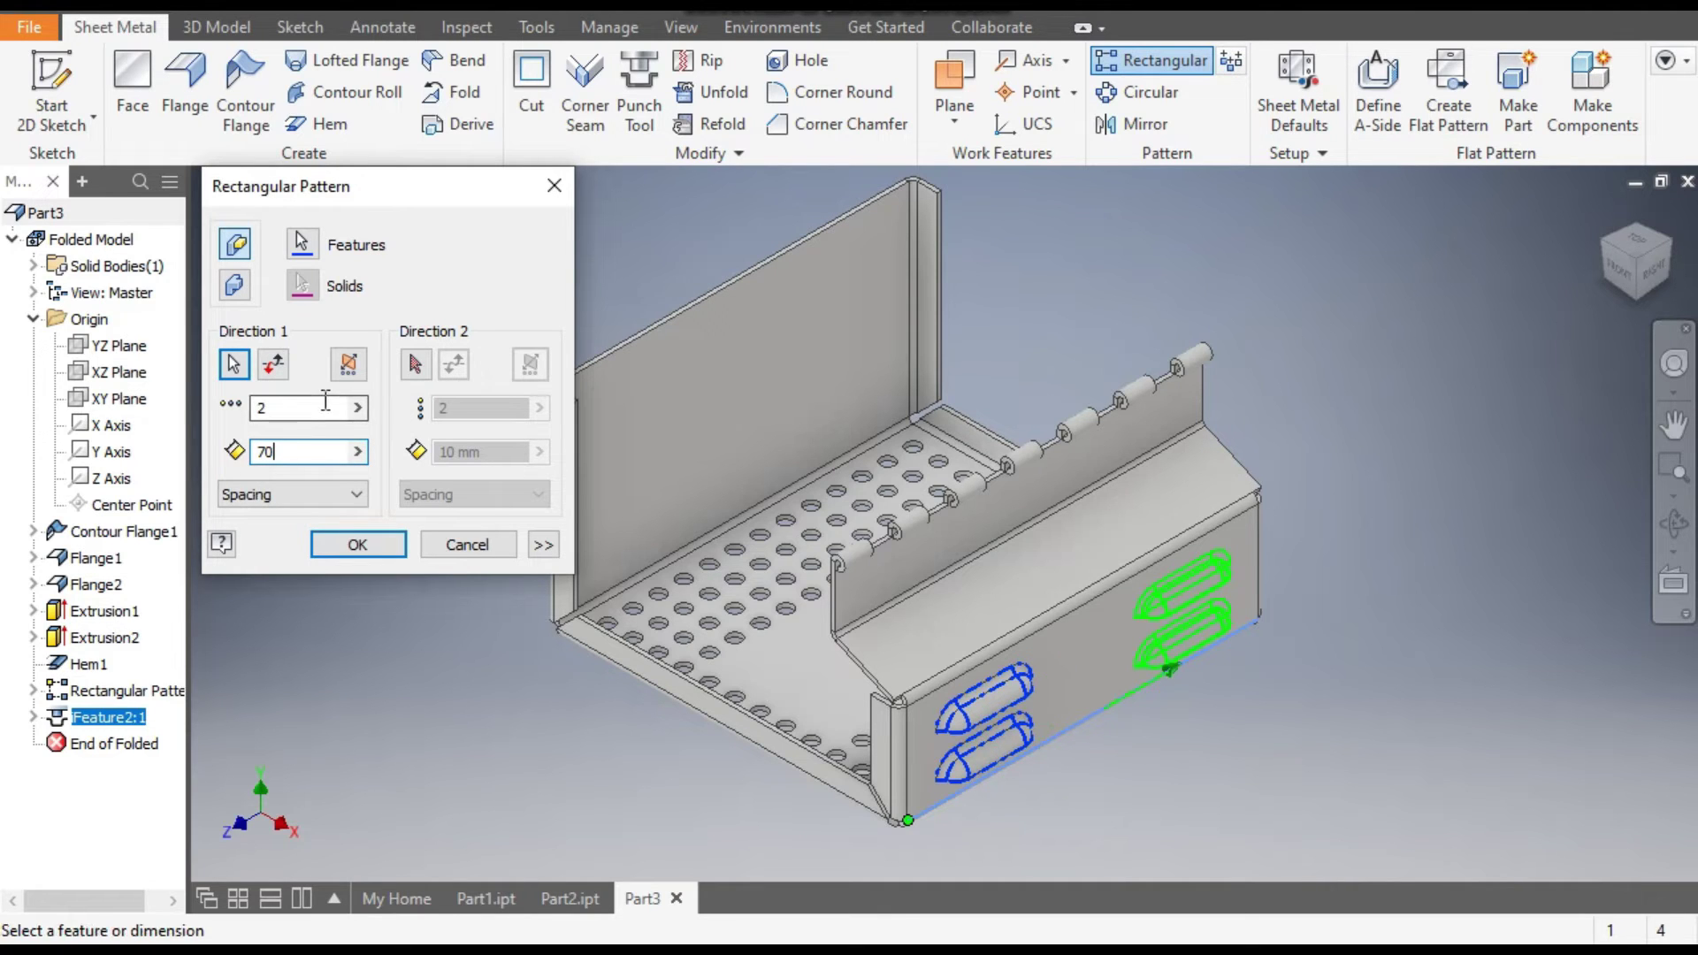
{"action": "left_click", "coordinate": [370, 544]}
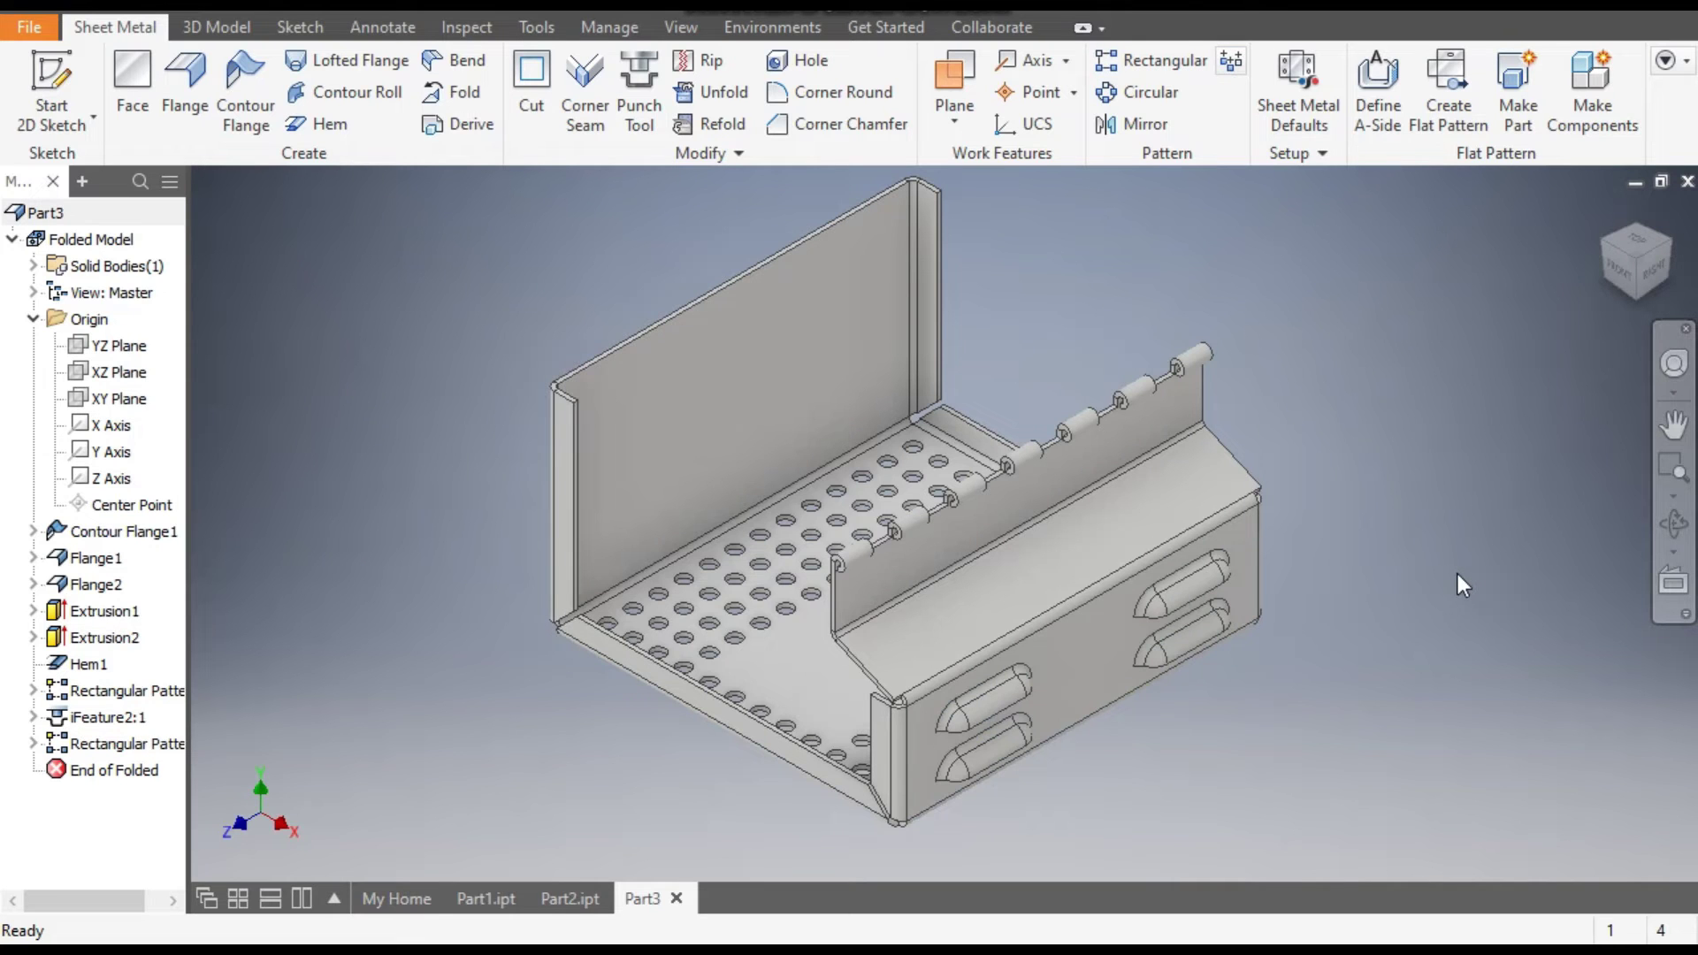
- Start a sketch on the outer face of the tall wall opposite the louvers and draw a 40 mm diameter circle in its rear half
{"action": "middle_click_drag", "start_coordinate": [1457, 575], "coordinate": [611, 300], "text": "shift"}
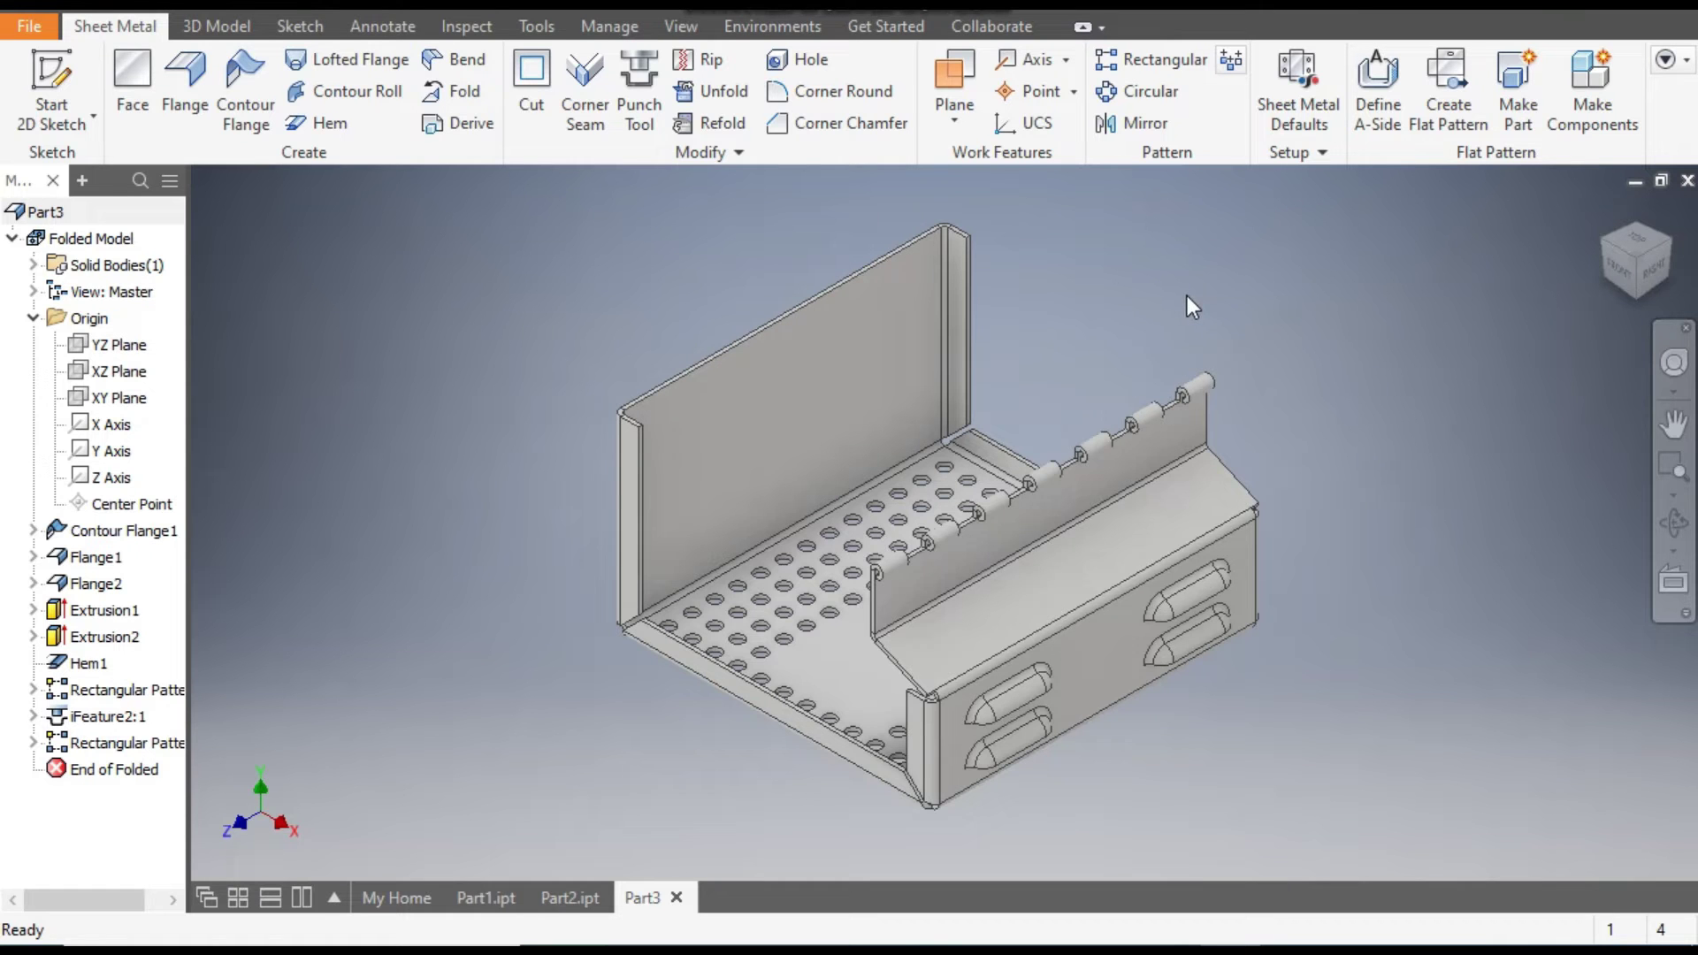
{"action": "left_click", "coordinate": [1606, 250]}
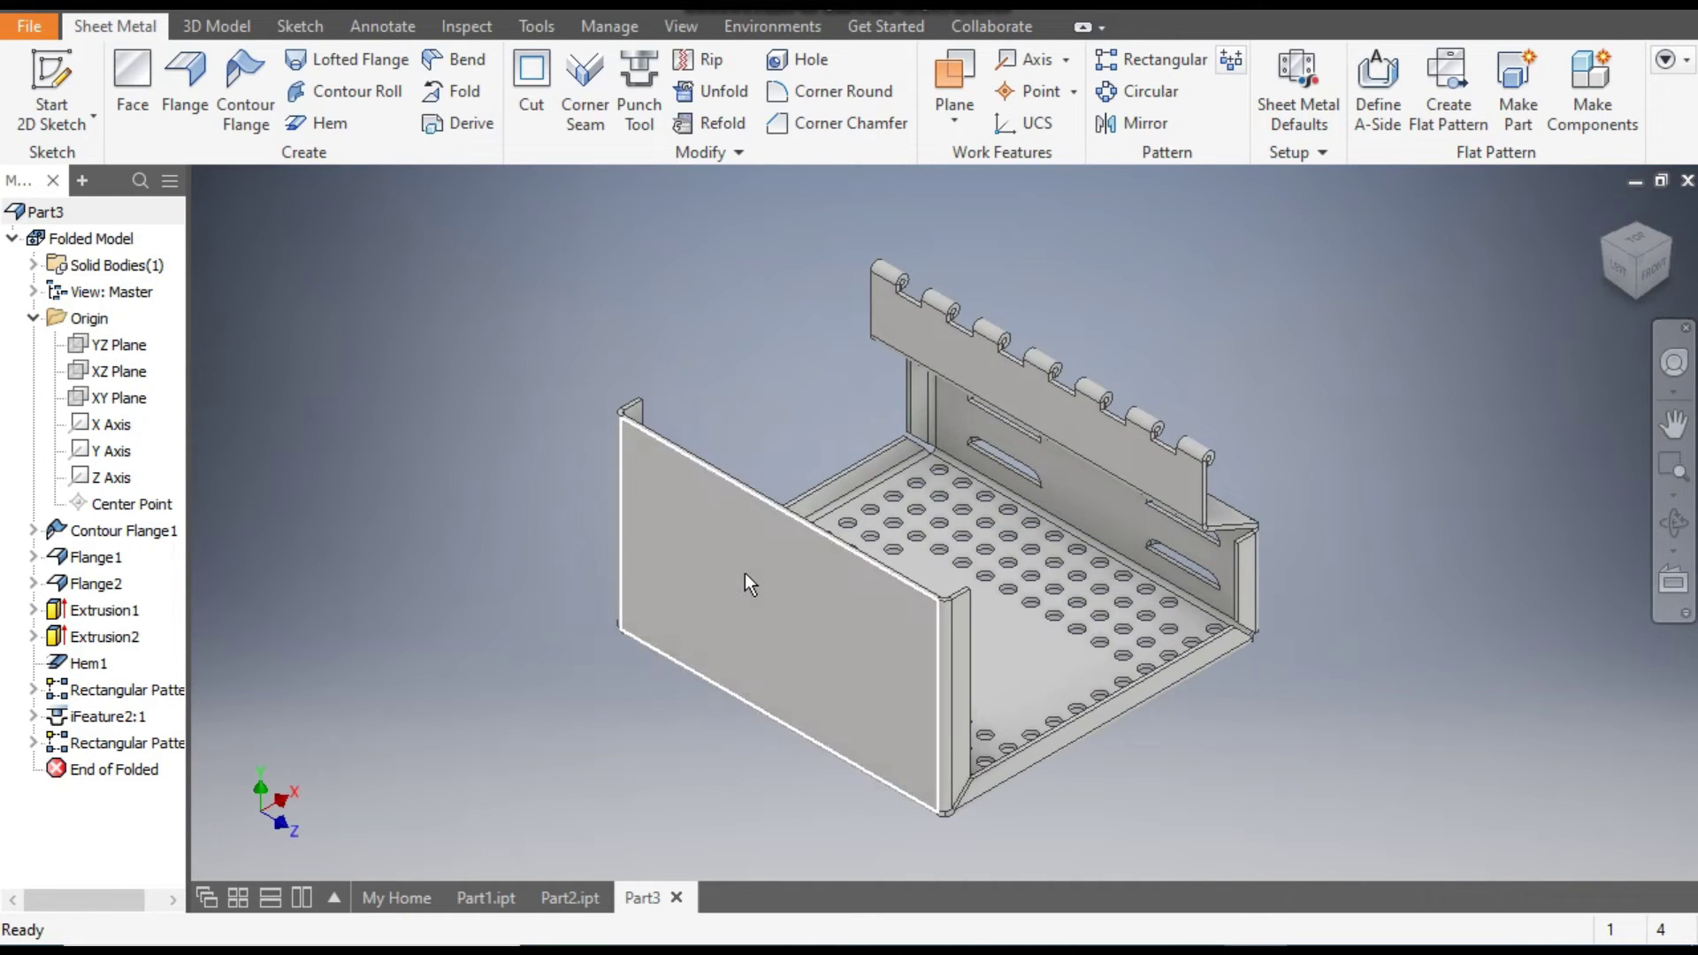
{"action": "left_click", "coordinate": [745, 584]}
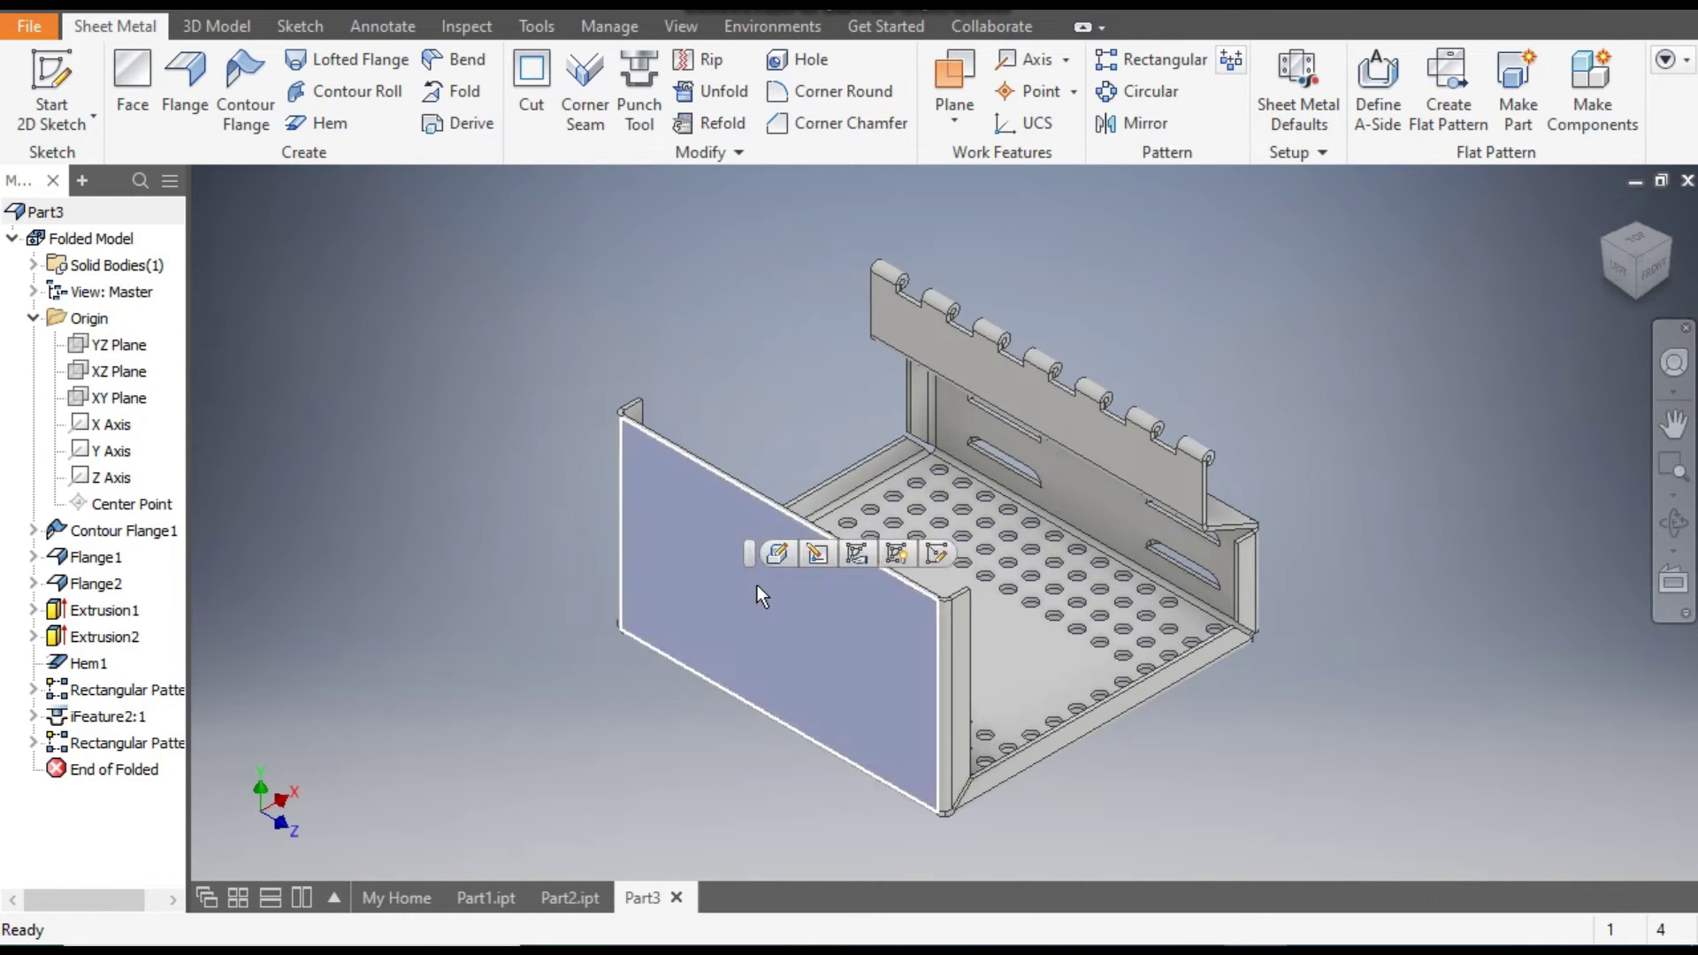
{"action": "left_click", "coordinate": [938, 555]}
{"action": "middle_click_drag", "start_coordinate": [969, 429], "coordinate": [946, 506]}
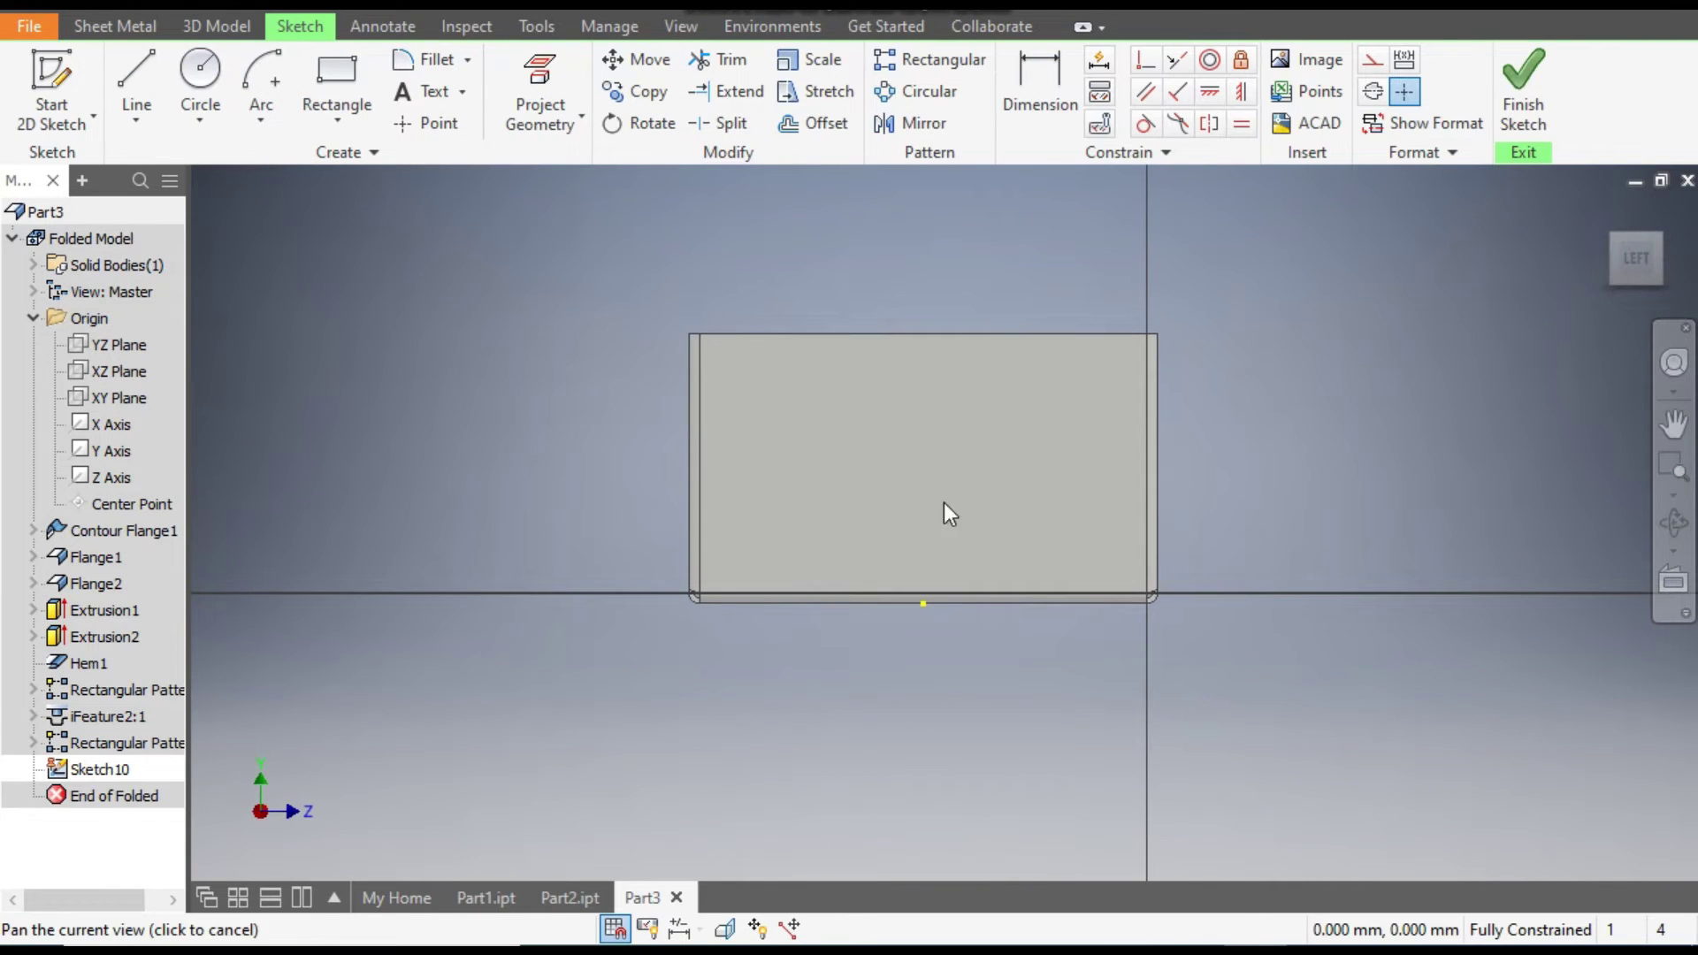
{"action": "left_click", "coordinate": [199, 76]}
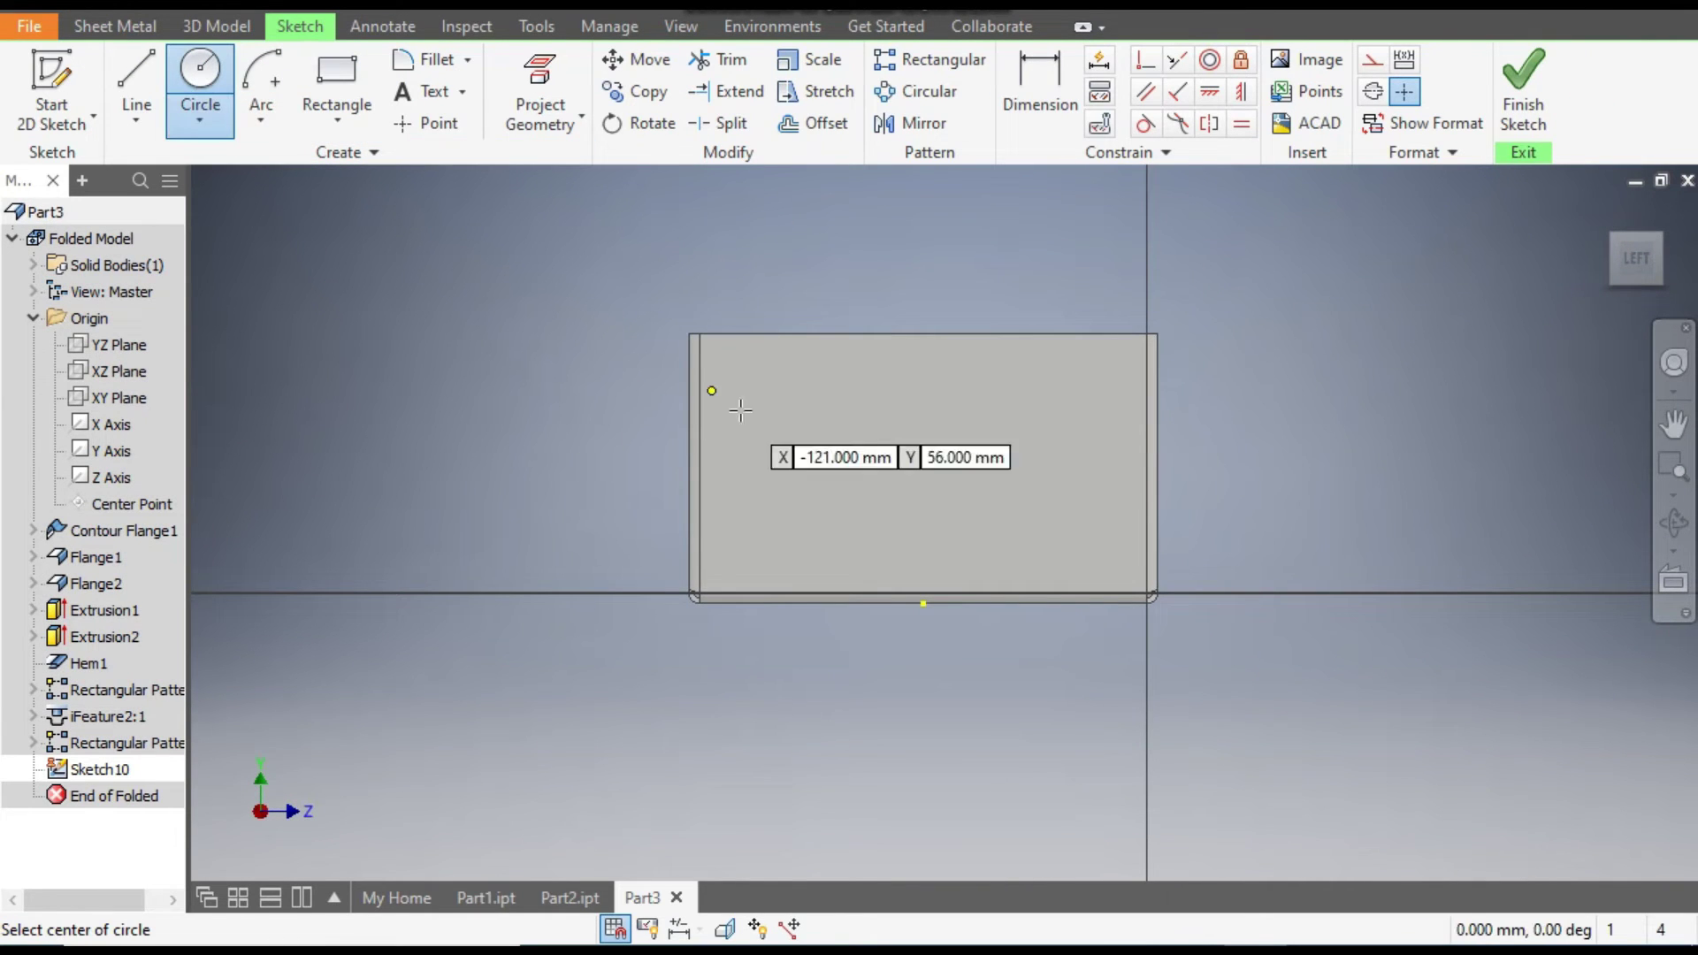
{"action": "scroll", "coordinate": [765, 442], "scroll_direction": "up", "scroll_amount": 3}
{"action": "left_click", "coordinate": [831, 466]}
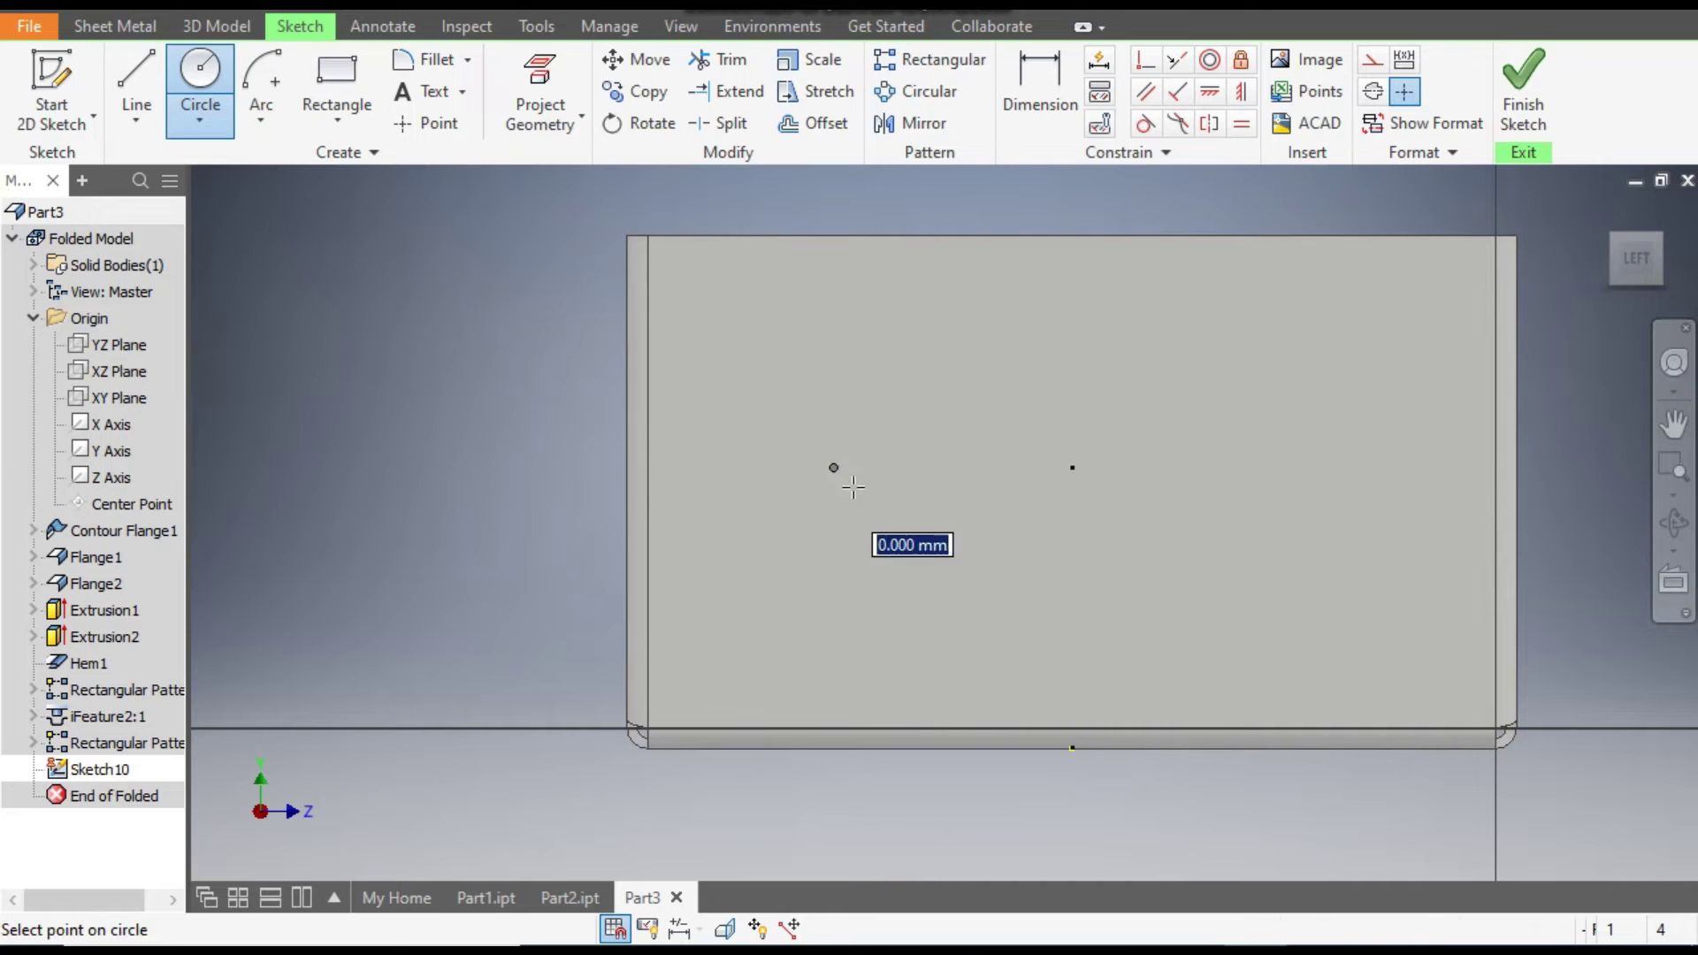
{"action": "type", "text": "40"}
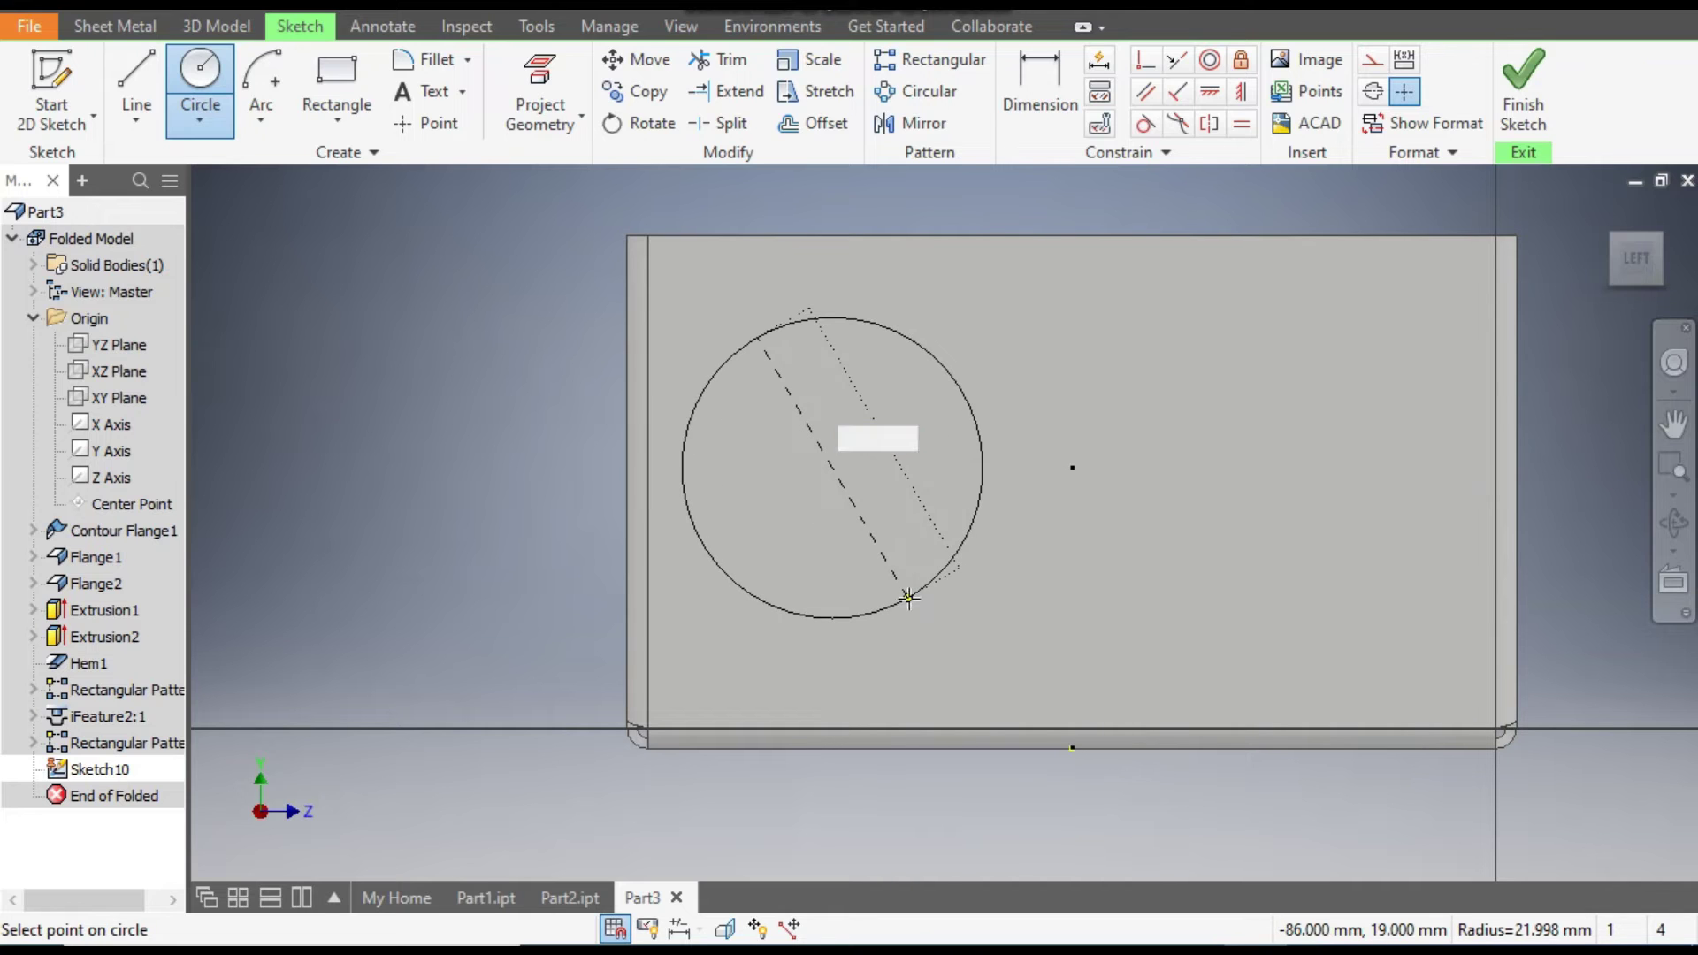
{"action": "key", "text": "Return"}
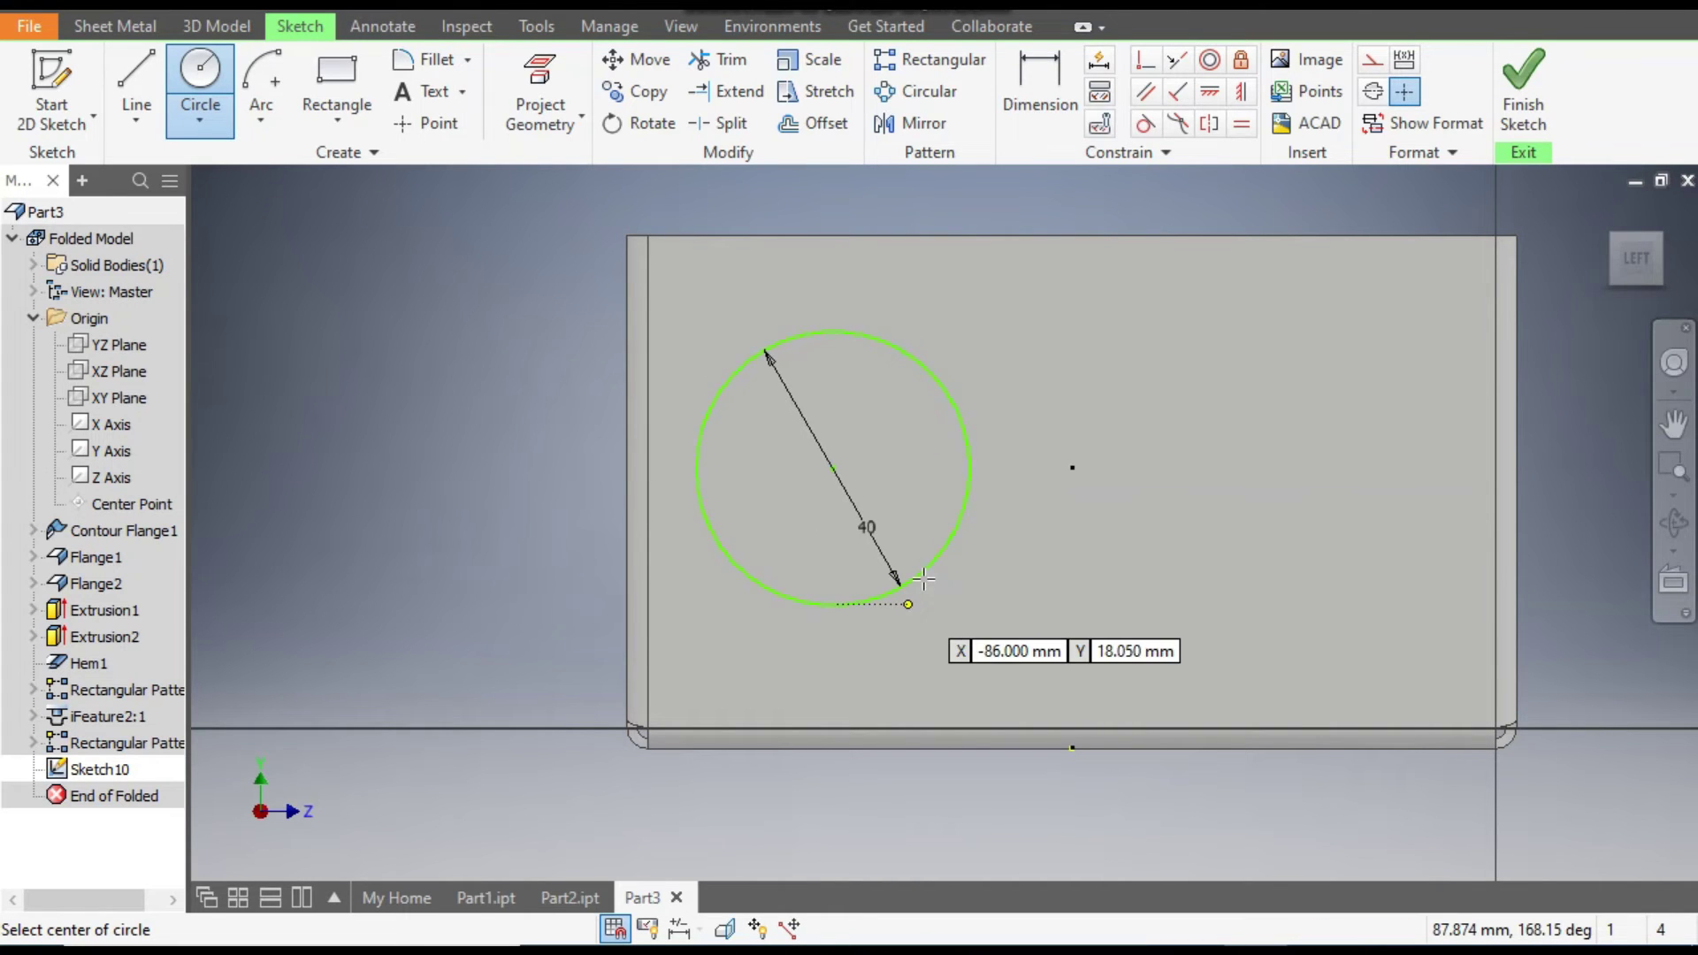
- Dimension the circle's center 35 mm from the wall's rear vertical edge
{"action": "left_click", "coordinate": [1038, 80]}
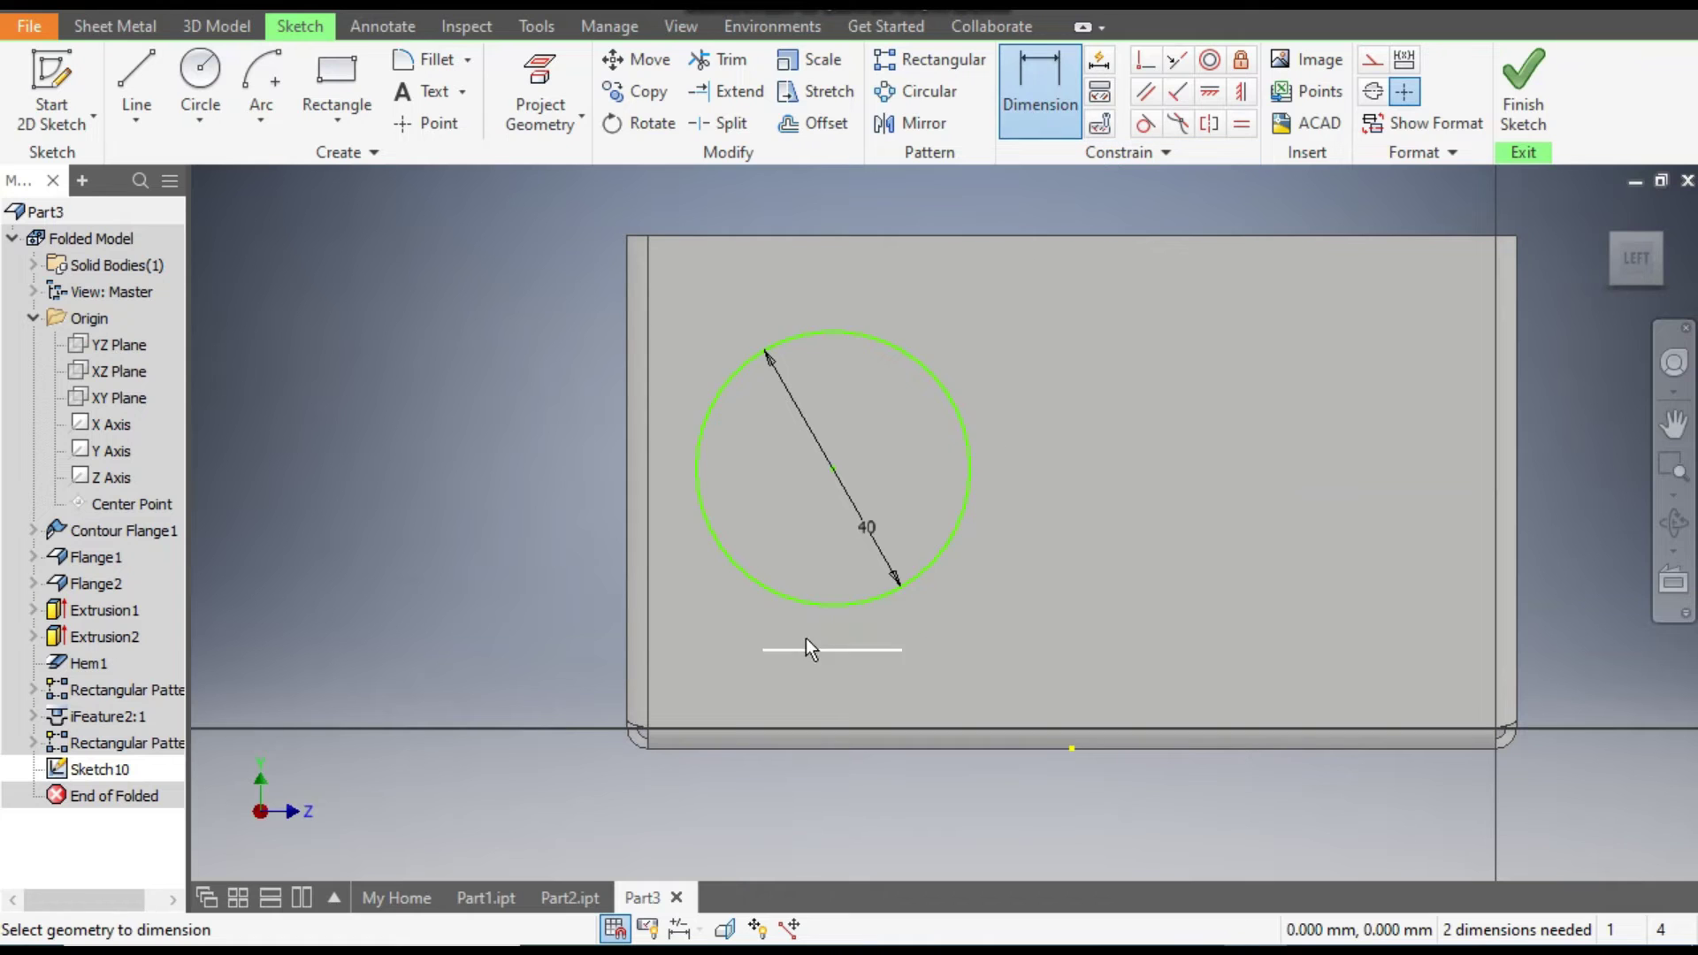
{"action": "left_click", "coordinate": [625, 524]}
{"action": "left_click", "coordinate": [885, 348]}
{"action": "left_click", "coordinate": [492, 336]}
{"action": "type", "text": "35"}
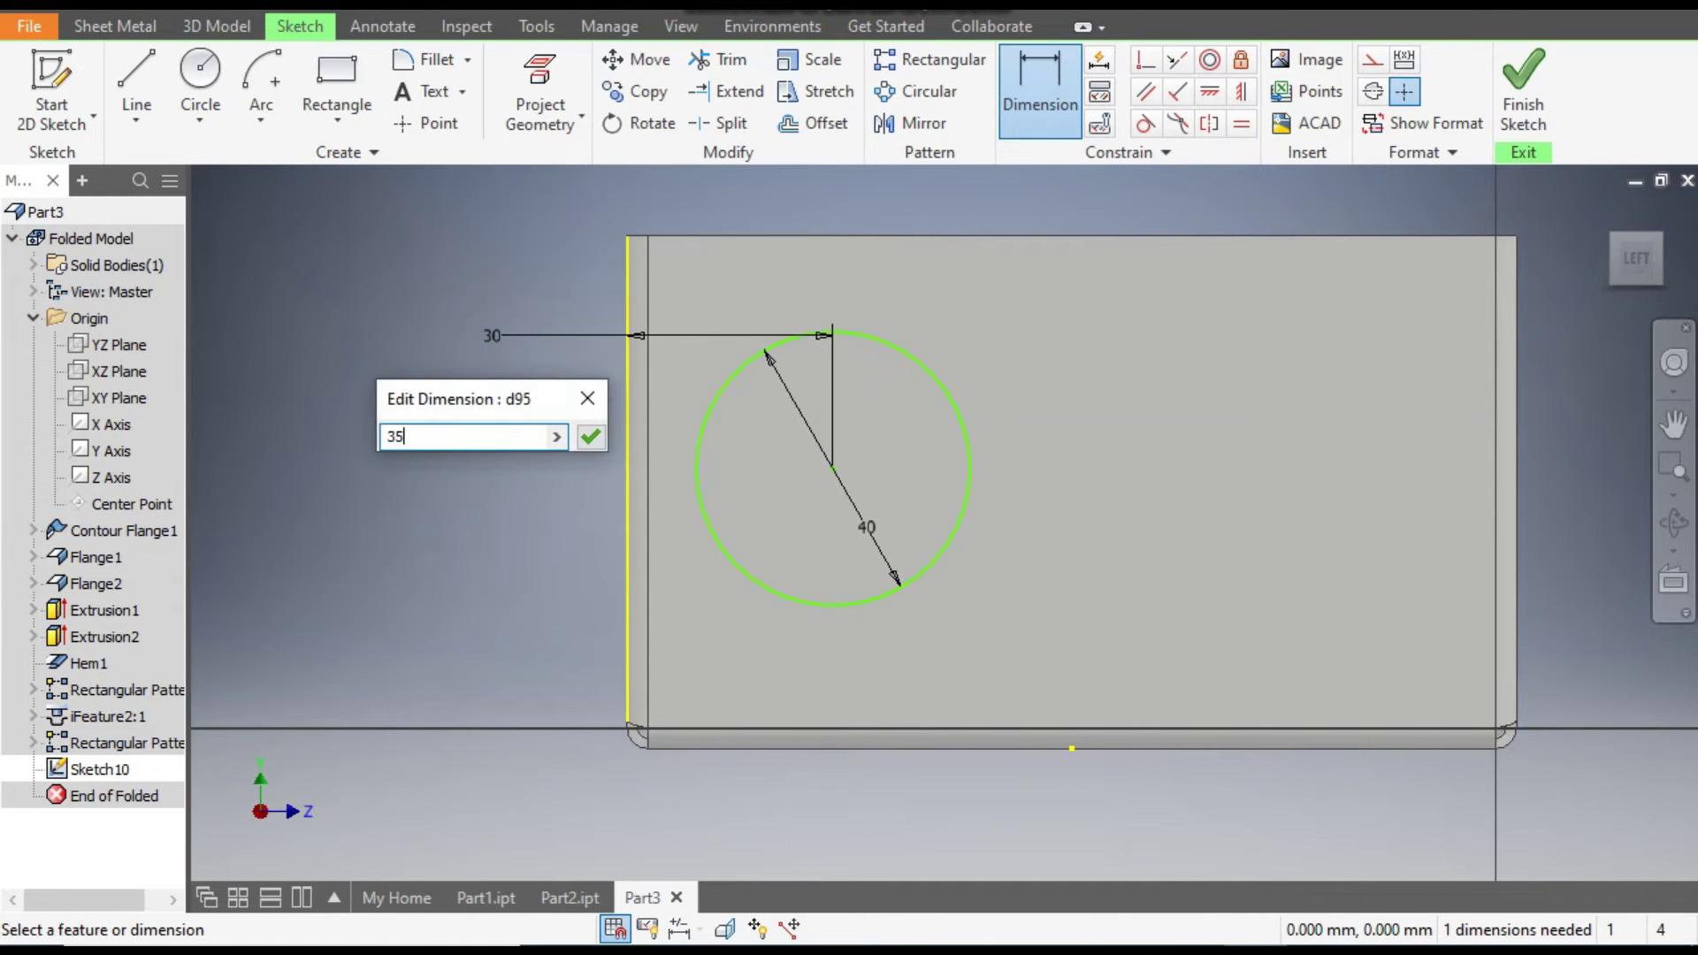
{"action": "key", "text": "Return"}
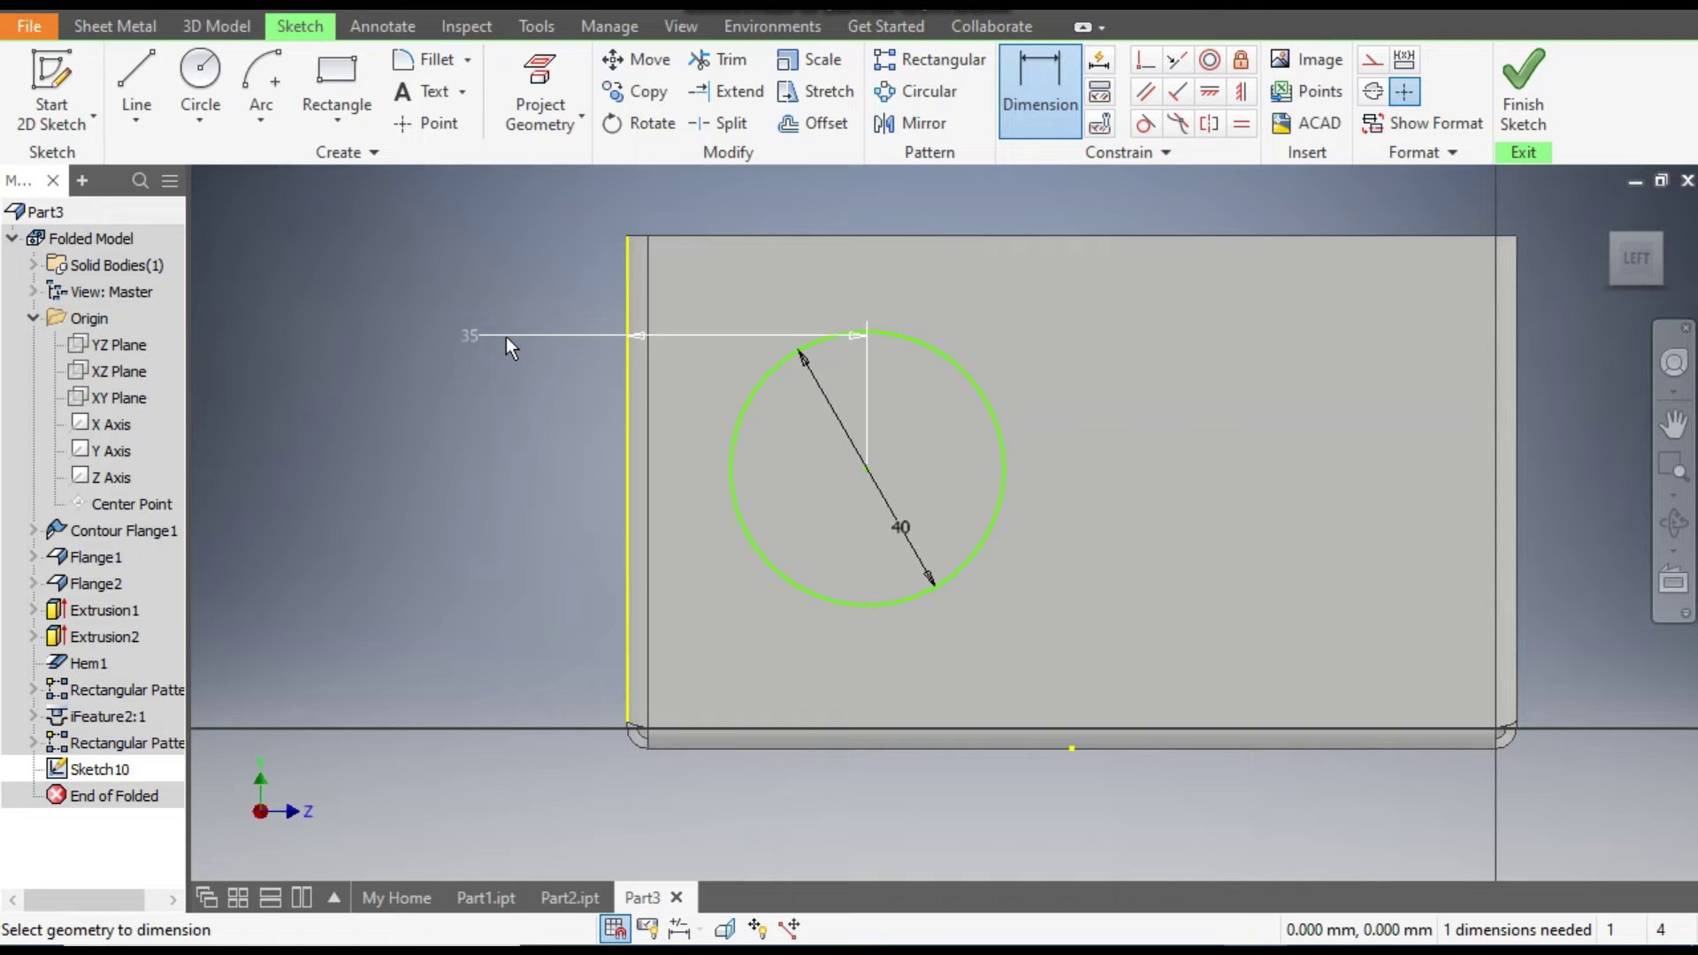
- Align the circle's center horizontally with the midpoint of the wall's rear edge using a constraint
{"action": "left_click", "coordinate": [1211, 97]}
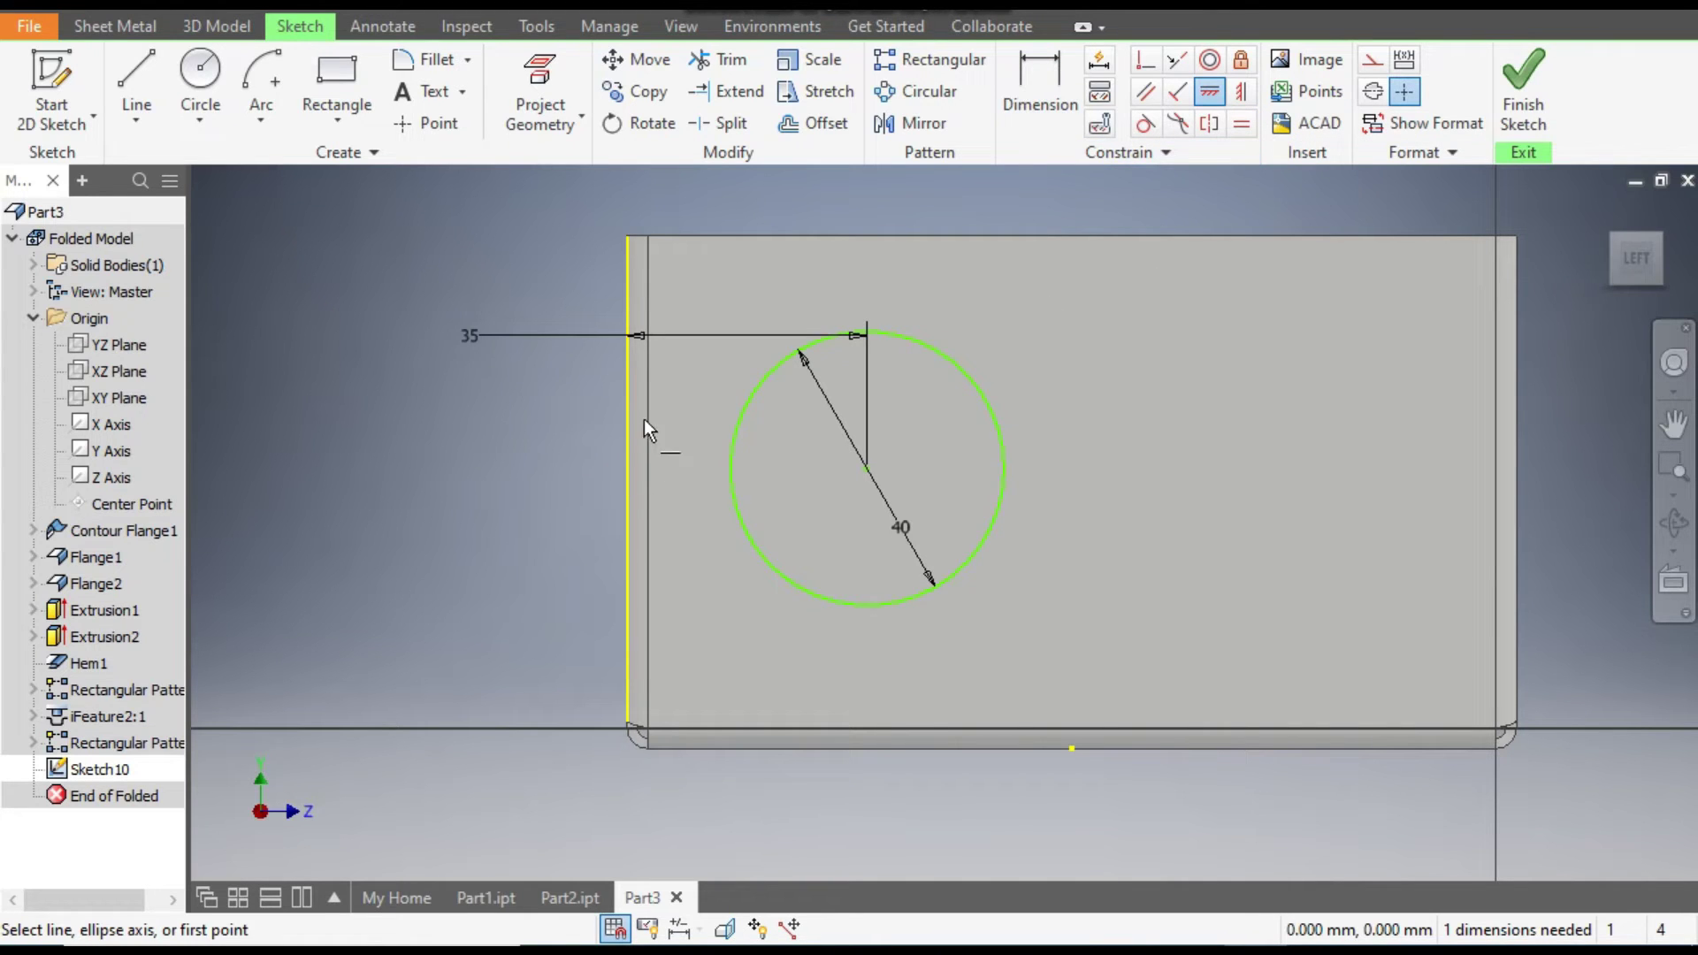
{"action": "left_click", "coordinate": [627, 477]}
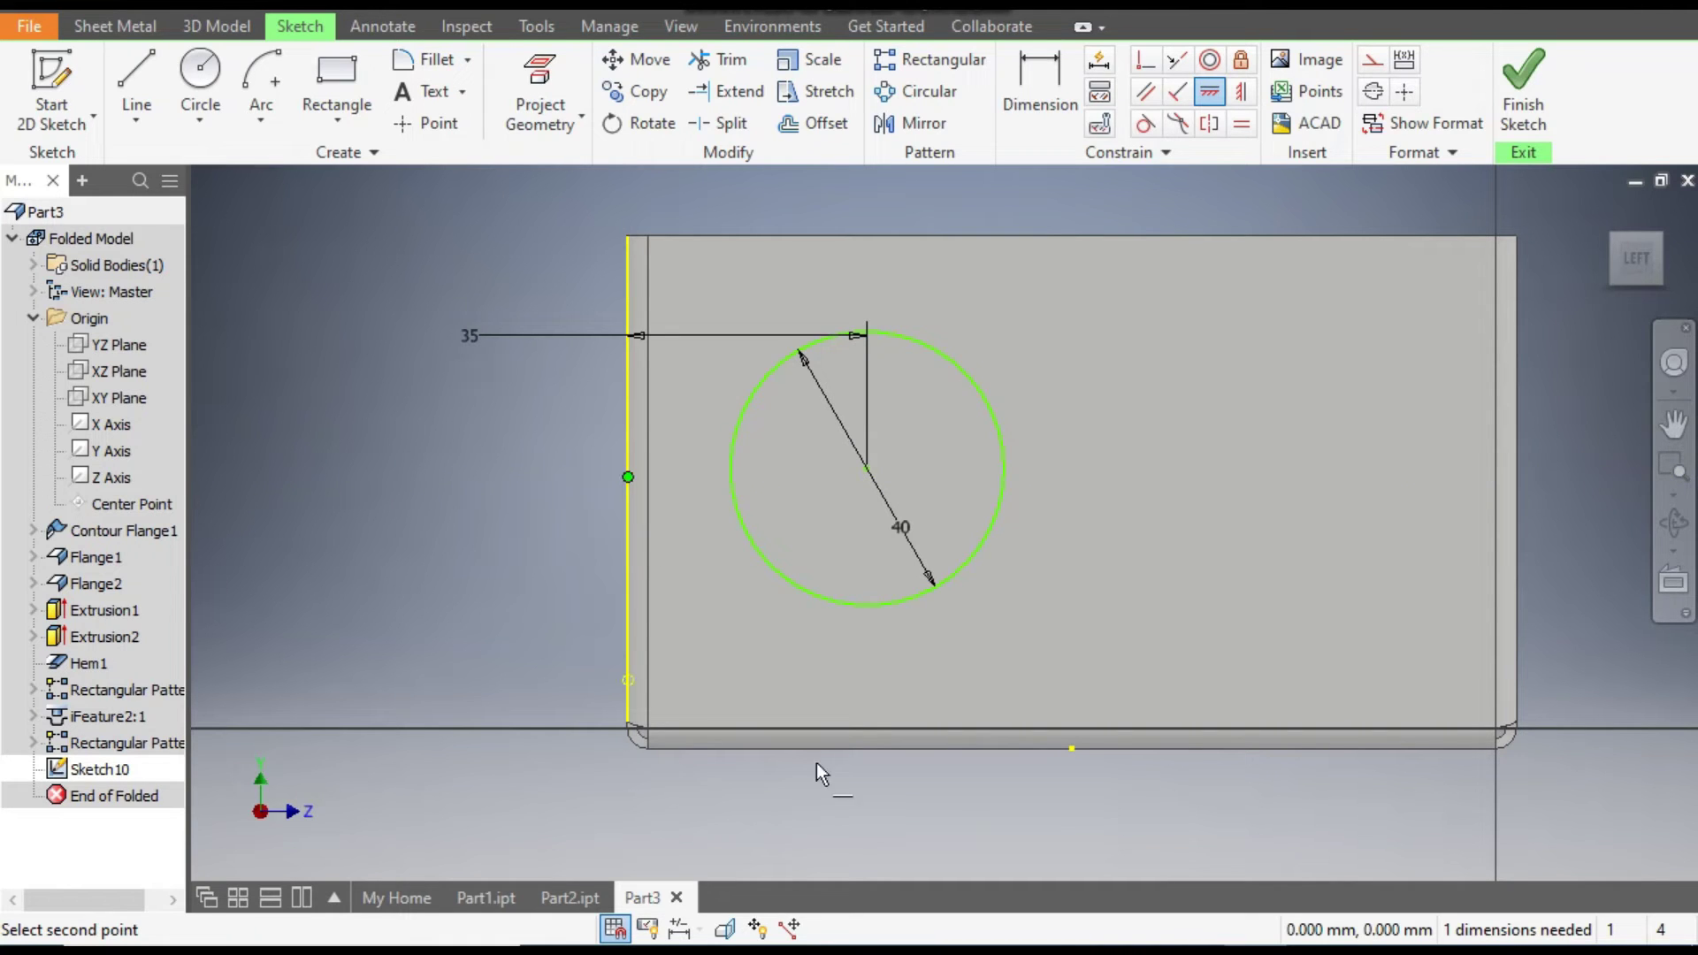
{"action": "left_click", "coordinate": [867, 469]}
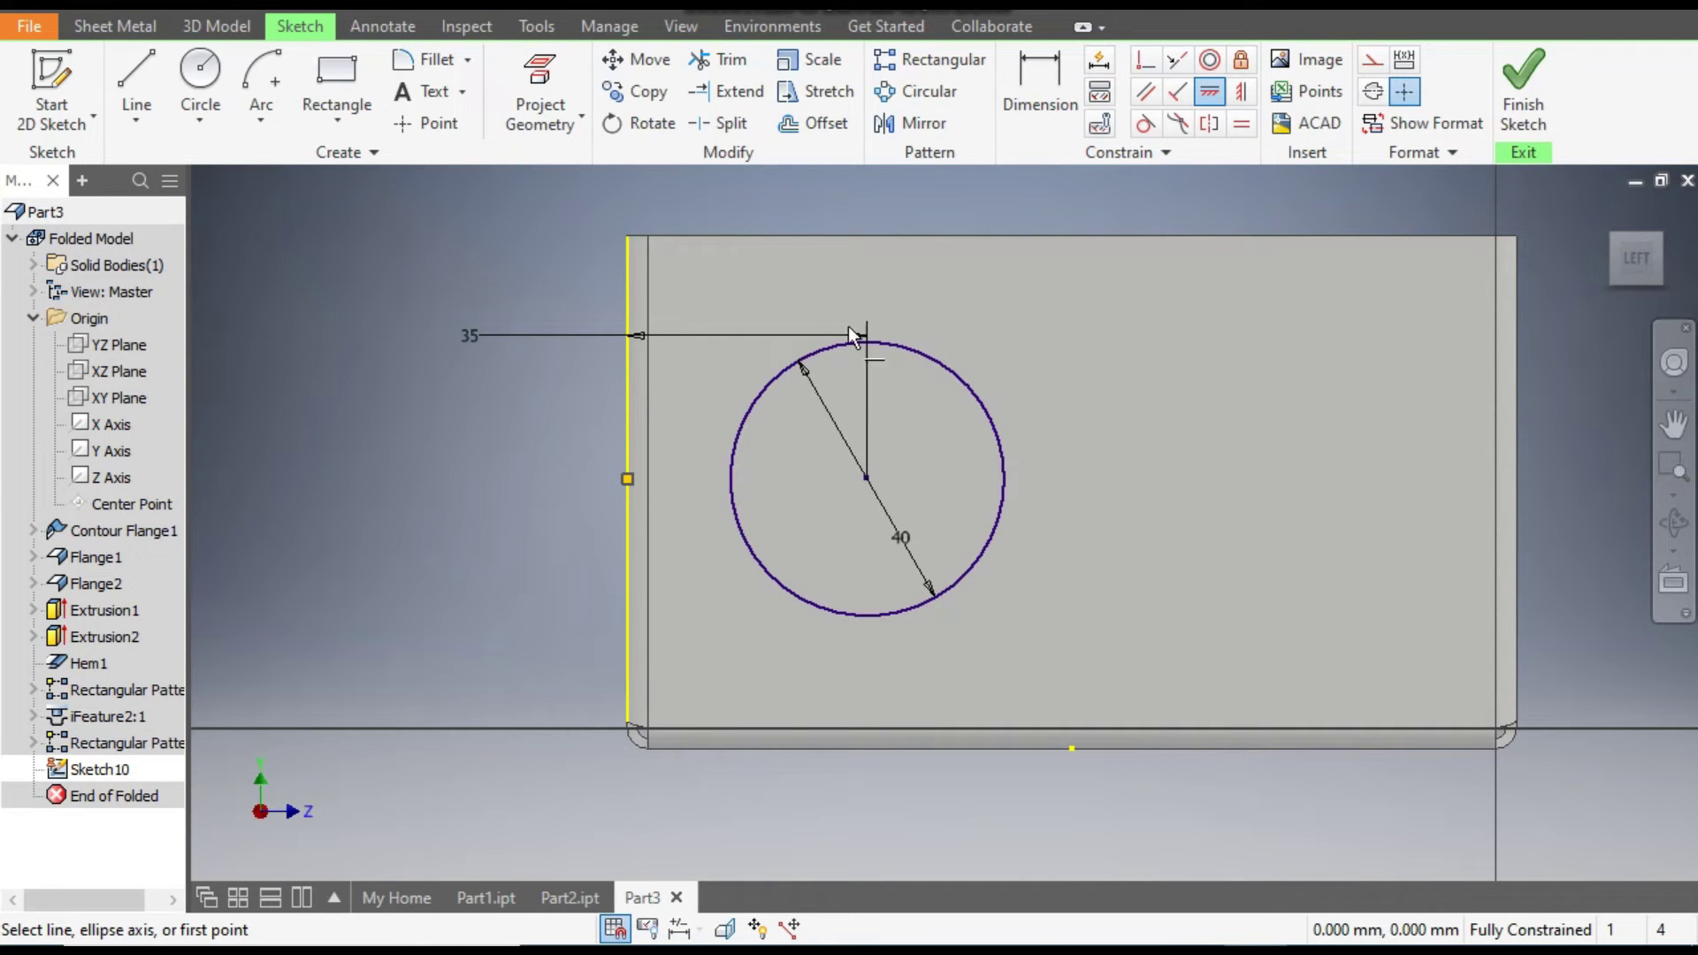
- Finish the sketch and cut the 40 mm circle through the wall with the distance set to Thickness
{"action": "left_click", "coordinate": [1522, 88]}
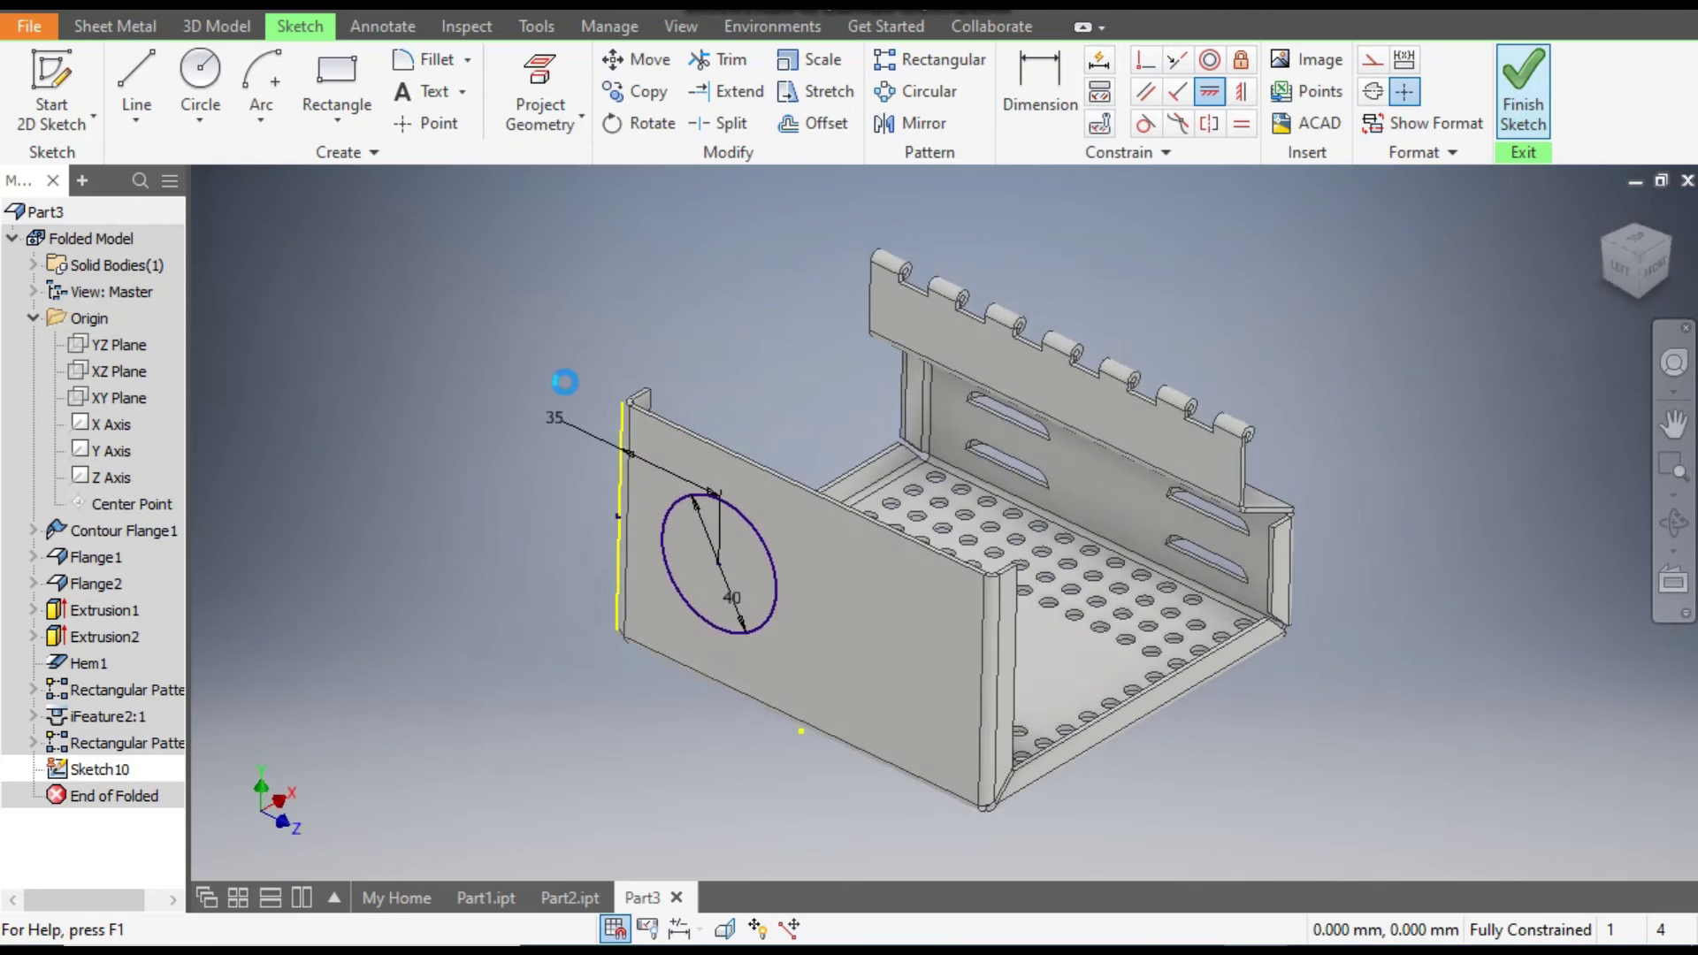
{"action": "left_click", "coordinate": [531, 86]}
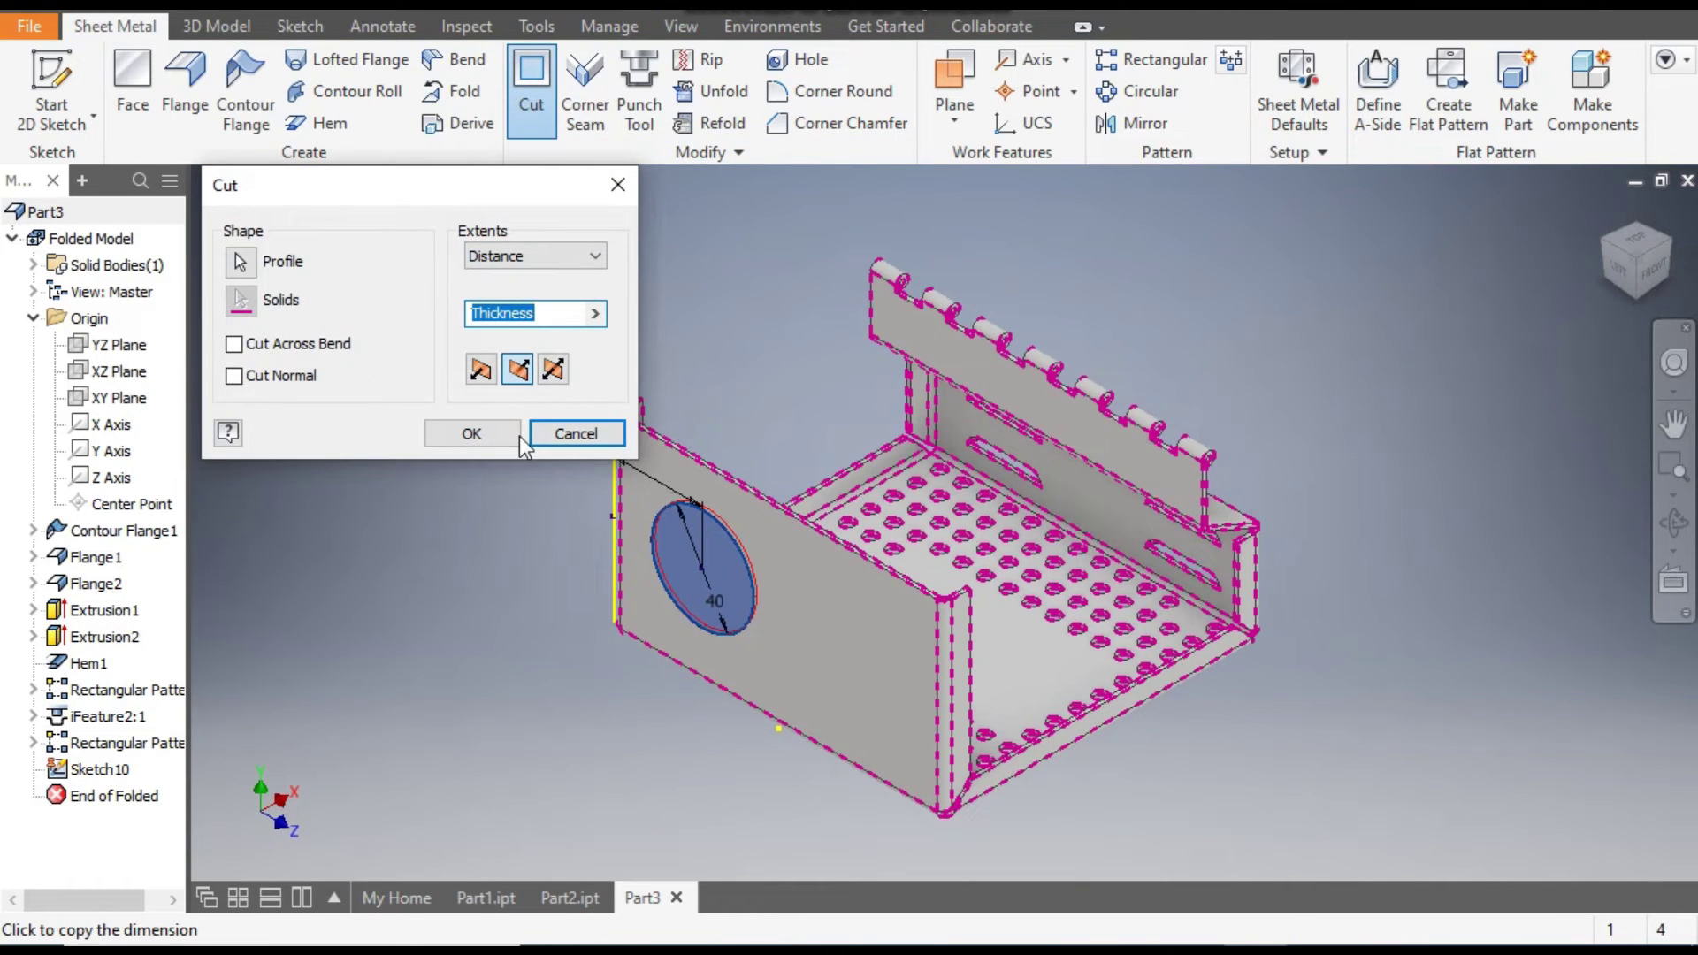
{"action": "left_click", "coordinate": [453, 436]}
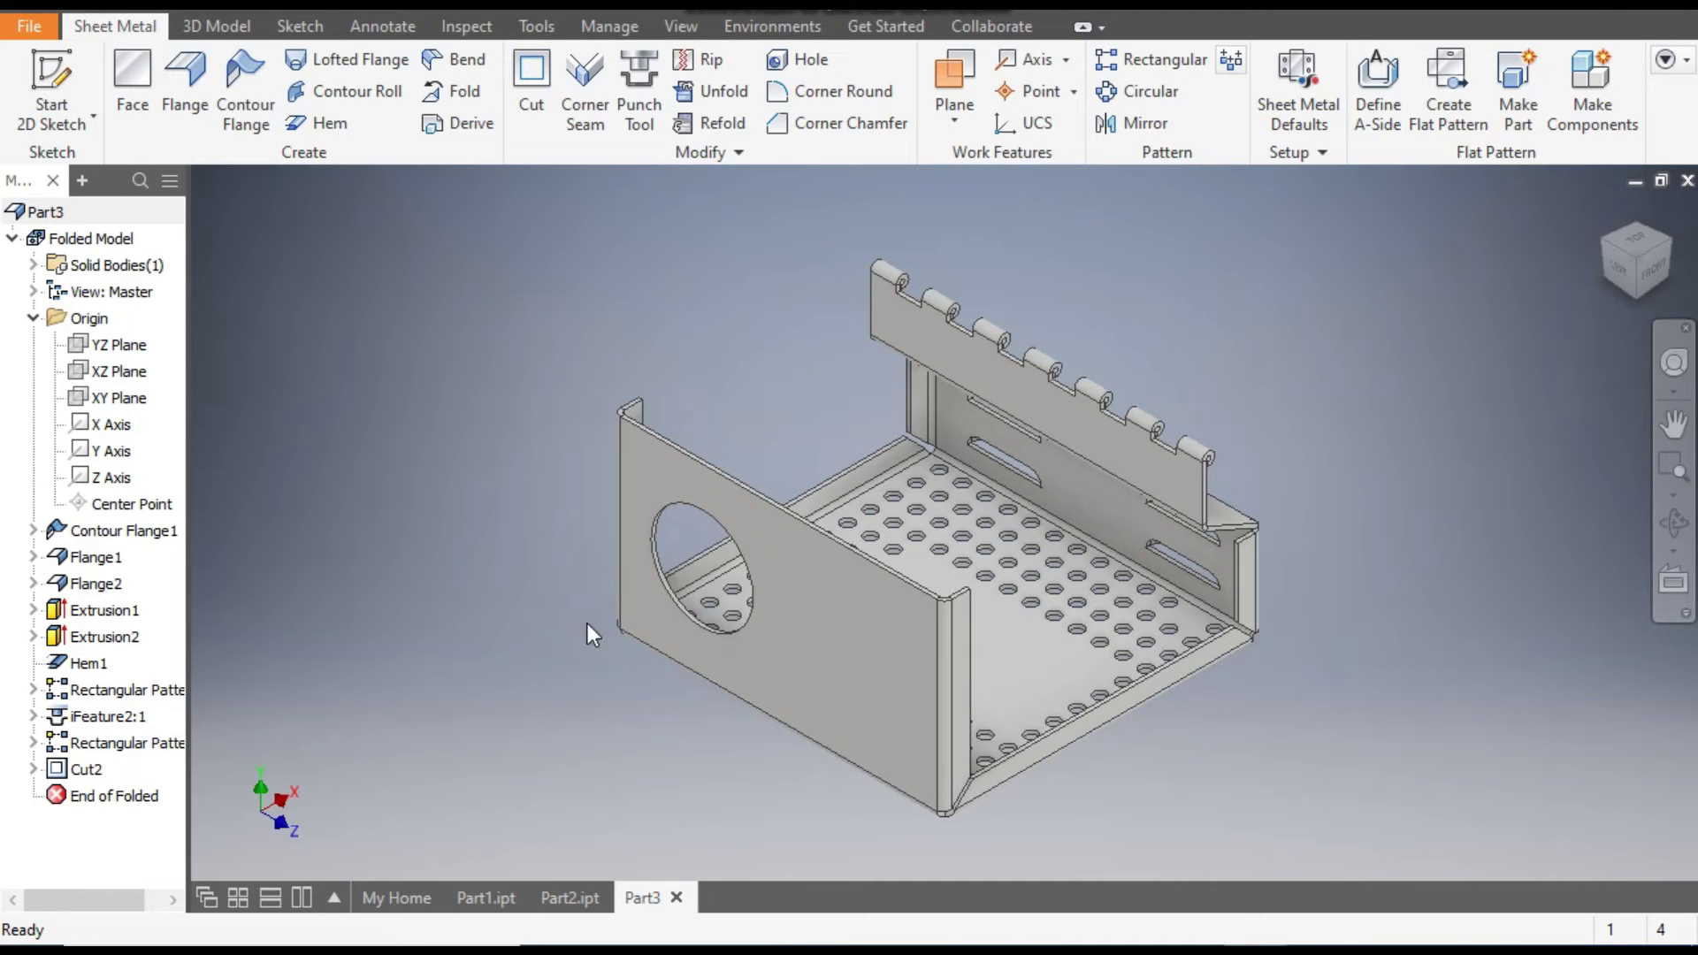
- Start a sketch on the wall's outer face and draw three circles of 10, 20 and 30 mm diameter sharing one center inside the round hole
{"action": "left_click", "coordinate": [682, 471]}
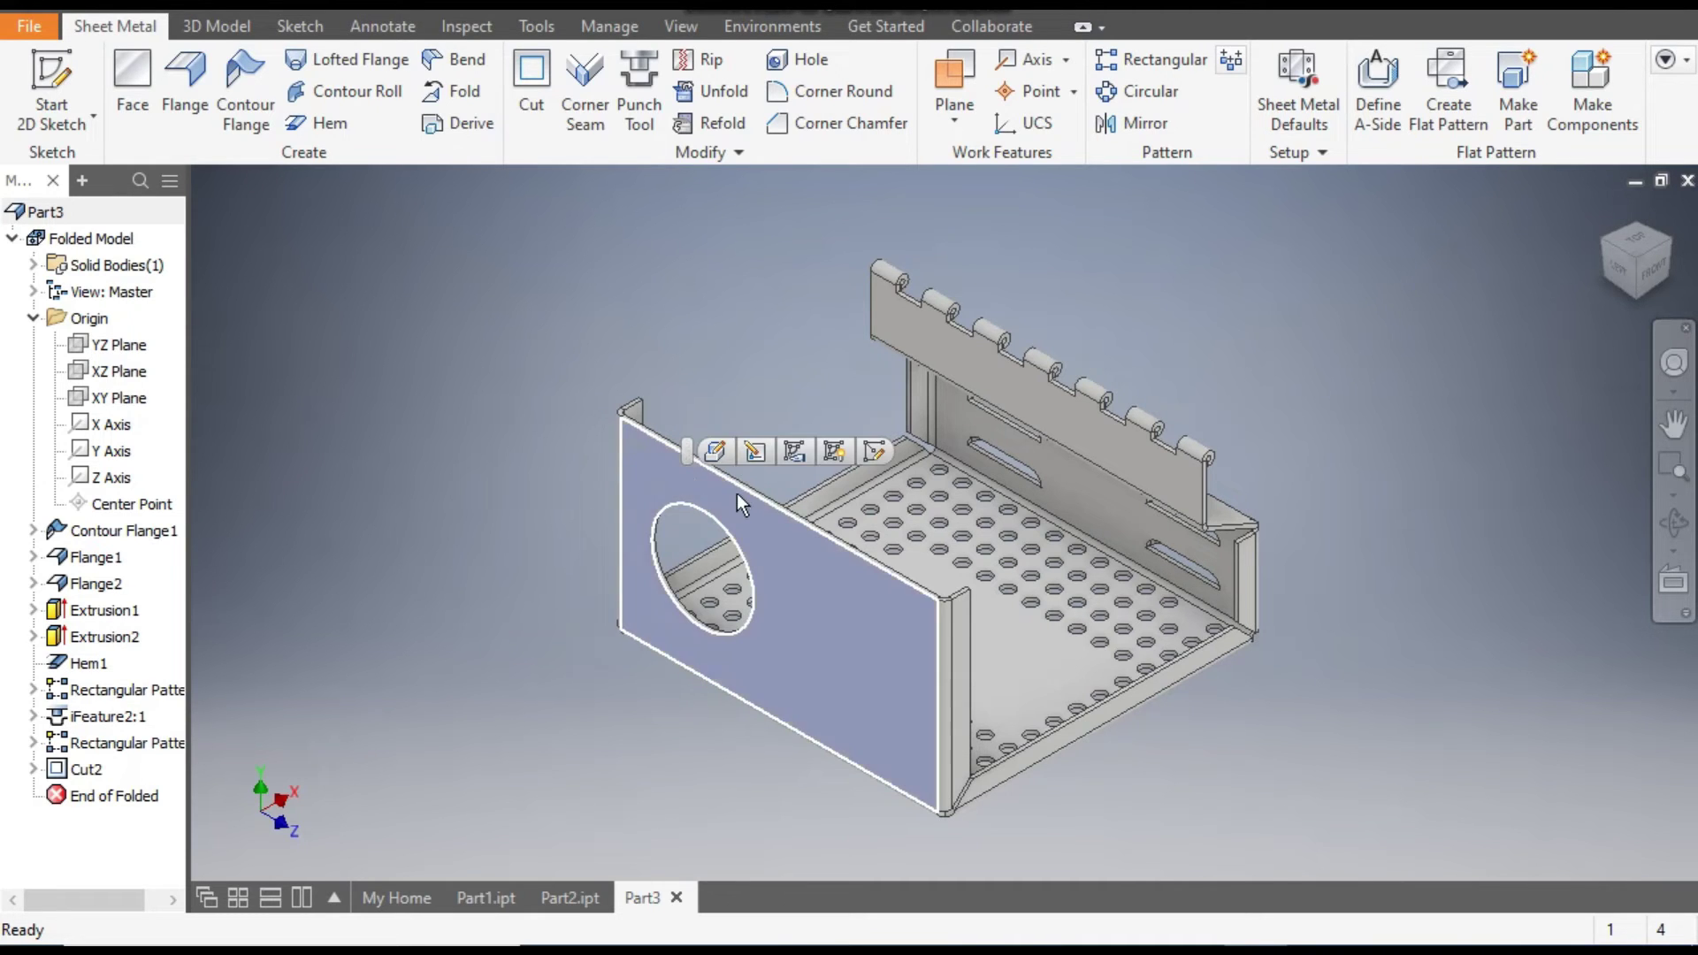
{"action": "left_click", "coordinate": [874, 449]}
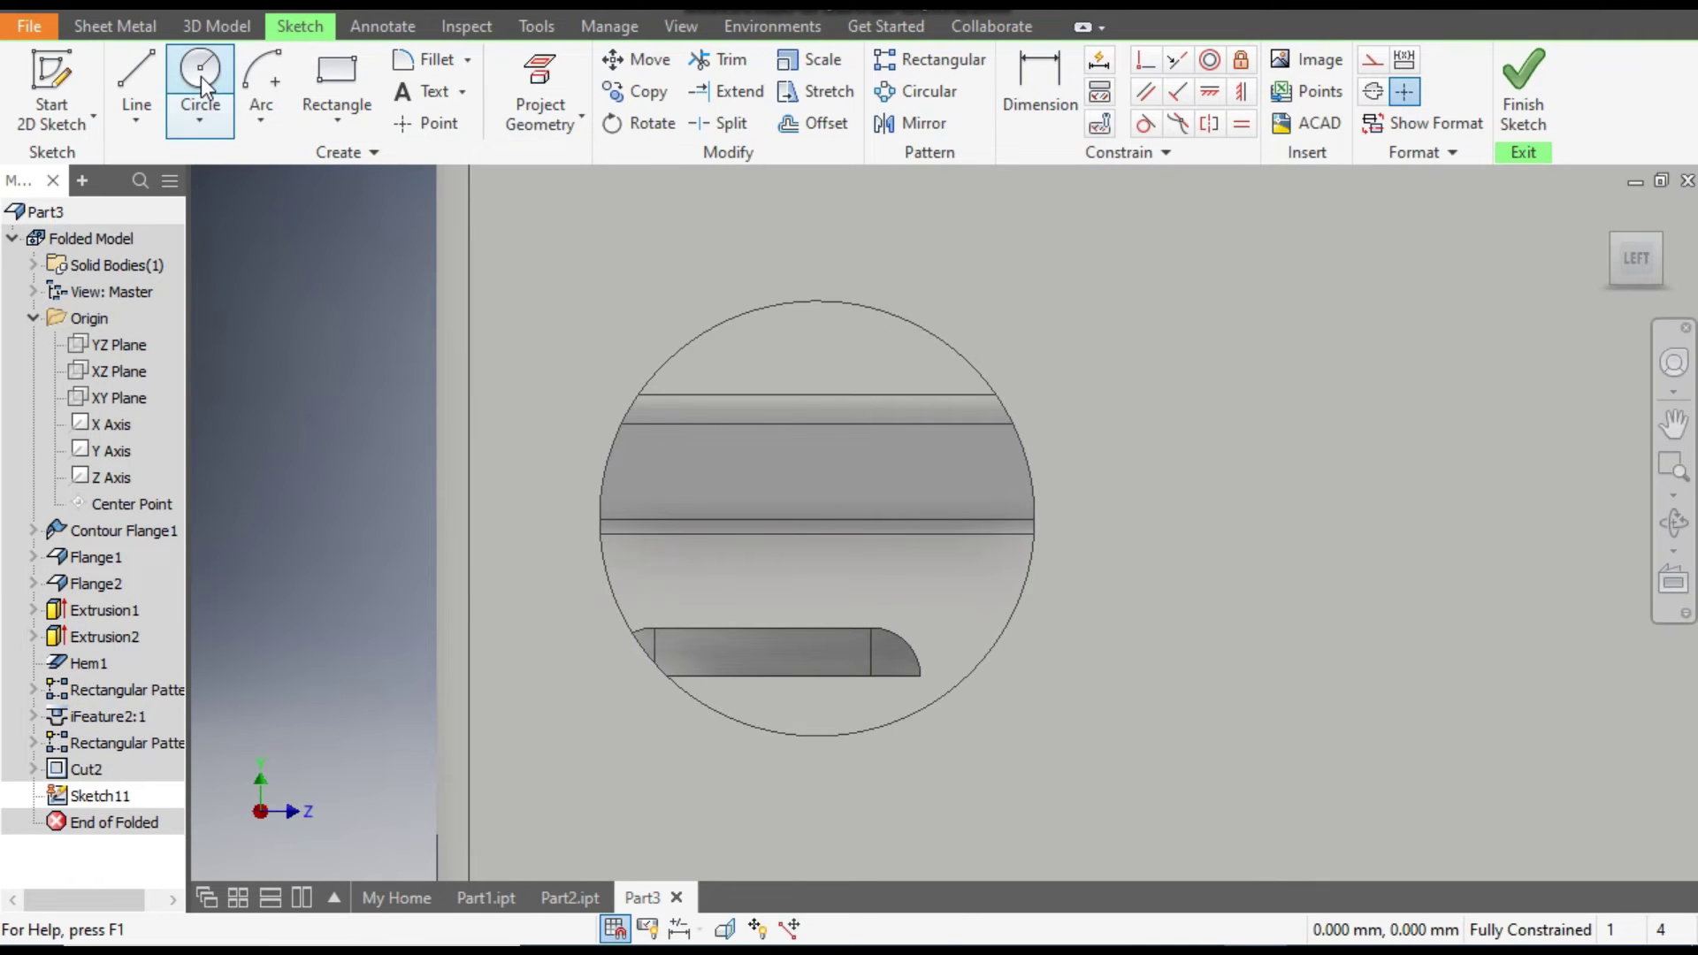
{"action": "left_click", "coordinate": [200, 76]}
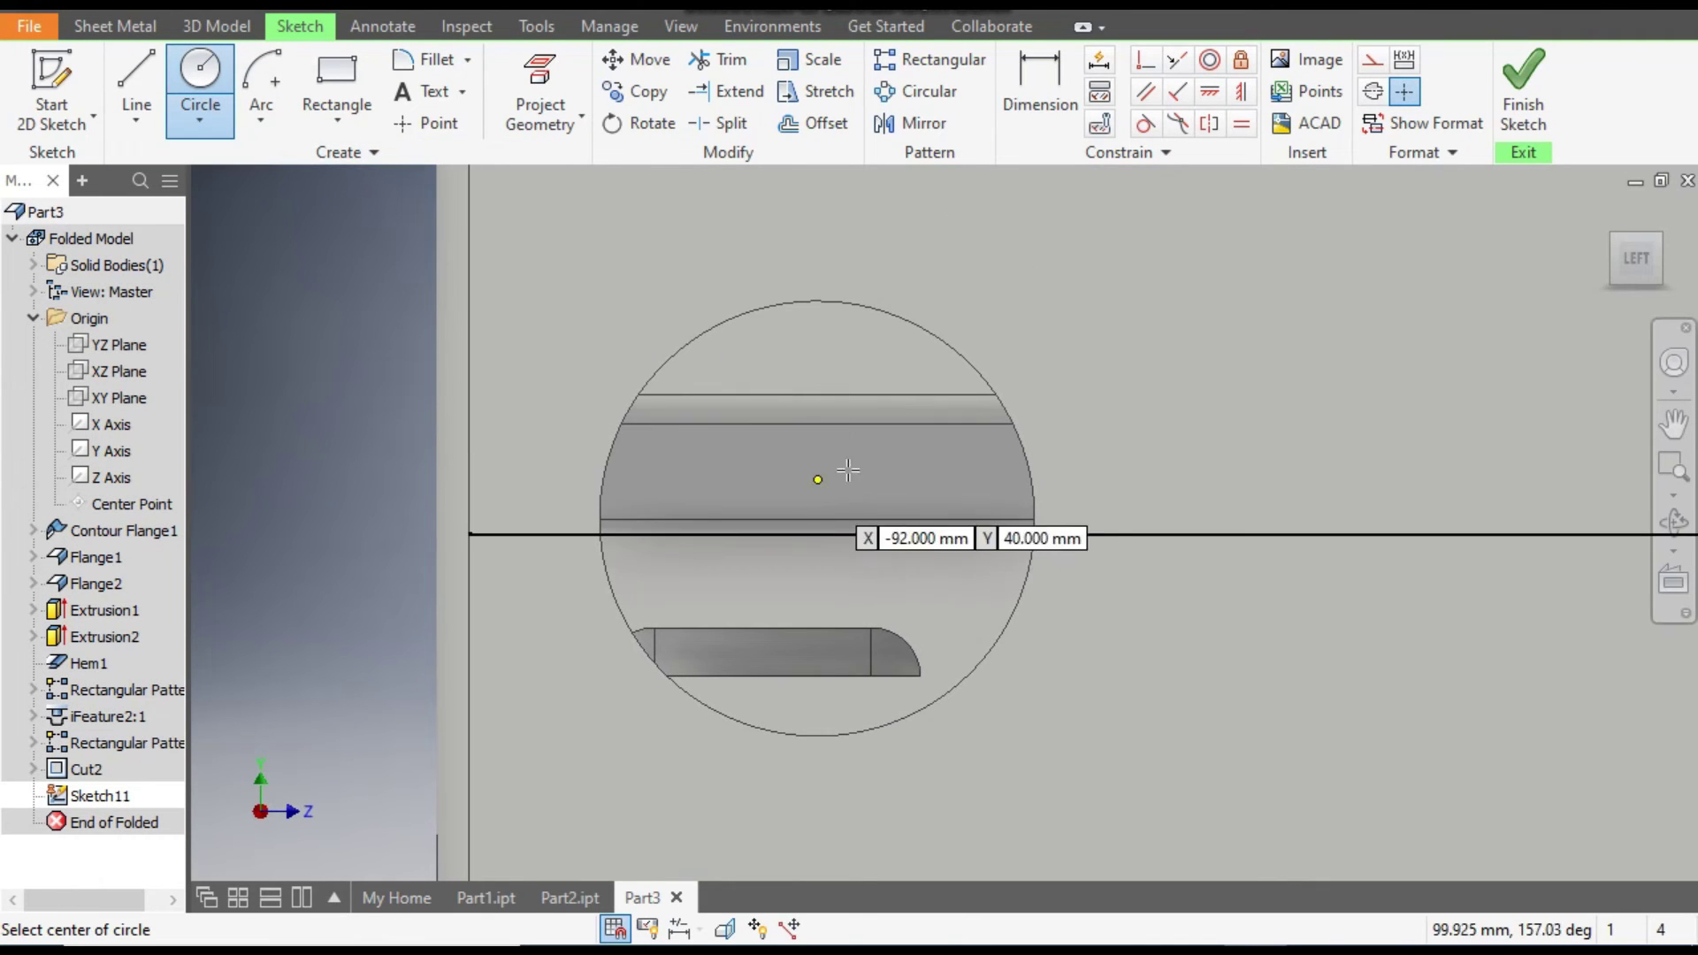
{"action": "left_click", "coordinate": [805, 489]}
{"action": "type", "text": "8"}
{"action": "key", "text": "BackSpace"}
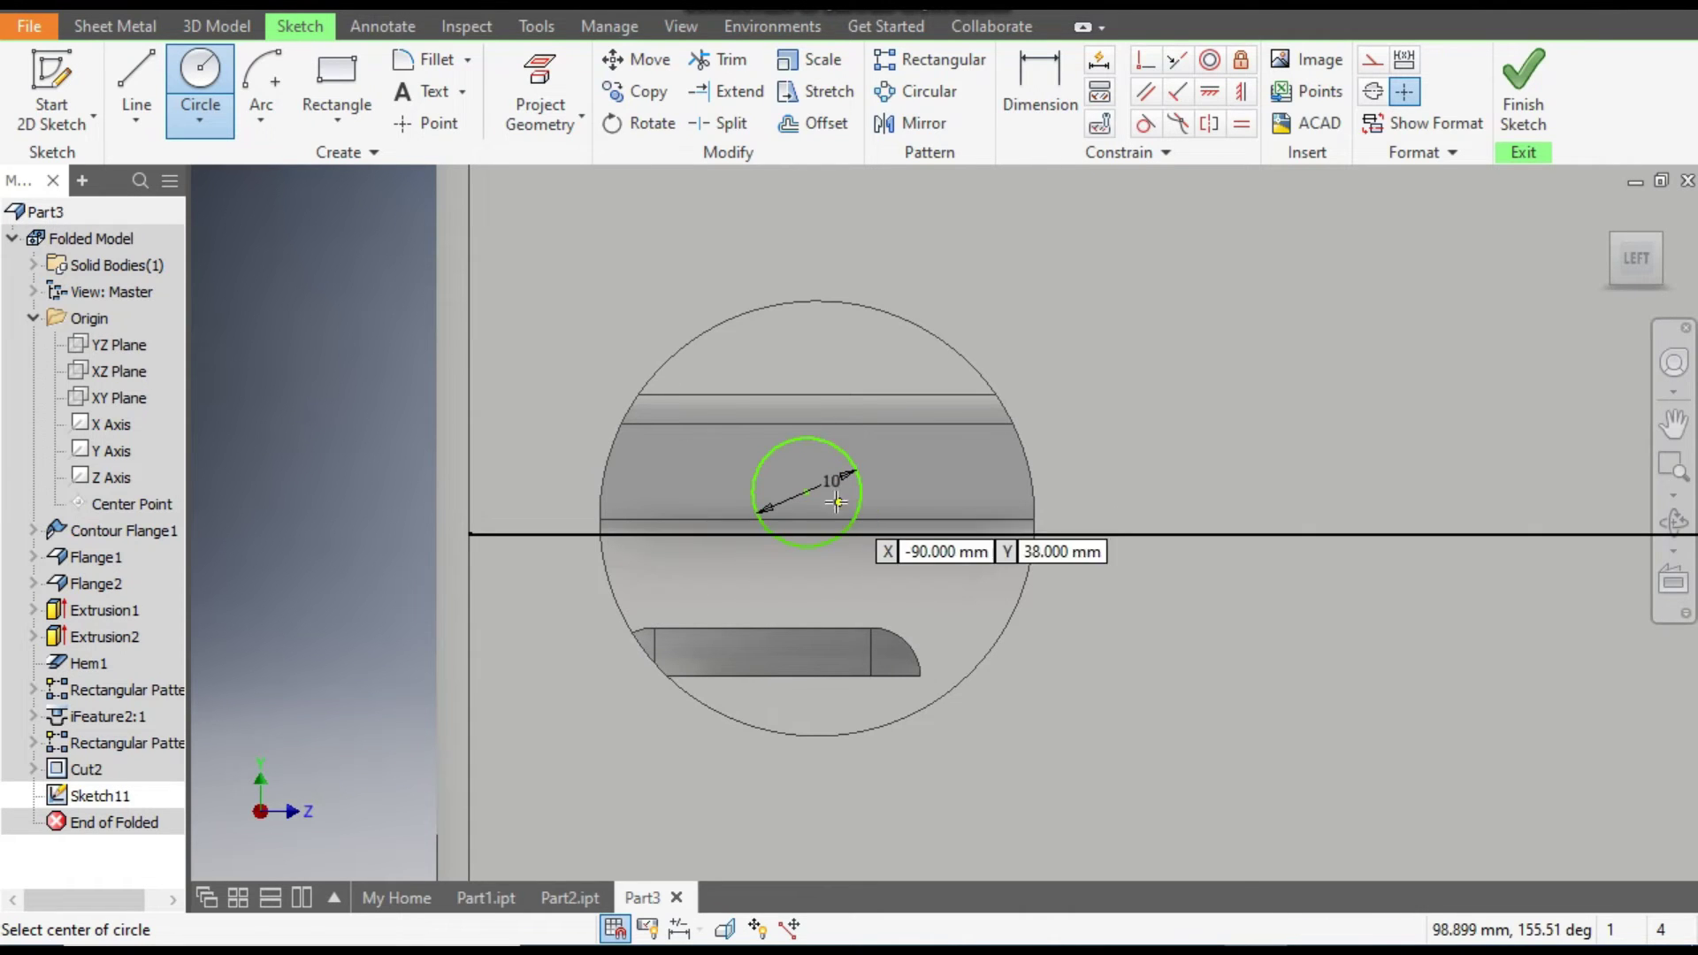
{"action": "left_click", "coordinate": [805, 491]}
{"action": "type", "text": "20"}
{"action": "key", "text": "Return"}
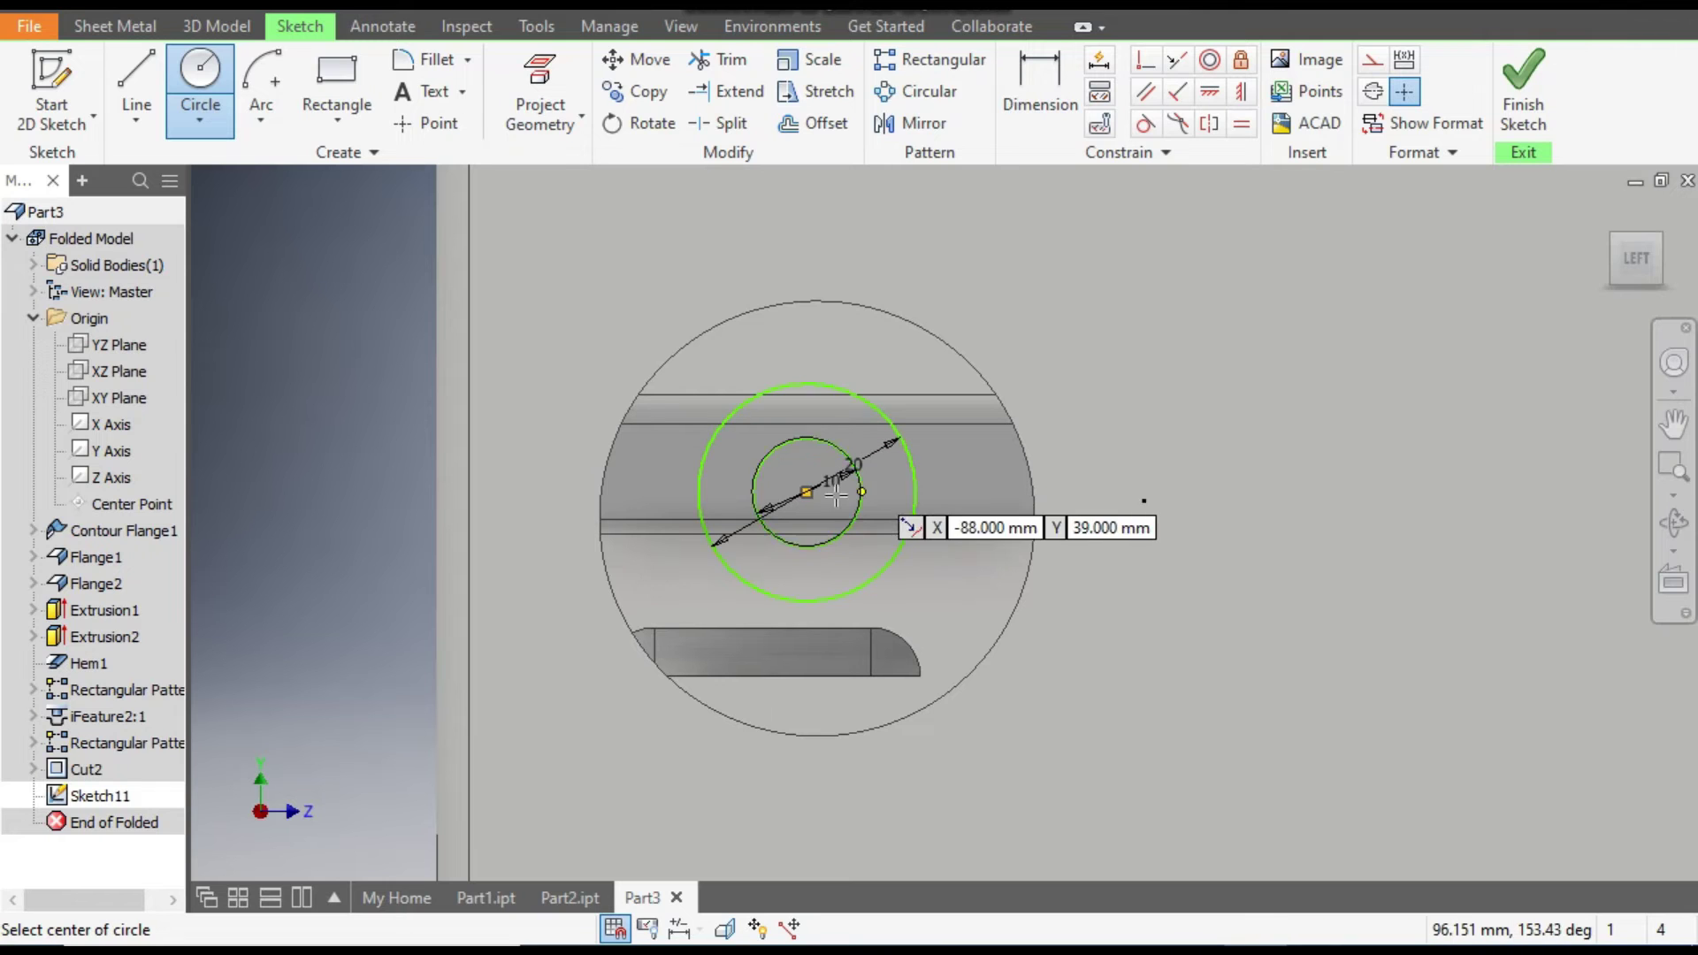
{"action": "left_click", "coordinate": [806, 492]}
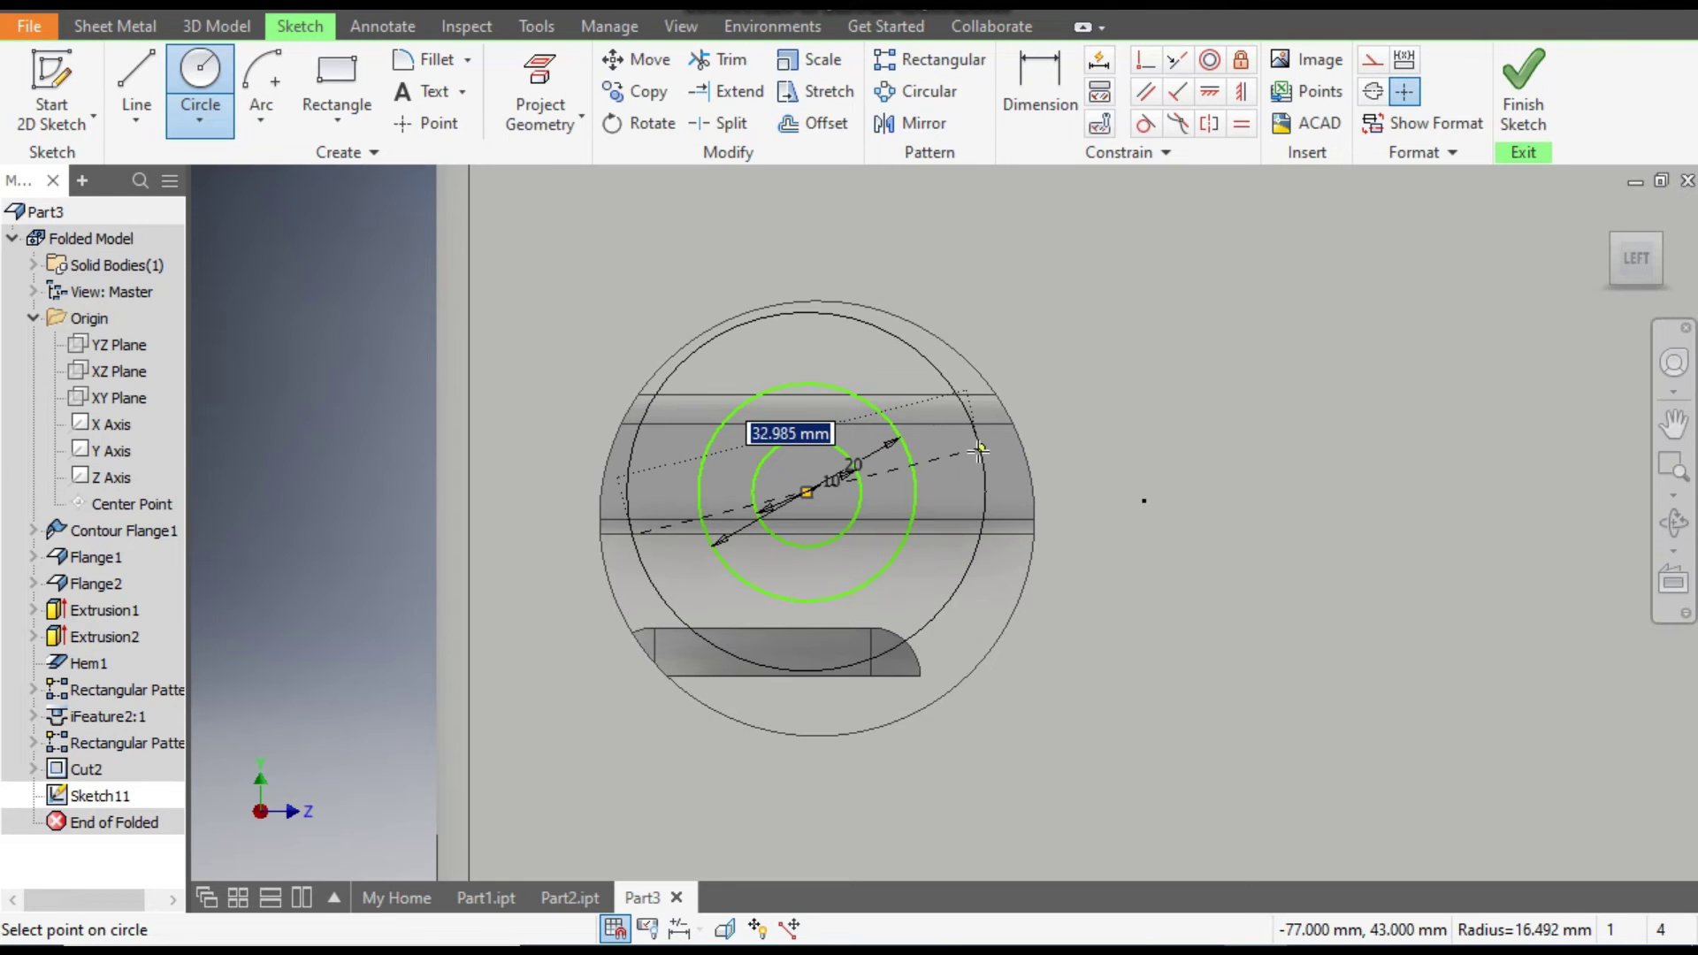
{"action": "type", "text": "60"}
{"action": "key", "text": "Return"}
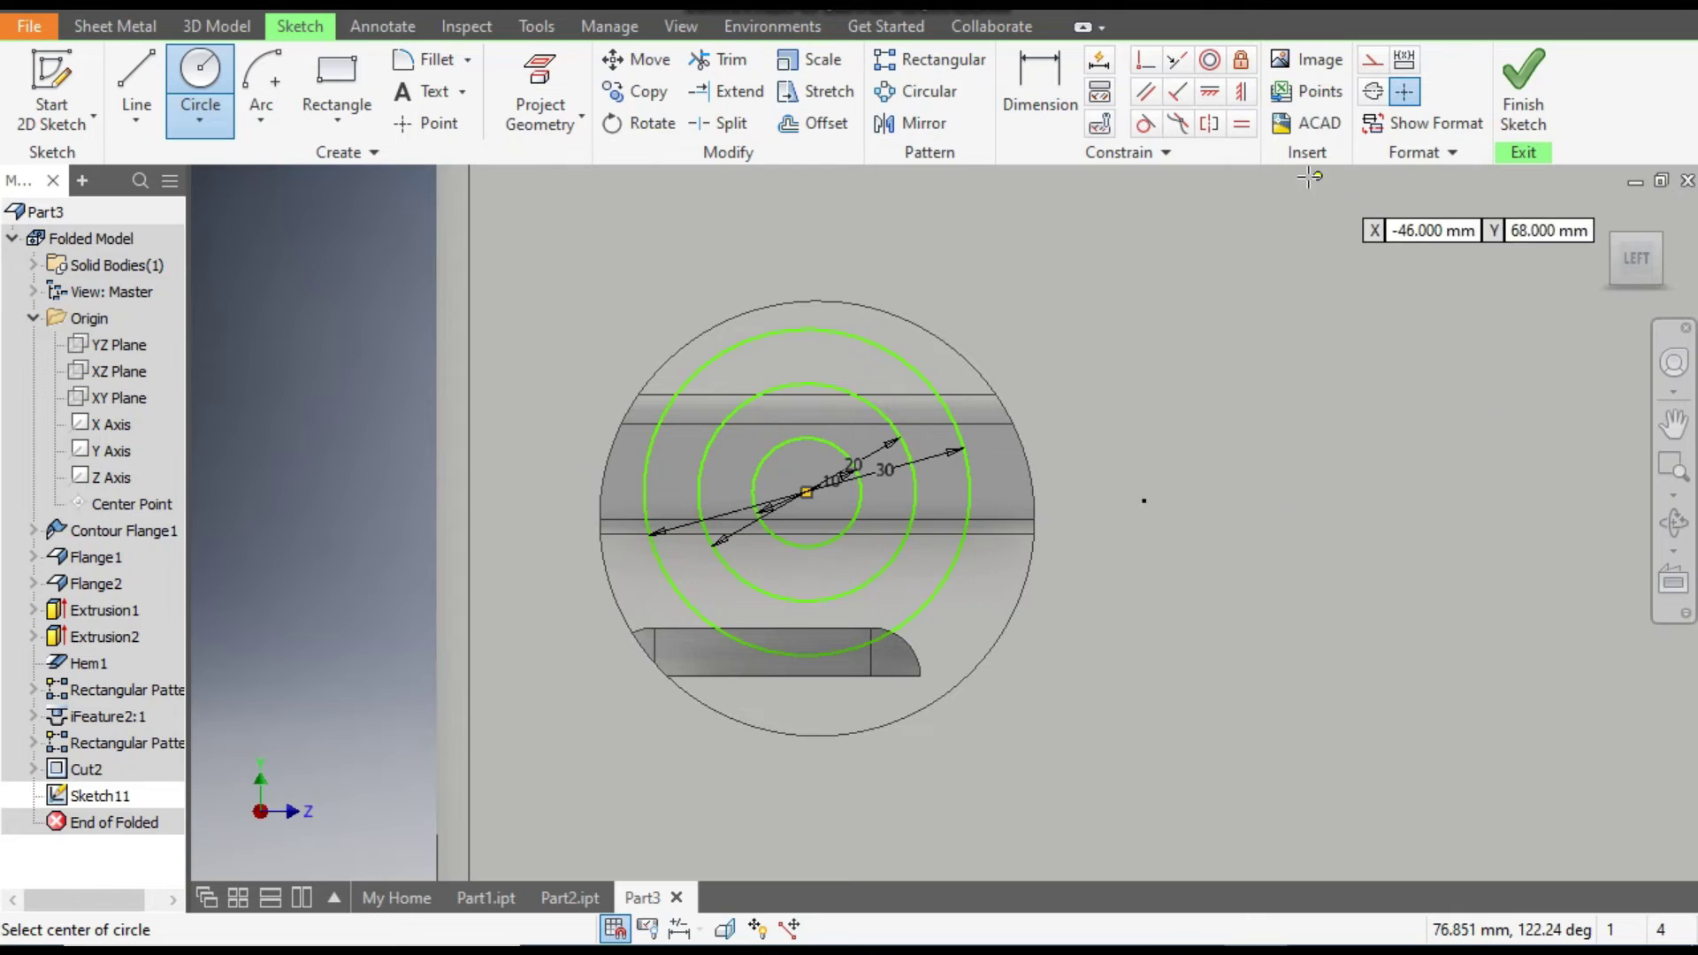
- Make the sketched circles concentric with the 40 mm round hole's edge
{"action": "left_click", "coordinate": [1208, 62]}
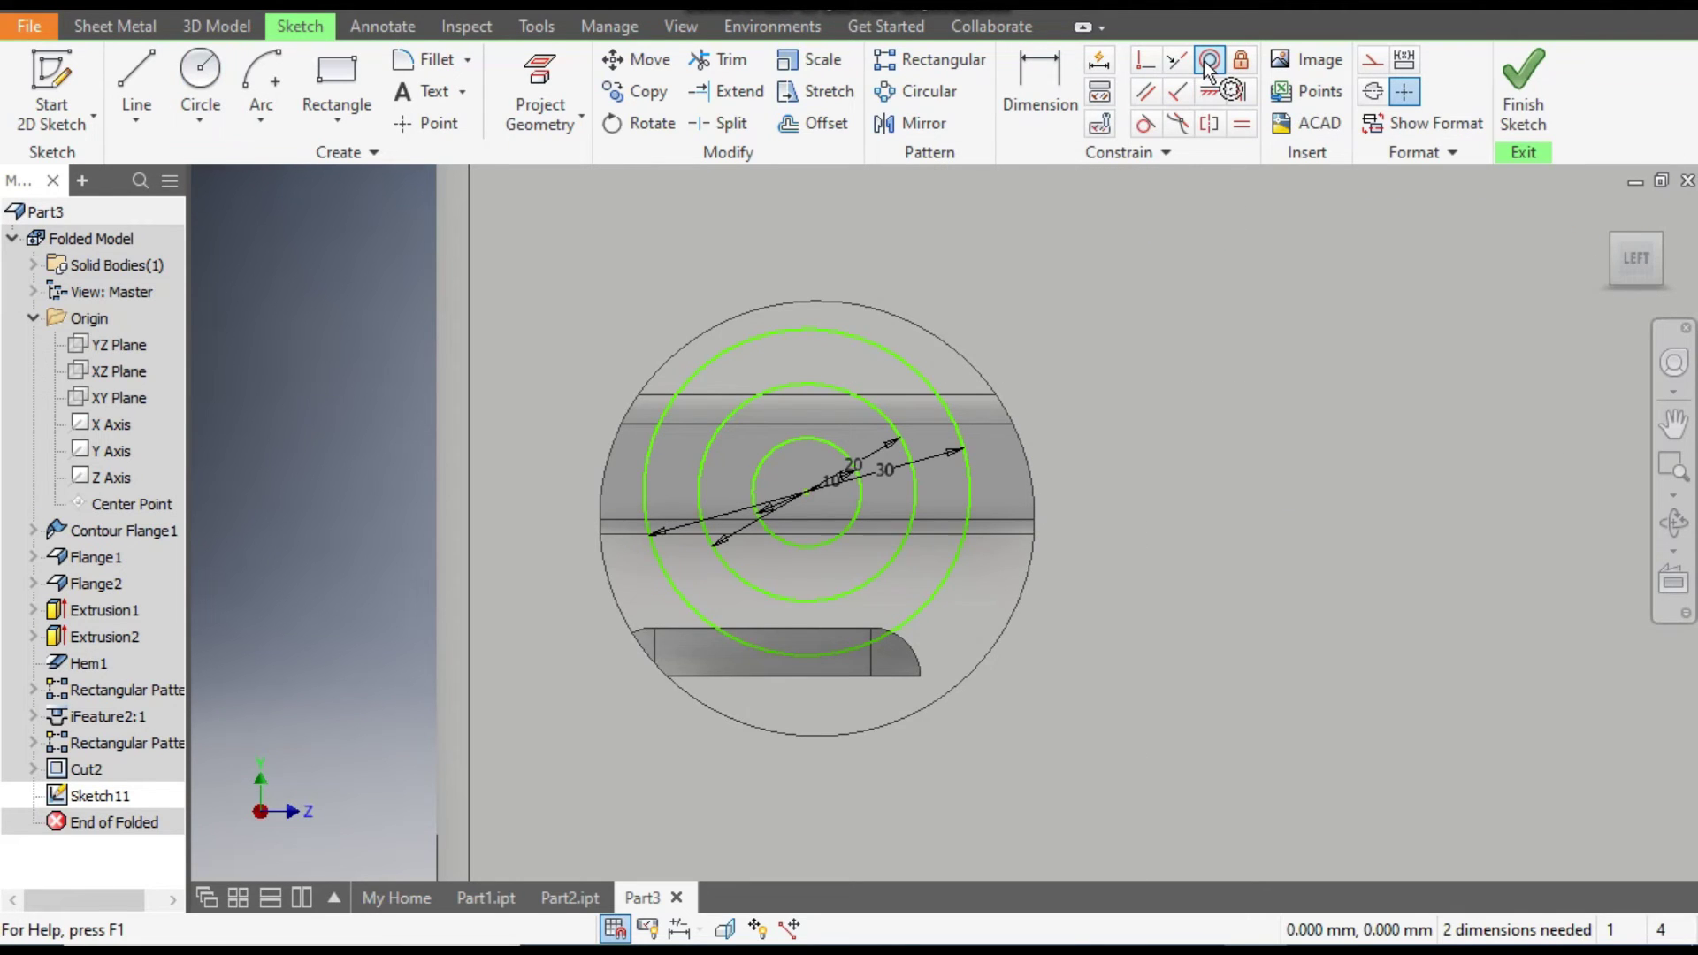
{"action": "left_click", "coordinate": [948, 345]}
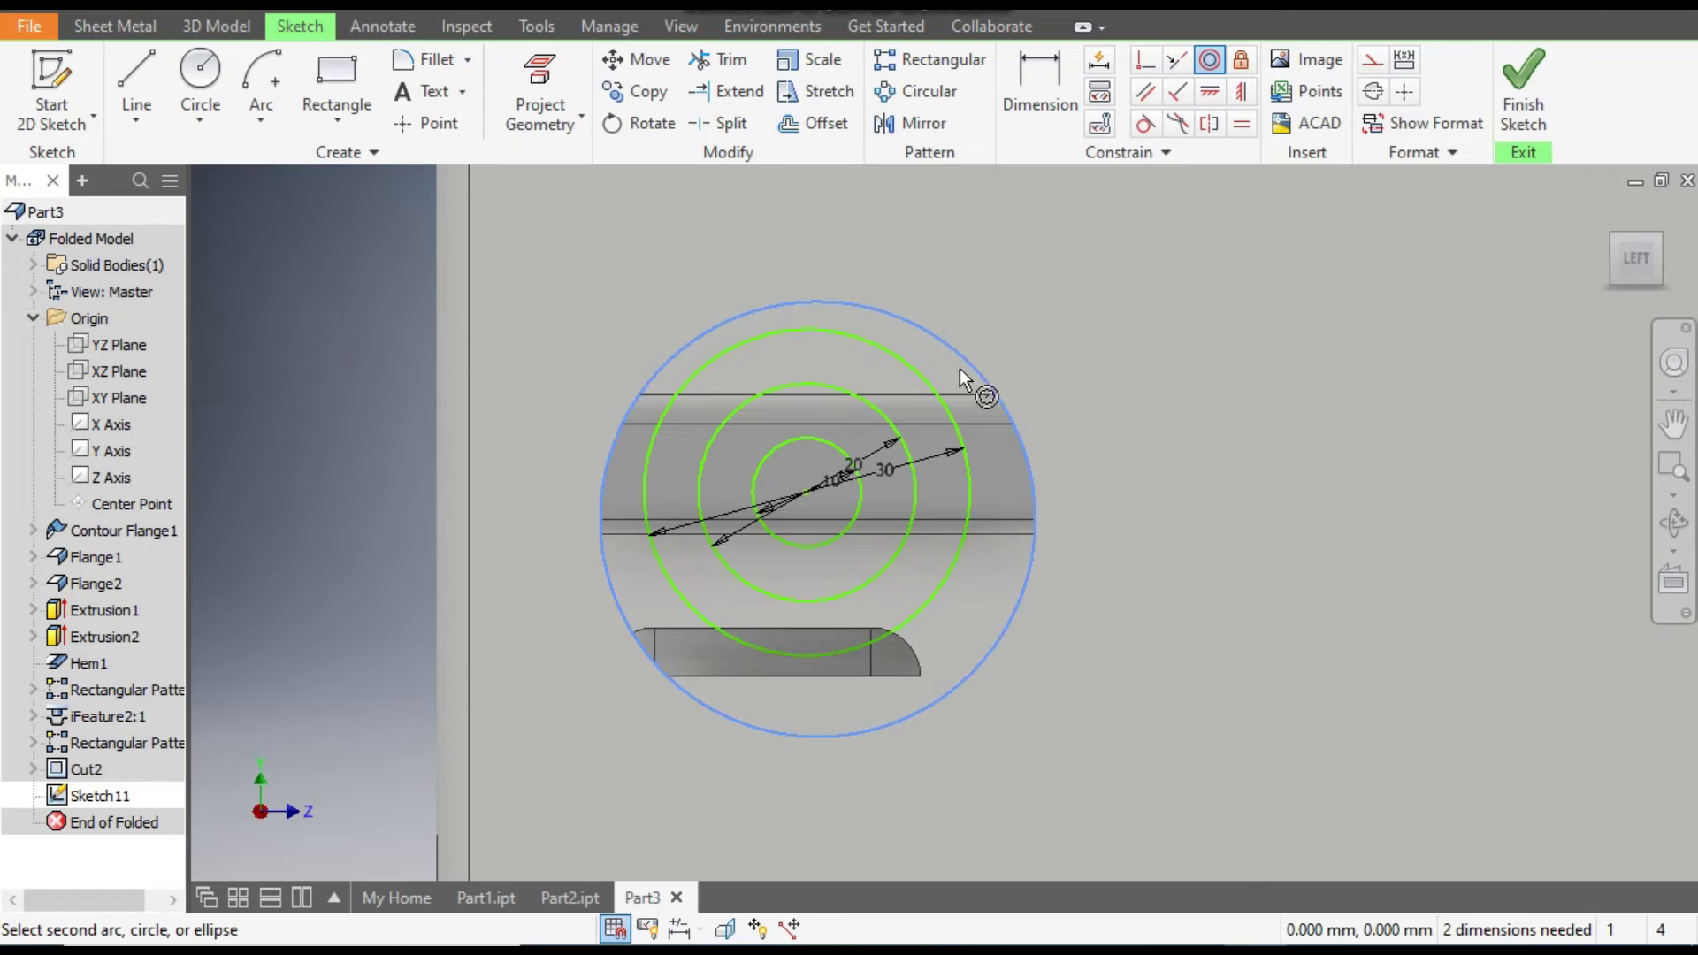
{"action": "left_click", "coordinate": [919, 372]}
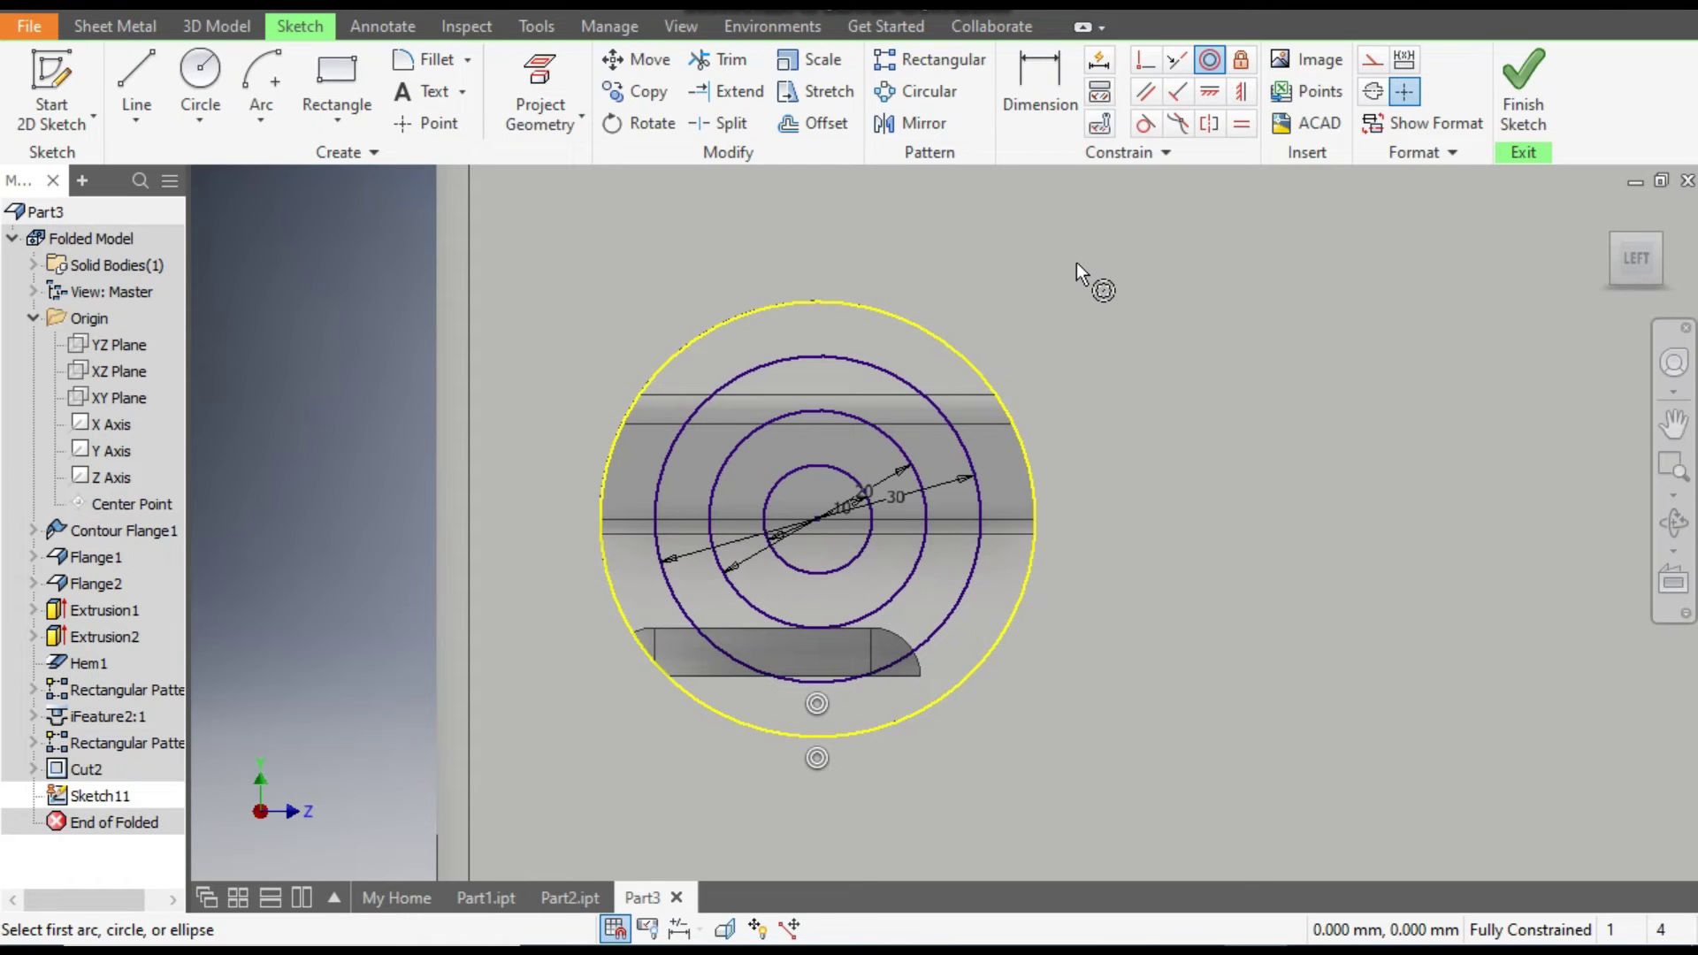
{"action": "key", "text": "Escape"}
- Convert the projected edge of the 40 mm hole to construction geometry
{"action": "left_click", "coordinate": [937, 335]}
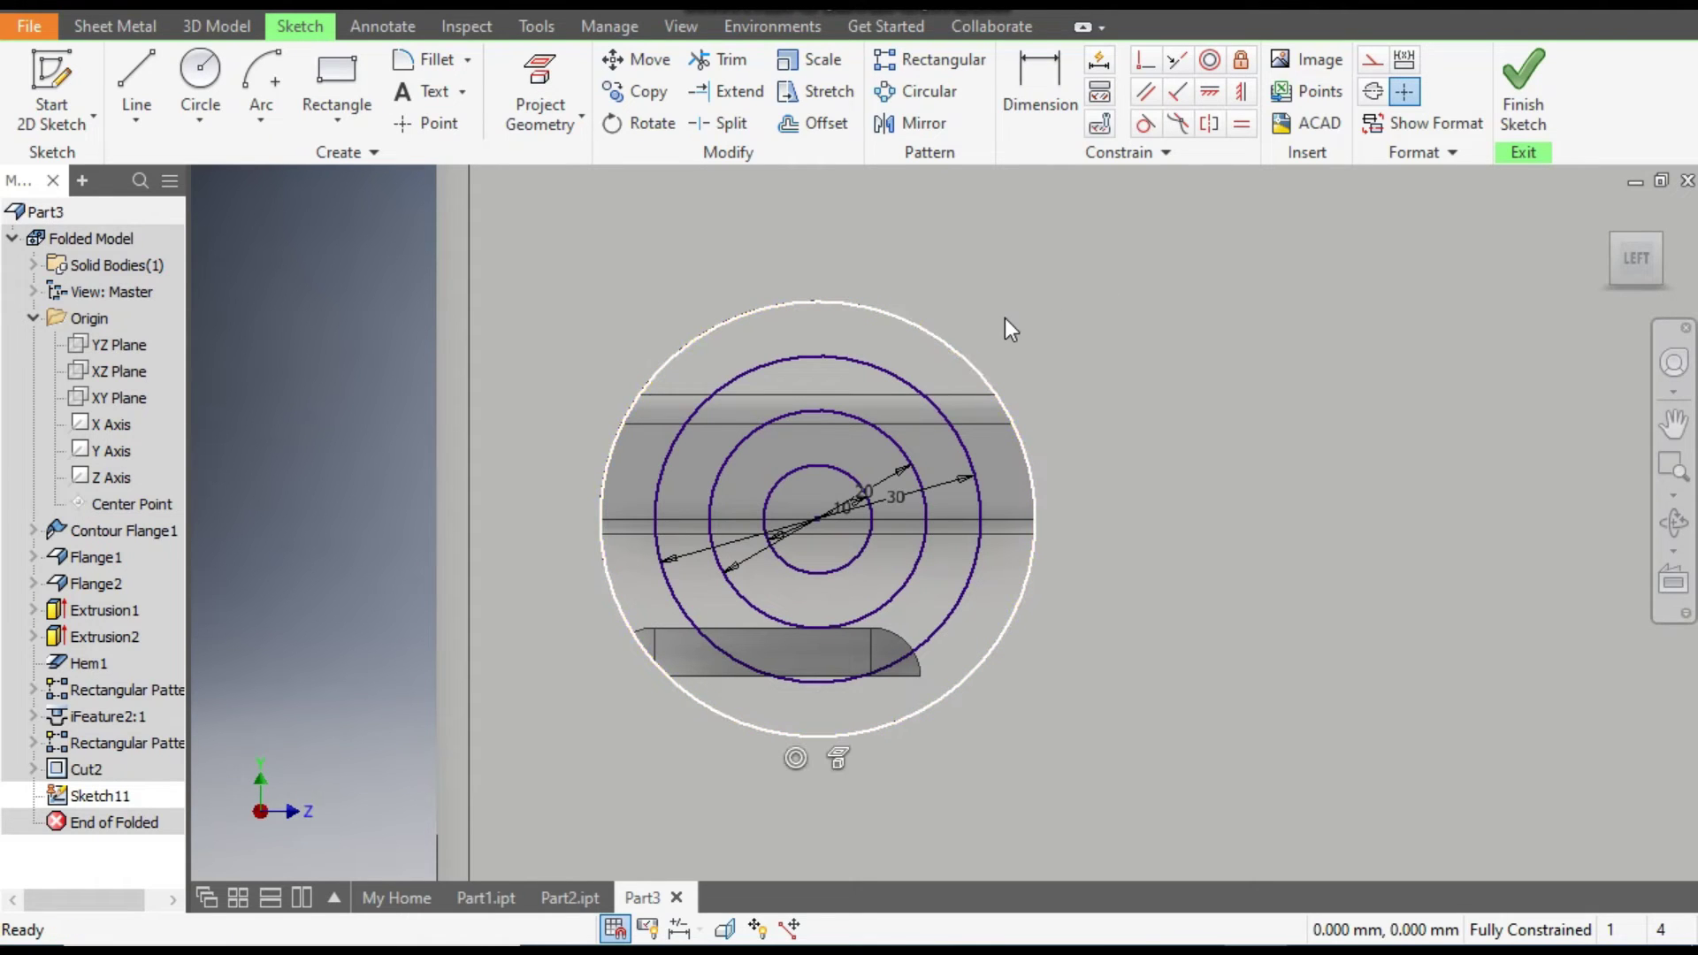
{"action": "left_click", "coordinate": [1371, 59]}
{"action": "left_click", "coordinate": [1319, 337]}
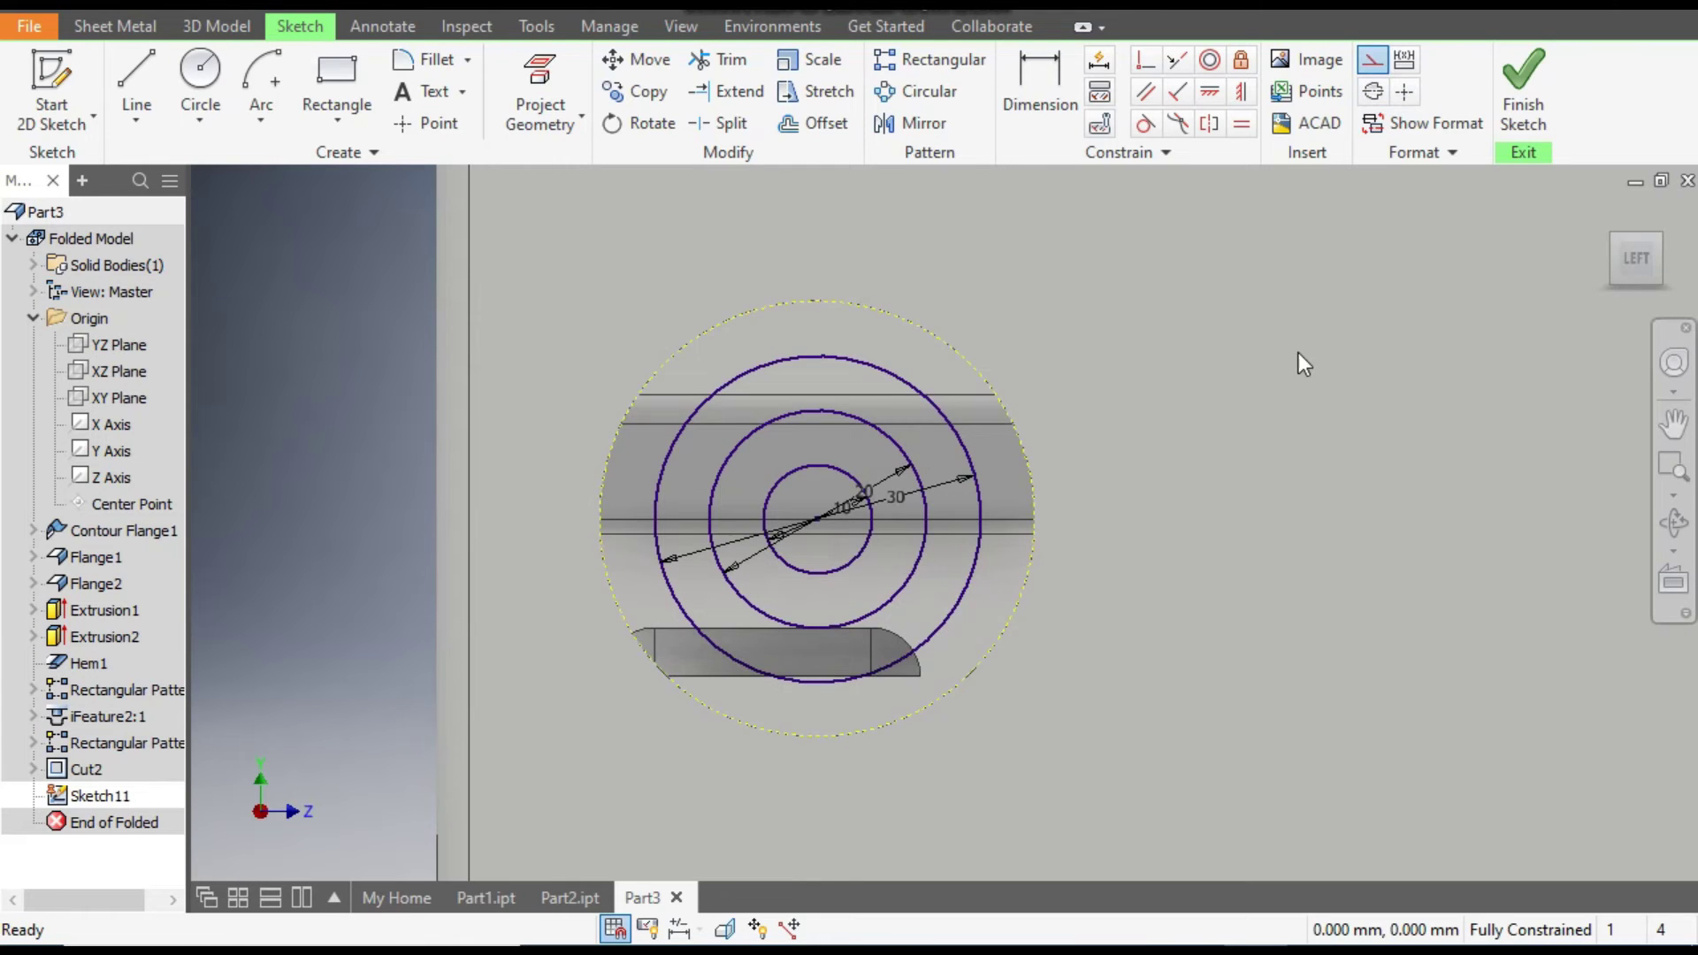
- Offset the 30 mm circle outward by about 1.6 mm and the 20 mm circle outward by about 1.9 mm
{"action": "scroll", "coordinate": [1282, 530], "scroll_direction": "down", "scroll_amount": 1}
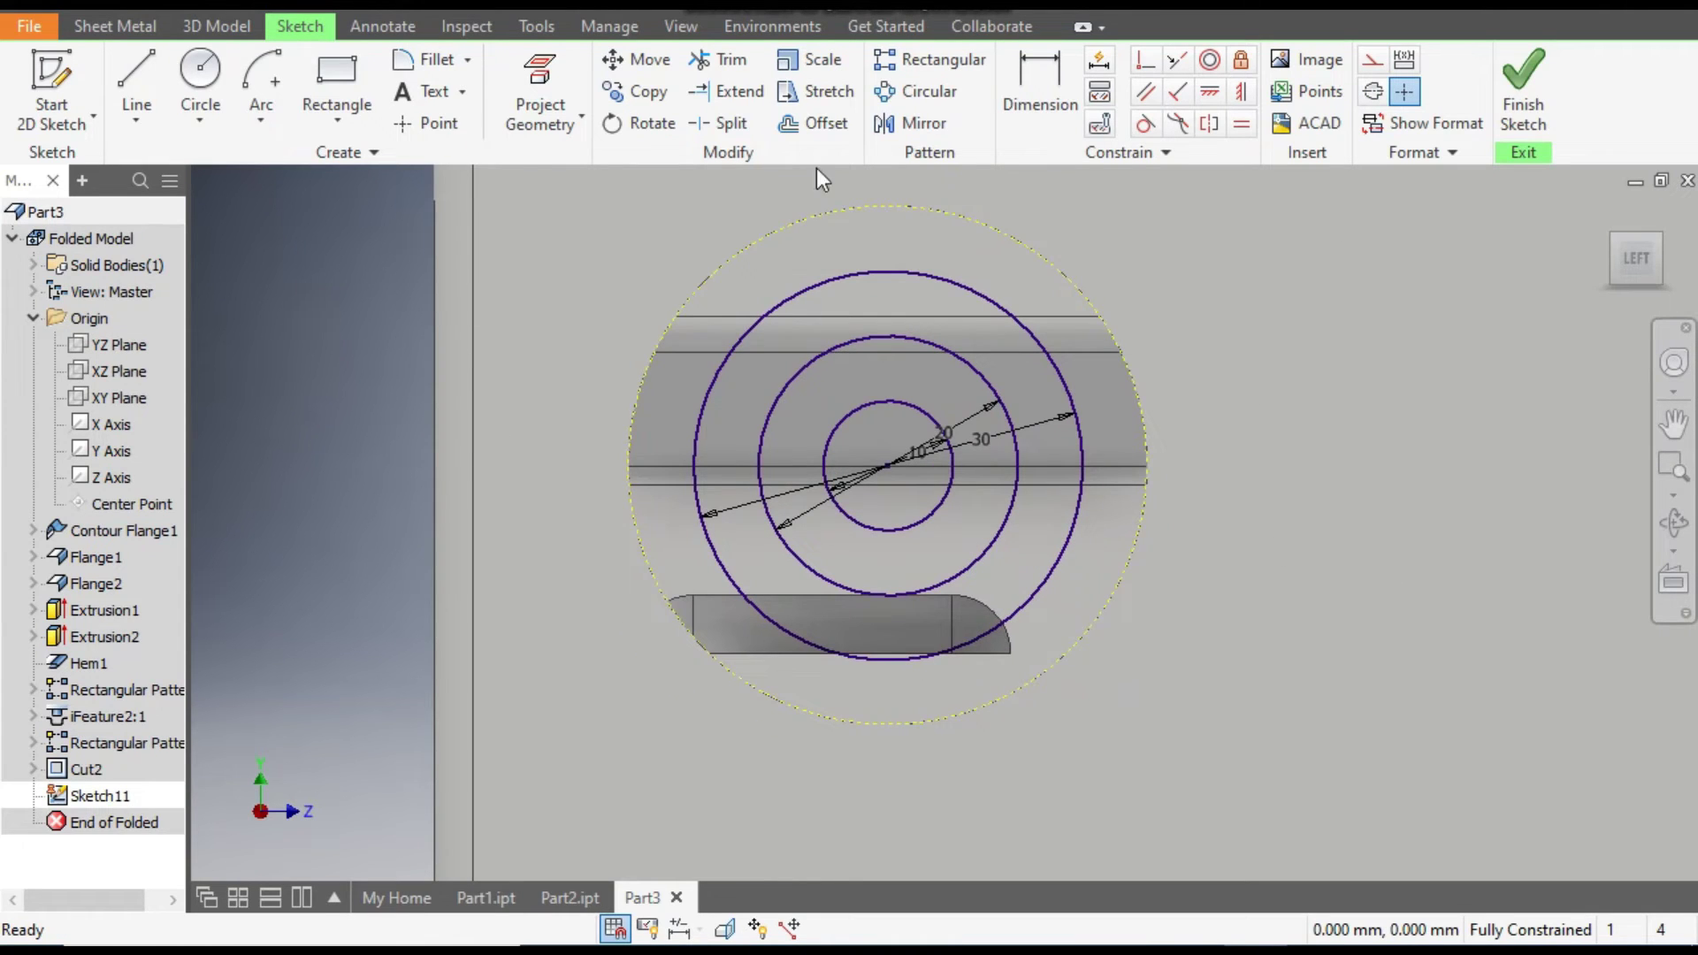
{"action": "left_click", "coordinate": [827, 133]}
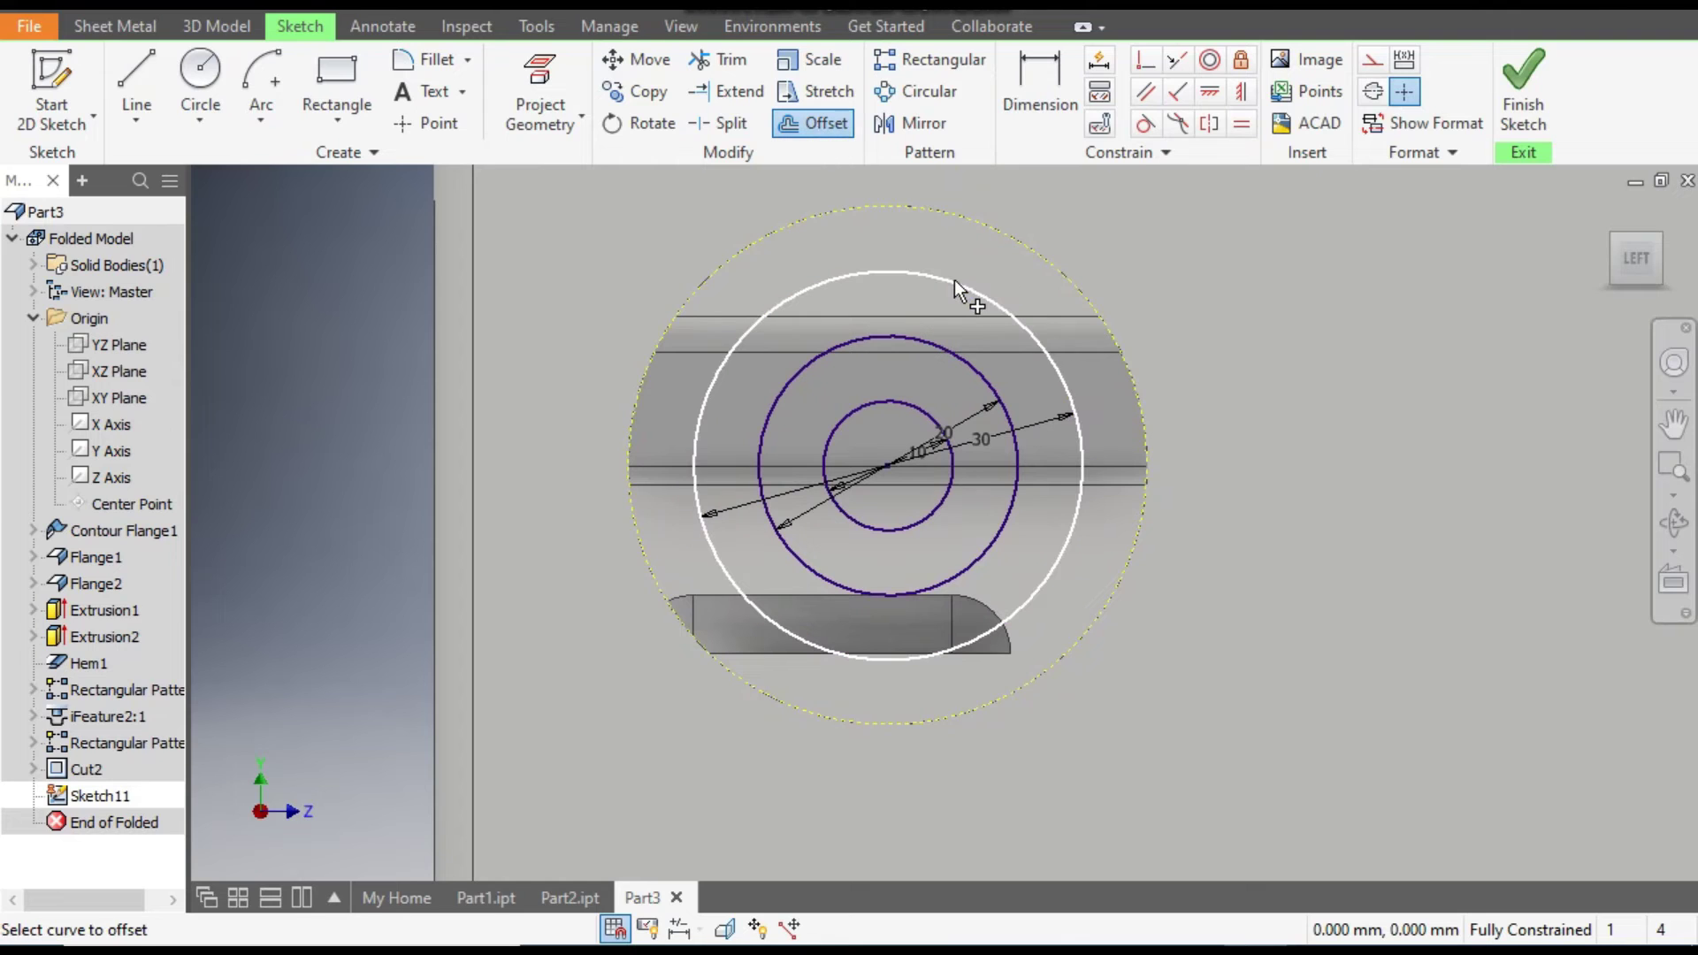
{"action": "left_click", "coordinate": [953, 280]}
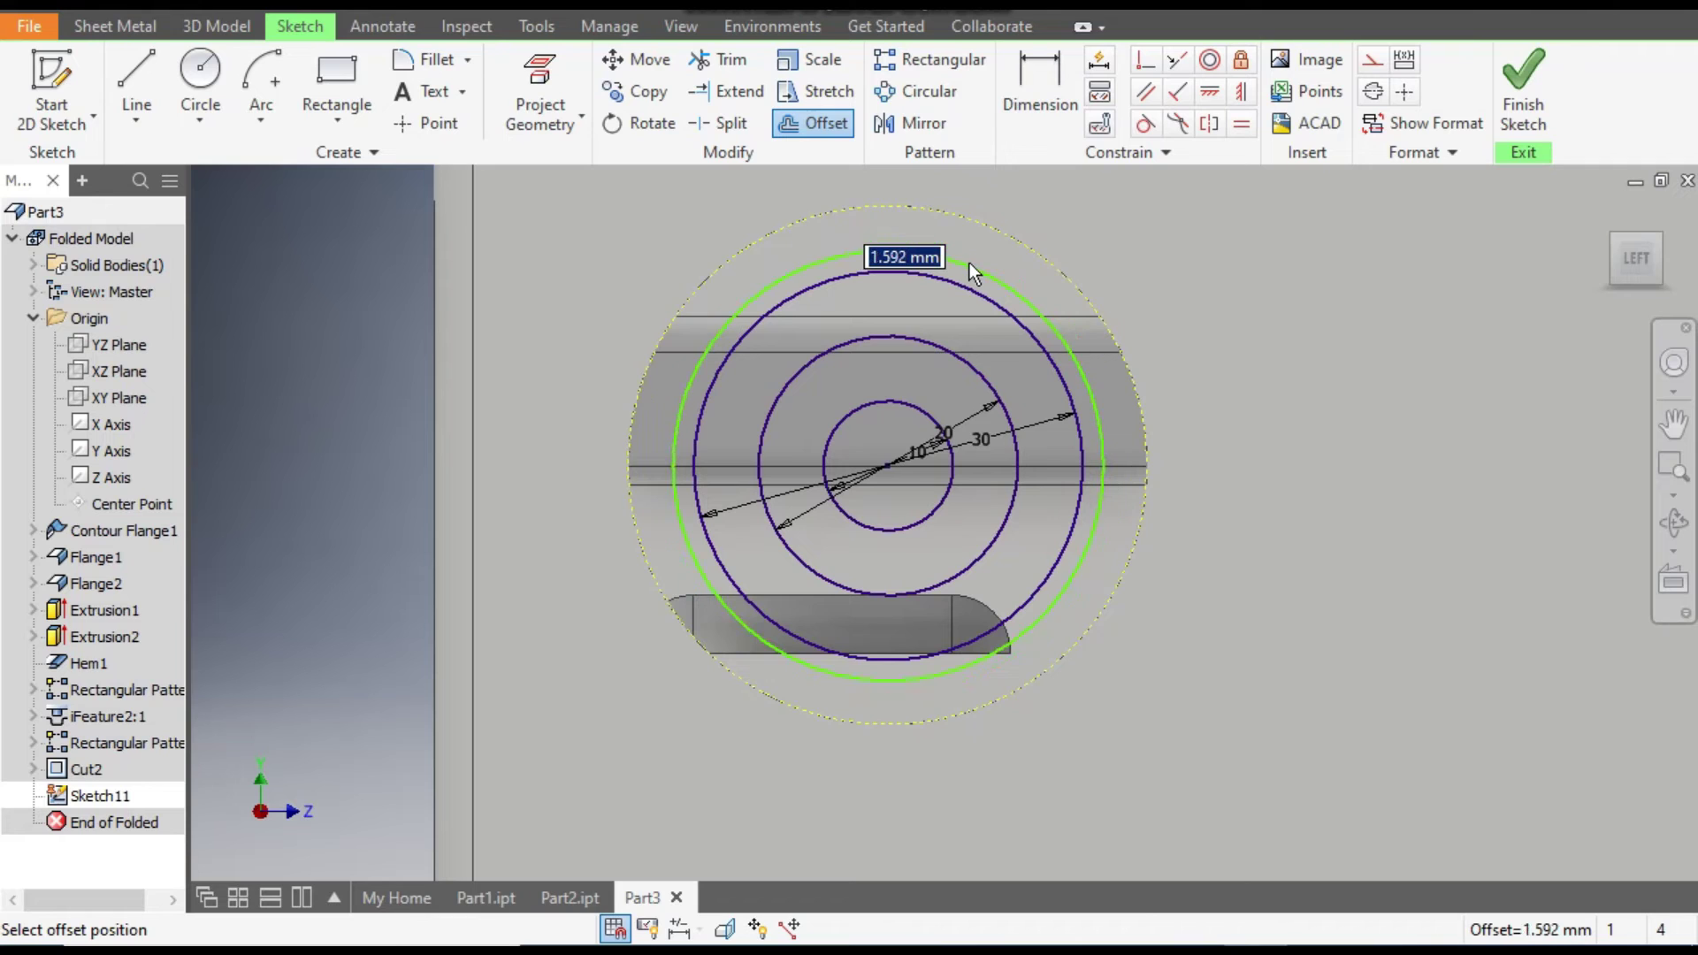
{"action": "type", "text": "1.5"}
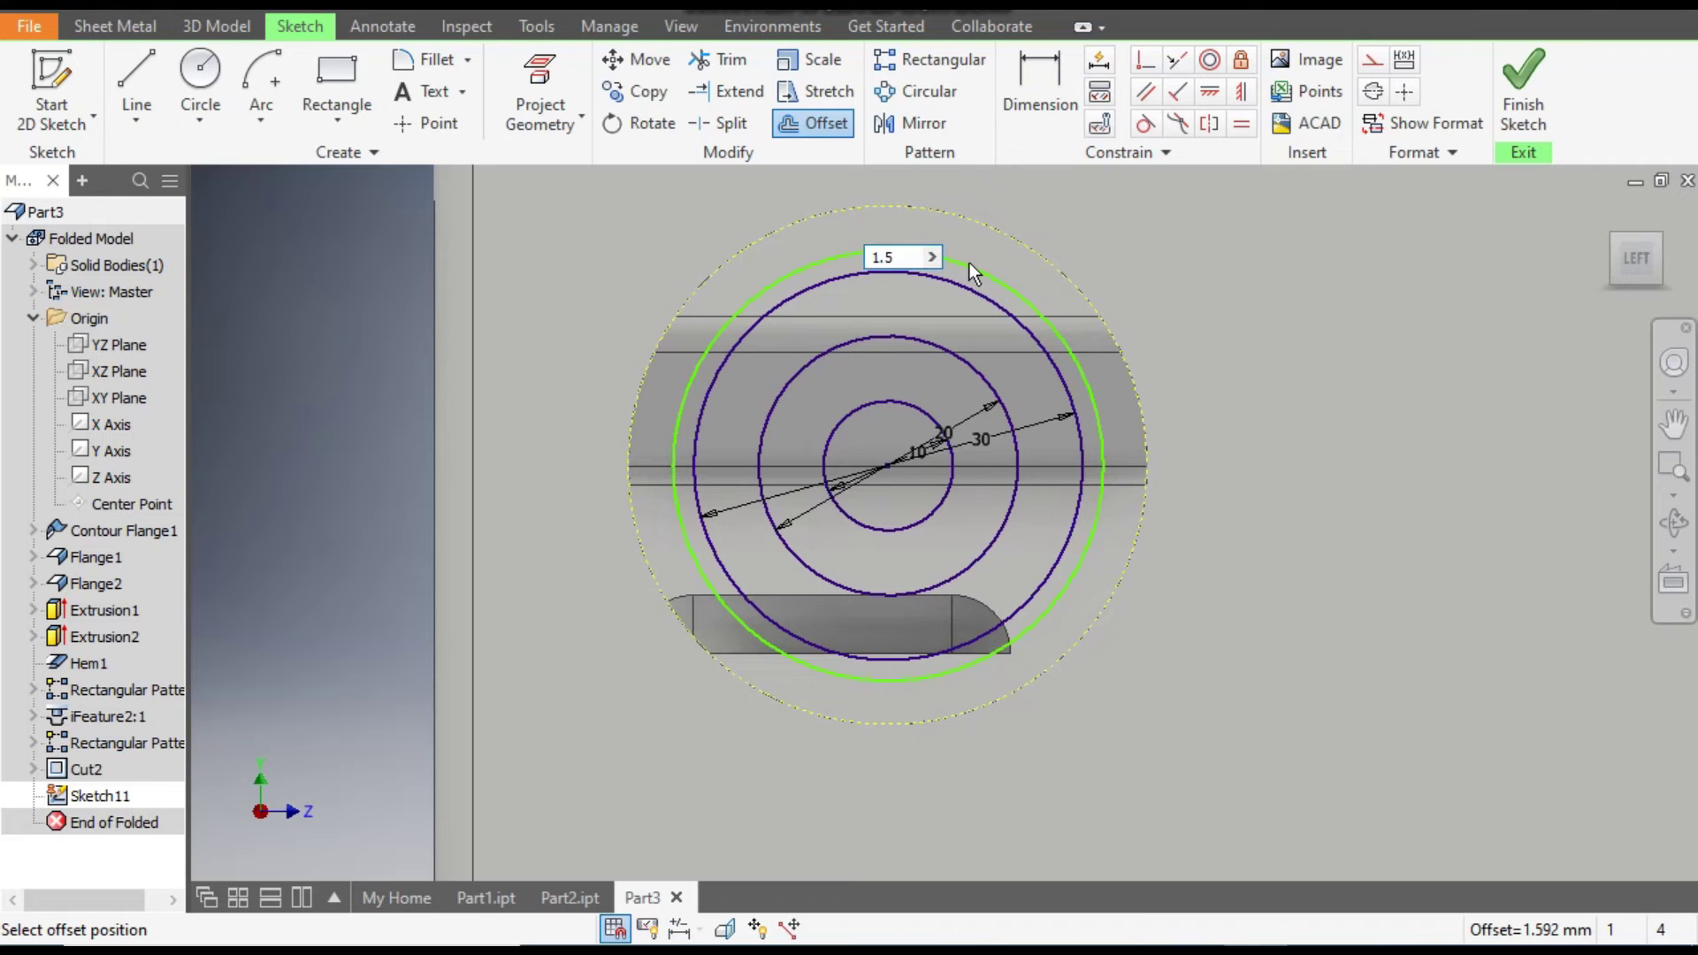
{"action": "key", "text": "Return"}
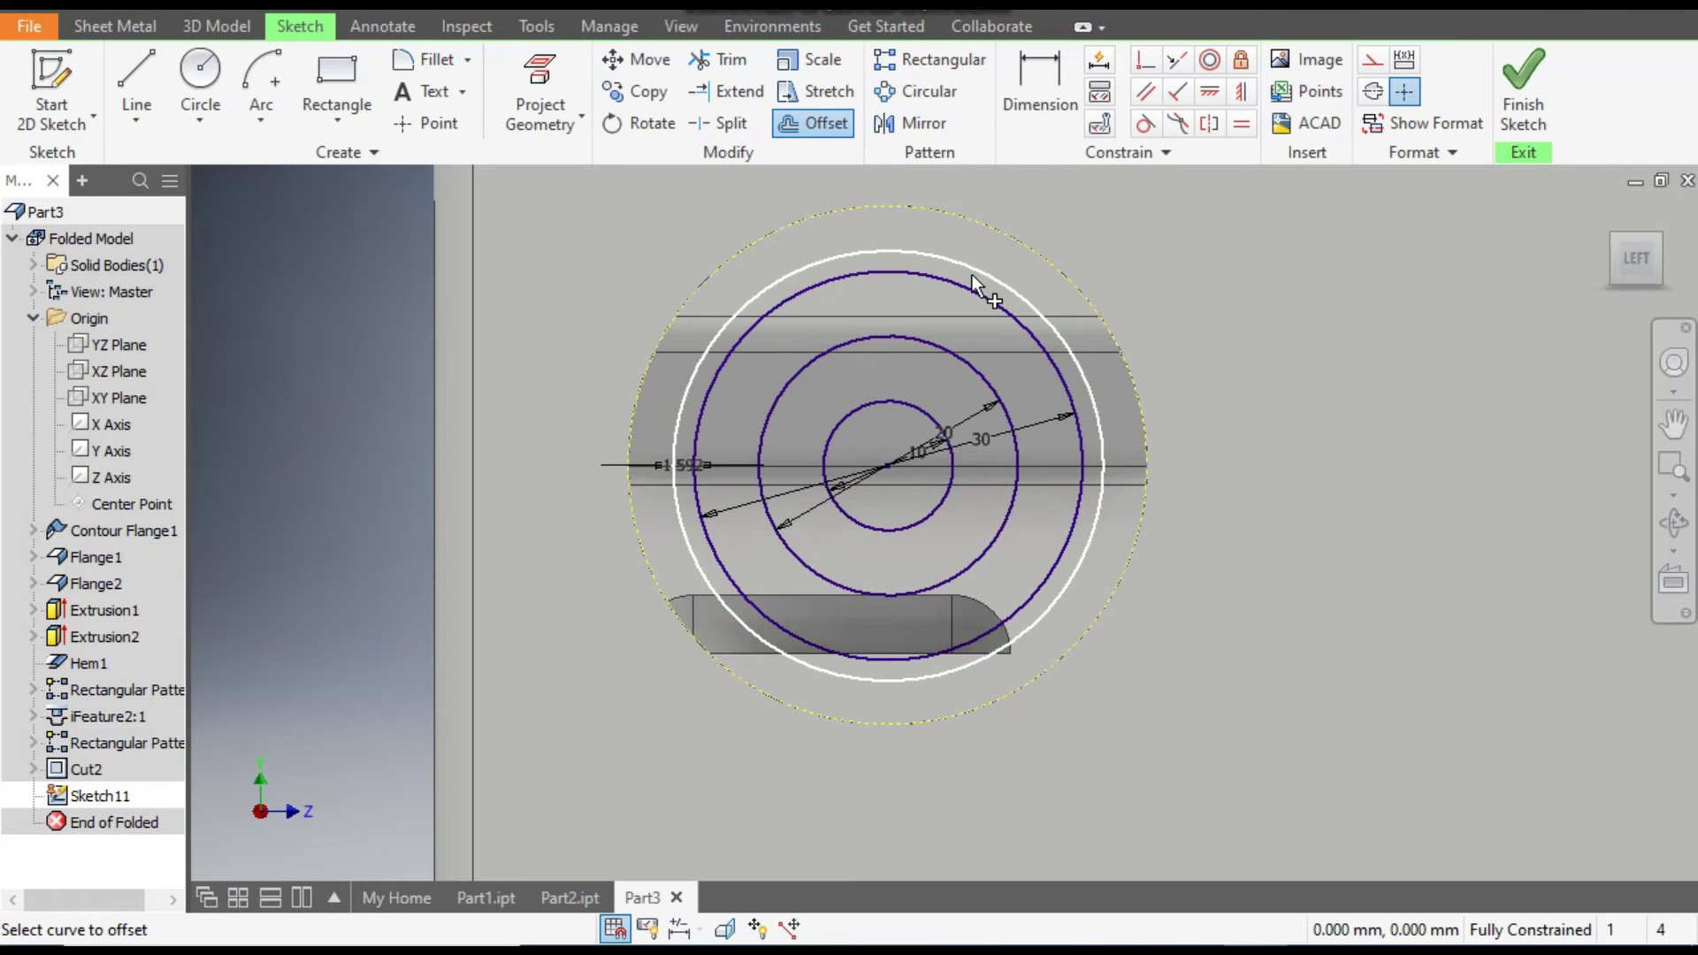
{"action": "left_click", "coordinate": [951, 348]}
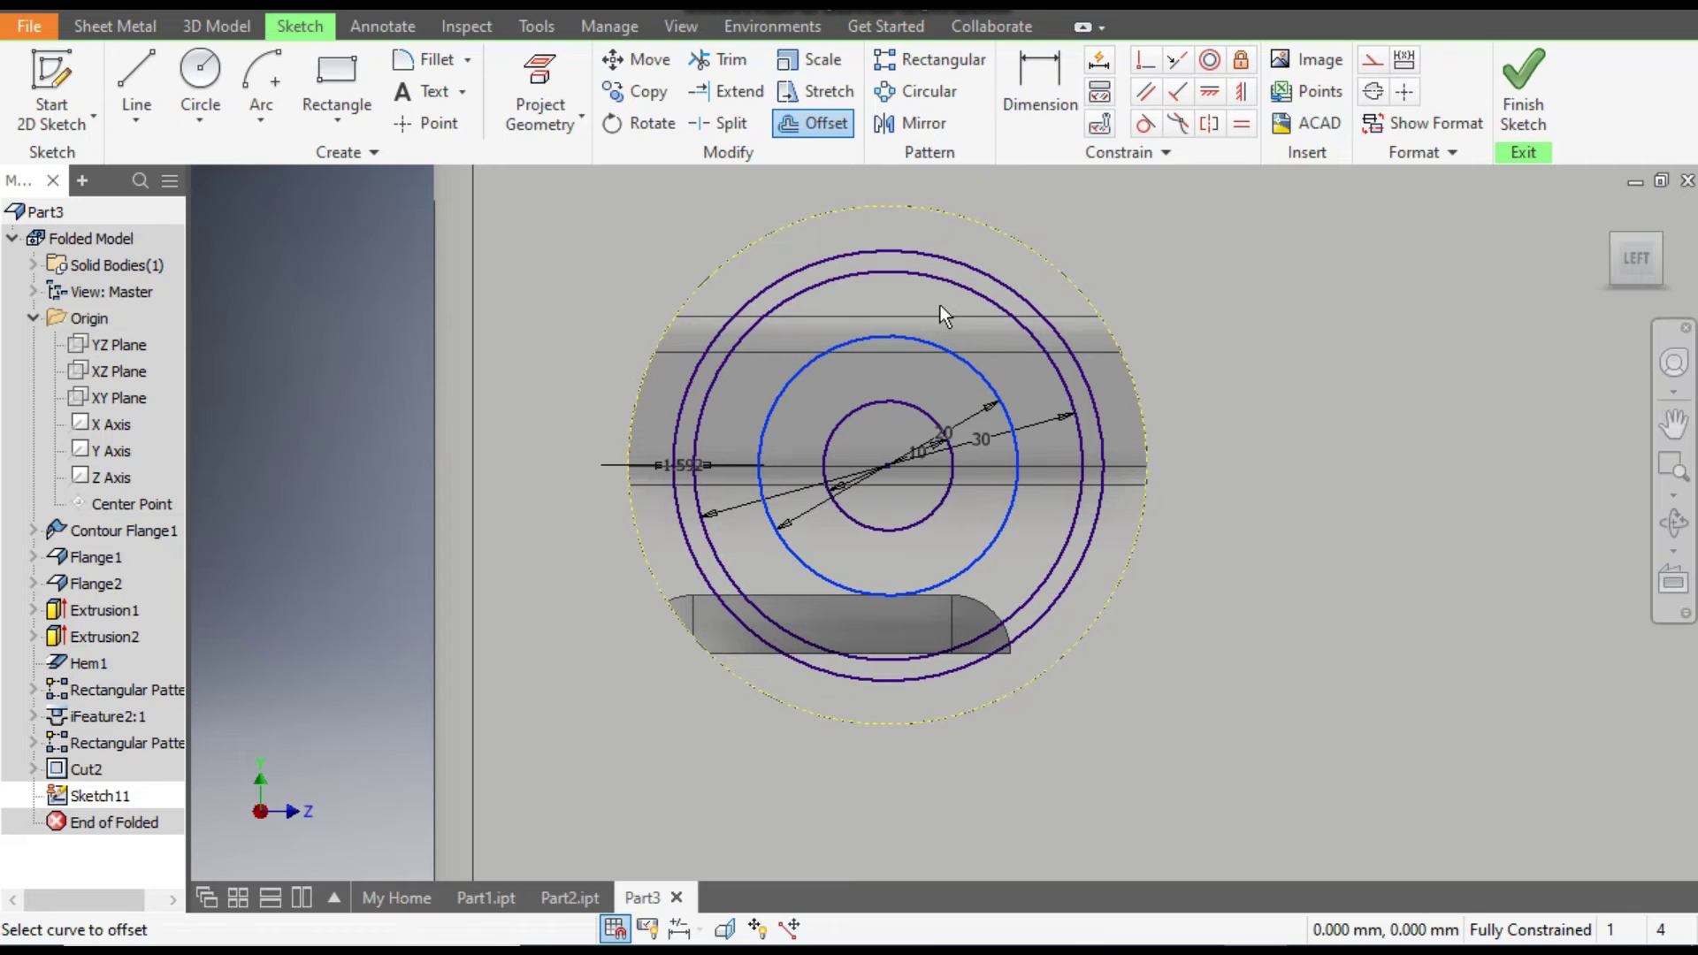
{"action": "type", "text": "1.855"}
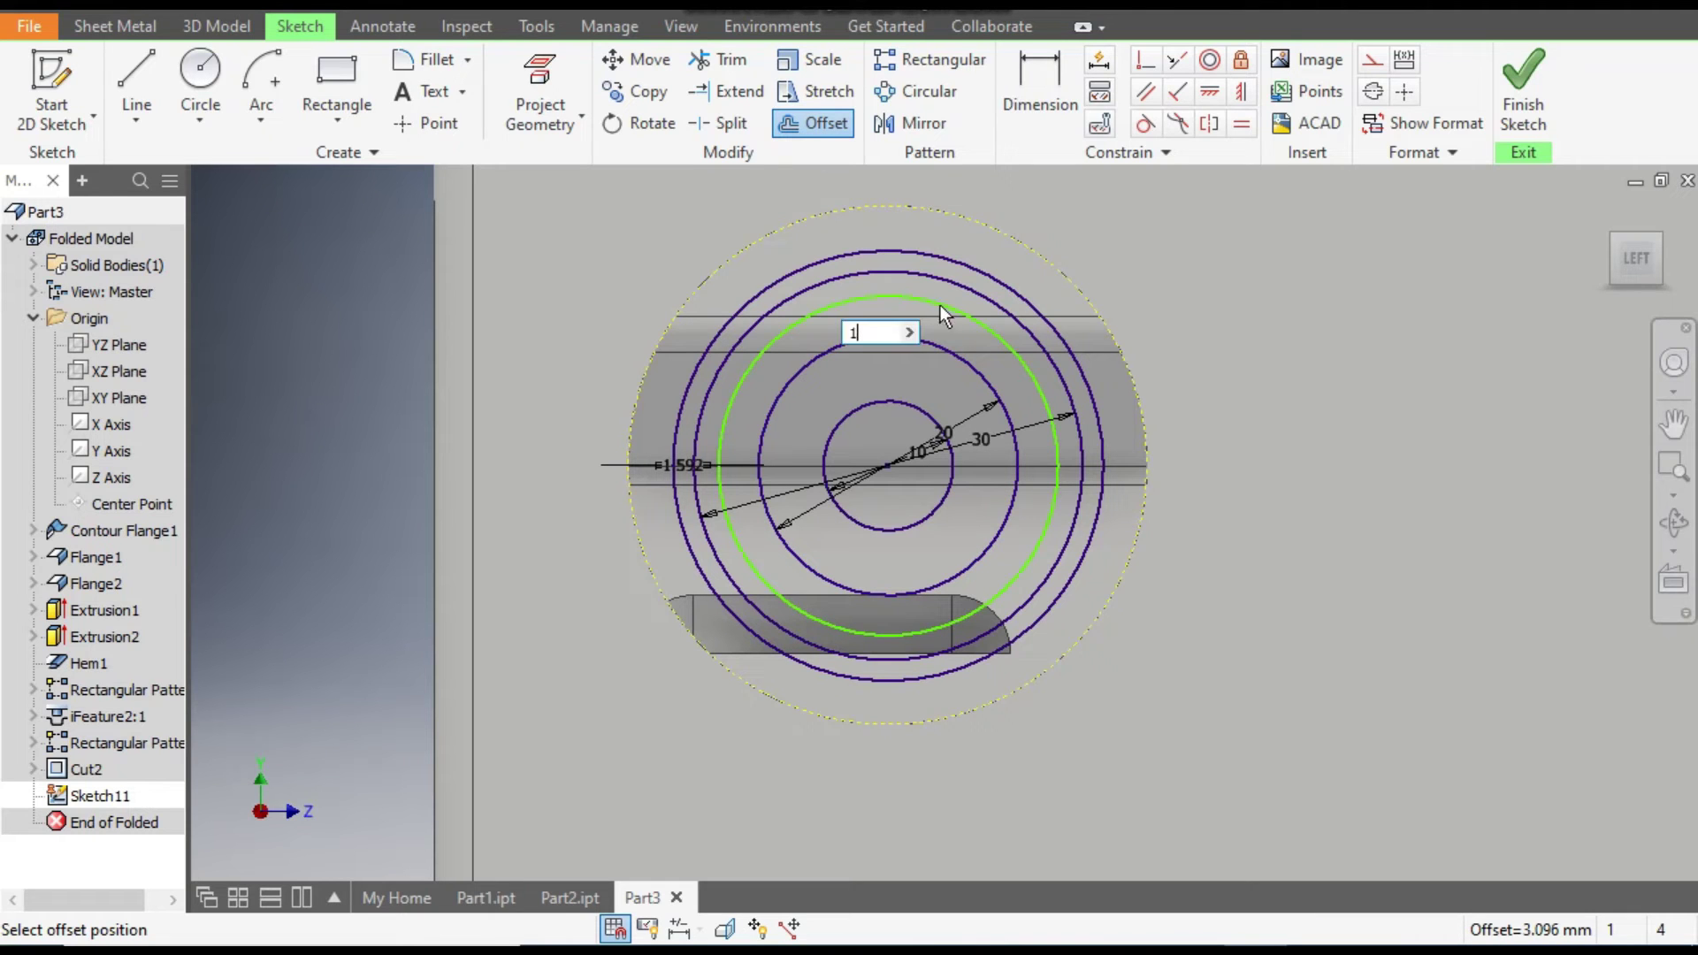
{"action": "key", "text": "Return"}
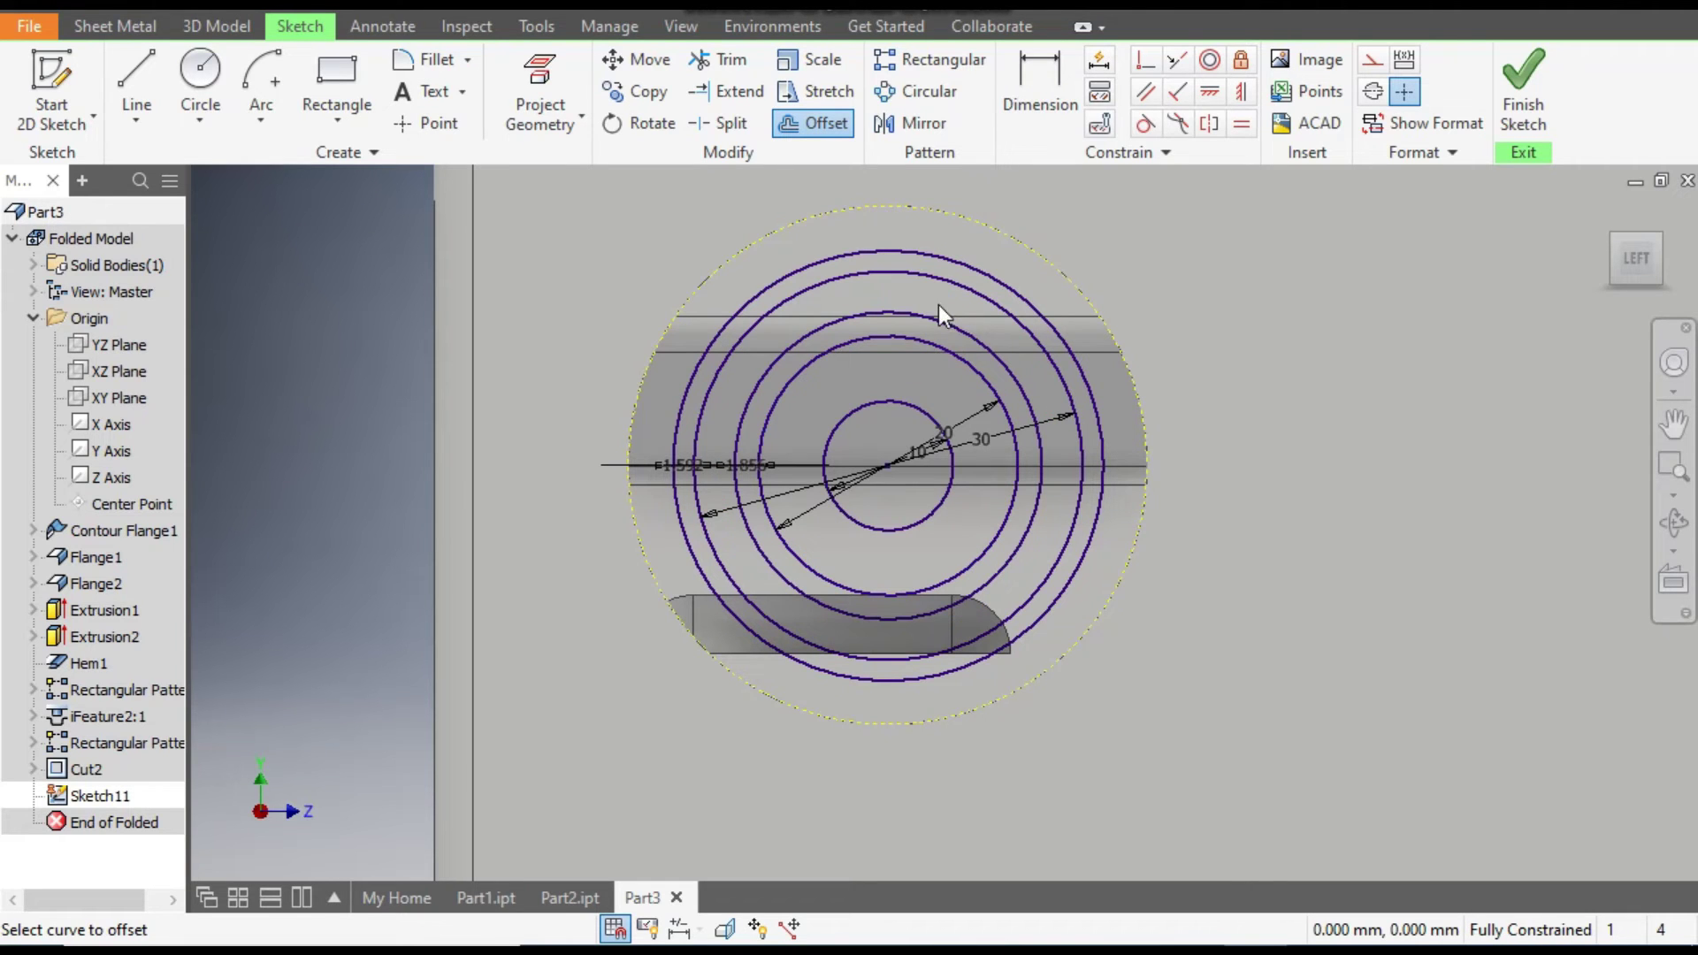
{"action": "key", "text": "Escape"}
- Set the offset dimensions outside the 20 mm and 30 mm circles to 1.5 mm each
{"action": "scroll", "coordinate": [694, 446], "scroll_direction": "up", "scroll_amount": 5}
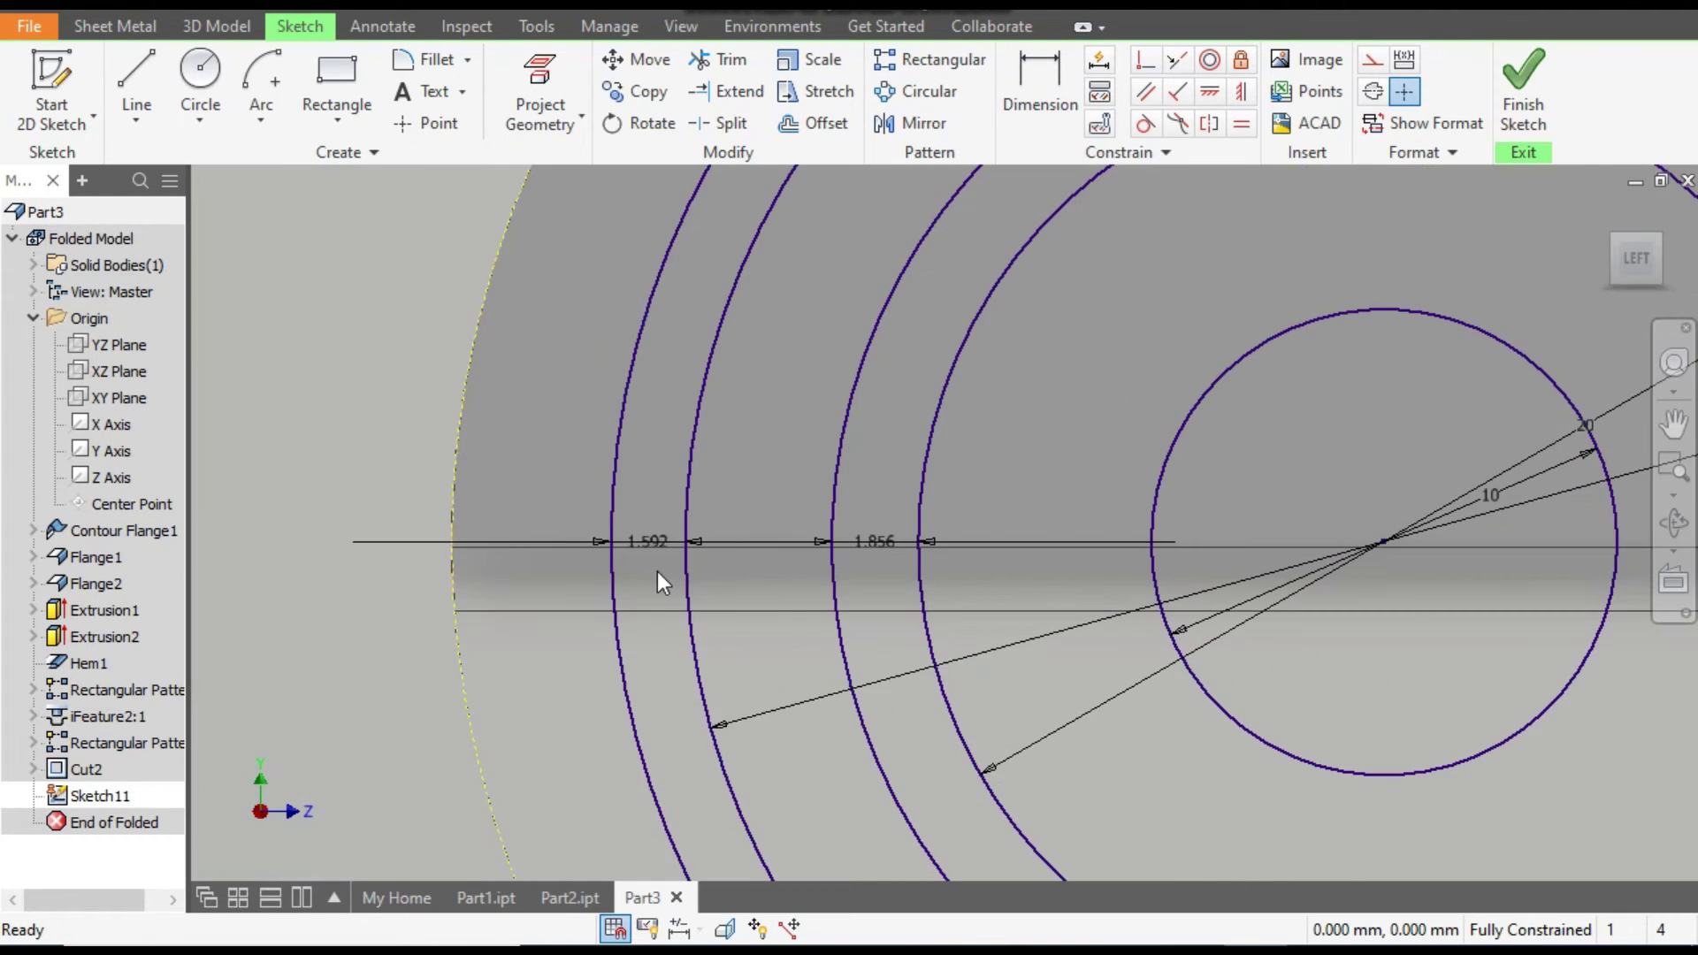
{"action": "scroll", "coordinate": [637, 571], "scroll_direction": "up", "scroll_amount": 3}
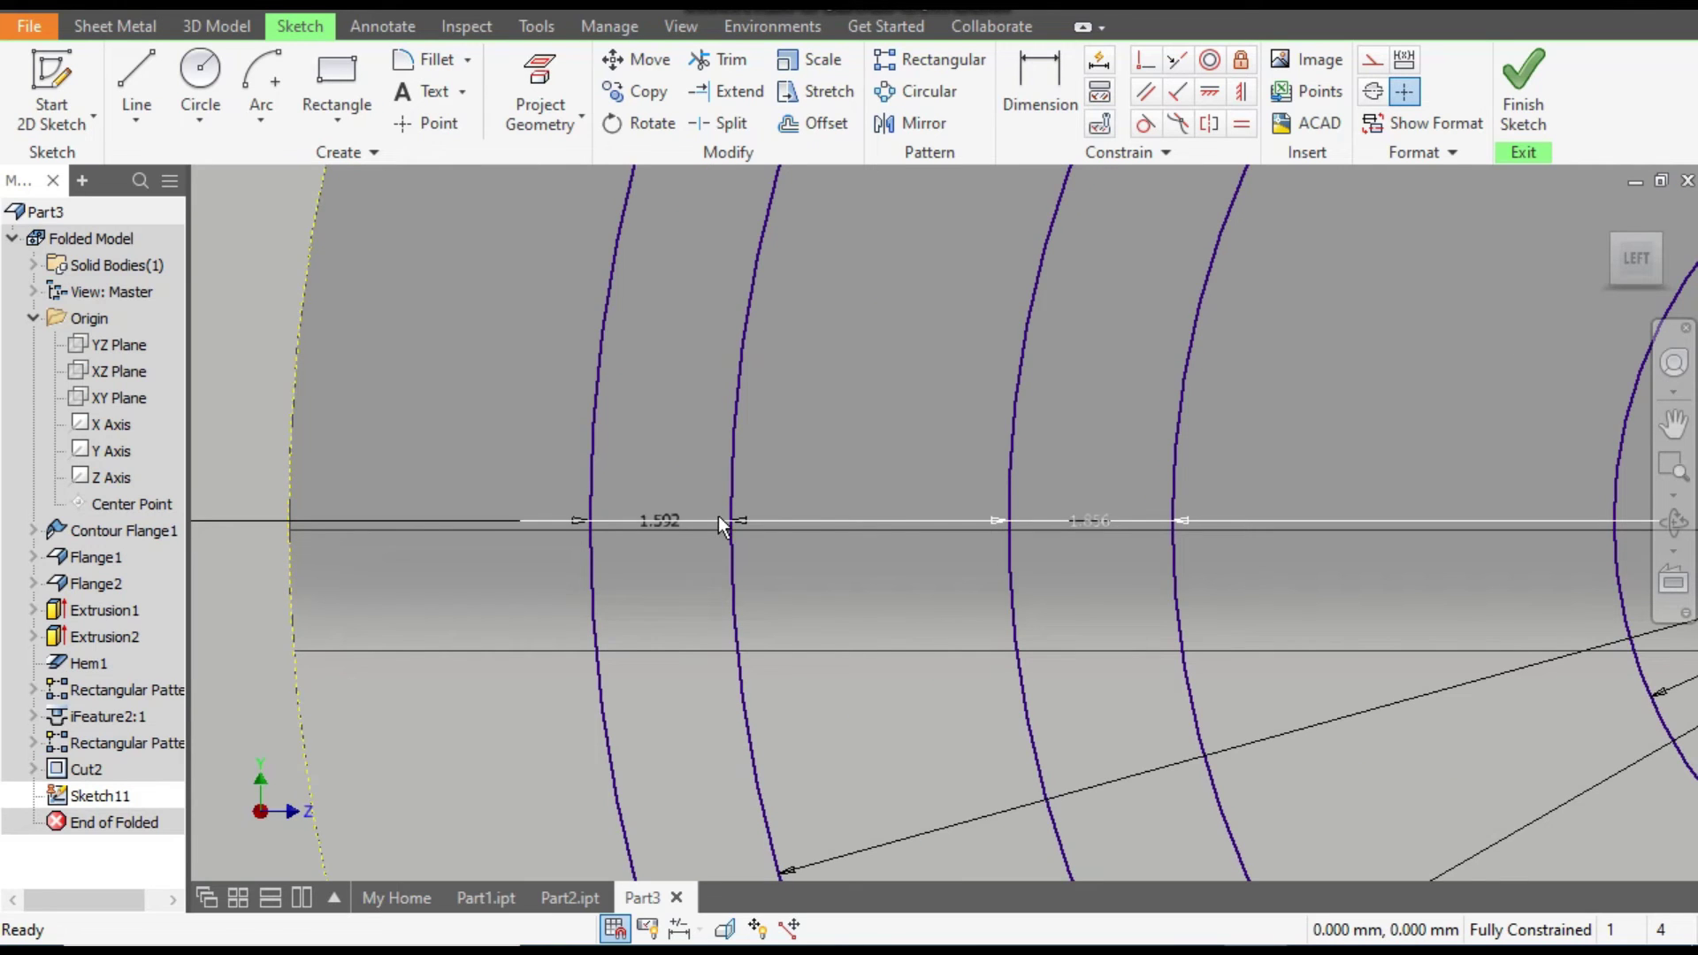
{"action": "double_click", "coordinate": [670, 520]}
{"action": "type", "text": "1.5"}
{"action": "key", "text": "Return"}
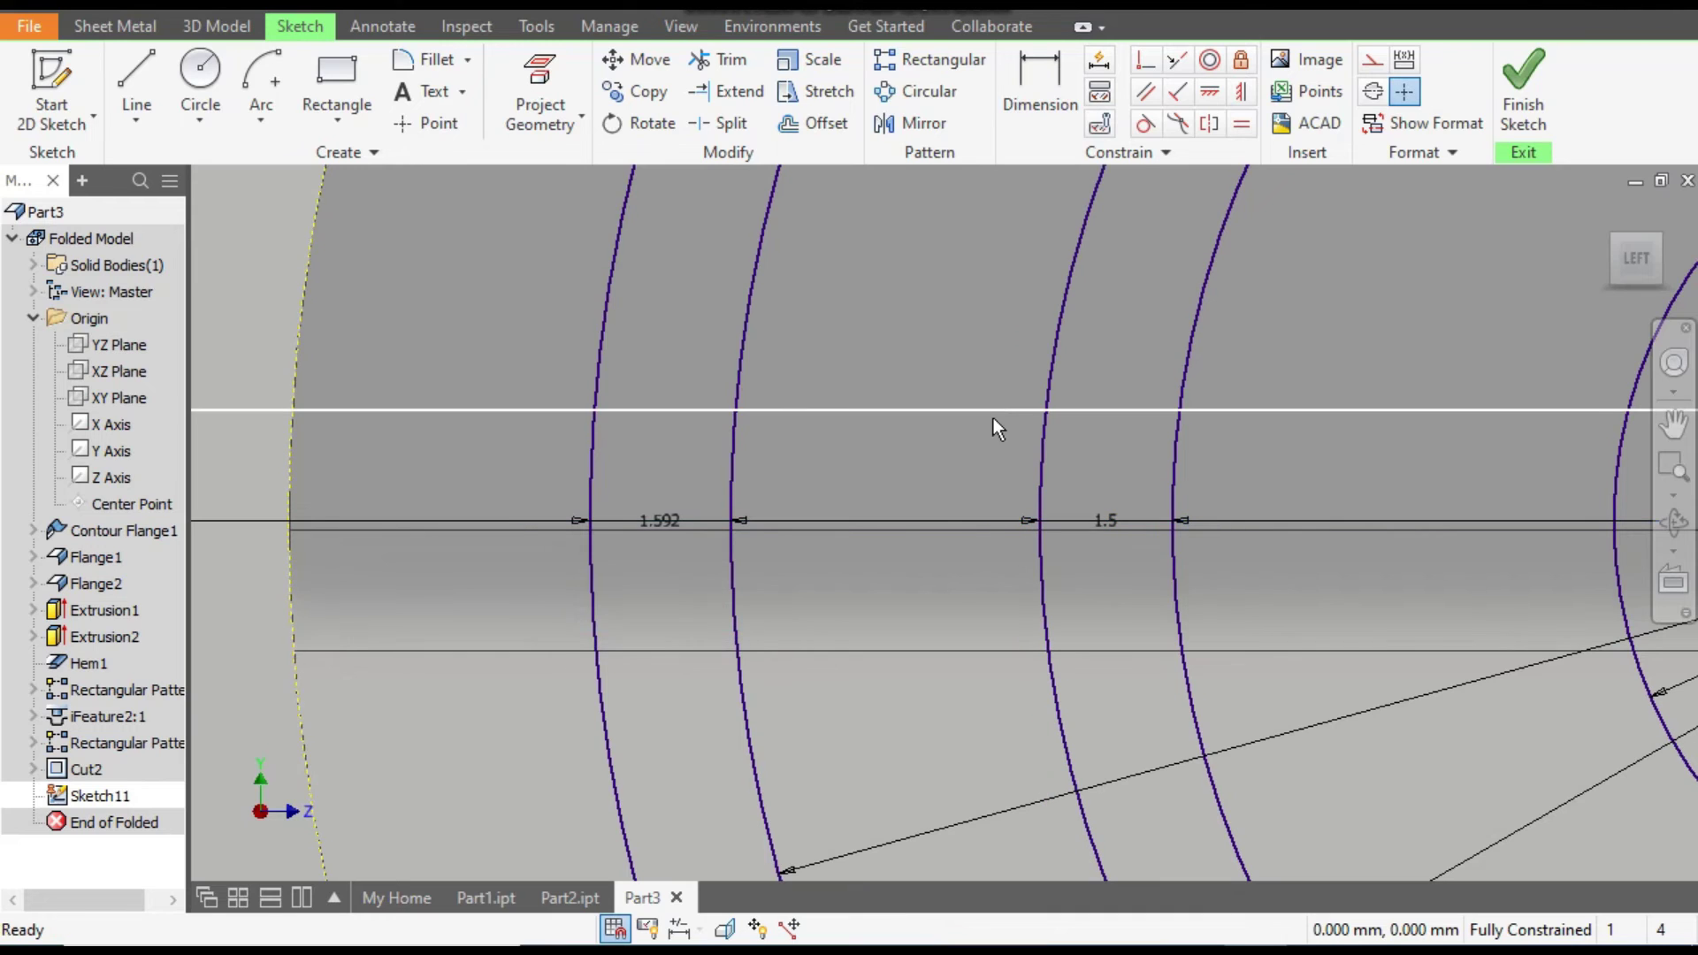
{"action": "double_click", "coordinate": [492, 520]}
{"action": "type", "text": "1.5"}
{"action": "key", "text": "Return"}
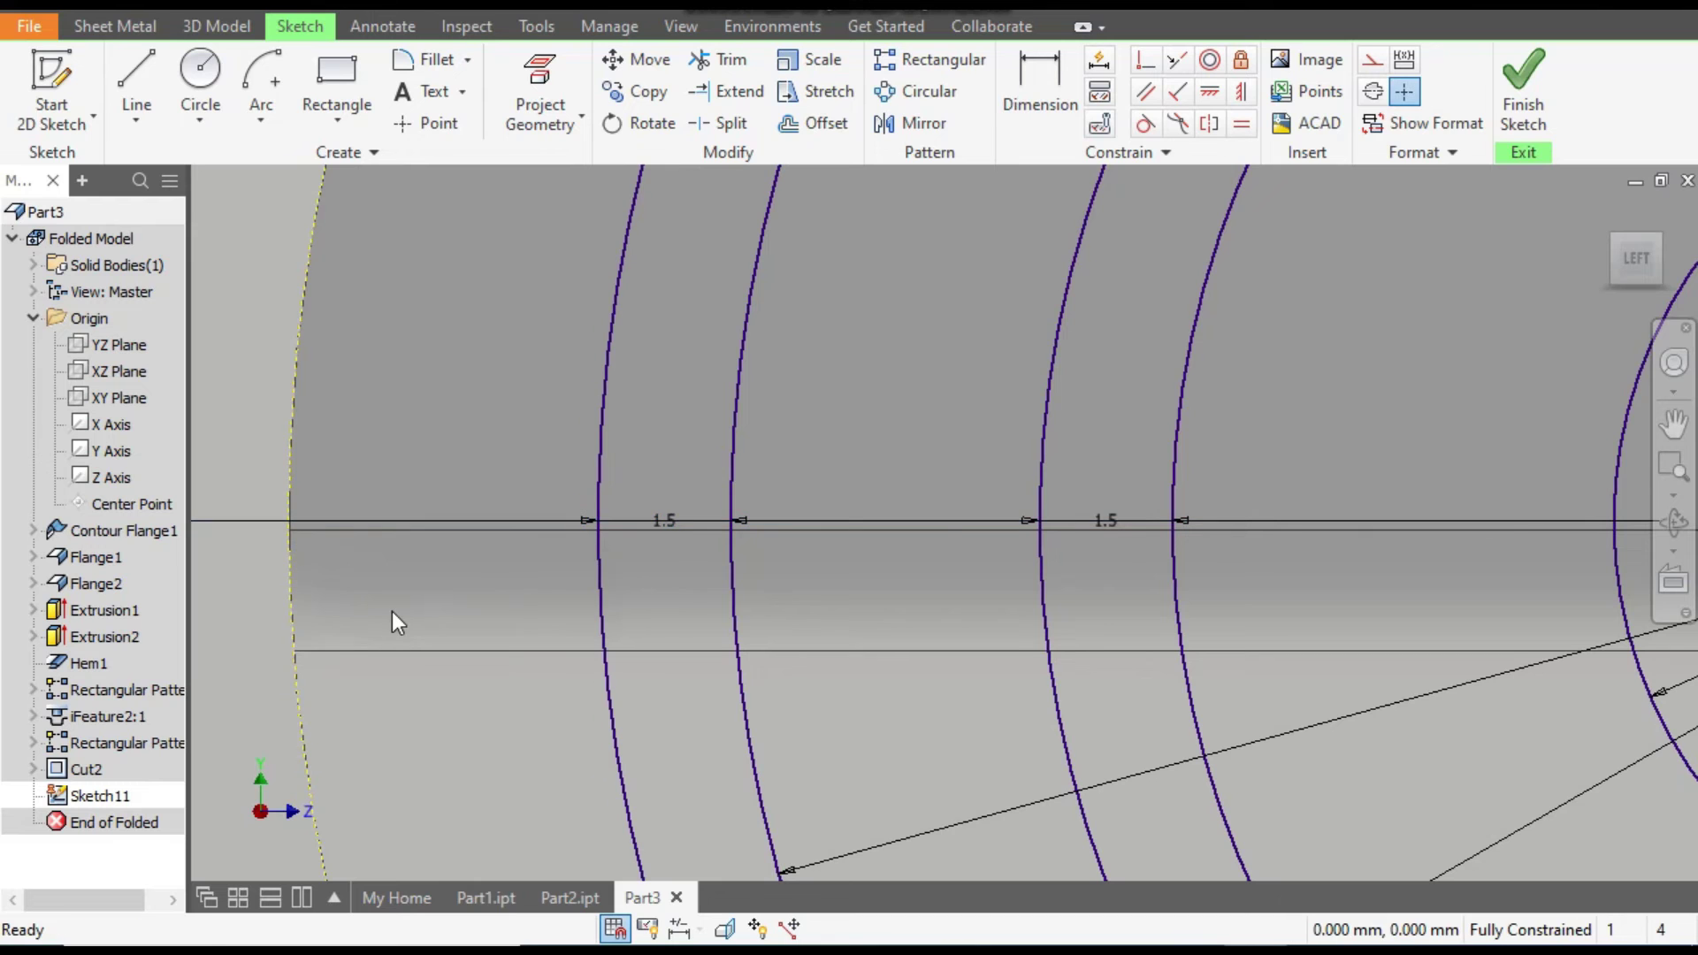
{"action": "scroll", "coordinate": [741, 559], "scroll_direction": "up", "scroll_amount": 4}
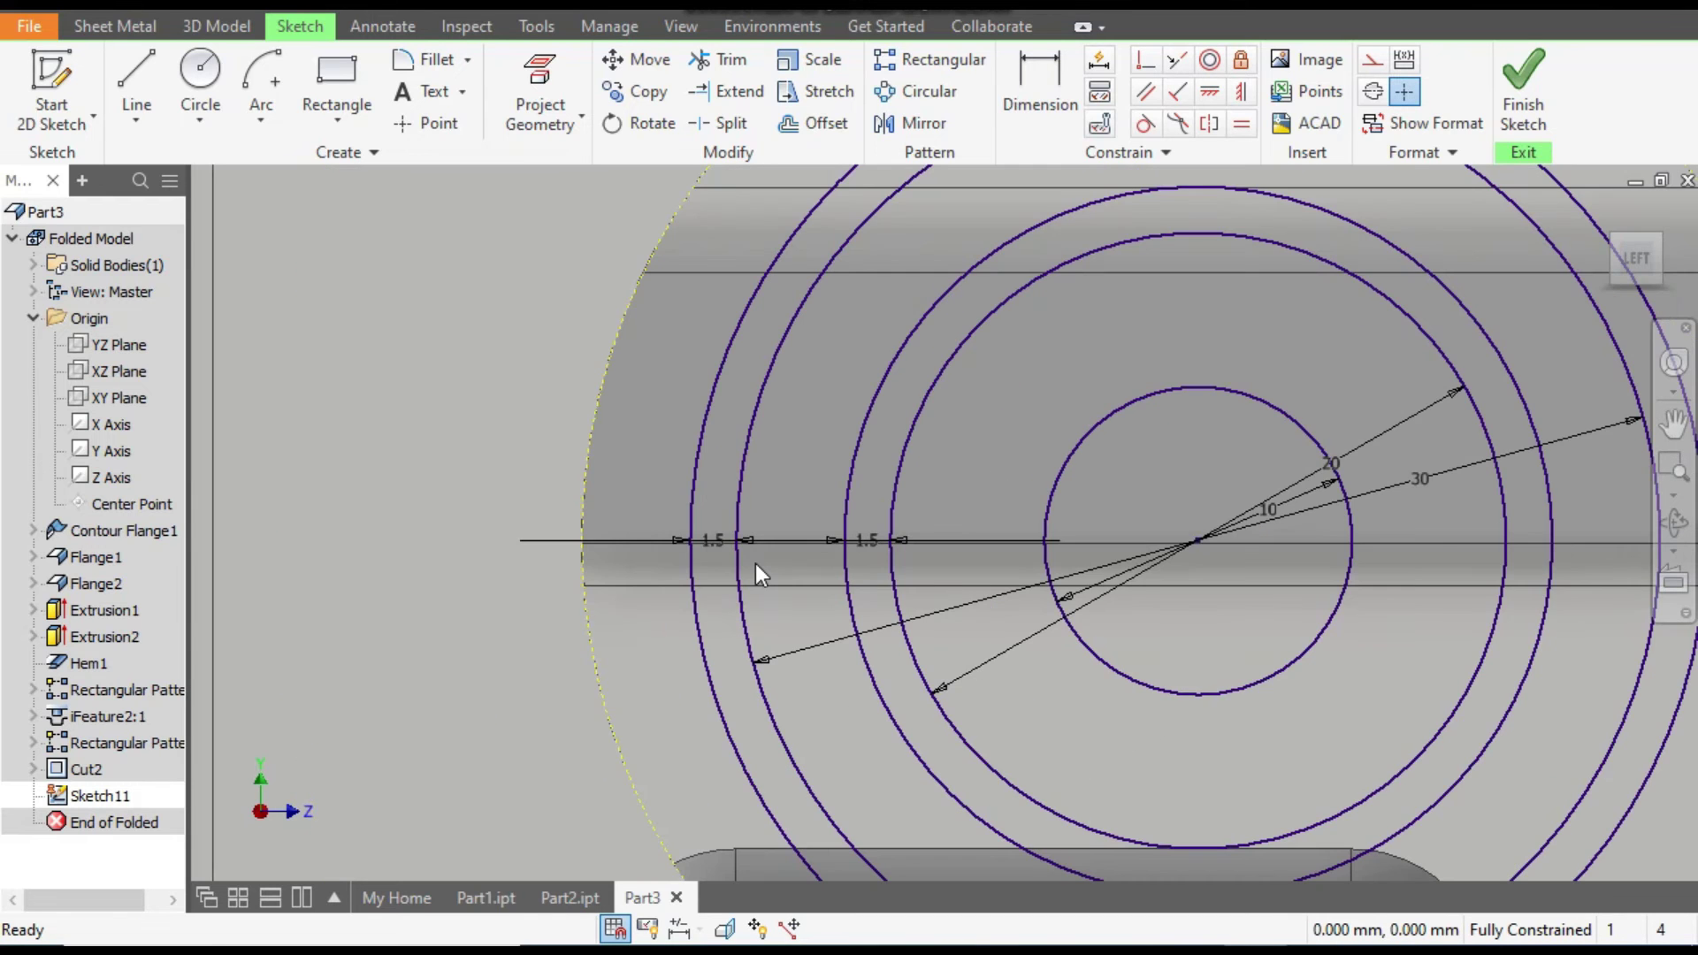
{"action": "scroll", "coordinate": [755, 564], "scroll_direction": "up", "scroll_amount": 3}
{"action": "middle_click_drag", "start_coordinate": [755, 565], "coordinate": [831, 486]}
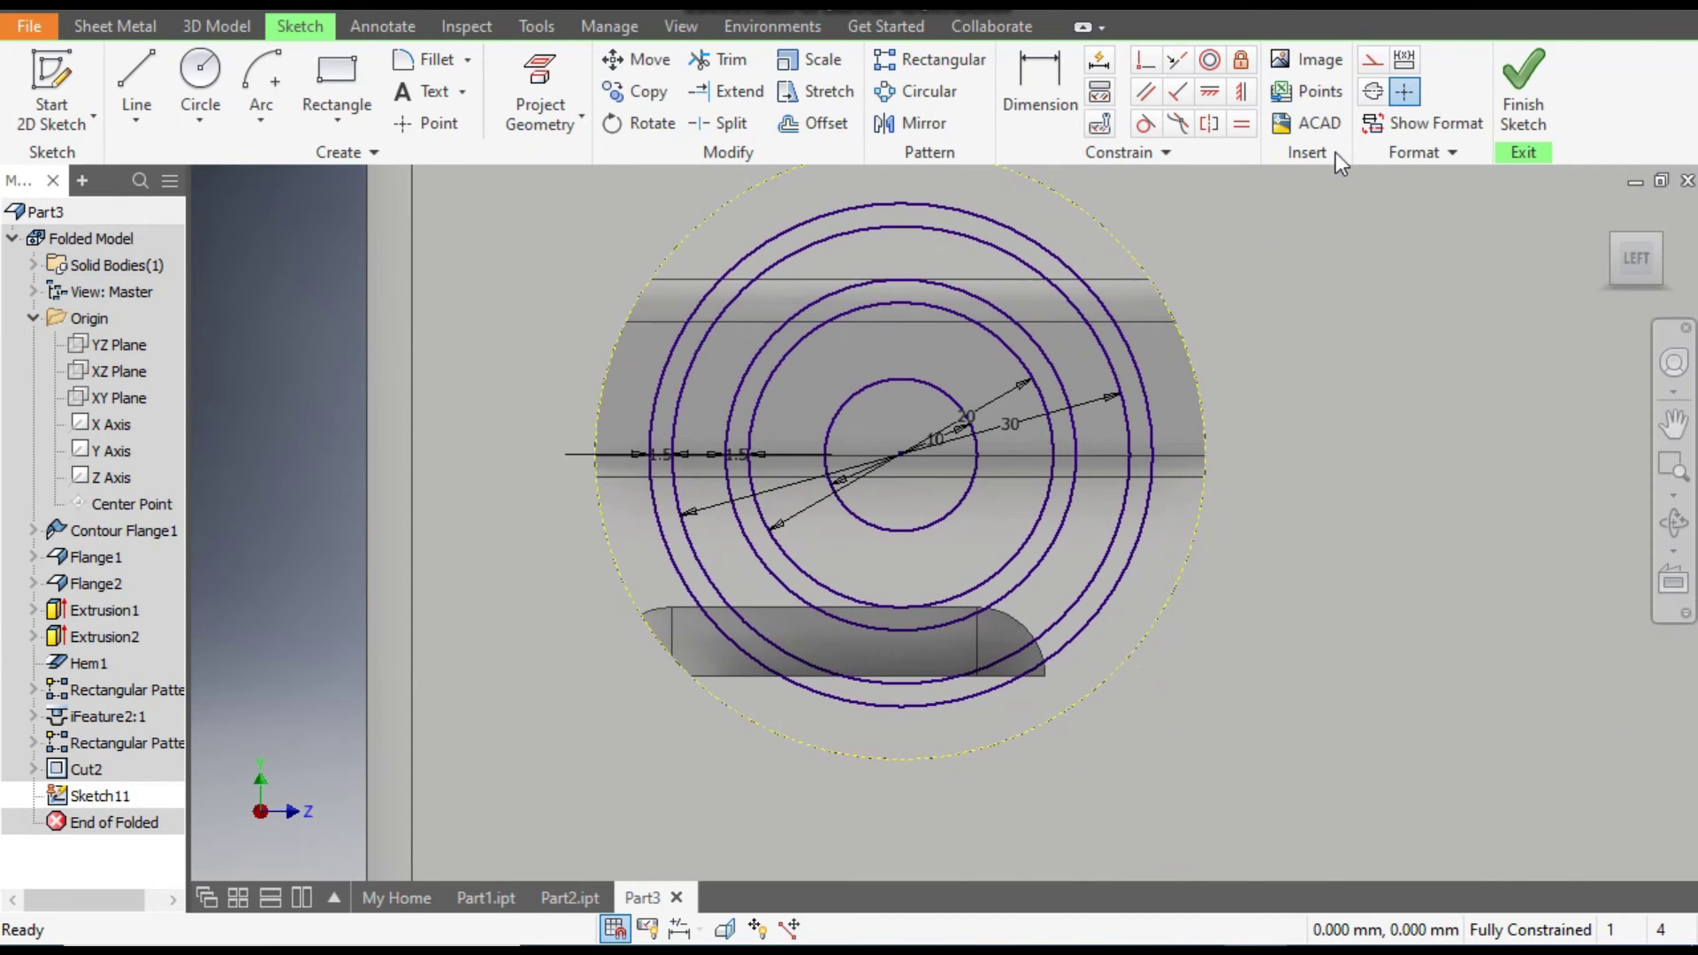
- Finish the sketch and create a sheet metal Face from the central 10 mm circle and the two 1.5 mm wide rings
{"action": "left_click", "coordinate": [1529, 84]}
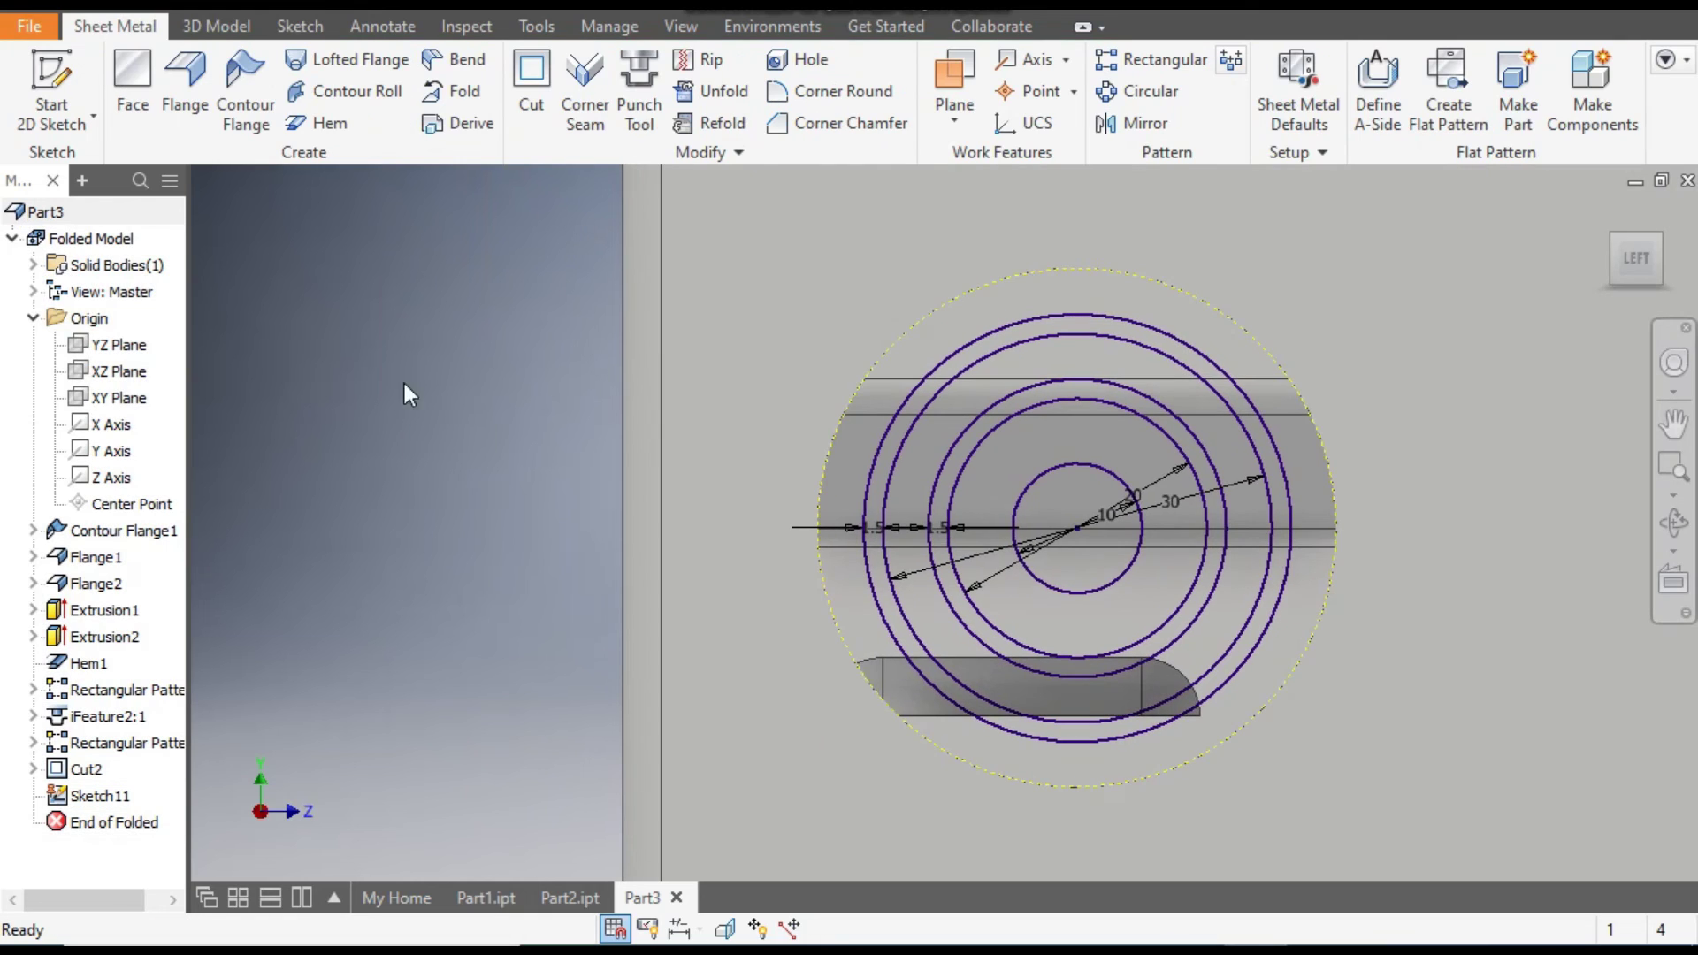
{"action": "left_click", "coordinate": [140, 71]}
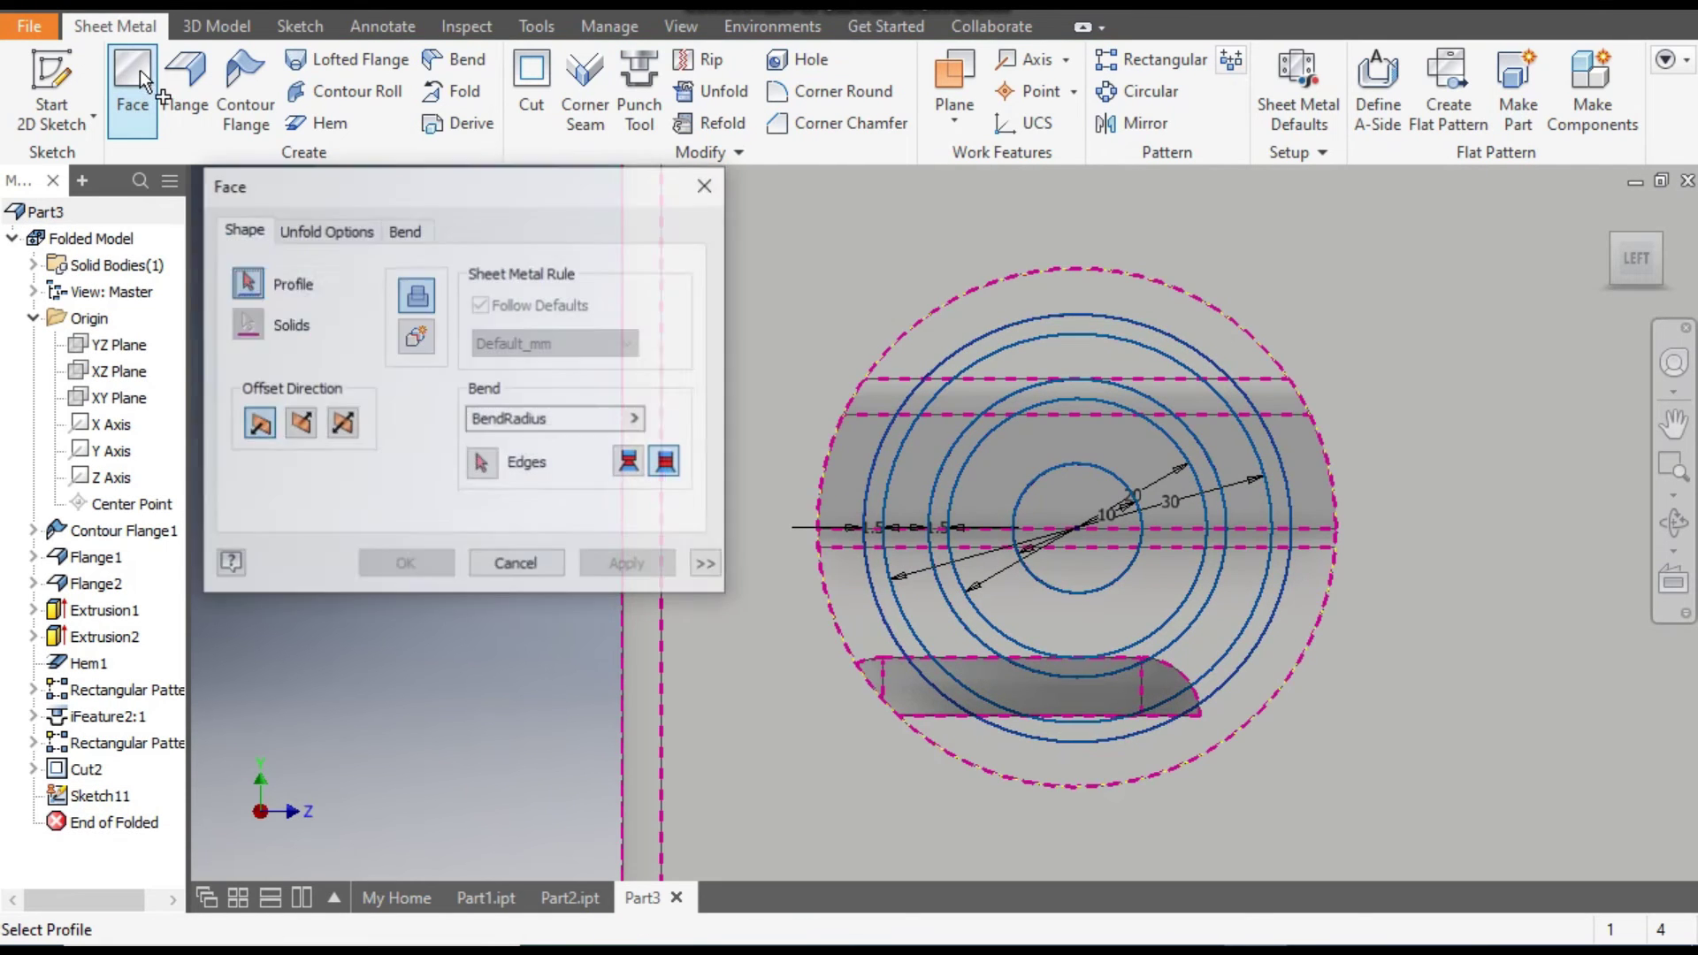
{"action": "left_click", "coordinate": [1082, 507]}
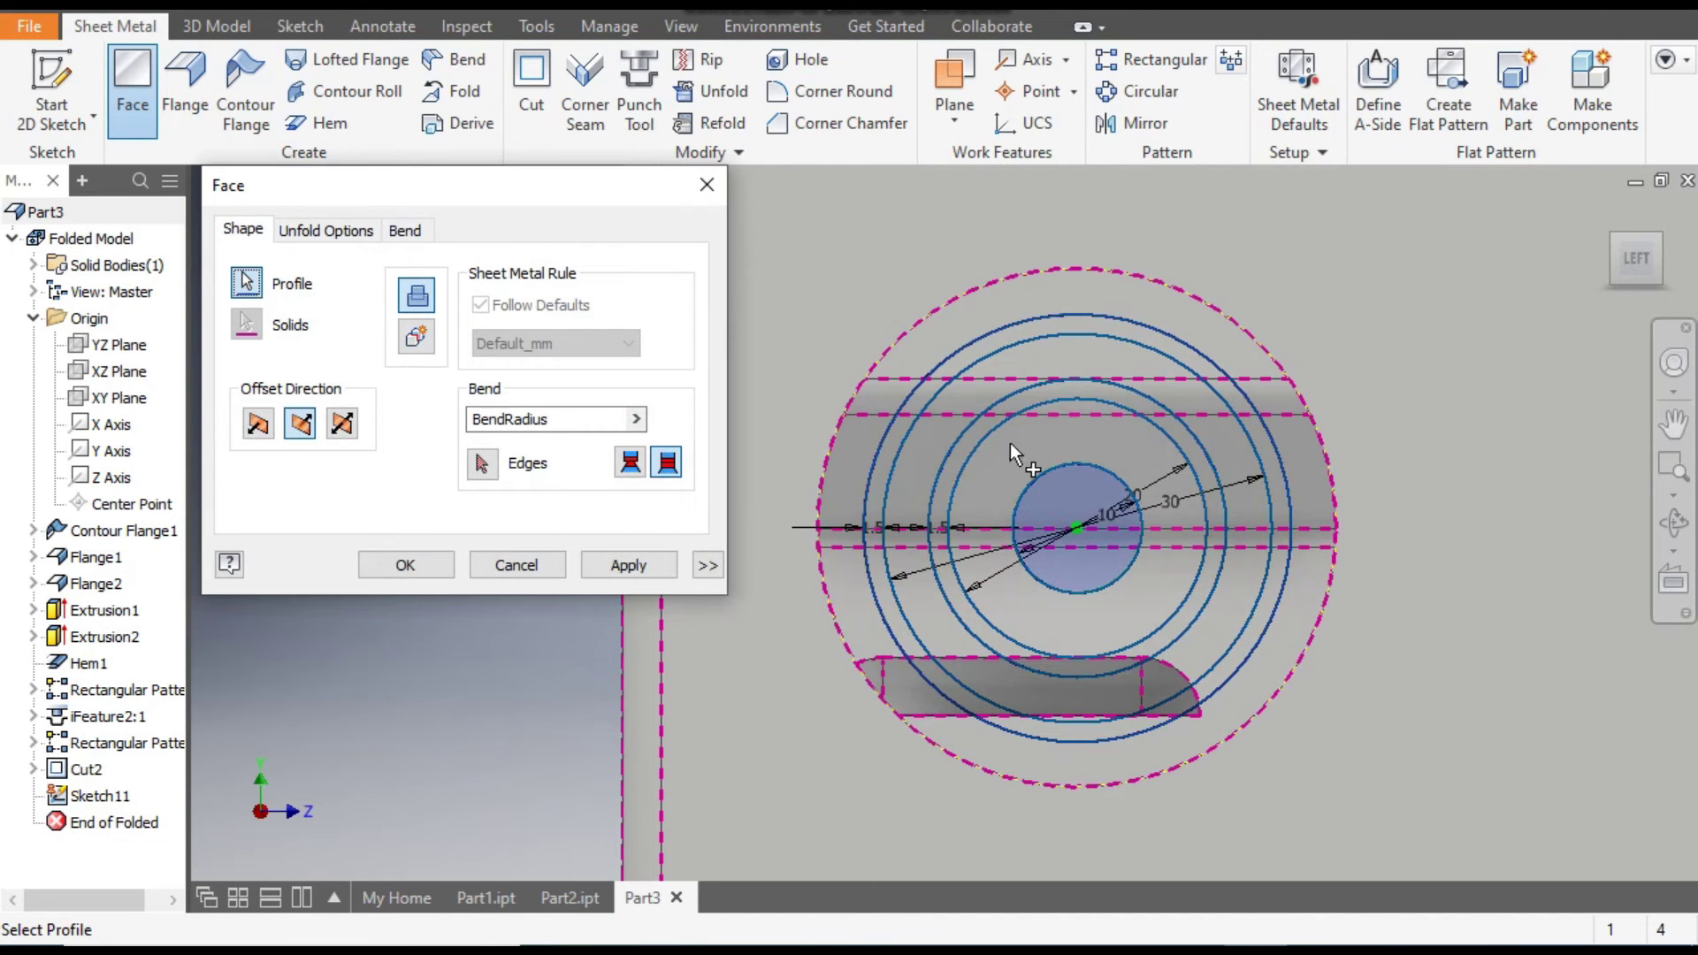
{"action": "left_click", "coordinate": [970, 444]}
{"action": "left_click", "coordinate": [895, 425]}
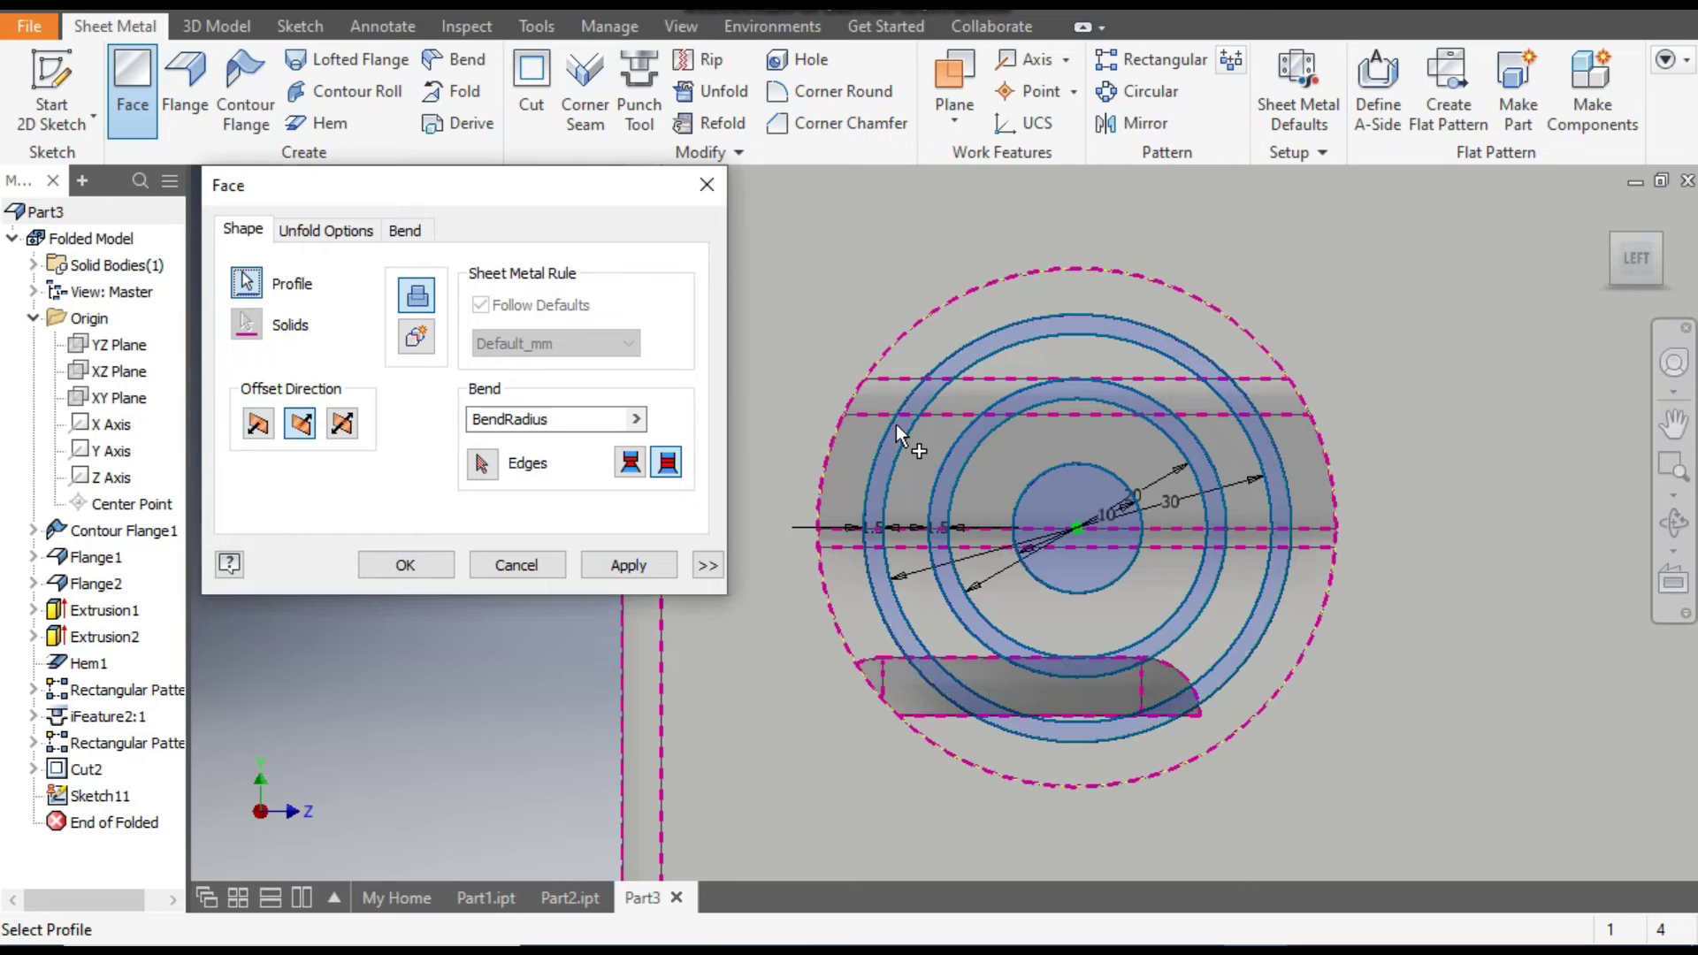
{"action": "left_click", "coordinate": [404, 564]}
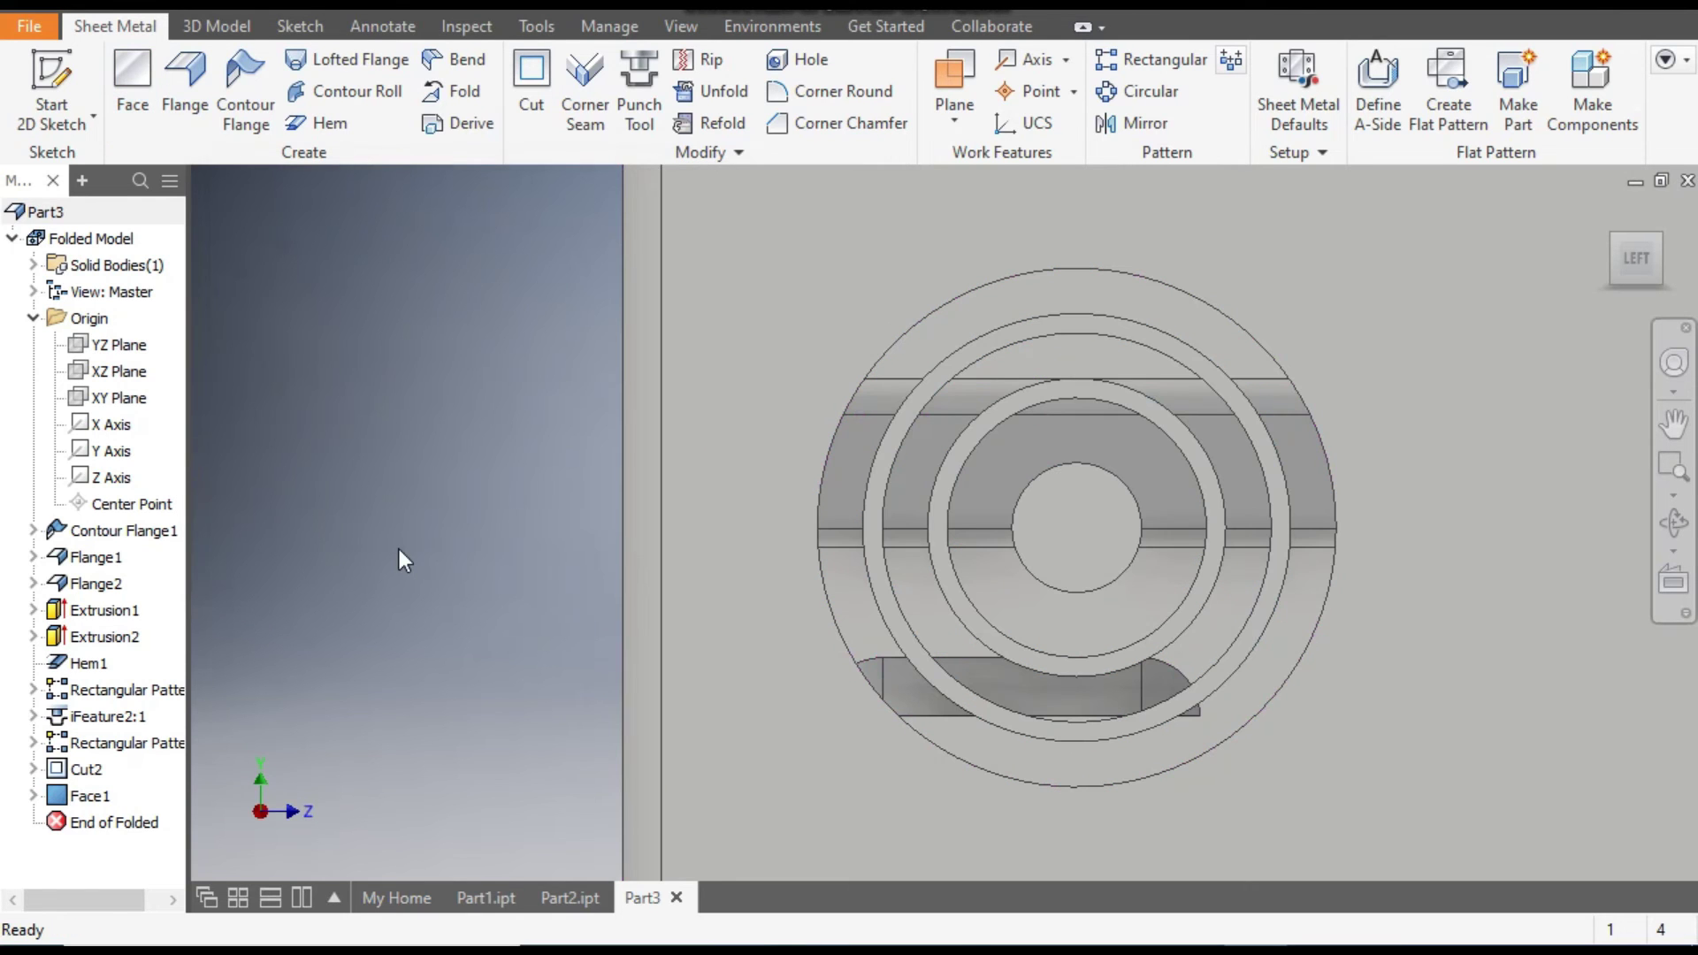
- Start a sketch on the central disc's face and project the edges of the disc and the 40 mm hole
{"action": "scroll", "coordinate": [465, 432], "scroll_direction": "down", "scroll_amount": 3}
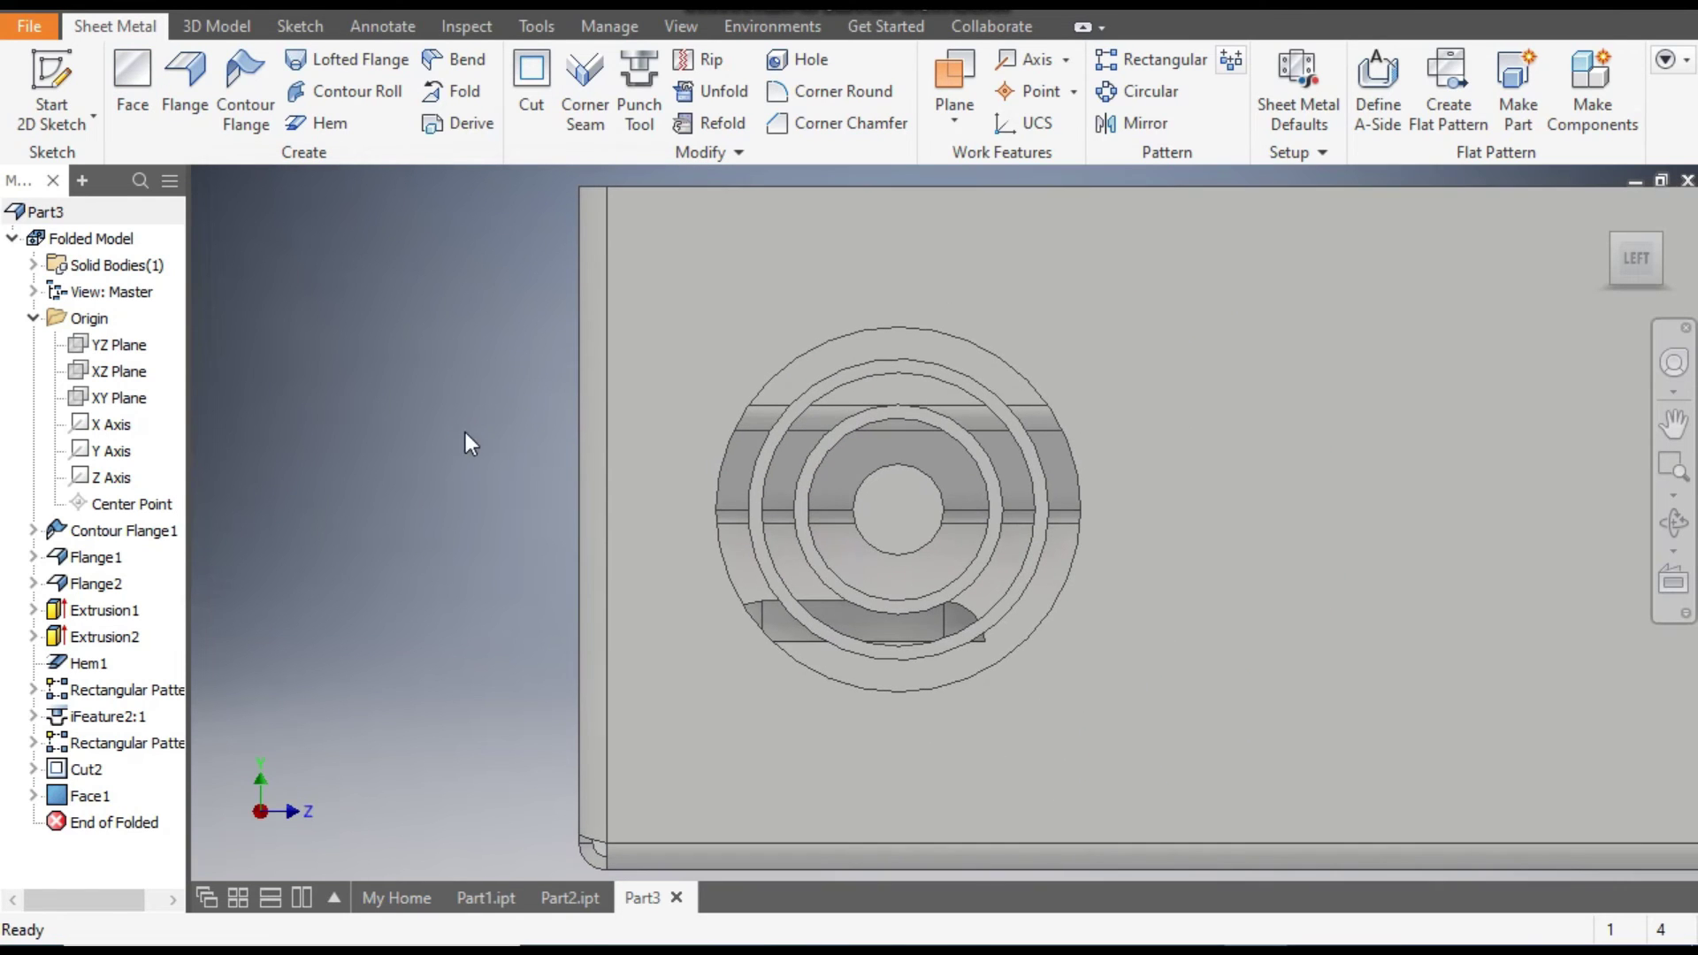
{"action": "left_click", "coordinate": [907, 502]}
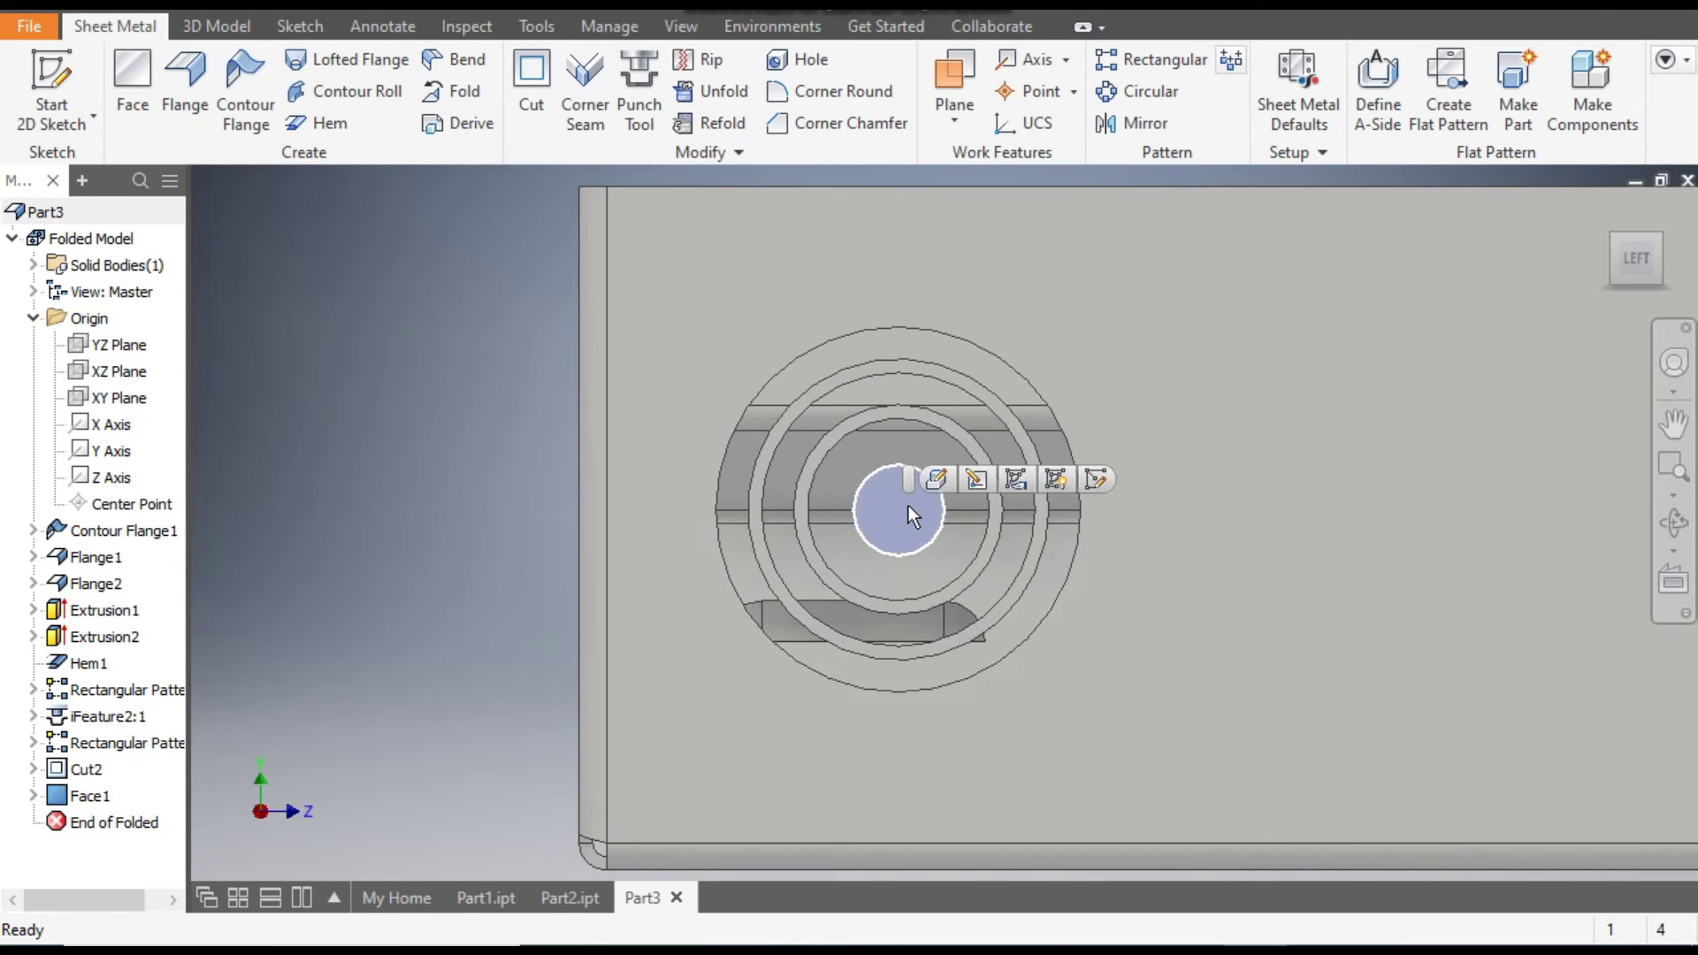
{"action": "left_click", "coordinate": [1097, 477]}
{"action": "mouse_move", "coordinate": [1096, 476]}
{"action": "middle_mouse_down"}
{"action": "mouse_move", "coordinate": [835, 315]}
{"action": "mouse_move", "coordinate": [1005, 626]}
{"action": "middle_mouse_up"}
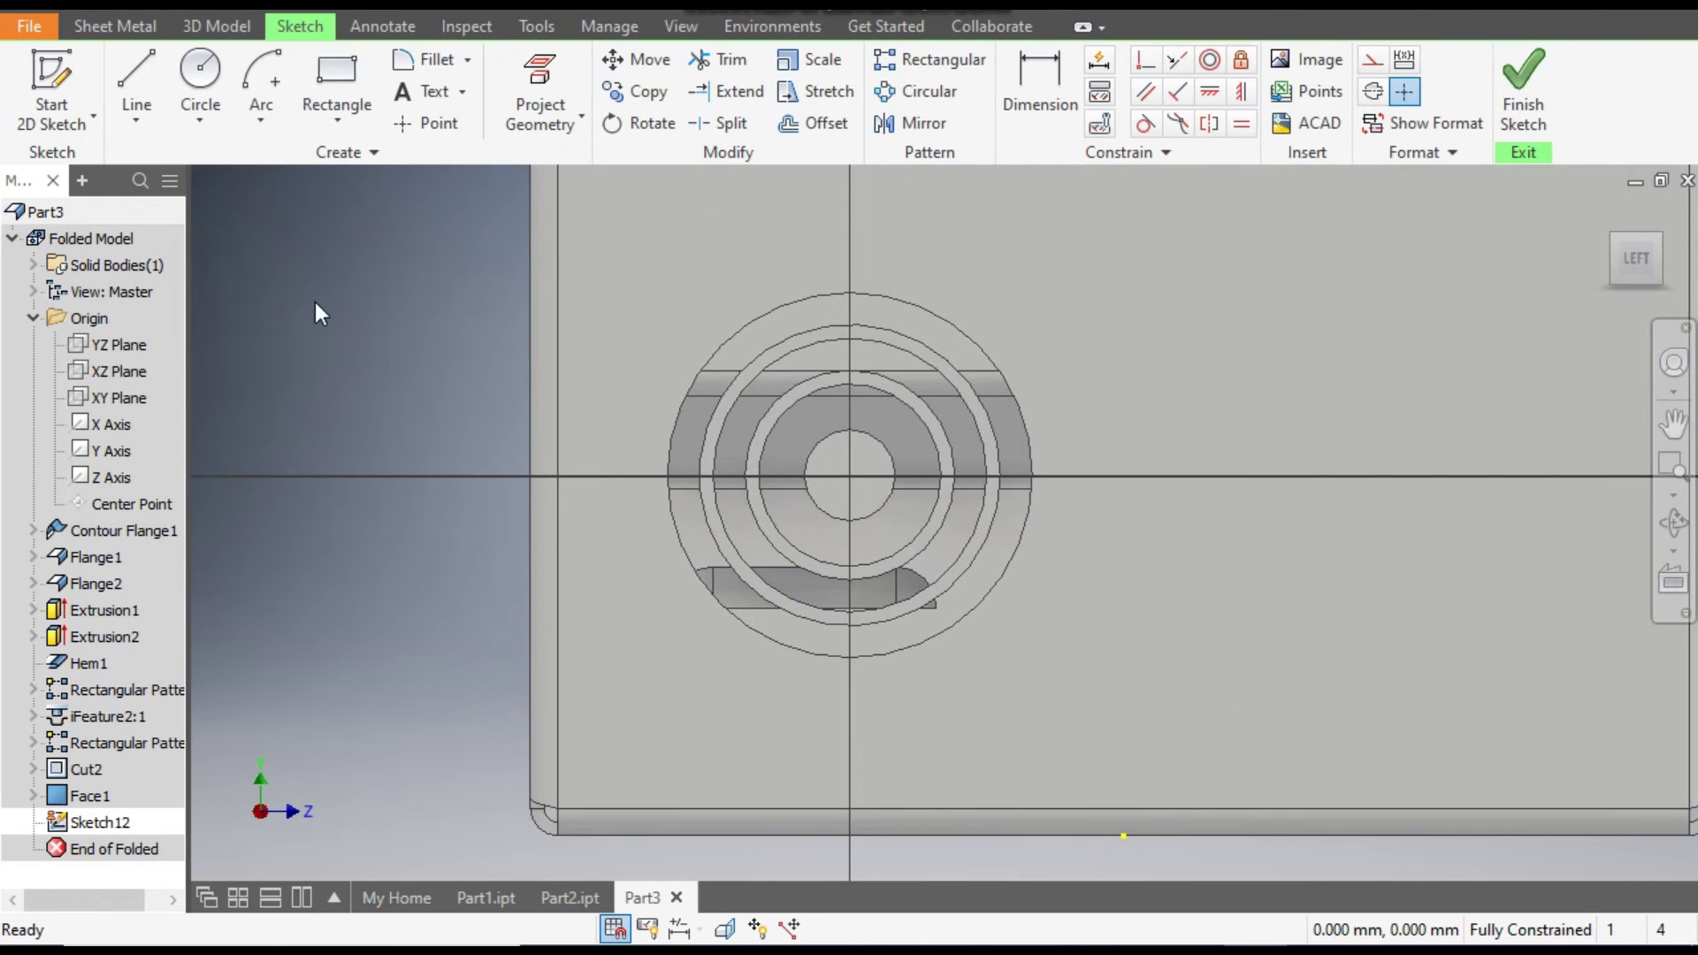
{"action": "left_click", "coordinate": [136, 65]}
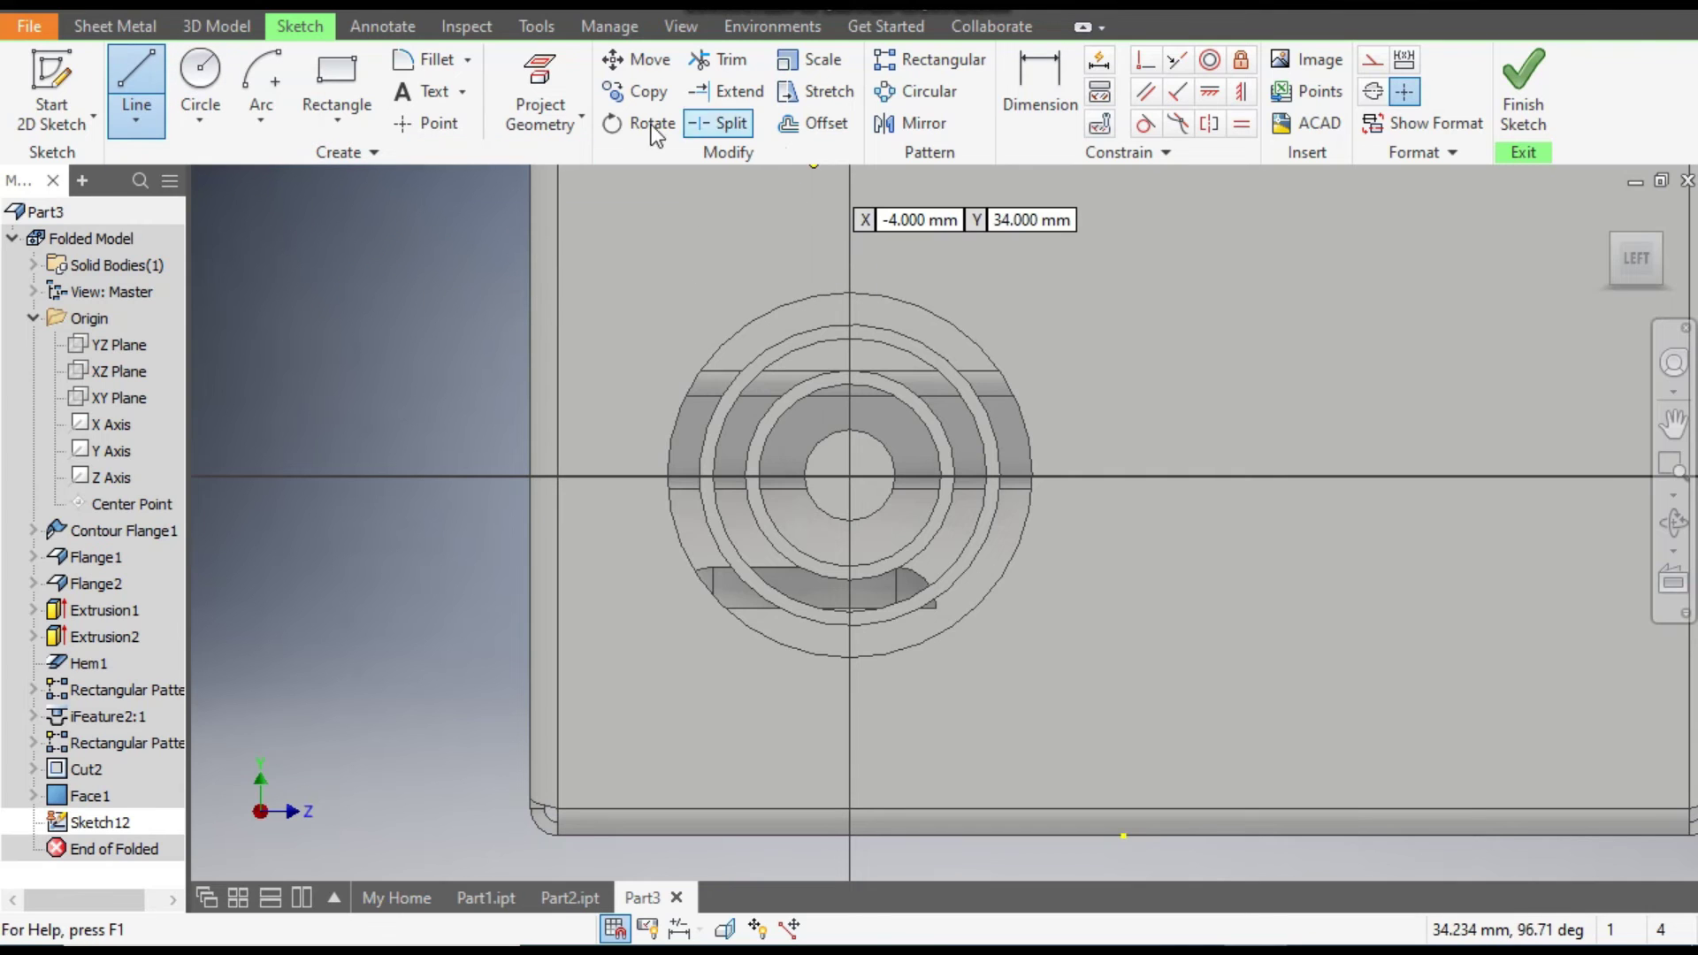
{"action": "left_click", "coordinate": [554, 76]}
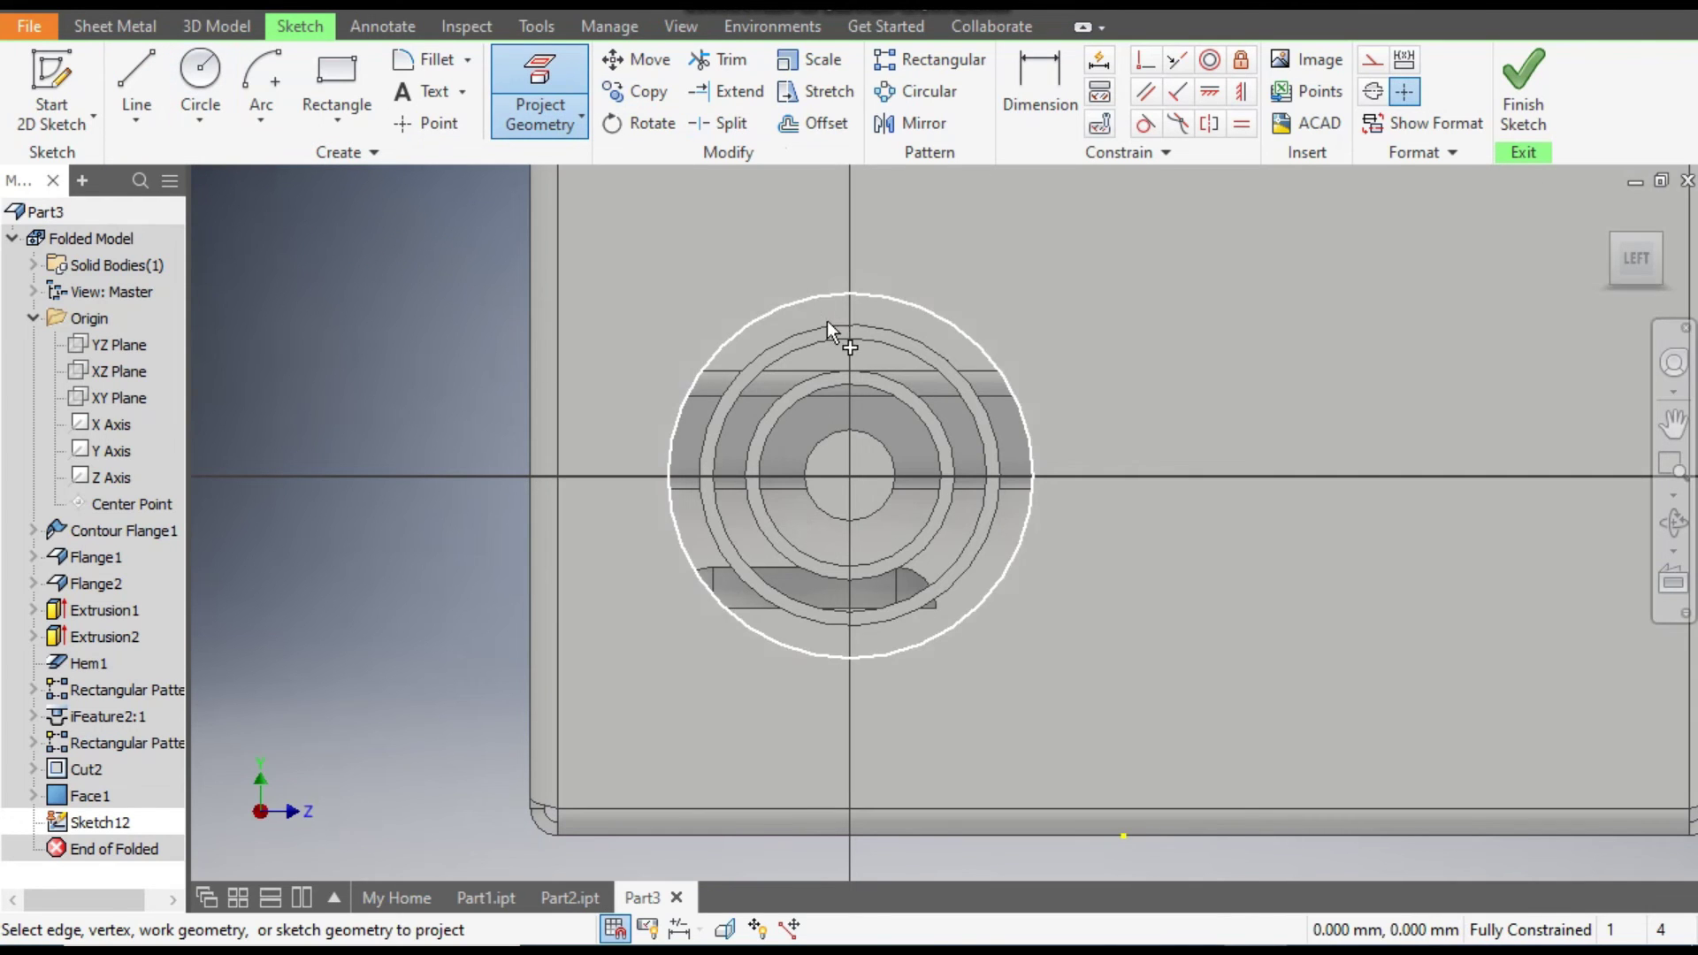
{"action": "left_click", "coordinate": [874, 426]}
{"action": "left_click", "coordinate": [958, 331]}
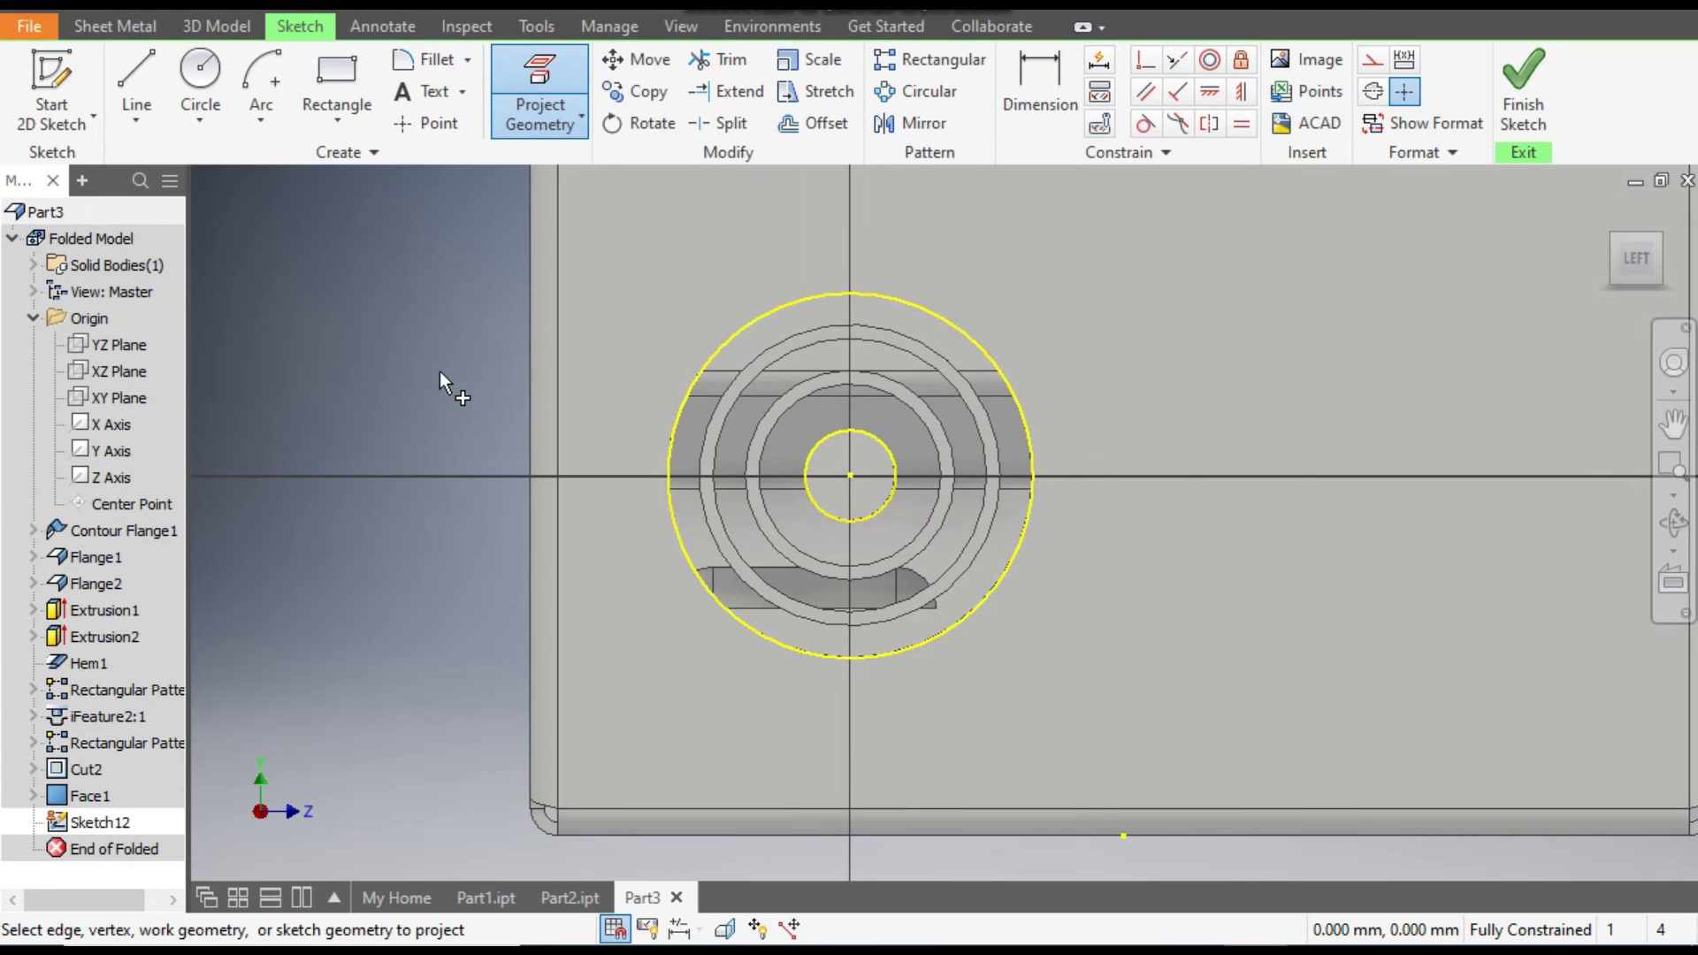
- Draw a vertical line across the 40 mm hole through its centre, as two 20 mm segments
{"action": "left_click", "coordinate": [133, 78]}
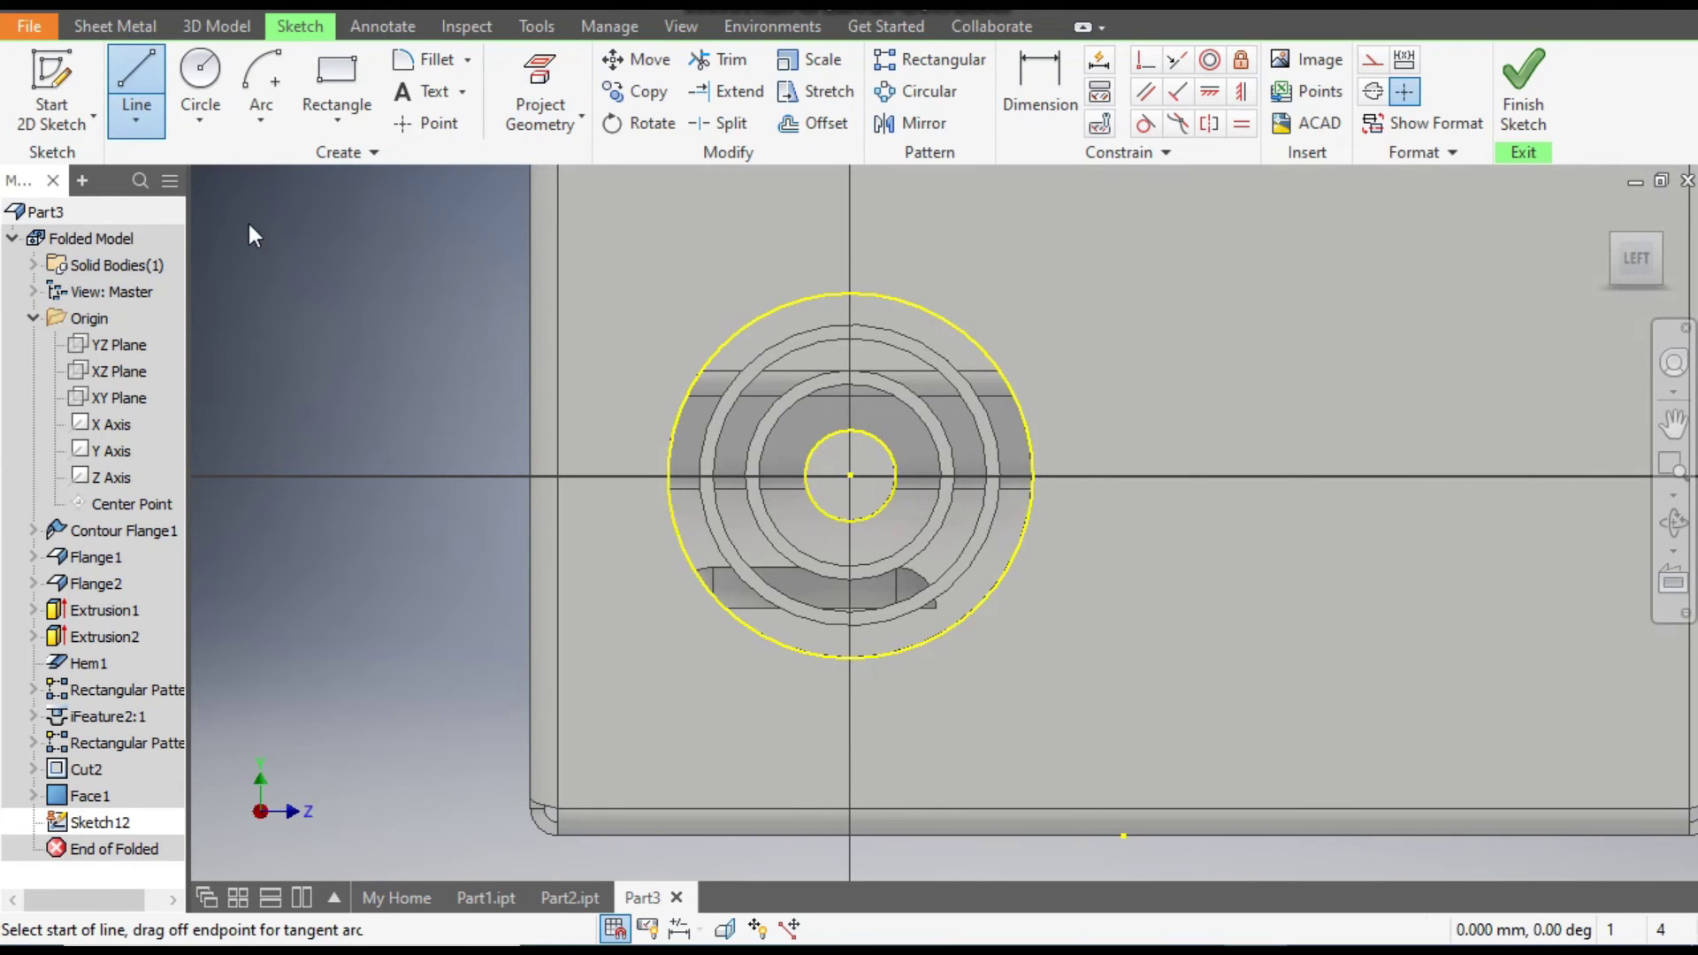
{"action": "left_click", "coordinate": [850, 290]}
{"action": "left_click", "coordinate": [849, 477]}
{"action": "type", "text": "20"}
{"action": "key", "text": "Return"}
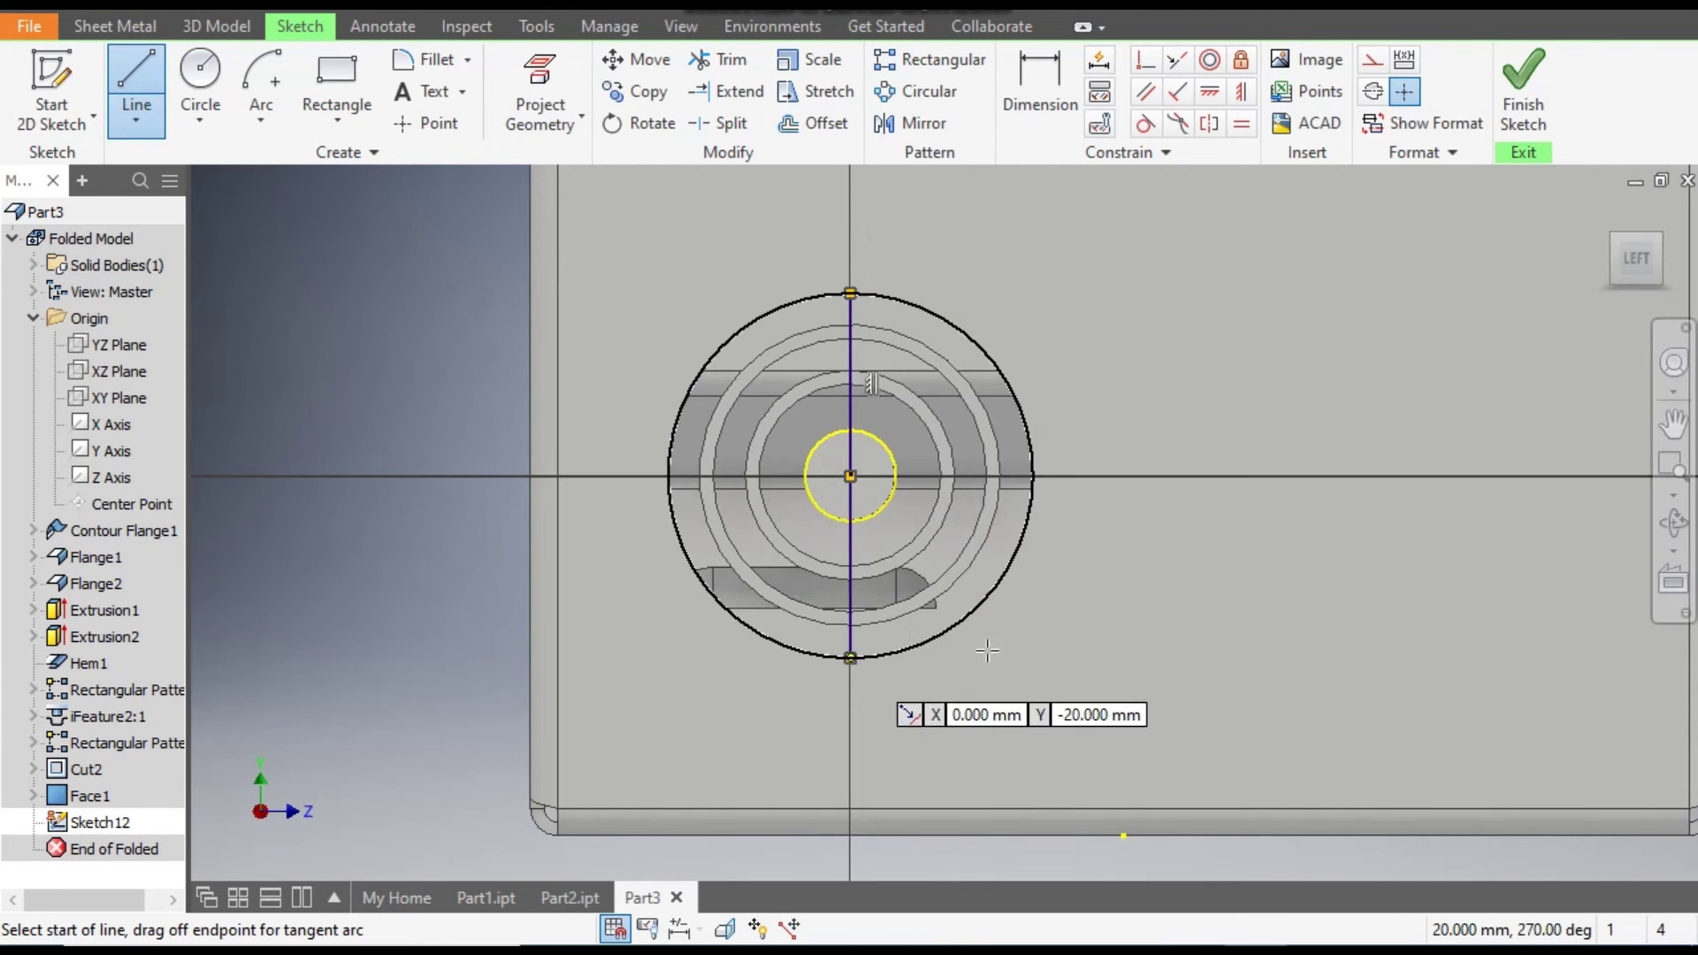
{"action": "key", "text": "Escape"}
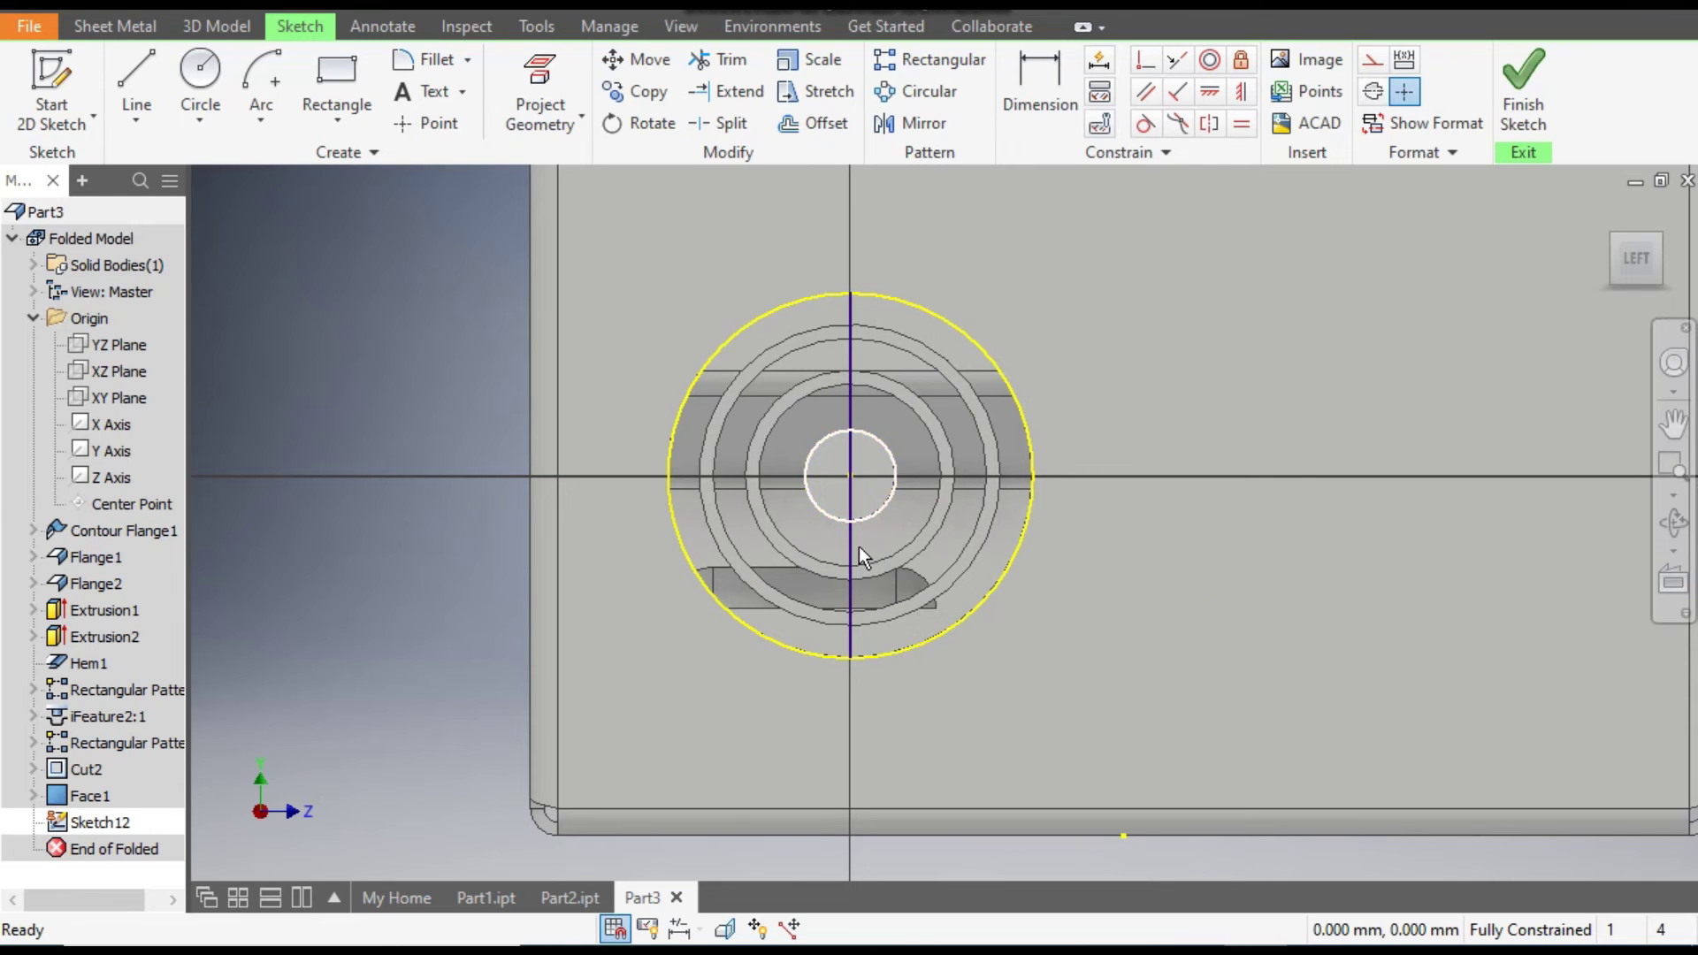
- Offset the vertical centre line by 1 mm to each side
{"action": "left_click", "coordinate": [810, 125]}
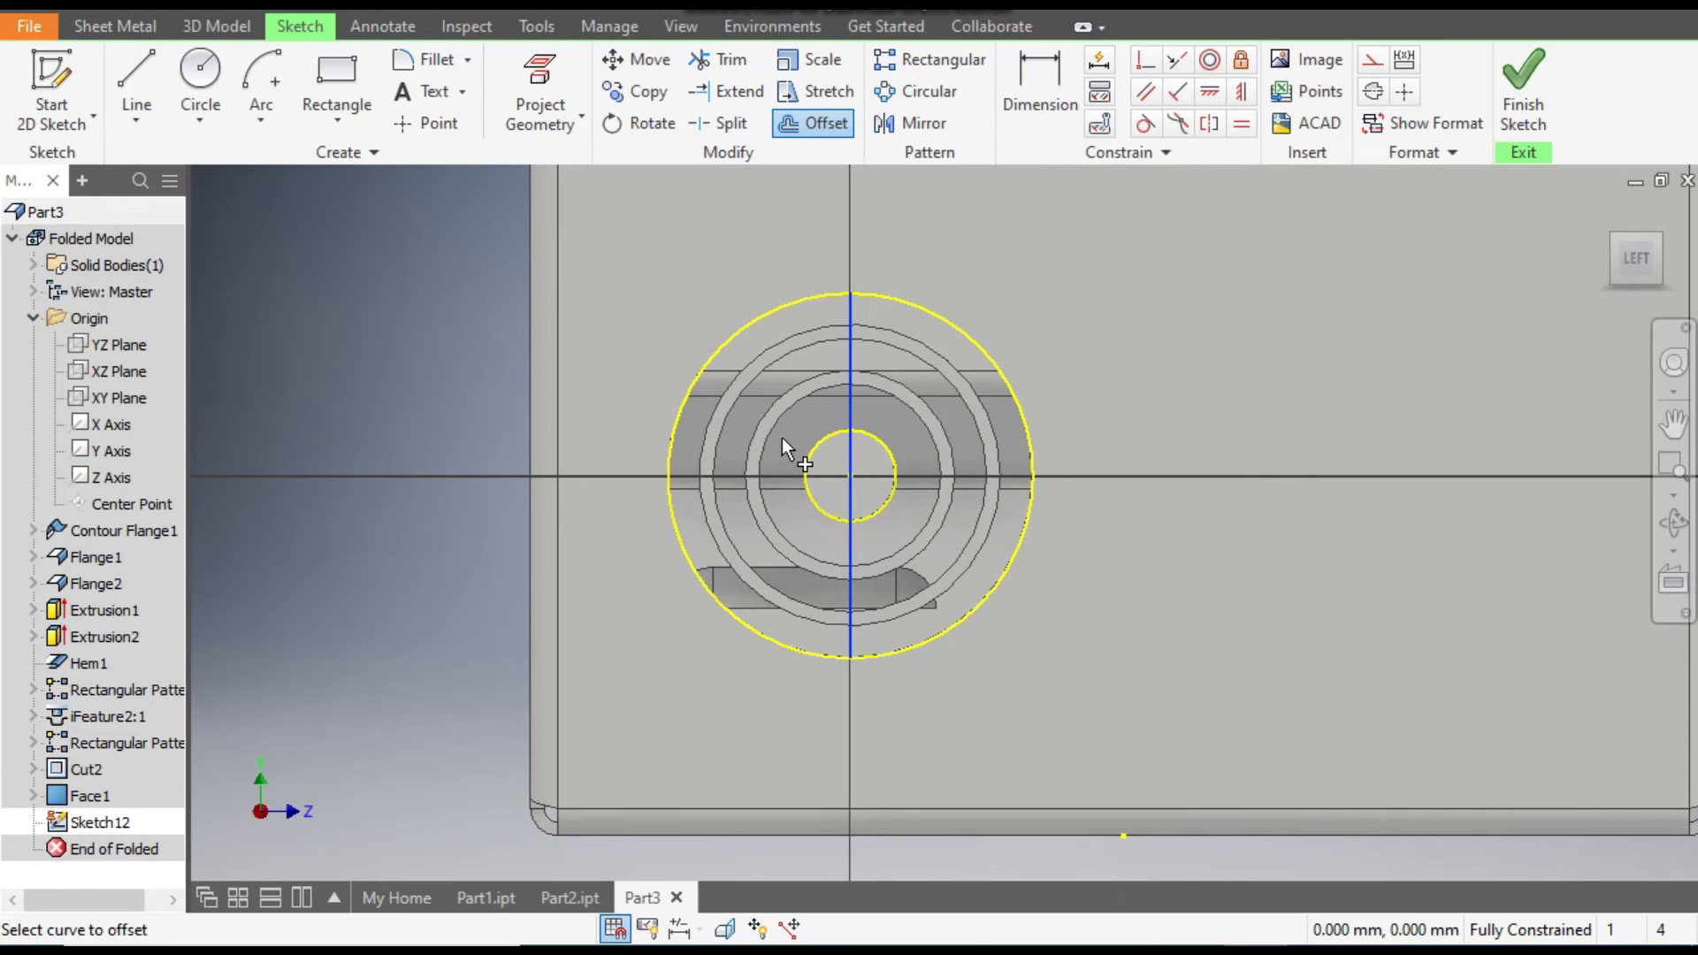
{"action": "type", "text": "1"}
{"action": "key", "text": "Return"}
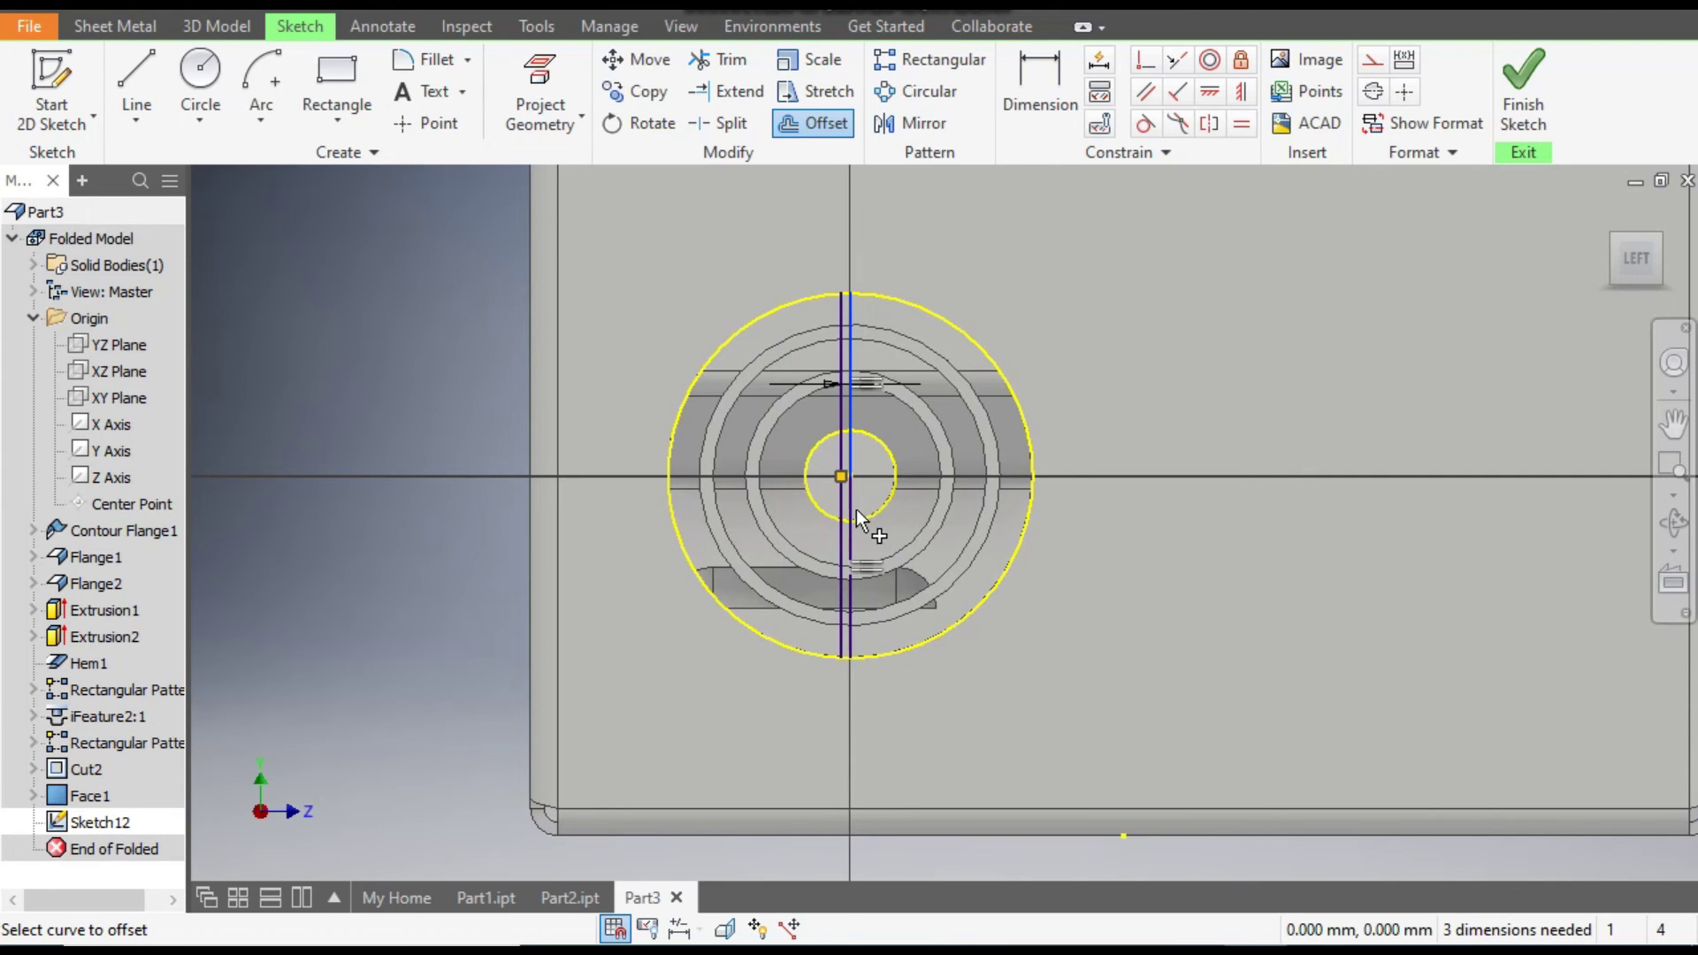
{"action": "left_click", "coordinate": [953, 435]}
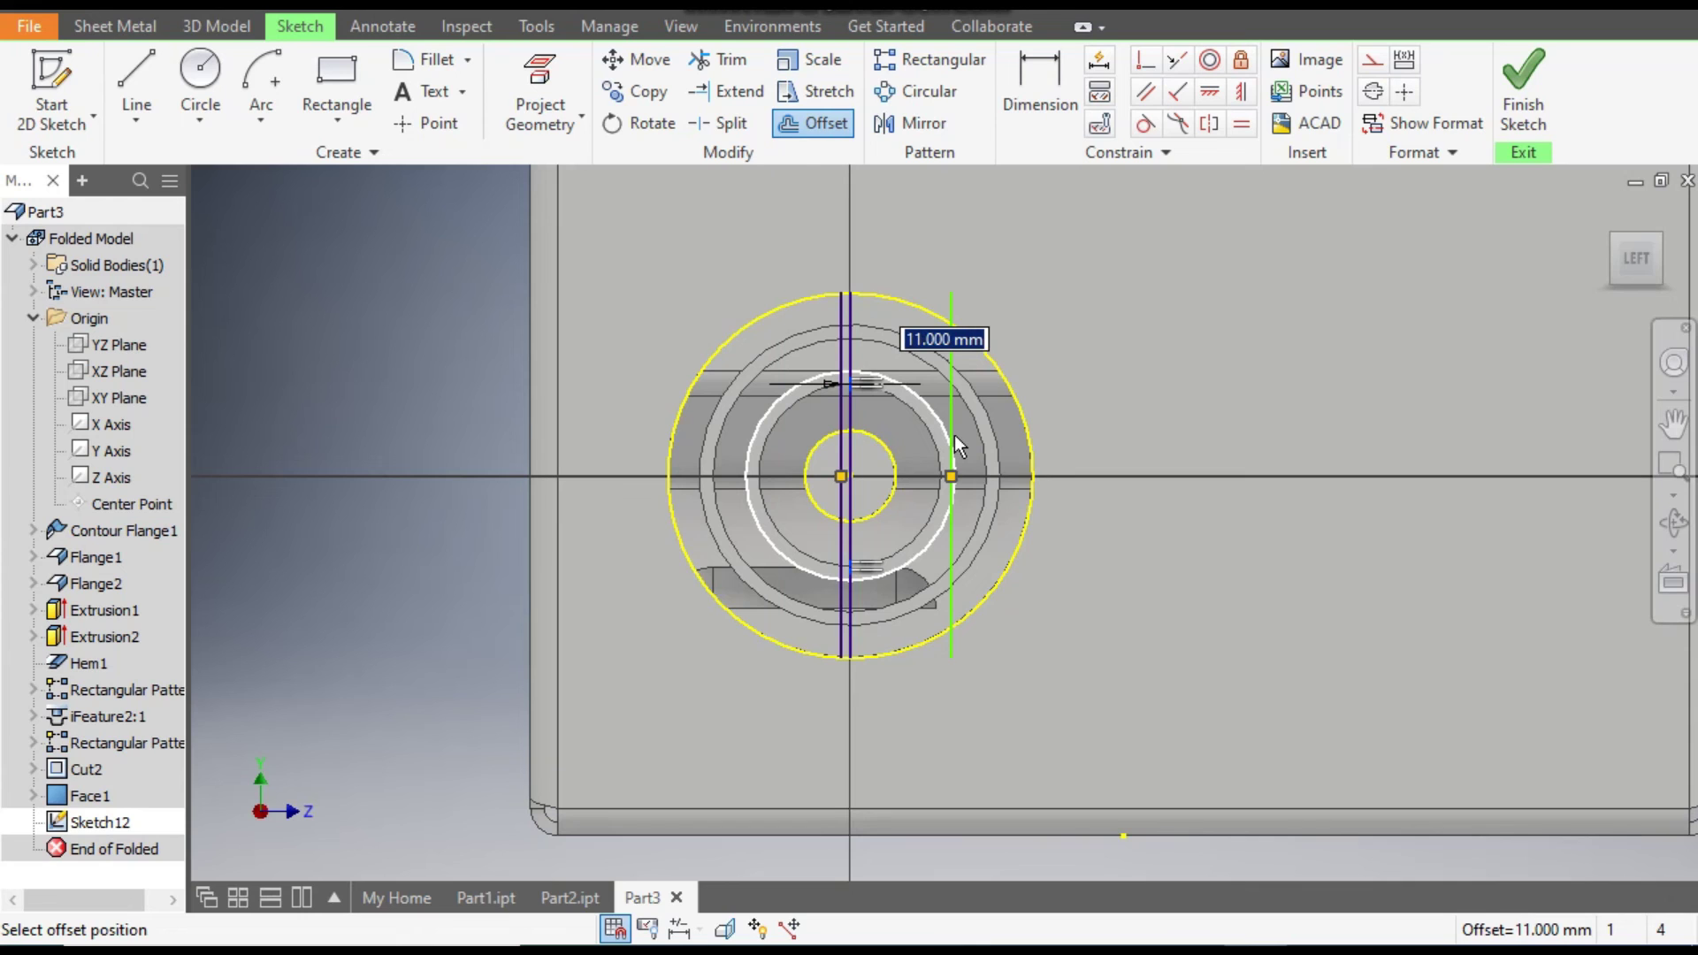
{"action": "type", "text": "1"}
{"action": "key", "text": "Return"}
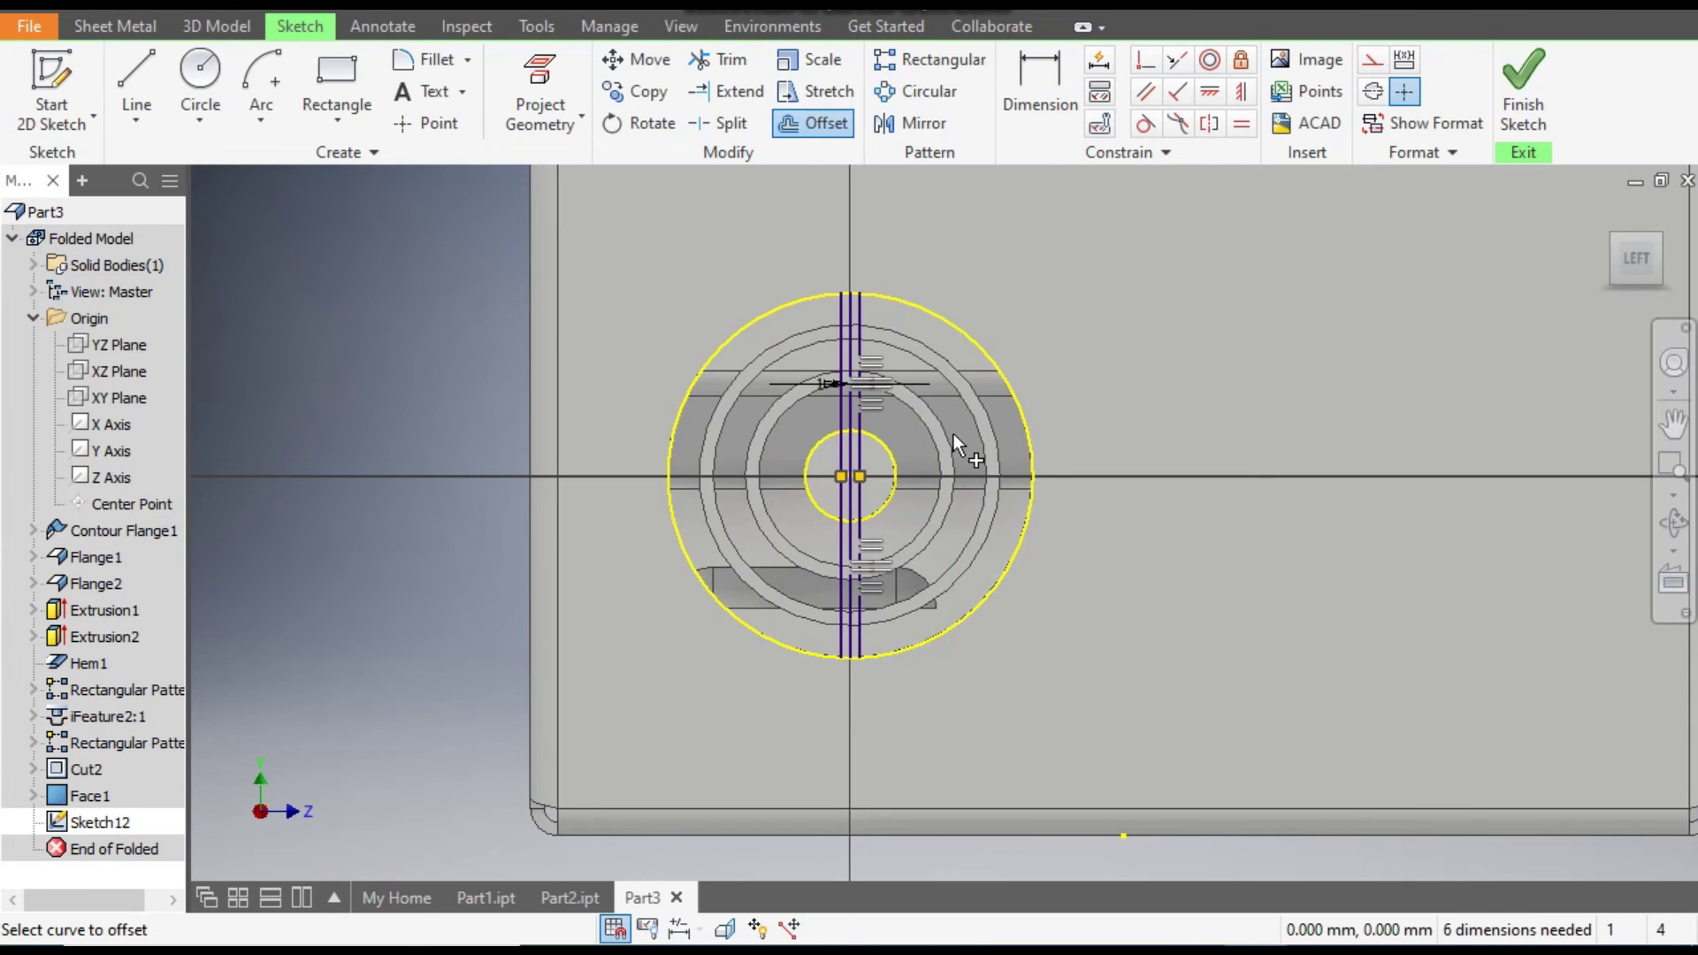
{"action": "key", "text": "Escape"}
- Convert the projected edge of the central disc to construction geometry
{"action": "left_click_drag", "start_coordinate": [962, 426], "coordinate": [985, 354]}
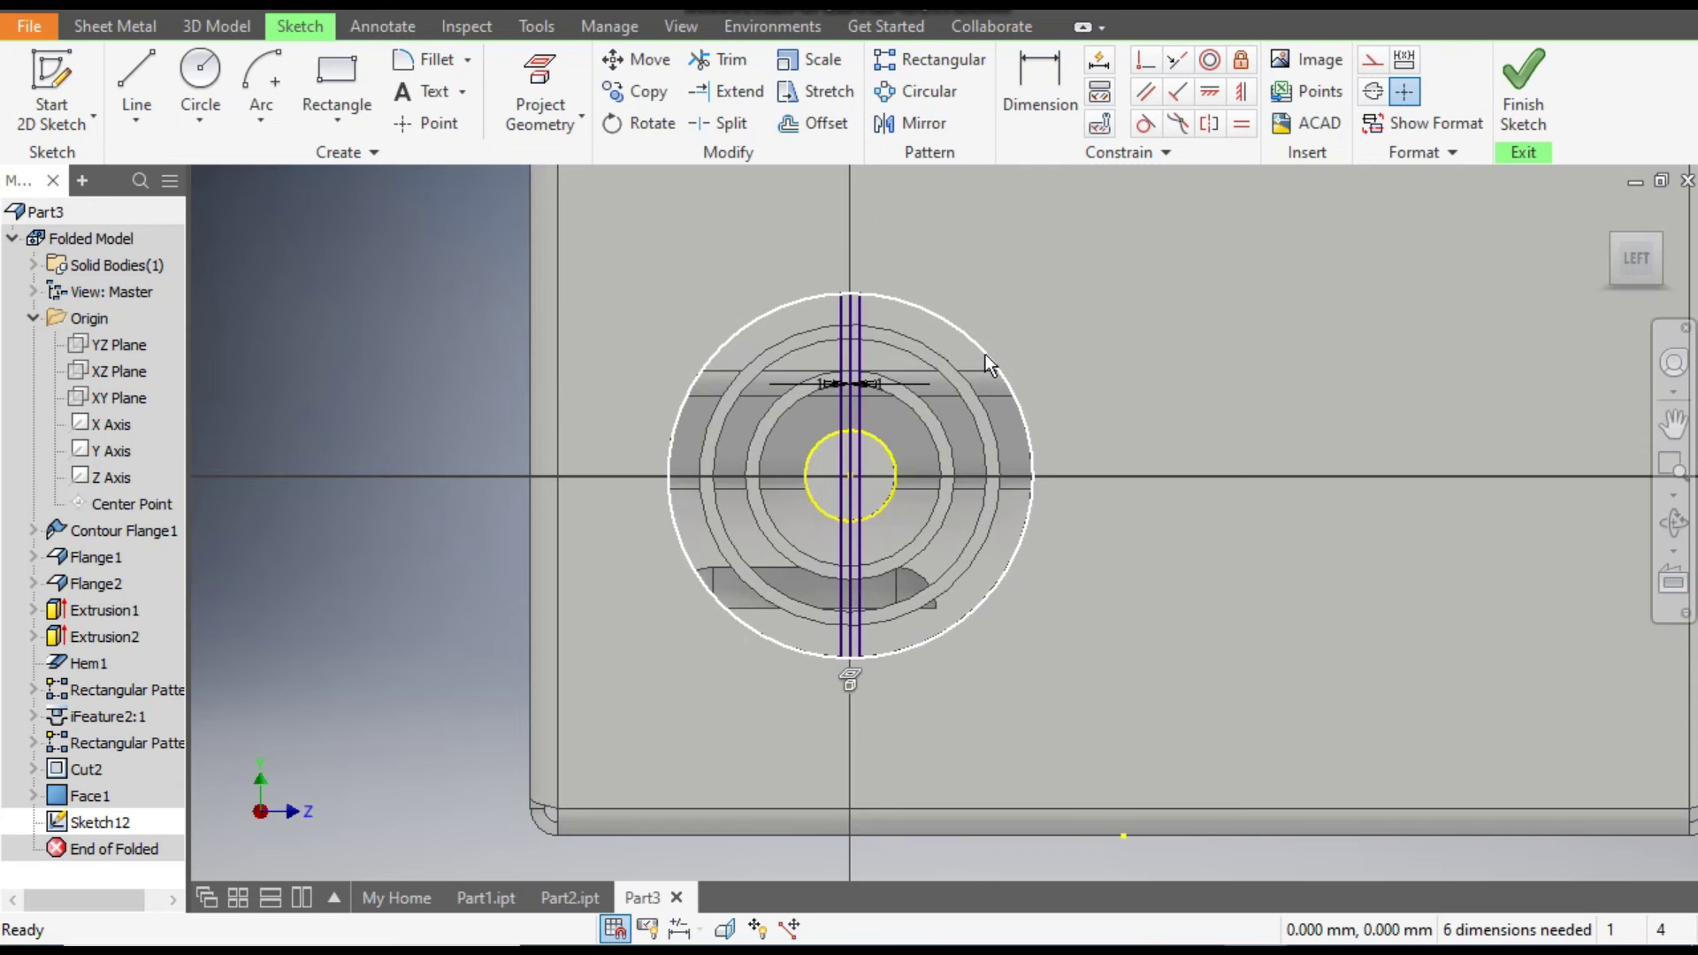
{"action": "left_click", "coordinate": [985, 353]}
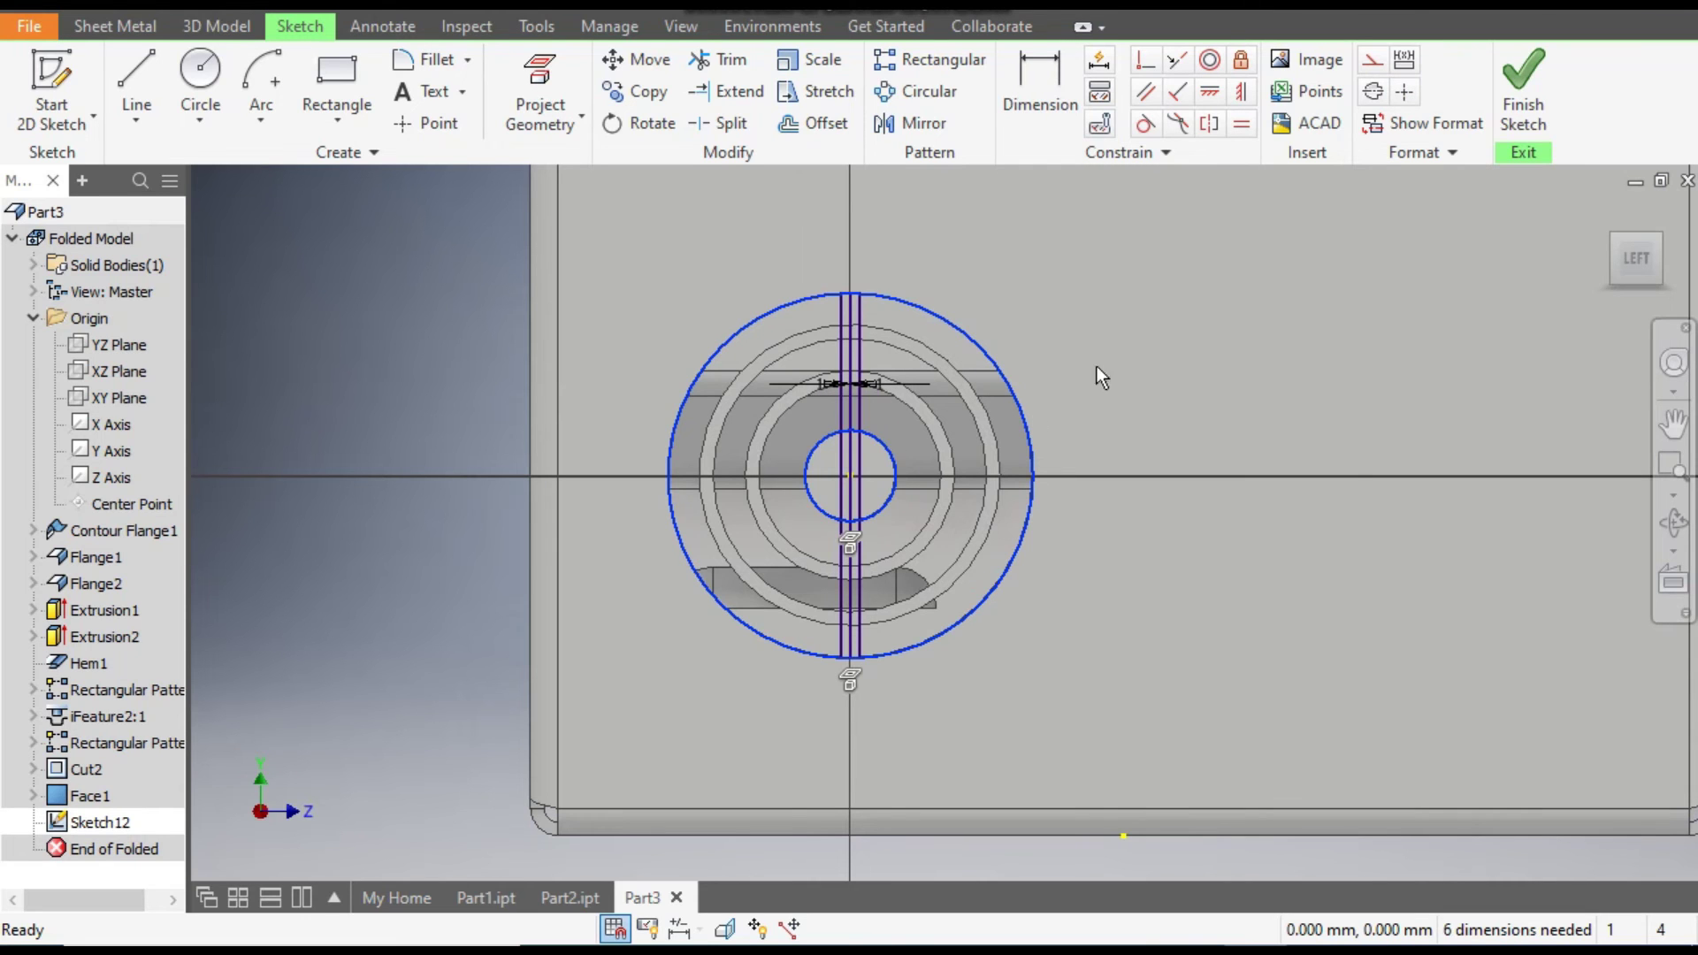
{"action": "left_click", "coordinate": [1373, 59]}
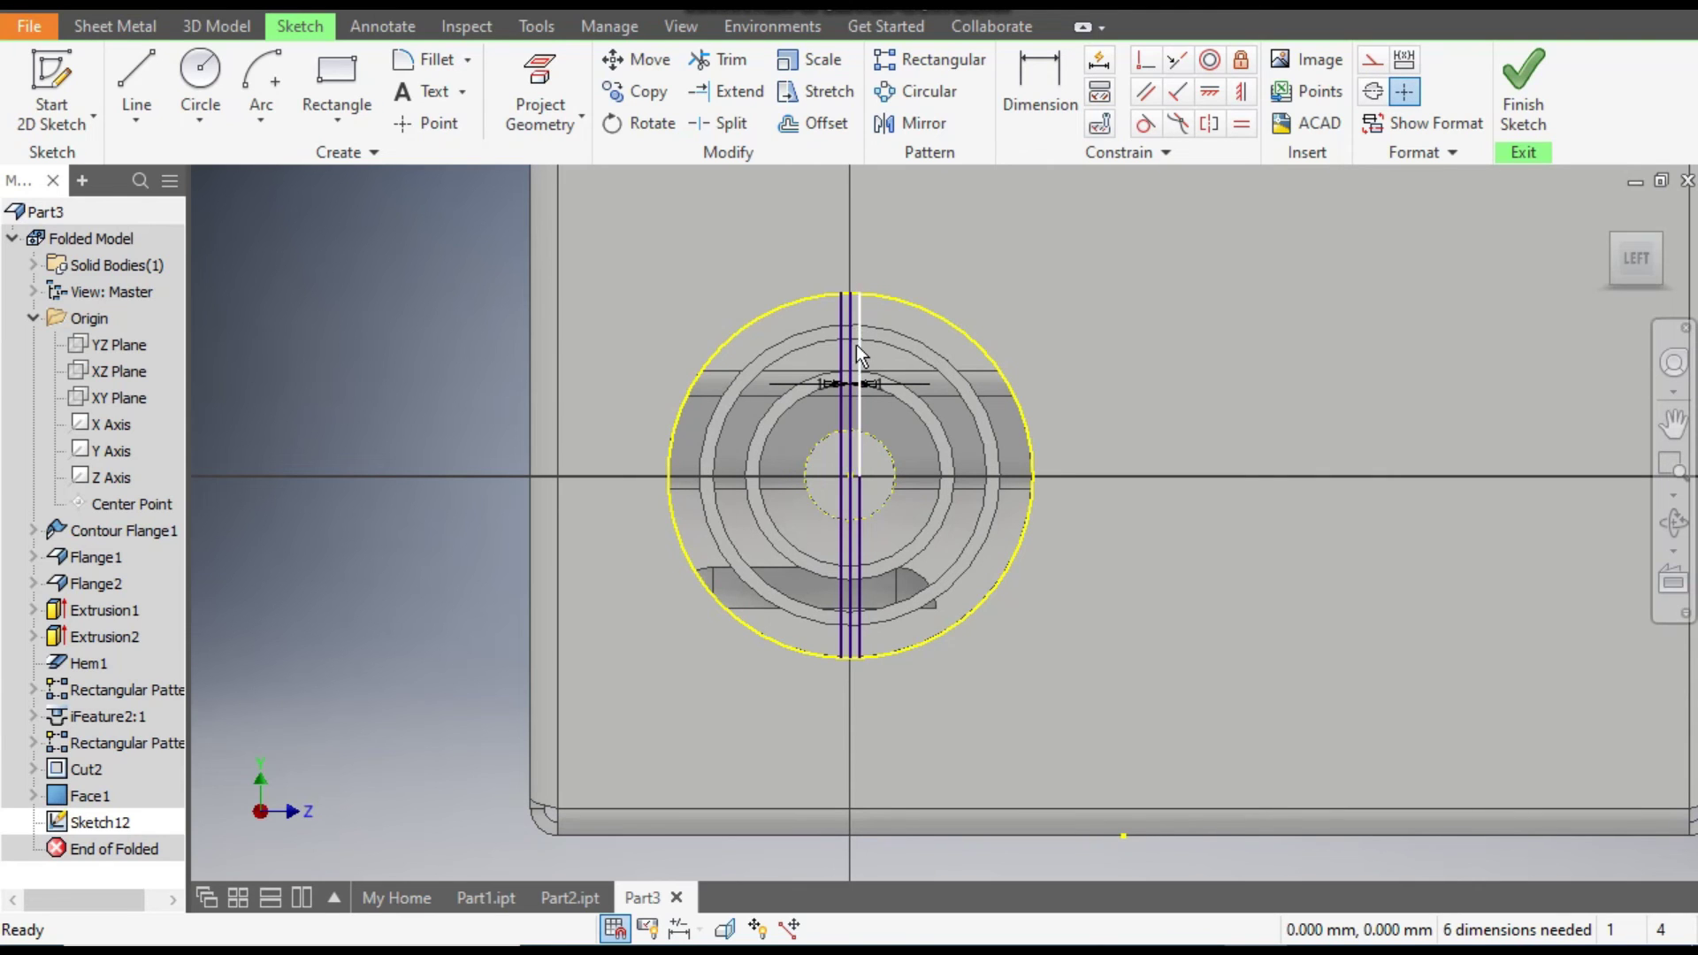
- Draw a centre-point arc along the hole's edge joining the upper ends of the two offset lines
{"action": "left_click", "coordinate": [261, 106]}
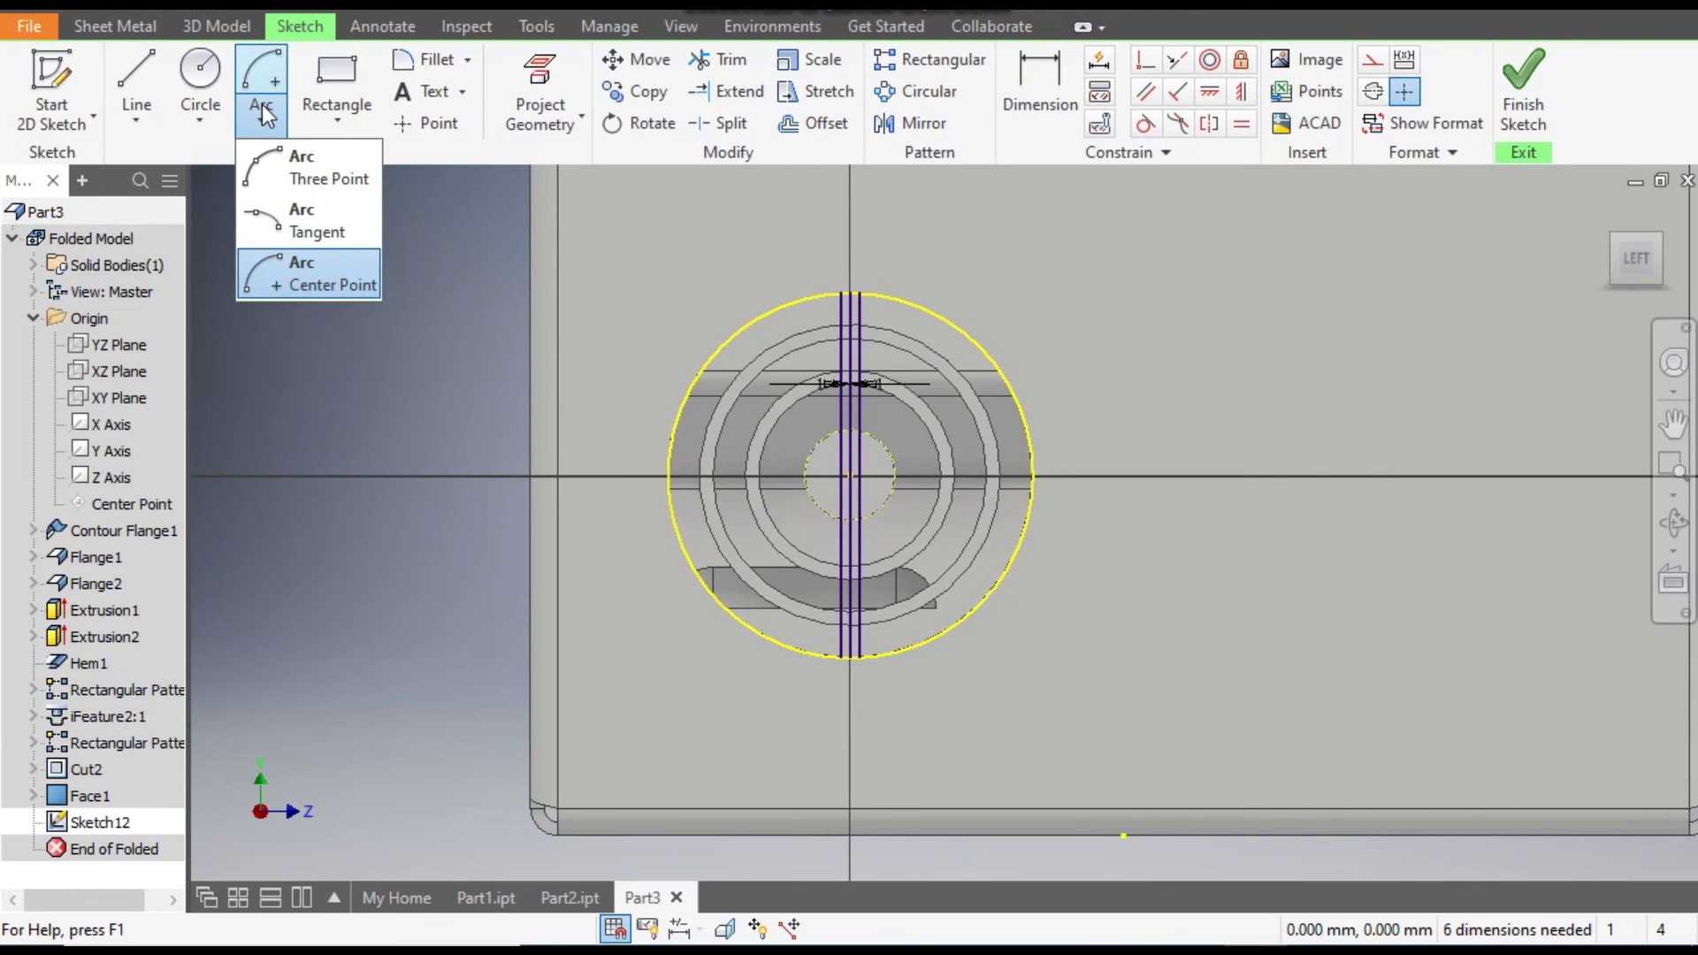
{"action": "left_click", "coordinate": [331, 284]}
{"action": "scroll", "coordinate": [901, 558], "scroll_direction": "up", "scroll_amount": 2}
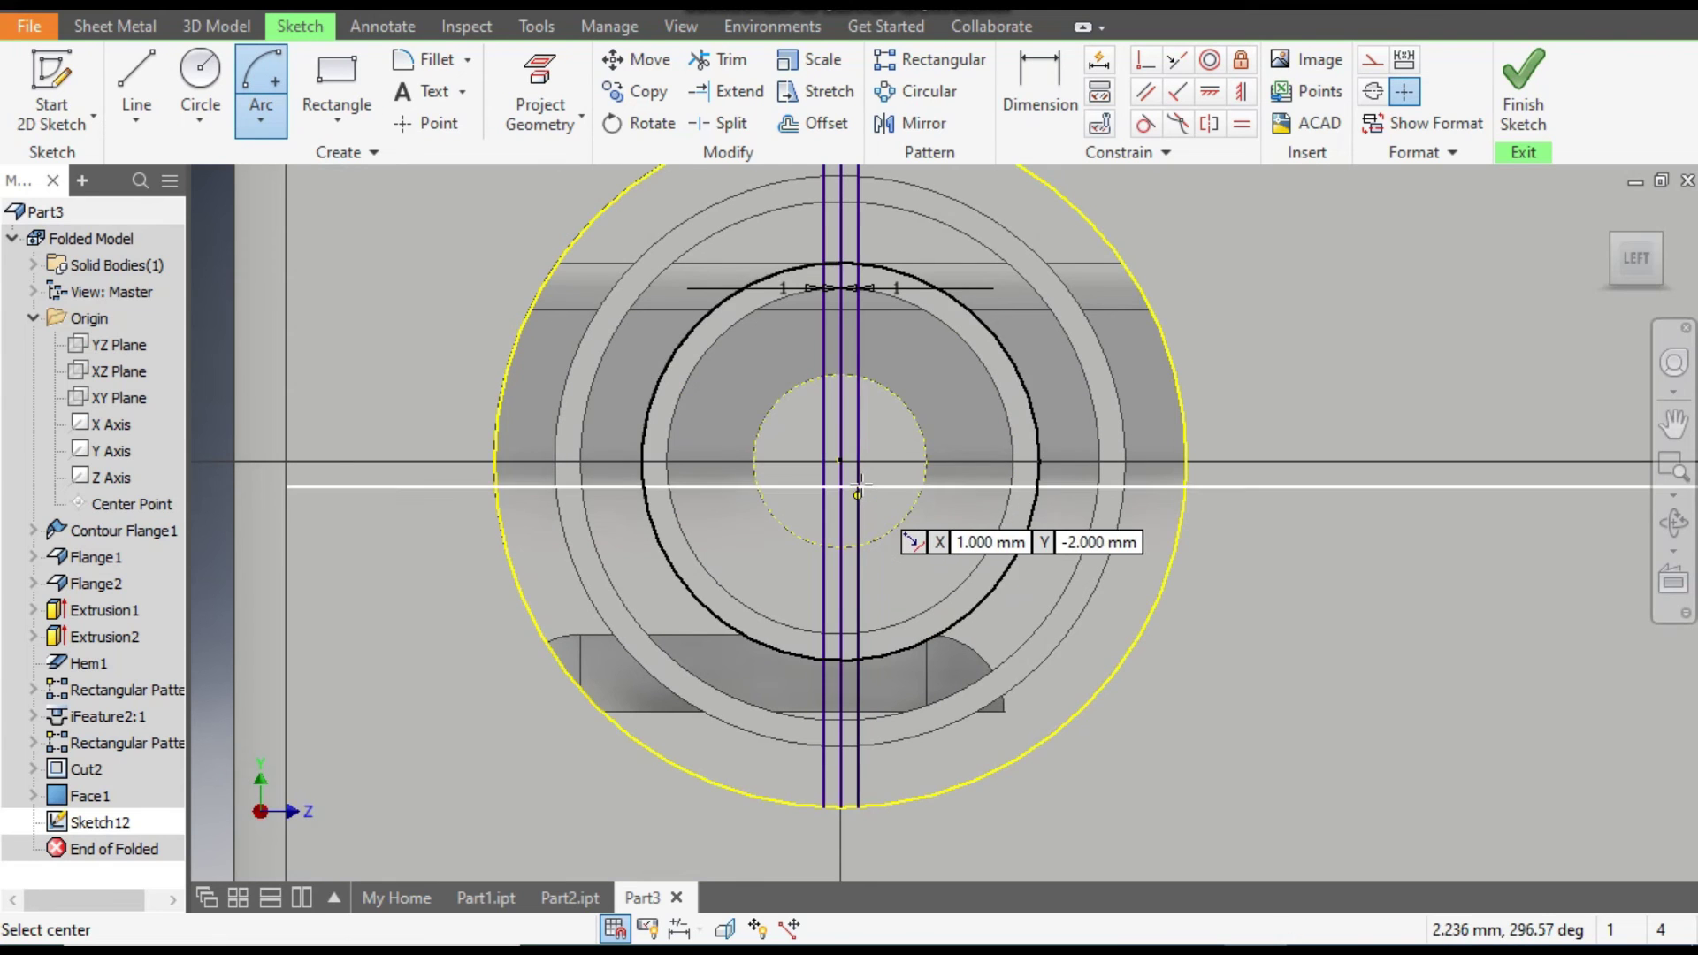
{"action": "left_click", "coordinate": [839, 459]}
{"action": "scroll", "coordinate": [840, 459], "scroll_direction": "down", "scroll_amount": 2}
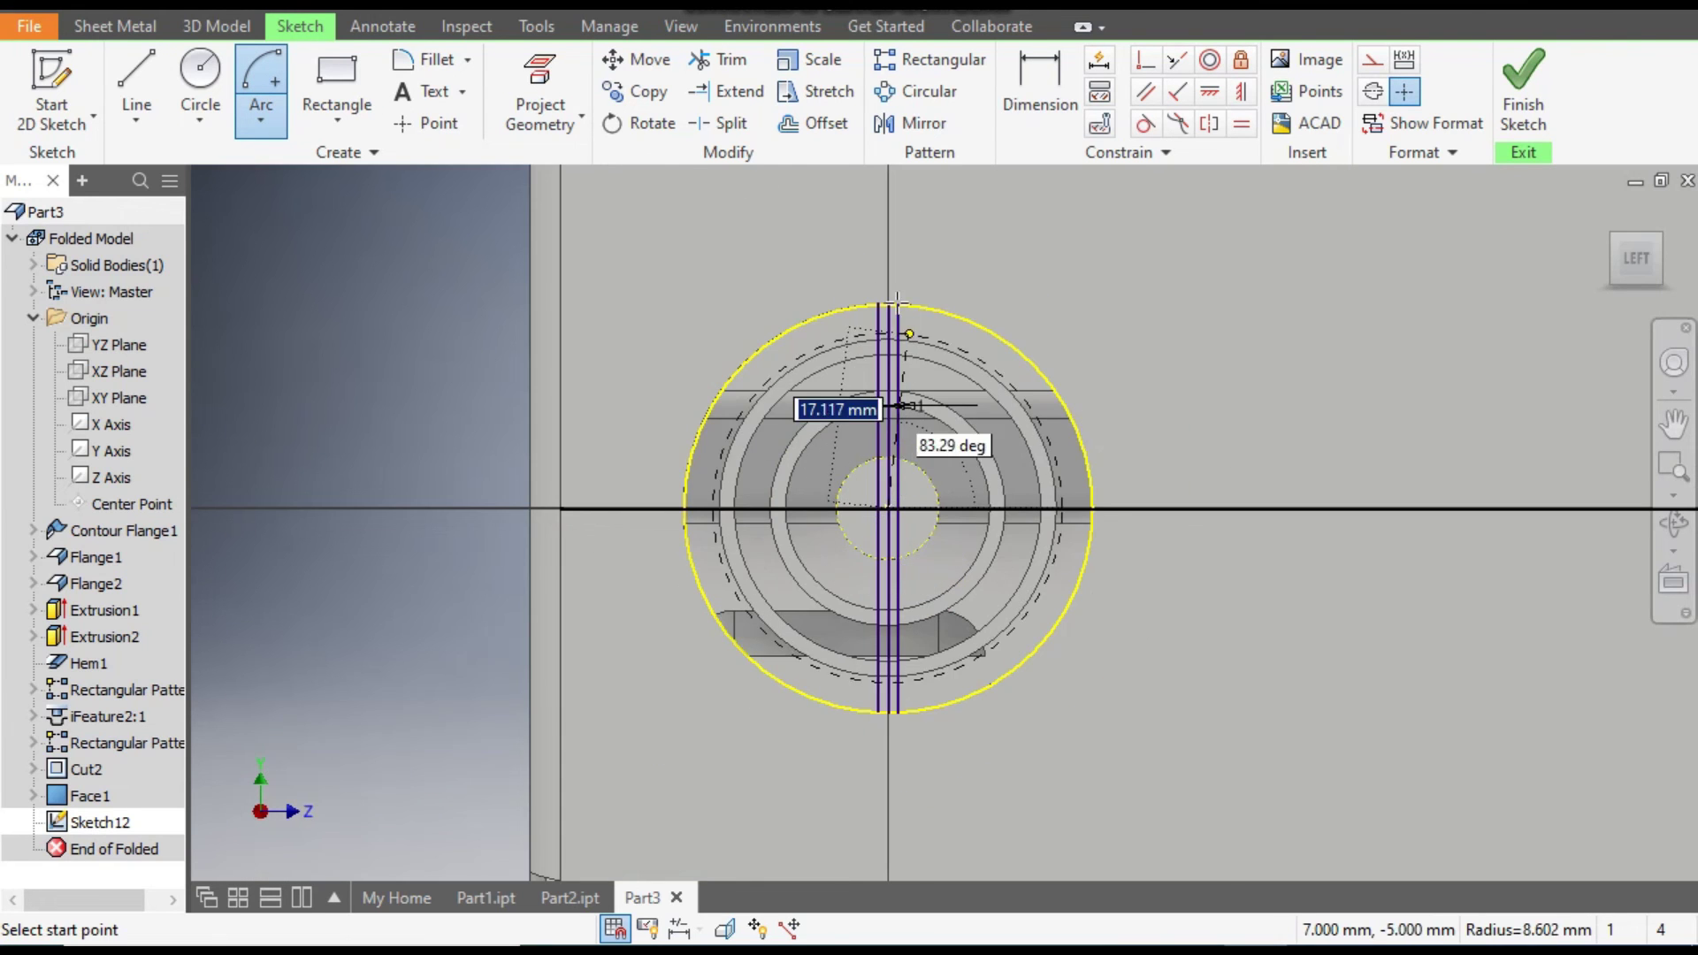
{"action": "scroll", "coordinate": [836, 244], "scroll_direction": "up", "scroll_amount": 5}
{"action": "left_click", "coordinate": [920, 389]}
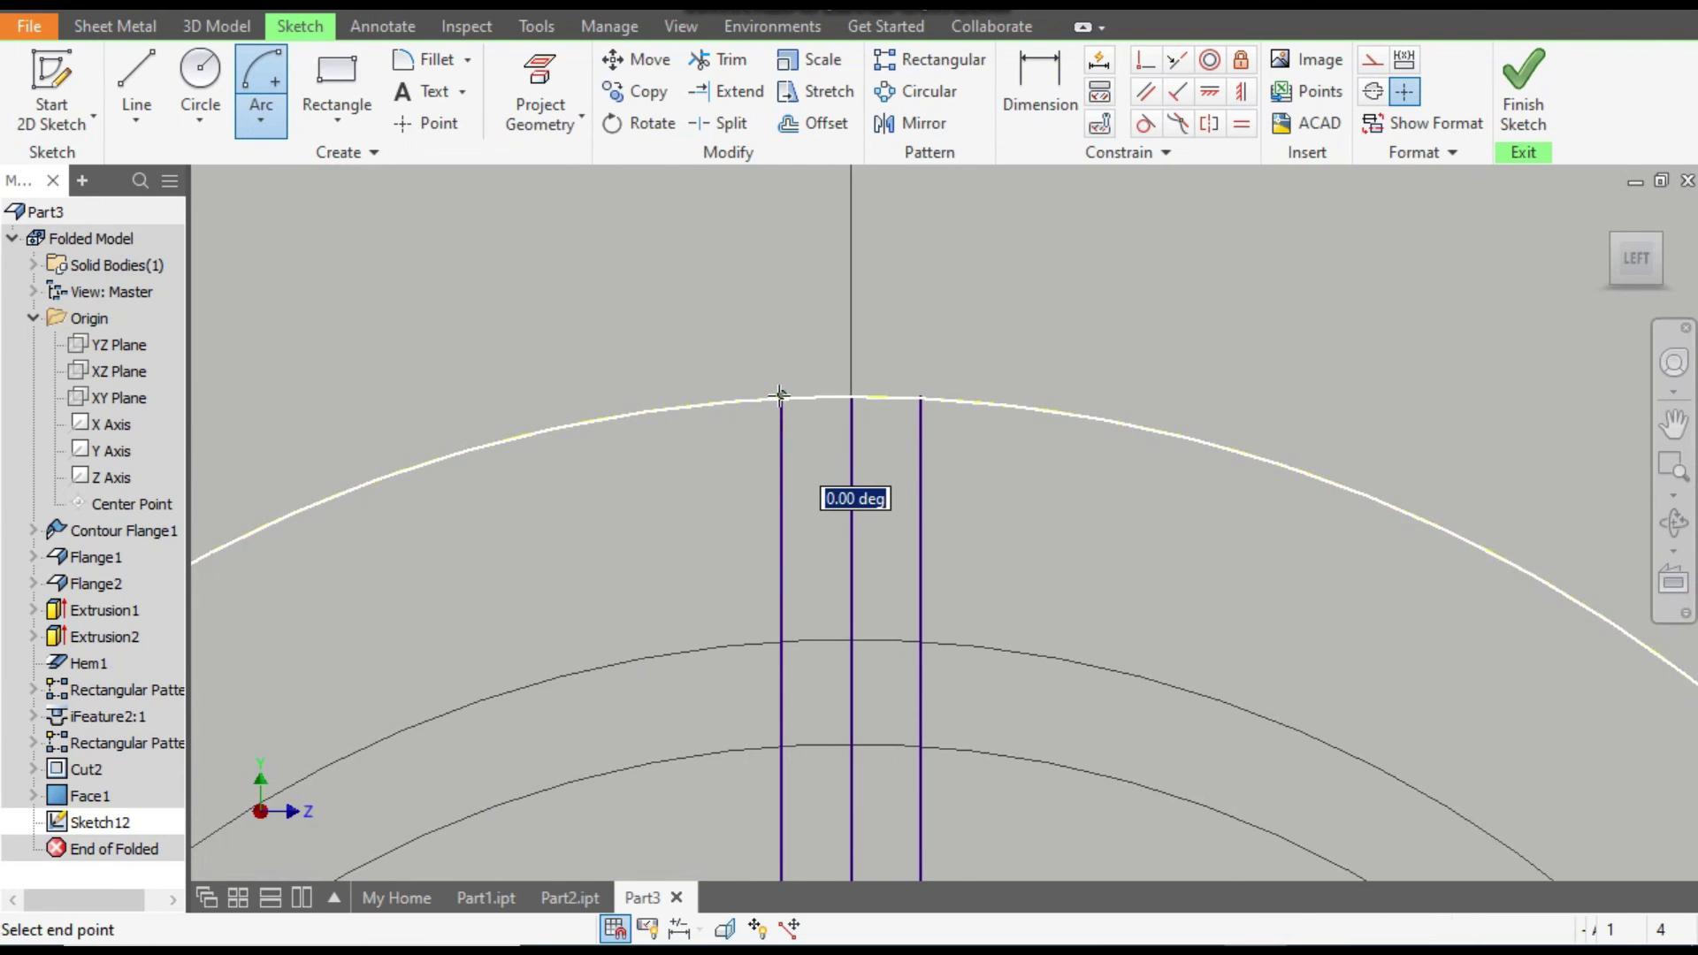
{"action": "left_click", "coordinate": [782, 395]}
{"action": "scroll", "coordinate": [875, 394], "scroll_direction": "down", "scroll_amount": 5}
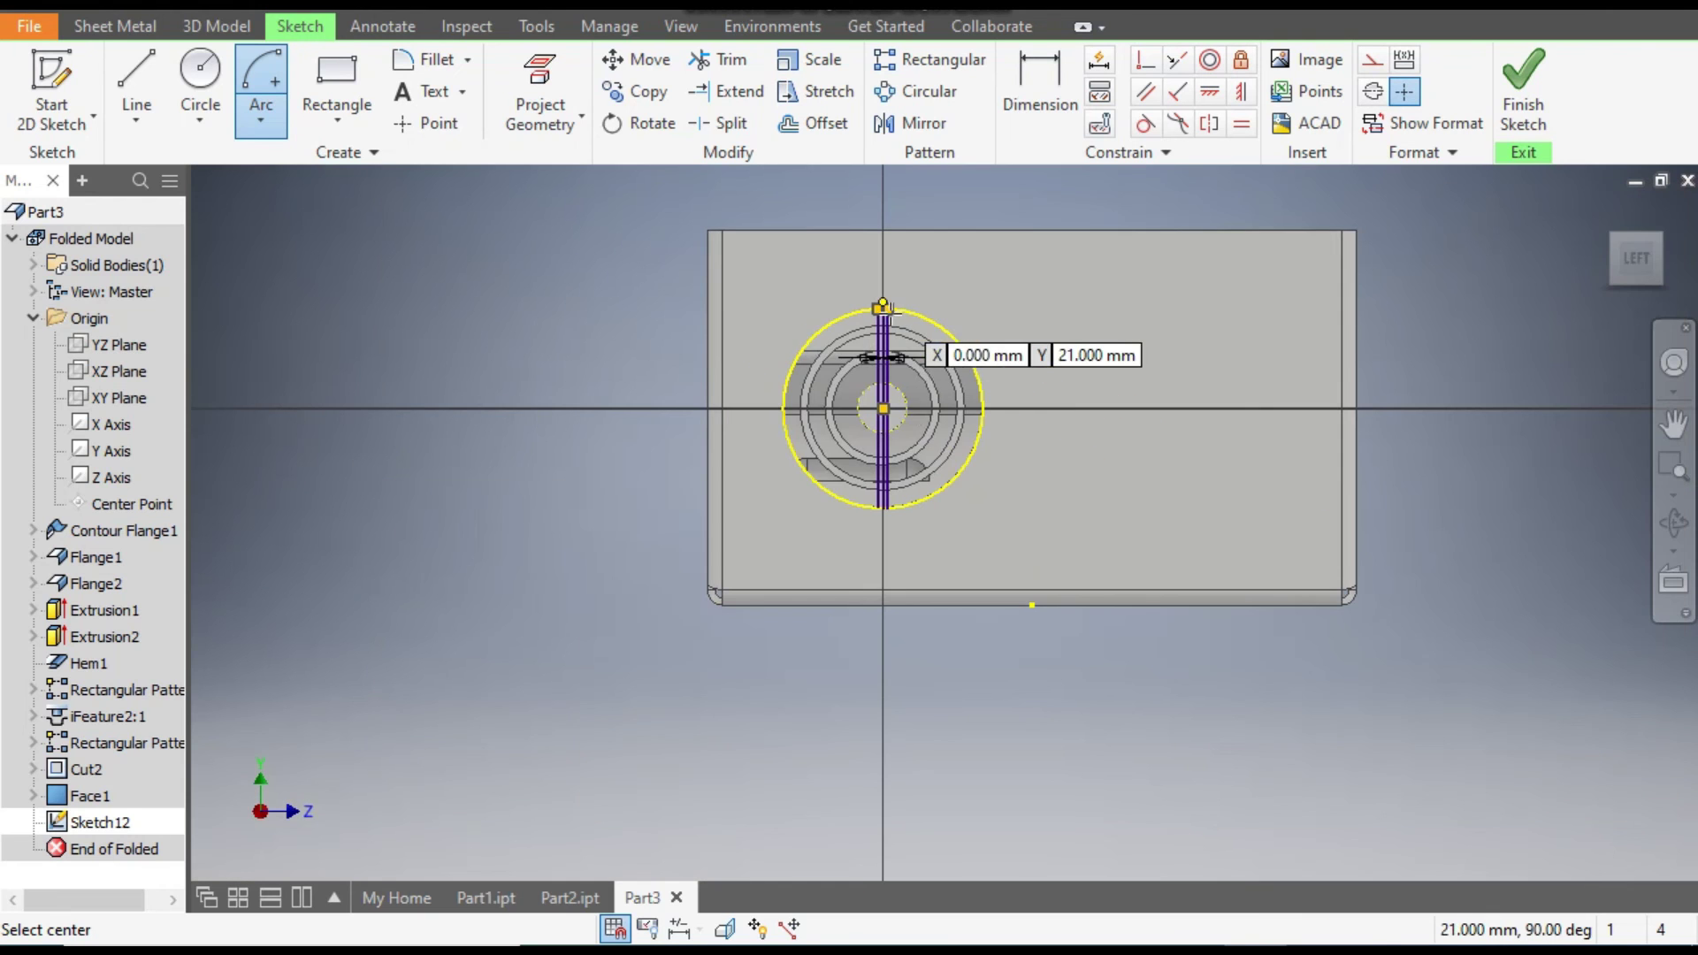
- Draw a matching centre-point arc along the hole's edge joining the lower ends of the two offset lines
{"action": "scroll", "coordinate": [895, 427], "scroll_direction": "up", "scroll_amount": 2}
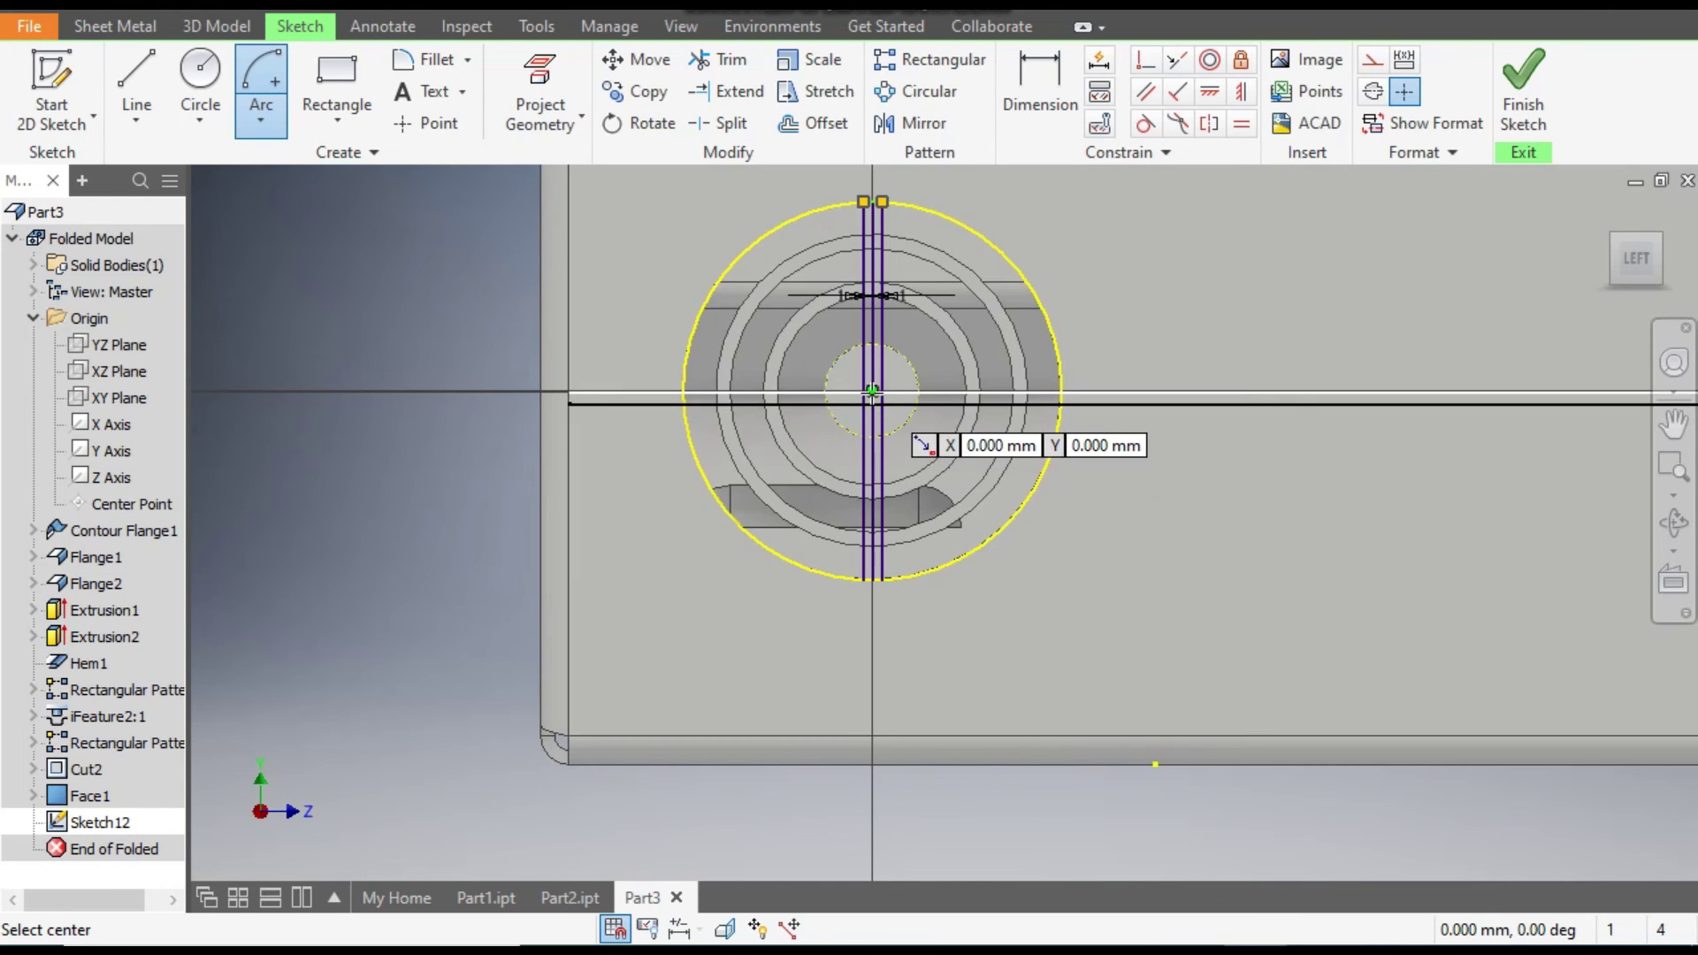
{"action": "left_click", "coordinate": [873, 392]}
{"action": "scroll", "coordinate": [875, 610], "scroll_direction": "up", "scroll_amount": 5}
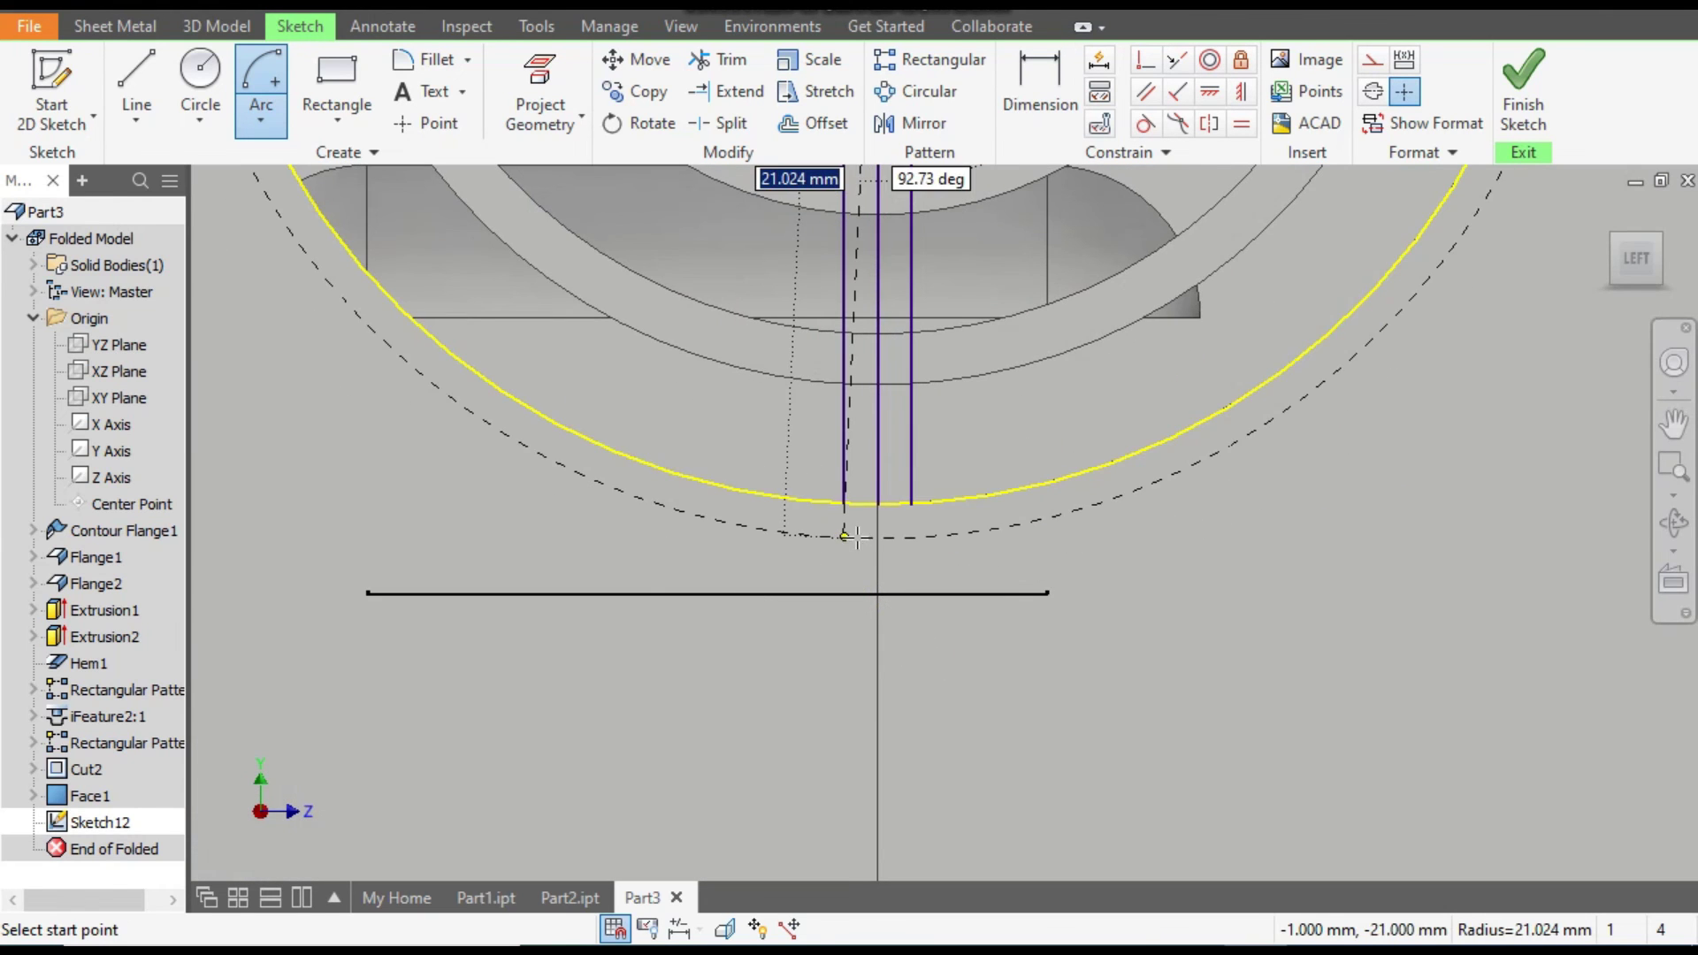
{"action": "left_click", "coordinate": [845, 505]}
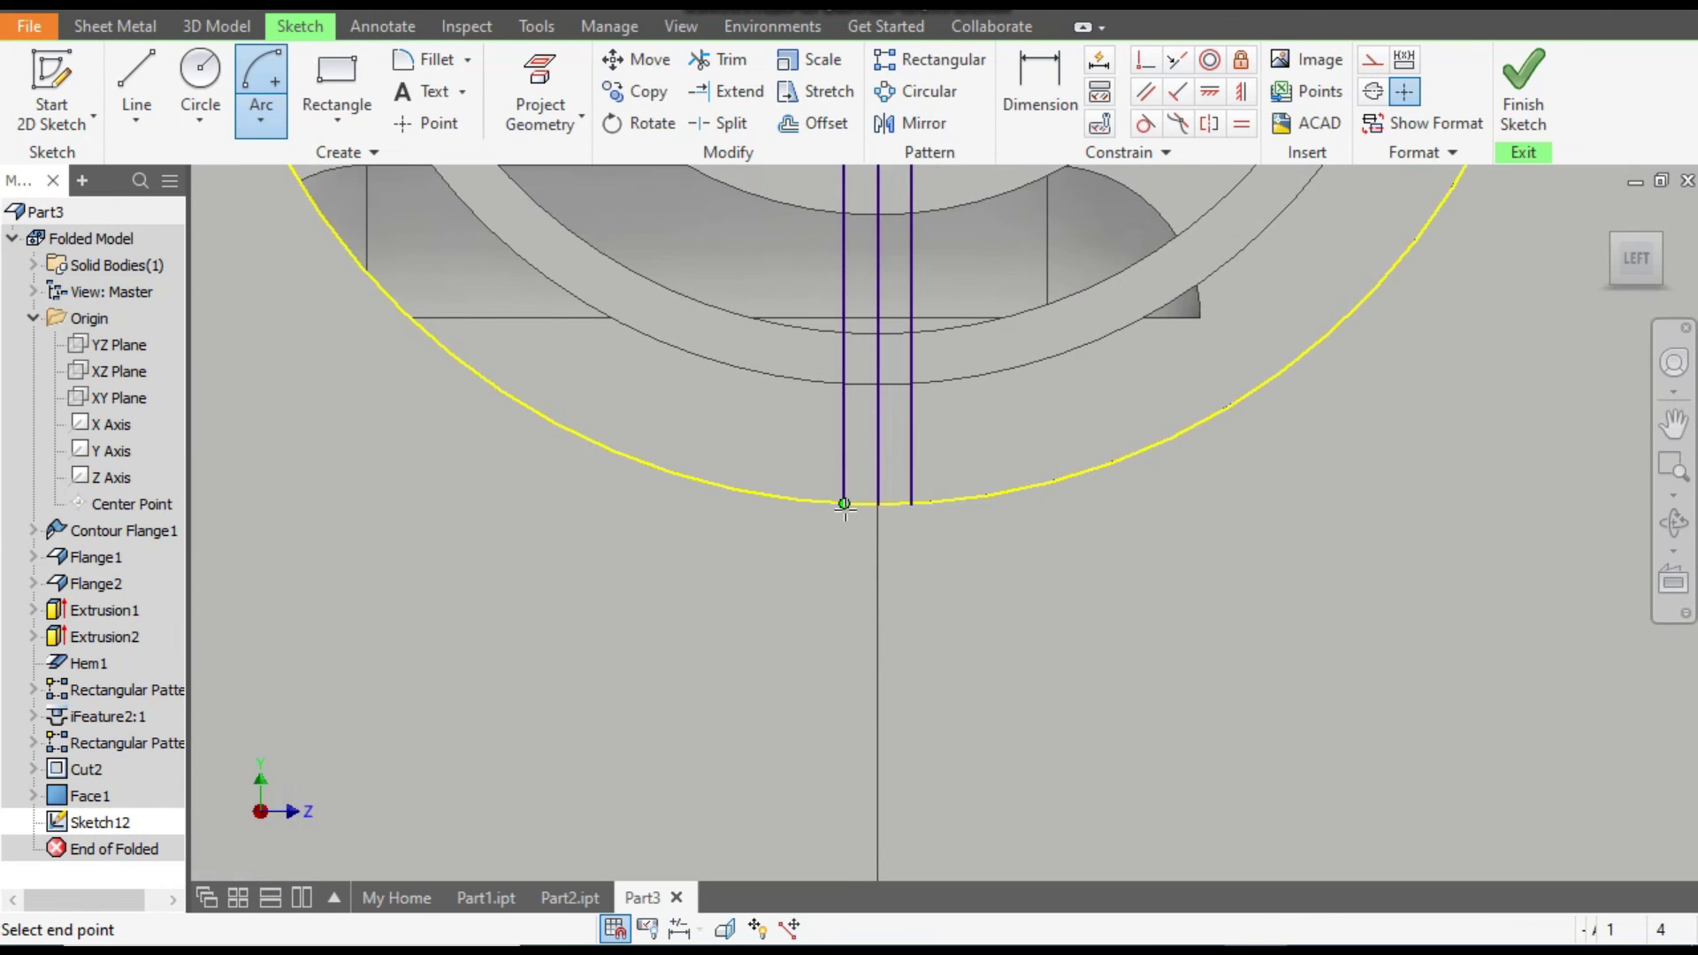
{"action": "left_click", "coordinate": [912, 504]}
{"action": "scroll", "coordinate": [1052, 573], "scroll_direction": "down", "scroll_amount": 5}
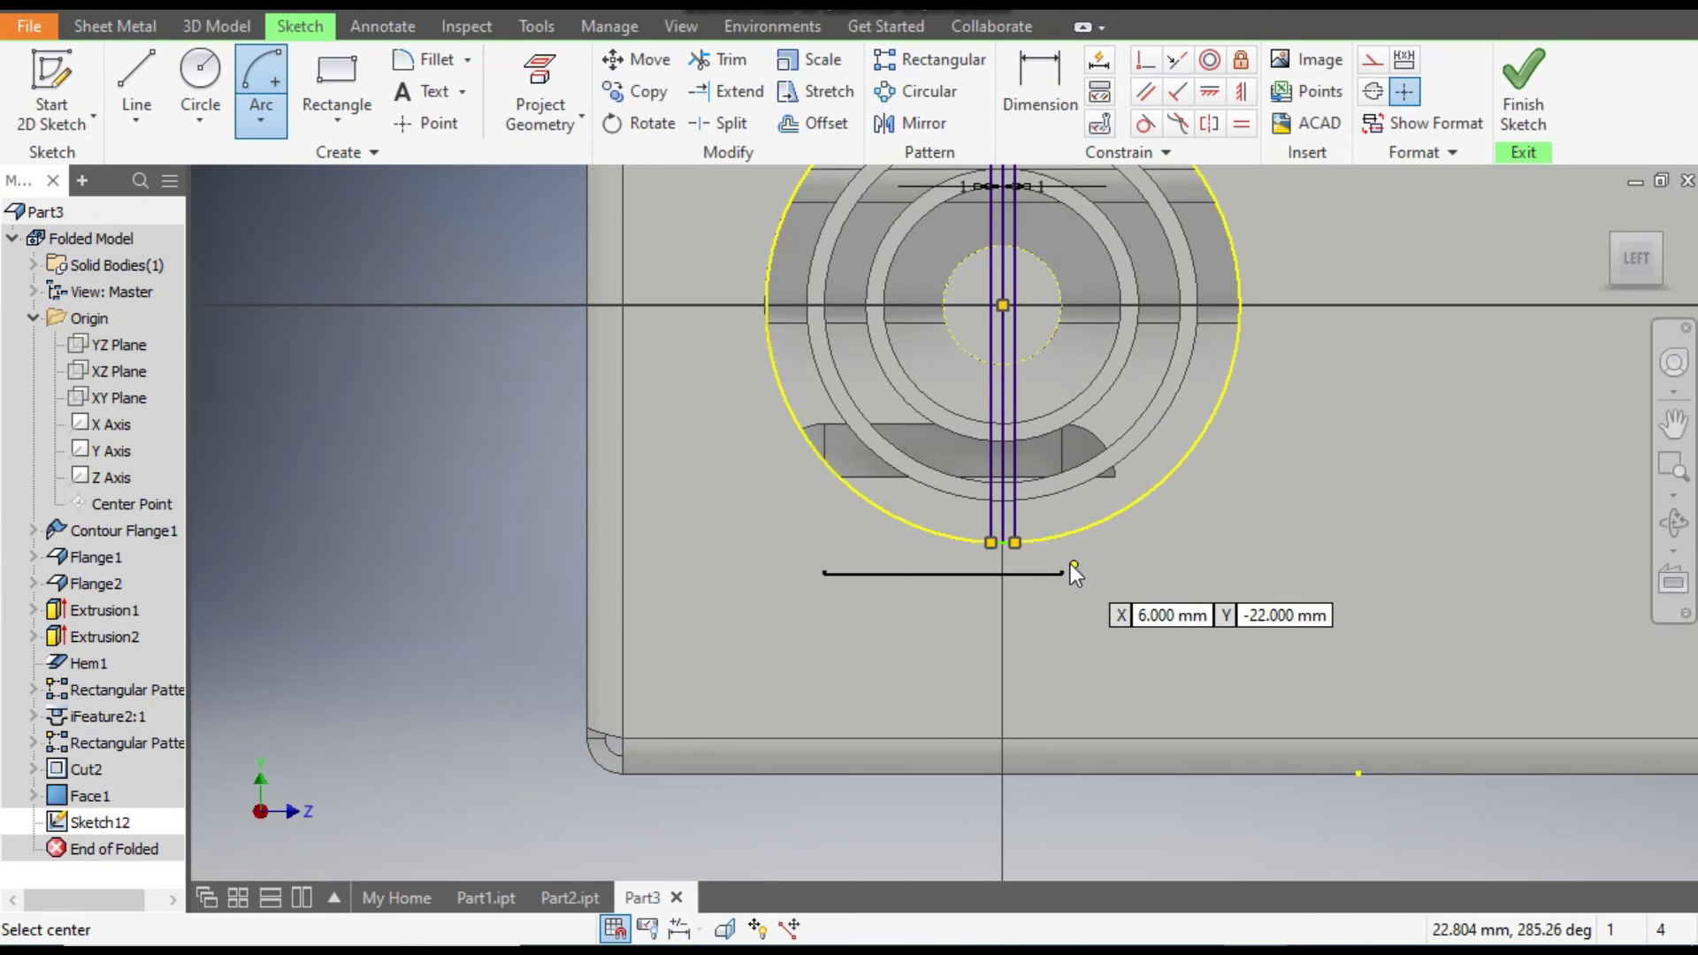
{"action": "key", "text": "Escape"}
- Convert the projected edge of the 40 mm hole to construction geometry in the bar sketch
{"action": "middle_click_drag", "start_coordinate": [1283, 285], "coordinate": [1240, 452]}
{"action": "left_click", "coordinate": [1134, 309]}
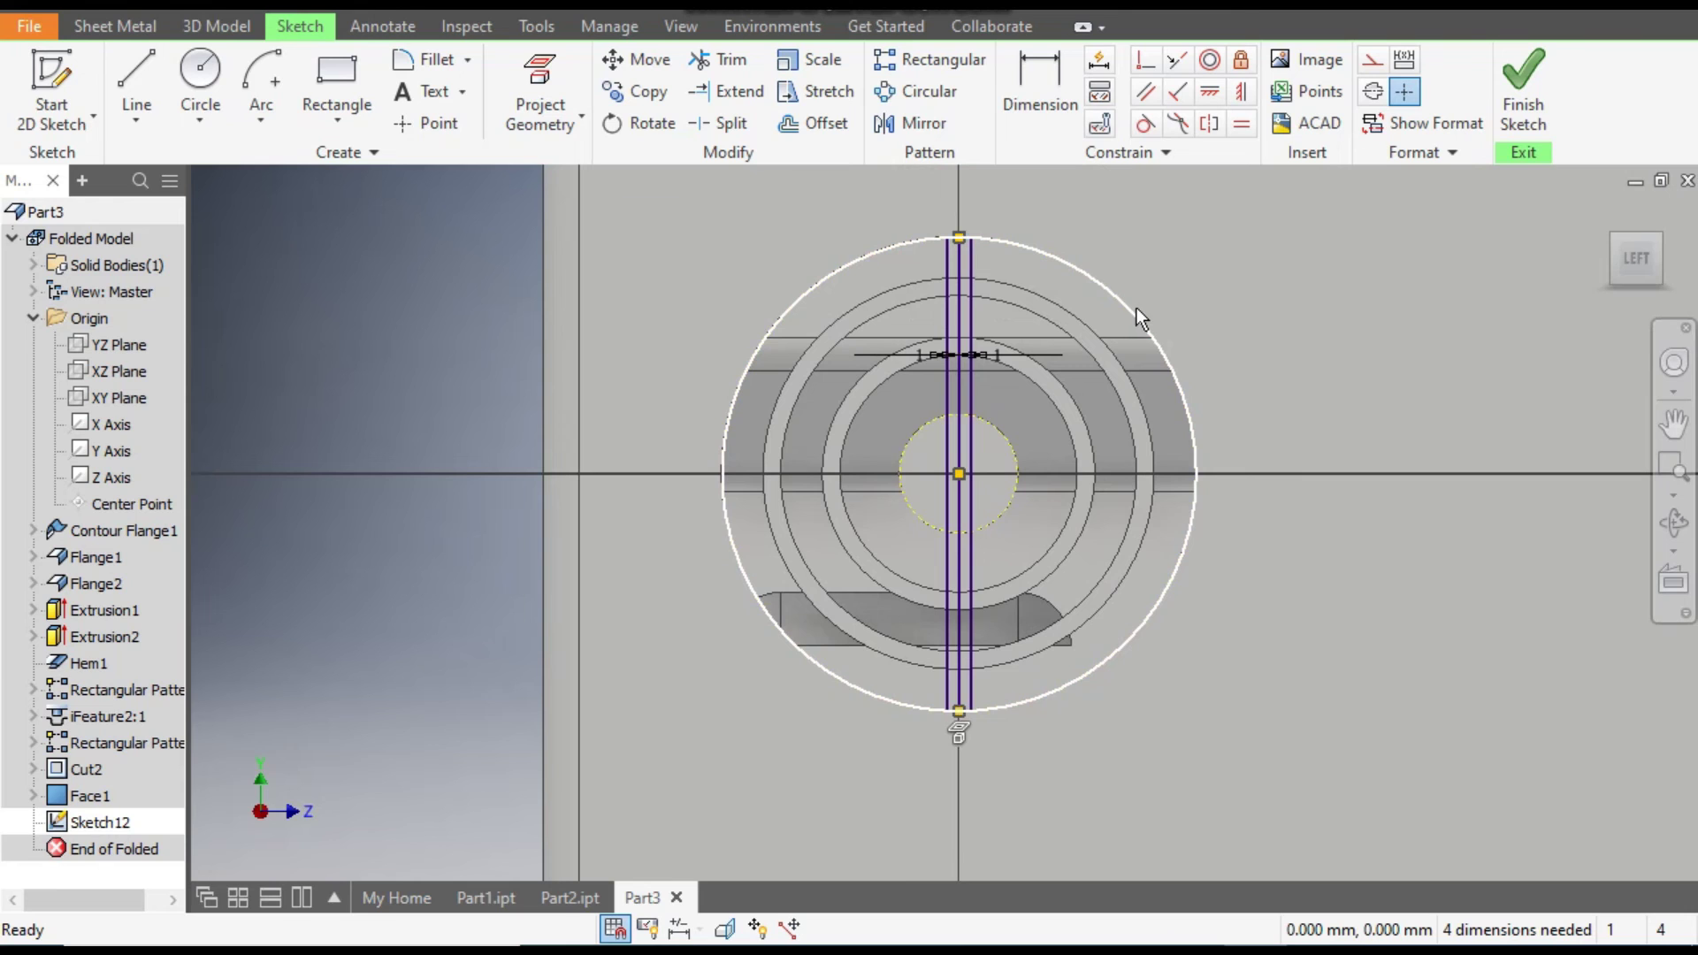
{"action": "left_click", "coordinate": [1371, 60]}
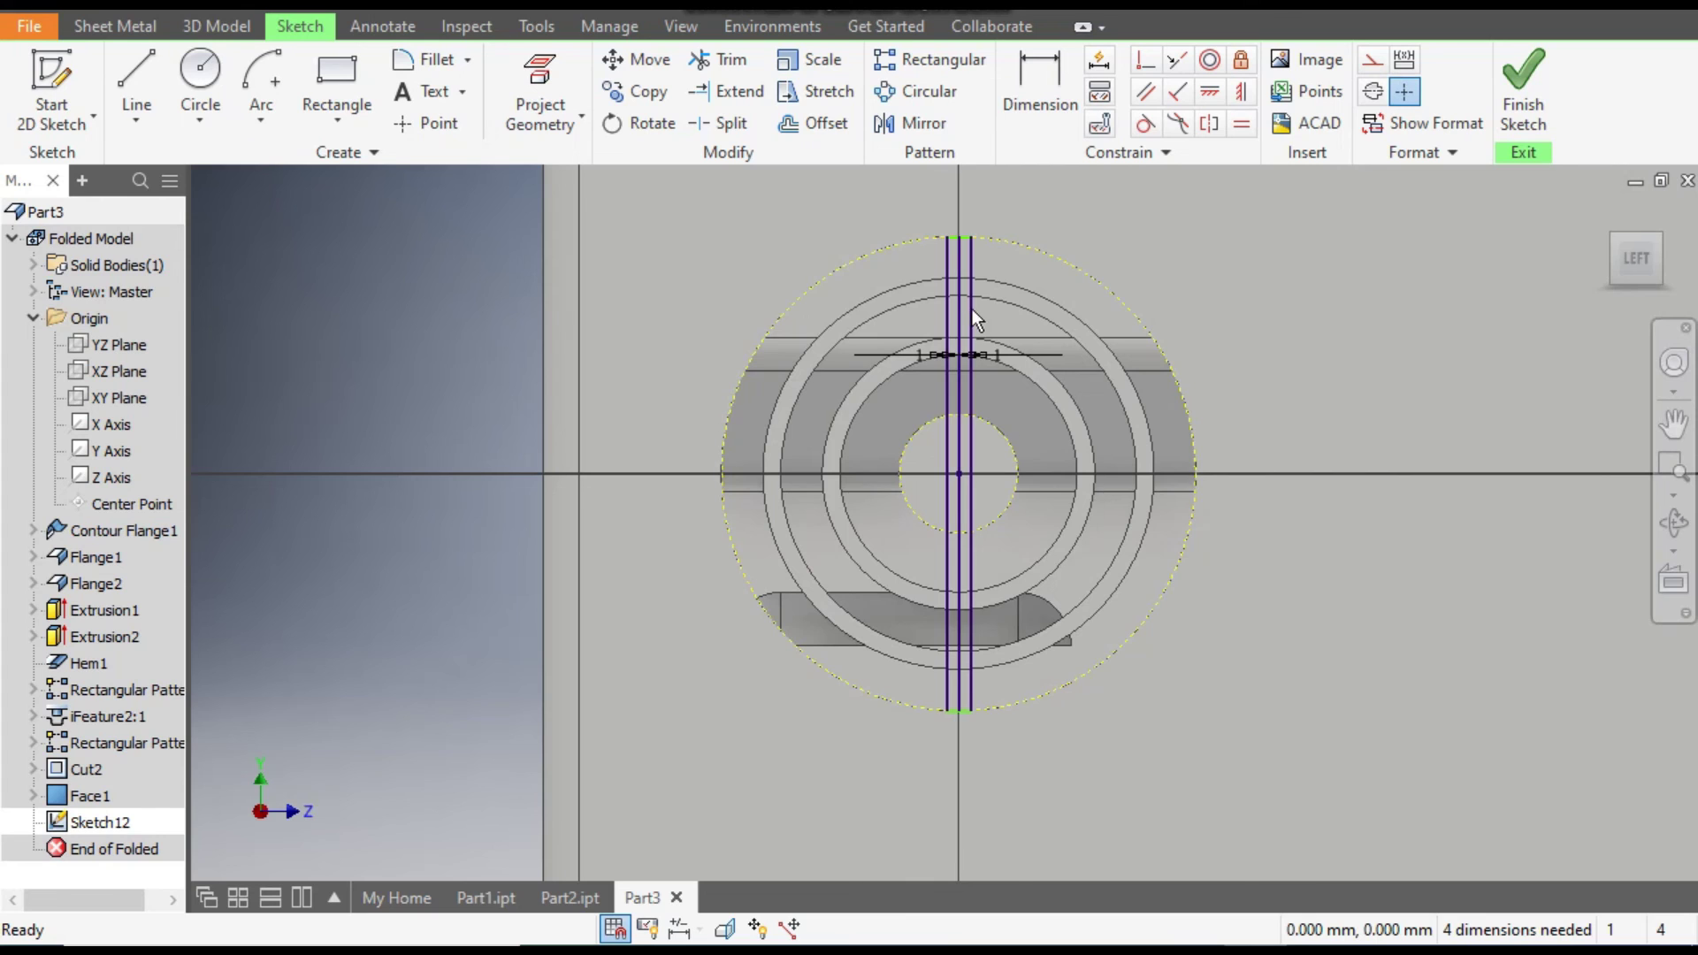
- Set the distance between the centre line and the offset line on its right to 0.75 mm
{"action": "scroll", "coordinate": [953, 334], "scroll_direction": "up", "scroll_amount": 2}
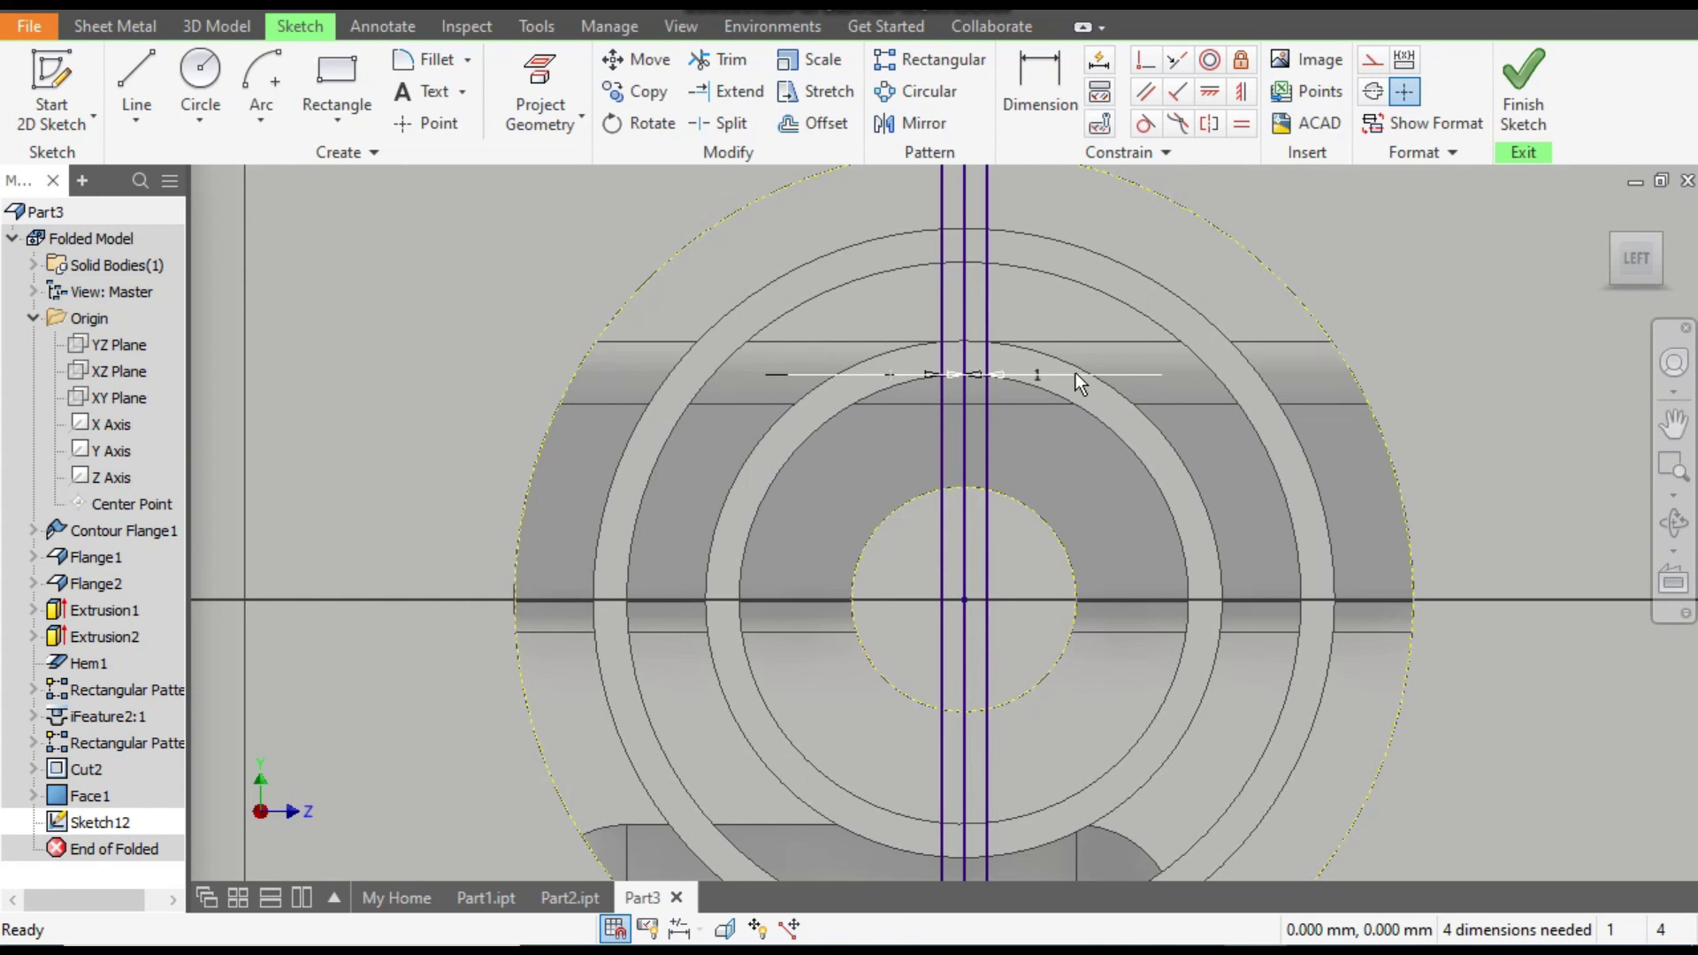
{"action": "left_click", "coordinate": [831, 375]}
{"action": "type", "text": "0.75"}
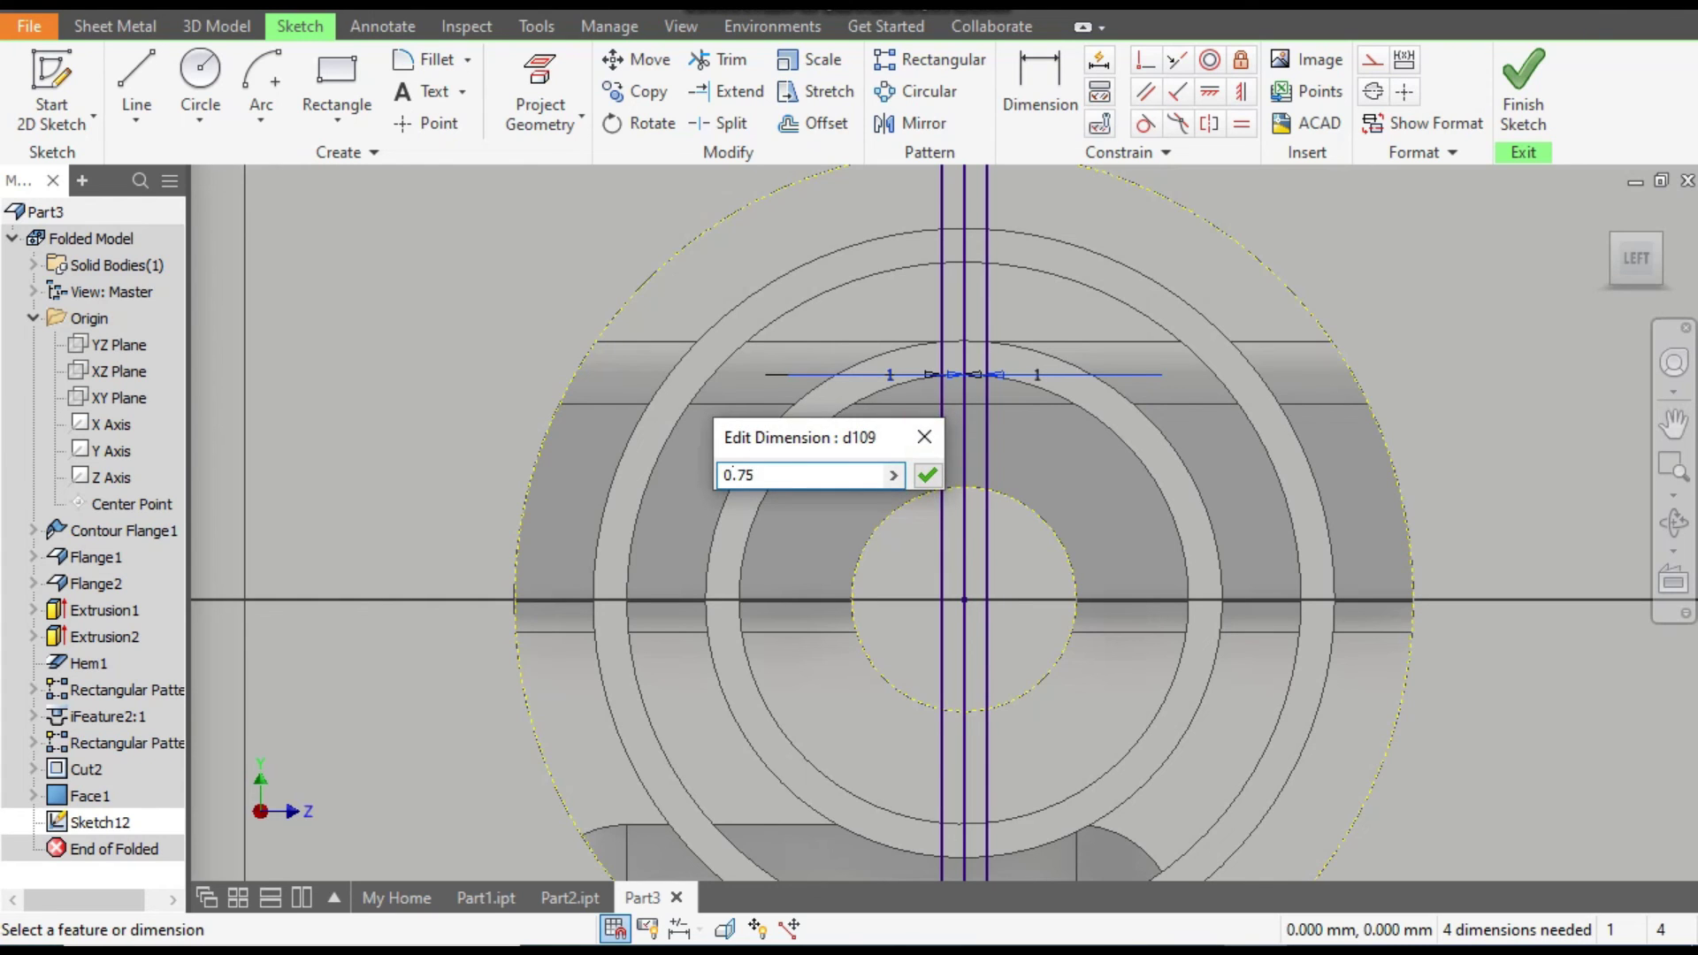
{"action": "key", "text": "Return"}
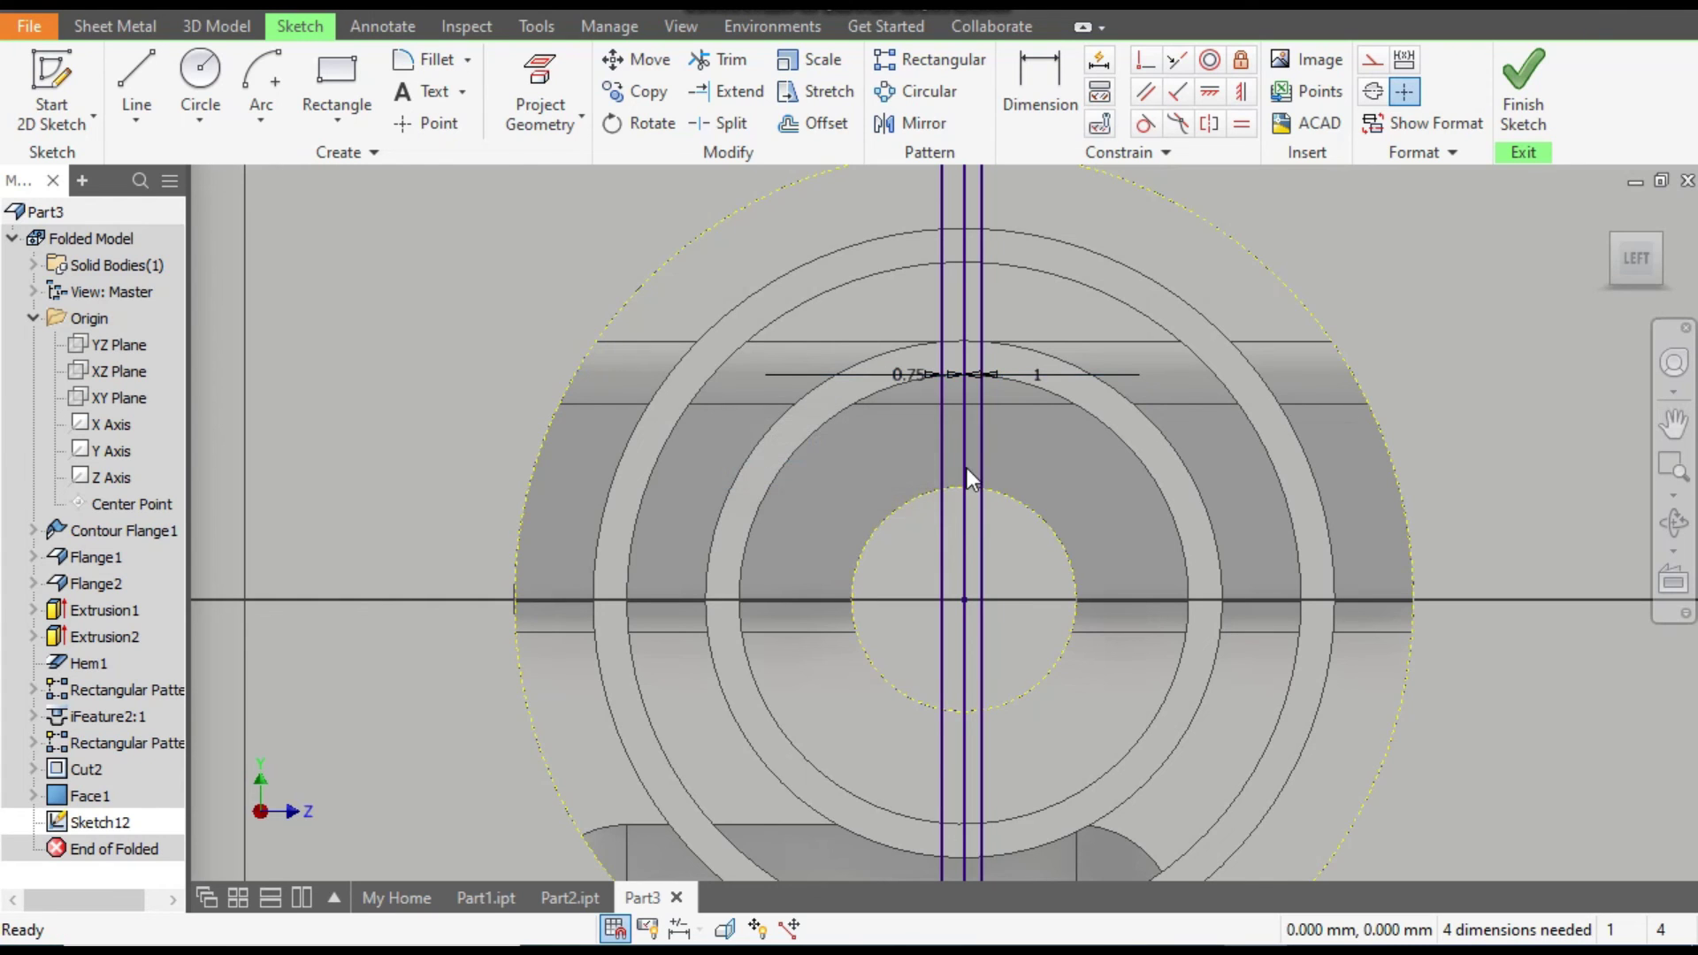
- Set the distance between the centre line and the offset line on its left to 0.75 mm
{"action": "left_click", "coordinate": [1123, 375]}
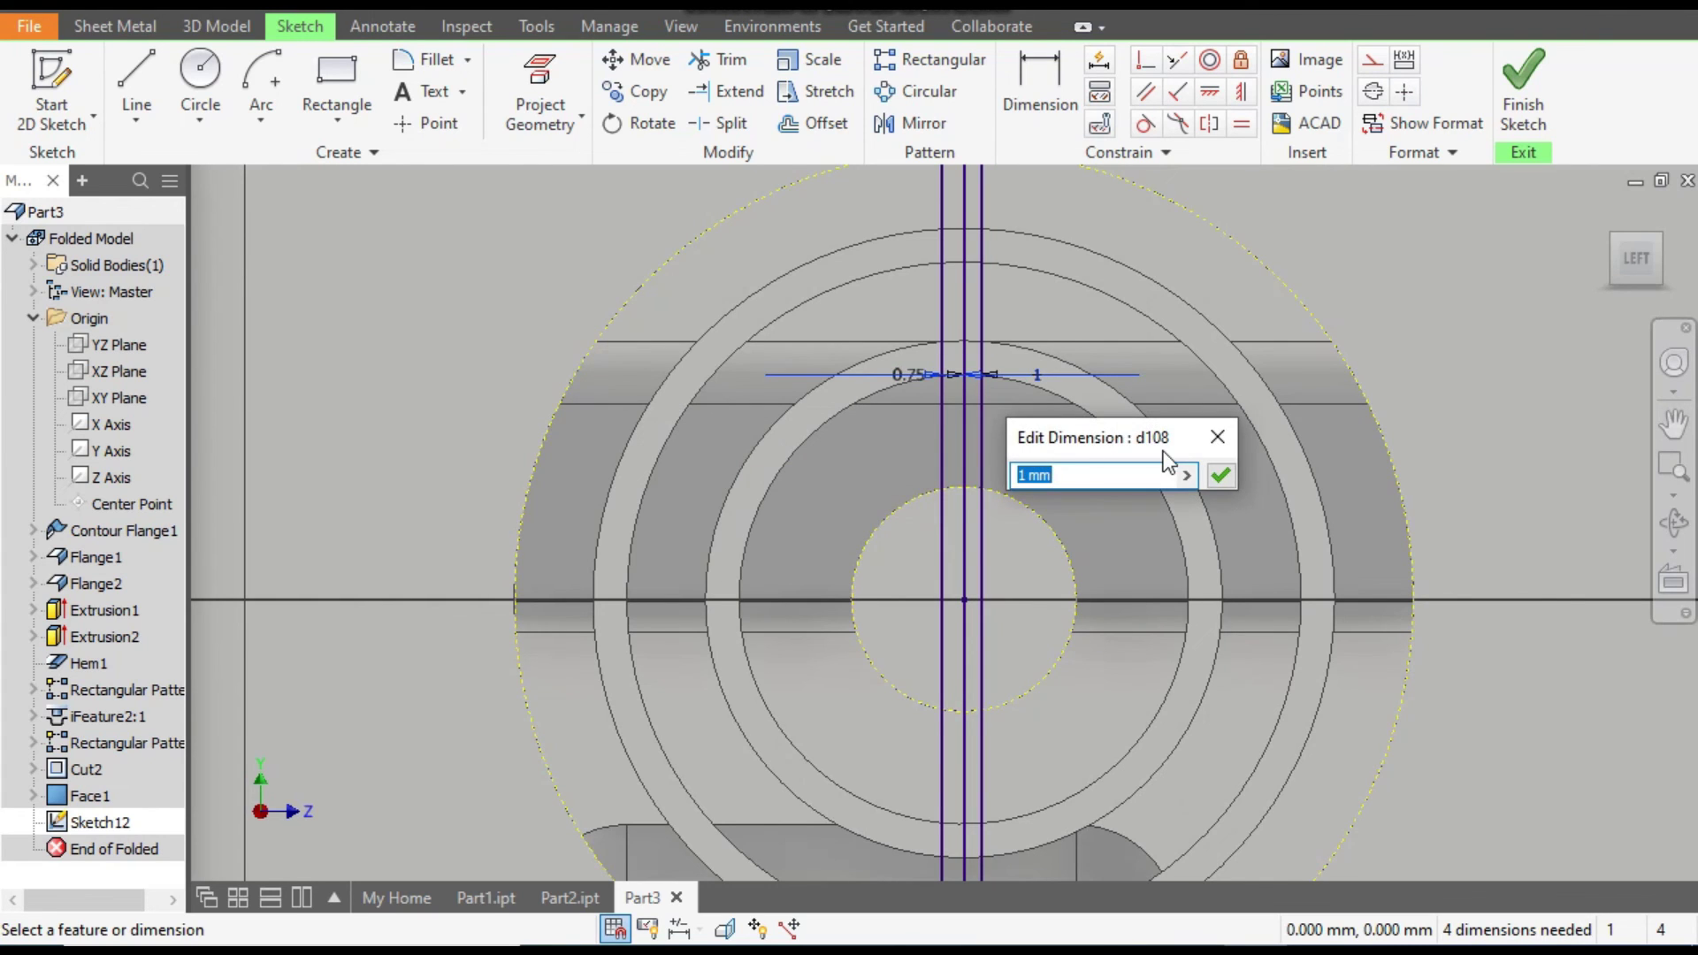
{"action": "type", "text": "0.75"}
{"action": "key", "text": "Return"}
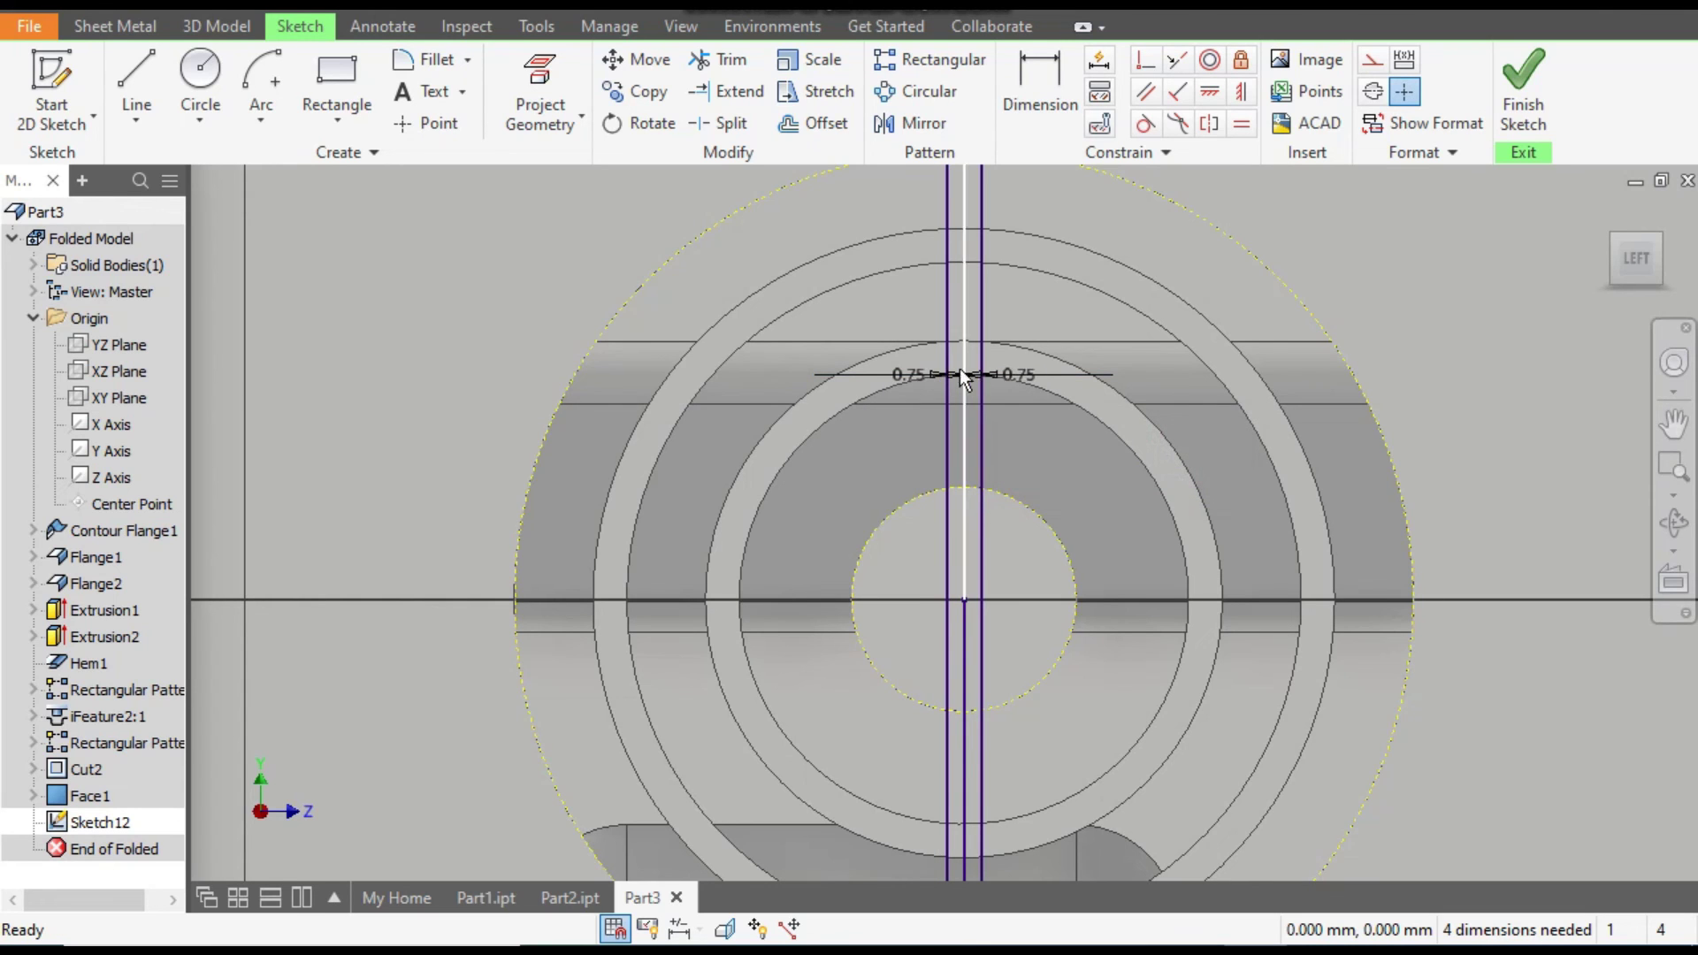
- Create a sheet metal face from the vertical bar profile across the ring grille, keeping the default bend radius
{"action": "scroll", "coordinate": [948, 394], "scroll_direction": "down", "scroll_amount": 2}
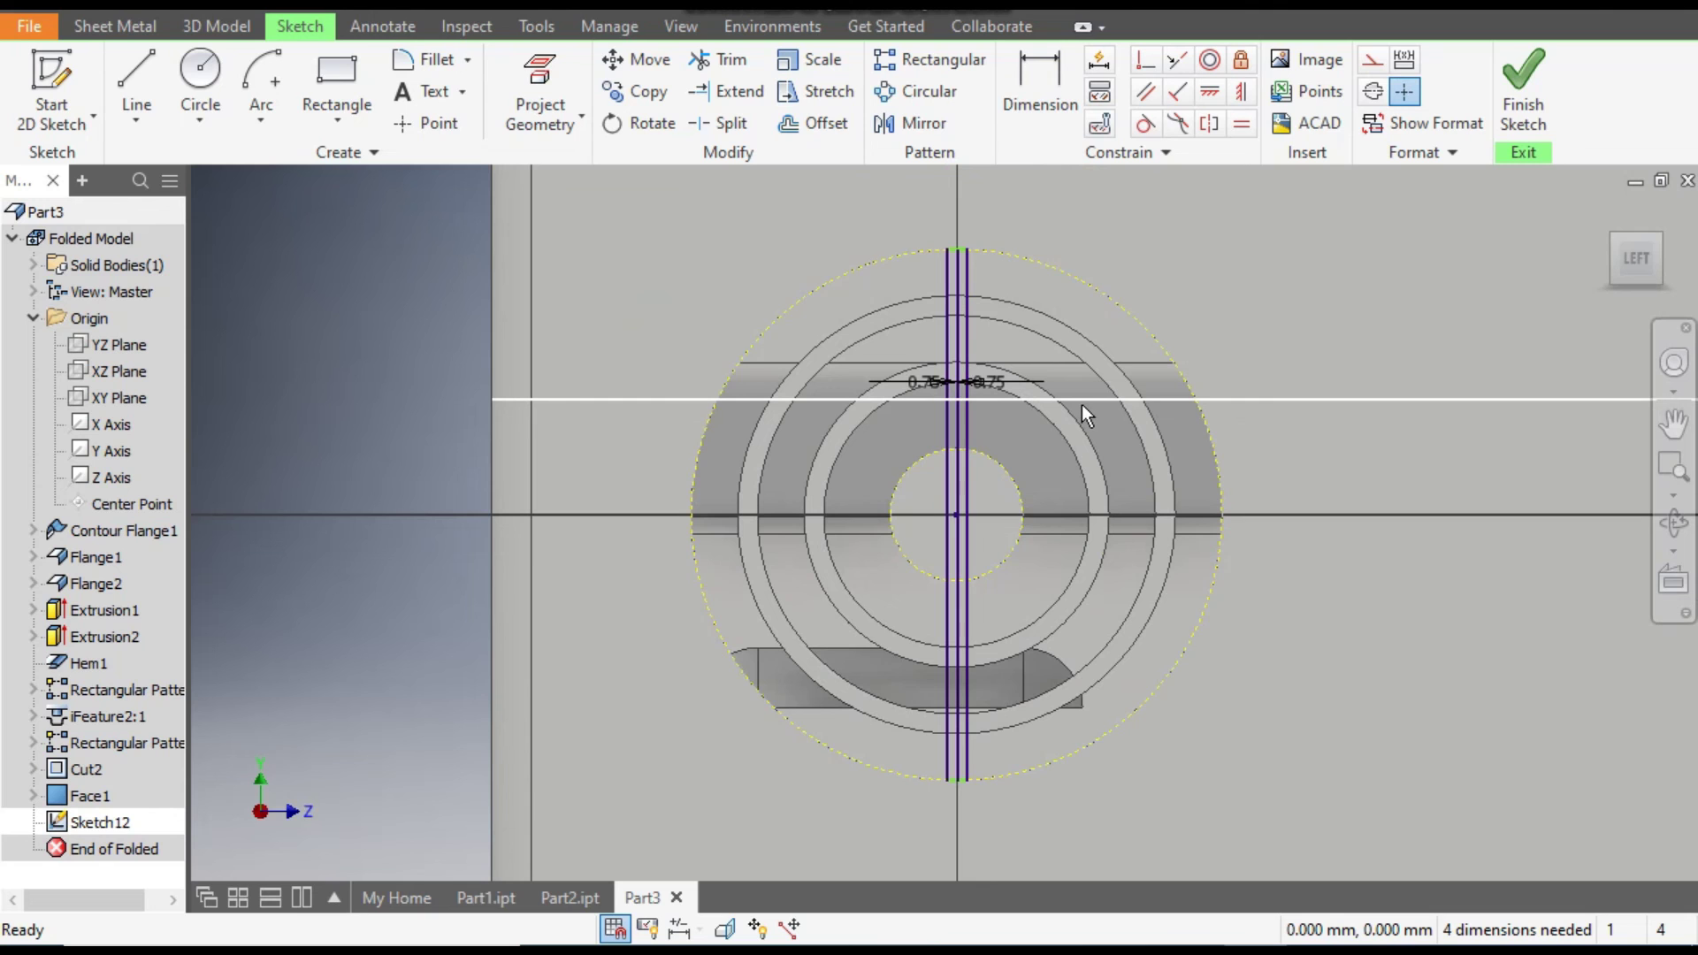
{"action": "left_click", "coordinate": [112, 28]}
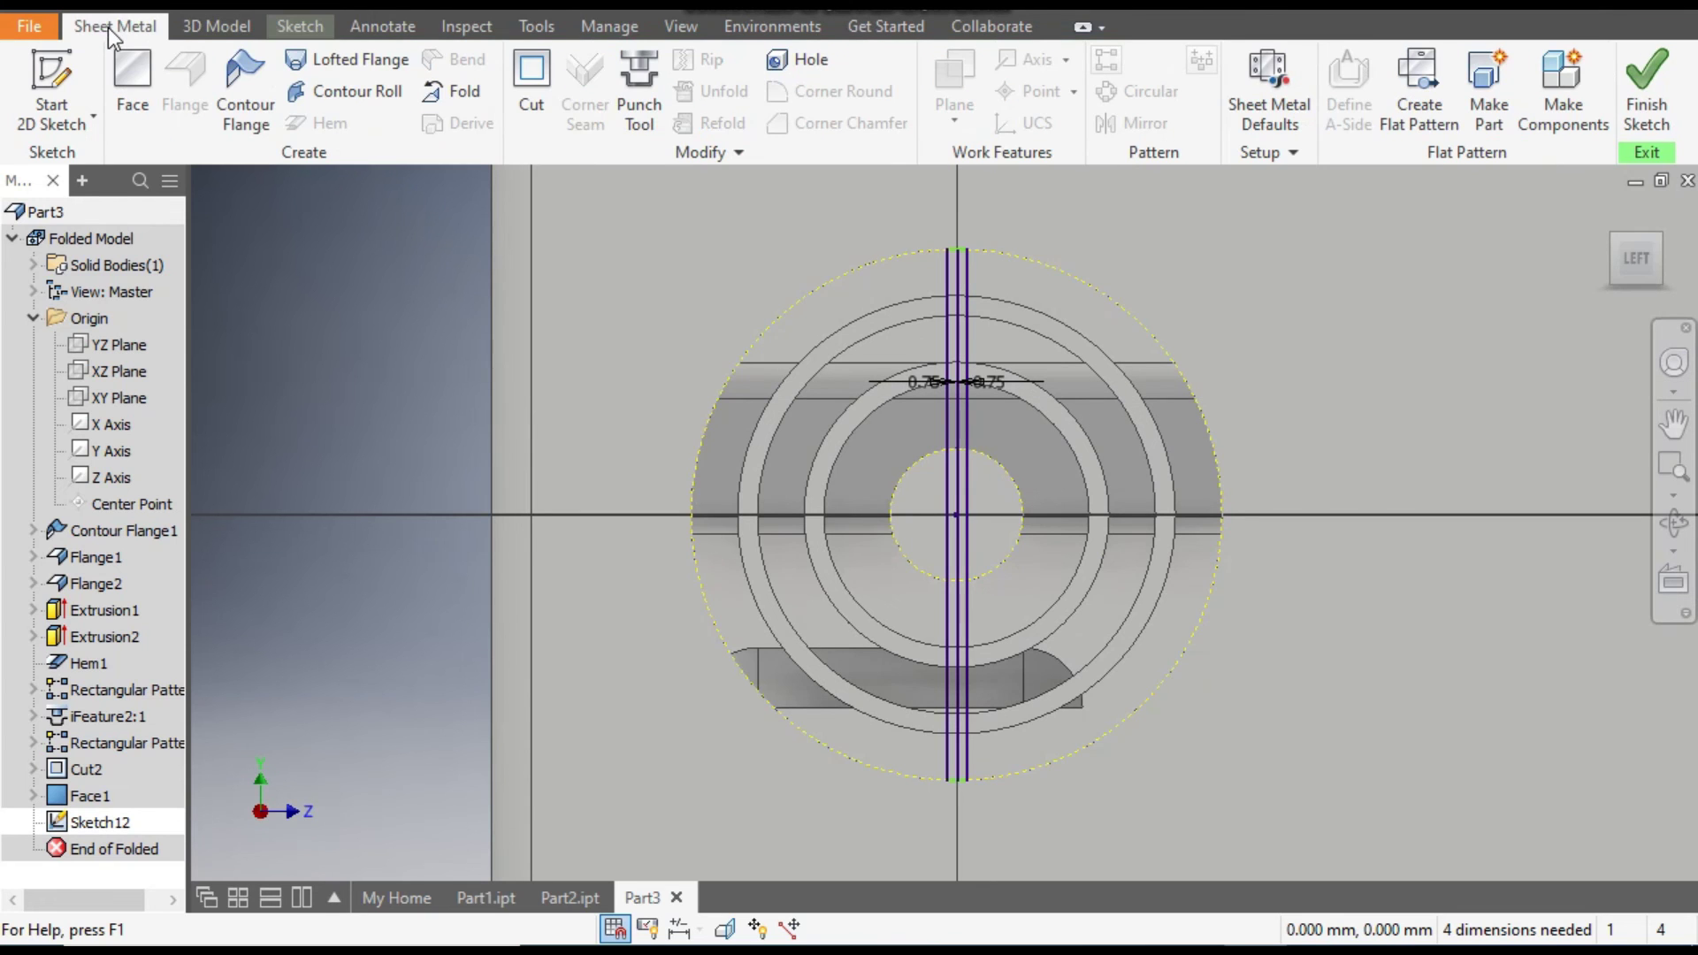
{"action": "left_click", "coordinate": [136, 83]}
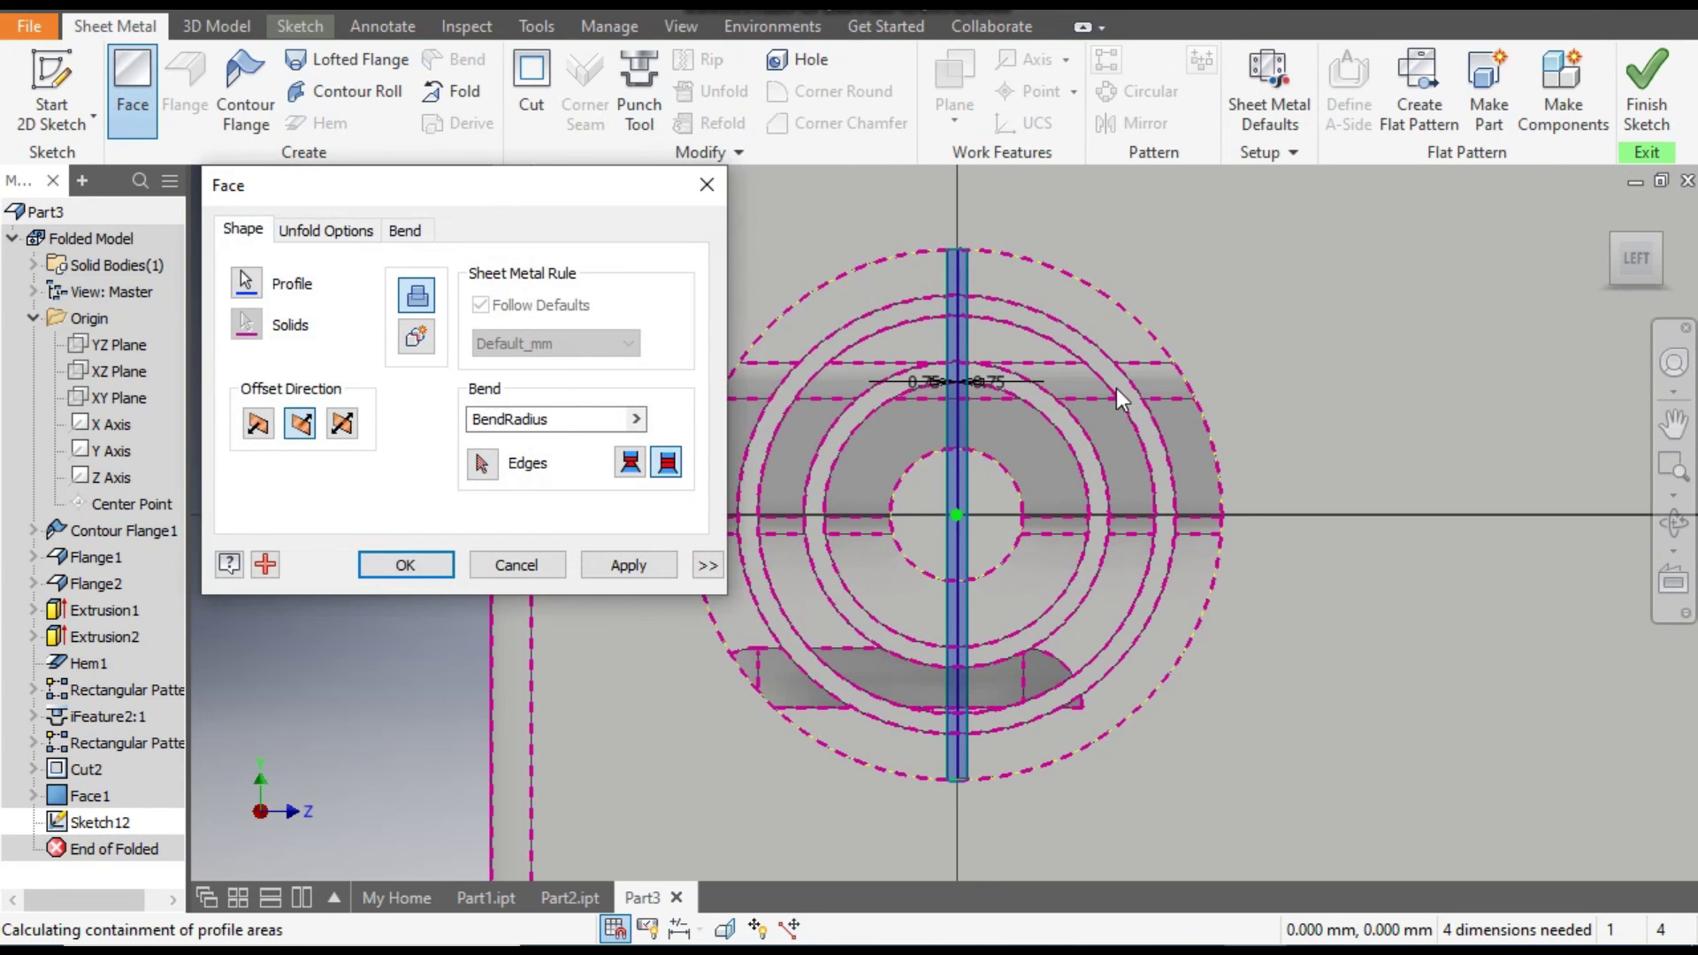
{"action": "left_click", "coordinate": [1673, 423]}
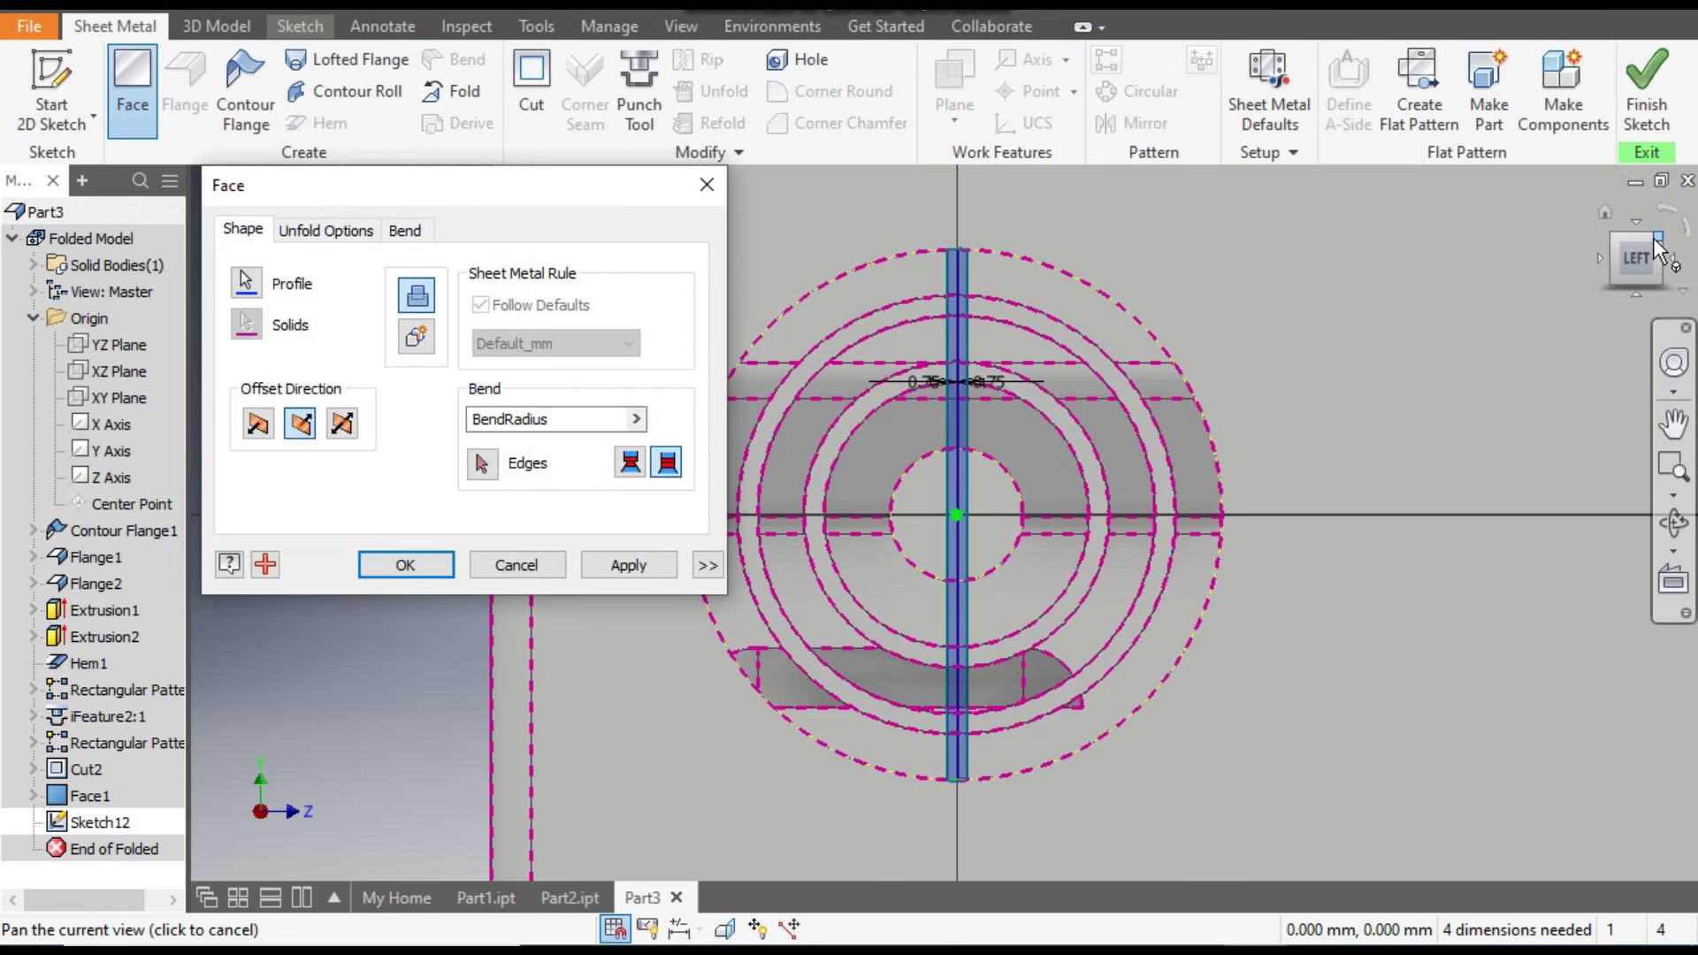
{"action": "left_click_drag", "start_coordinate": [1412, 393], "coordinate": [1409, 396]}
{"action": "key", "text": "F6"}
{"action": "mouse_move", "coordinate": [736, 650]}
{"action": "left_mouse_down"}
{"action": "mouse_move", "coordinate": [1043, 566]}
{"action": "mouse_move", "coordinate": [1099, 486]}
{"action": "left_mouse_up"}
{"action": "scroll", "coordinate": [1099, 486], "scroll_direction": "down", "scroll_amount": 5}
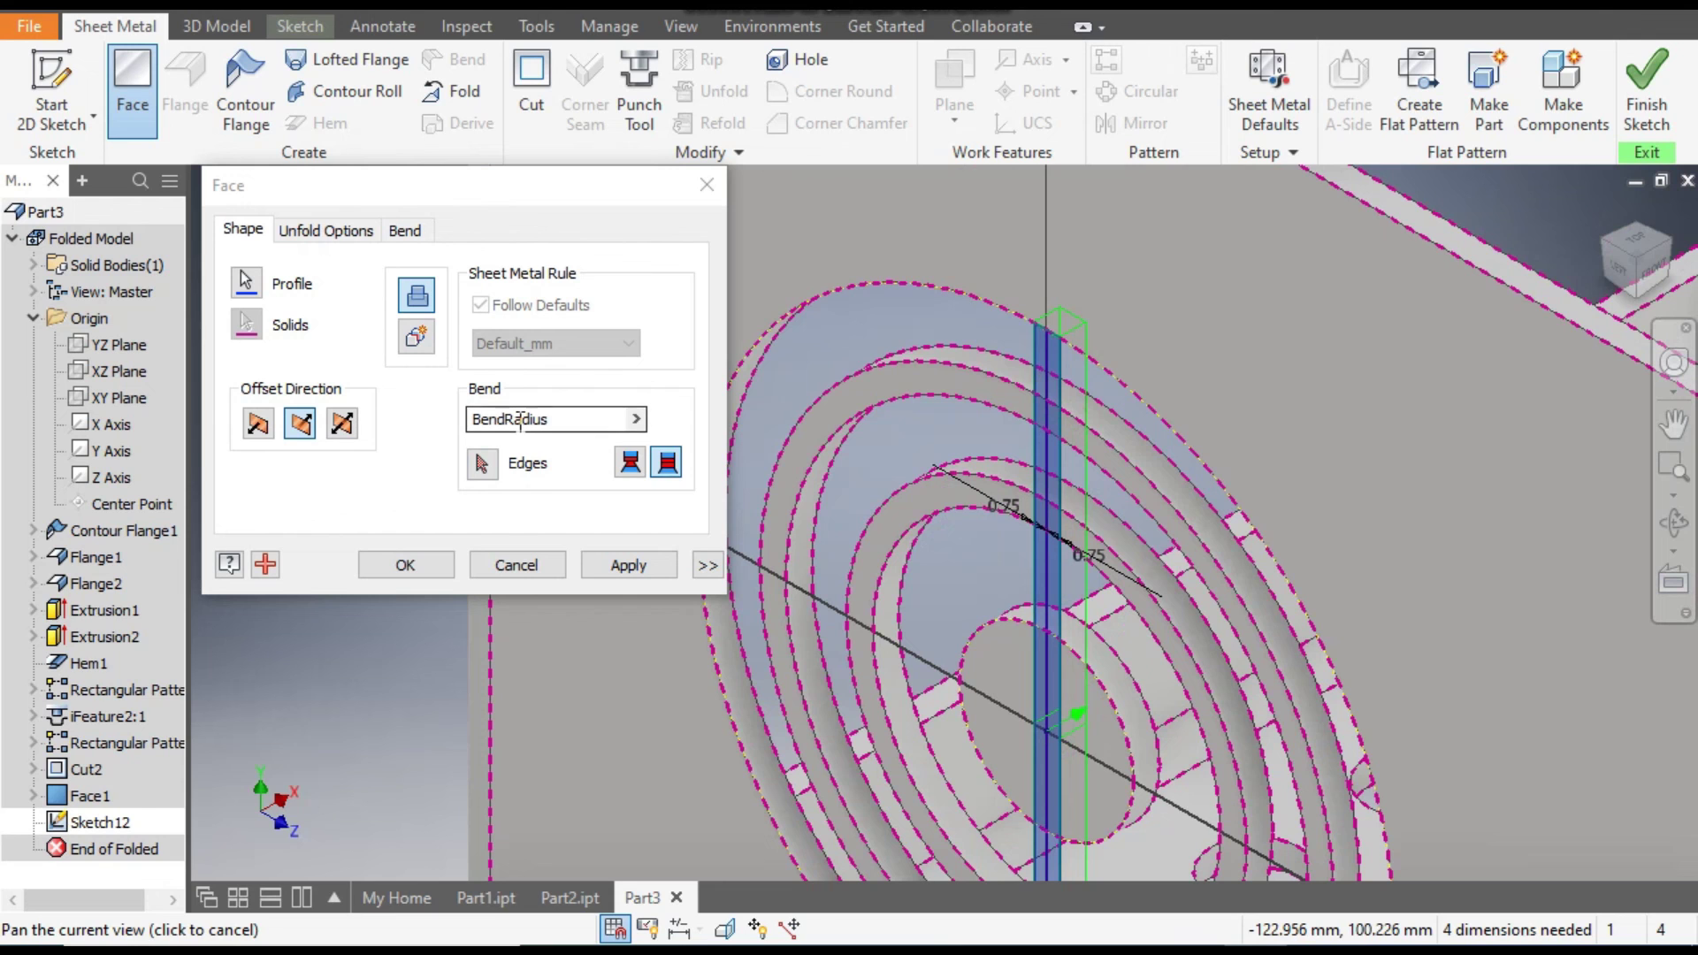
{"action": "left_click", "coordinate": [623, 564]}
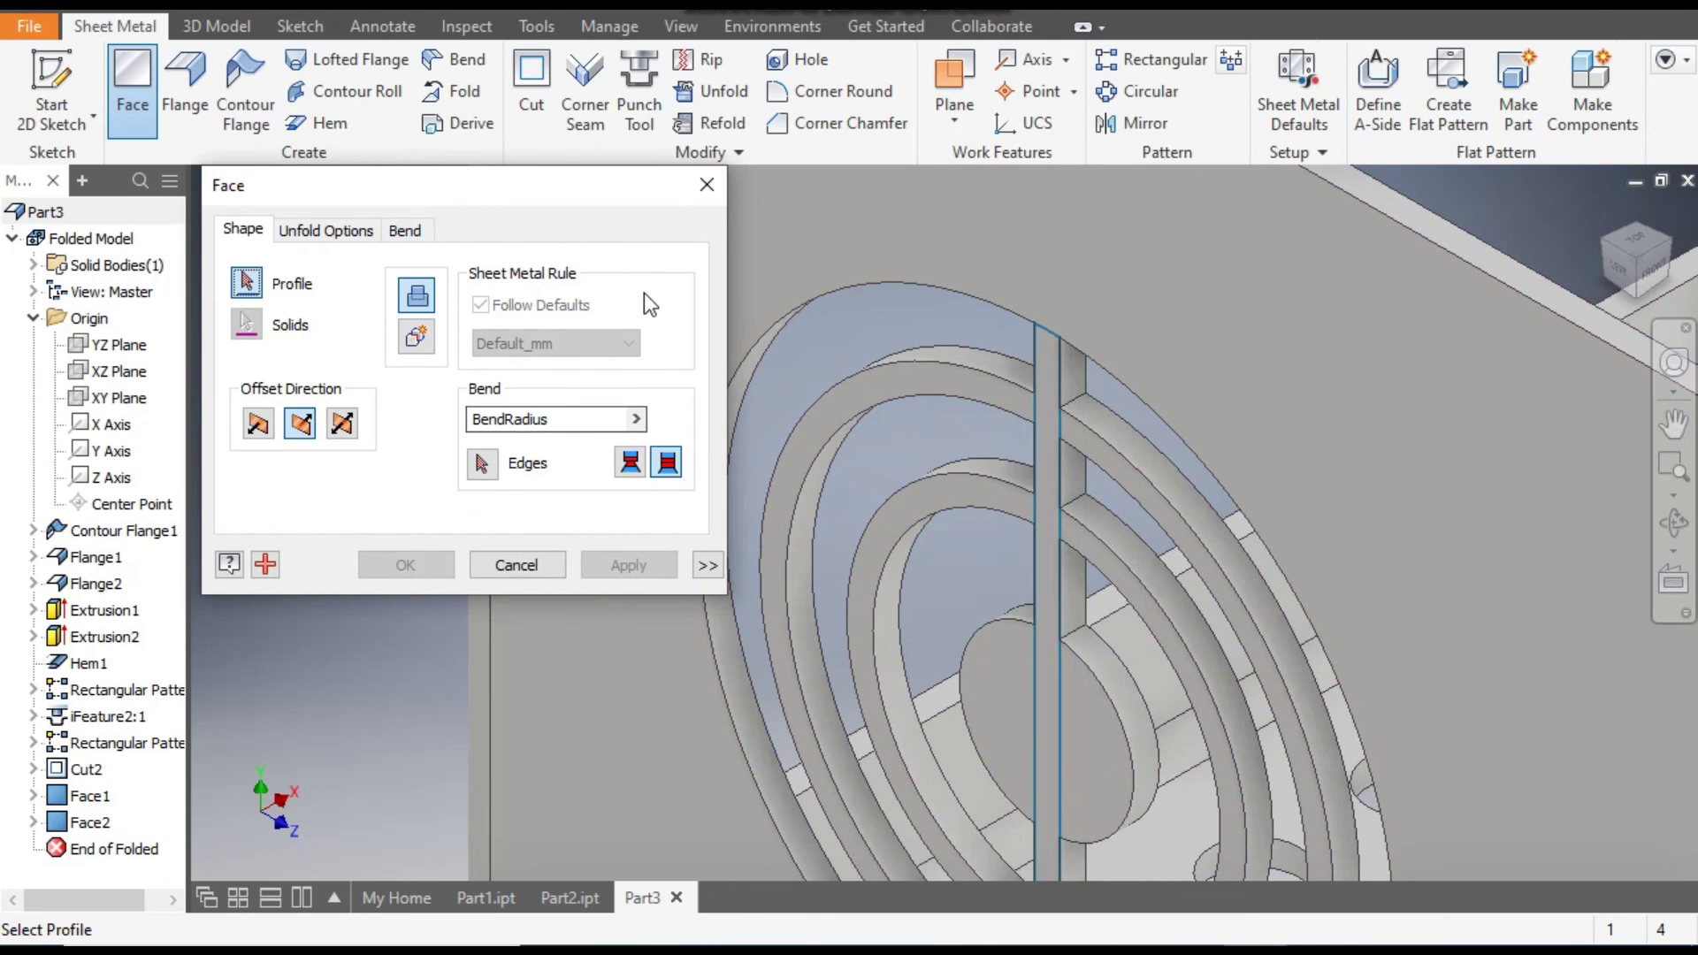
{"action": "left_click", "coordinate": [714, 189]}
- Pattern the bar face circularly about the grille's centre axis with 8 occurrences over 360 degrees
{"action": "scroll", "coordinate": [1048, 395], "scroll_direction": "down", "scroll_amount": 3}
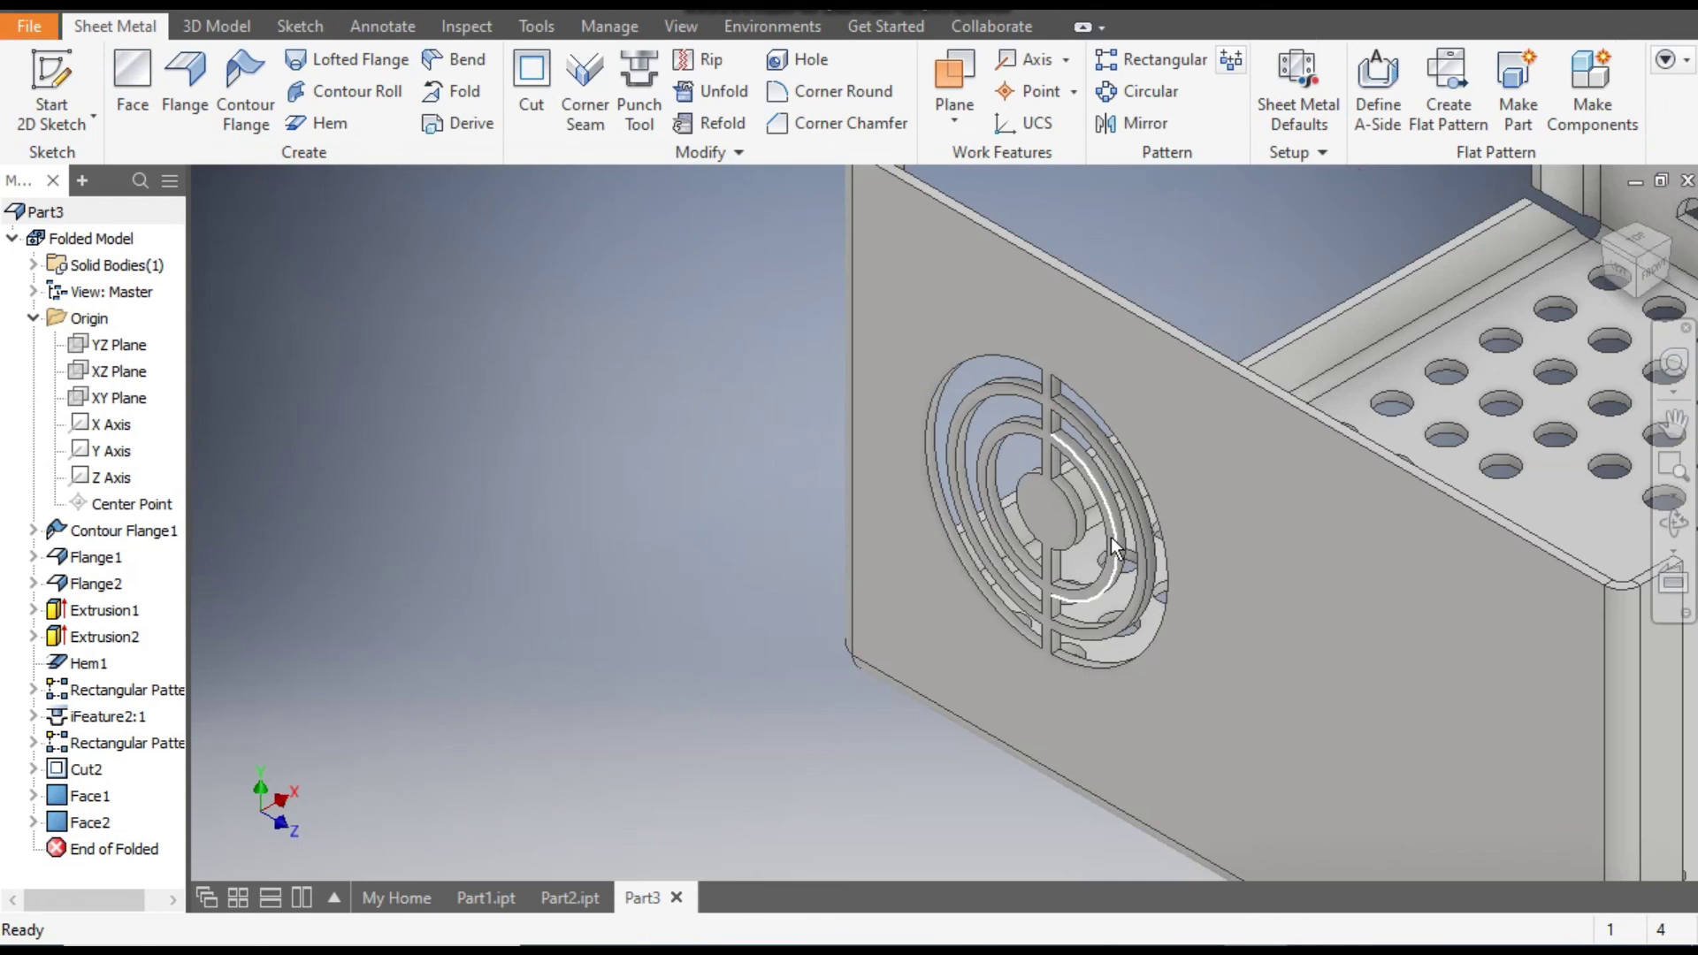
{"action": "middle_click_drag", "start_coordinate": [463, 319], "coordinate": [490, 375]}
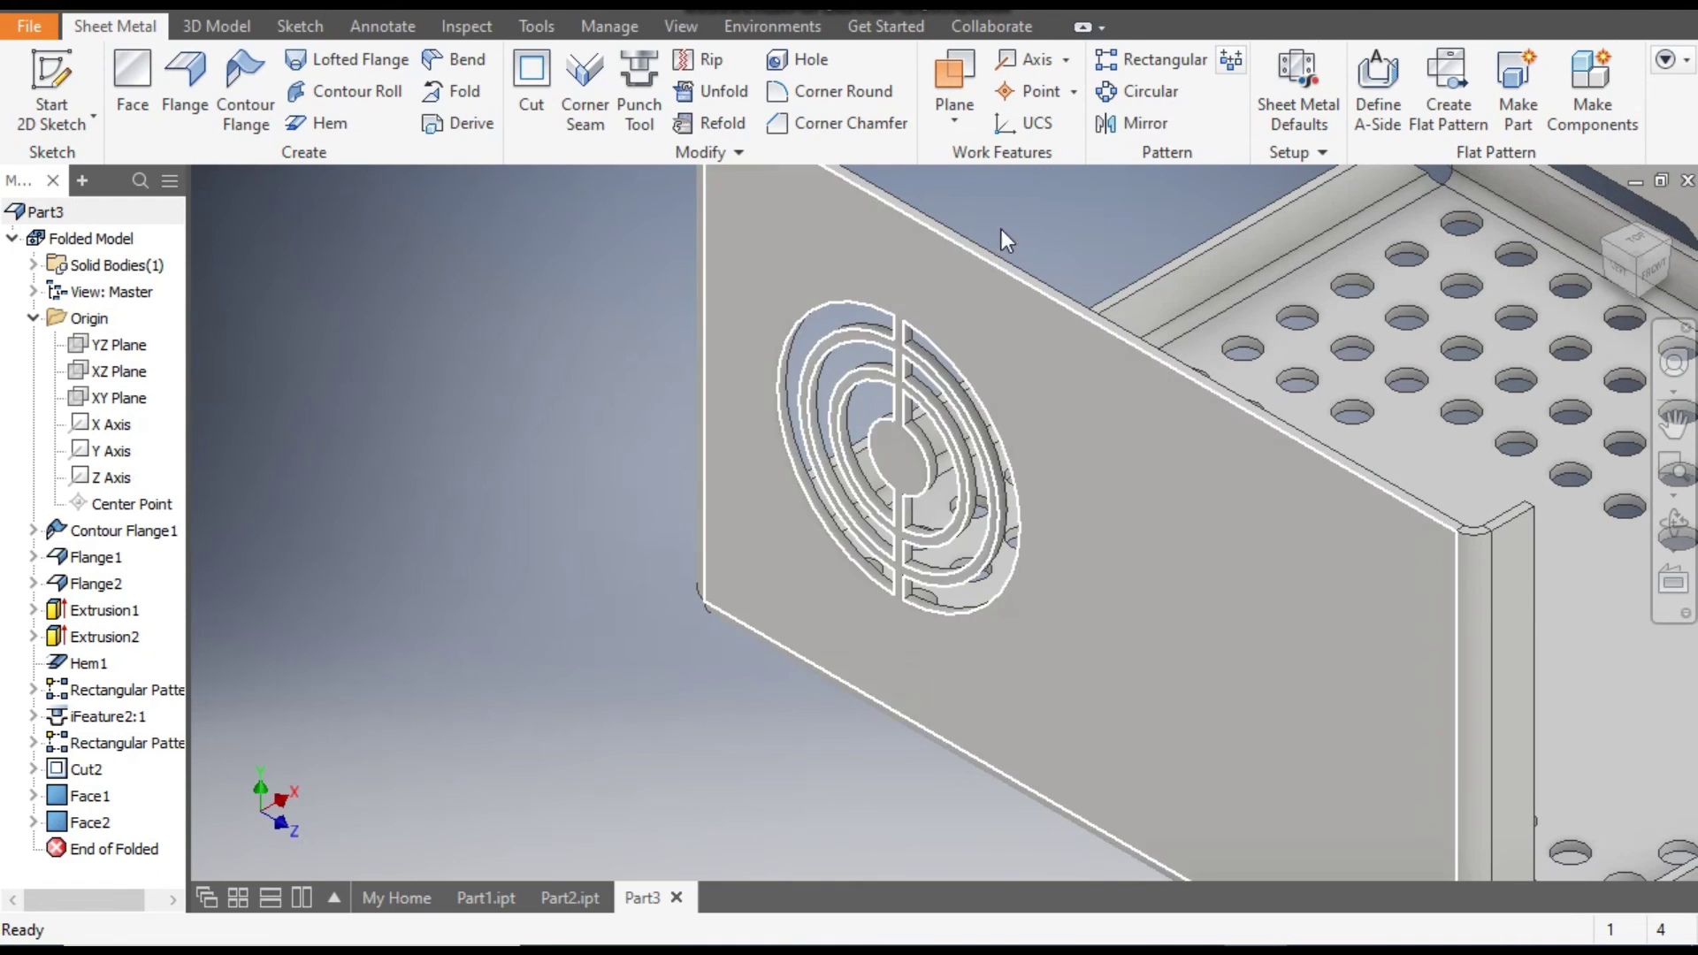
{"action": "left_click", "coordinate": [1141, 92]}
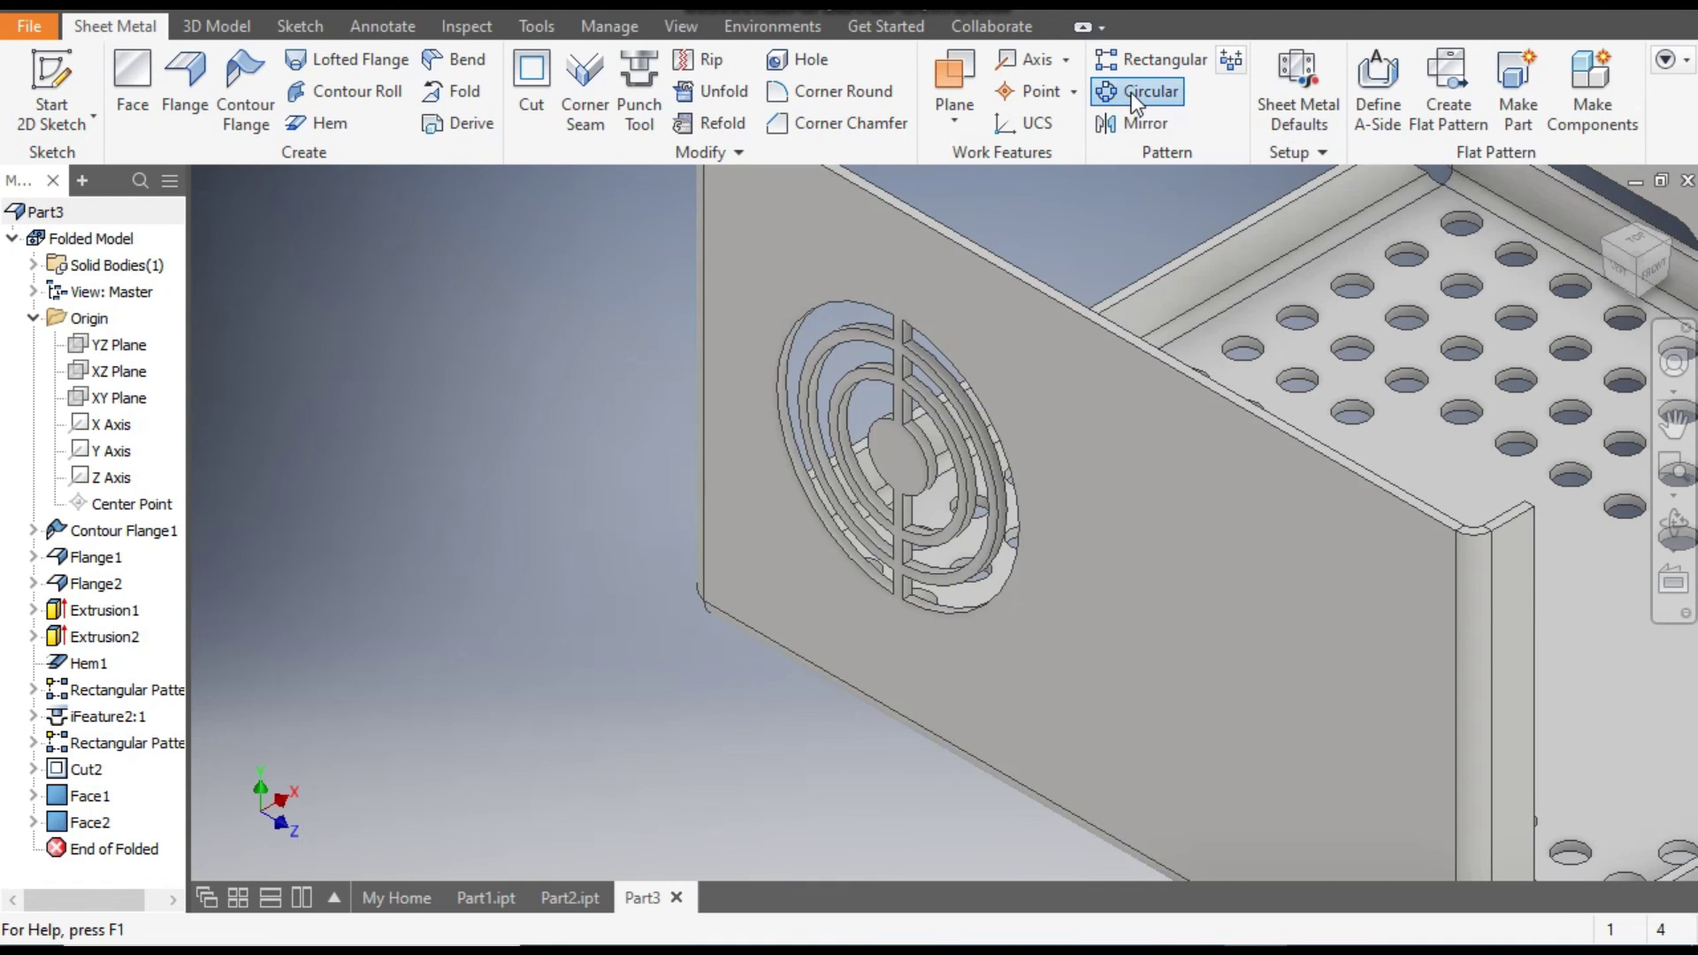
{"action": "left_click", "coordinate": [104, 825]}
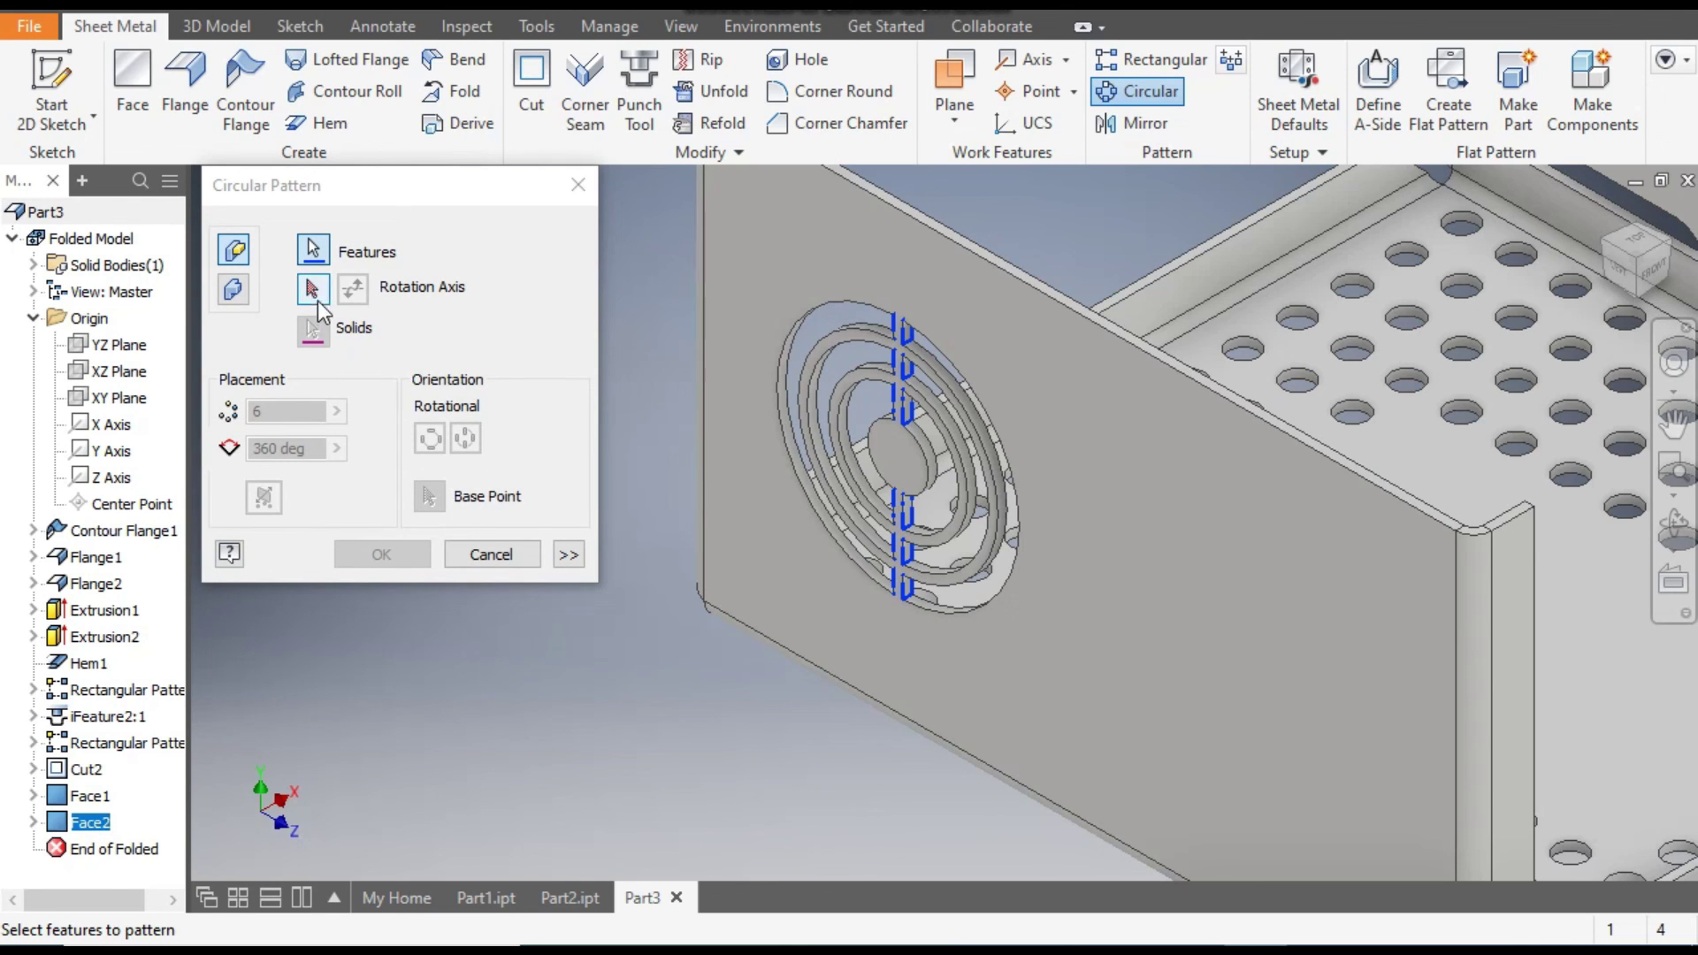
{"action": "left_click", "coordinate": [313, 288]}
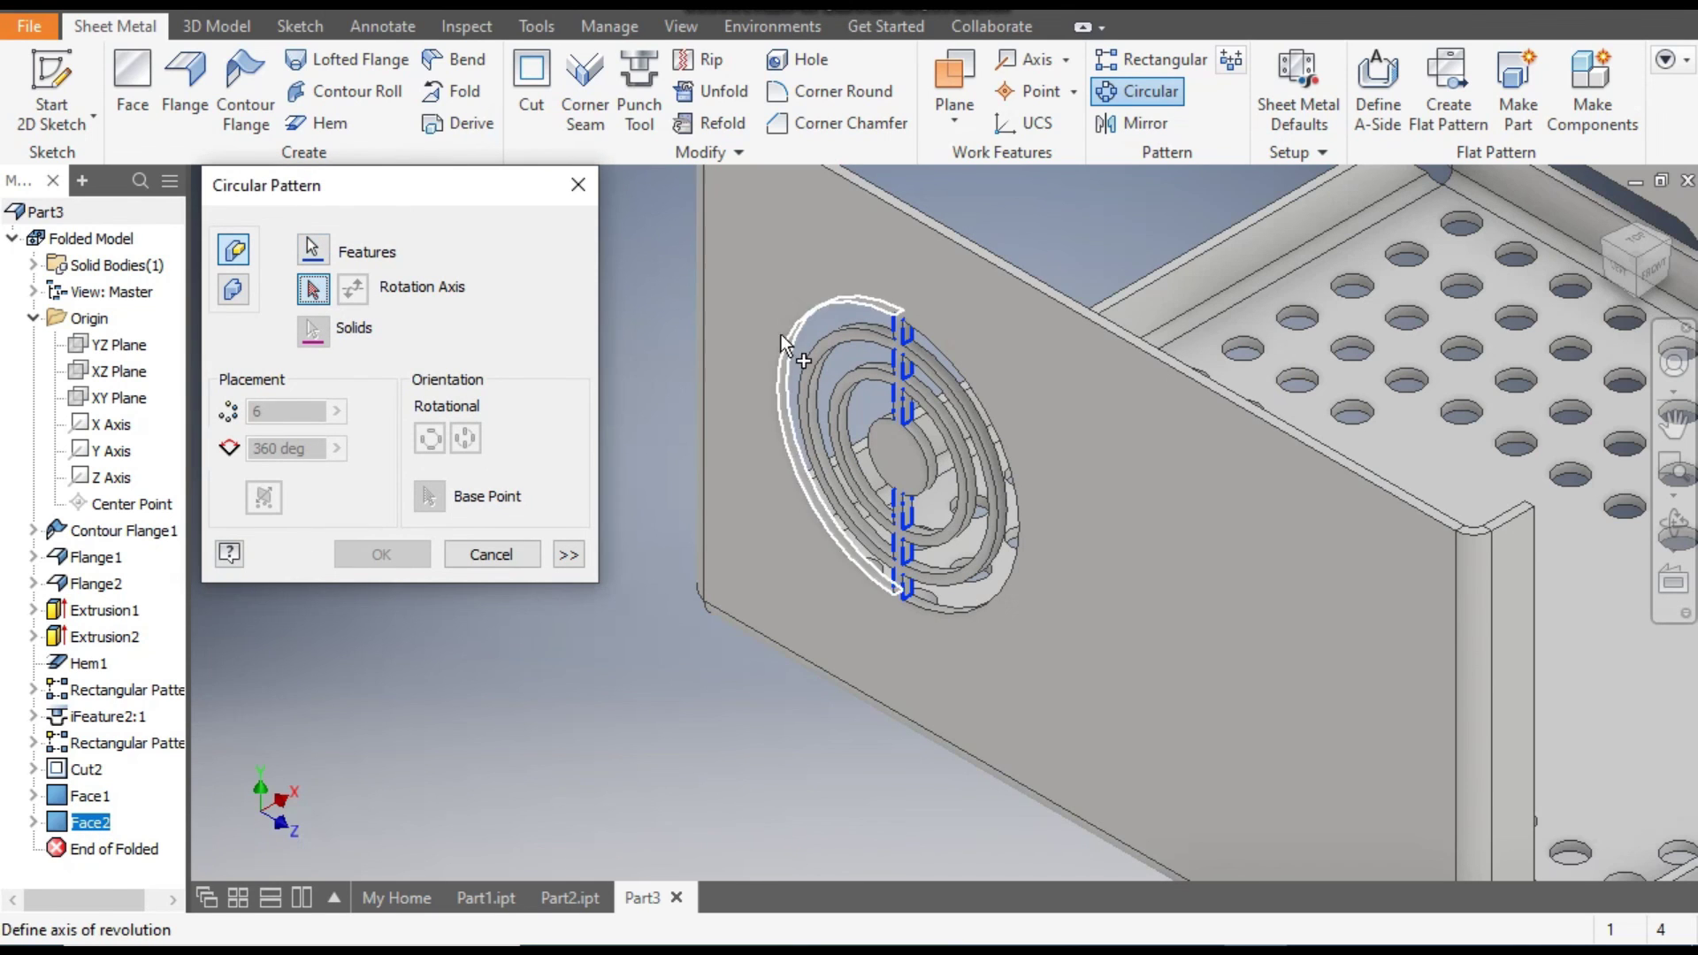
{"action": "left_click", "coordinate": [819, 307]}
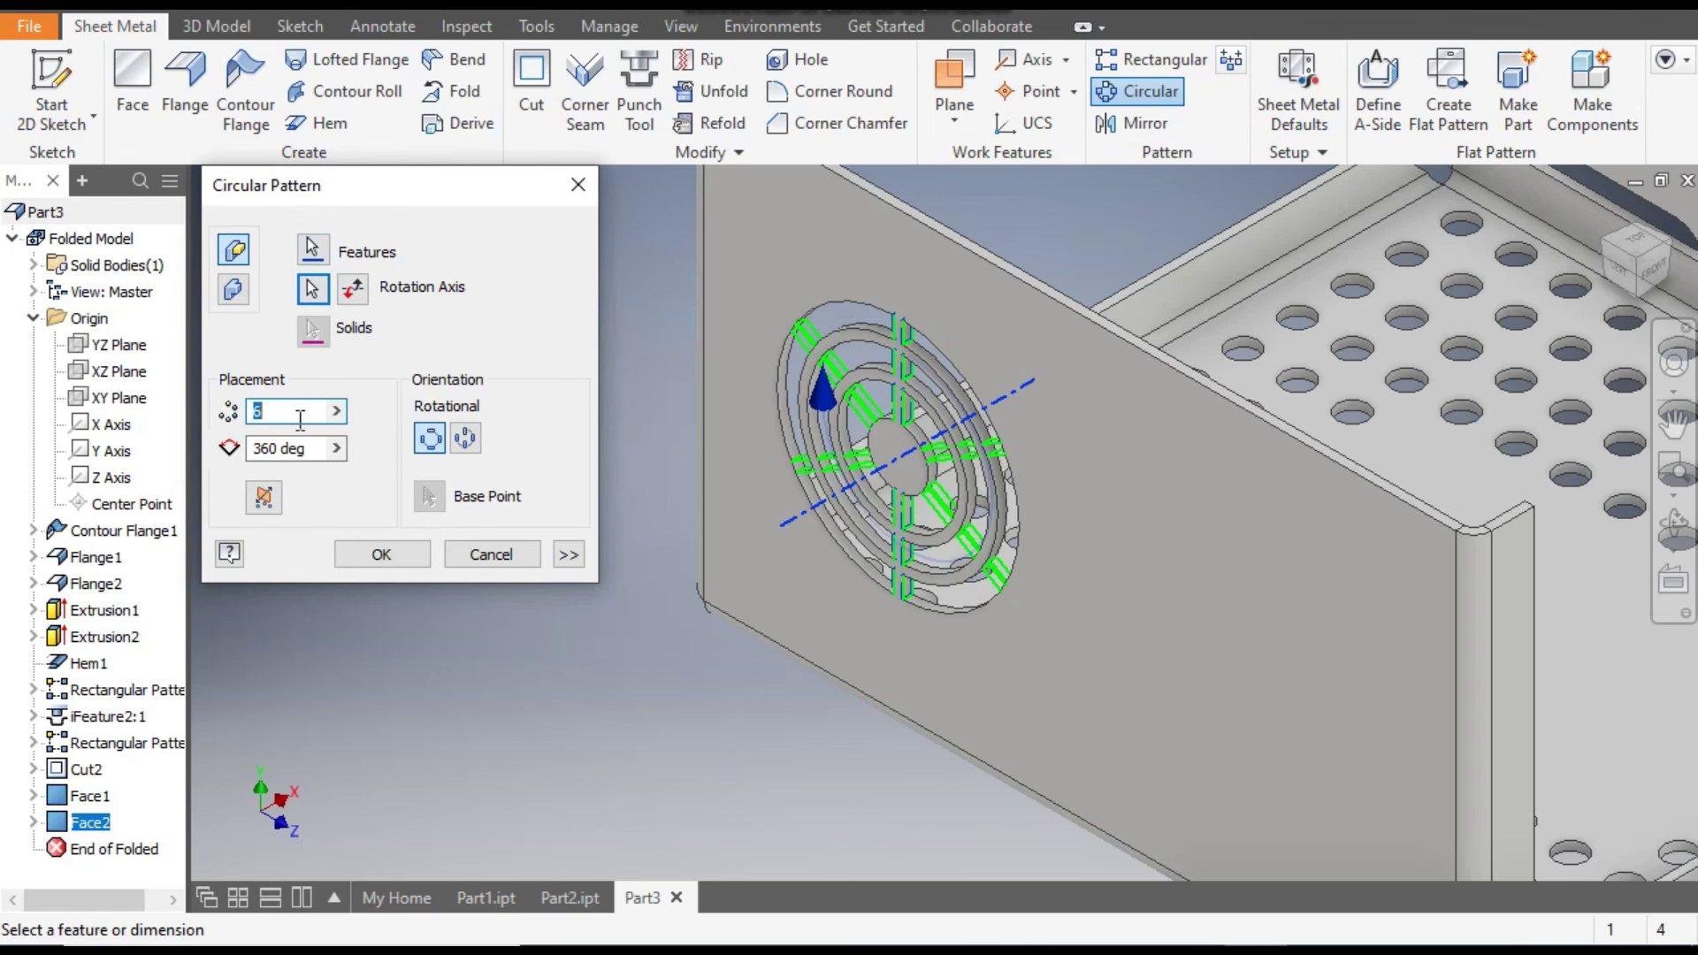
{"action": "type", "text": "8"}
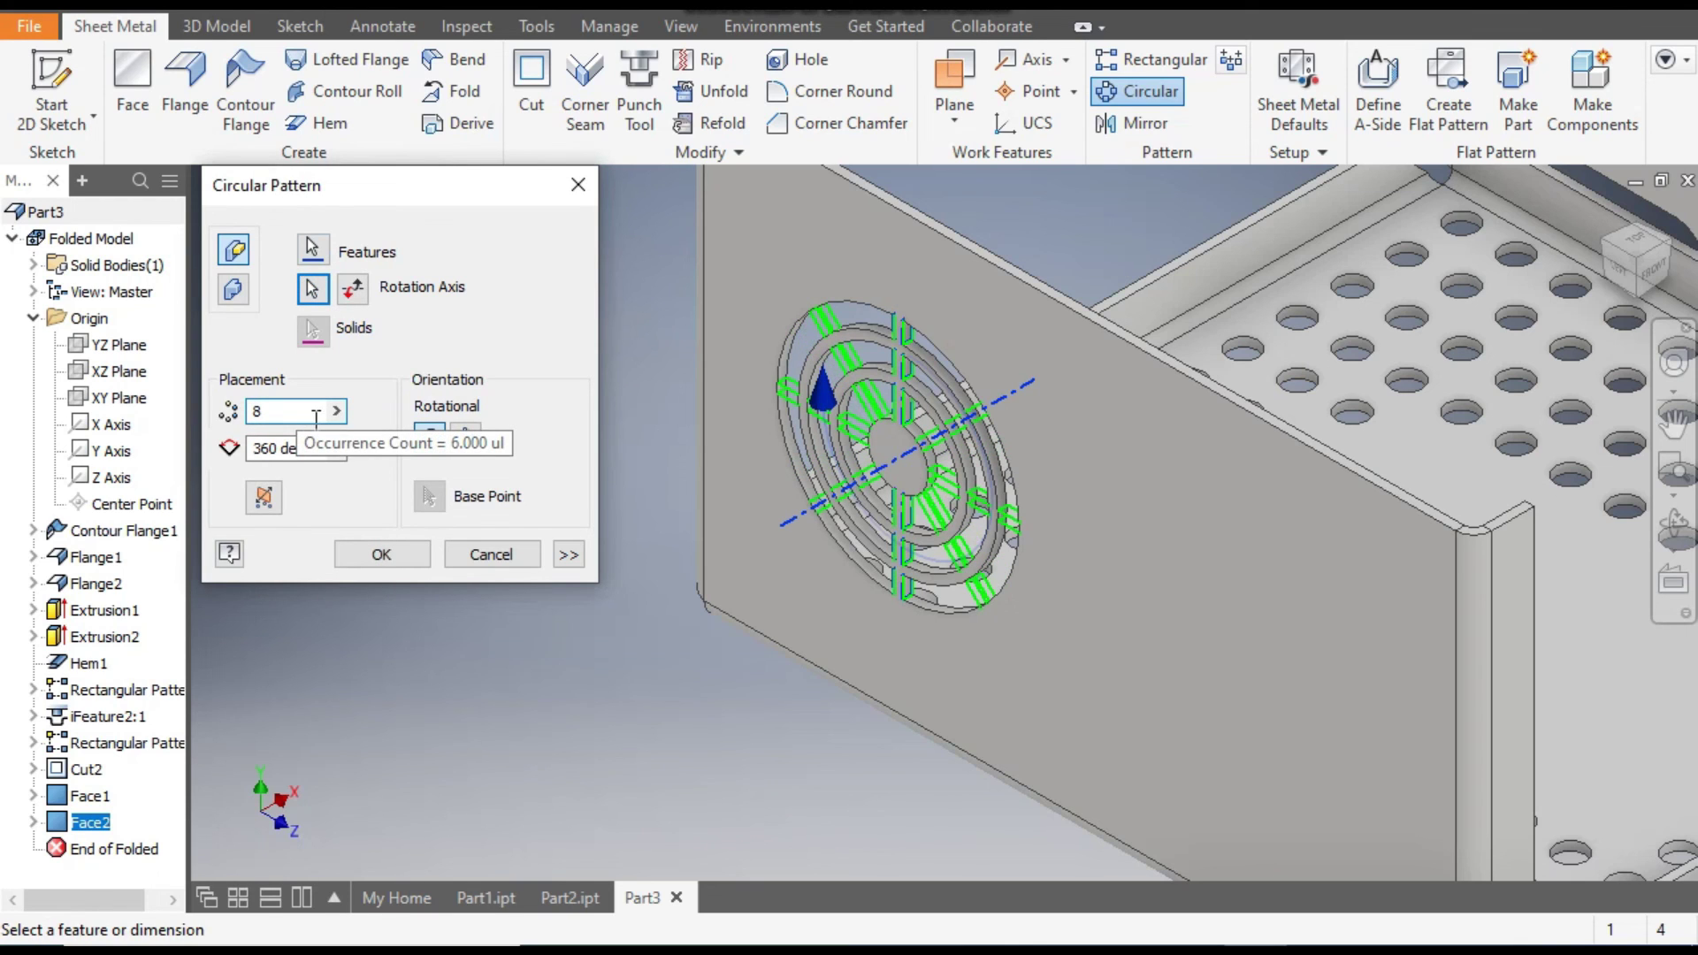
{"action": "left_click", "coordinate": [407, 553]}
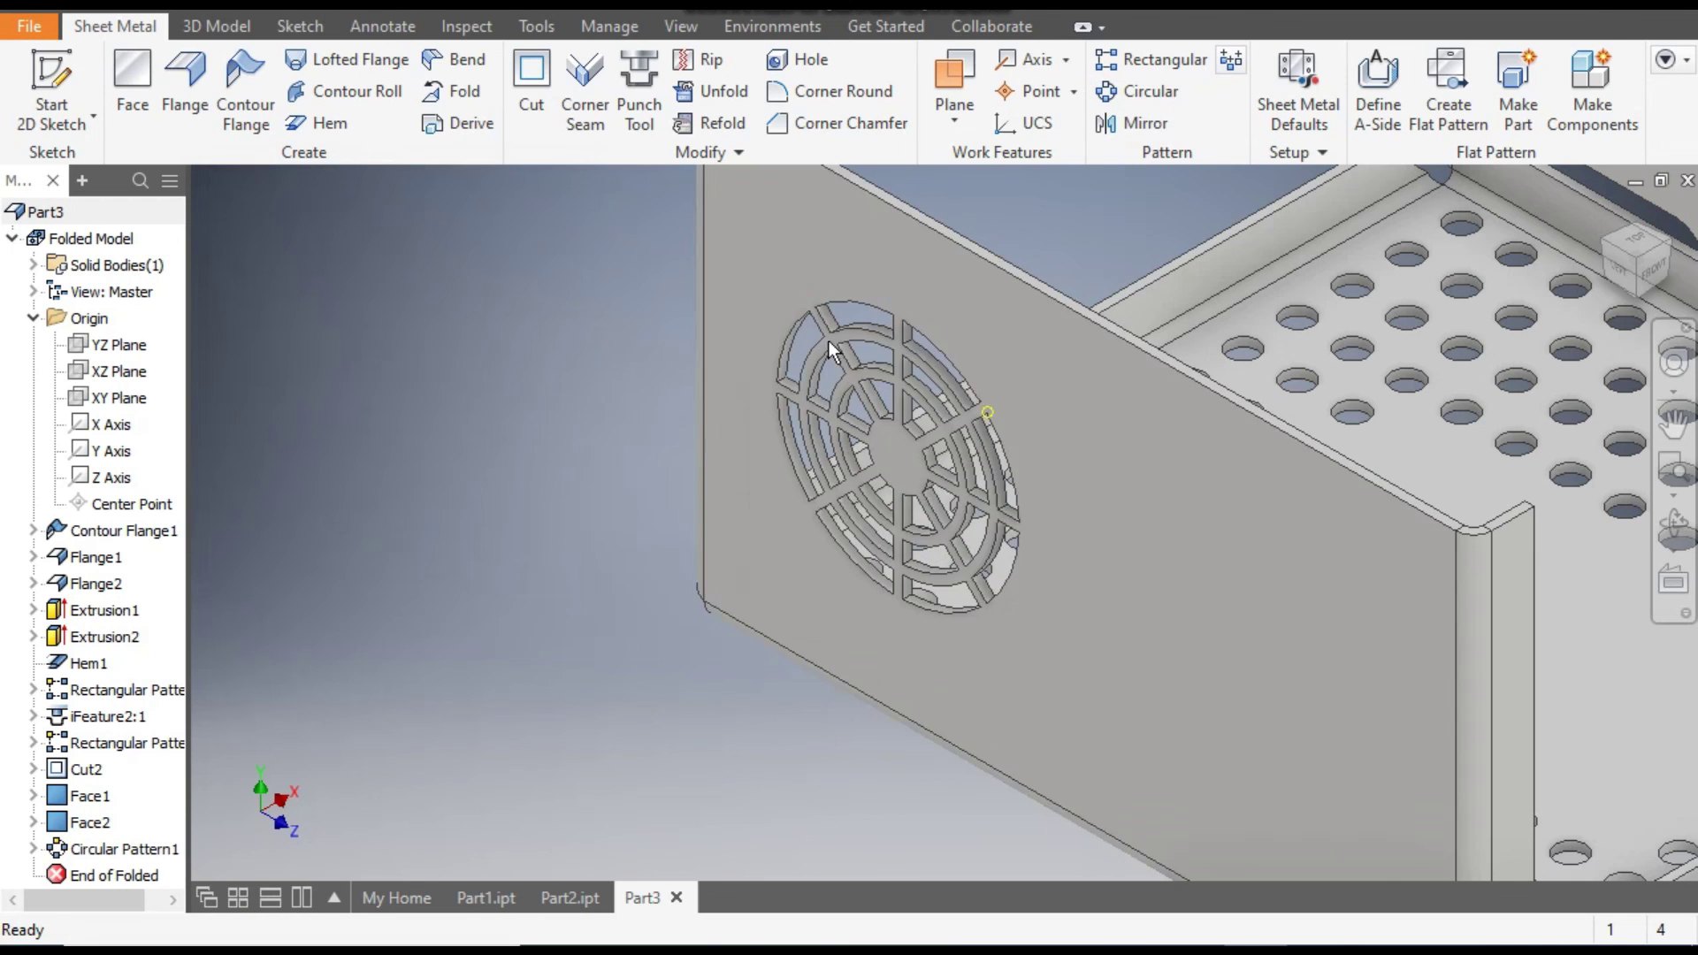
- Mirror the grille's cut, ring face, bar face and circular pattern about the XY plane
{"action": "middle_click_drag", "start_coordinate": [569, 428], "coordinate": [595, 453]}
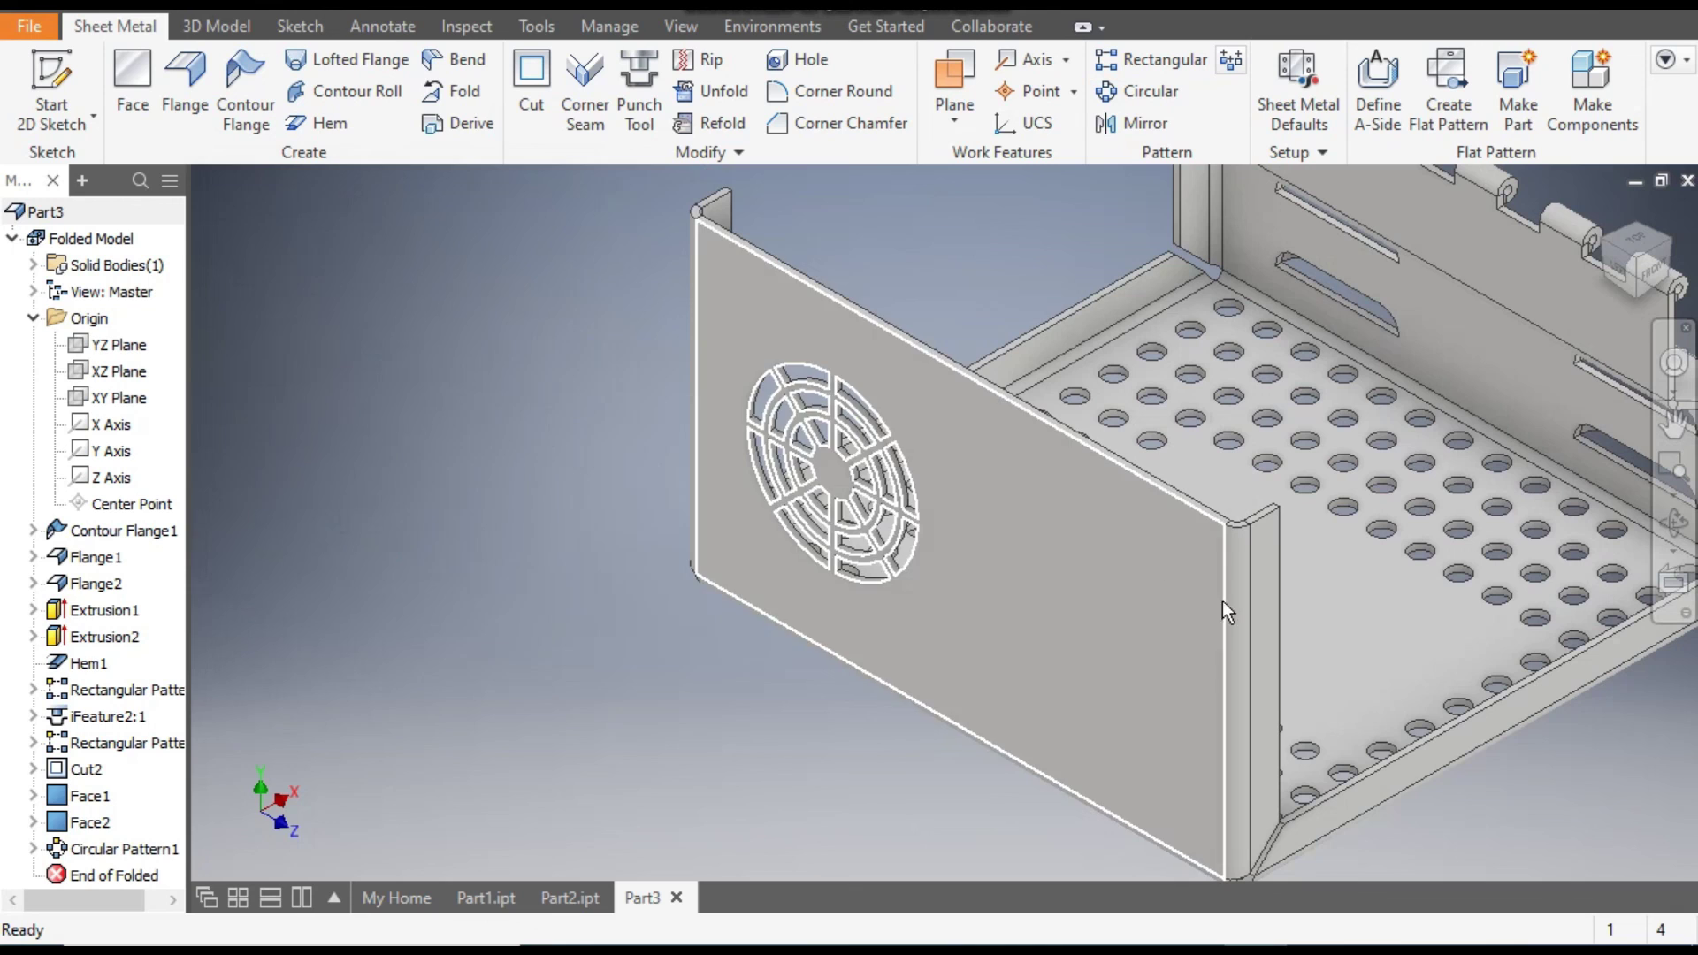
{"action": "left_click", "coordinate": [1141, 123]}
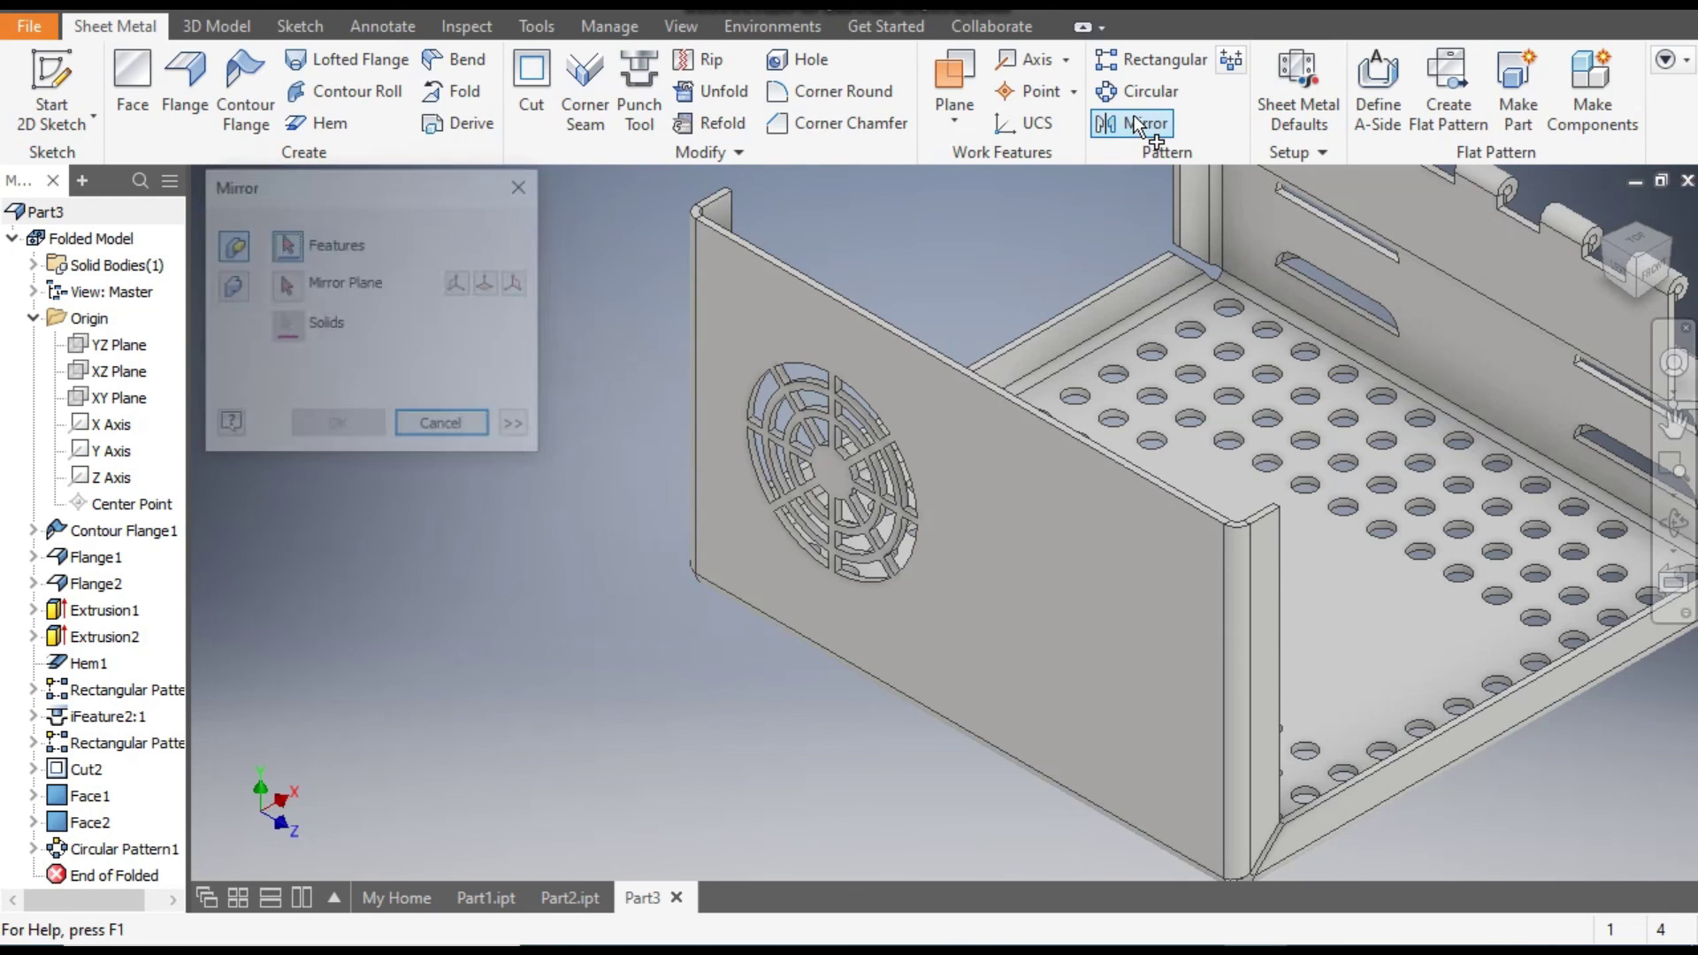
{"action": "left_click", "coordinate": [86, 769]}
{"action": "left_click", "coordinate": [90, 795]}
{"action": "left_click", "coordinate": [96, 822]}
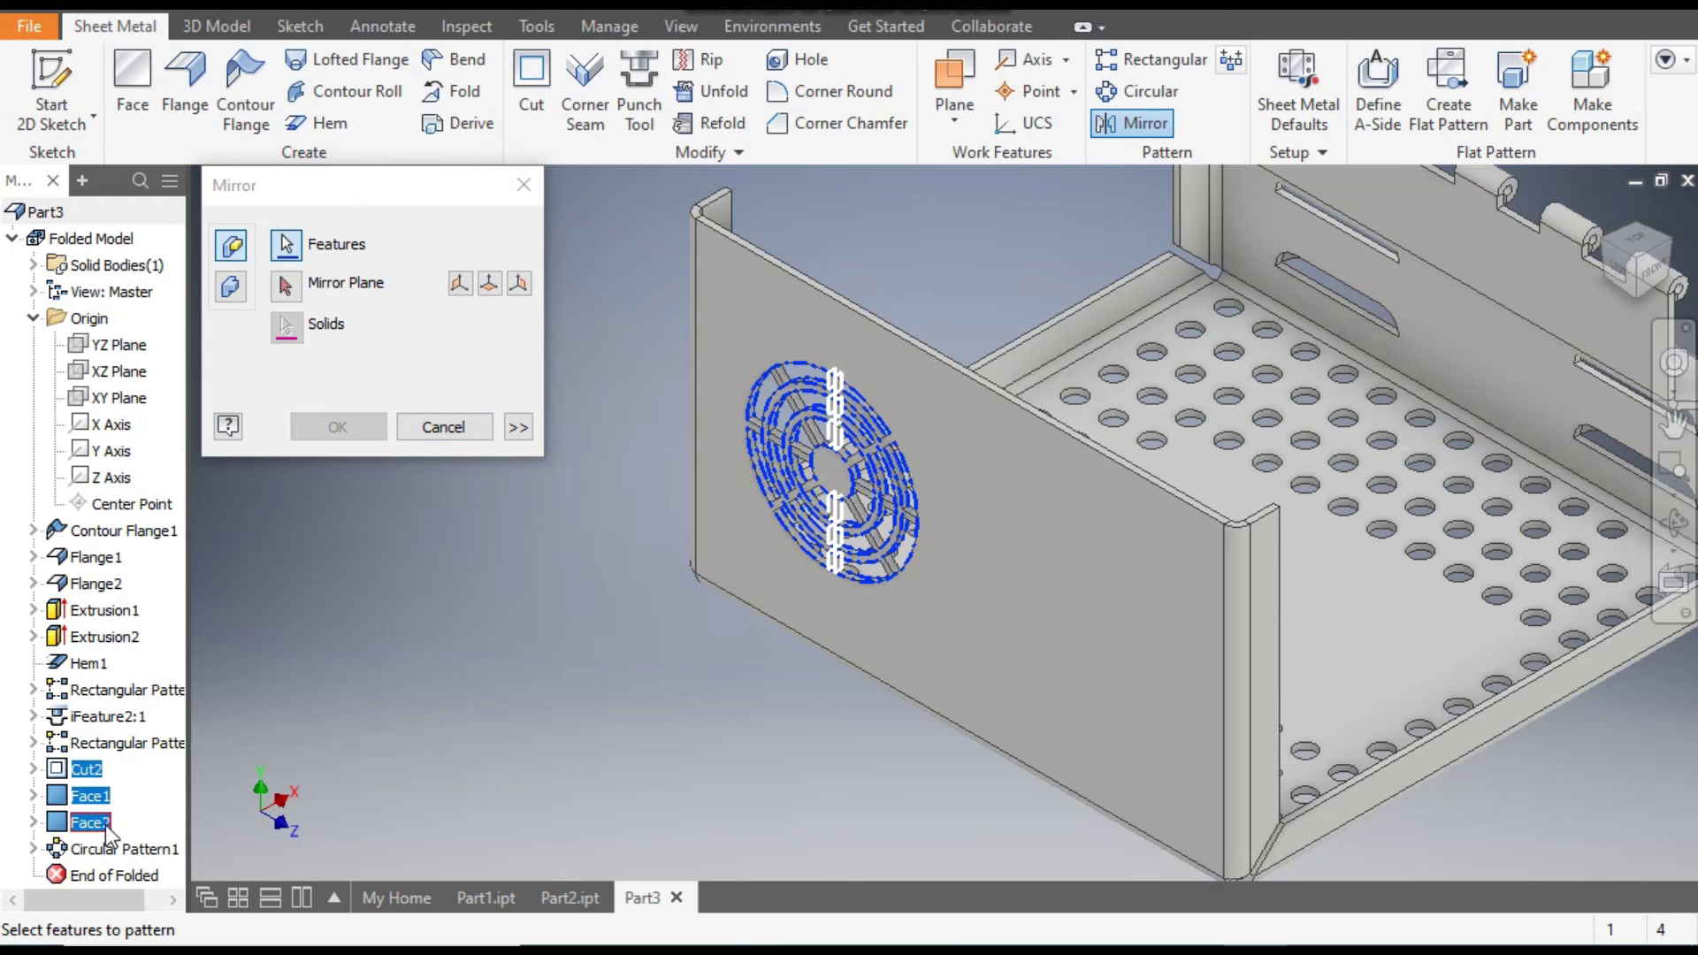
{"action": "left_click", "coordinate": [133, 849]}
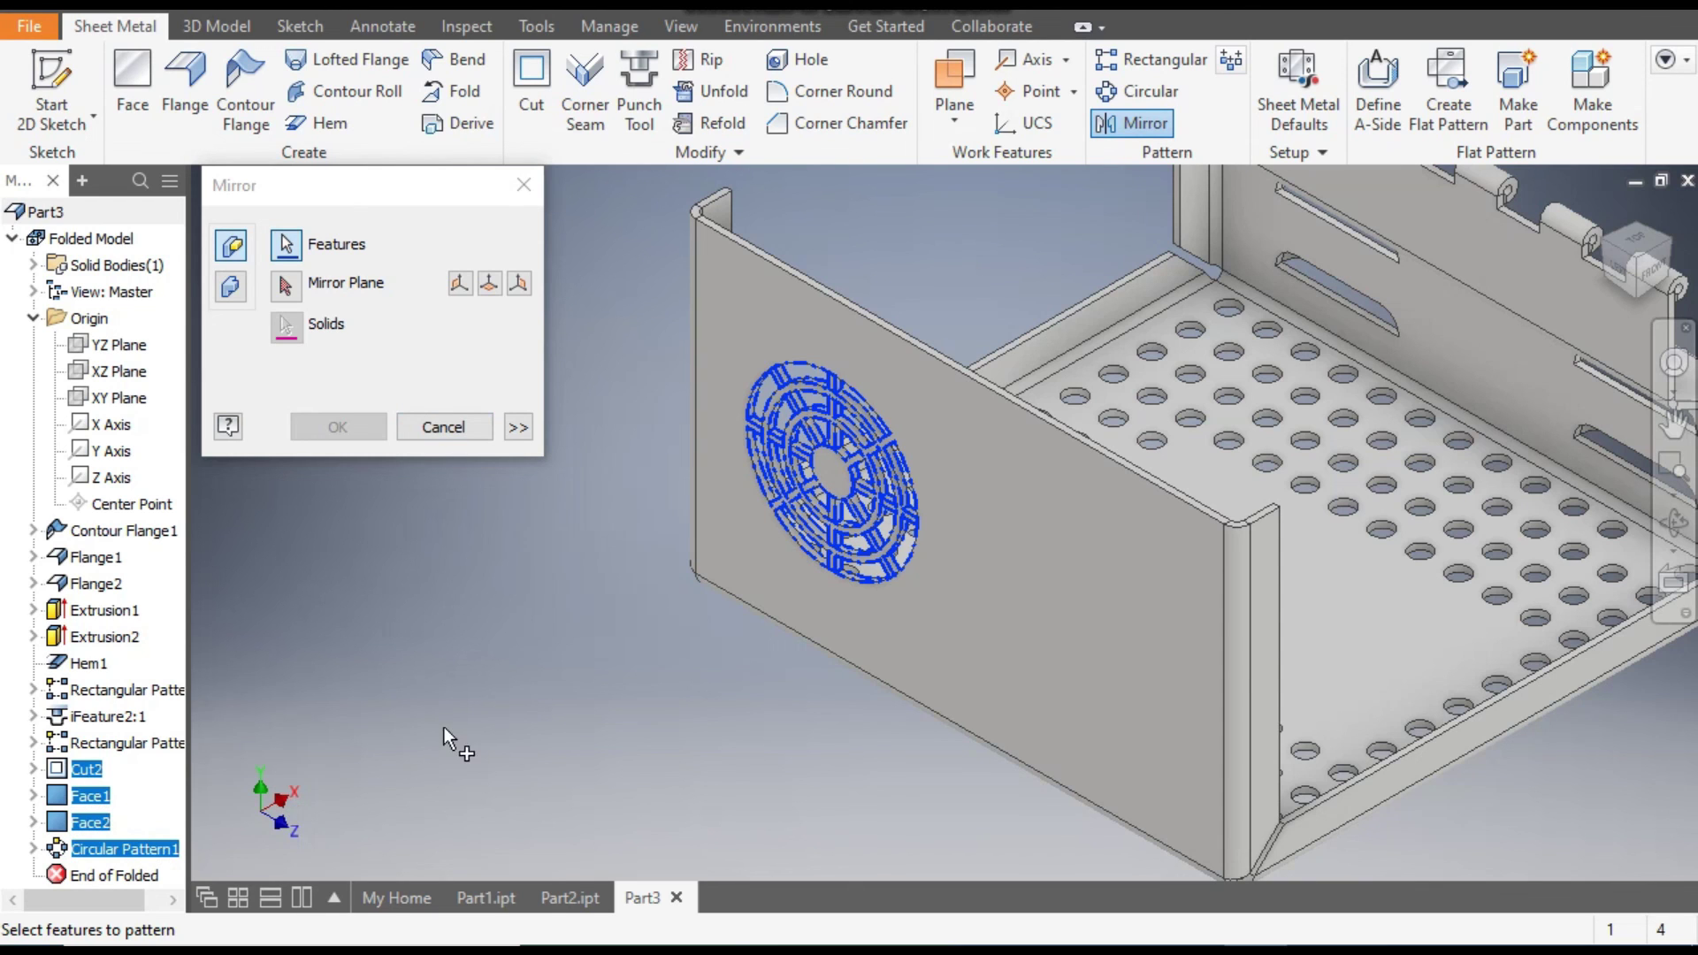
{"action": "left_click", "coordinate": [285, 285]}
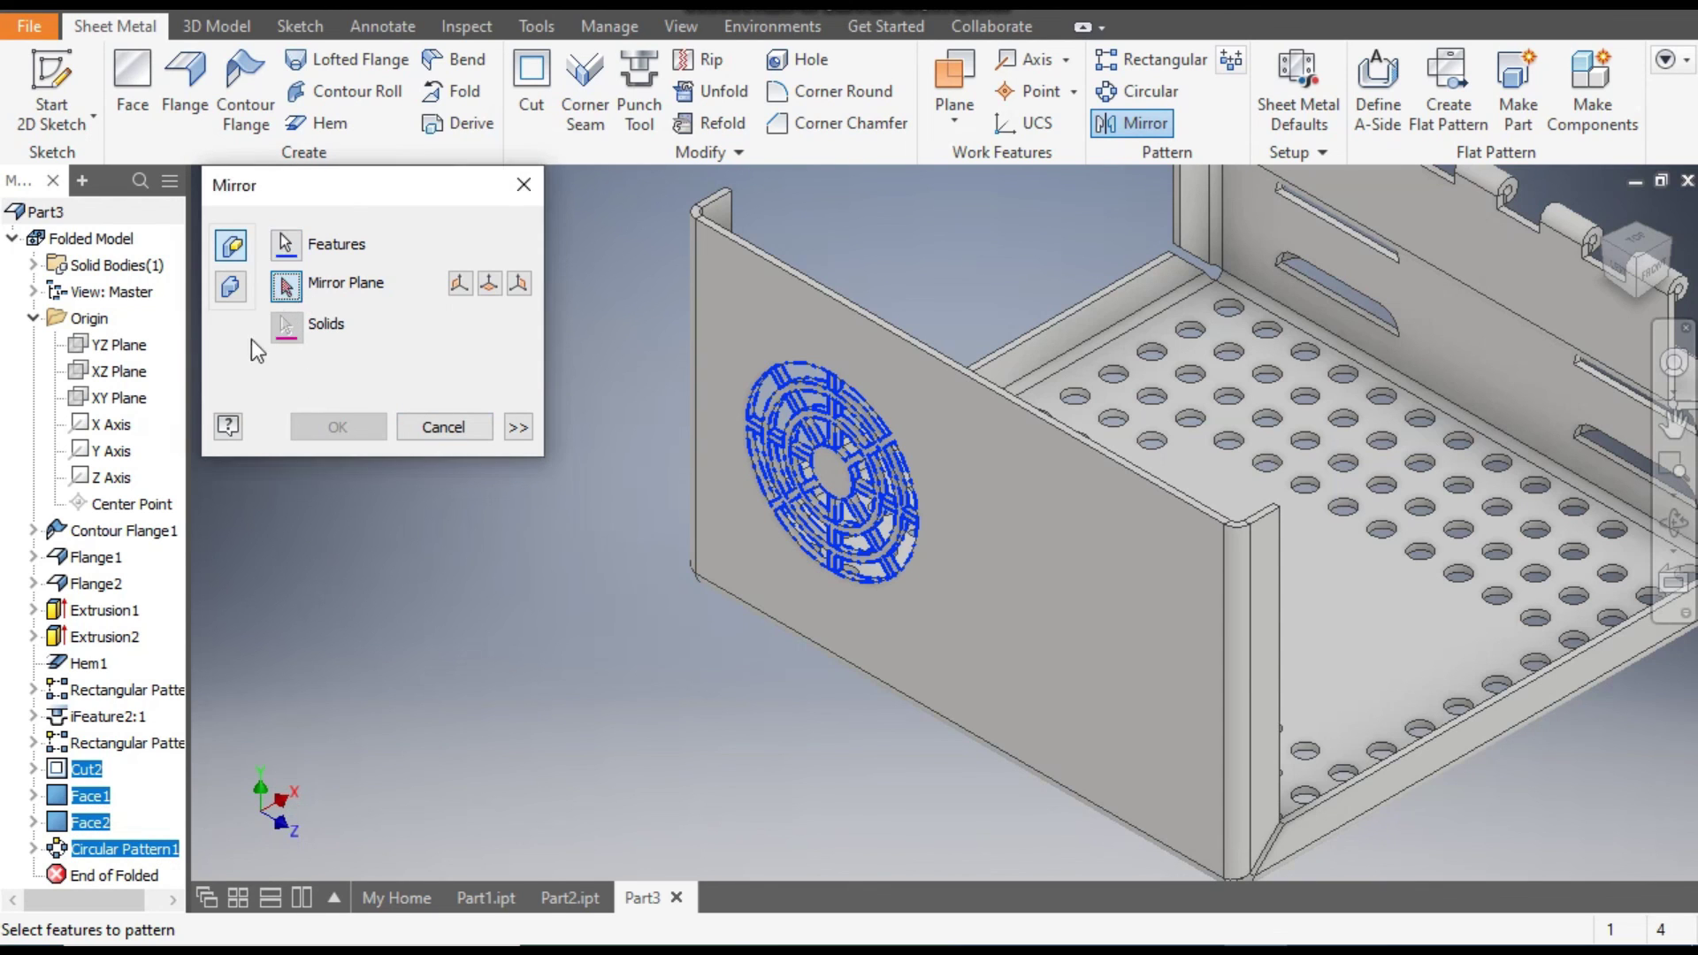
{"action": "left_click", "coordinate": [131, 400]}
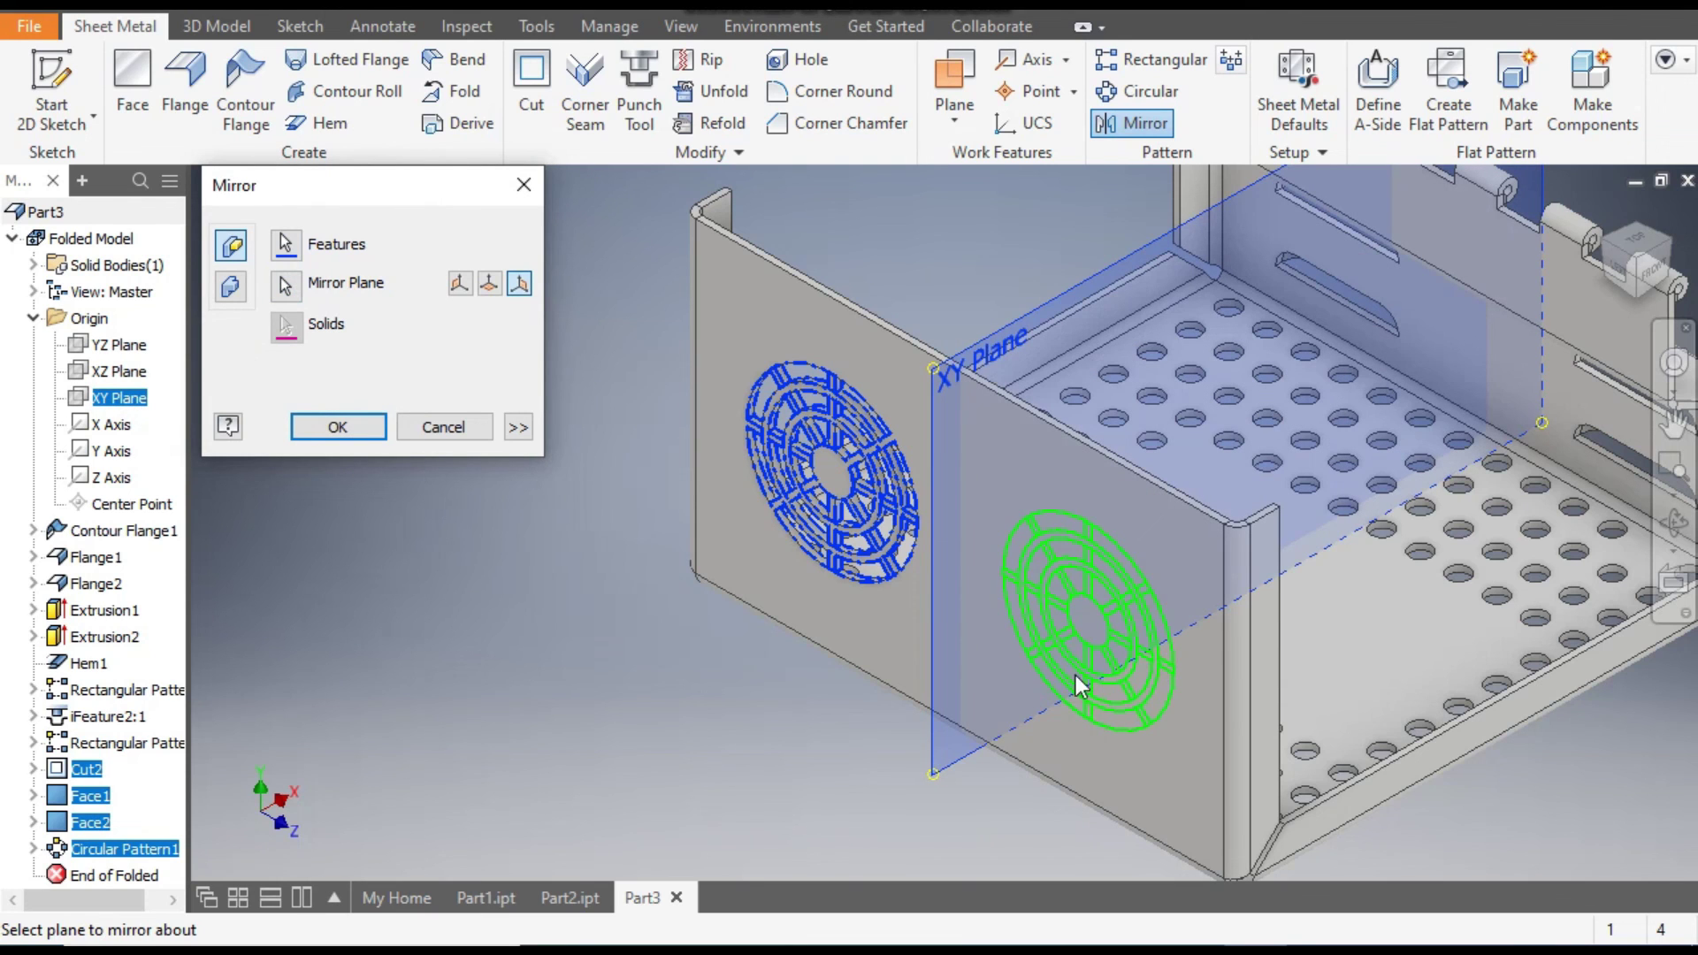
{"action": "left_click", "coordinate": [338, 428]}
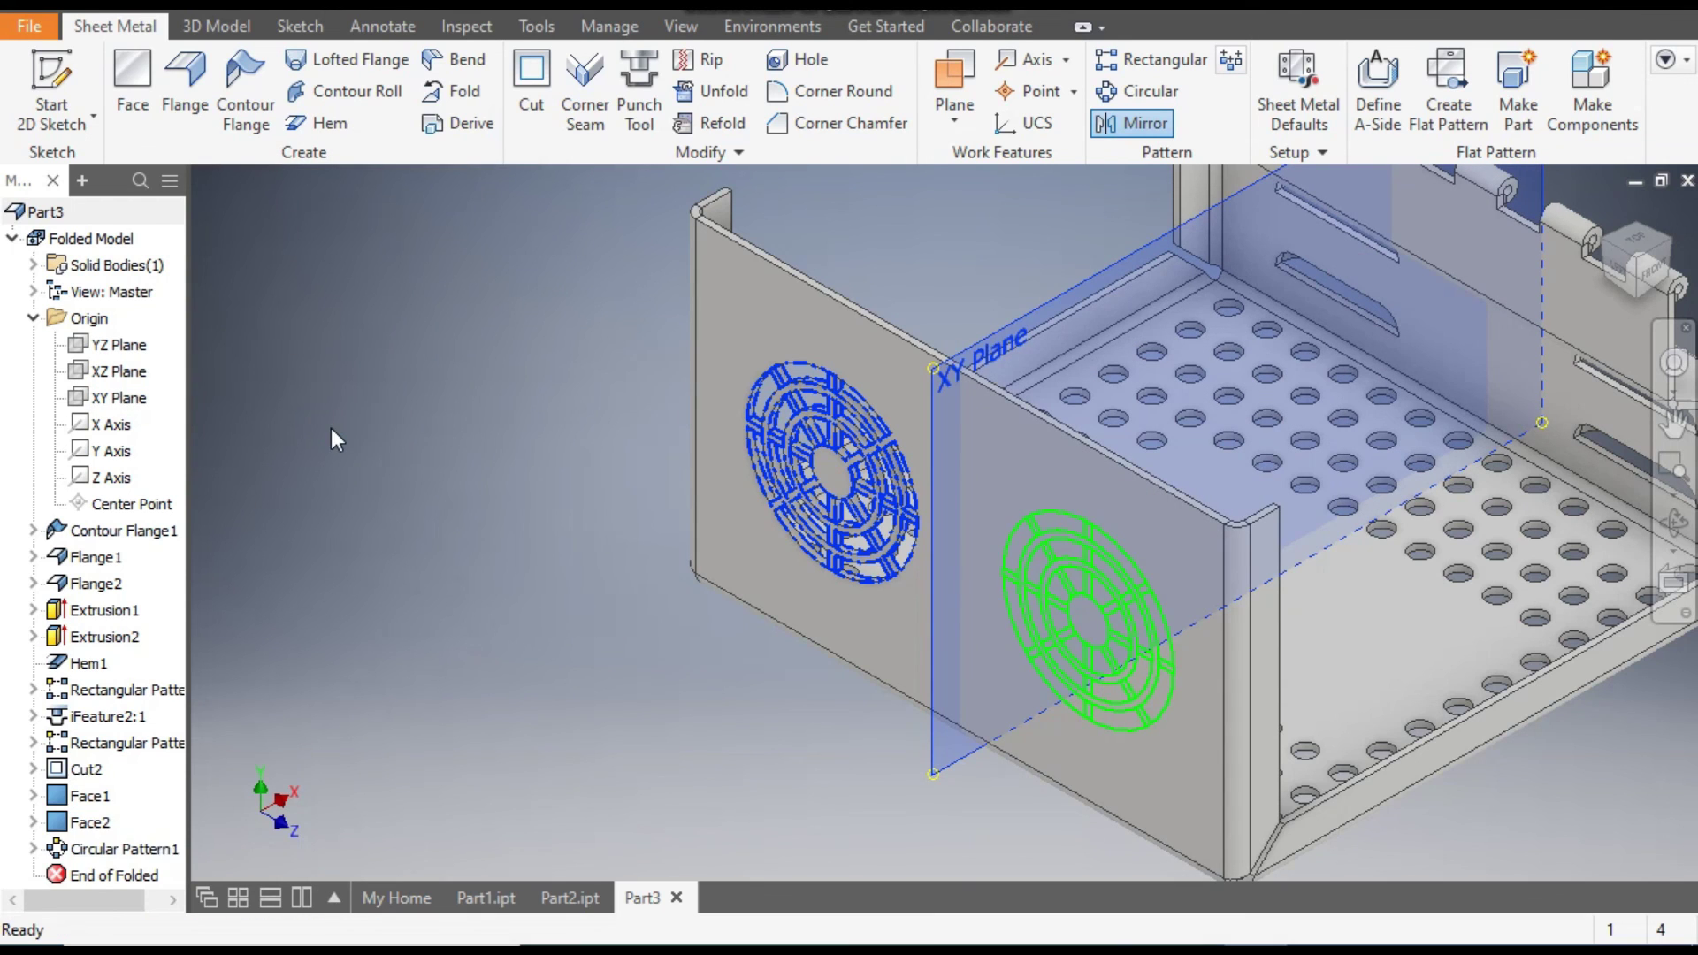
- Apply the Opal appearance to the whole enclosure from the Inventor Material Library
{"action": "middle_click_drag", "start_coordinate": [591, 405], "coordinate": [336, 495]}
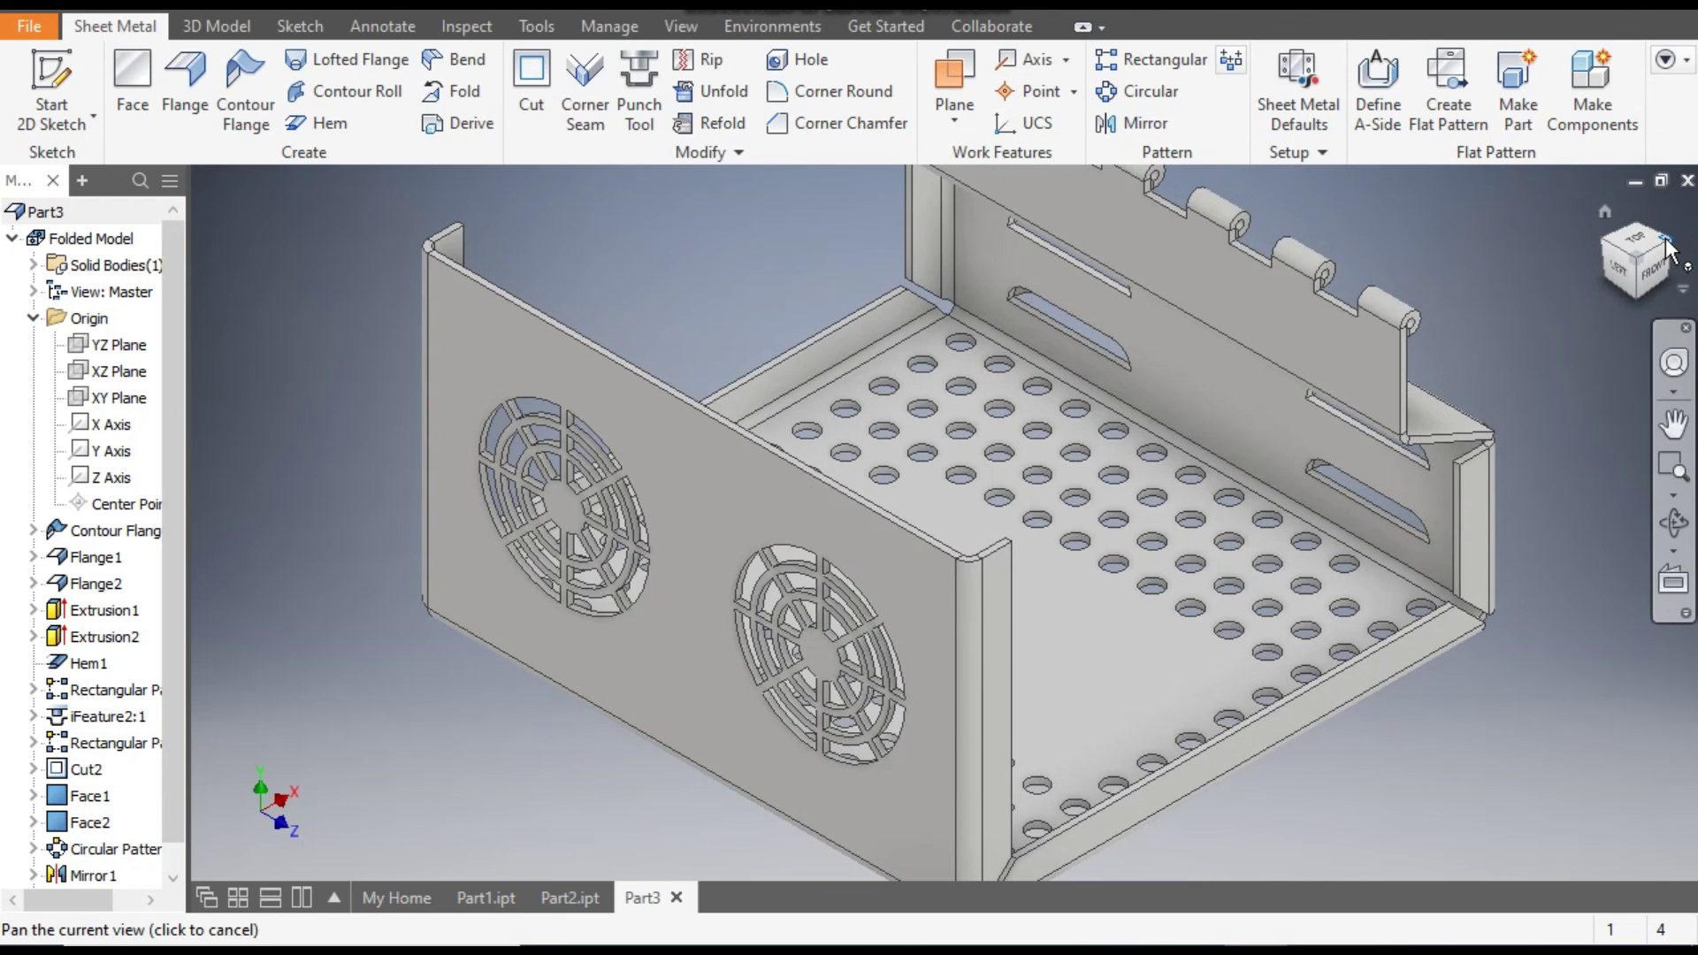
{"action": "left_click", "coordinate": [1605, 210]}
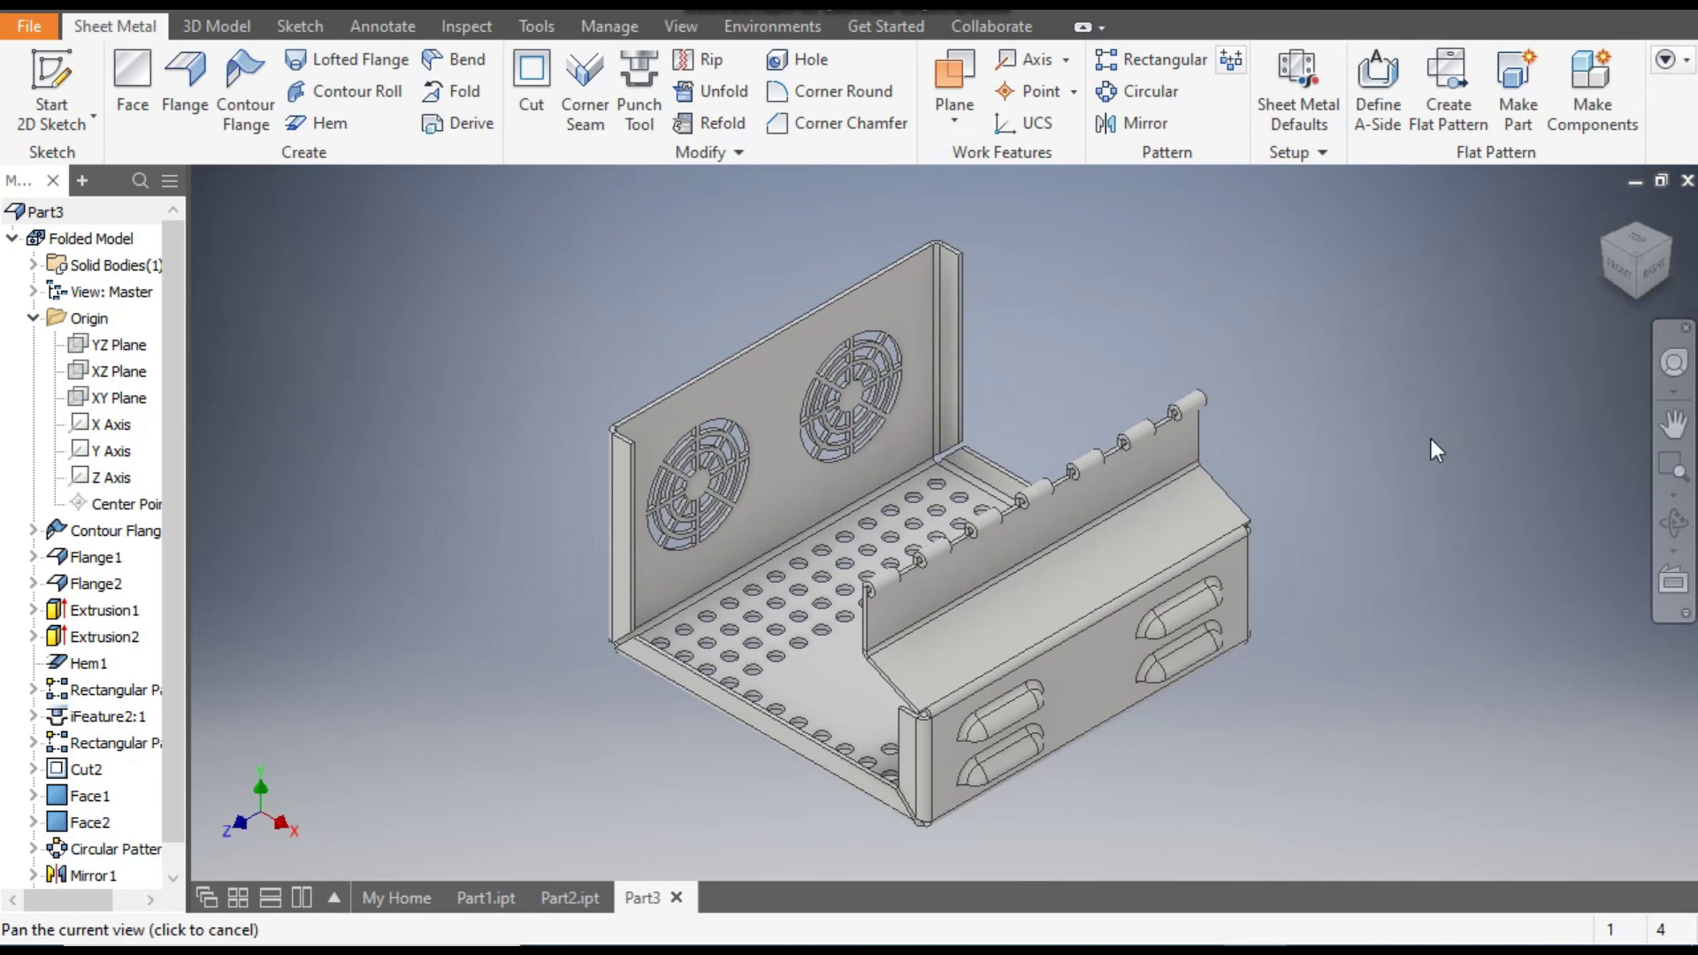
{"action": "left_click", "coordinate": [668, 11]}
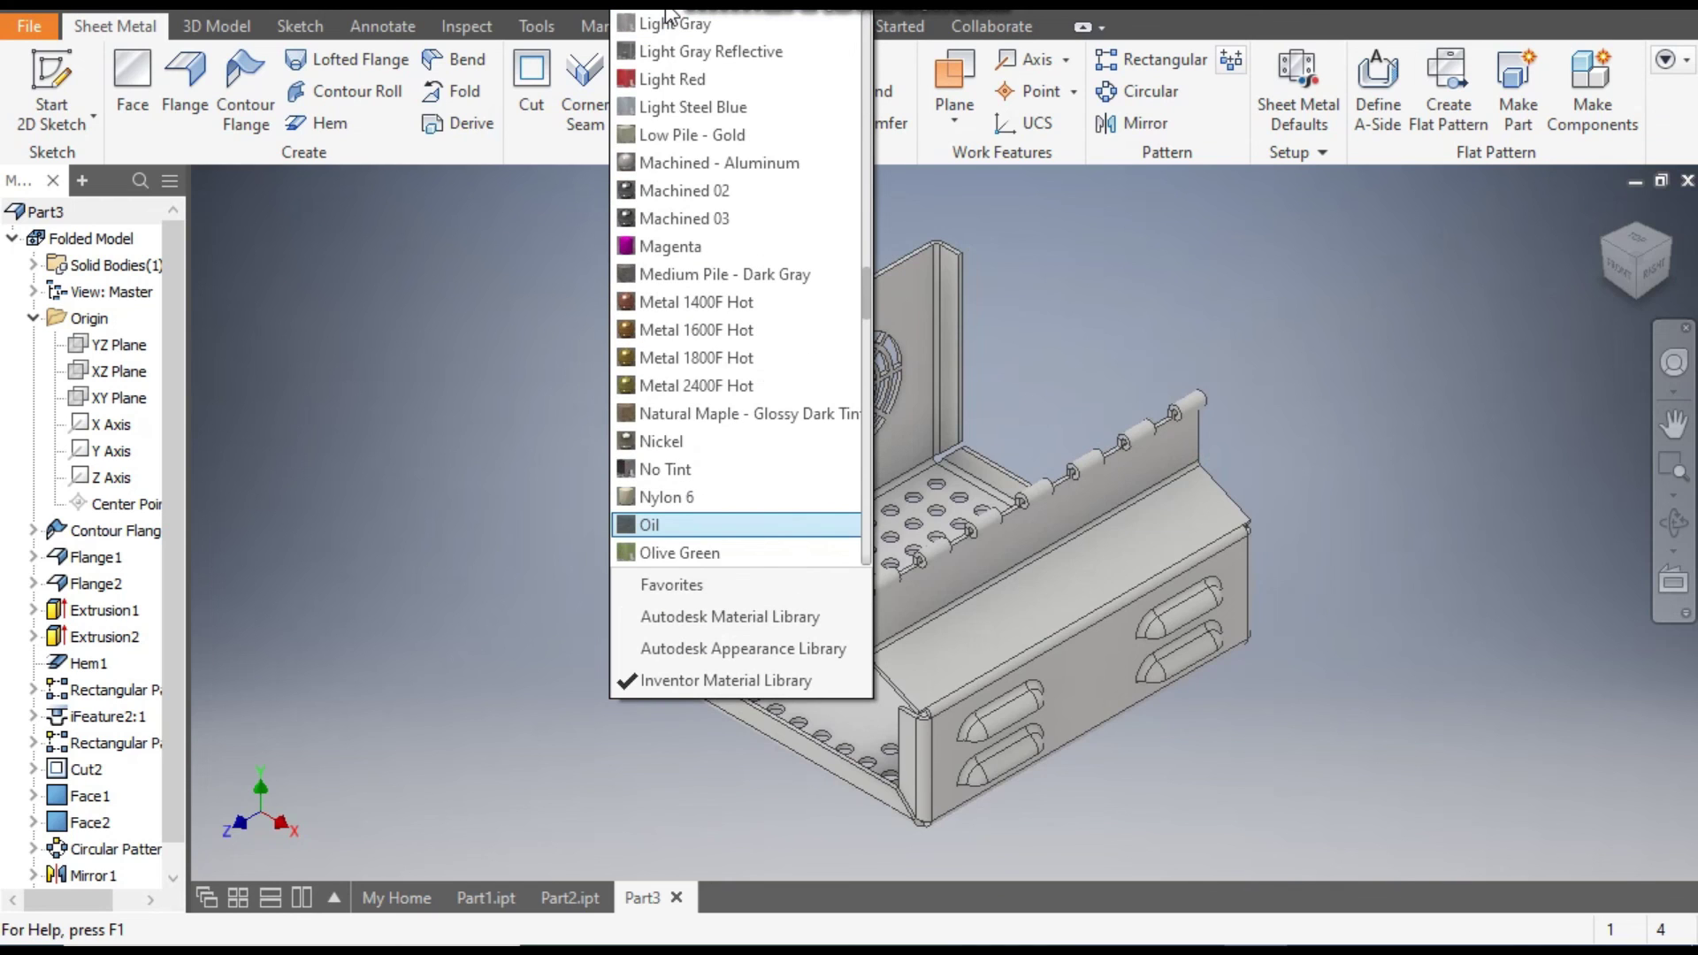
{"action": "key", "text": "Down"}
{"action": "key", "text": "Down"}
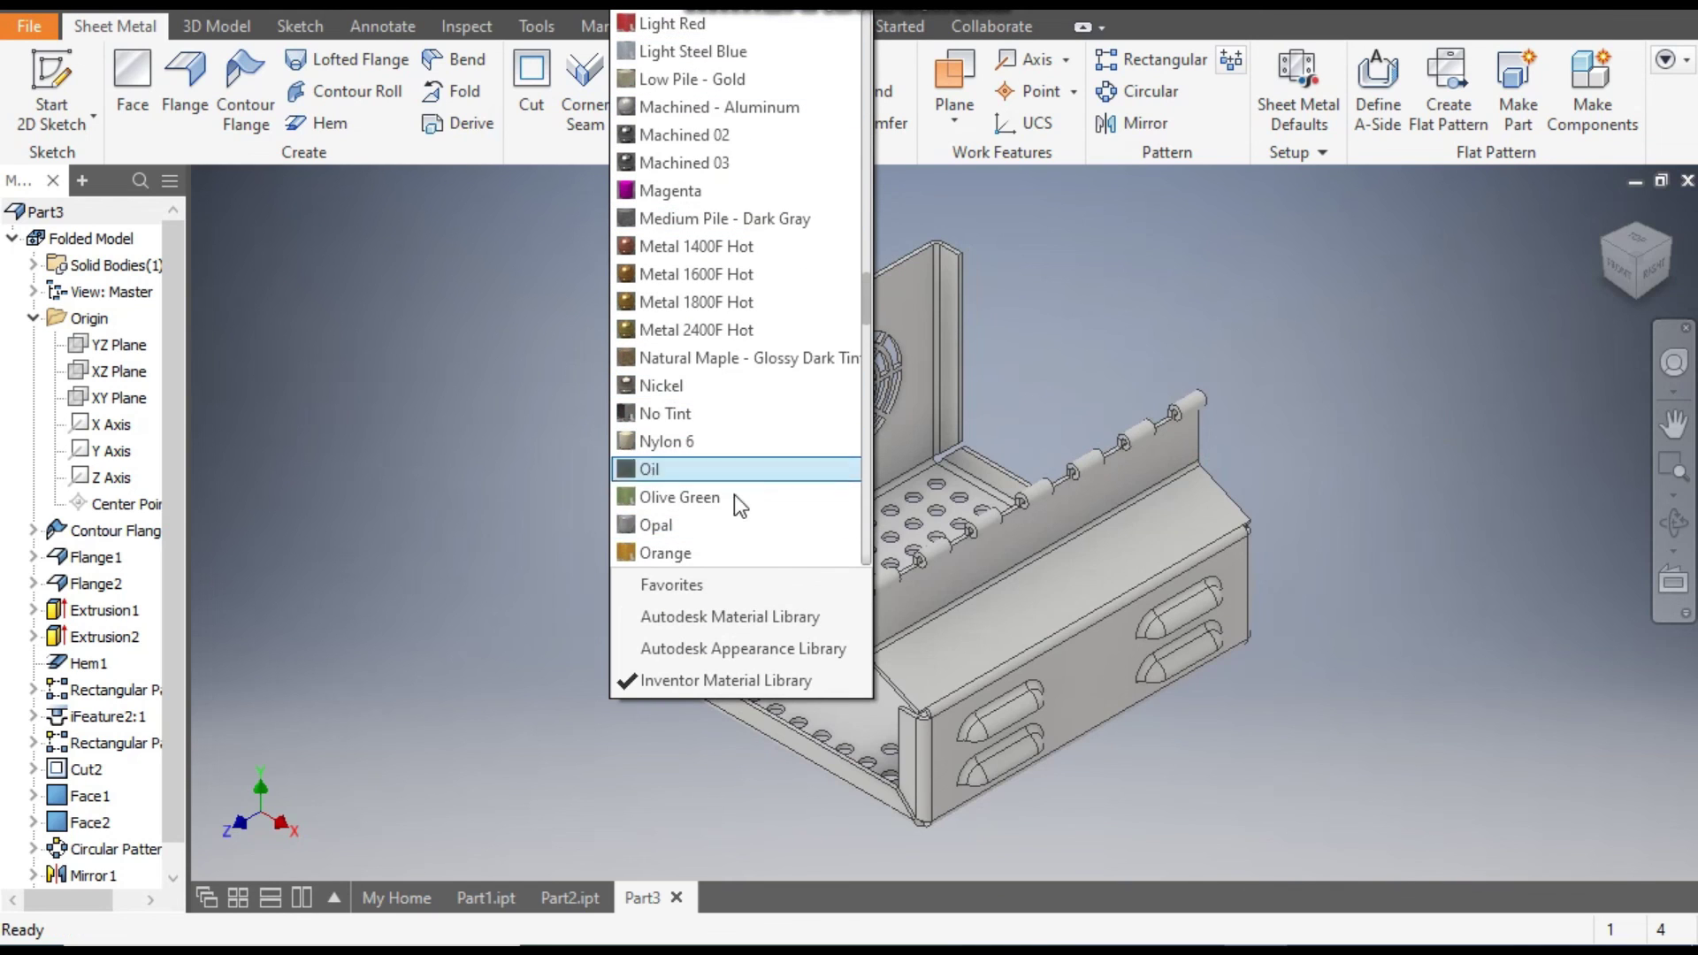
{"action": "left_click", "coordinate": [674, 526]}
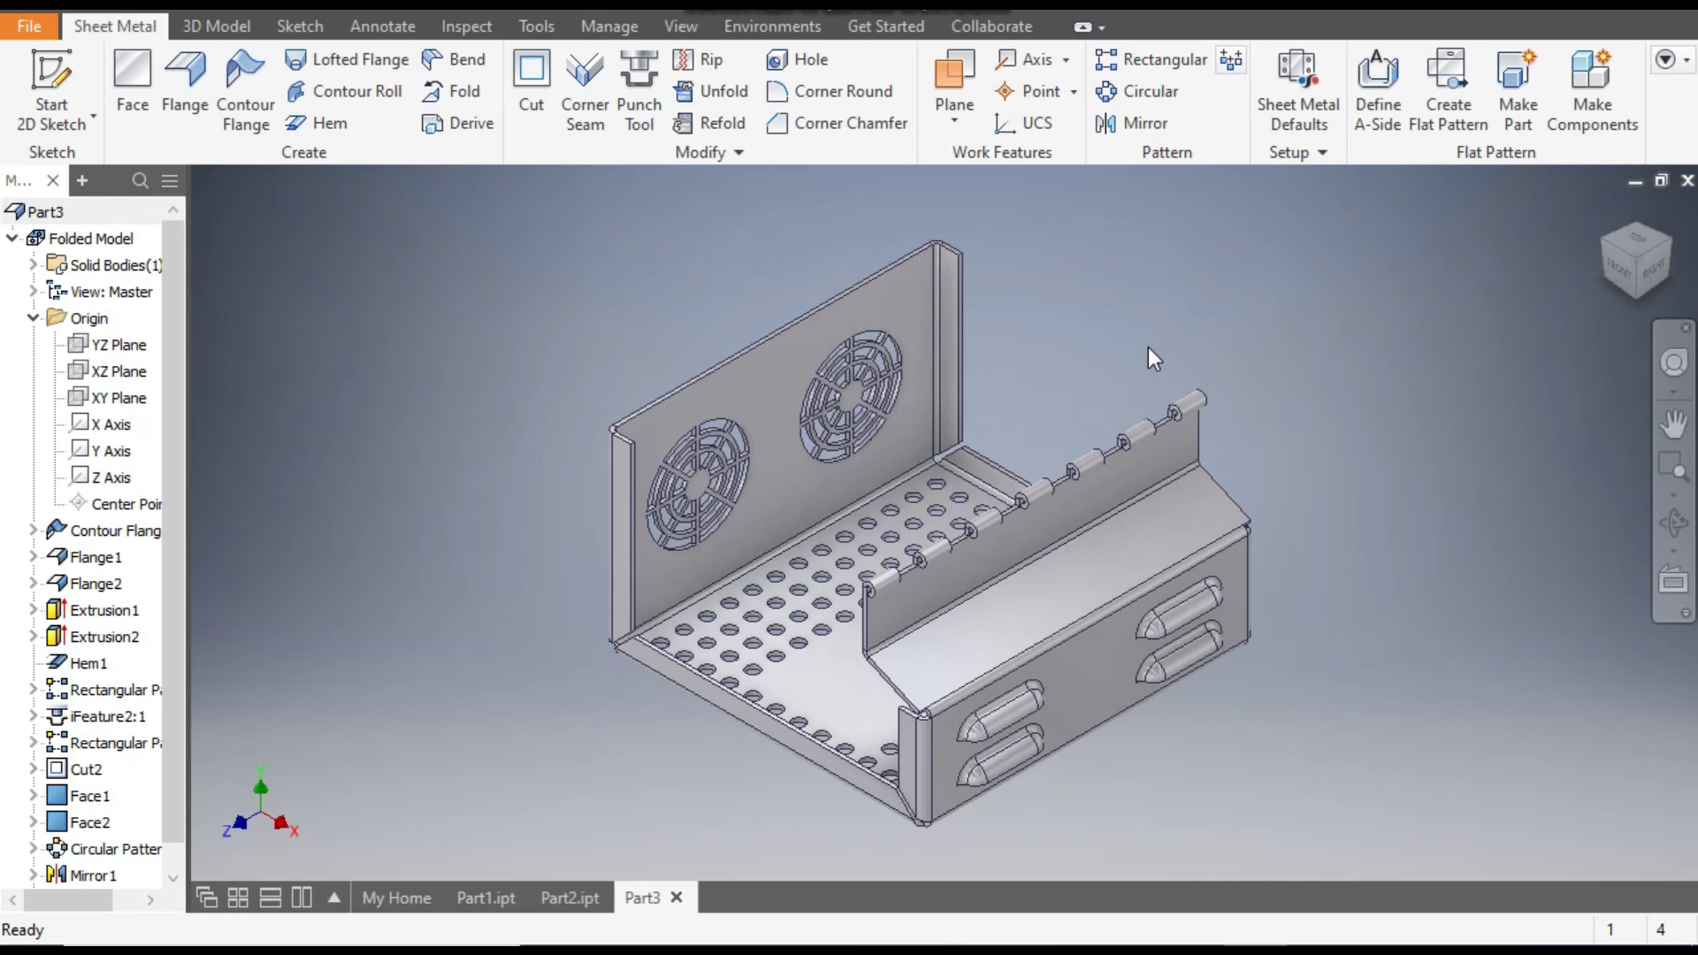
- Create the enclosure's flat pattern and return to the folded part
{"action": "left_click", "coordinate": [1455, 78]}
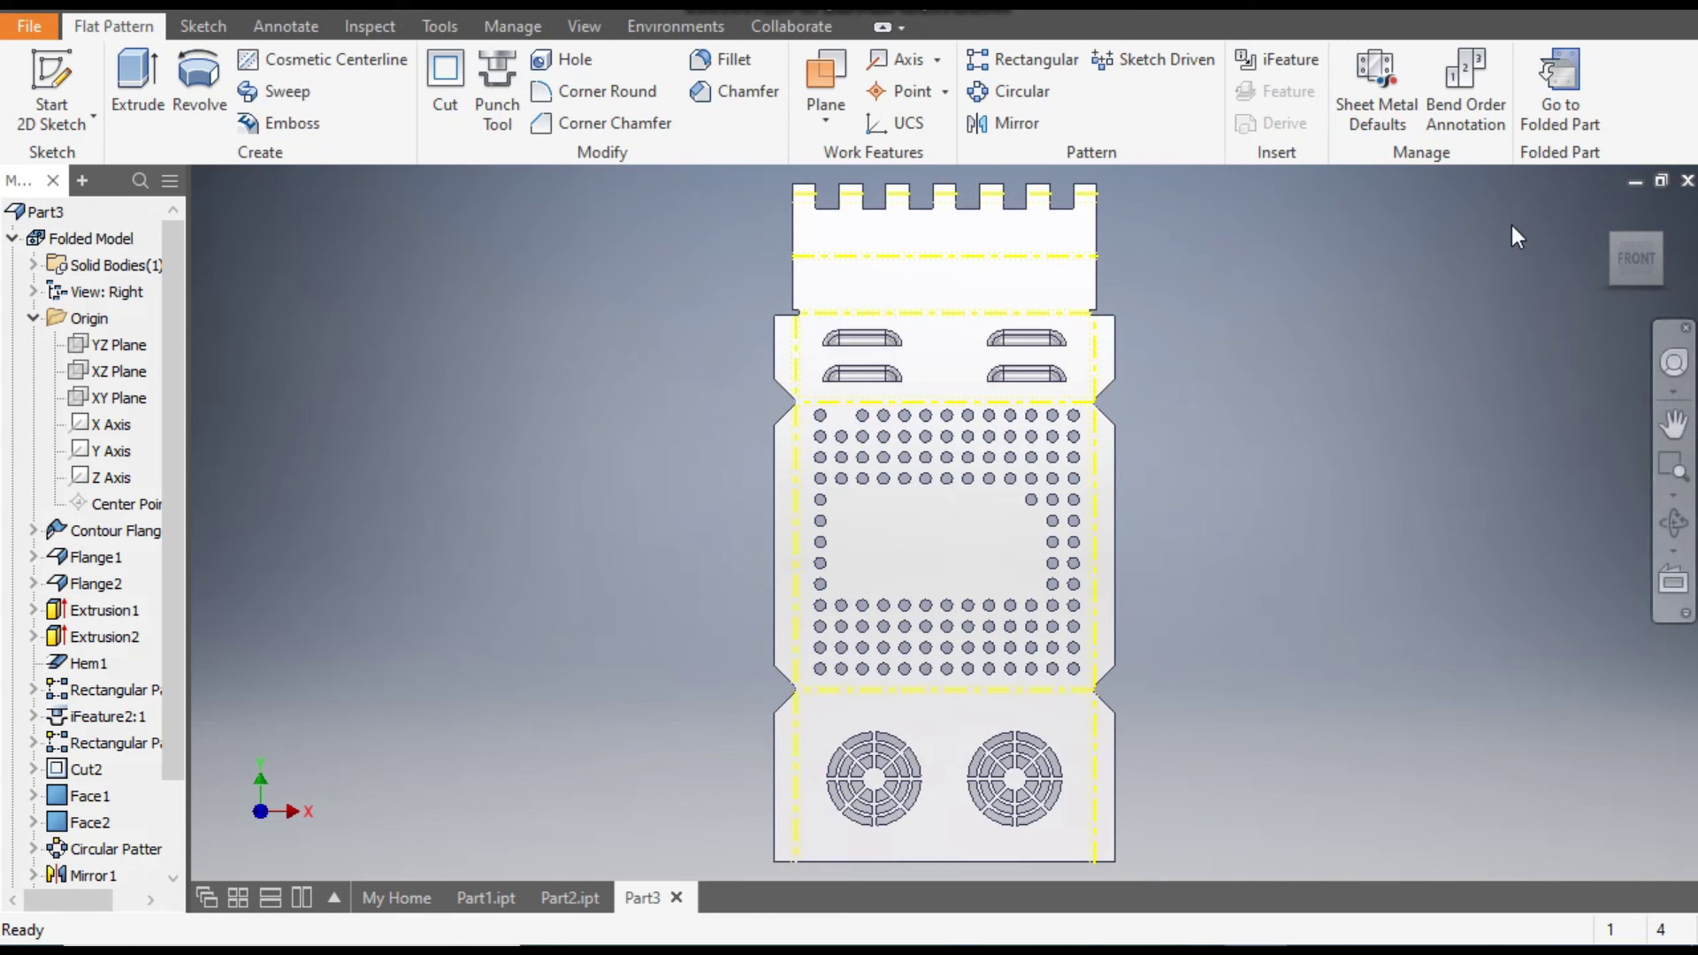
{"action": "left_click", "coordinate": [1565, 80]}
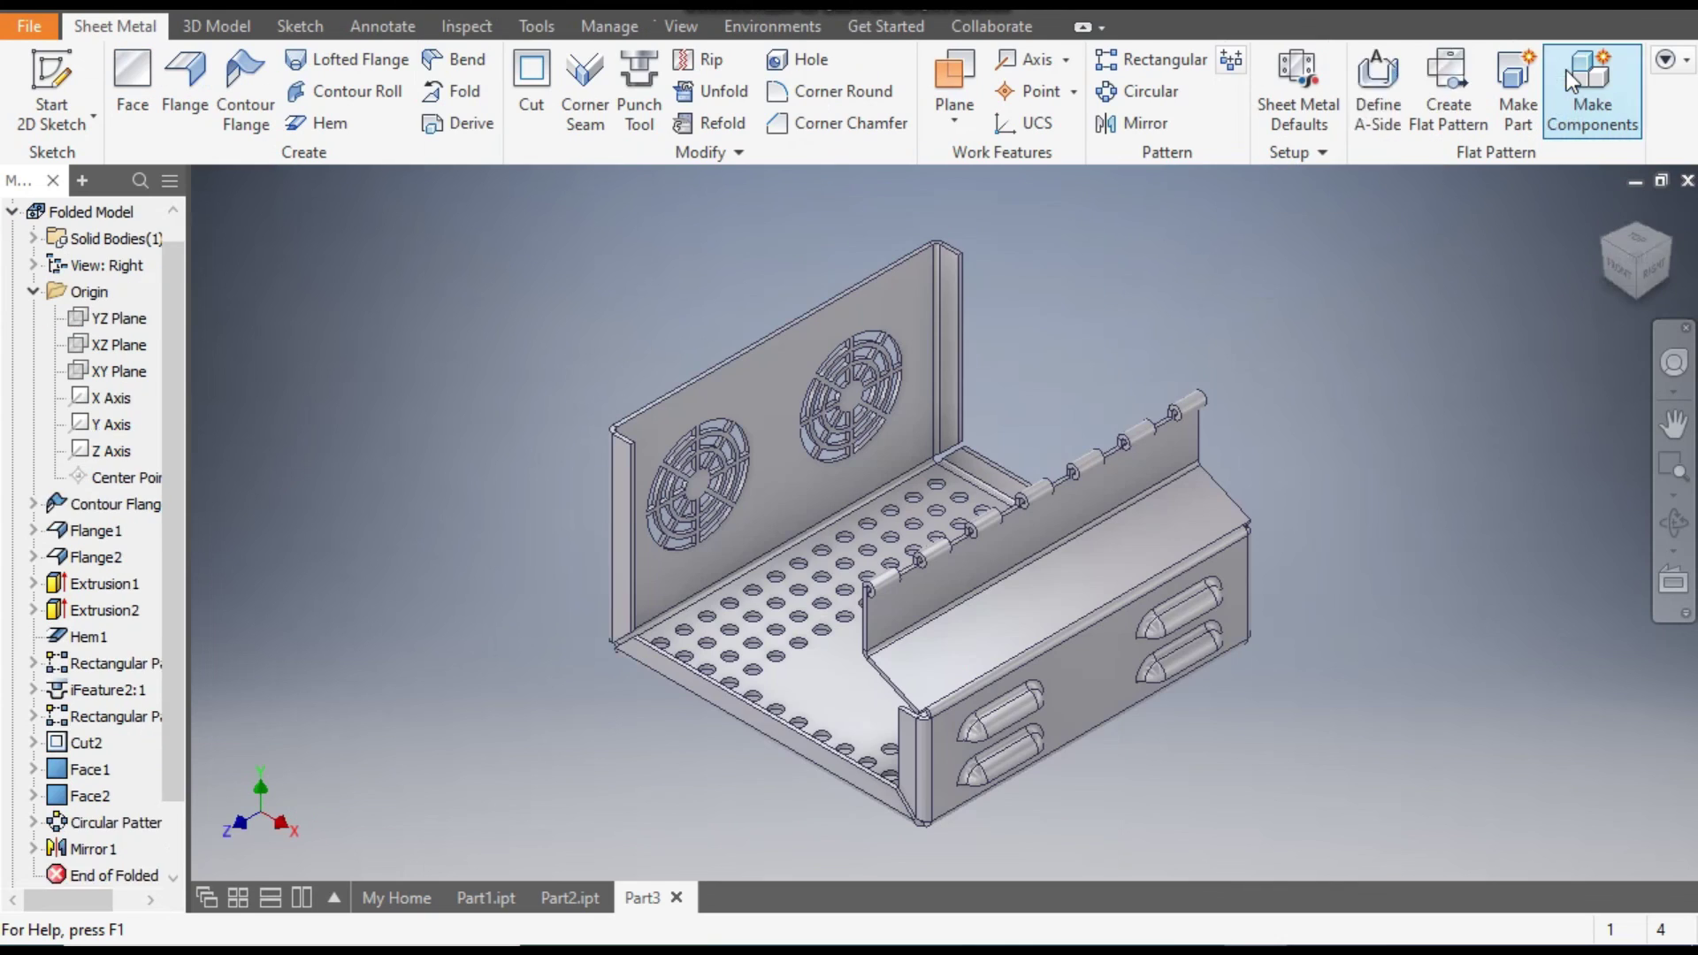
{"action": "middle_click_drag", "start_coordinate": [1323, 400], "coordinate": [1360, 379]}
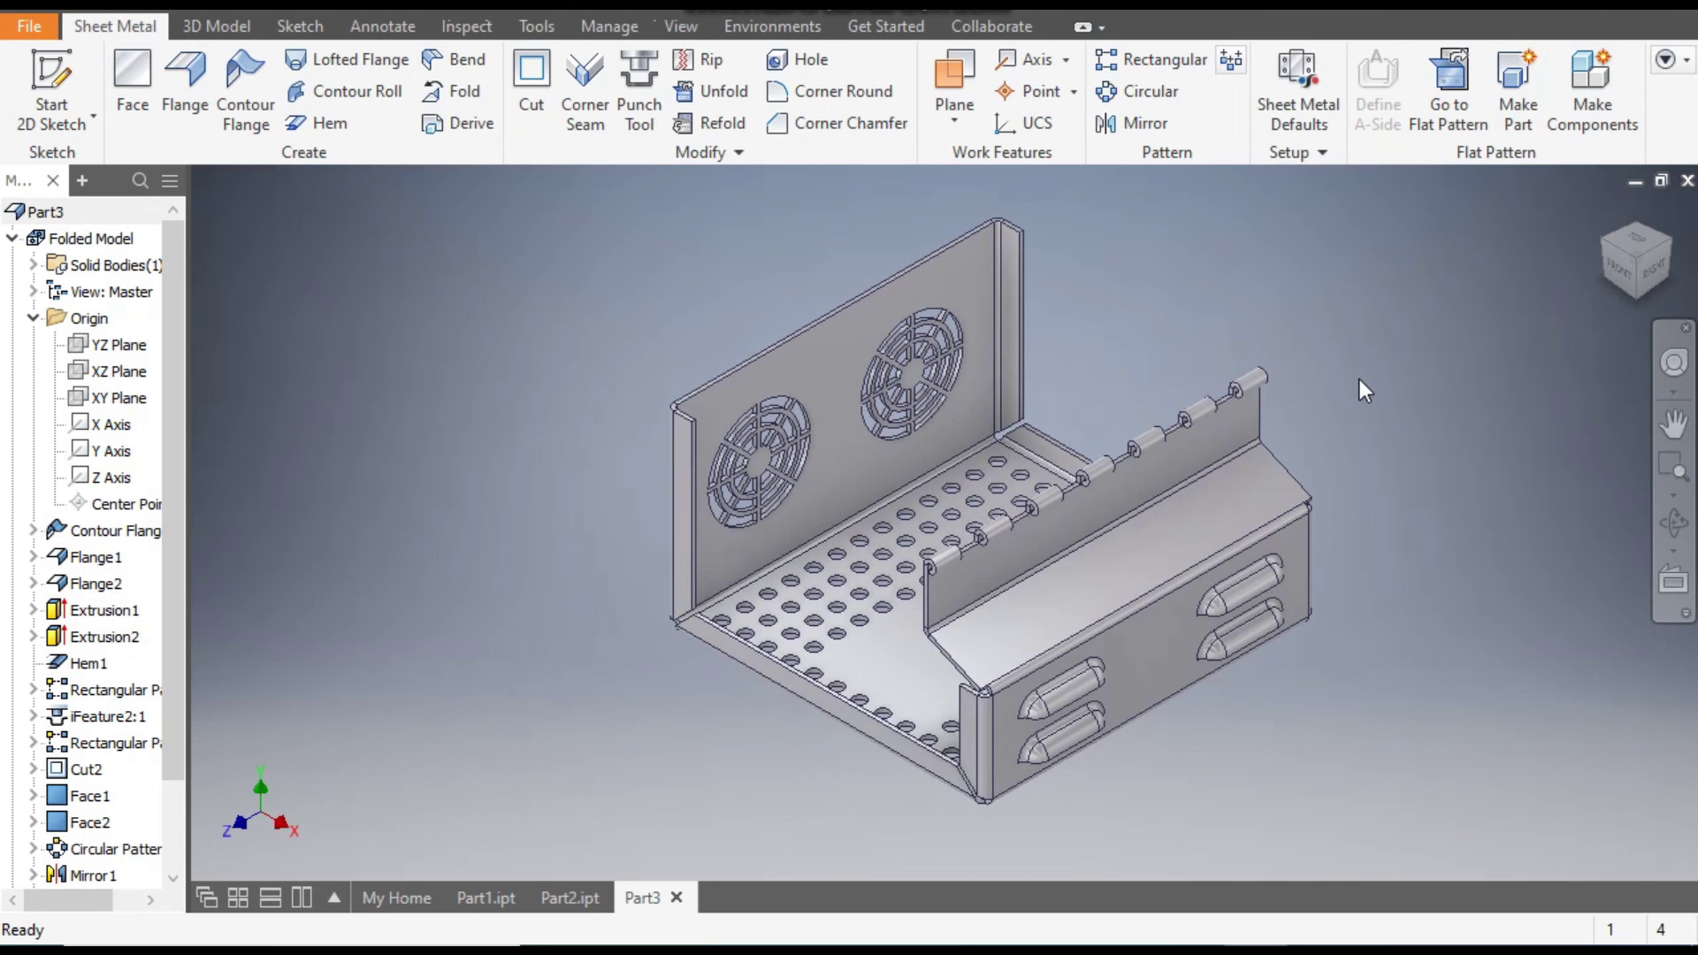